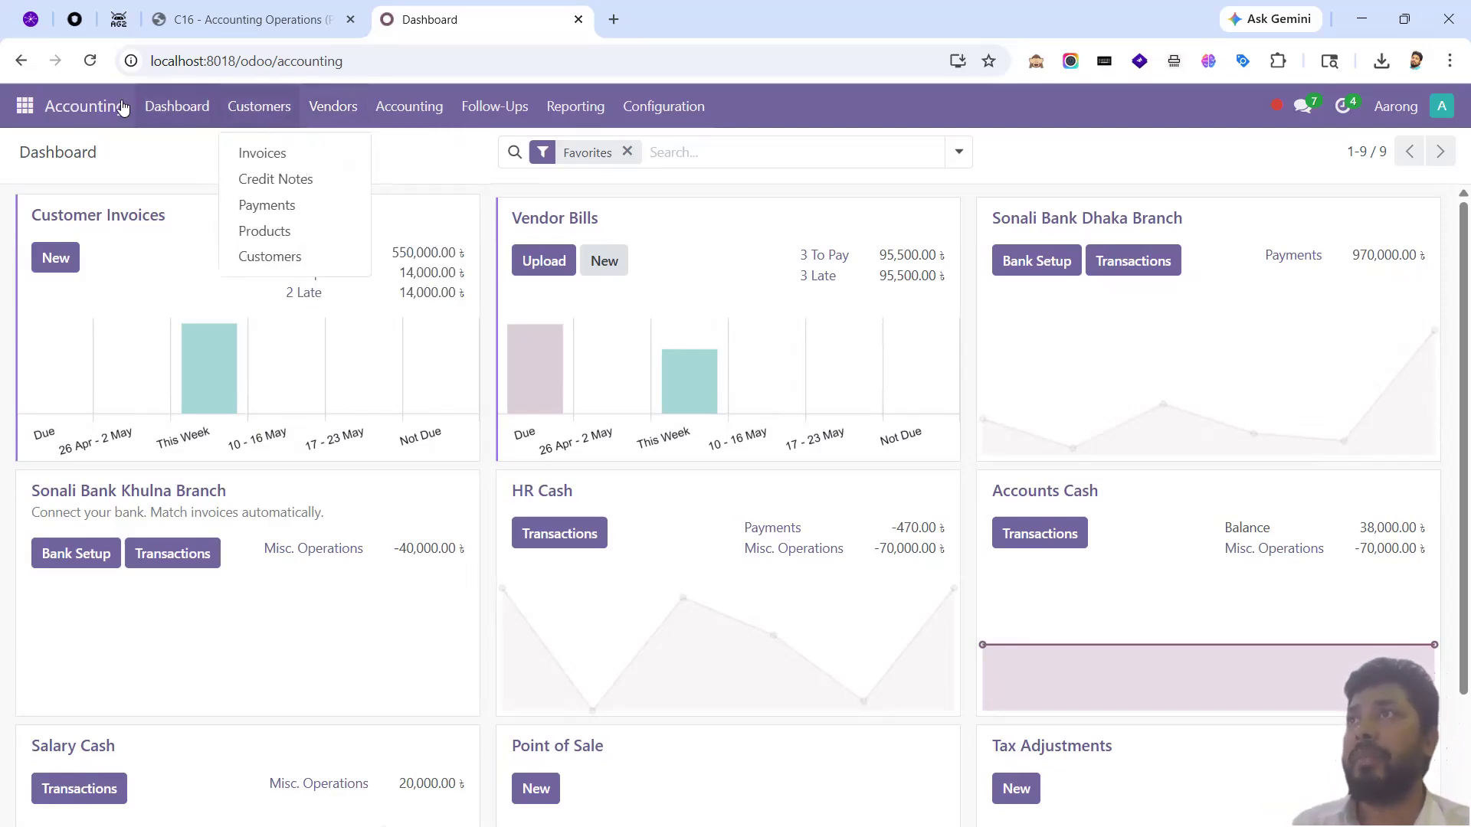
- Open the Communication category among the expense categories in Expenses and look through the choices for its expense account
{"action": "left_click", "coordinate": [25, 108]}
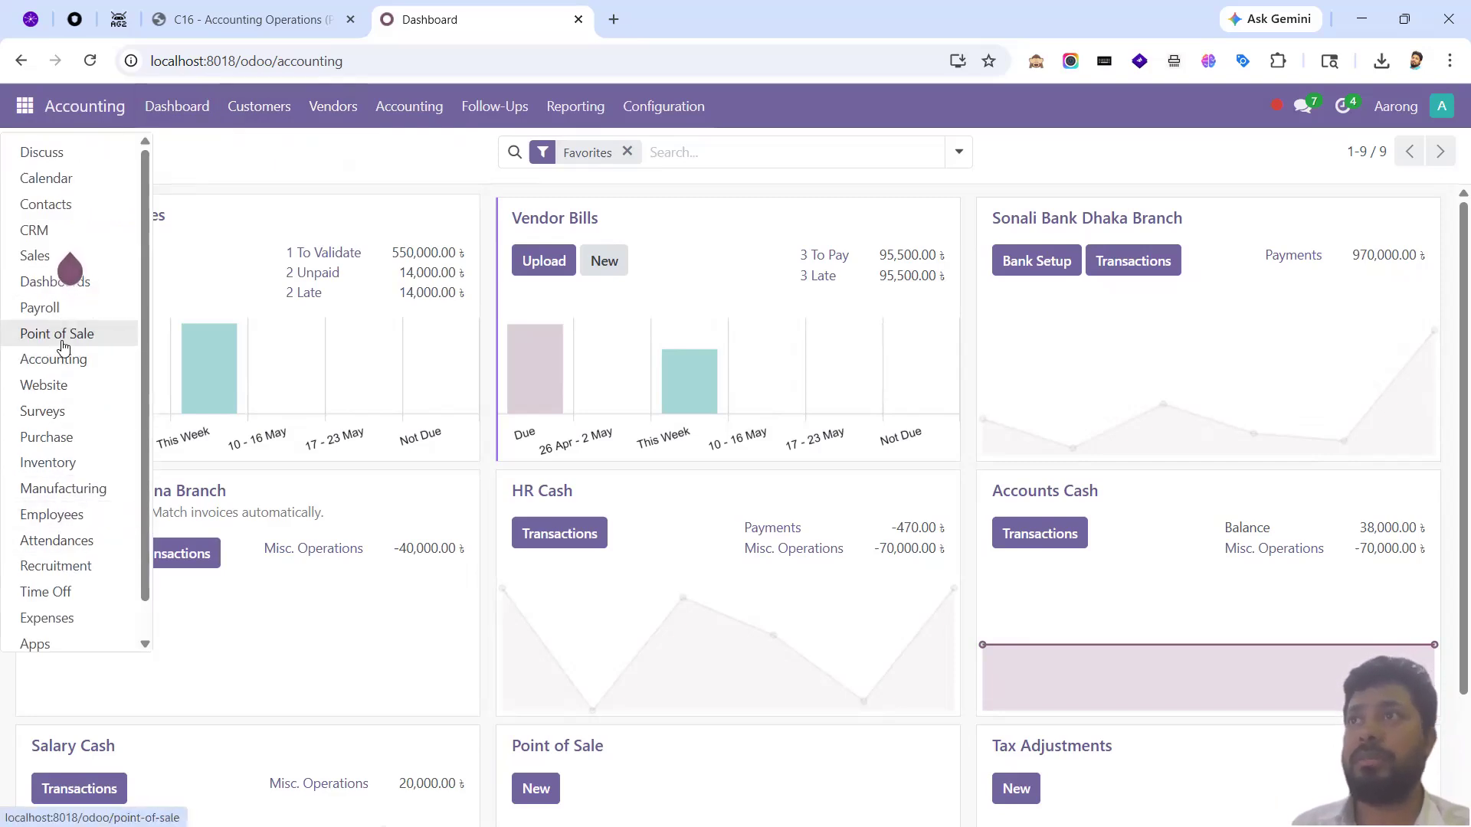
{"action": "left_click", "coordinate": [72, 582]}
{"action": "left_click", "coordinate": [456, 107]}
{"action": "left_click", "coordinate": [499, 187]}
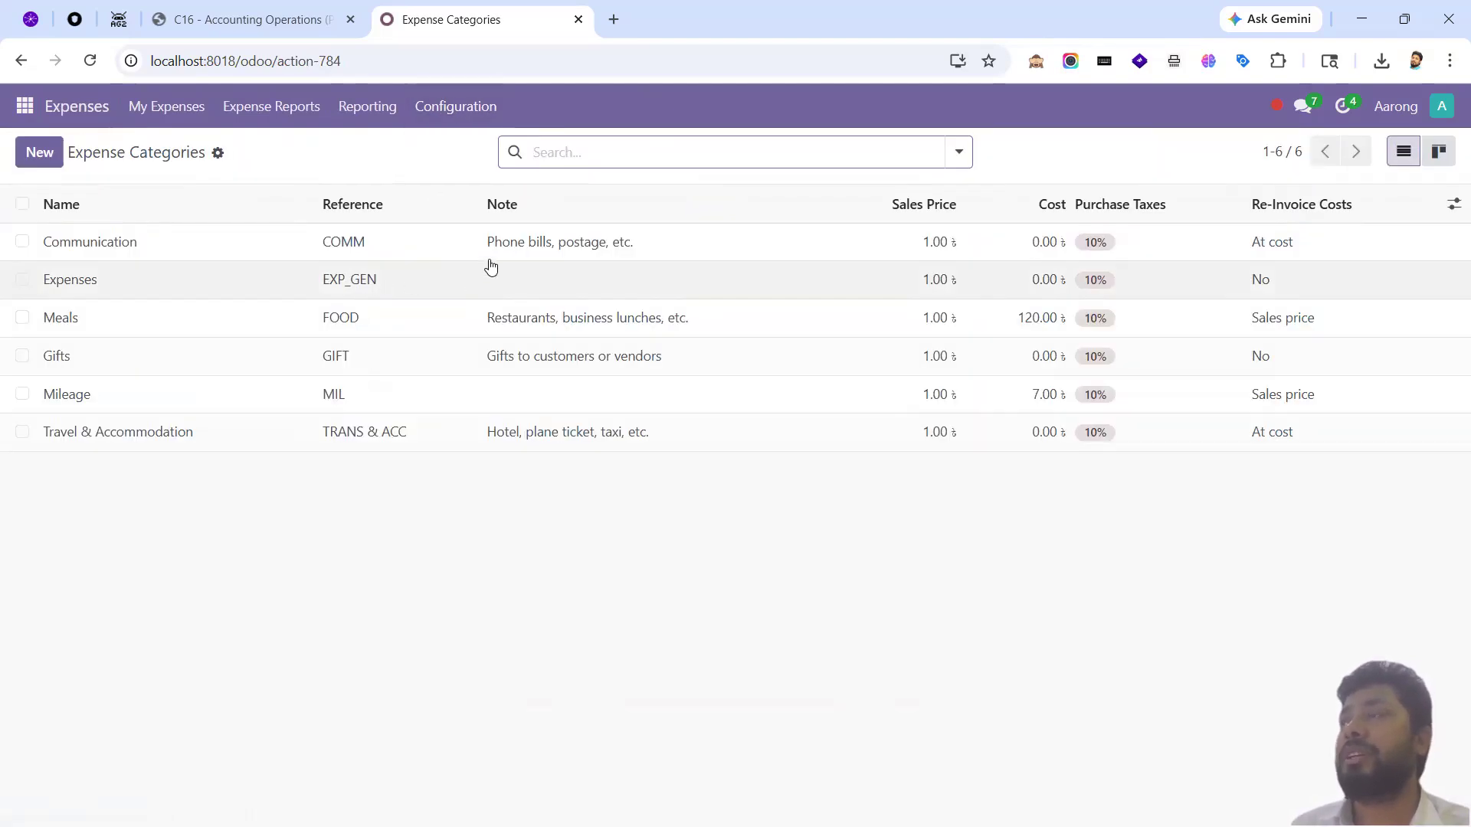
{"action": "left_click", "coordinate": [490, 249]}
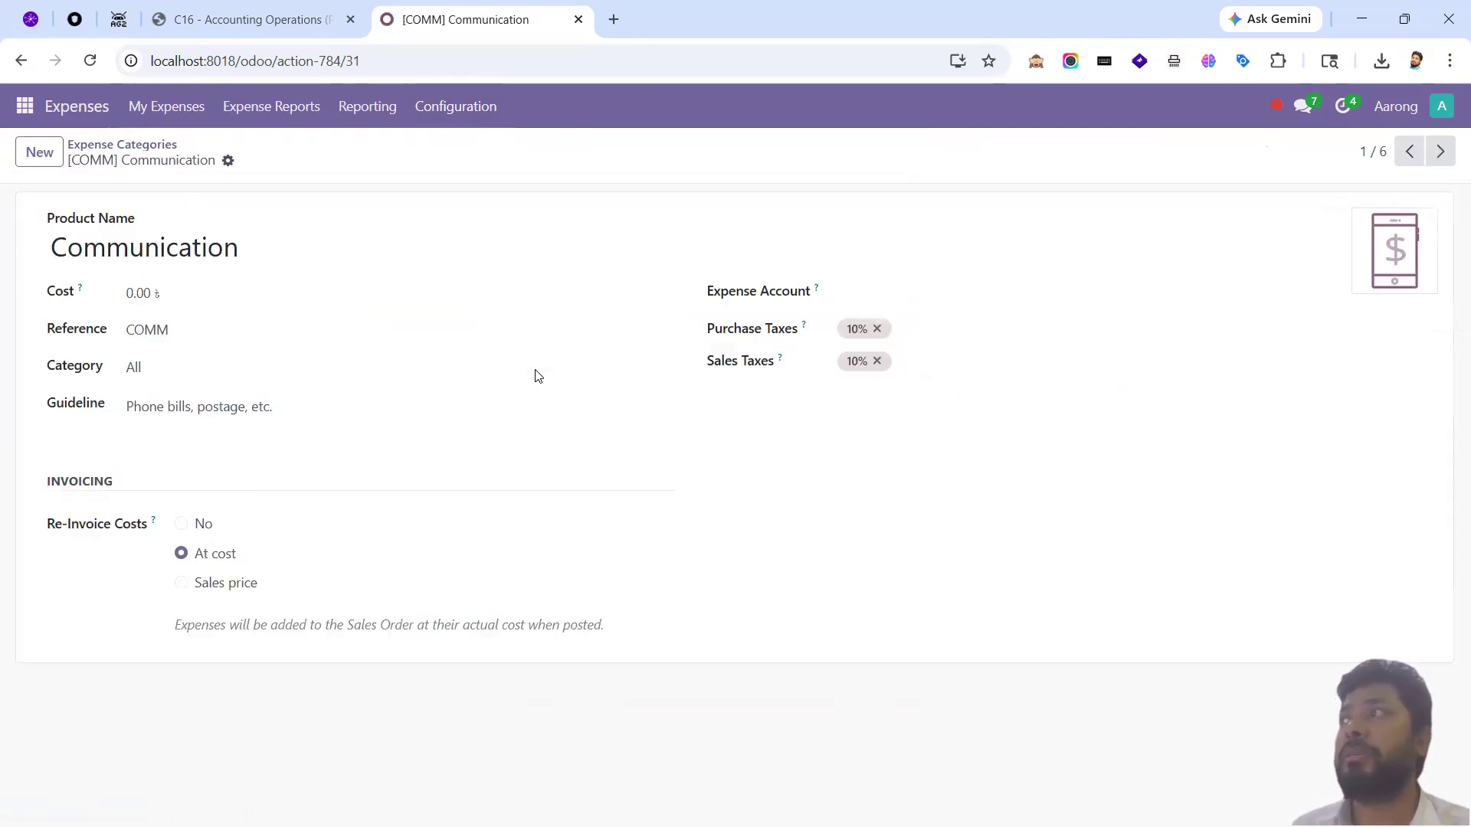
{"action": "left_click", "coordinate": [909, 297]}
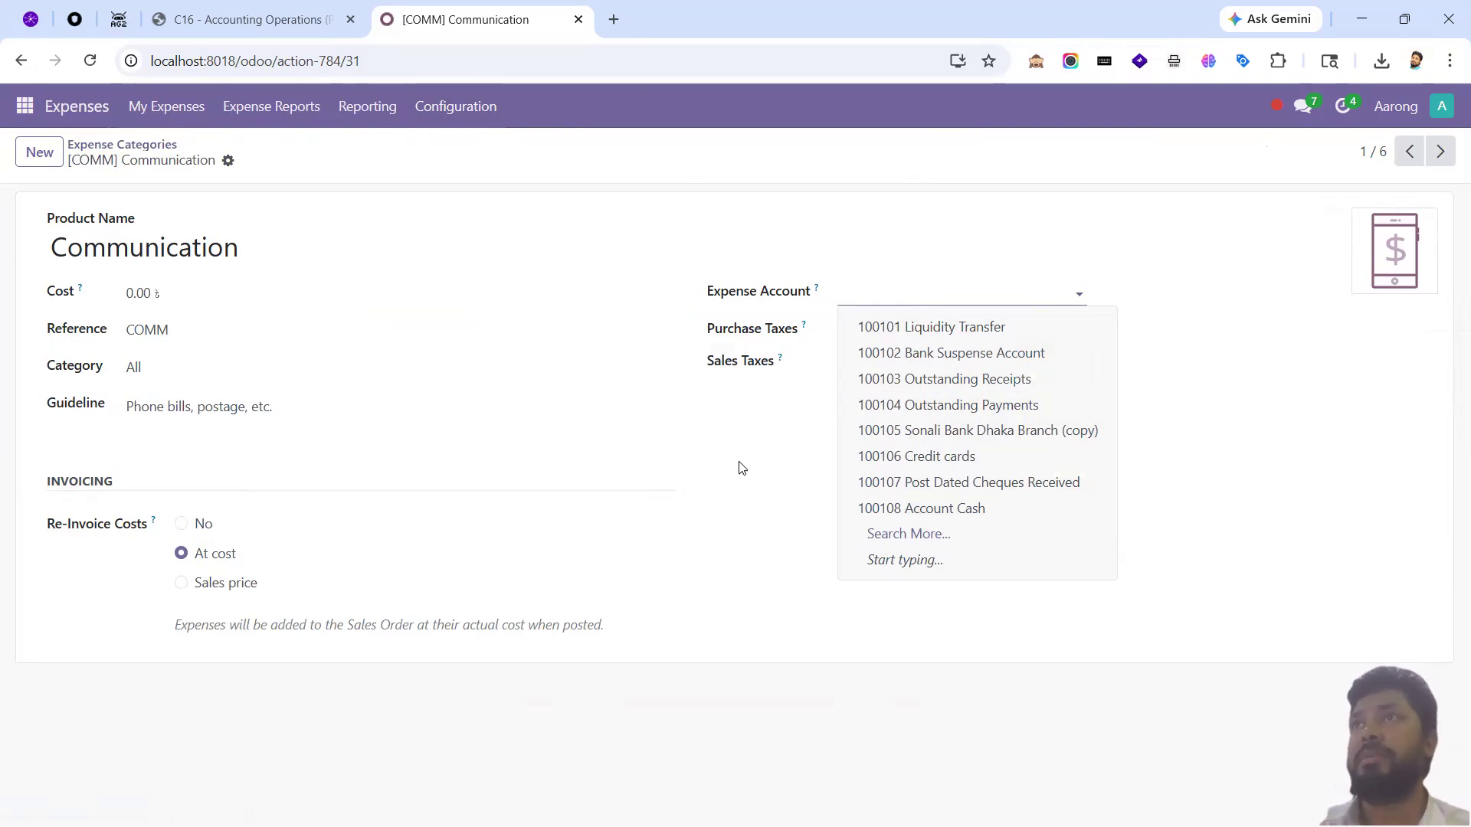
{"action": "left_click", "coordinate": [742, 468]}
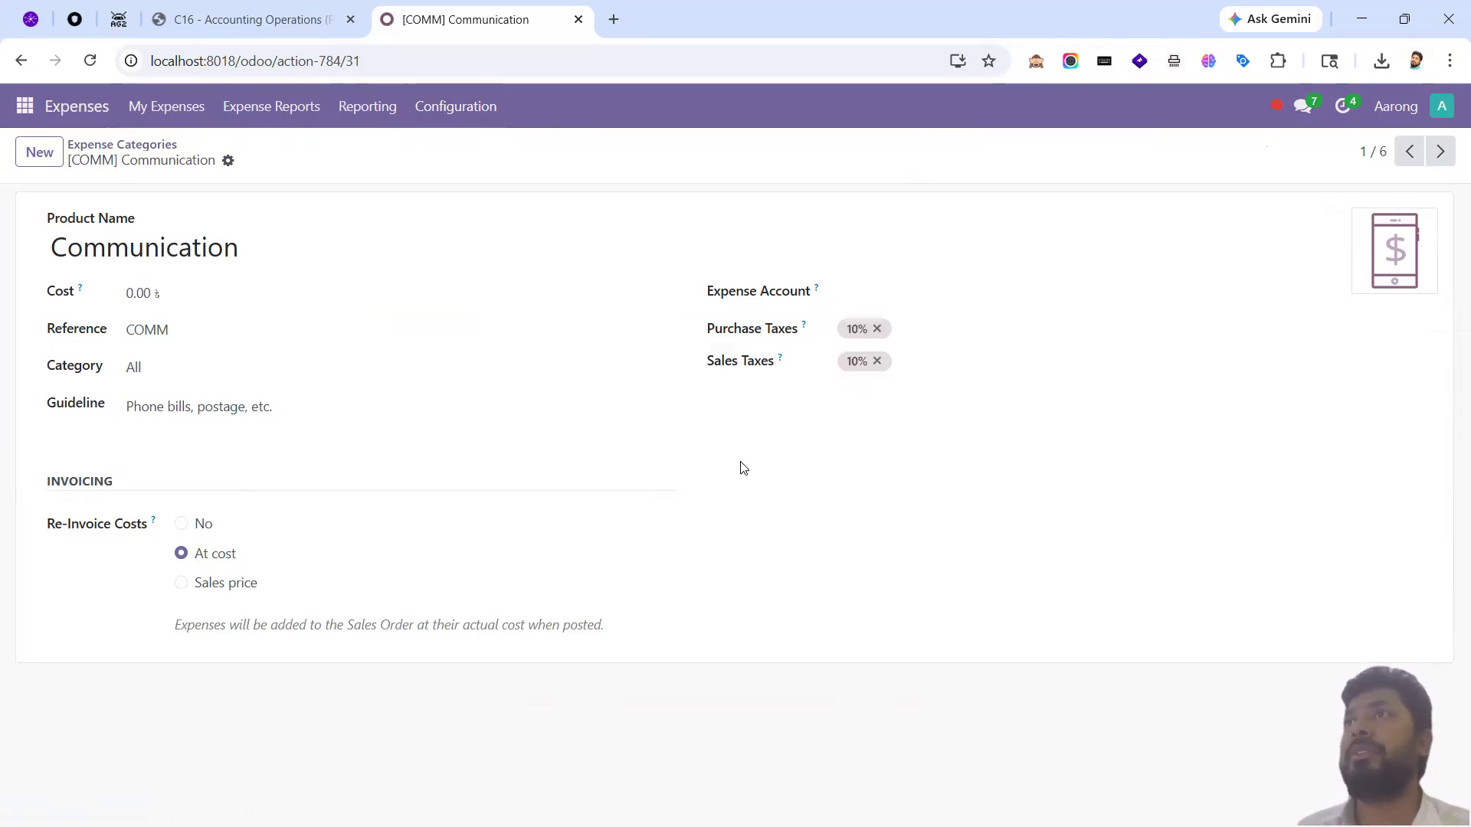
- Open the Basic Salary rule in Payroll and examine its child rules, inputs, description, conditions and computation settings
{"action": "left_click", "coordinate": [25, 110]}
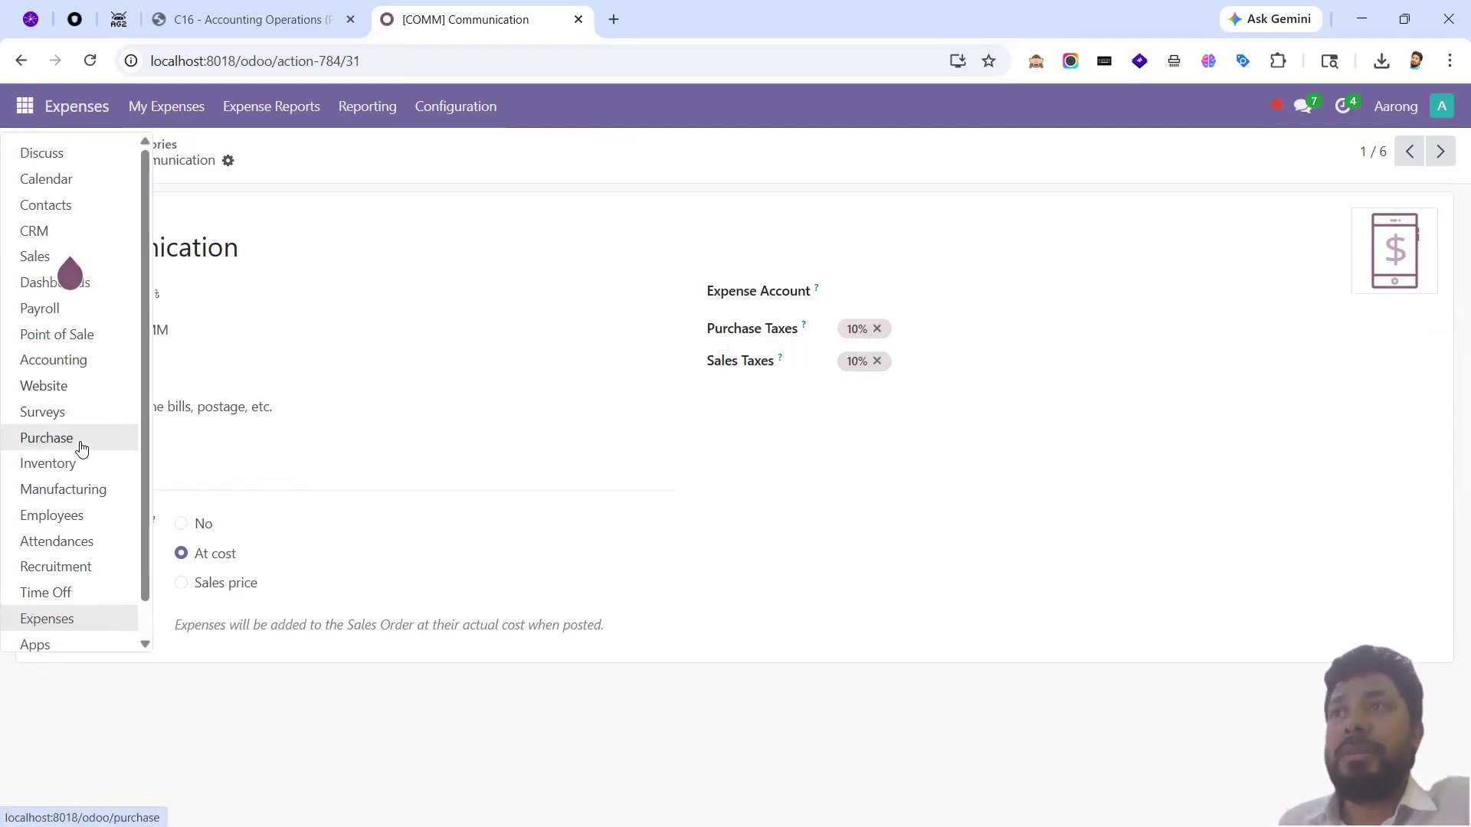
{"action": "left_click", "coordinate": [65, 306]}
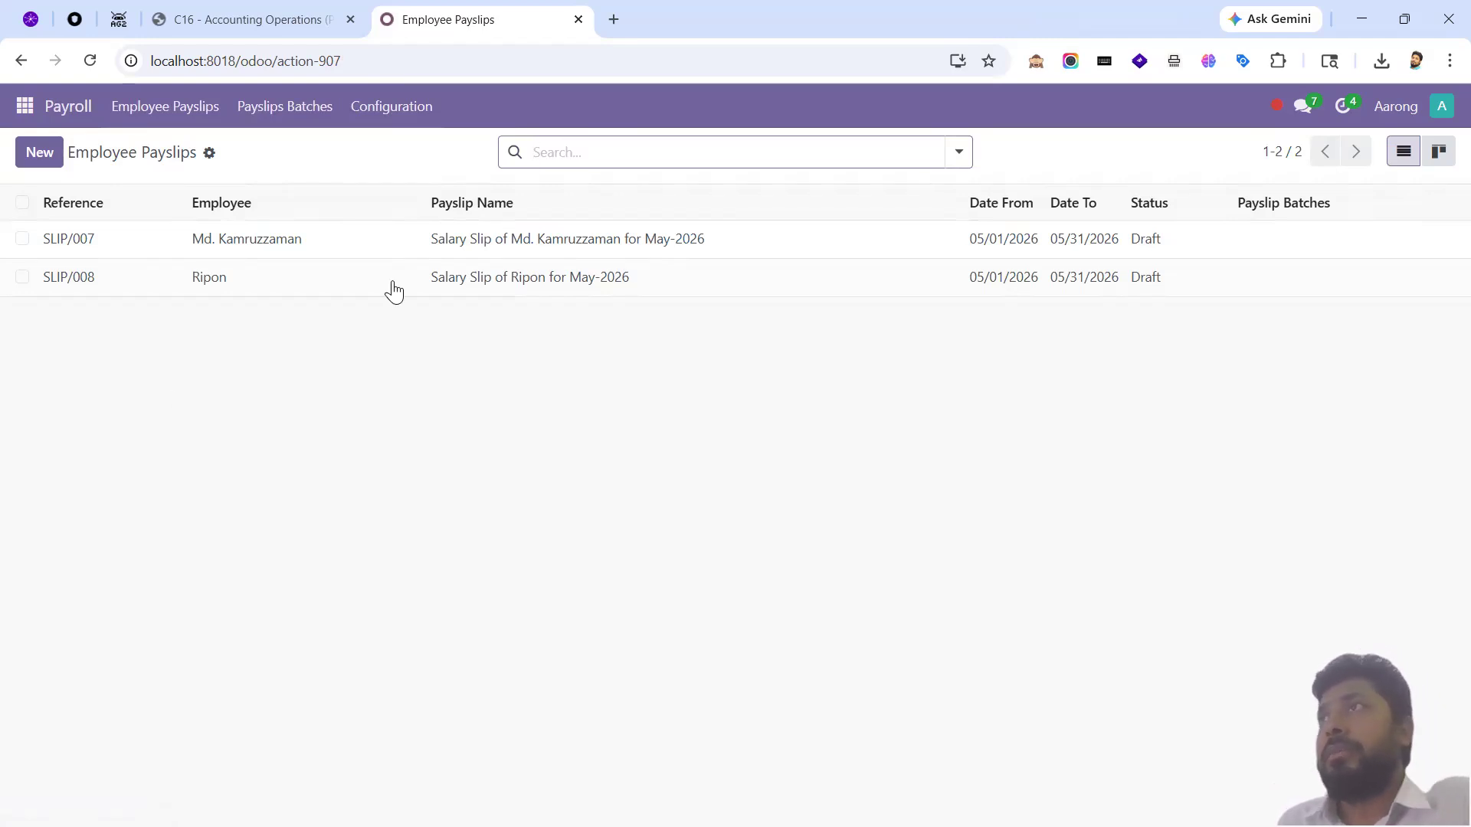
{"action": "left_click", "coordinate": [391, 115]}
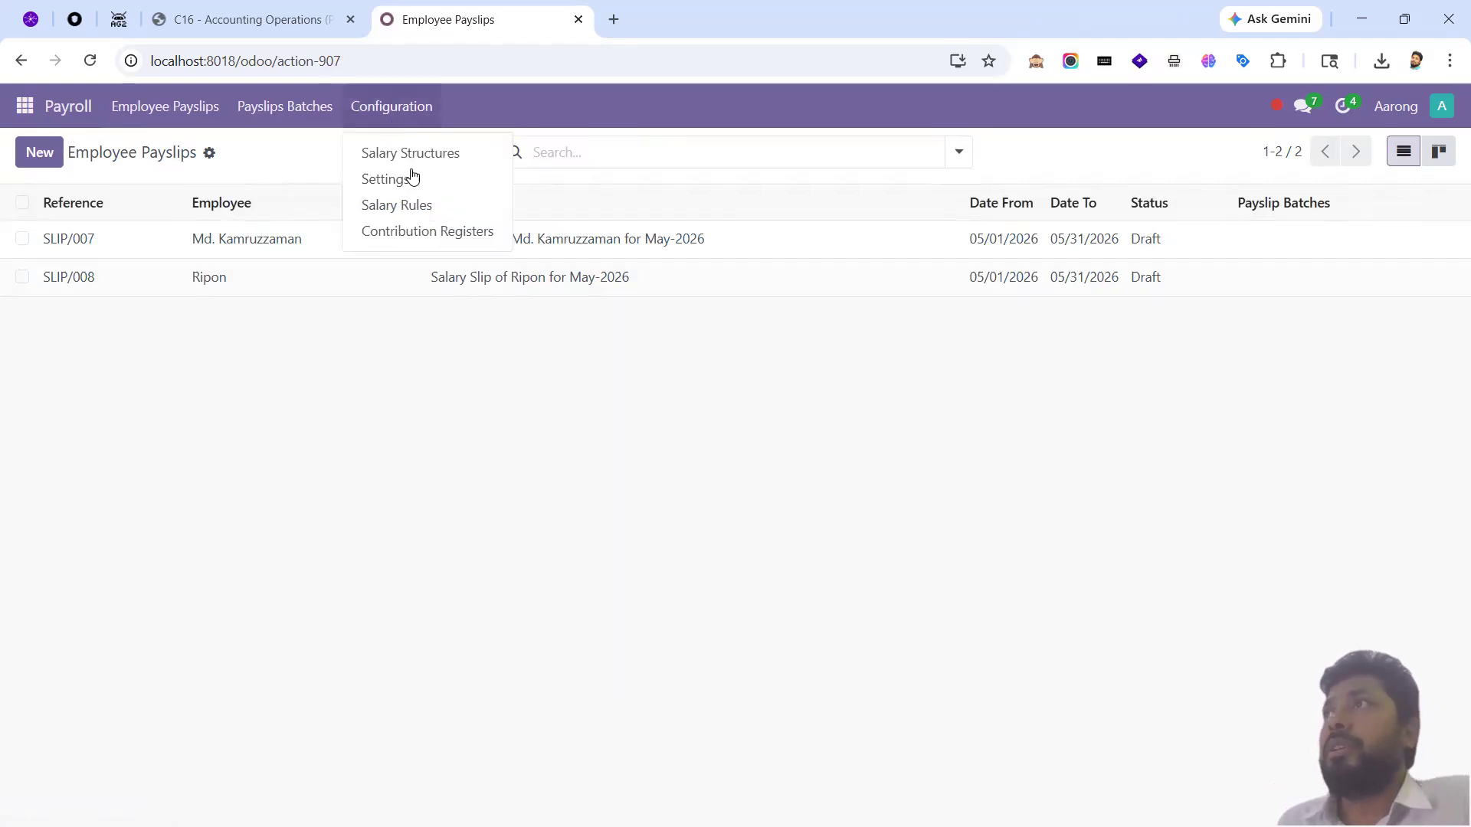
{"action": "left_click", "coordinate": [421, 208]}
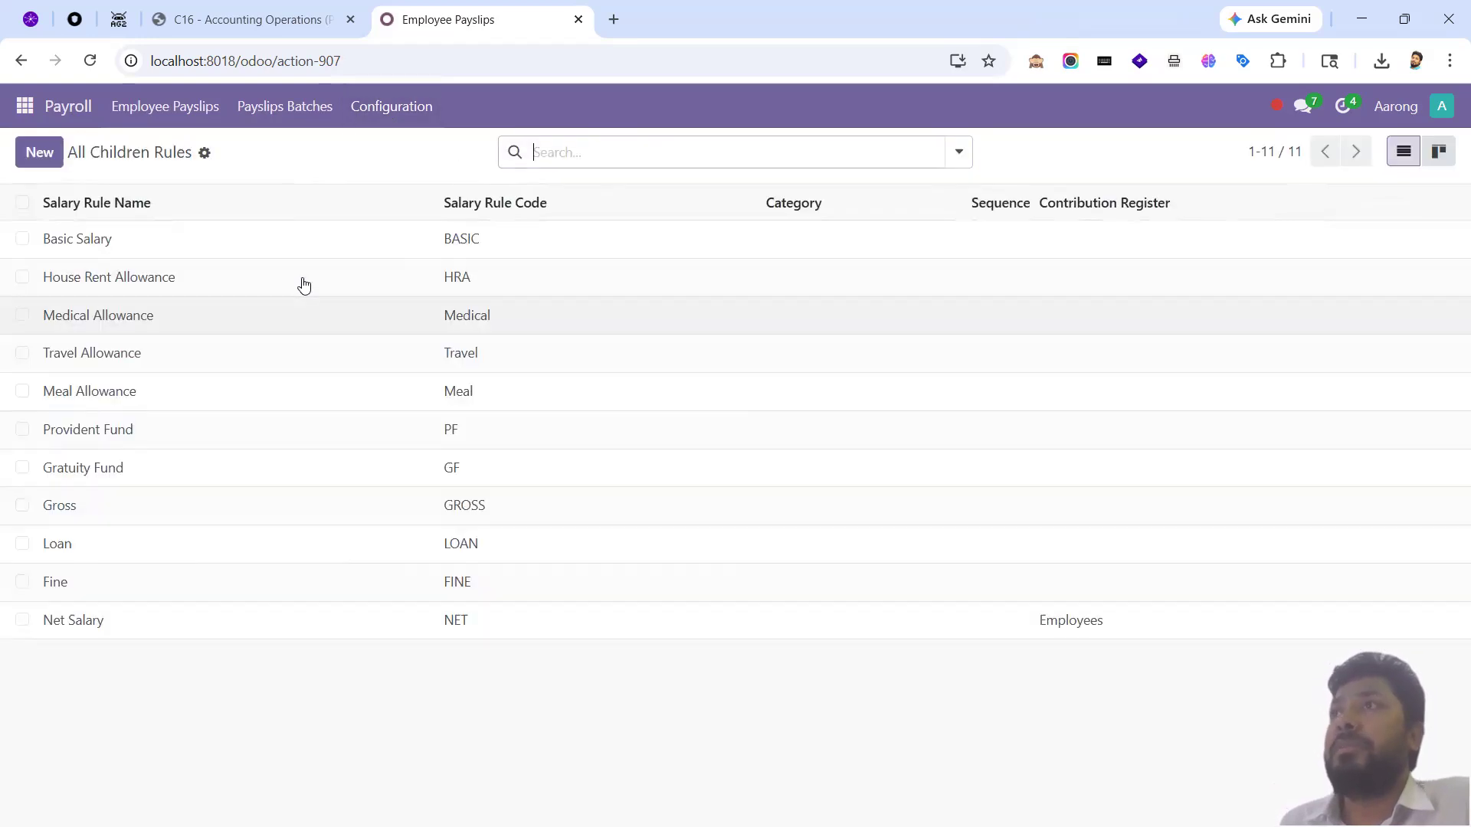
{"action": "left_click", "coordinate": [315, 246]}
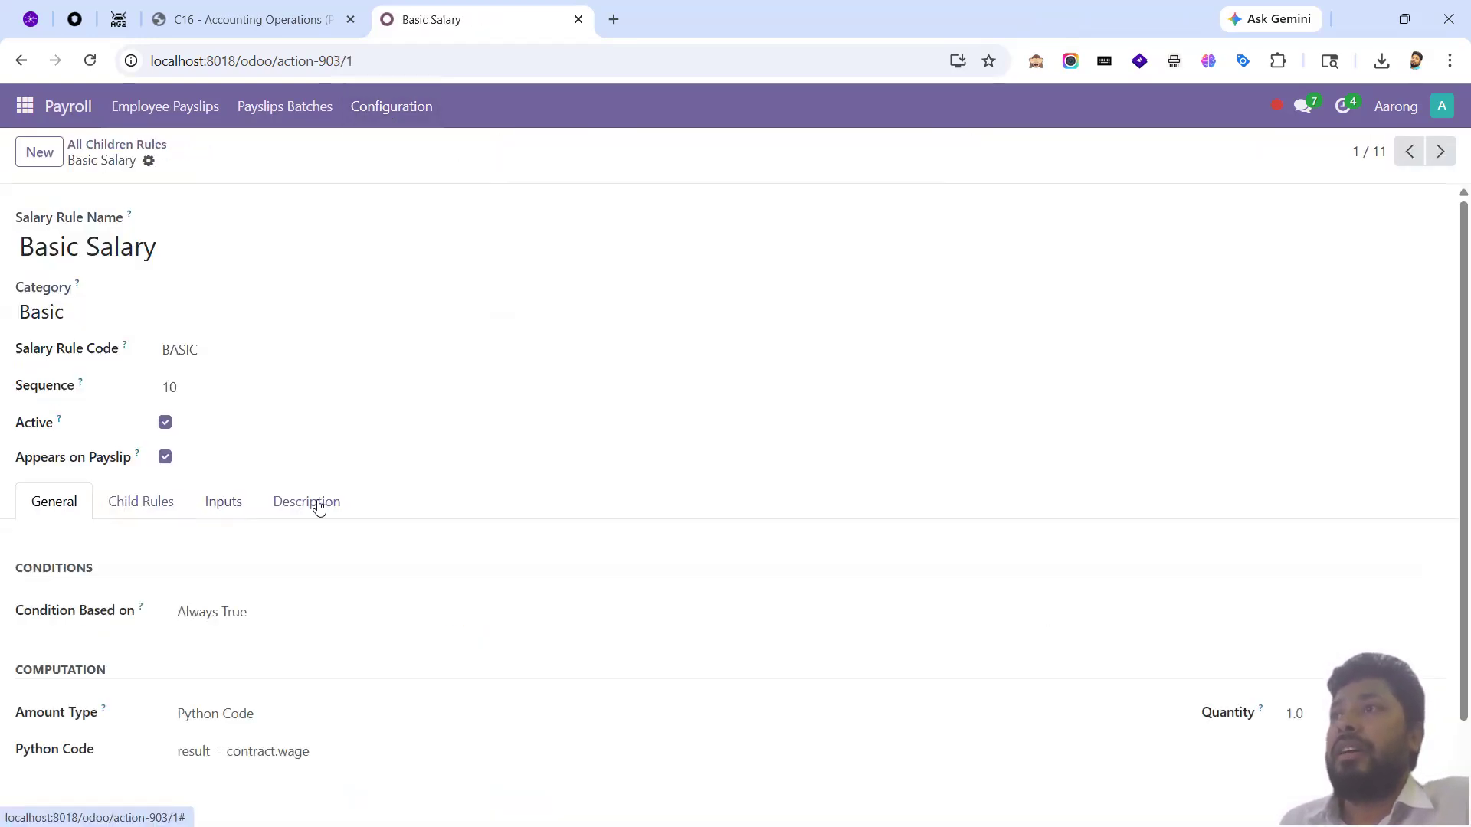
{"action": "scroll", "coordinate": [171, 529], "scroll_direction": "down", "scroll_amount": 2}
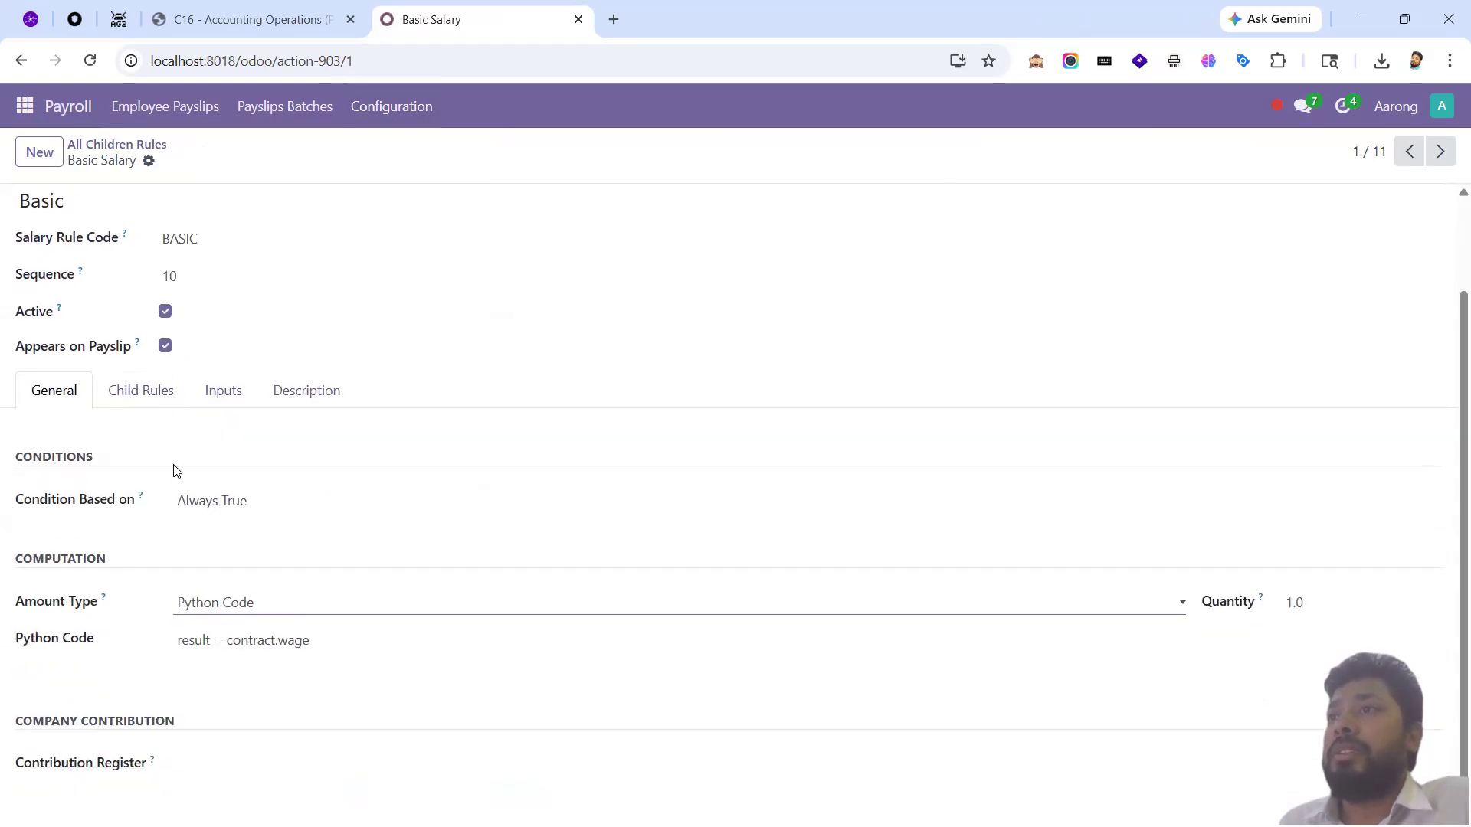
{"action": "left_click", "coordinate": [151, 396]}
{"action": "left_click", "coordinate": [216, 489]}
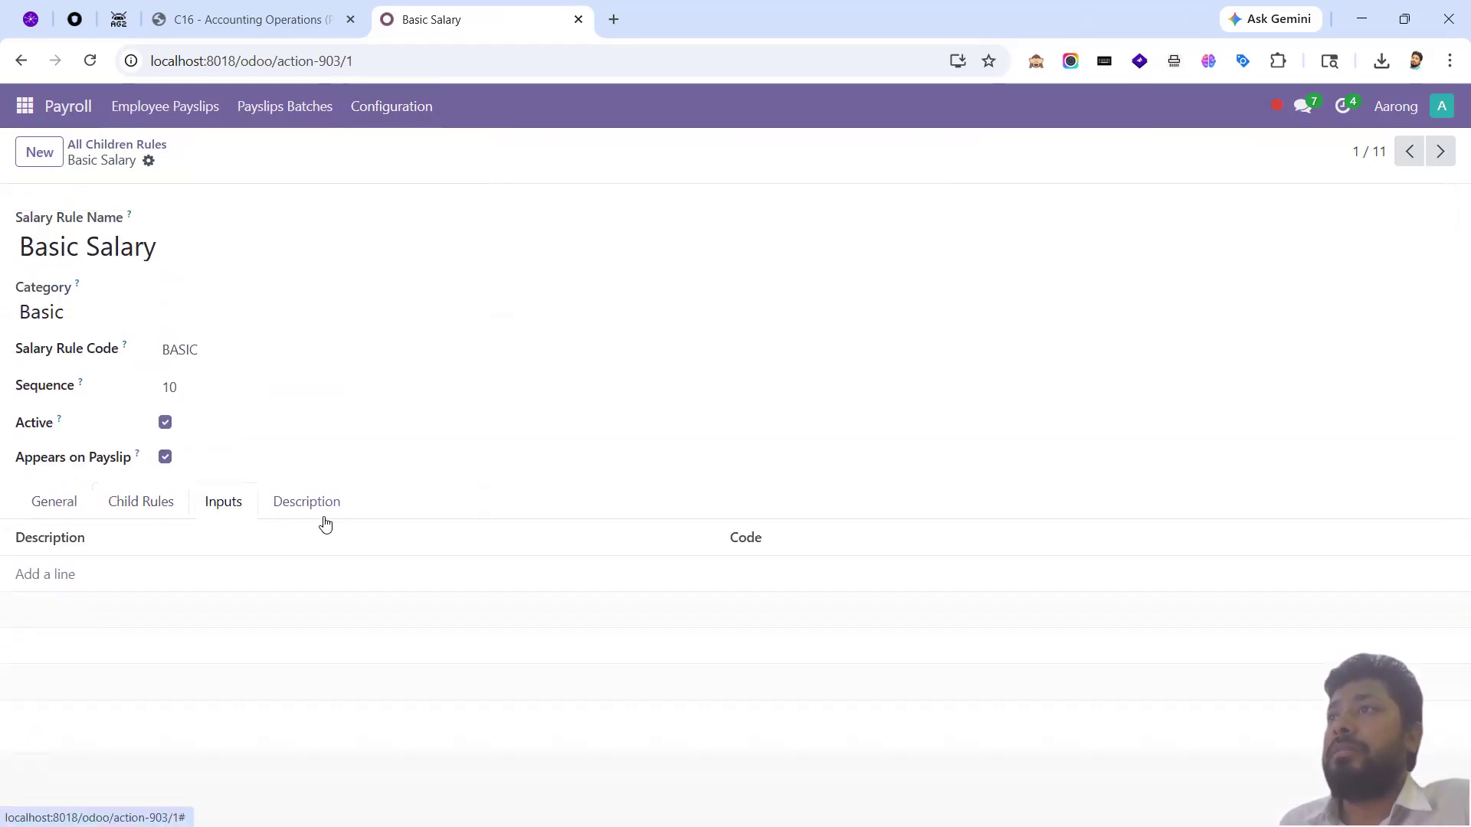
{"action": "left_click", "coordinate": [296, 506]}
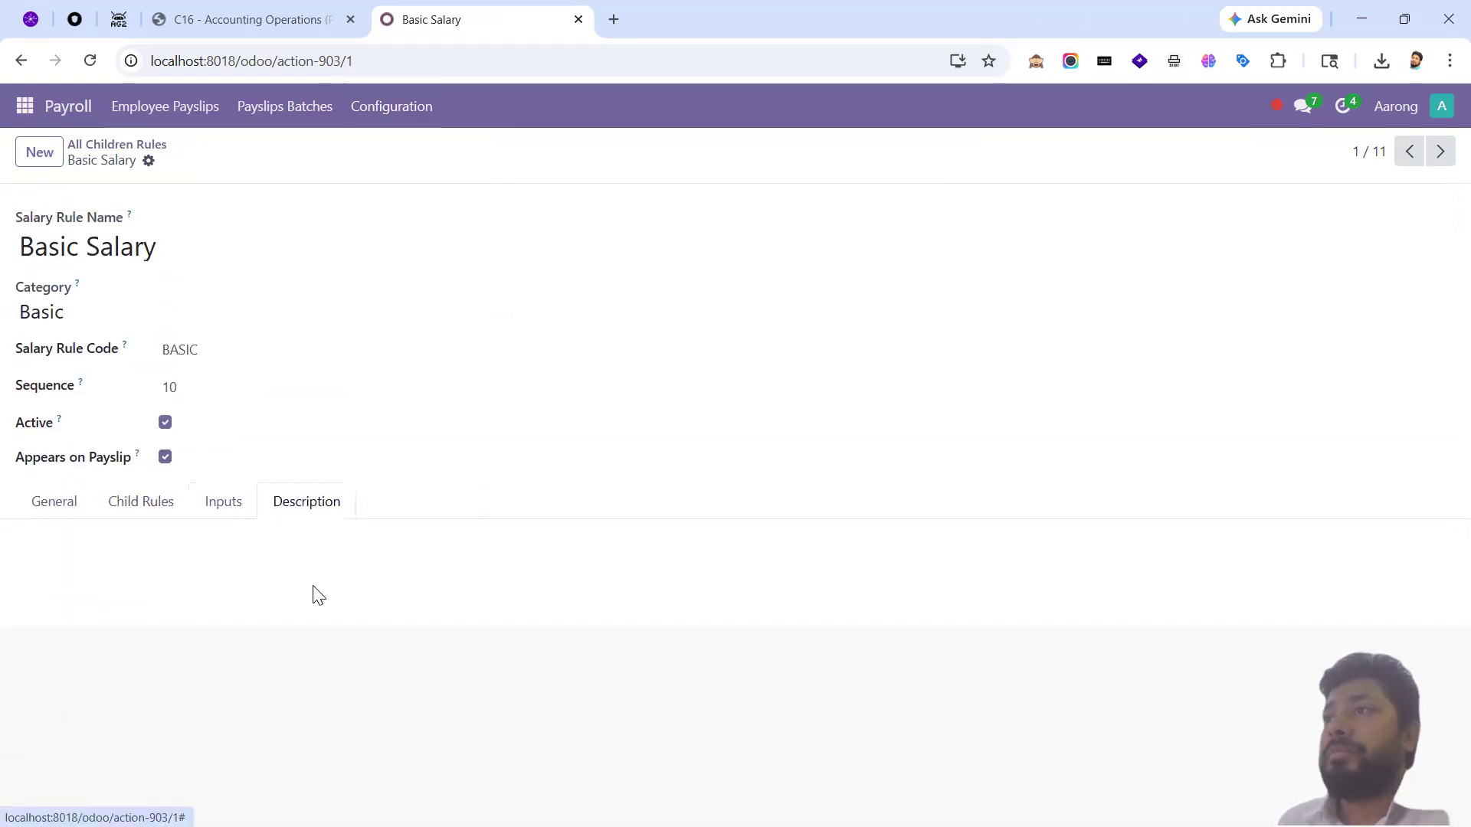
{"action": "left_click", "coordinate": [72, 503]}
{"action": "scroll", "coordinate": [354, 469], "scroll_direction": "down", "scroll_amount": 2}
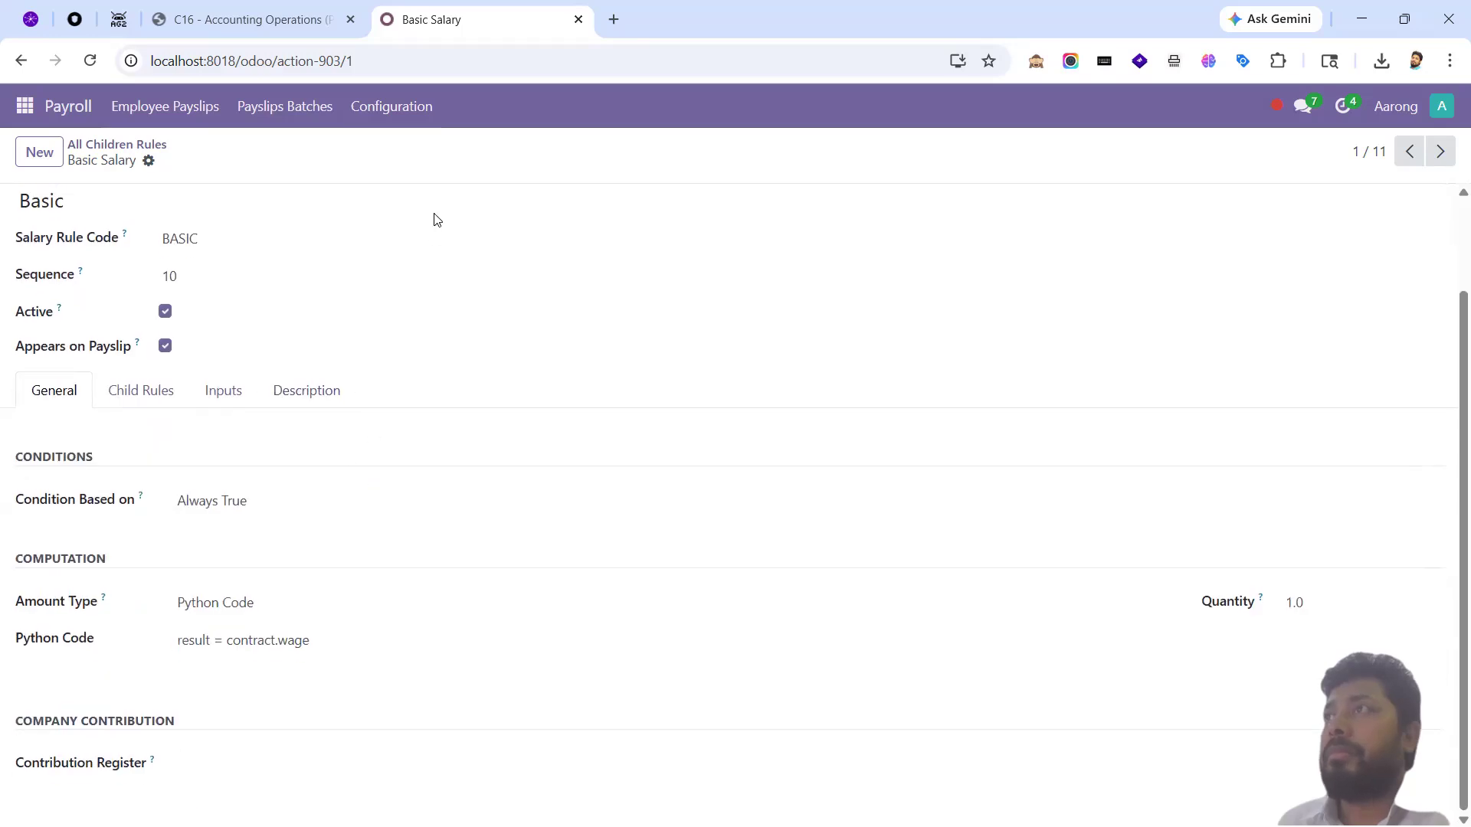
- Open the Contractual Salary Structure in Payroll to view its parent structure and salary rules
{"action": "left_click", "coordinate": [397, 111]}
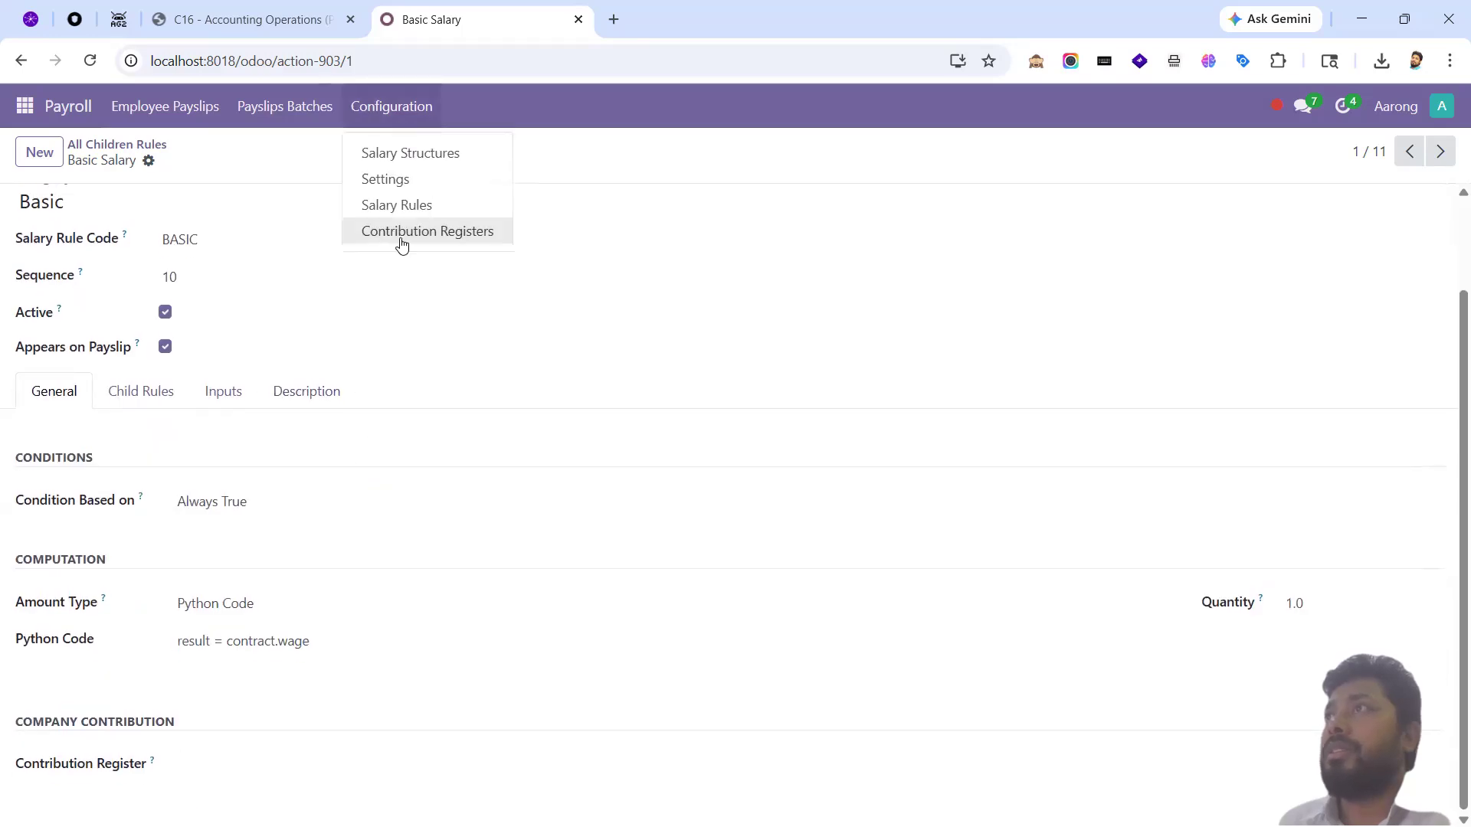
{"action": "left_click", "coordinate": [414, 153]}
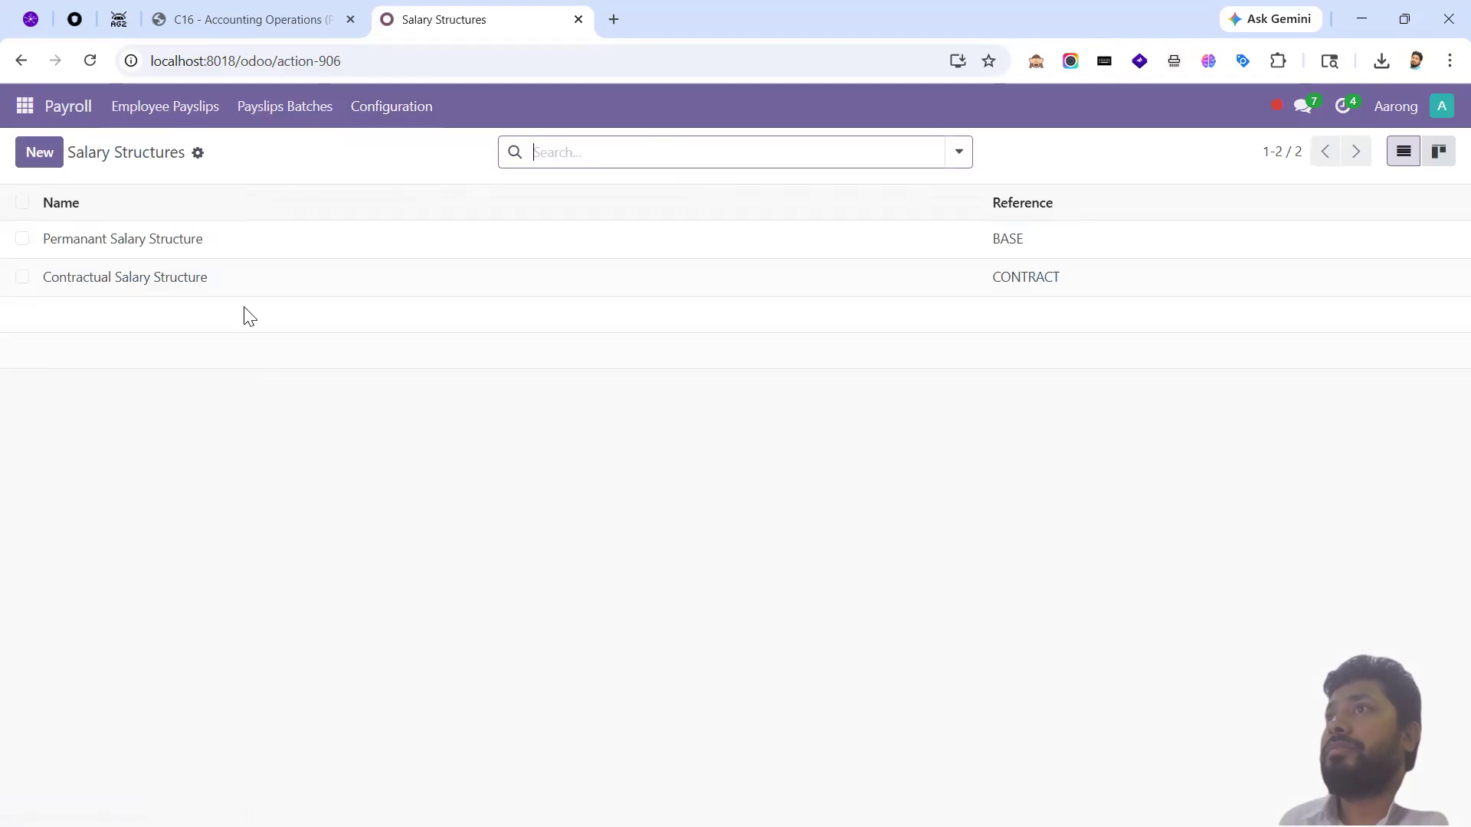
{"action": "left_click", "coordinate": [239, 282]}
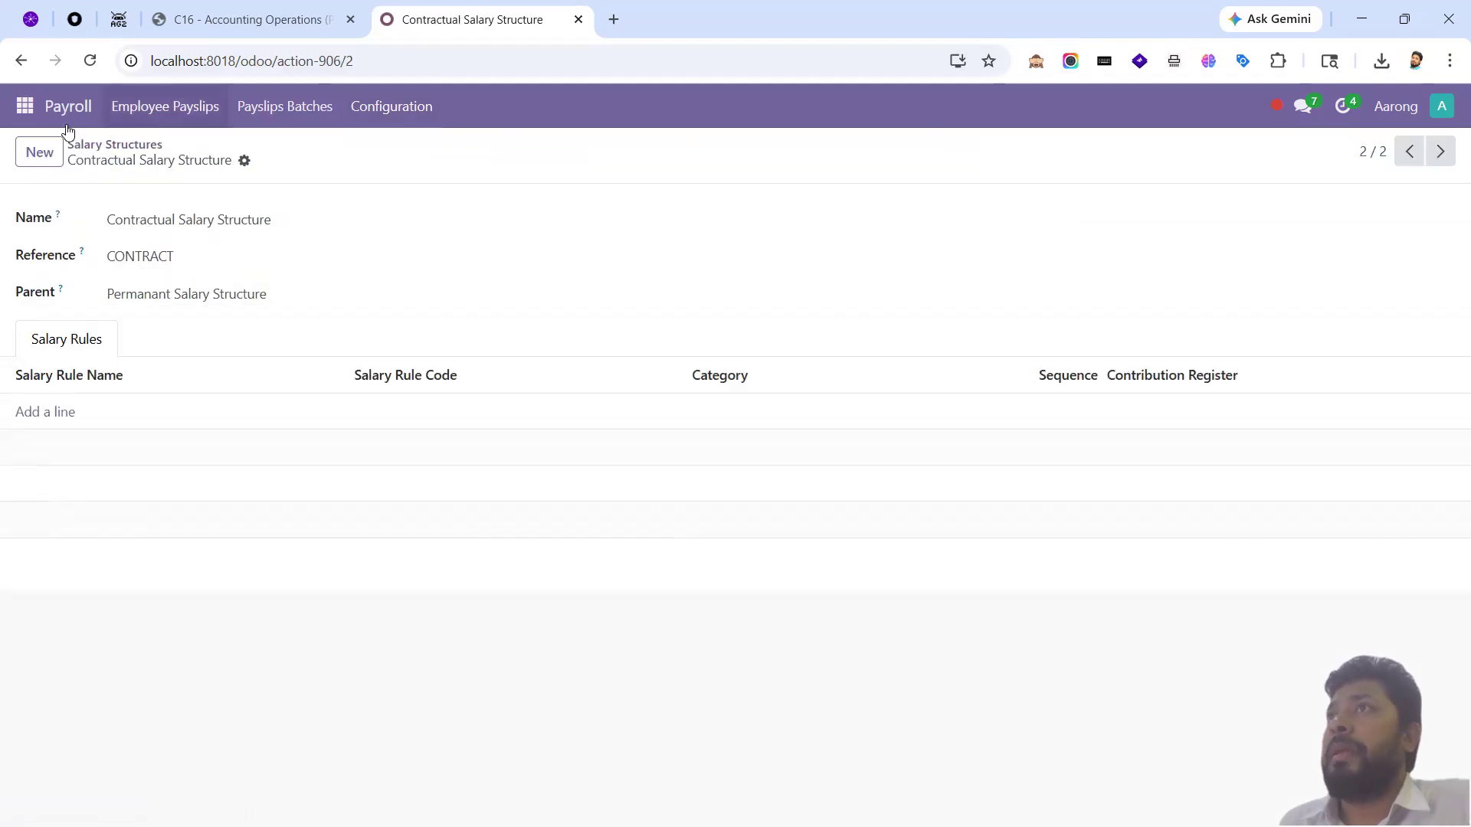
- Open the first running employee contract in Employees and examine its details, wage and monthly allowances
{"action": "left_click", "coordinate": [25, 107]}
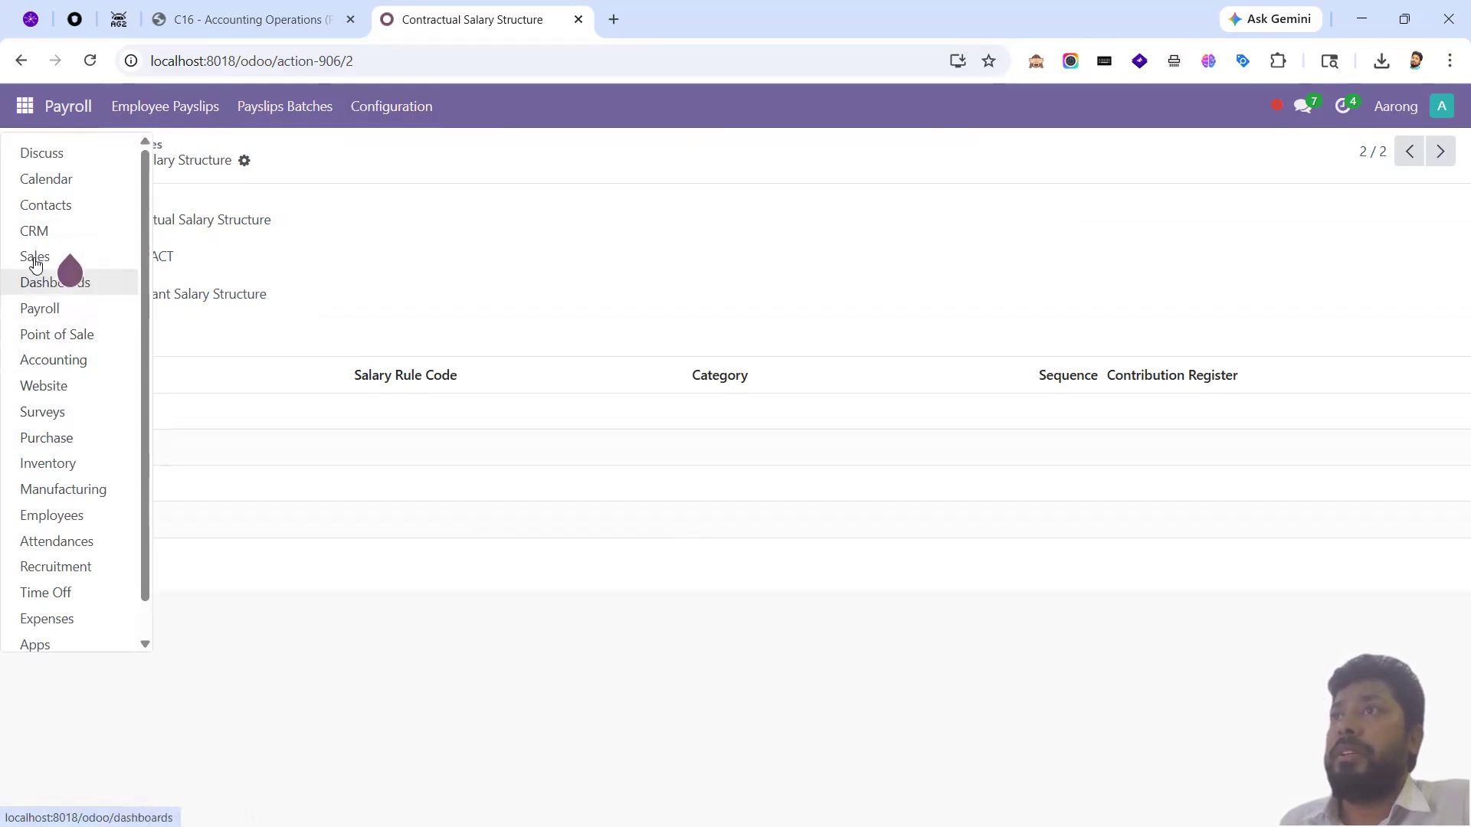
{"action": "scroll", "coordinate": [62, 498], "scroll_direction": "down", "scroll_amount": 1}
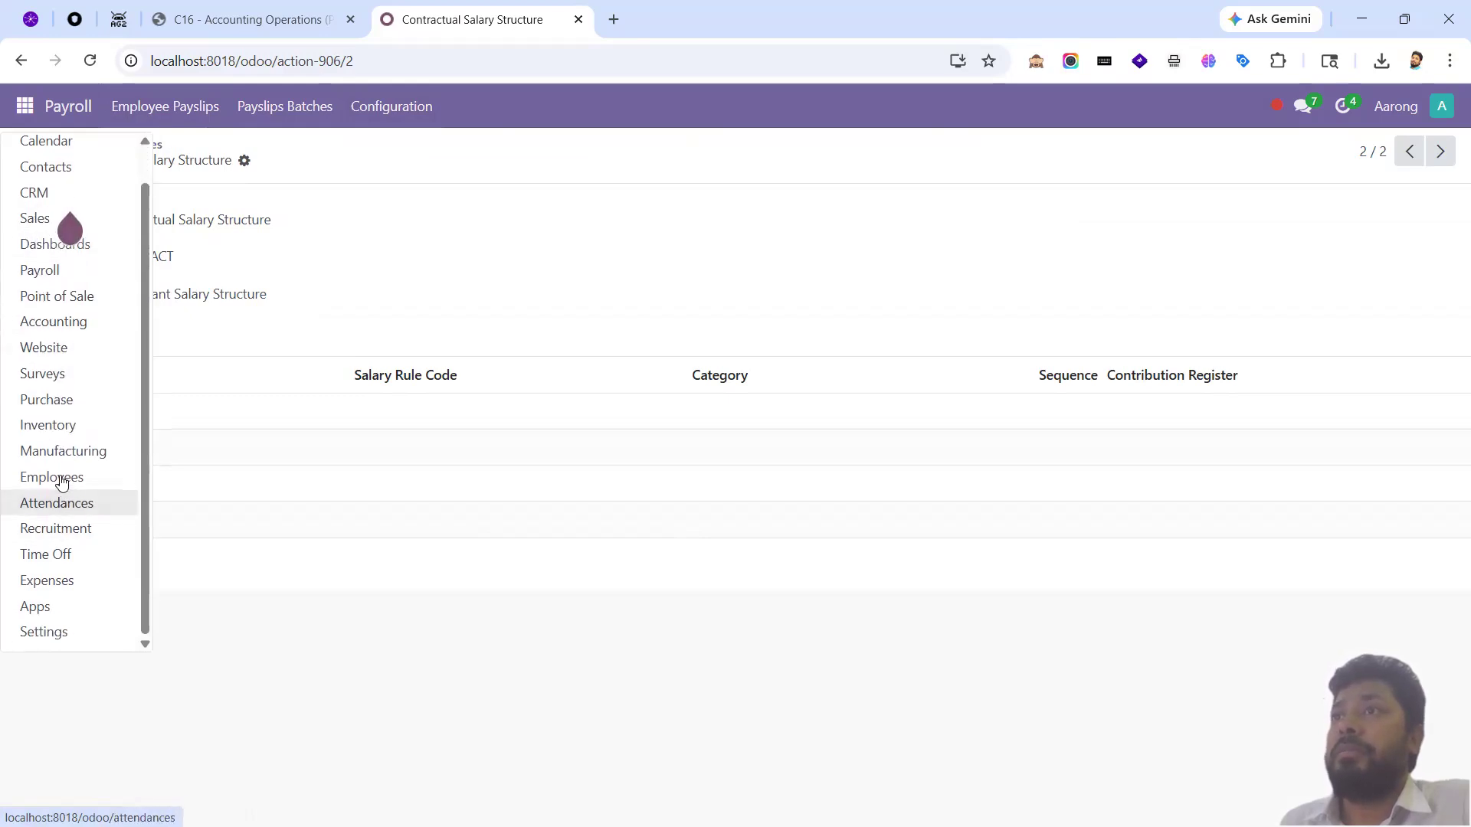
{"action": "left_click", "coordinate": [55, 477]}
{"action": "left_click", "coordinate": [170, 109]}
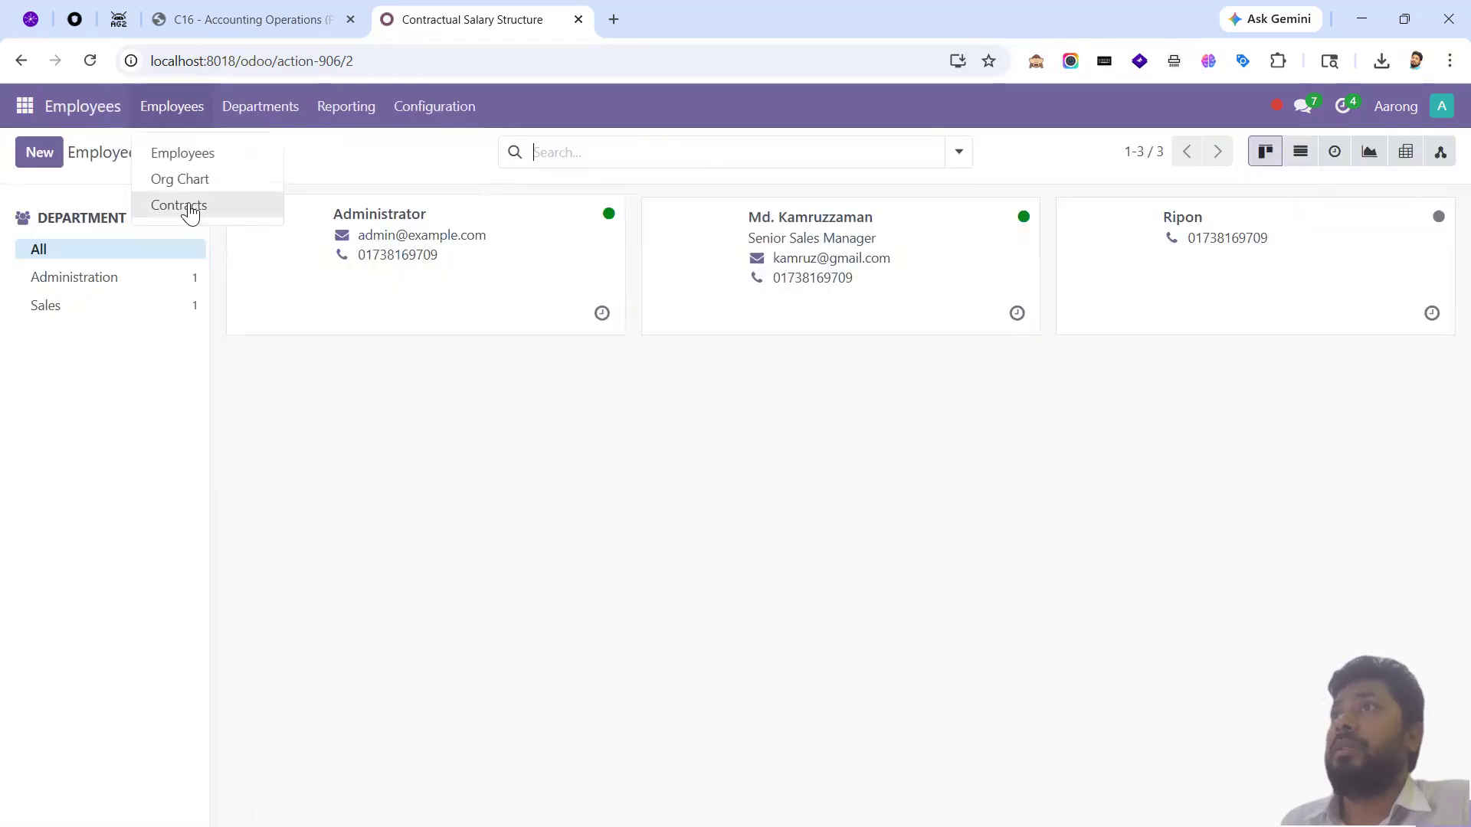
{"action": "left_click", "coordinate": [187, 207]}
{"action": "left_click", "coordinate": [301, 251]}
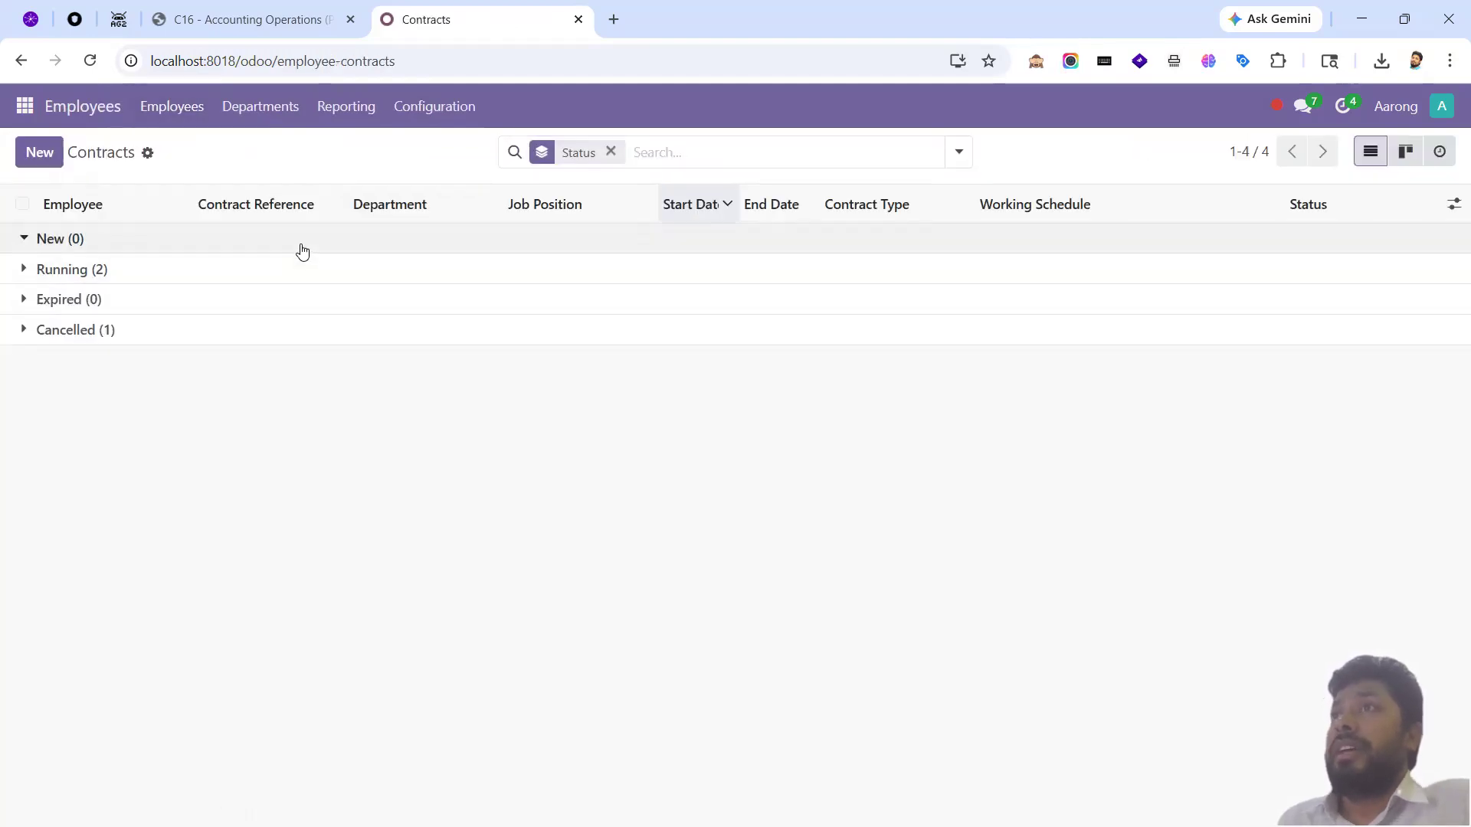
{"action": "left_click", "coordinate": [279, 272]}
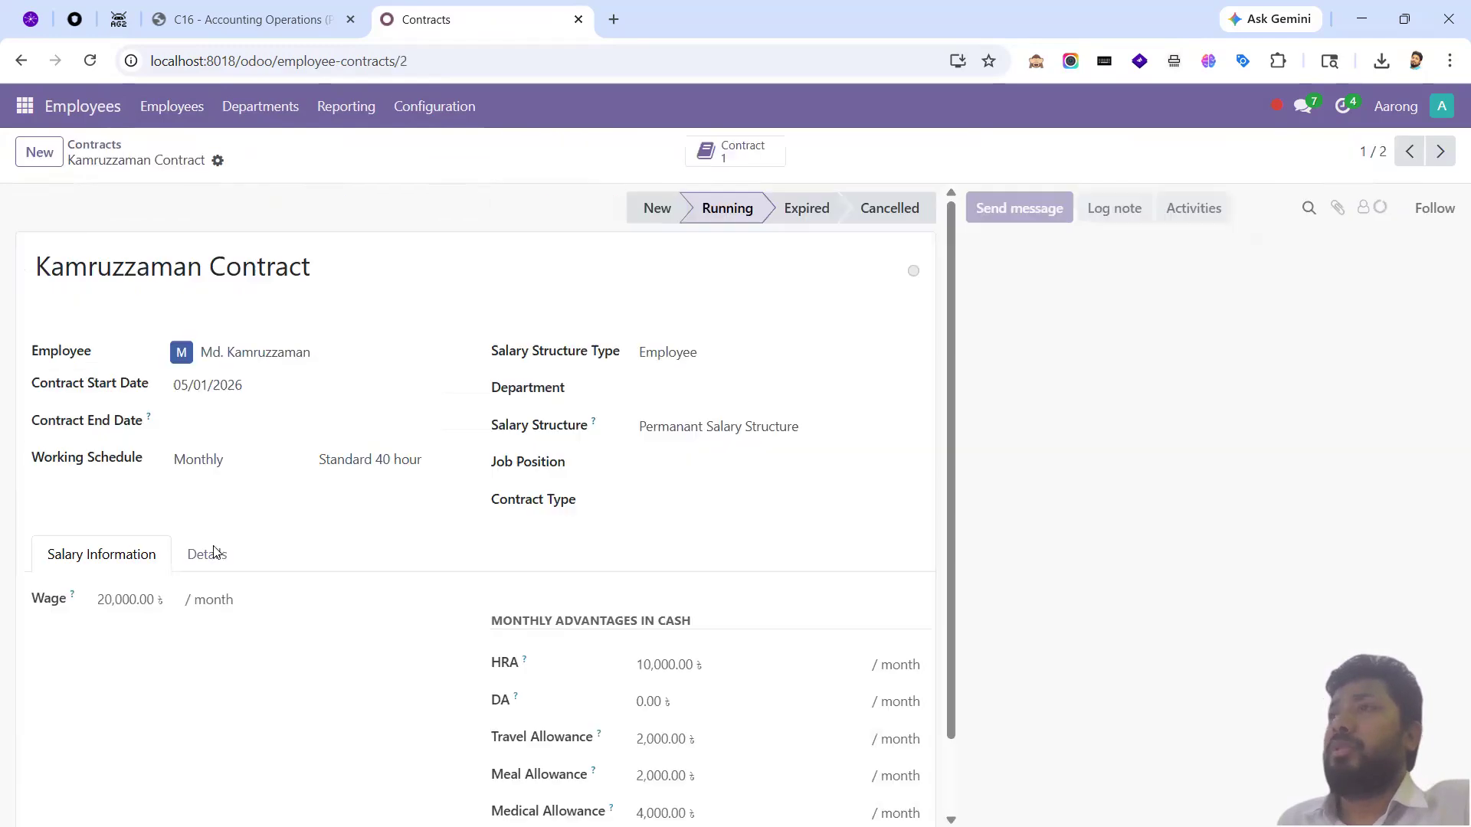
{"action": "left_click", "coordinate": [209, 554]}
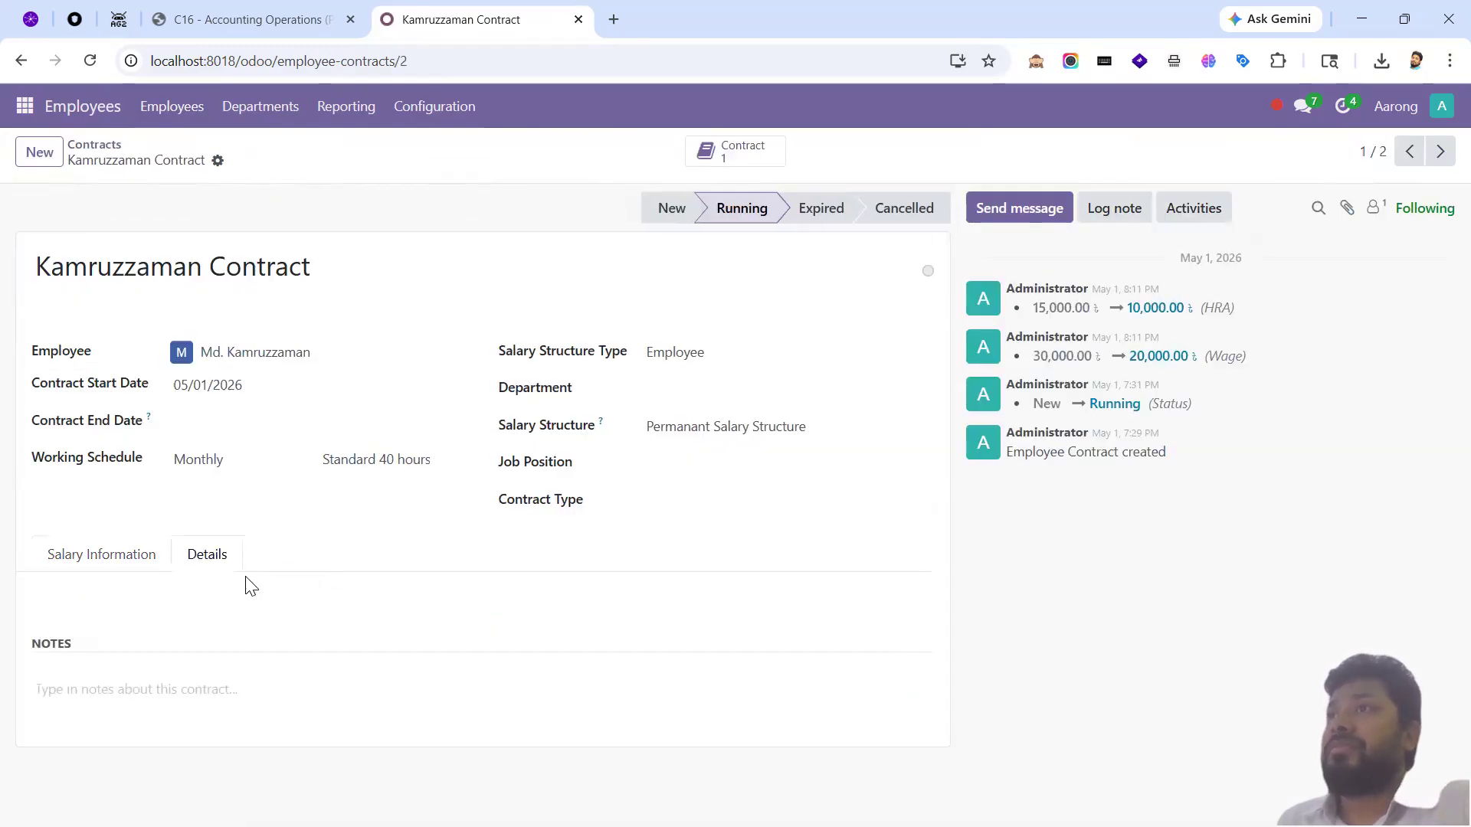
{"action": "left_click", "coordinate": [130, 553]}
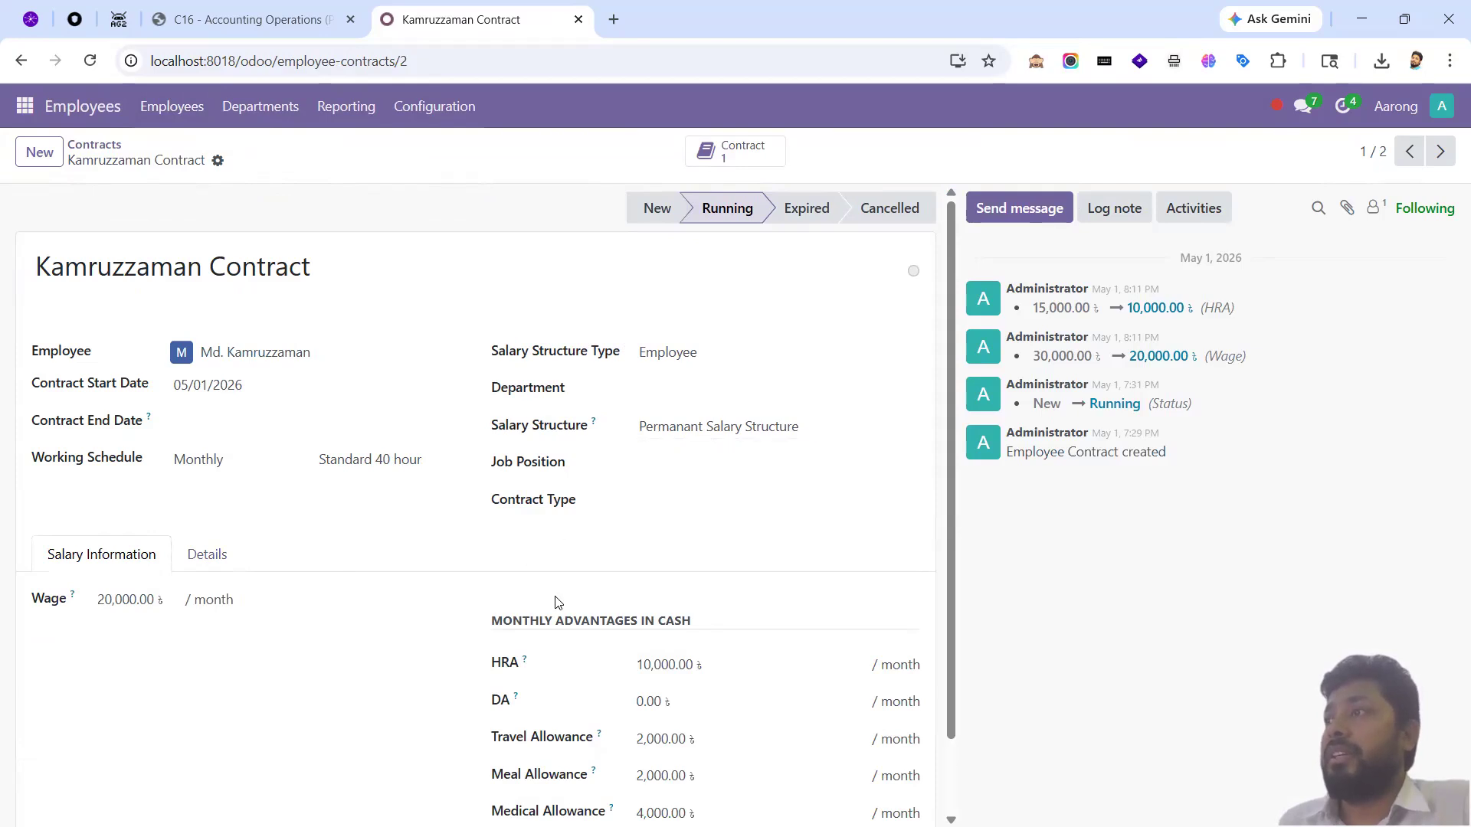
{"action": "scroll", "coordinate": [560, 603], "scroll_direction": "down", "scroll_amount": 1}
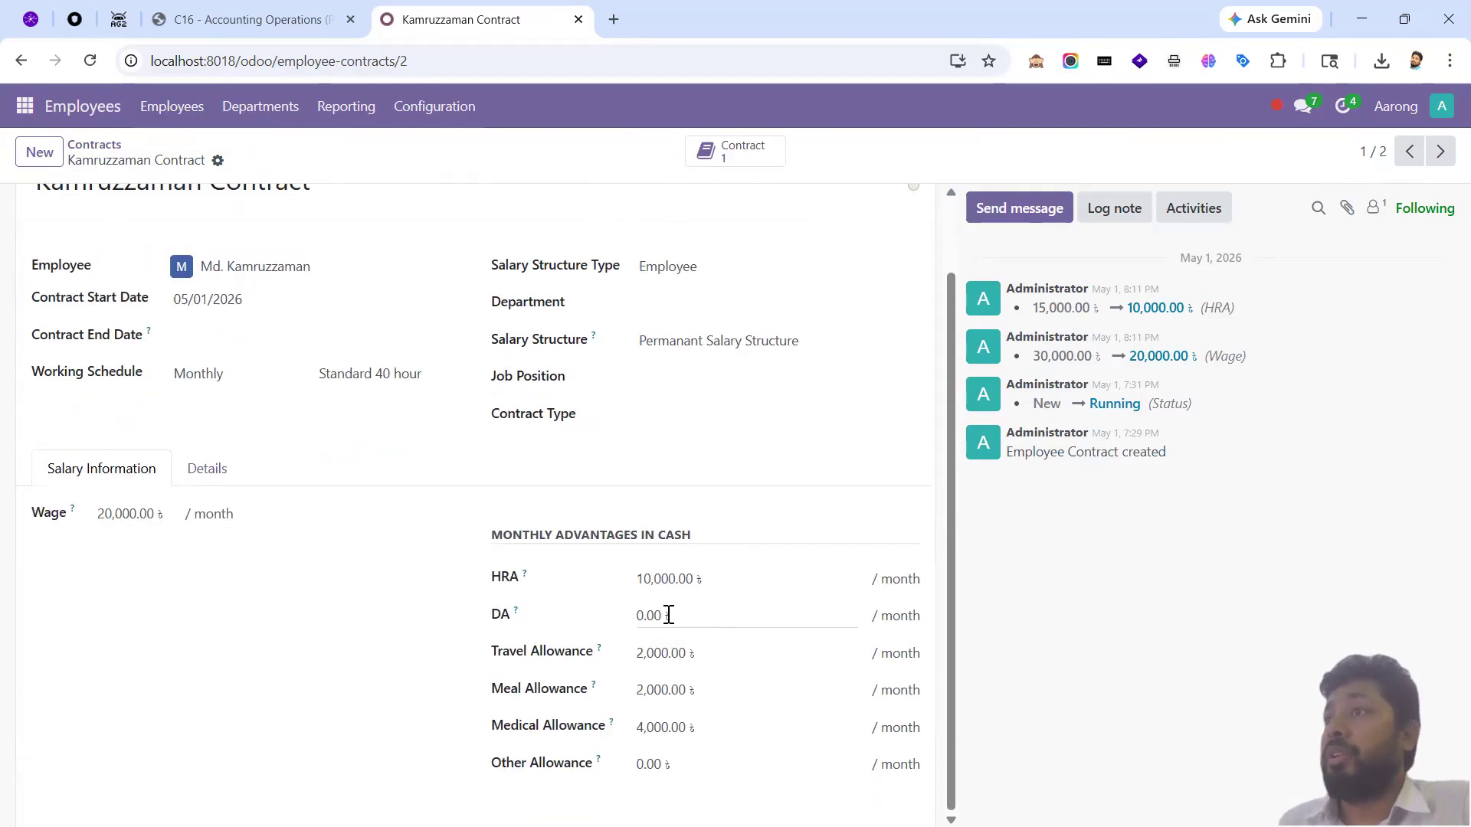
- Start a new journal entry in Accounting, add a blank journal item line and open its partner choices
{"action": "left_click", "coordinate": [25, 107]}
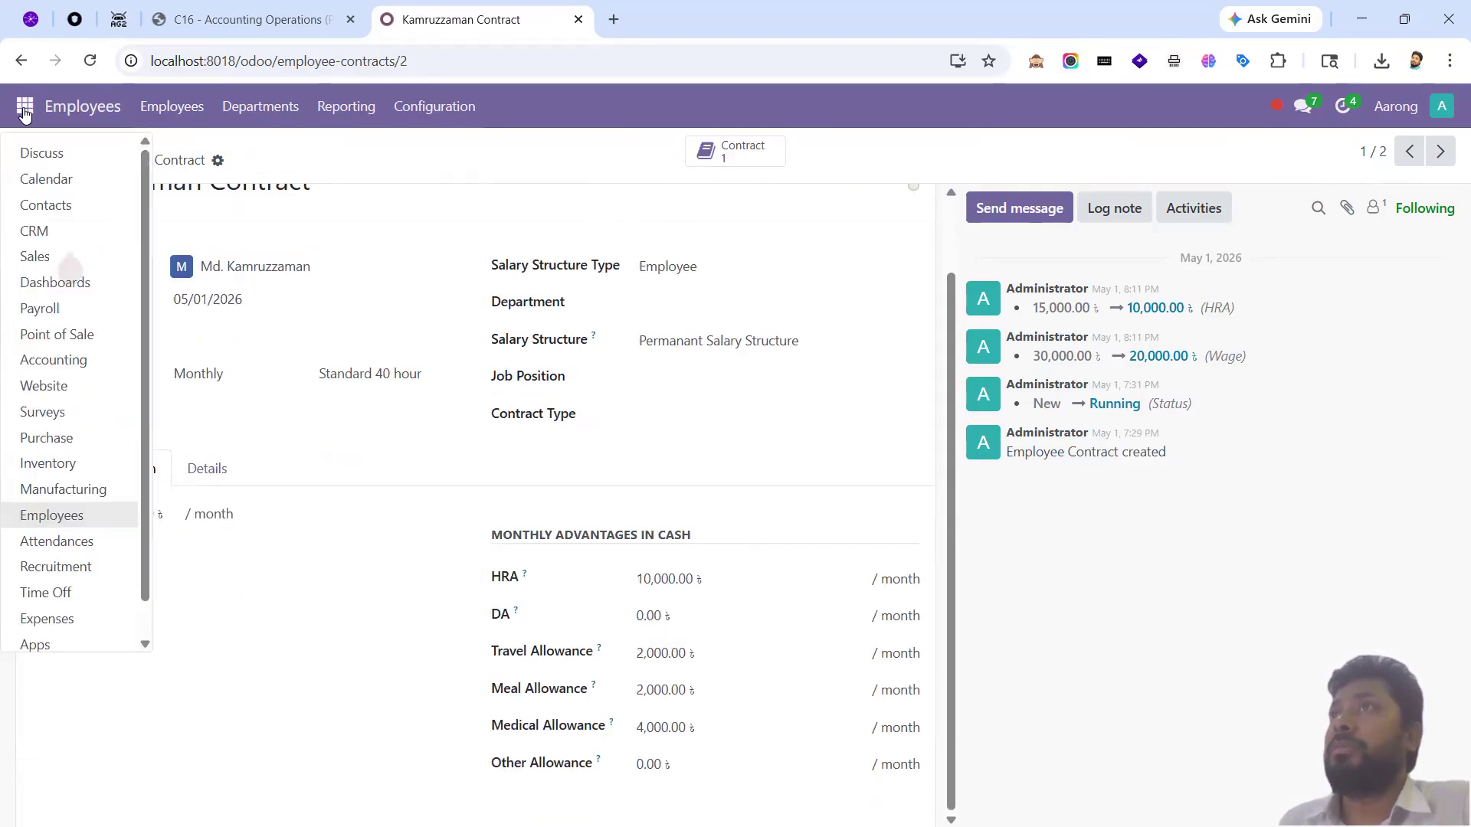
{"action": "left_click", "coordinate": [66, 361]}
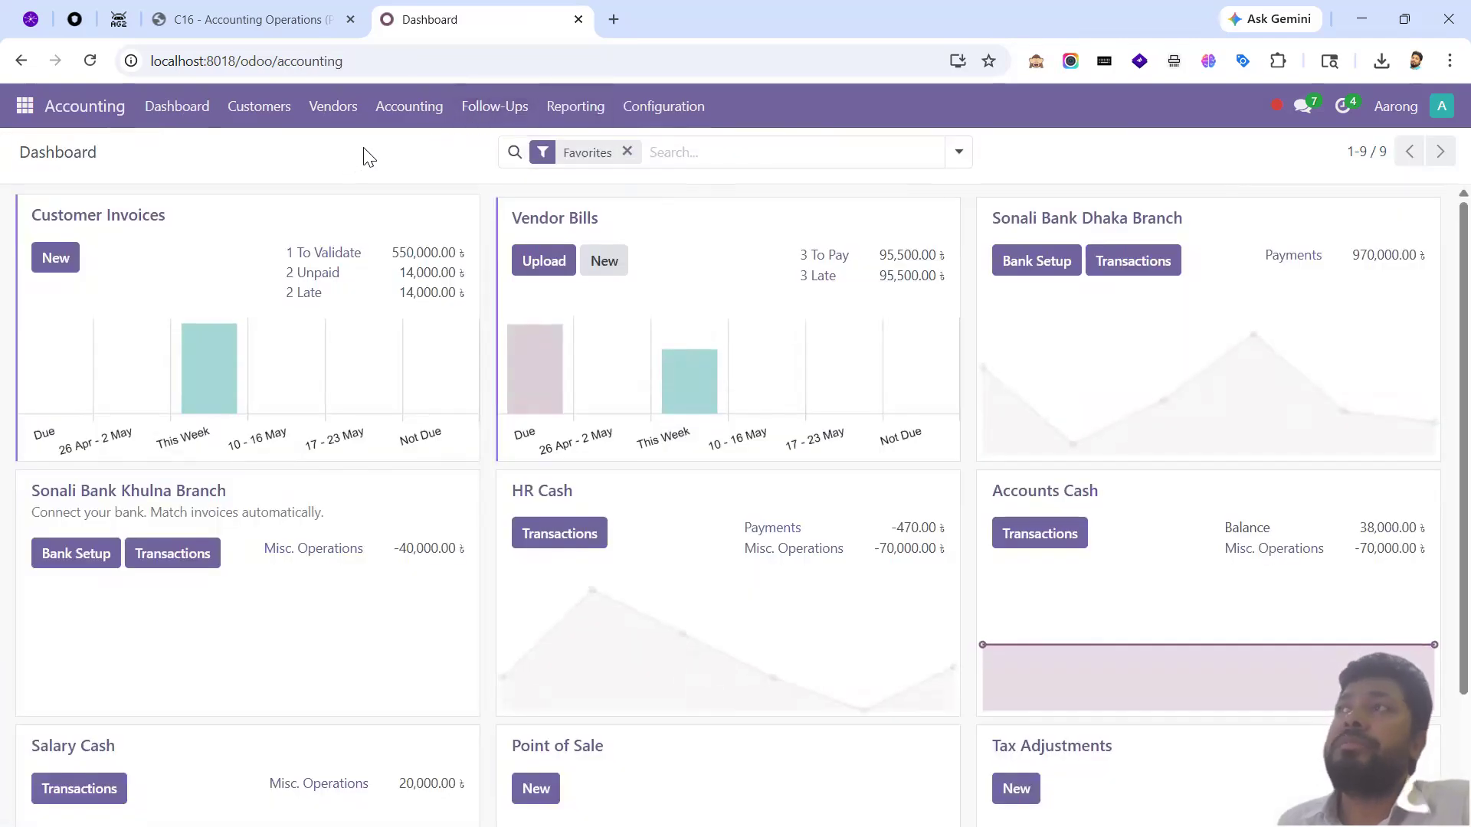
{"action": "left_click", "coordinate": [409, 106]}
{"action": "left_click", "coordinate": [406, 152]}
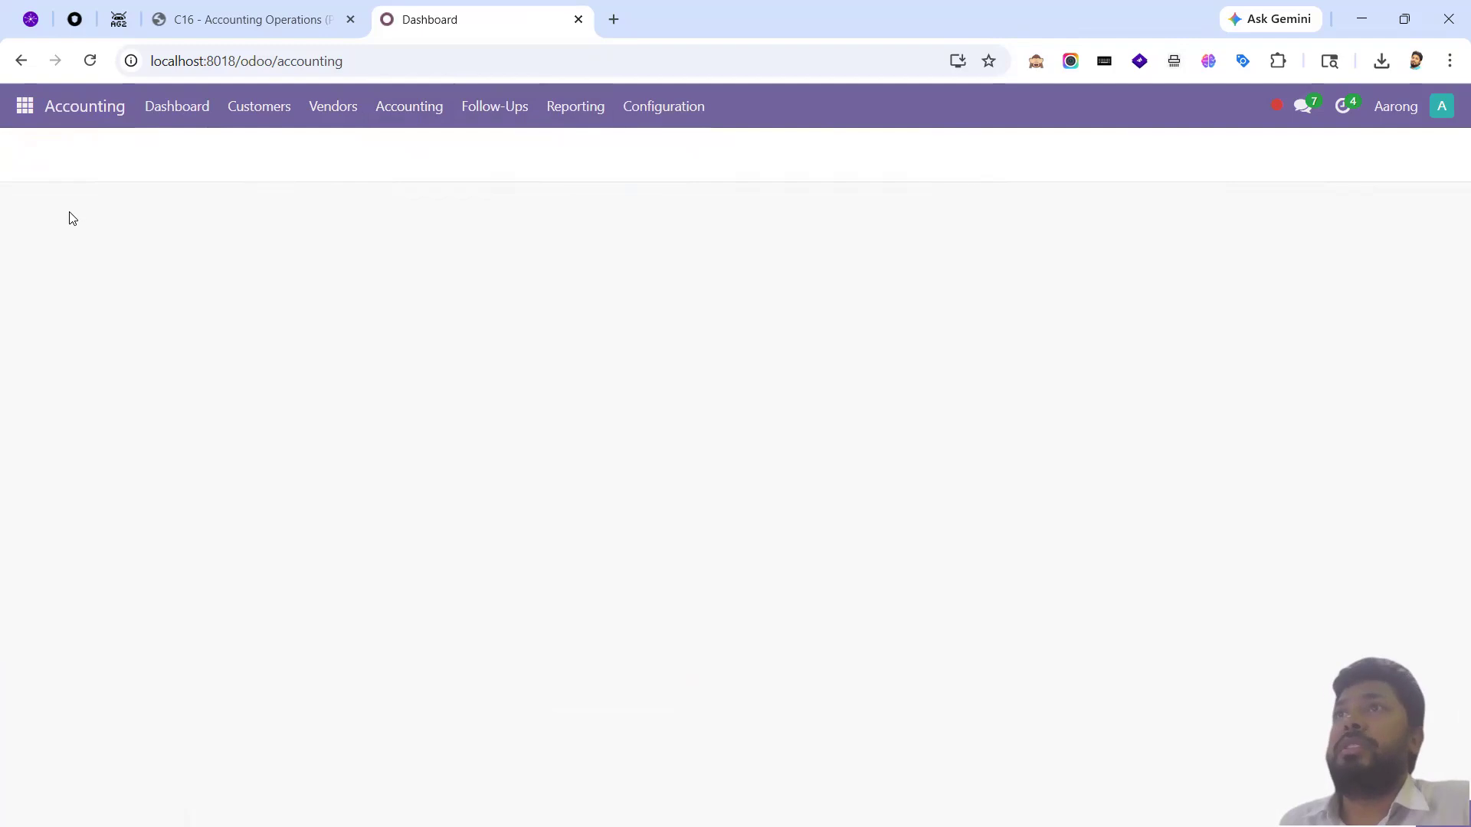
{"action": "left_click", "coordinate": [42, 152]}
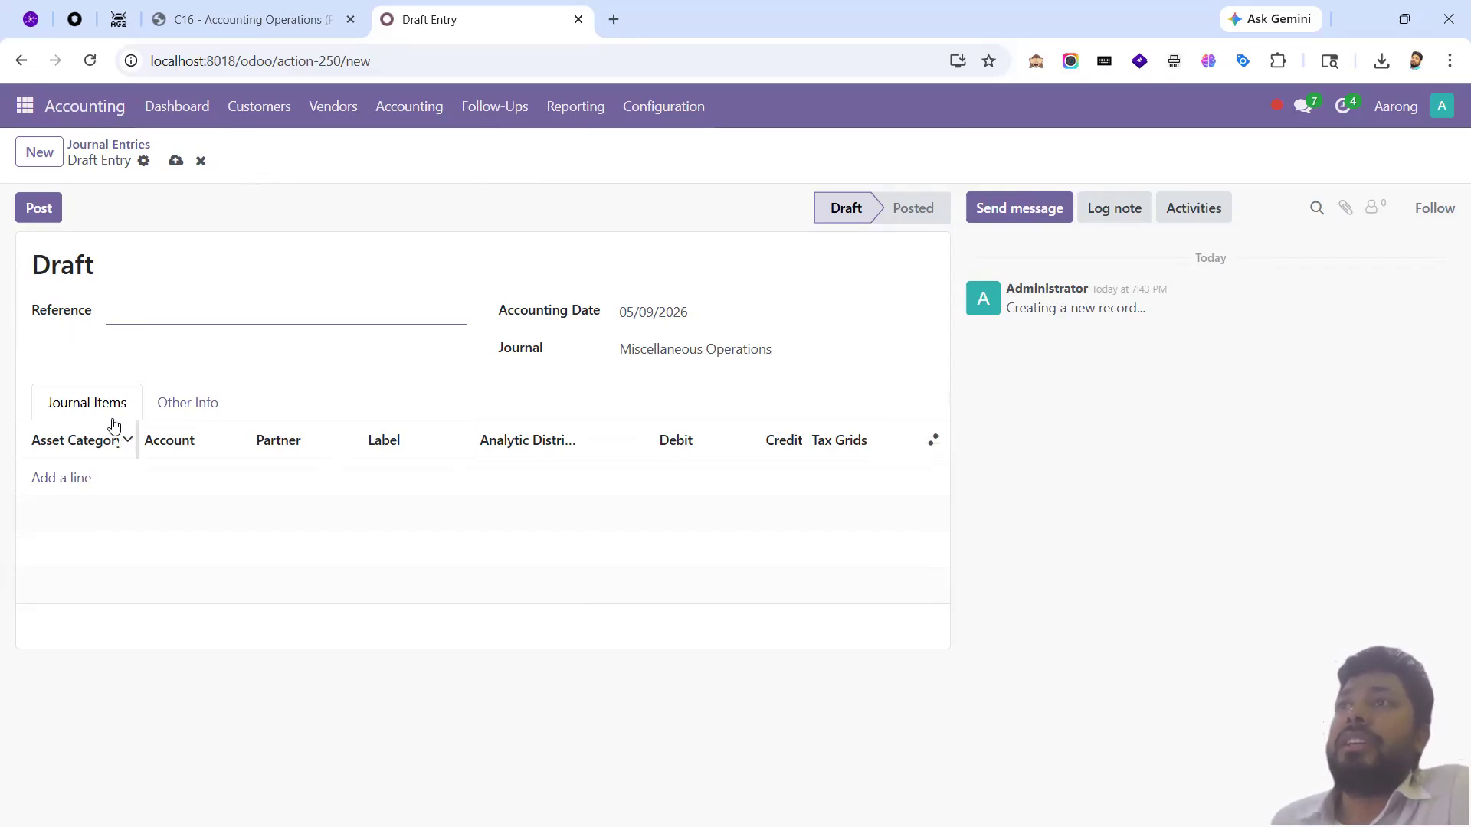
{"action": "left_click", "coordinate": [46, 489]}
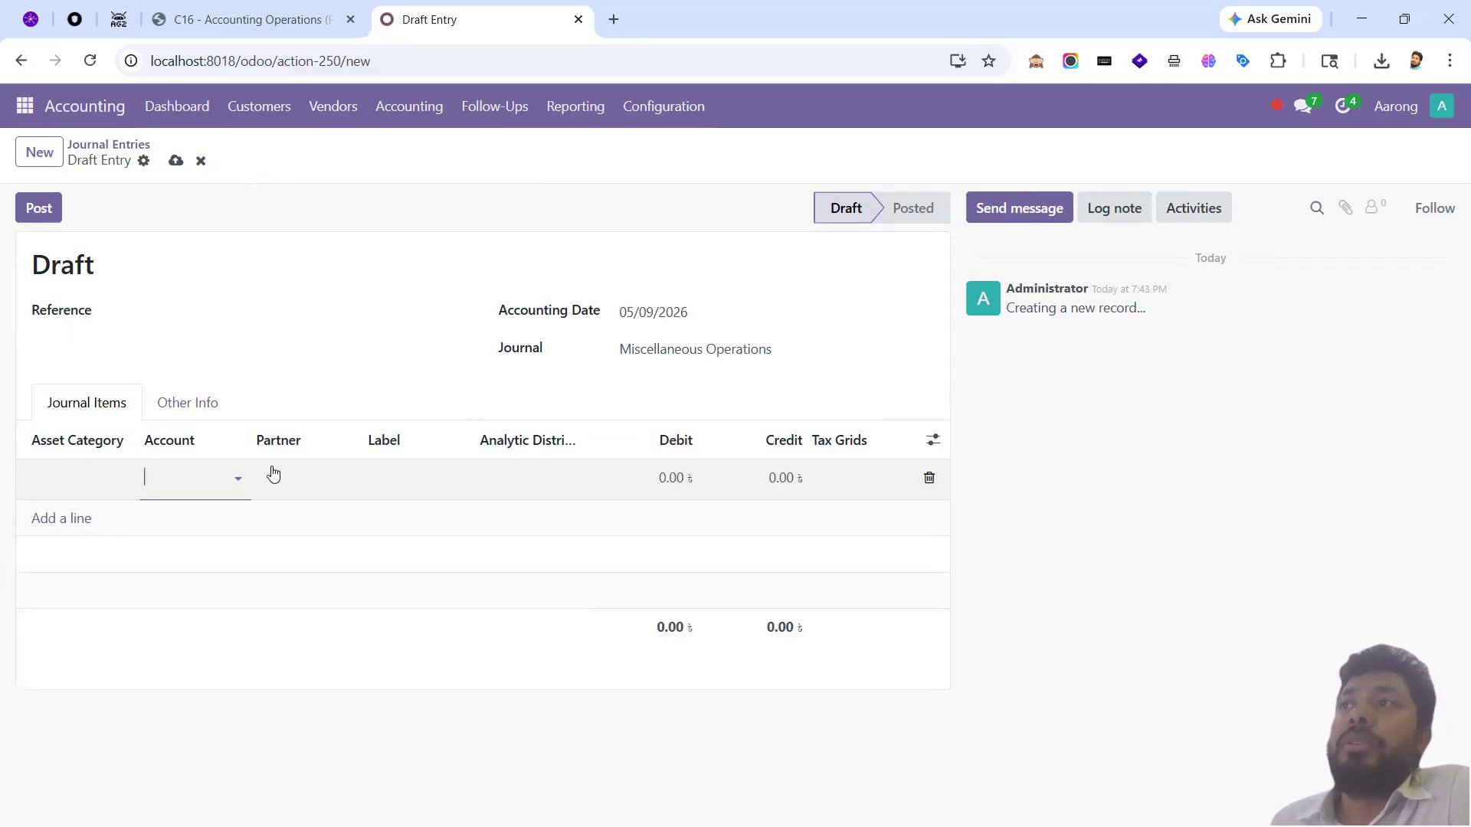
{"action": "left_click", "coordinate": [187, 475]}
{"action": "left_click", "coordinate": [276, 477]}
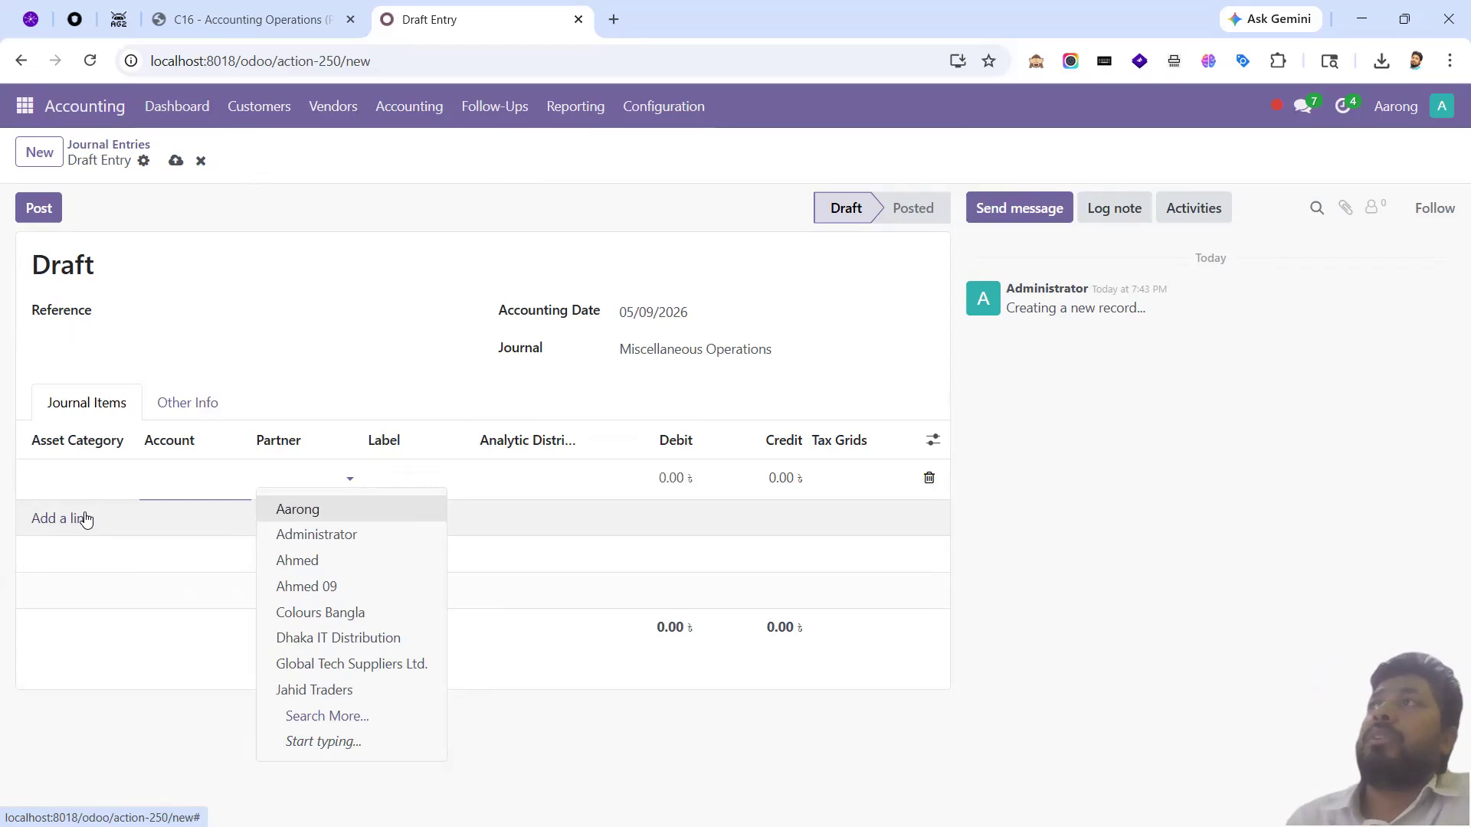
- Switch to the Accounting Operations (Part-3) PDF and highlight the class topic list starting from Analytic Plans
{"action": "left_click", "coordinate": [271, 23]}
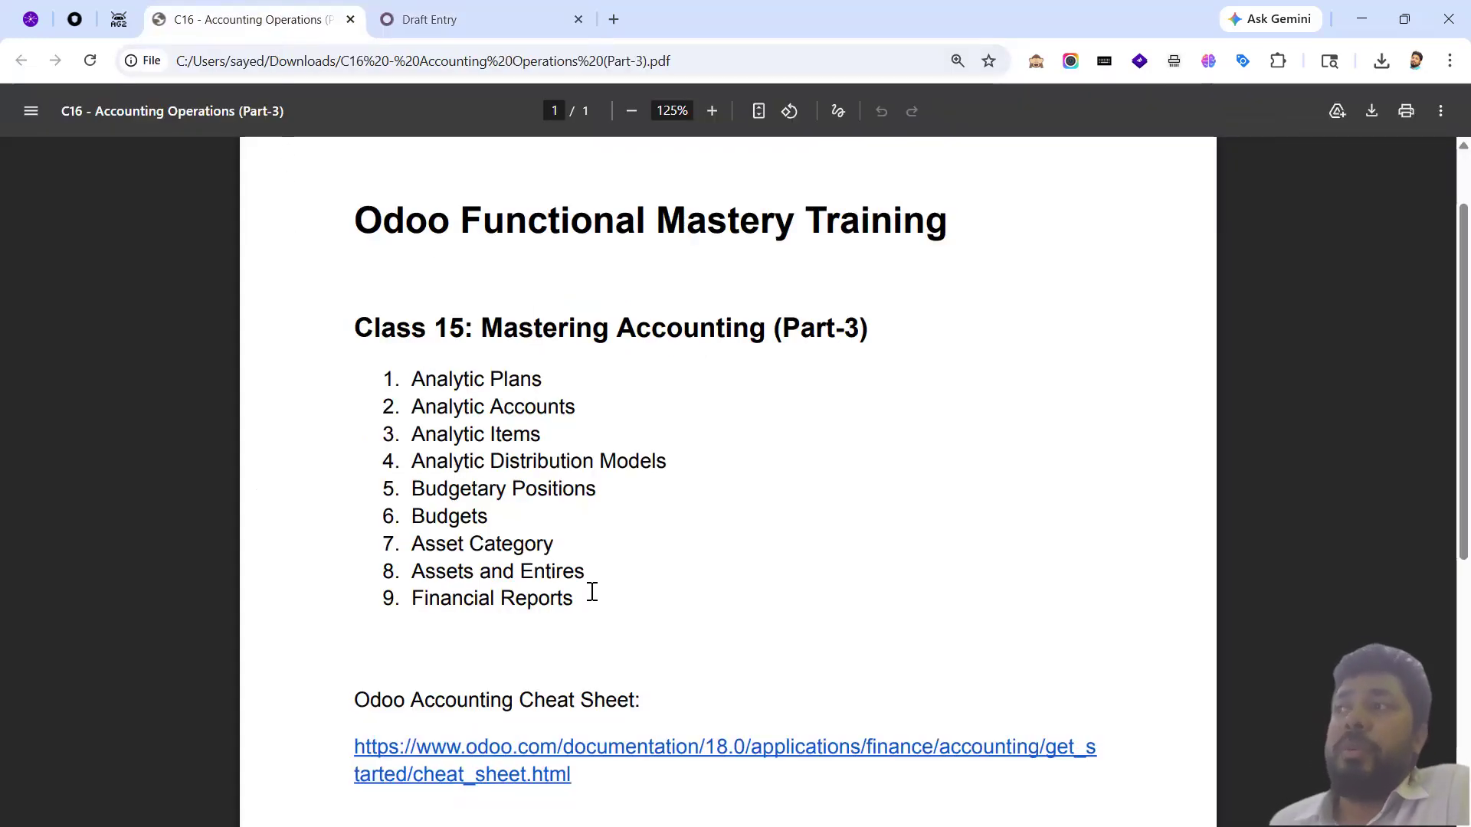
{"action": "left_click_drag", "start_coordinate": [481, 406], "coordinate": [590, 598]}
{"action": "left_click", "coordinate": [418, 380]}
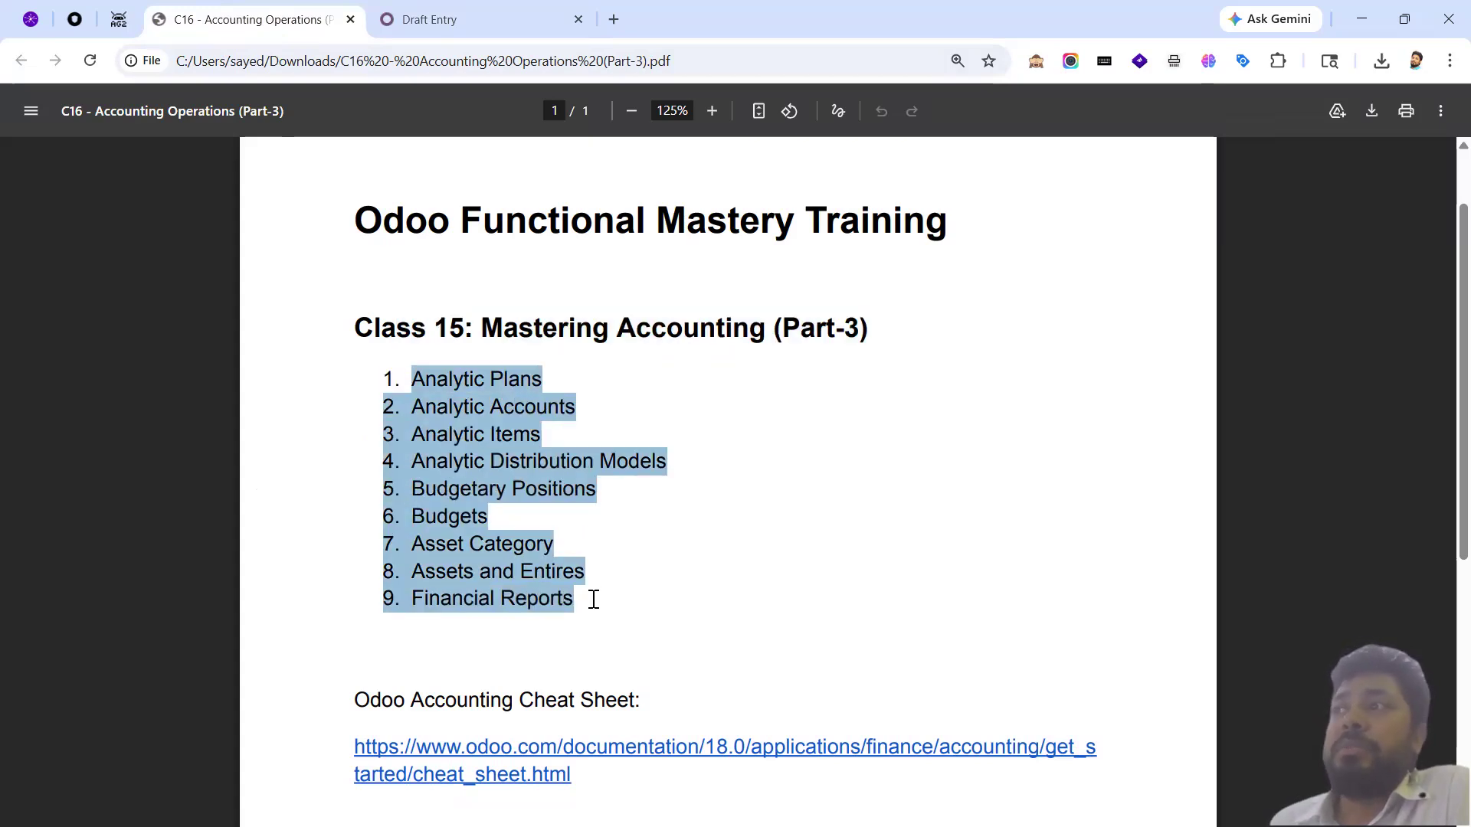
{"action": "left_click", "coordinate": [531, 541]}
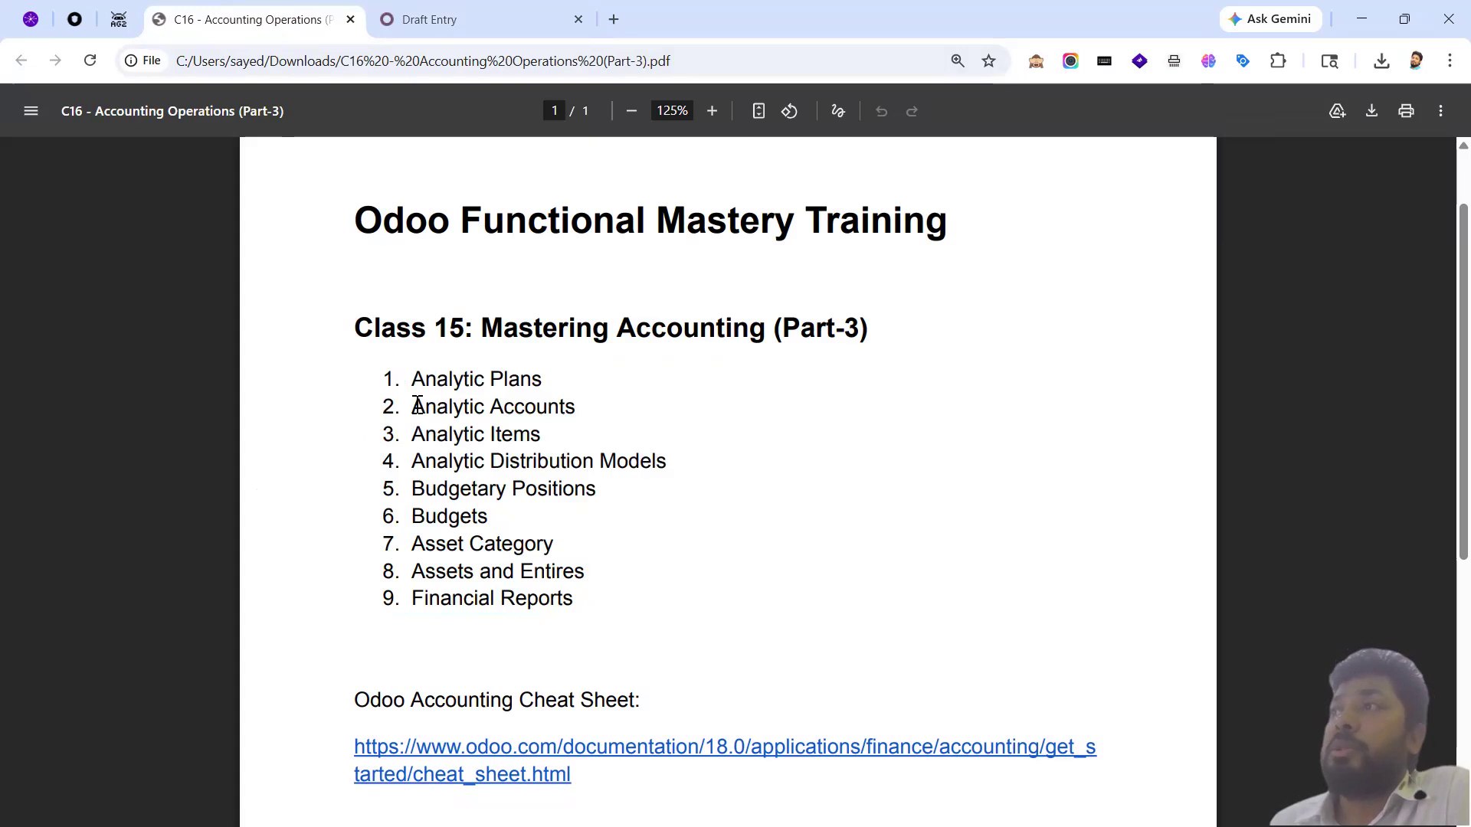
{"action": "left_click_drag", "start_coordinate": [413, 378], "coordinate": [611, 585]}
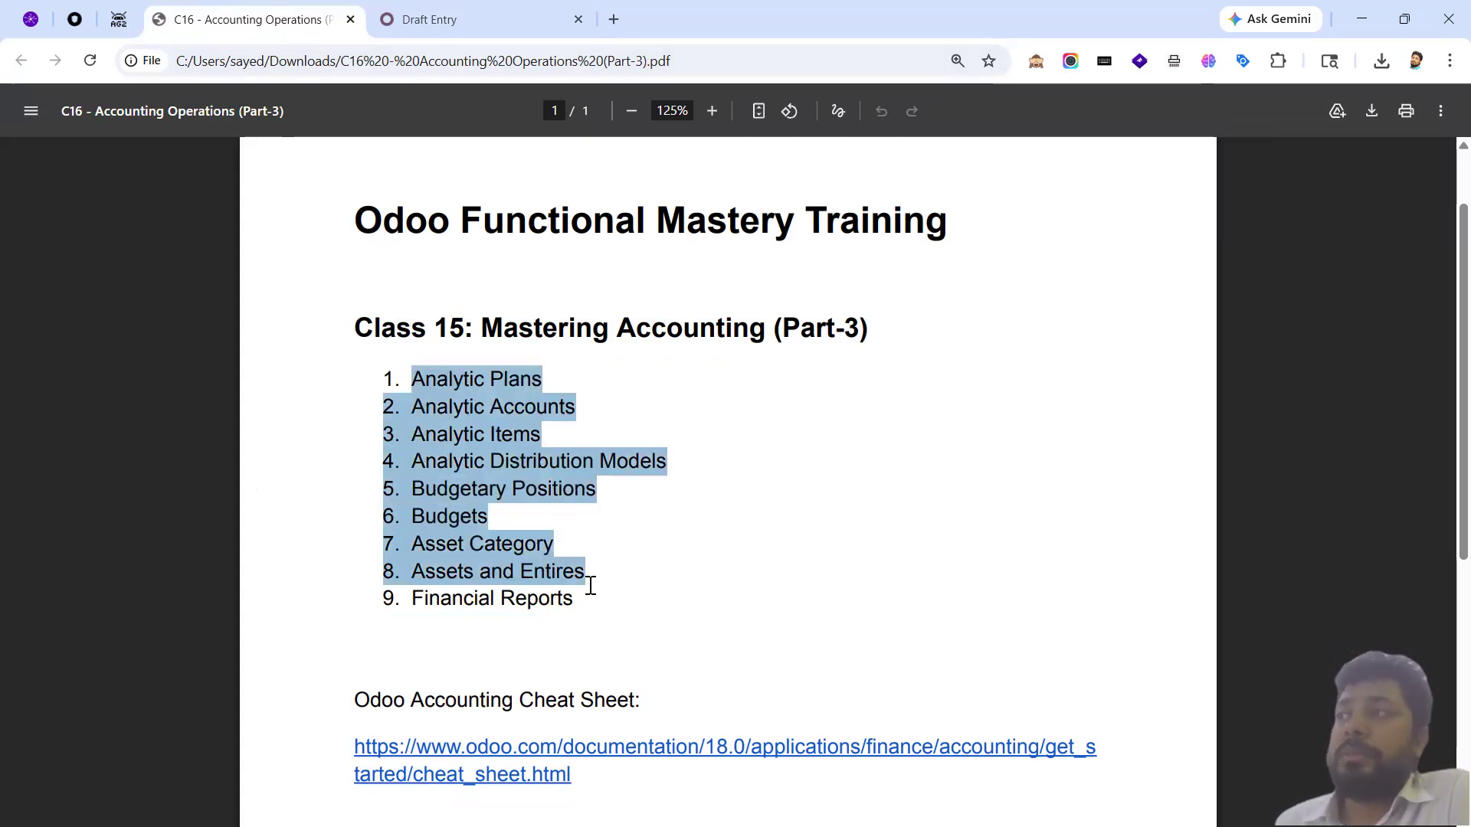
- Switch back to the Odoo draft journal entry and examine the Accounting app's management, analytic accounting and financial report options
{"action": "left_click", "coordinate": [592, 580]}
{"action": "left_click", "coordinate": [475, 23]}
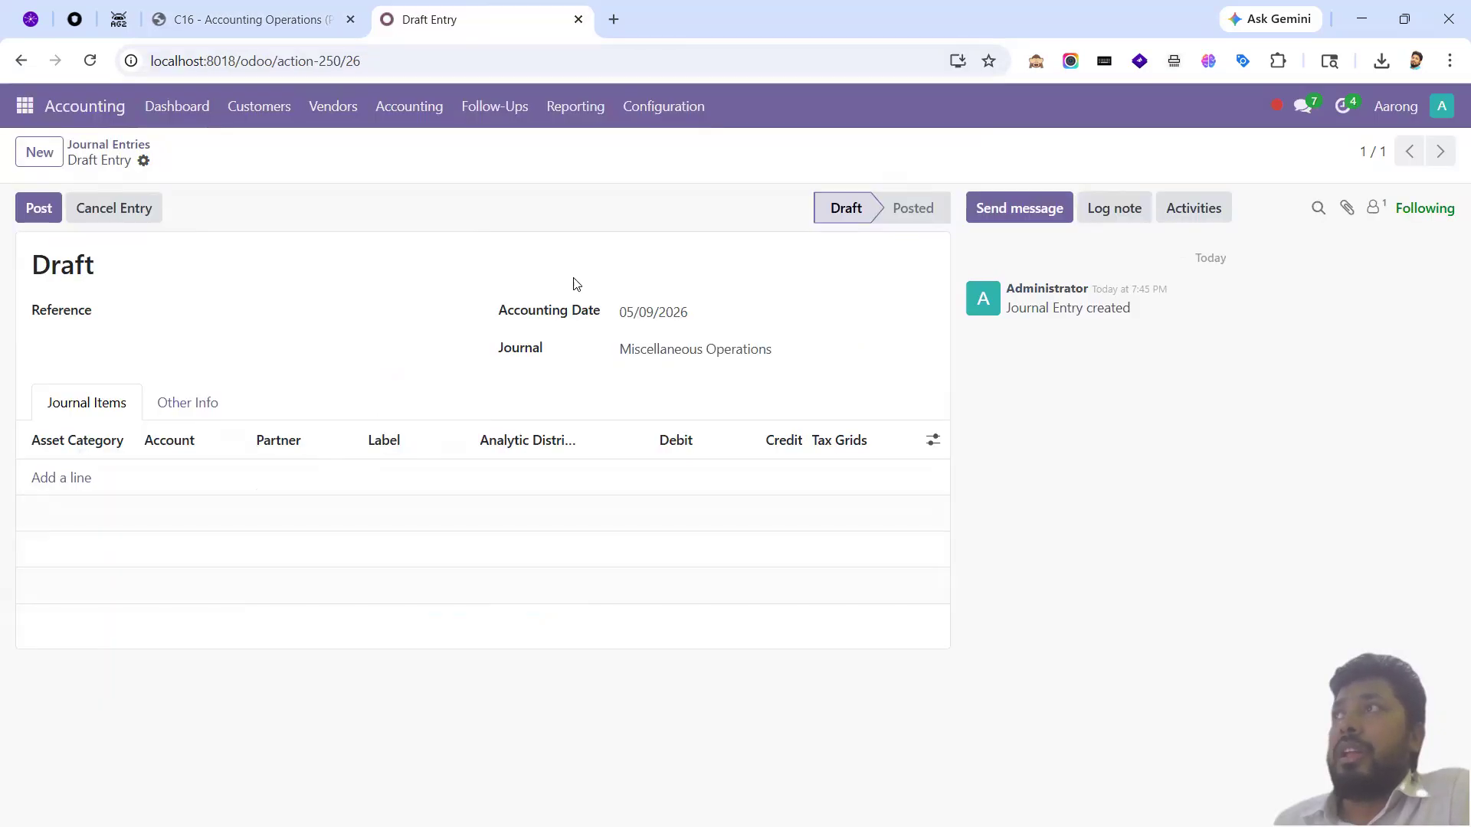
{"action": "left_click", "coordinate": [667, 115]}
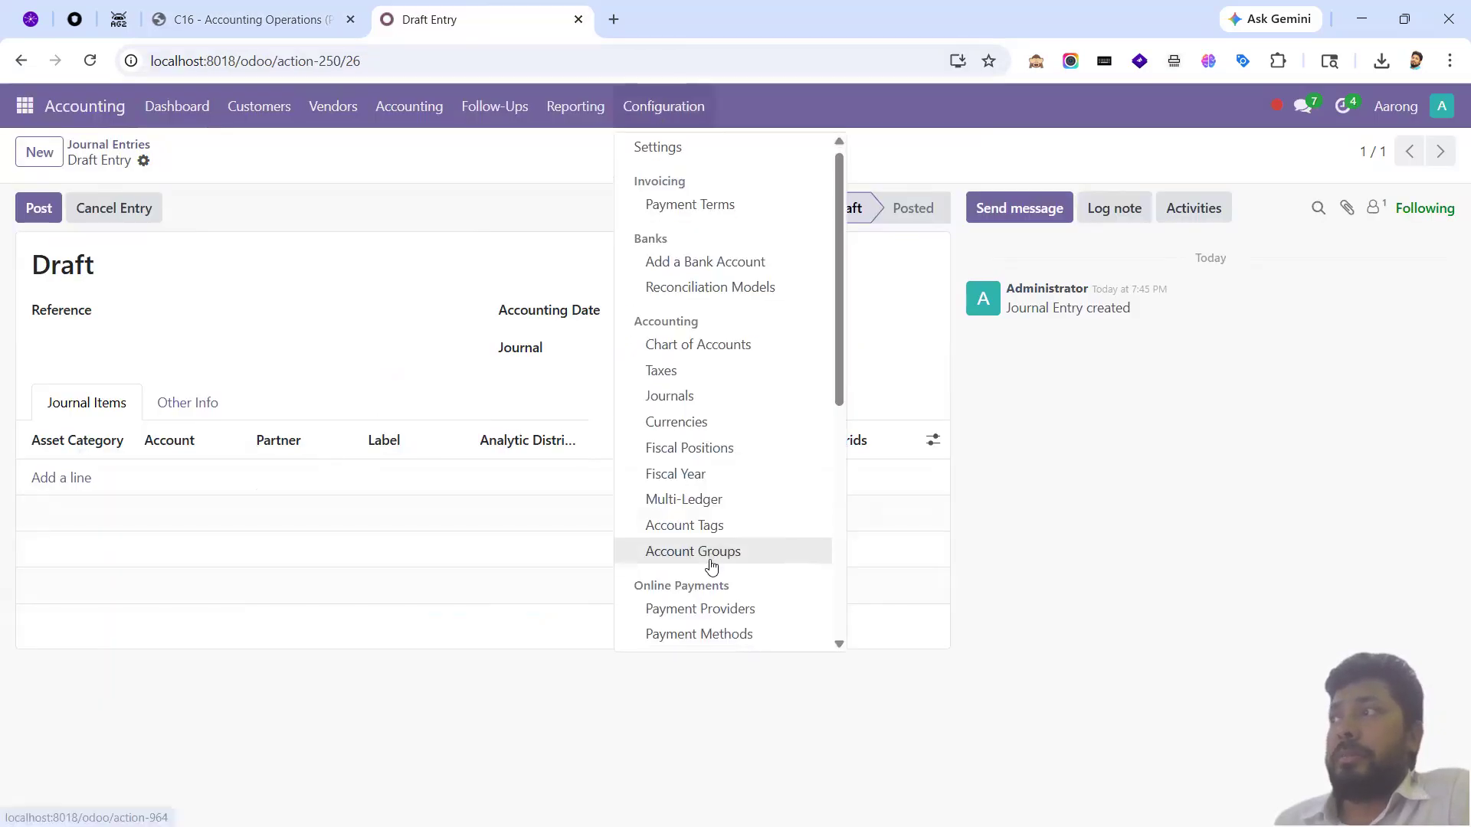
{"action": "scroll", "coordinate": [713, 563], "scroll_direction": "down", "scroll_amount": 1}
{"action": "scroll", "coordinate": [712, 563], "scroll_direction": "down", "scroll_amount": 3}
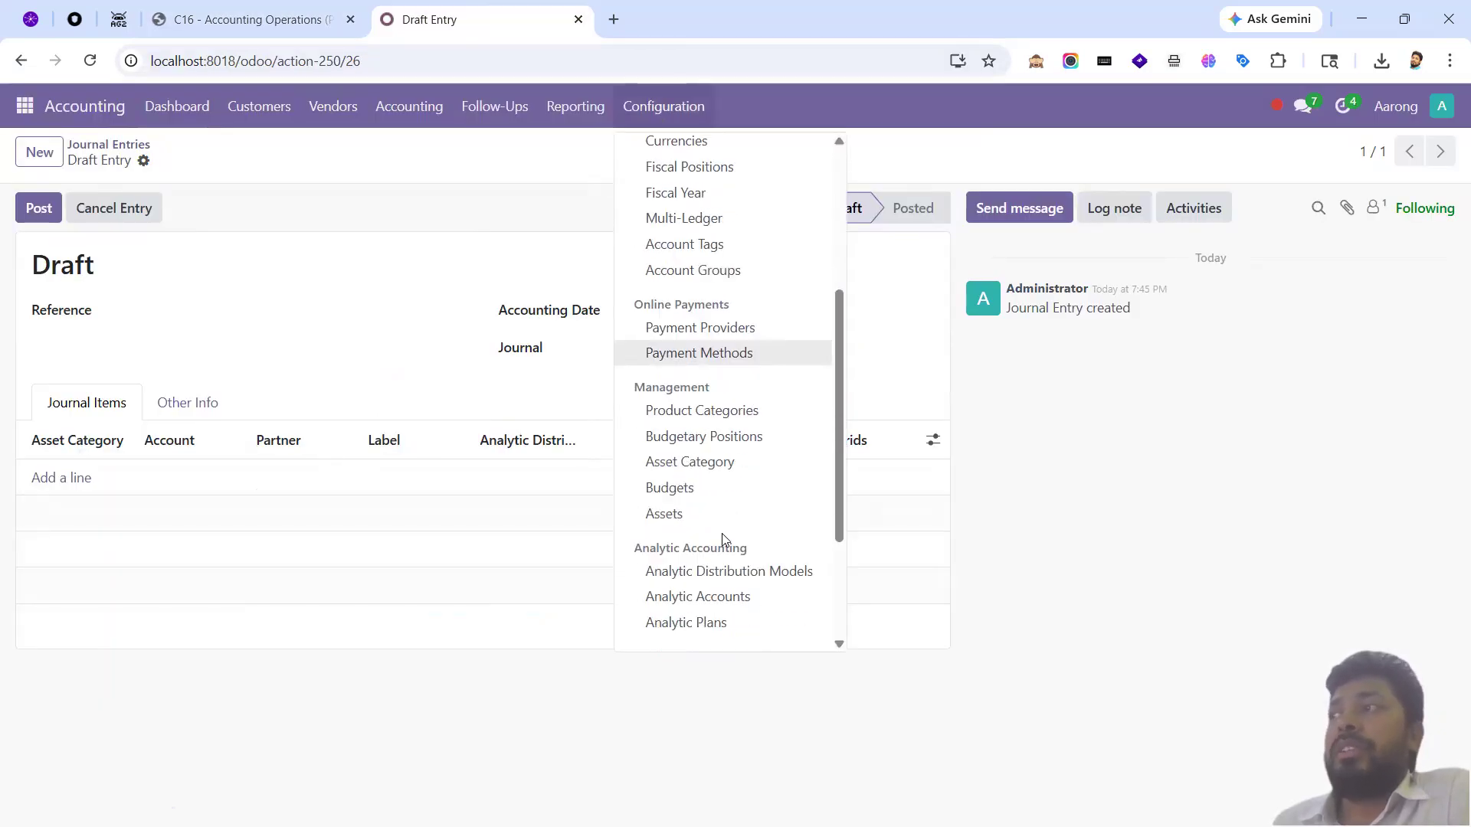
{"action": "scroll", "coordinate": [722, 540], "scroll_direction": "down", "scroll_amount": 2}
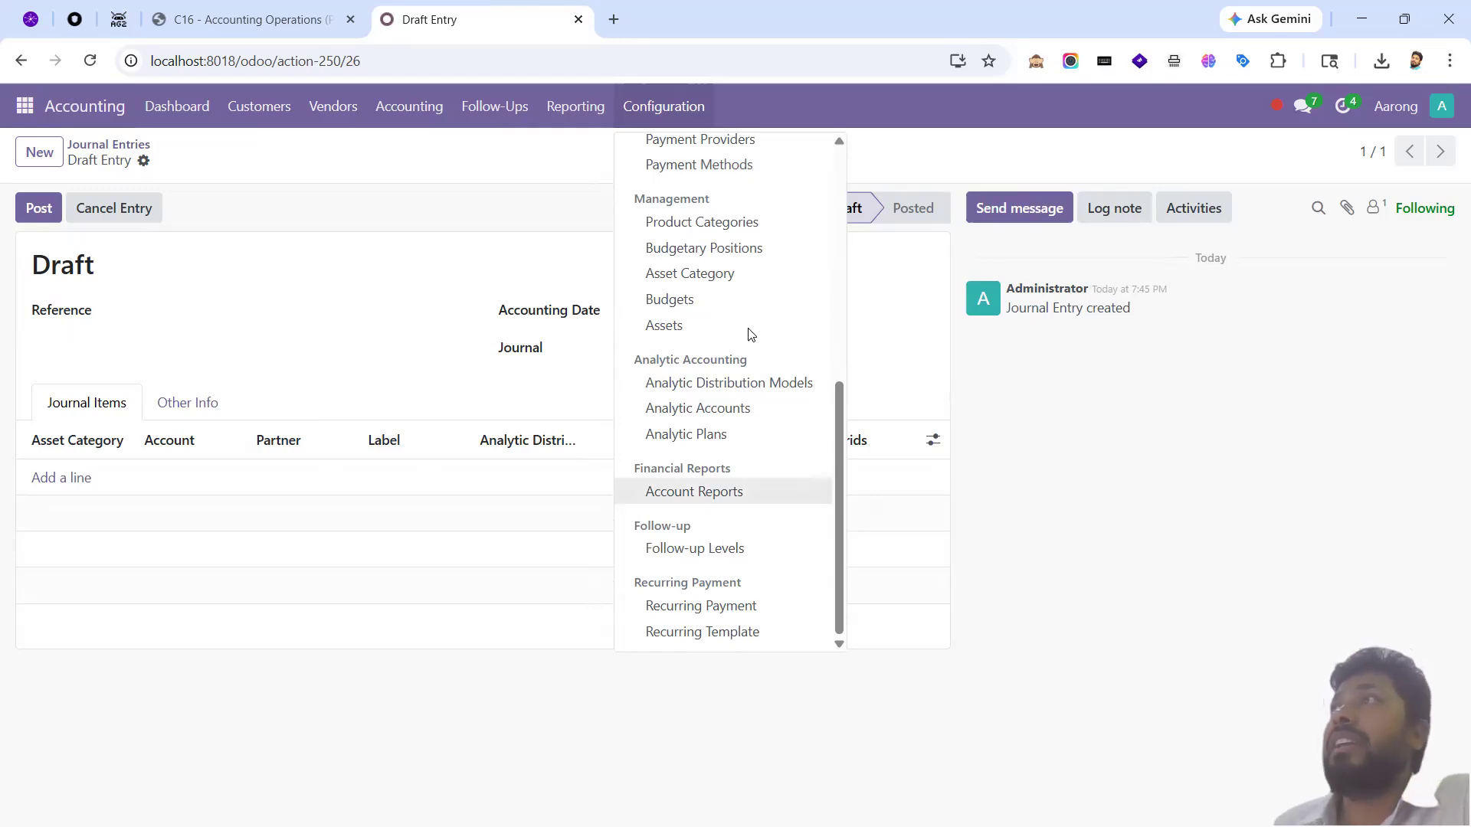
{"action": "mouse_move", "coordinate": [563, 108]}
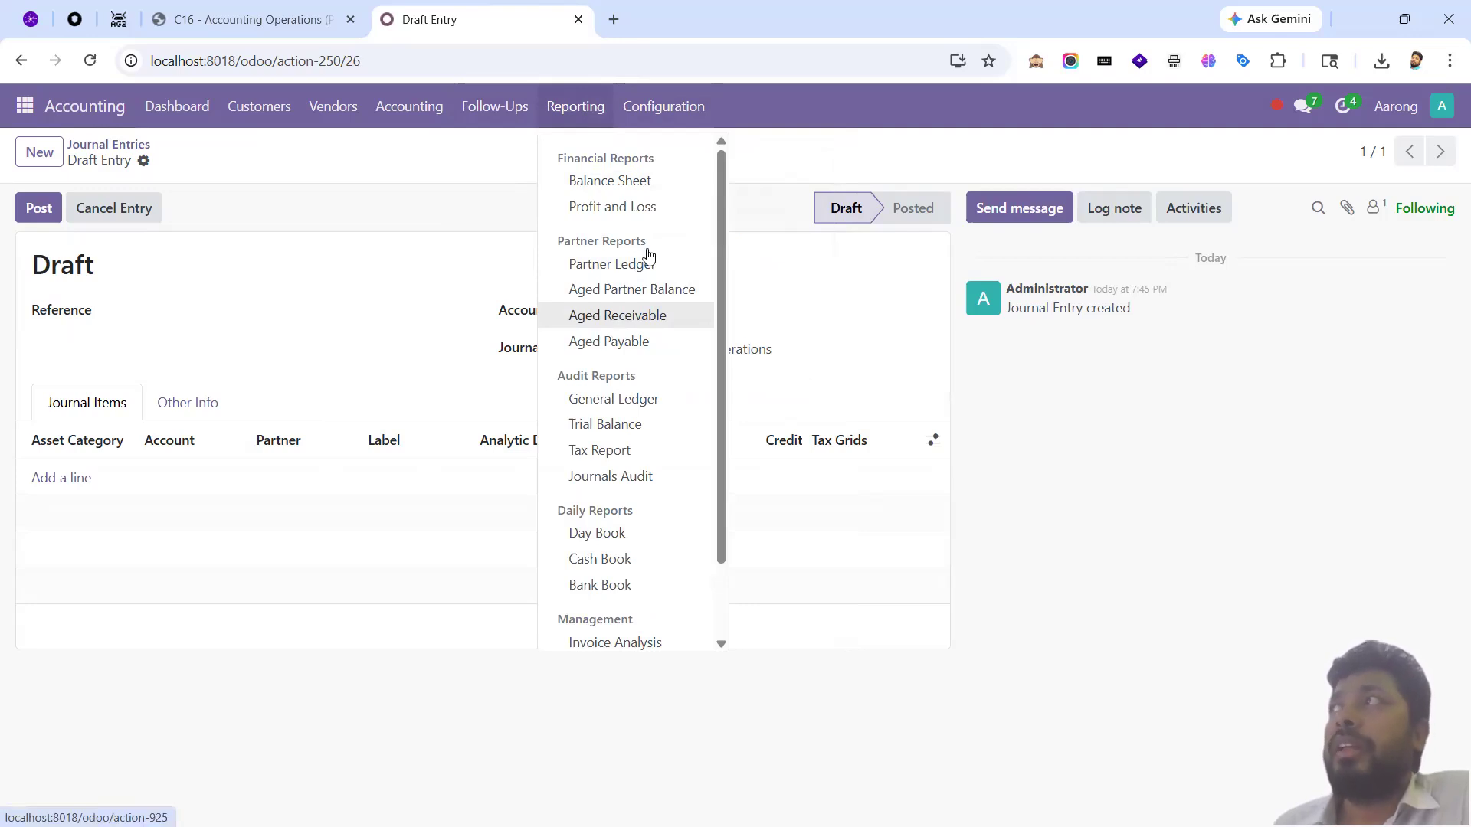
- Open the Project plan from the Analytic Plans configuration, rename it Utility and save it
{"action": "mouse_move", "coordinate": [688, 117]}
{"action": "scroll", "coordinate": [706, 547], "scroll_direction": "down", "scroll_amount": 3}
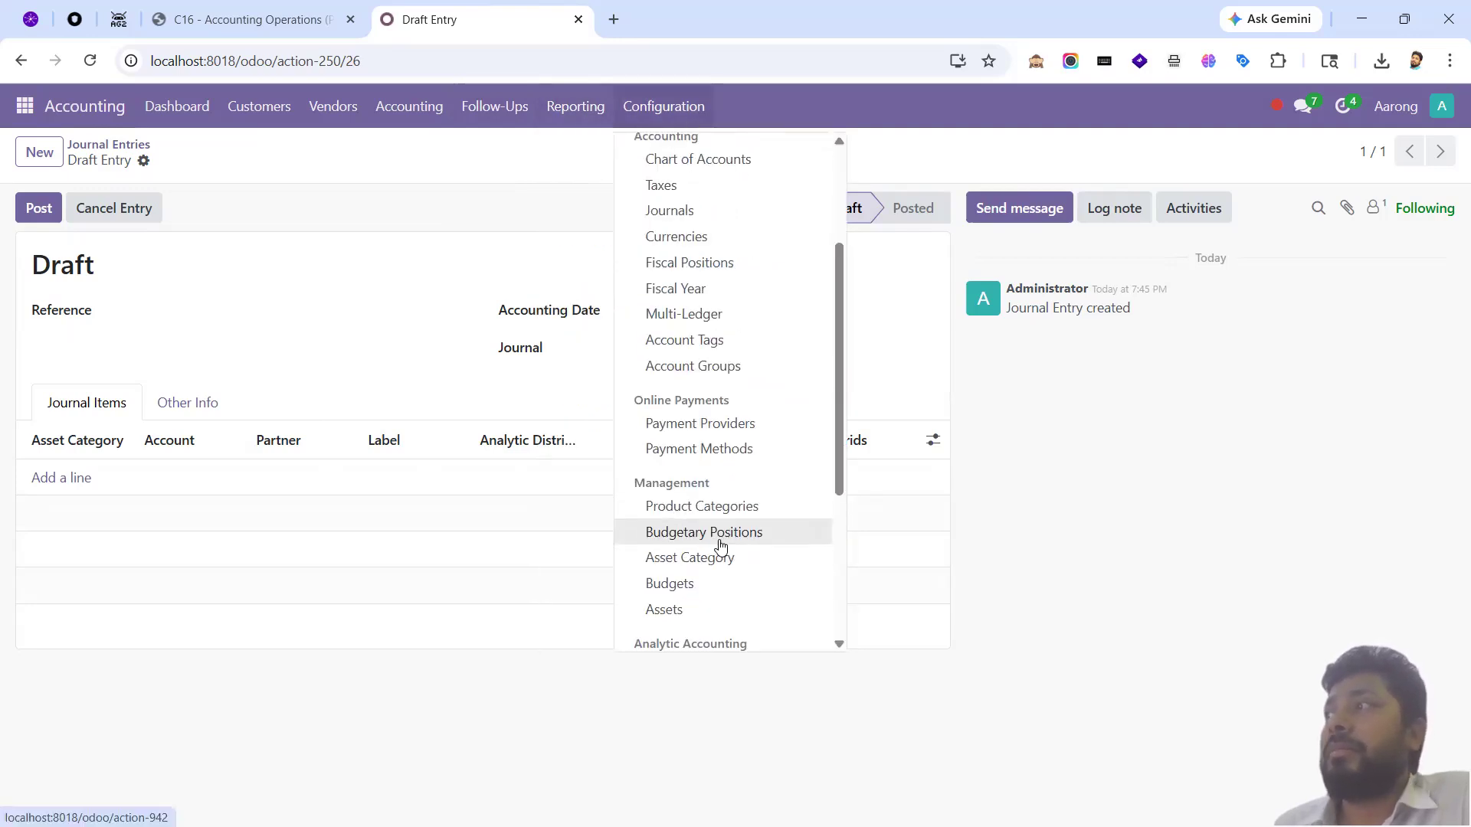
{"action": "scroll", "coordinate": [709, 526], "scroll_direction": "down", "scroll_amount": 4}
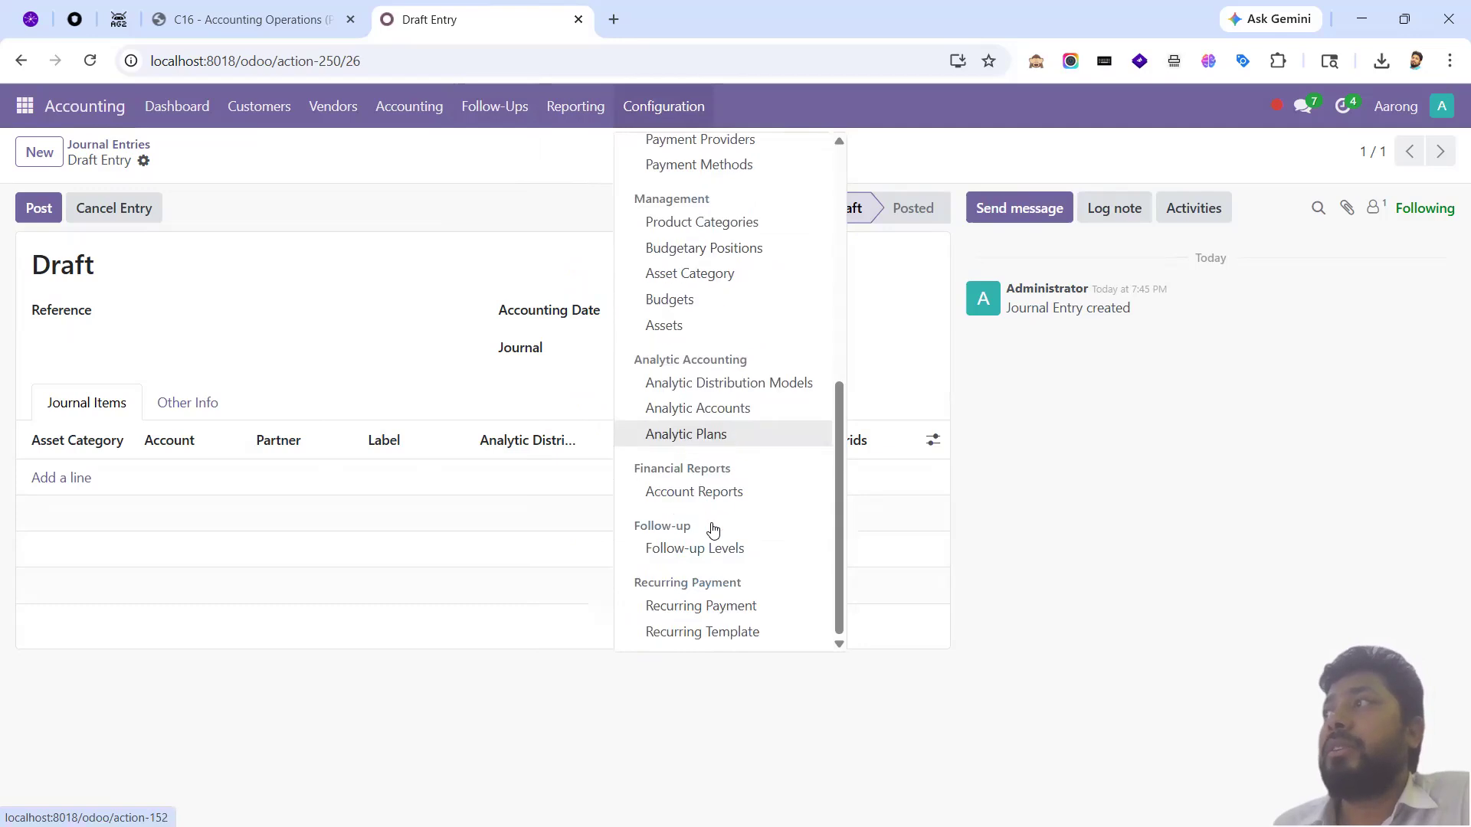
{"action": "left_click", "coordinate": [715, 439]}
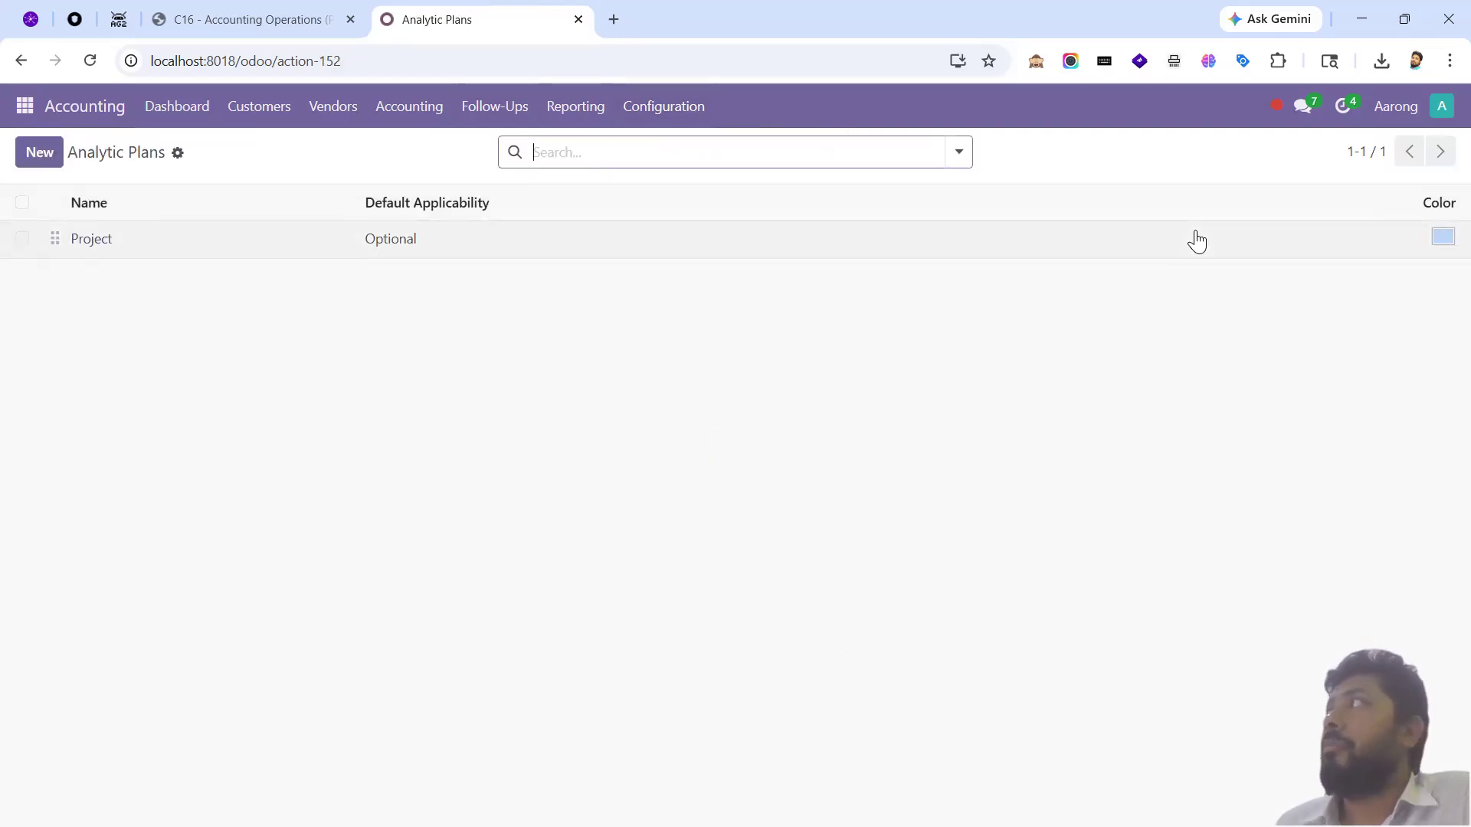
{"action": "left_click", "coordinate": [175, 236]}
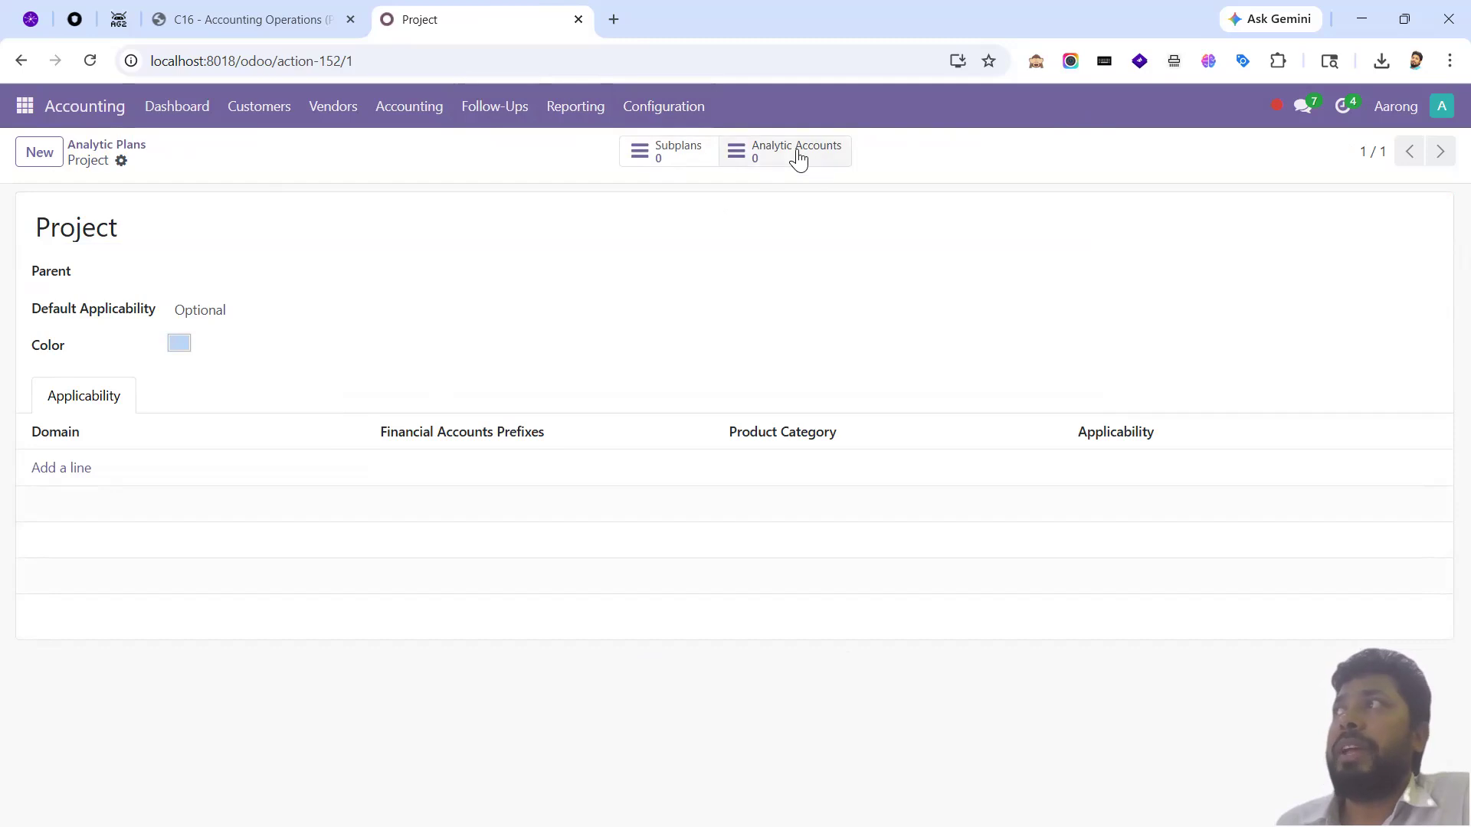
{"action": "double_click", "coordinate": [139, 230]}
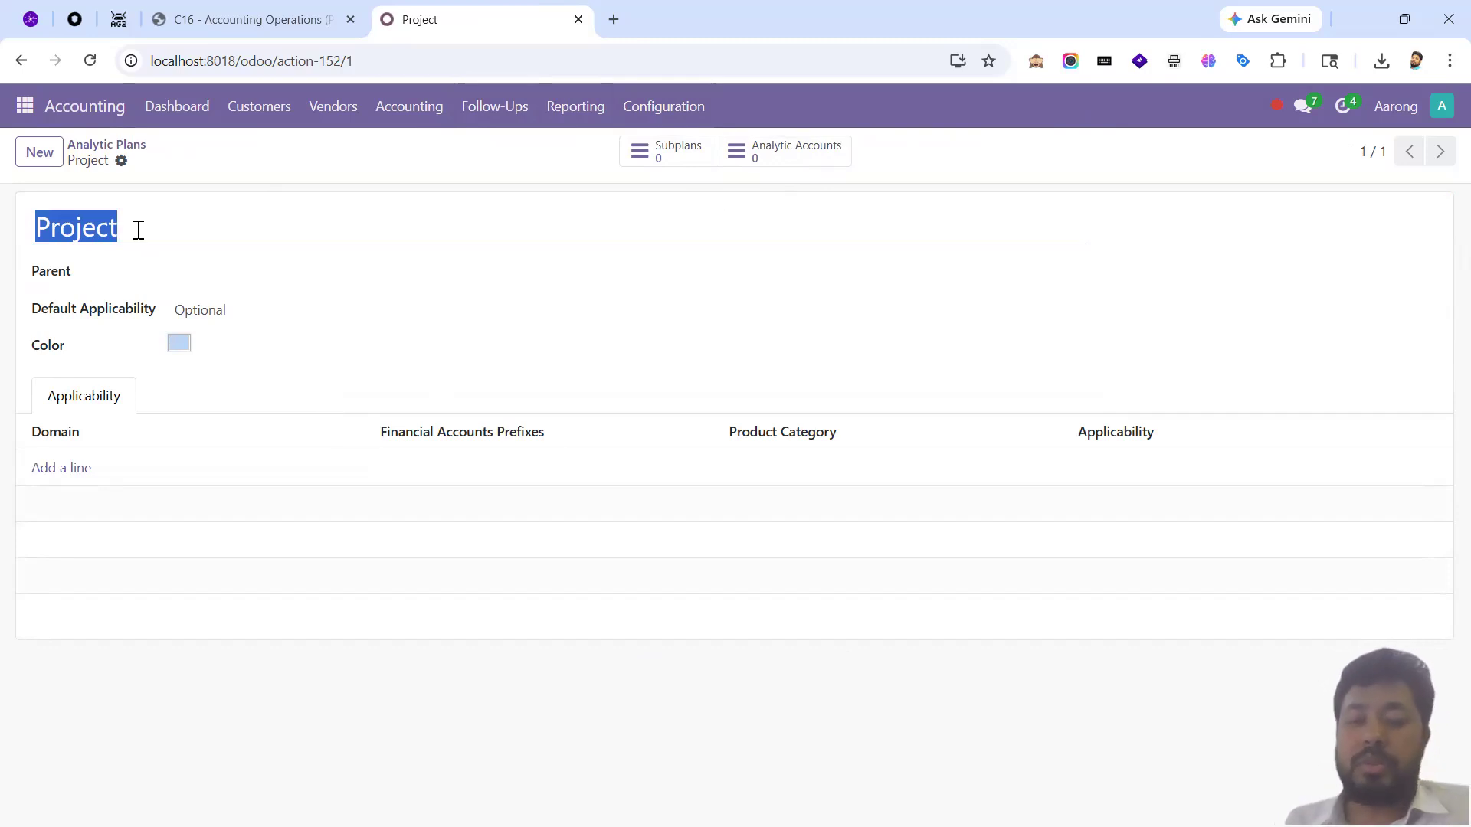
{"action": "type", "text": "Utility"}
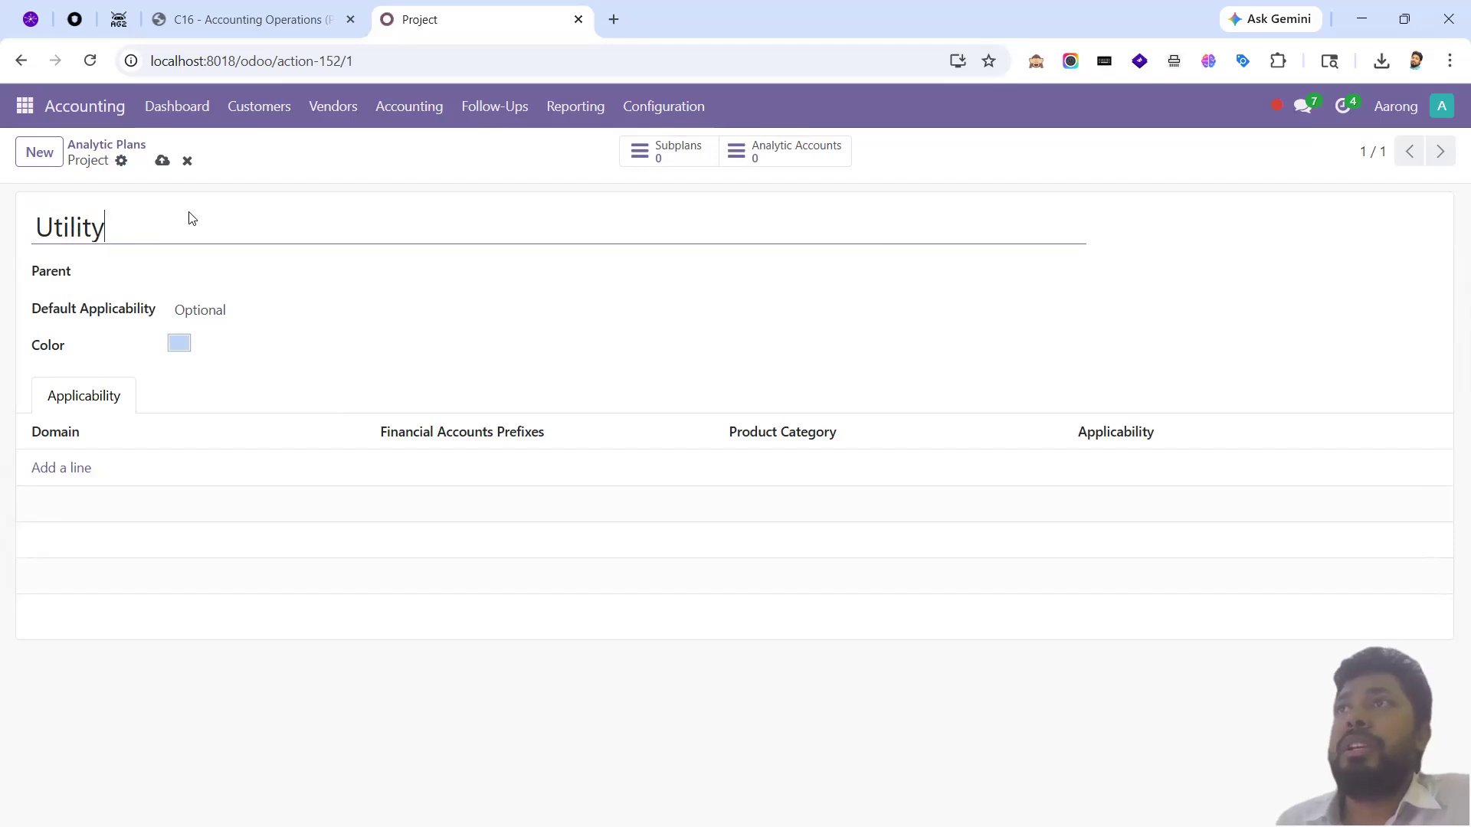
{"action": "left_click", "coordinate": [164, 162]}
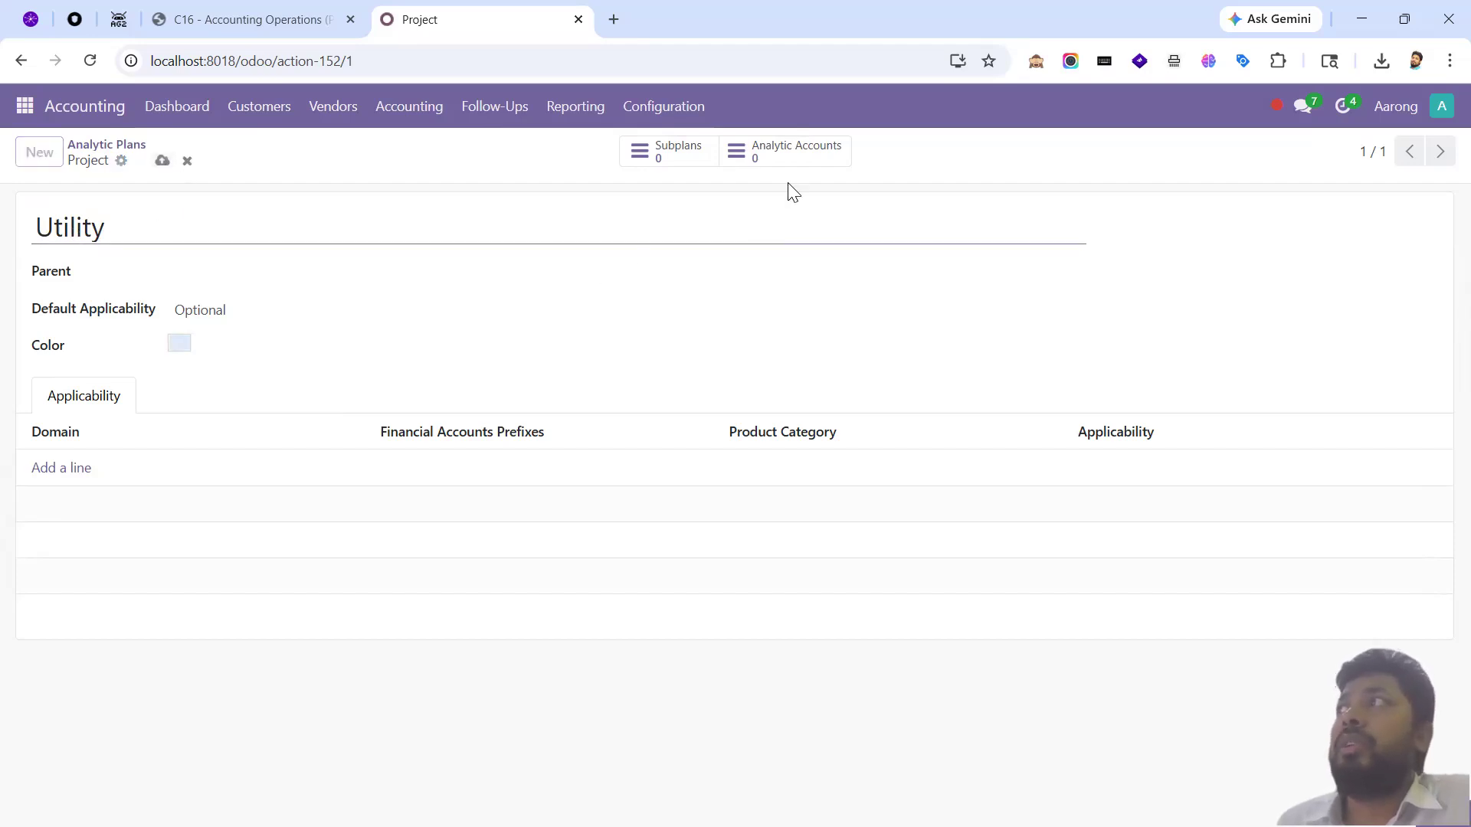
{"action": "left_click", "coordinate": [661, 111]}
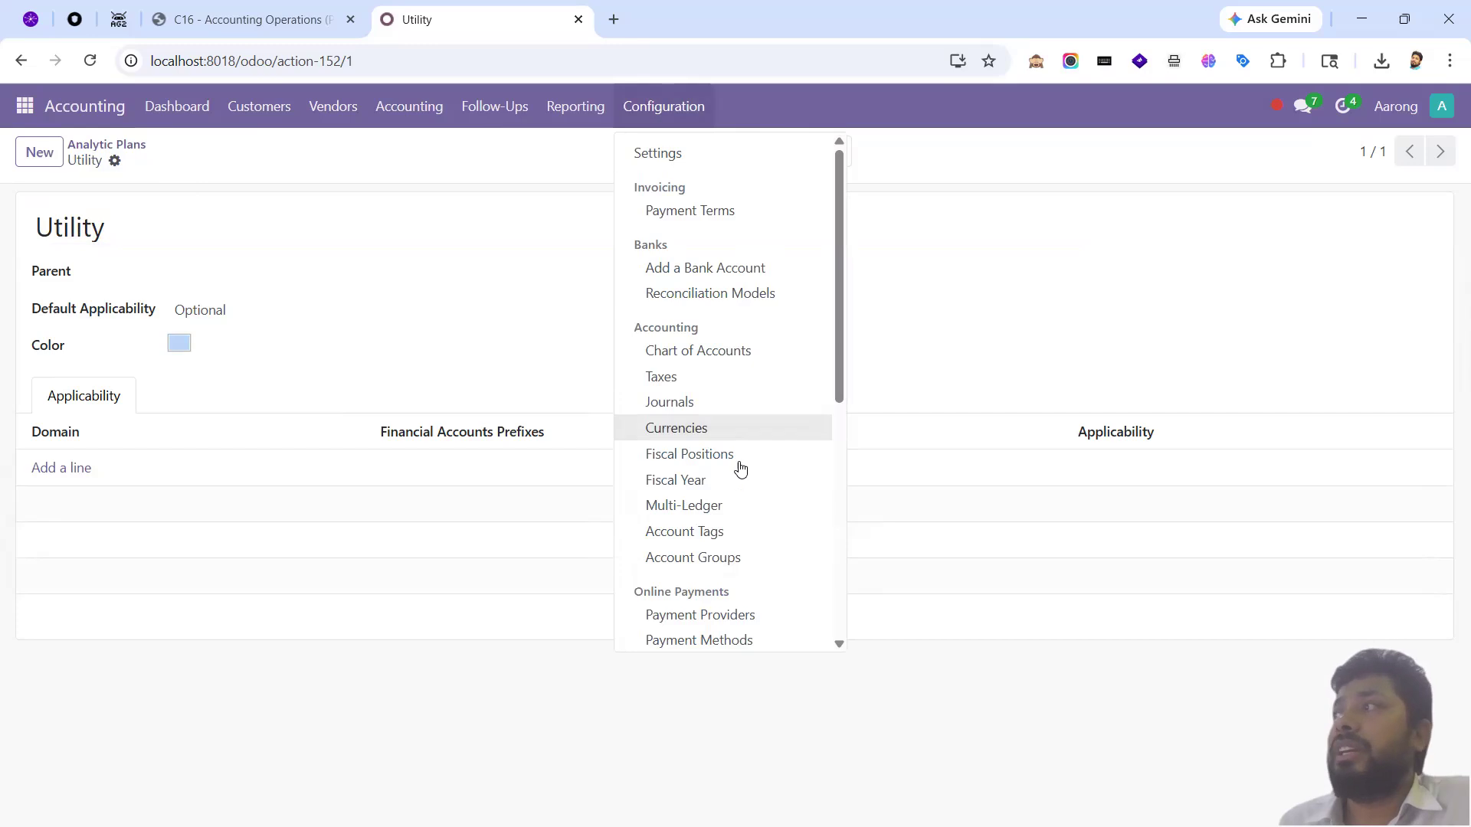
{"action": "scroll", "coordinate": [736, 494], "scroll_direction": "down", "scroll_amount": 4}
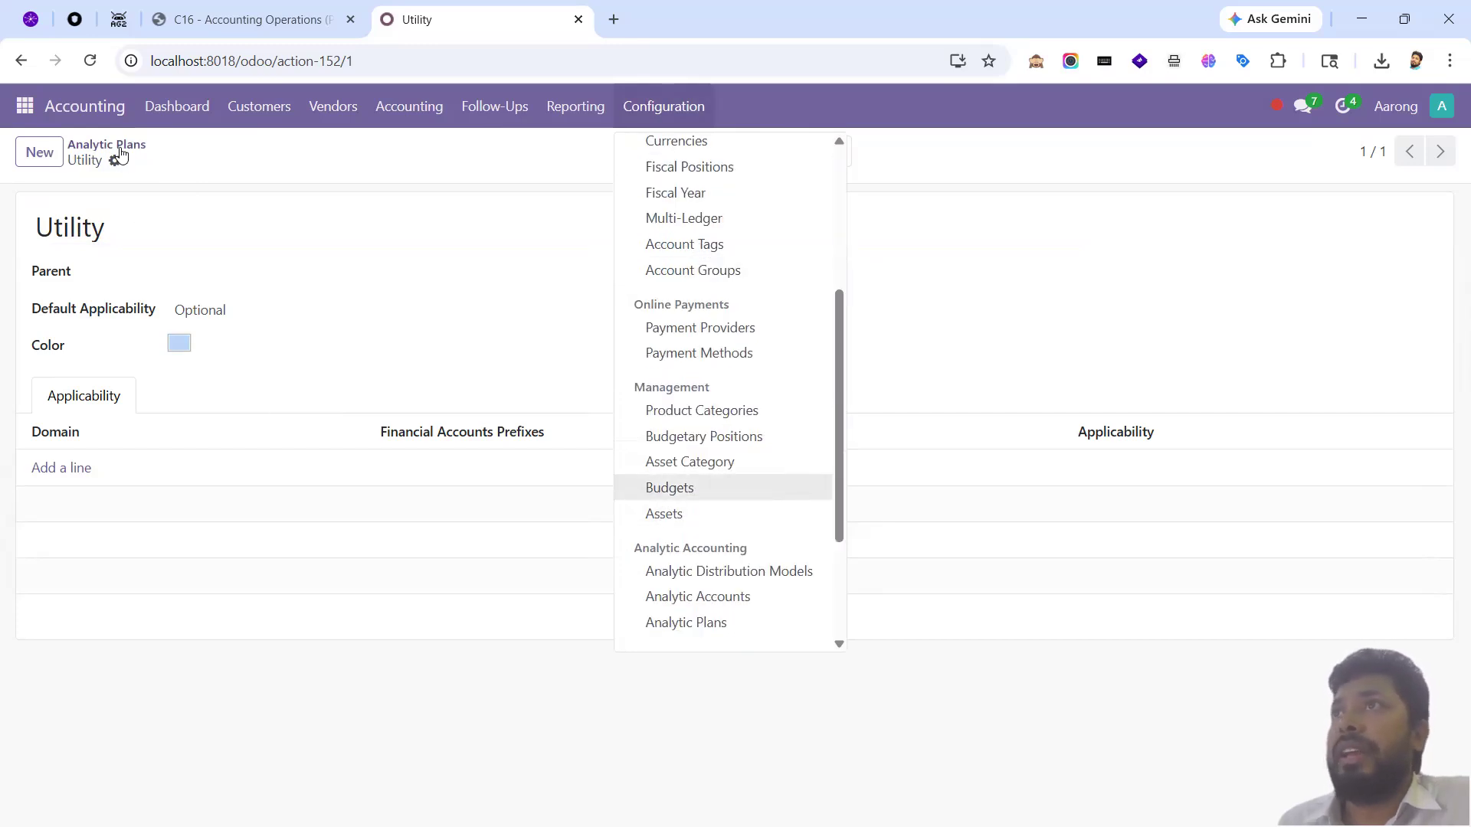
{"action": "left_click", "coordinate": [128, 242]}
{"action": "left_click", "coordinate": [111, 241]}
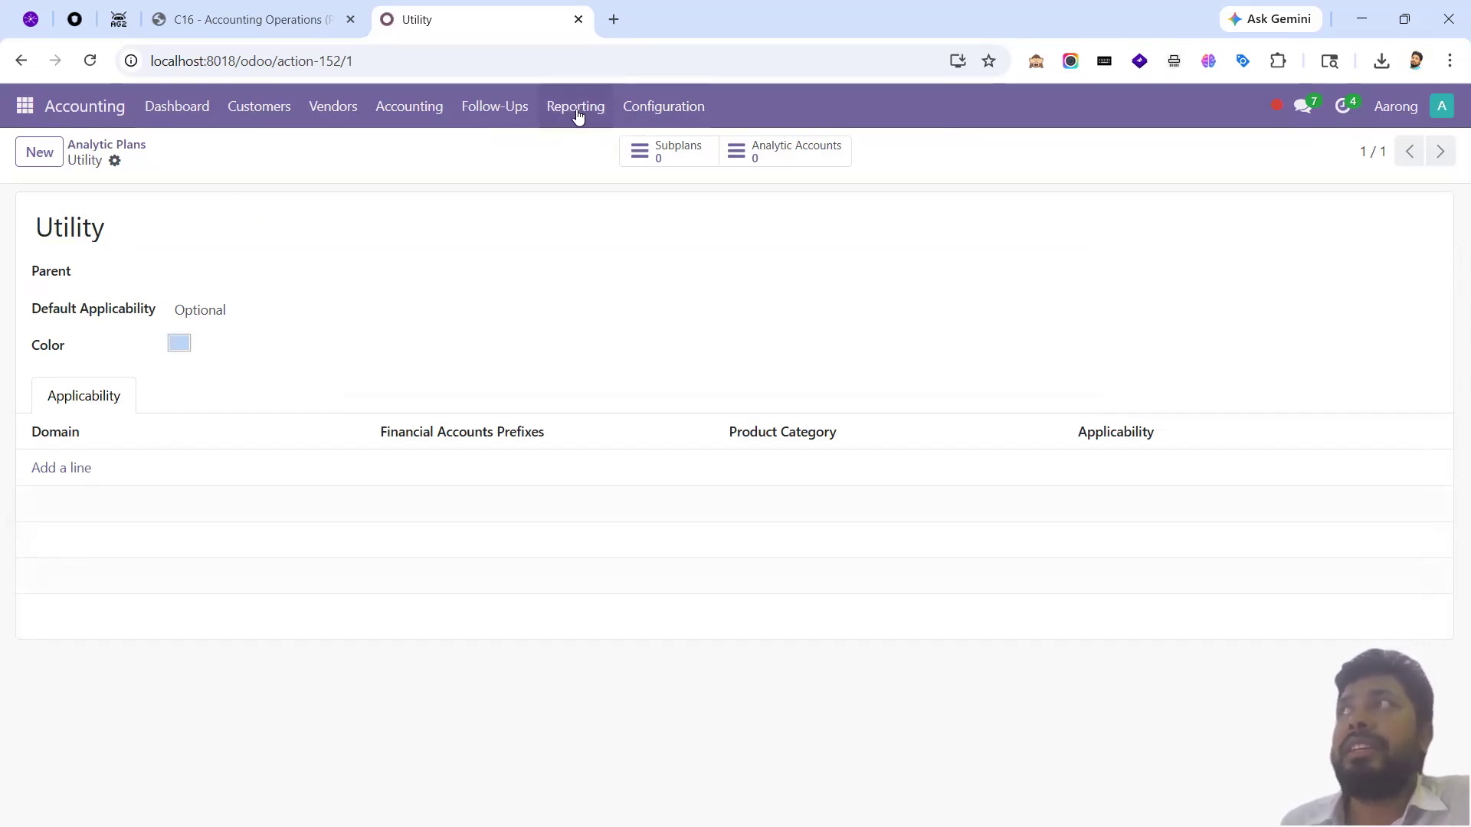
- Open the Chart of Accounts in a separate browser tab, keeping the Utility plan open in its own tab
{"action": "left_click", "coordinate": [646, 108]}
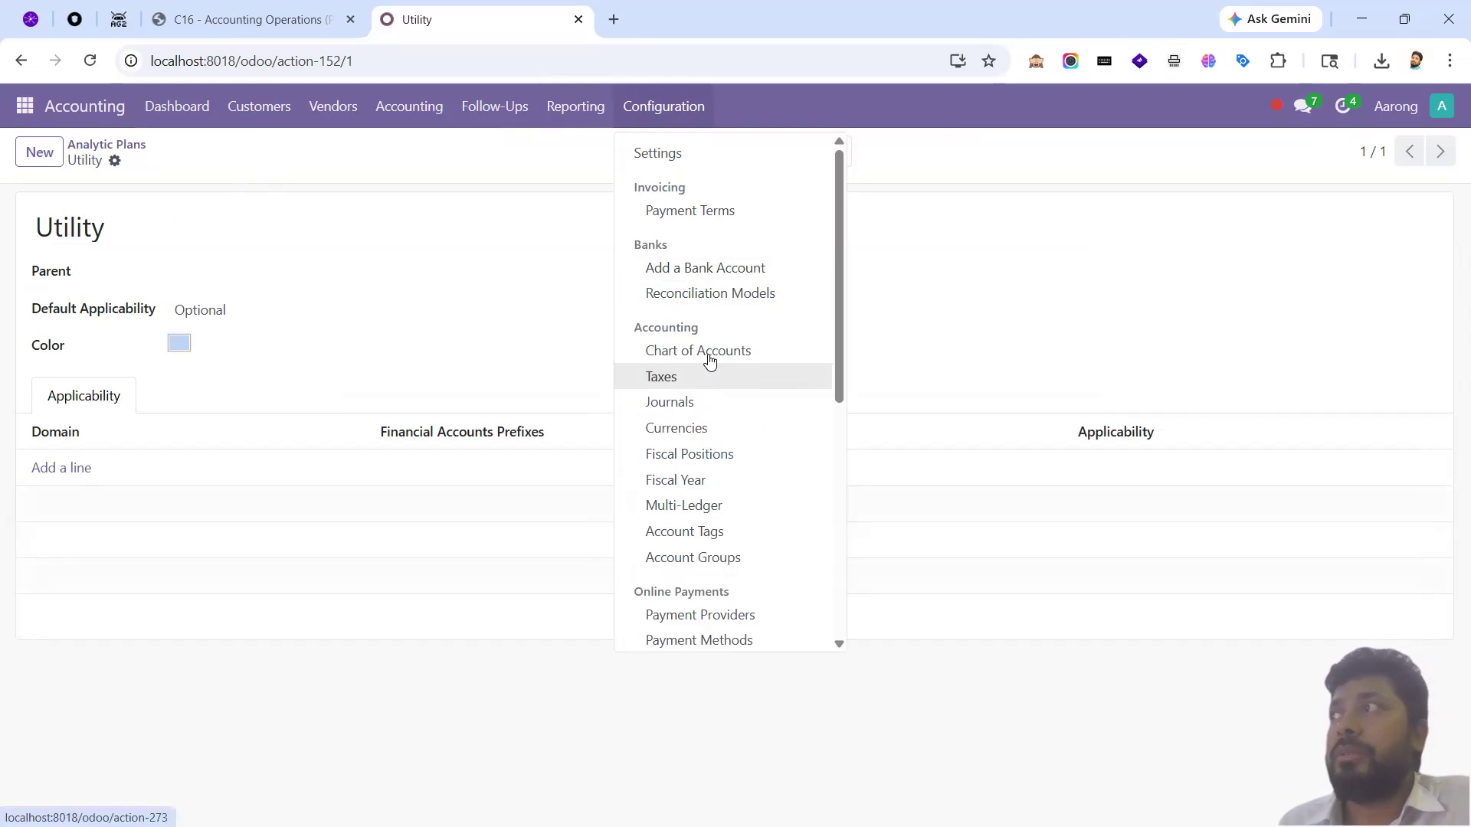
{"action": "middle_click", "coordinate": [709, 355]}
{"action": "left_click", "coordinate": [691, 11]}
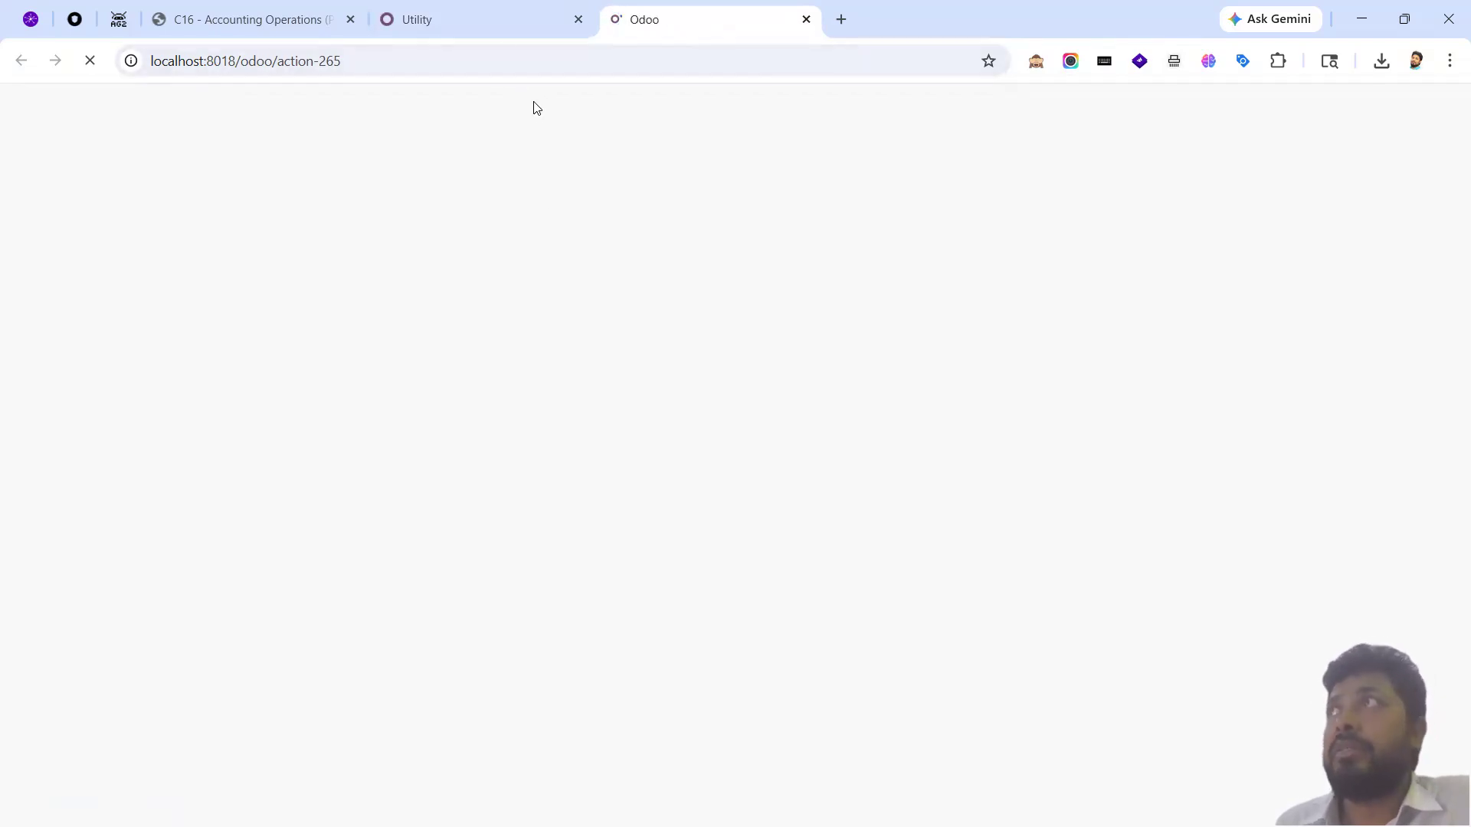
{"action": "left_click", "coordinate": [483, 15]}
{"action": "mouse_move", "coordinate": [479, 106]}
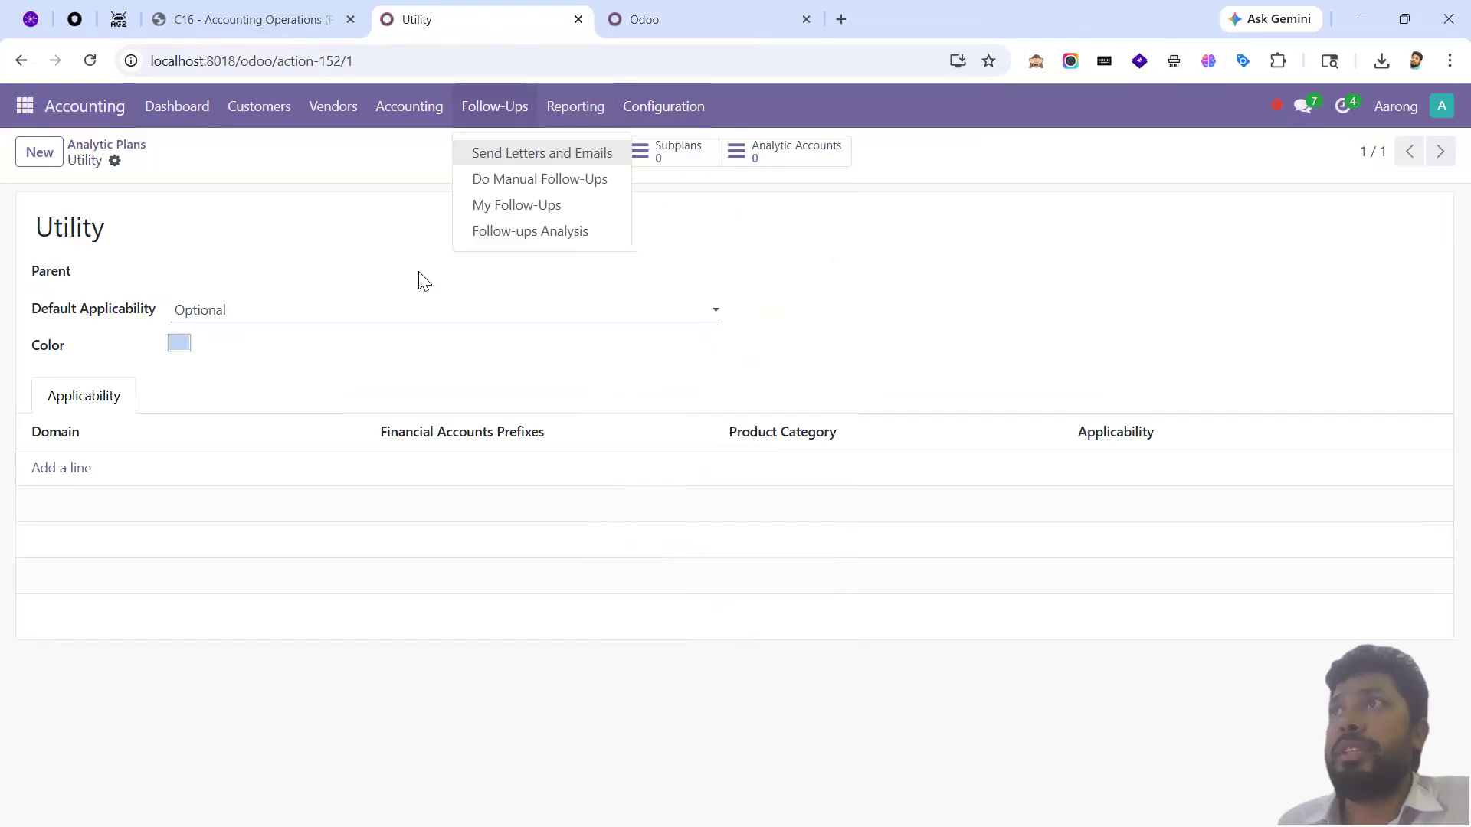
{"action": "left_click", "coordinate": [330, 169]}
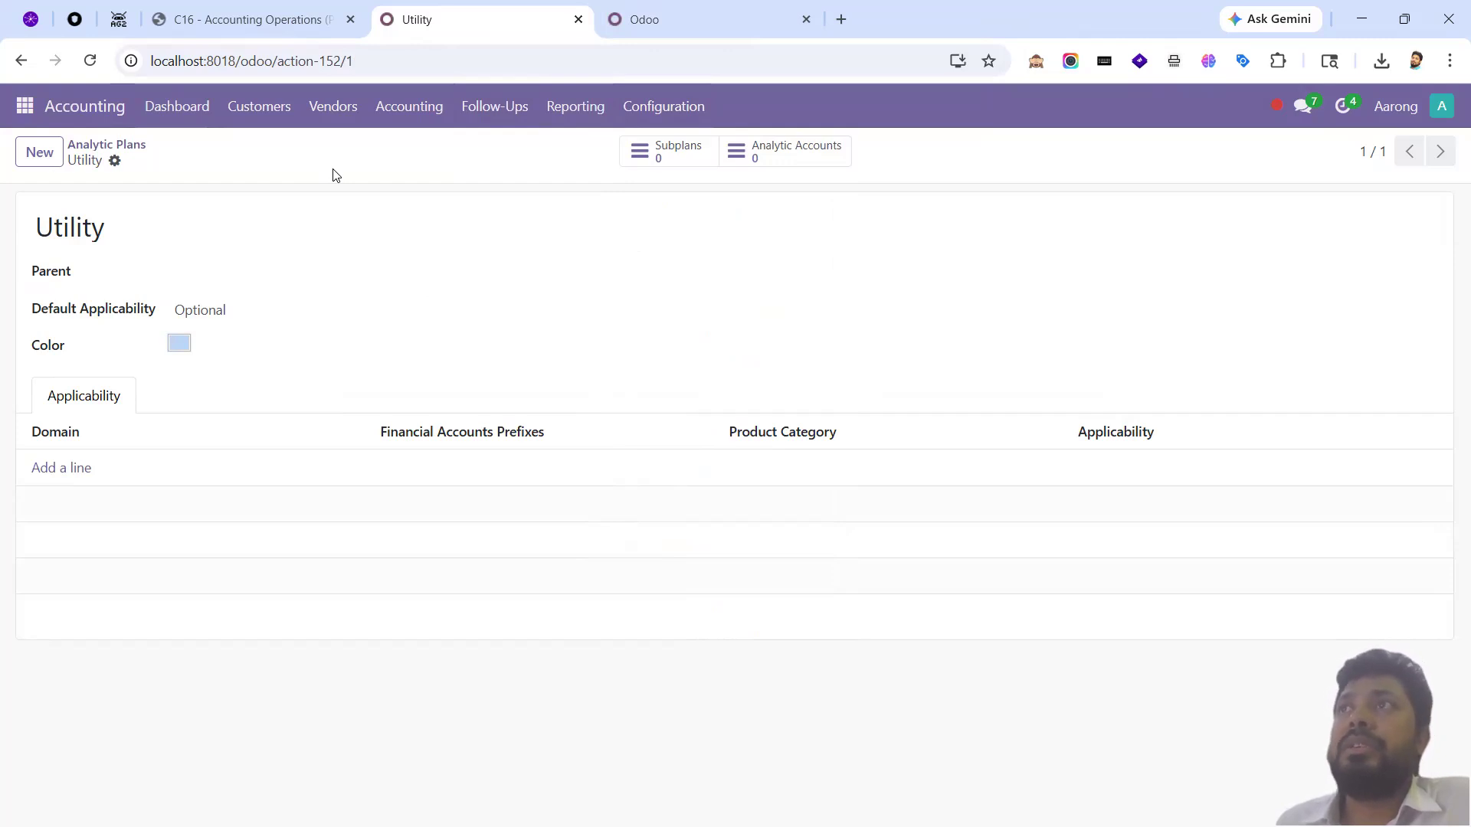
{"action": "left_click", "coordinate": [689, 23]}
- Replace the Chart of Accounts view with the Analytic Accounts list from the Accounting configuration
{"action": "left_click", "coordinate": [679, 105]}
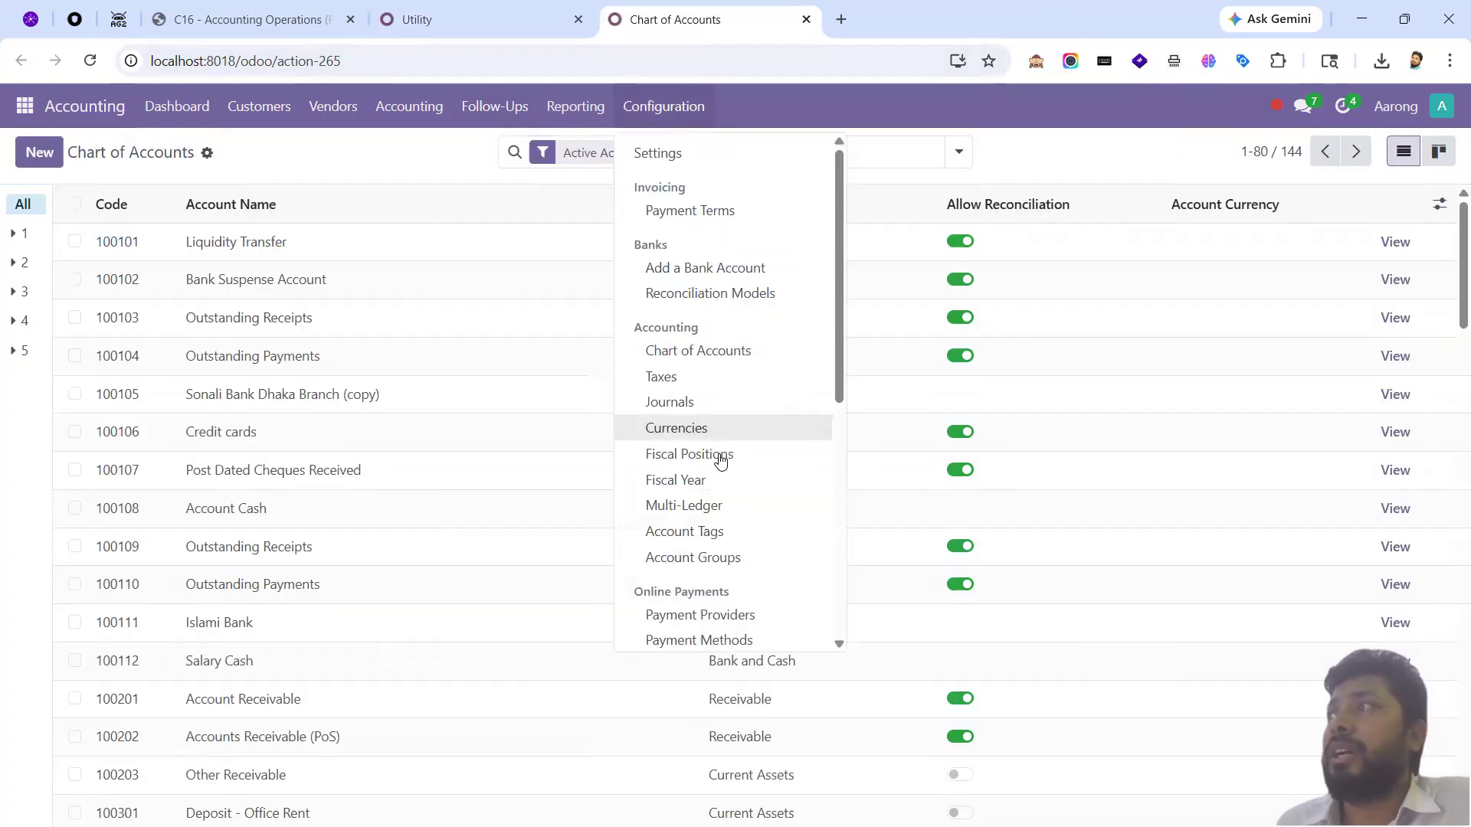
{"action": "scroll", "coordinate": [717, 498], "scroll_direction": "down", "scroll_amount": 3}
{"action": "scroll", "coordinate": [714, 544], "scroll_direction": "down", "scroll_amount": 1}
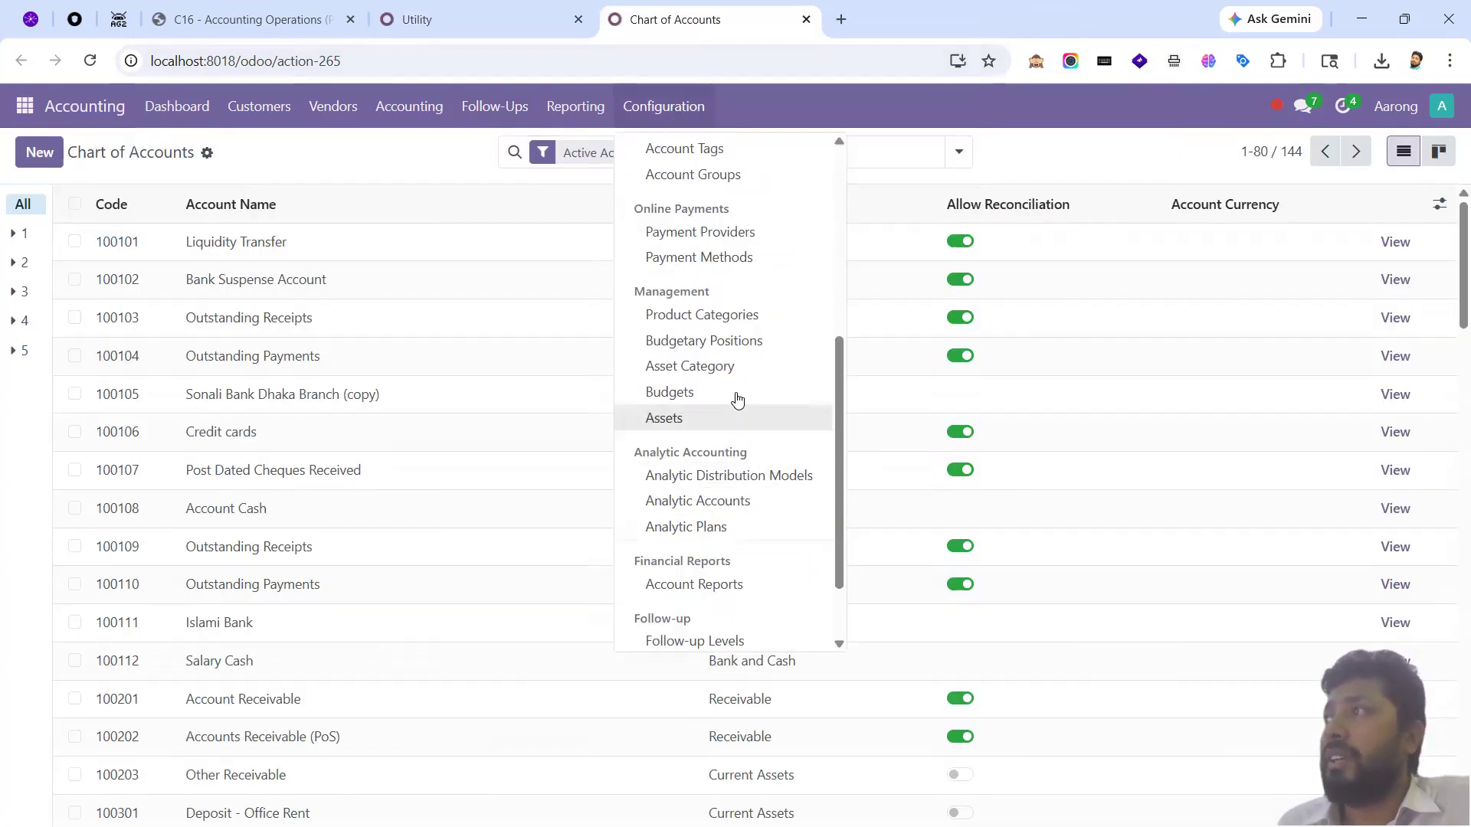
{"action": "left_click", "coordinate": [728, 507]}
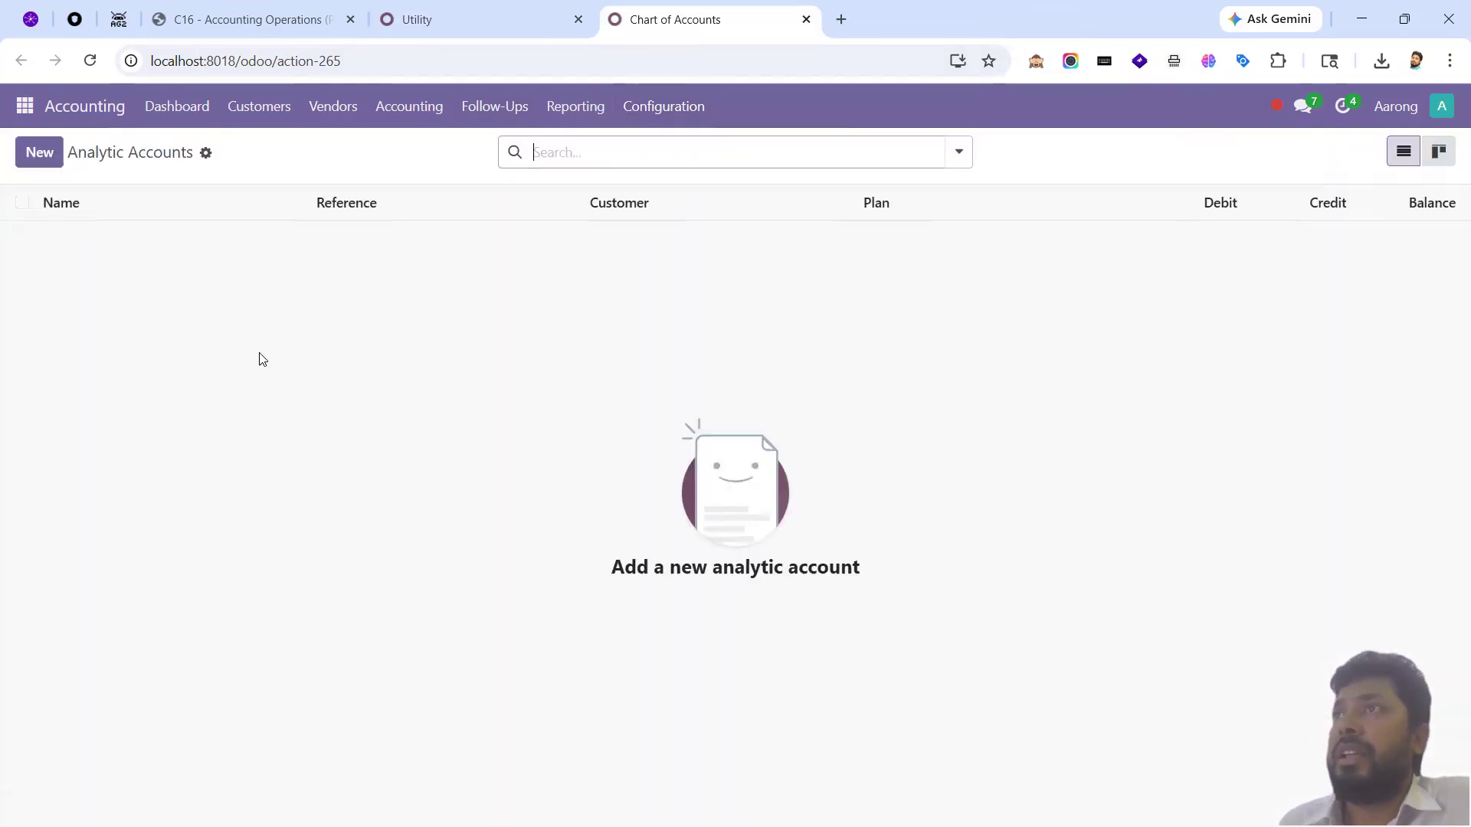
- Create an analytic account named Water Bill under the Utility plan, save it and return to the Analytic Accounts list
{"action": "left_click", "coordinate": [32, 161]}
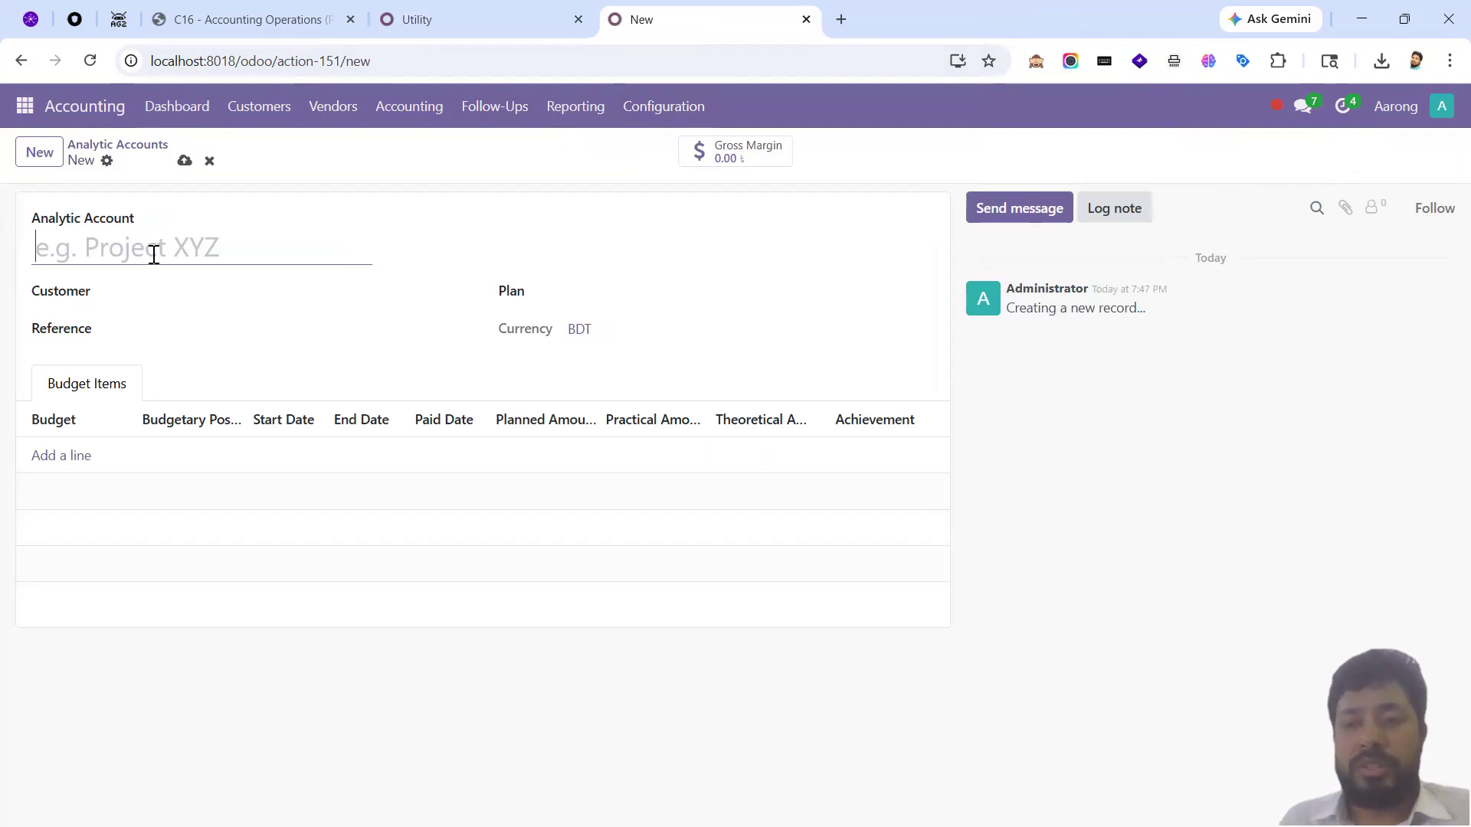
{"action": "type", "text": "Water Bill"}
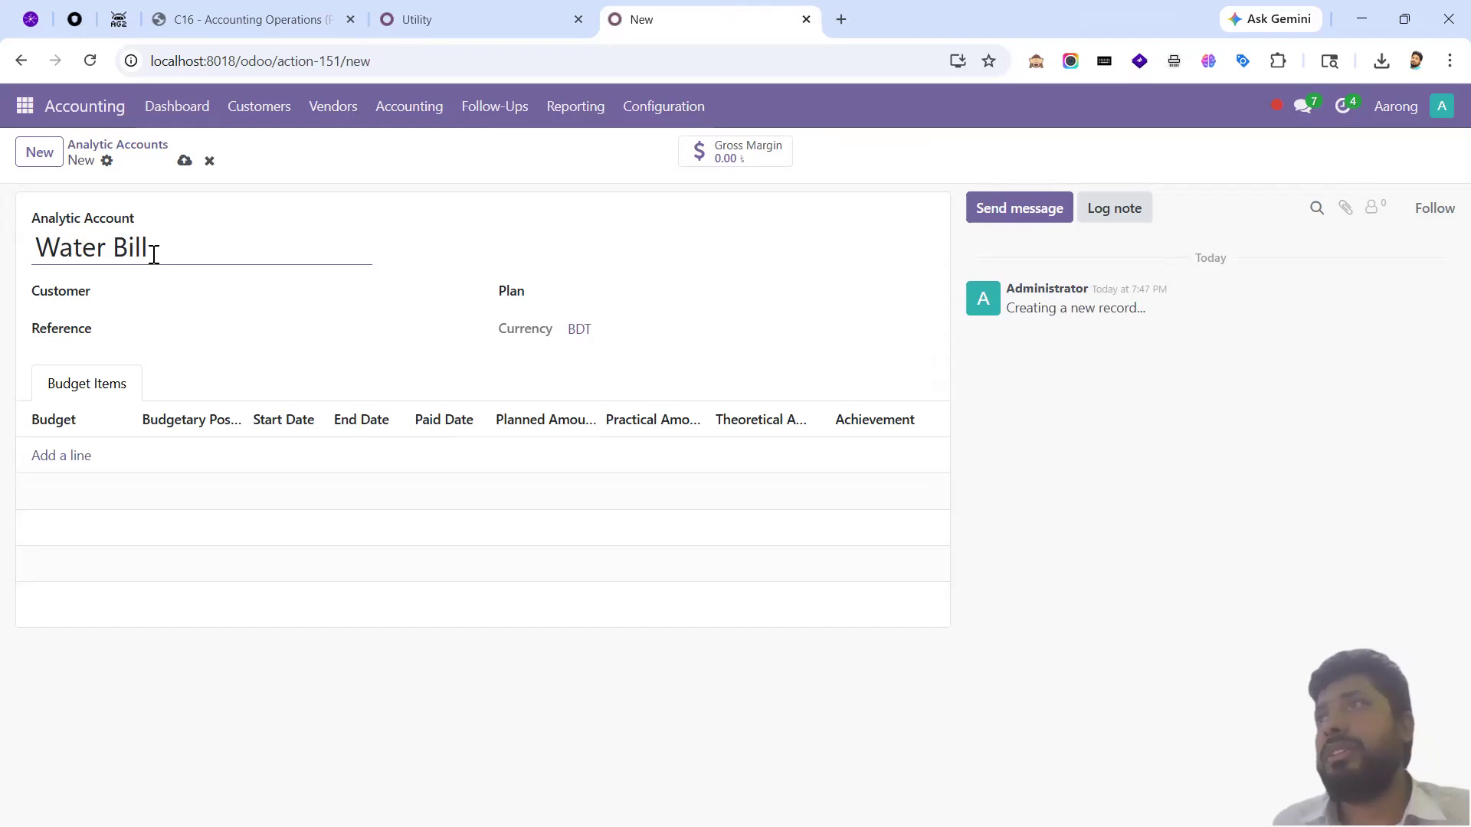
{"action": "left_click", "coordinate": [184, 161]}
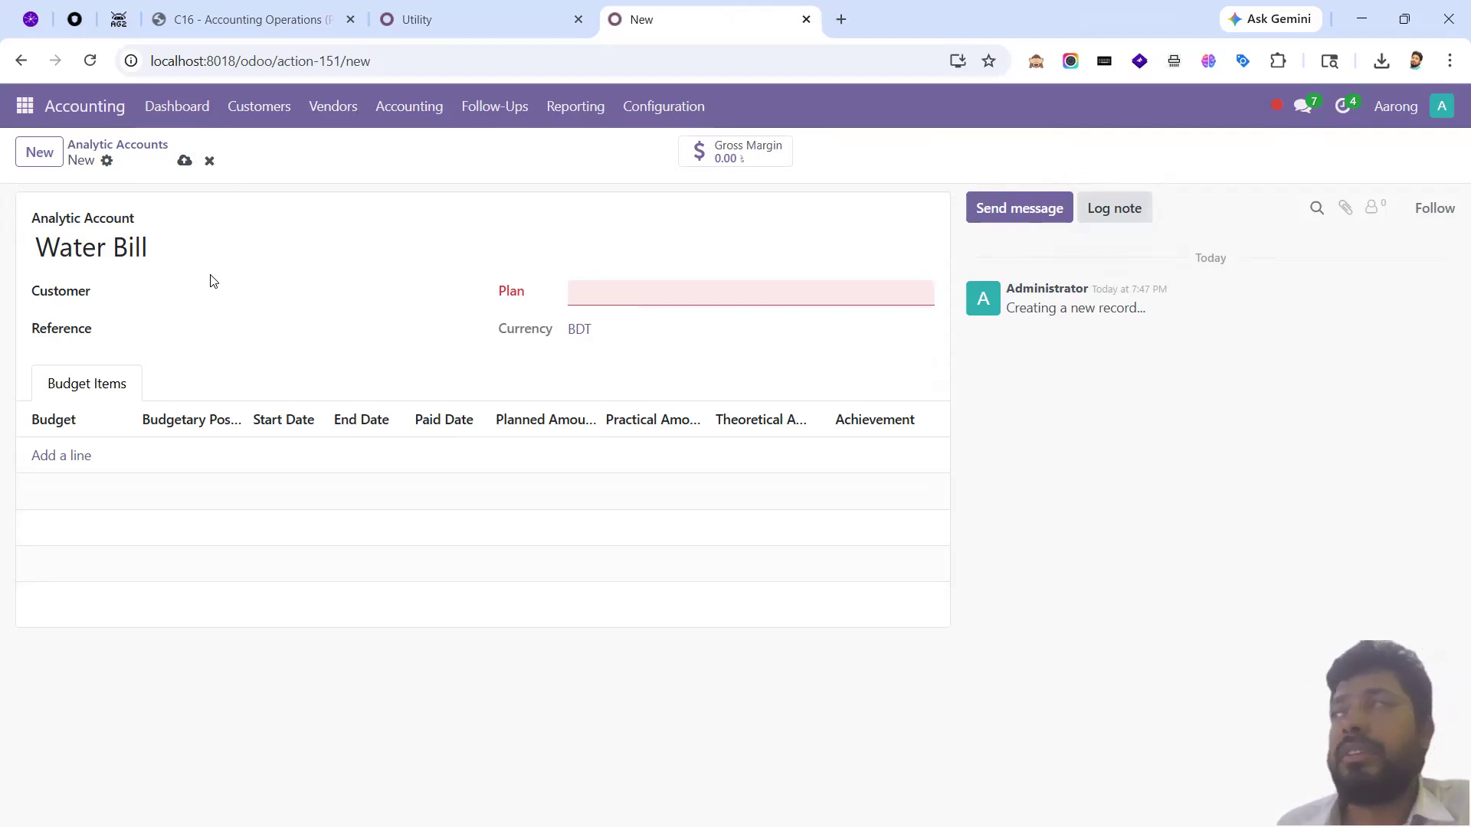
{"action": "left_click", "coordinate": [572, 295]}
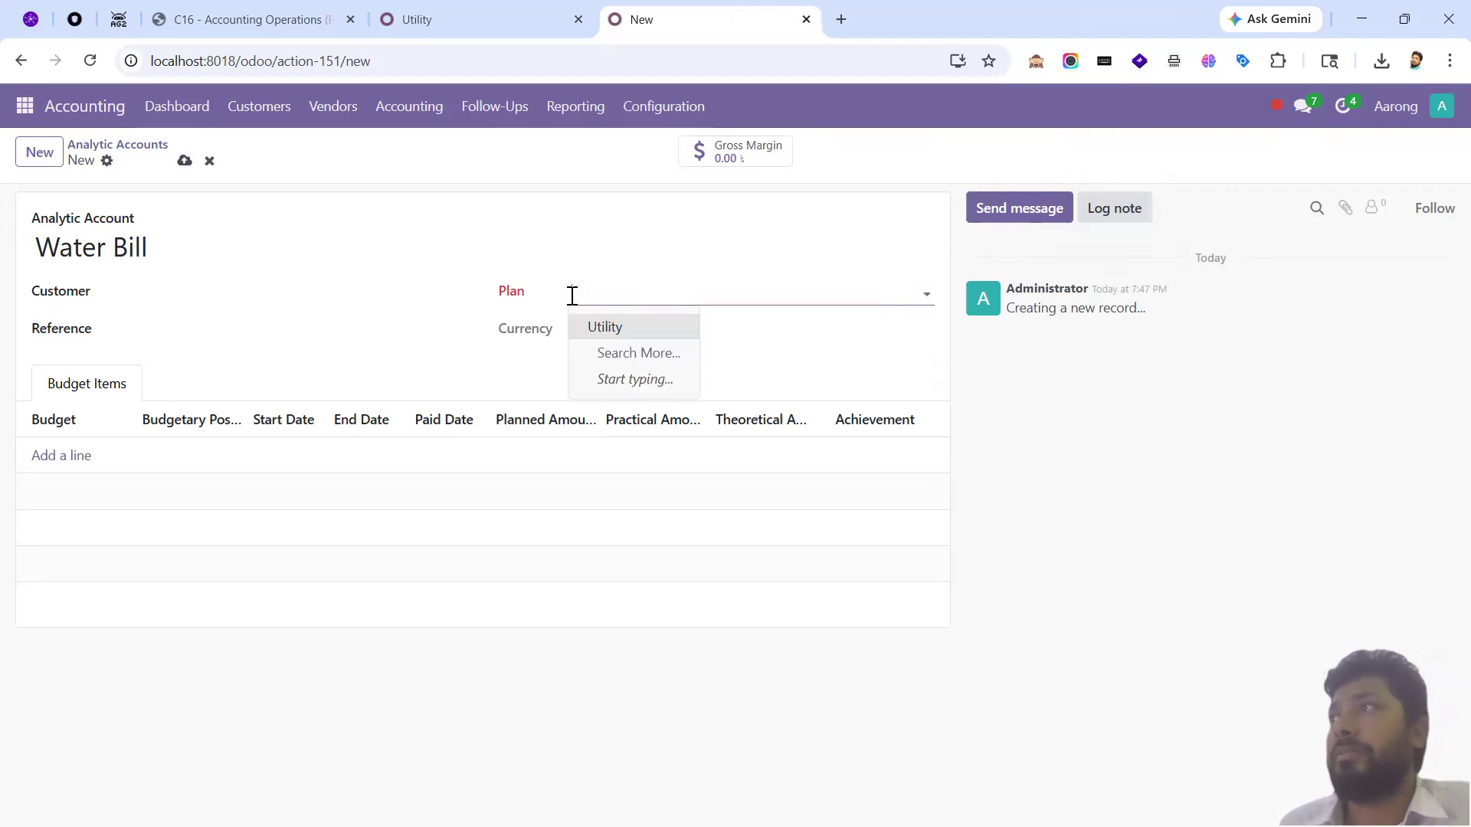
{"action": "left_click", "coordinate": [614, 328]}
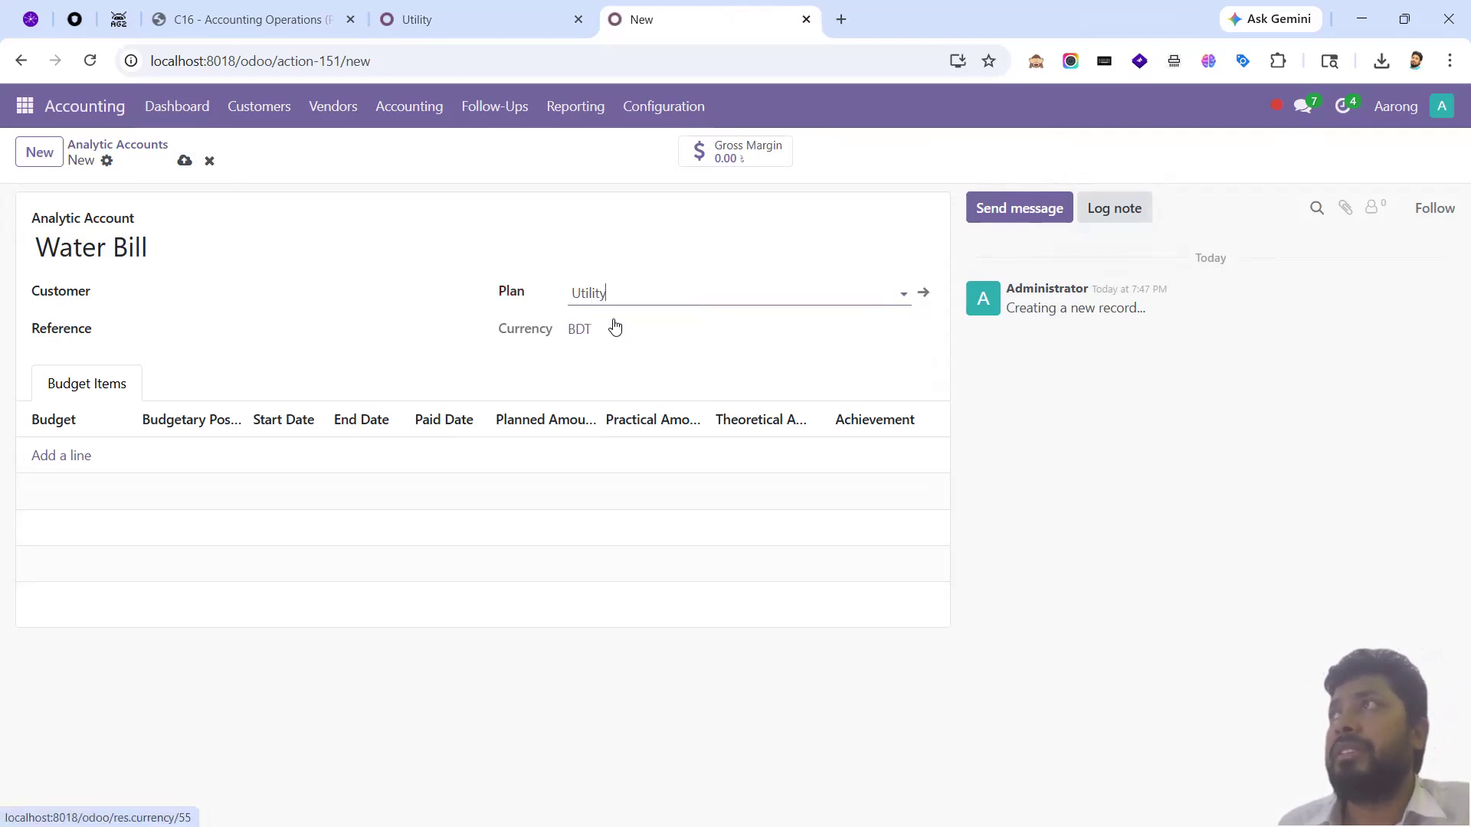
{"action": "left_click", "coordinate": [448, 16]}
{"action": "left_click", "coordinate": [609, 23]}
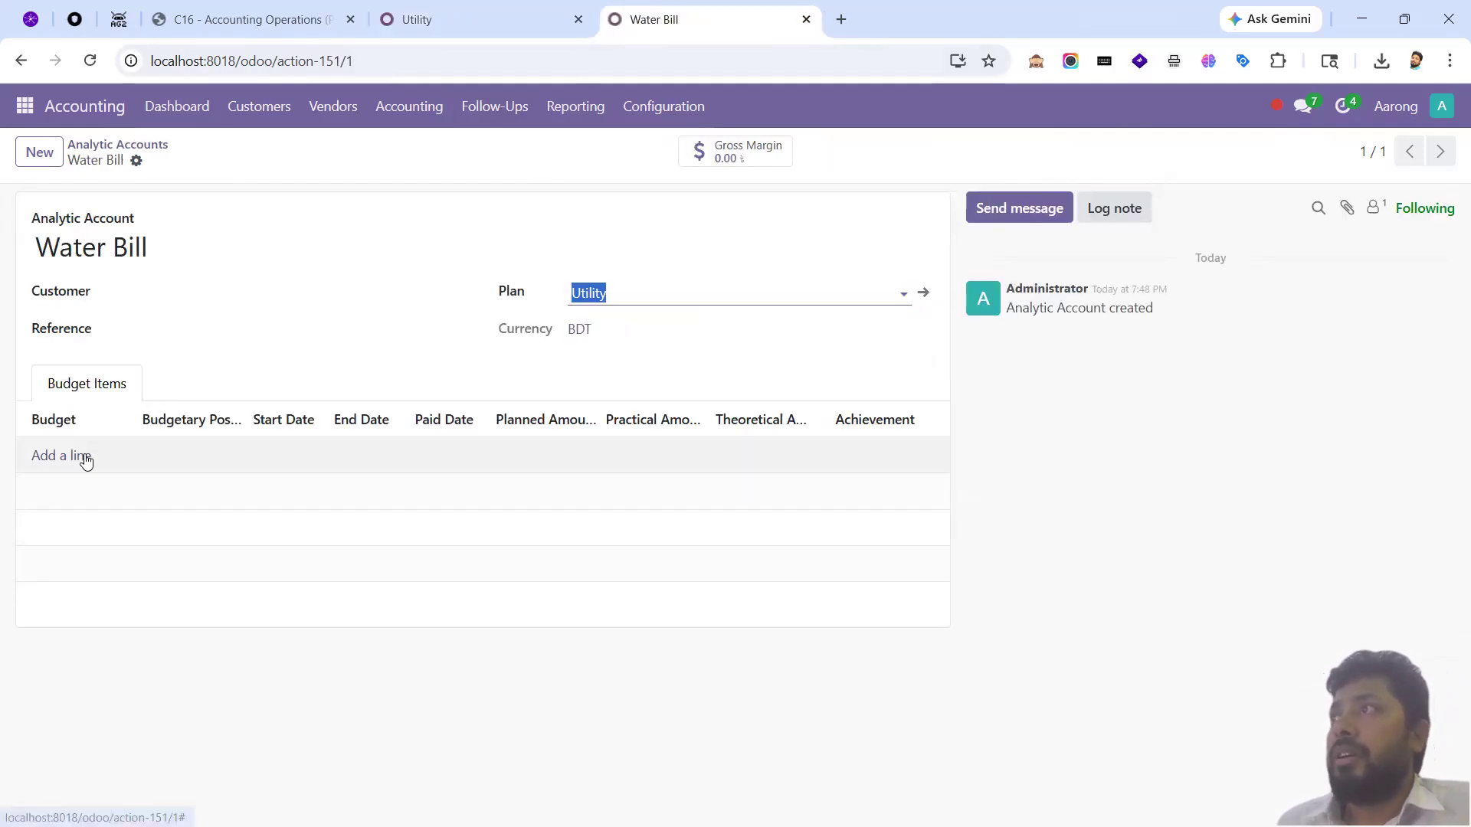
{"action": "left_click", "coordinate": [138, 155]}
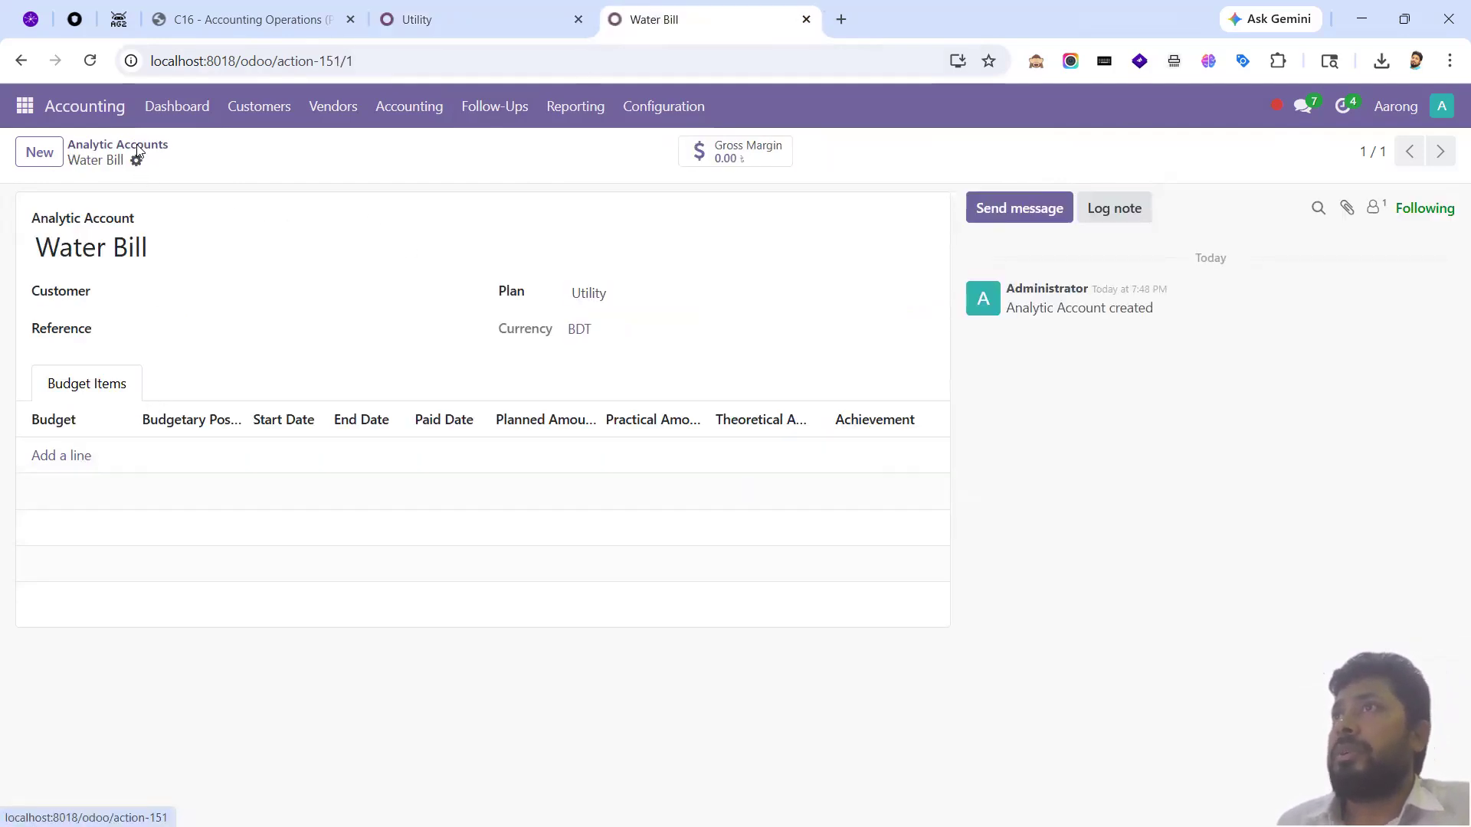
- Create an analytic account named Gas Bill under the Utility plan, save it and return to the Analytic Accounts list
{"action": "left_click", "coordinate": [31, 156]}
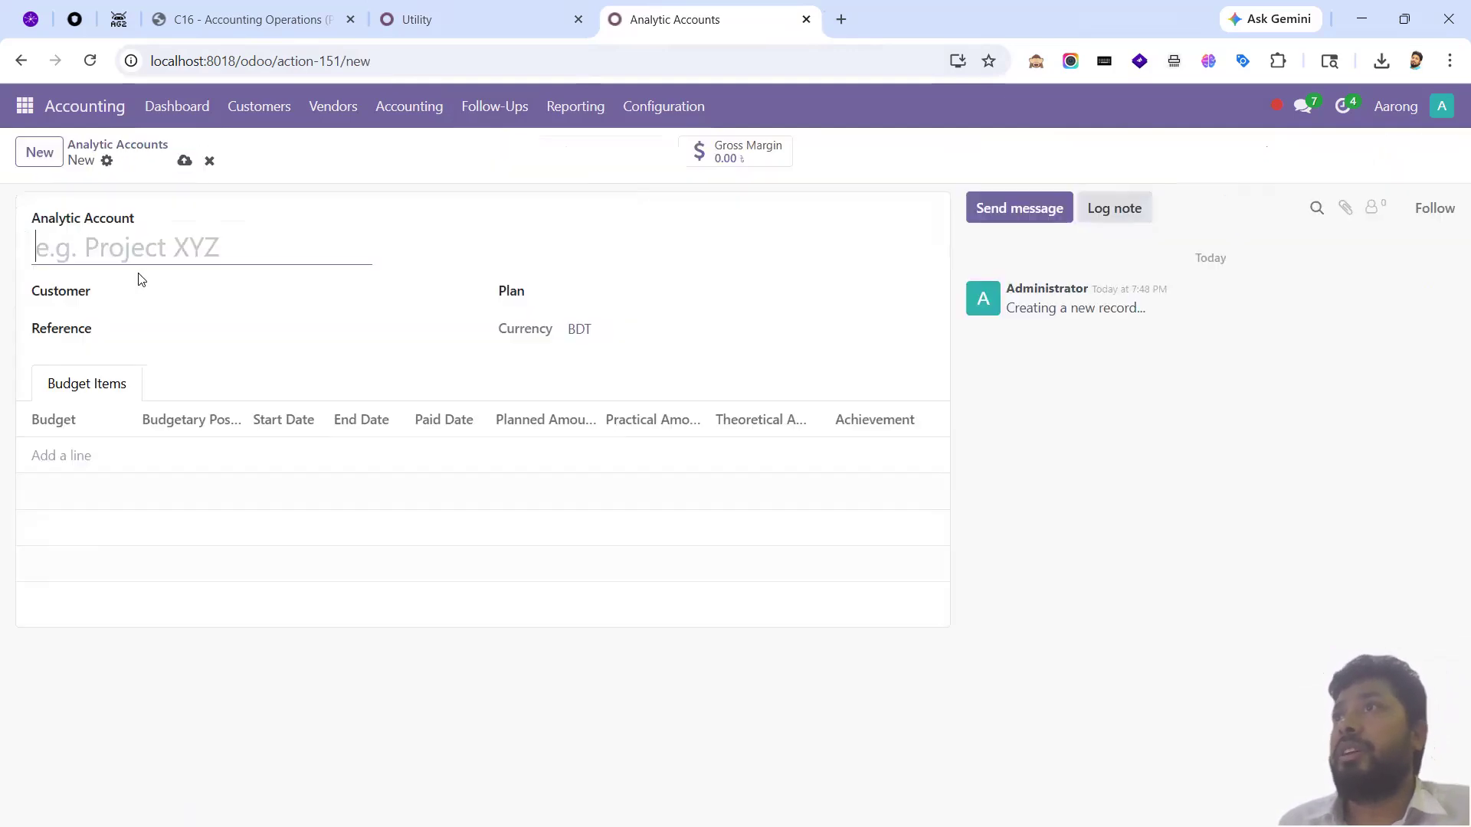
{"action": "left_click", "coordinate": [70, 453]}
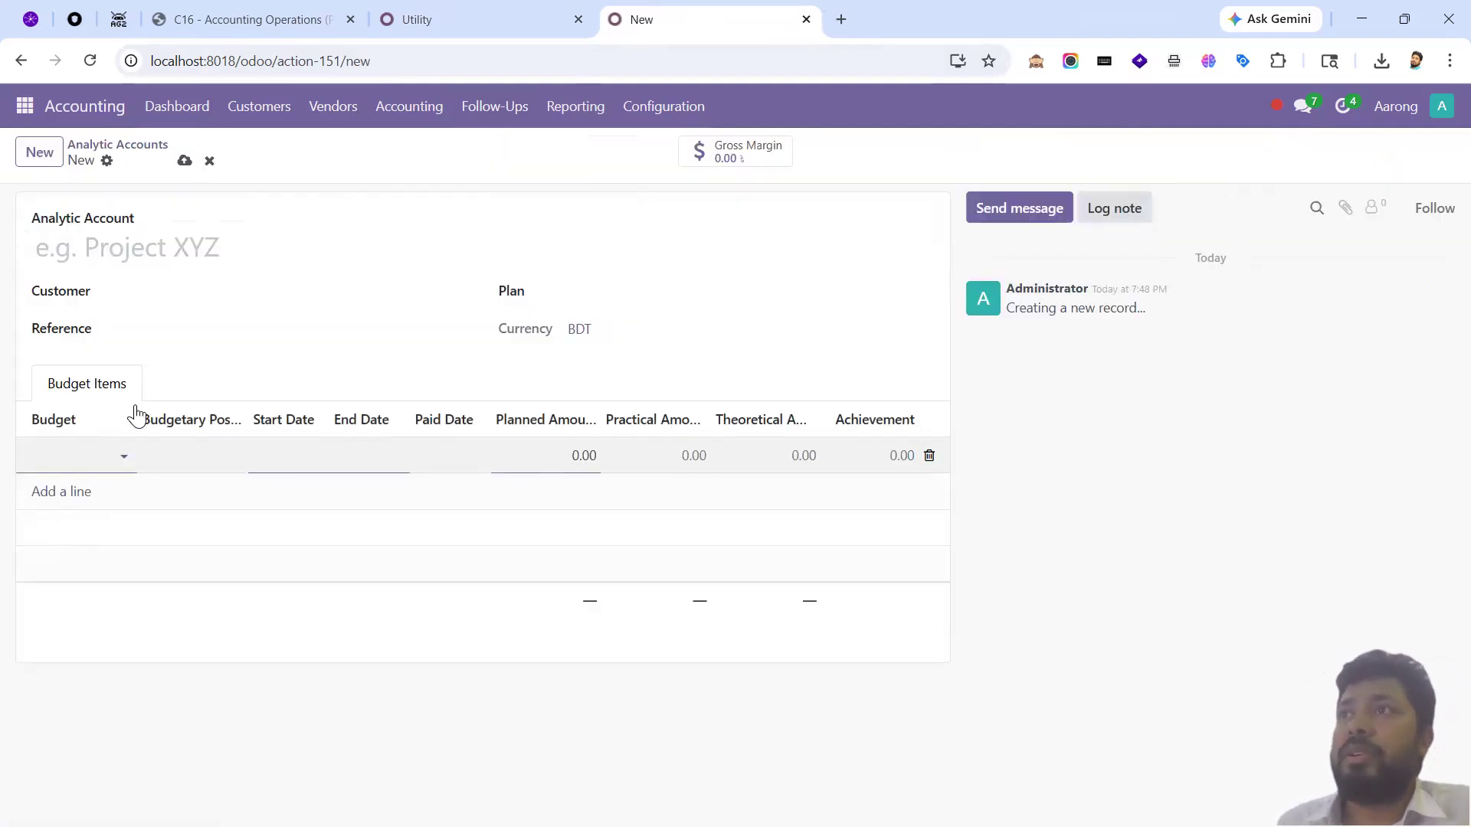
{"action": "left_click", "coordinate": [227, 361]}
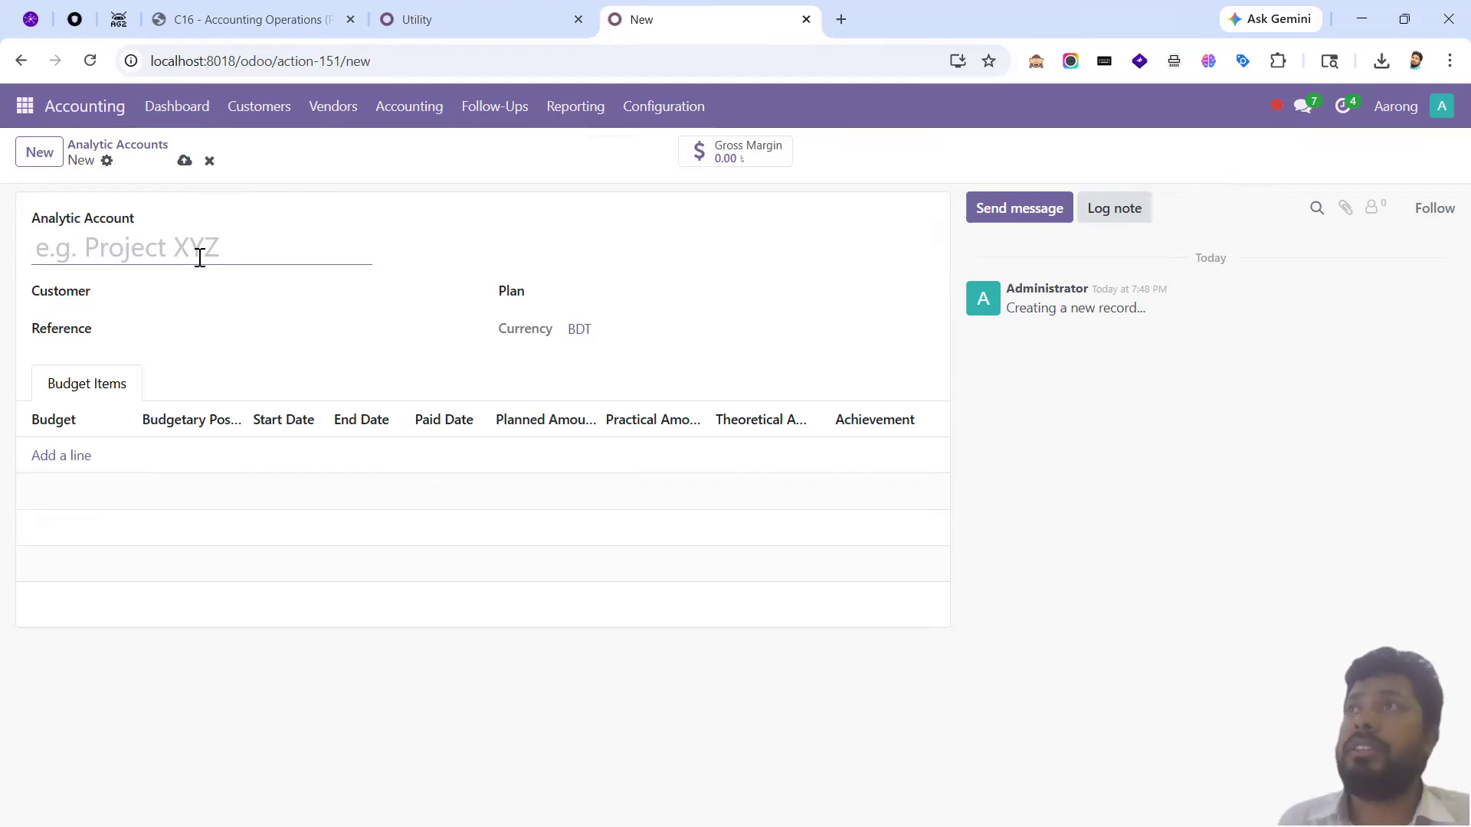
{"action": "type", "text": "G"}
{"action": "key", "text": "BackSpace"}
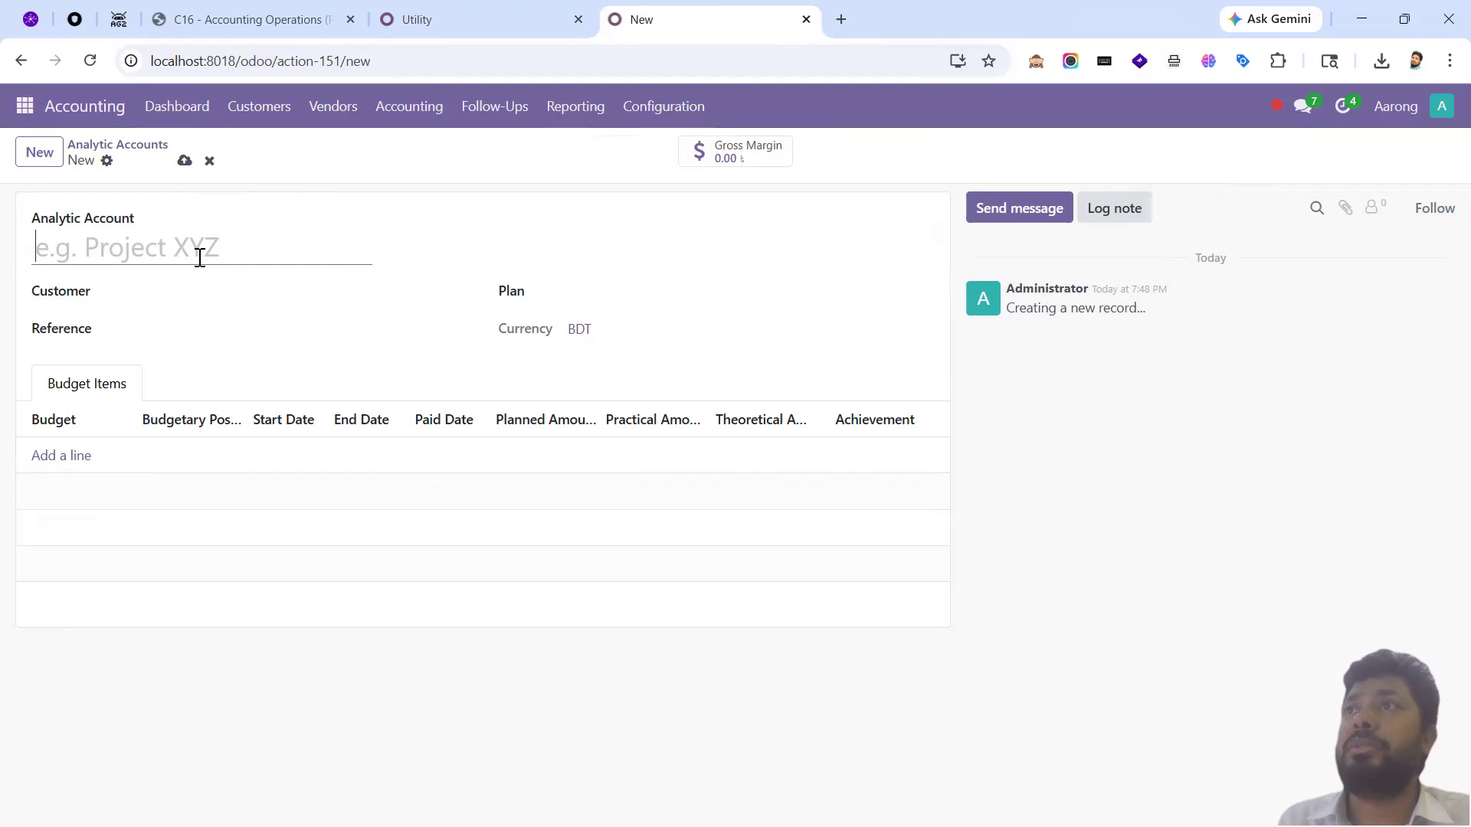
{"action": "type", "text": "Gas Bill"}
{"action": "key", "text": "alt+s"}
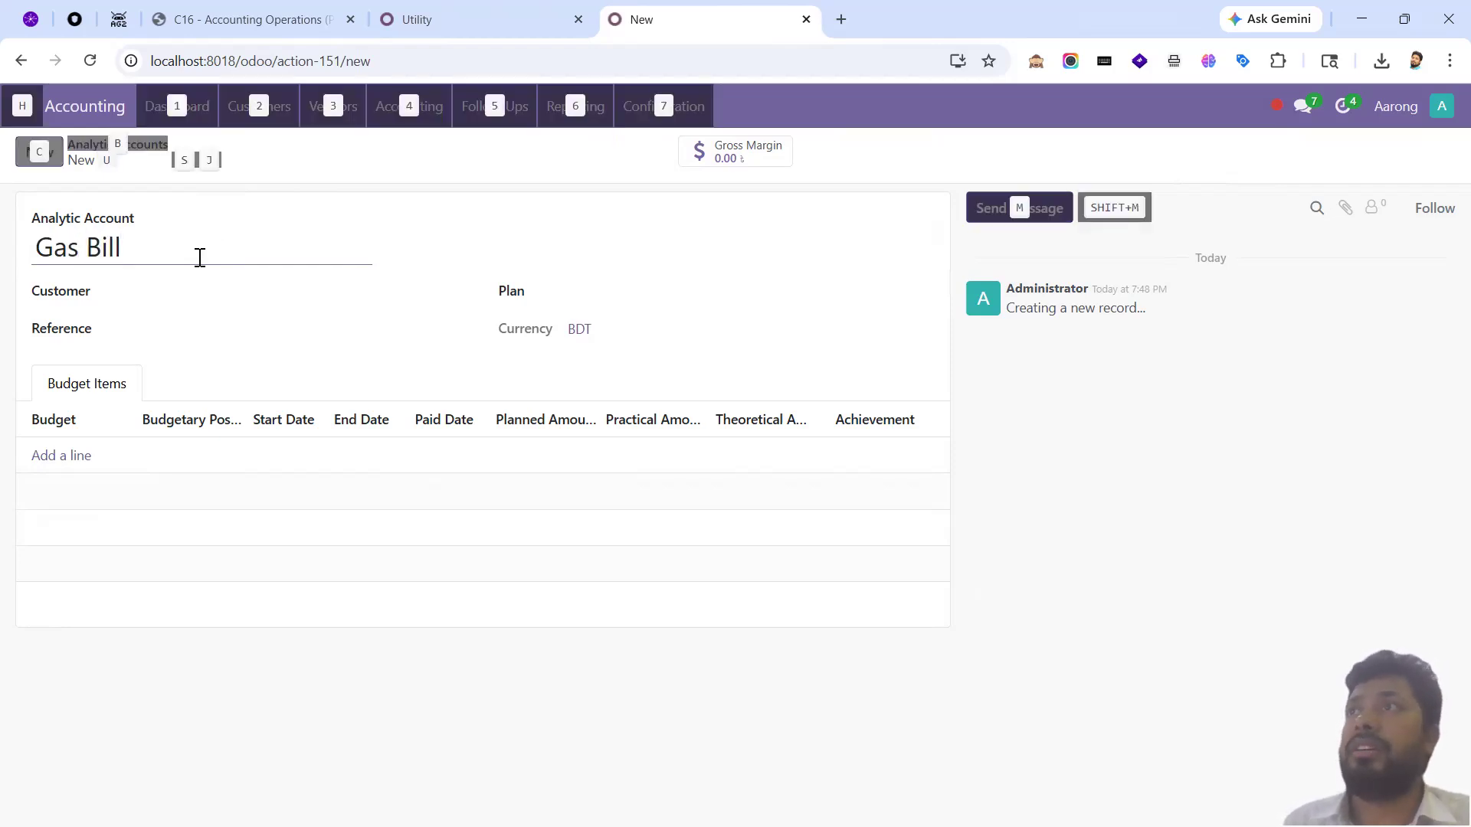
{"action": "left_click", "coordinate": [636, 301]}
{"action": "left_click", "coordinate": [634, 329]}
{"action": "left_click", "coordinate": [184, 160]}
{"action": "left_click", "coordinate": [111, 154]}
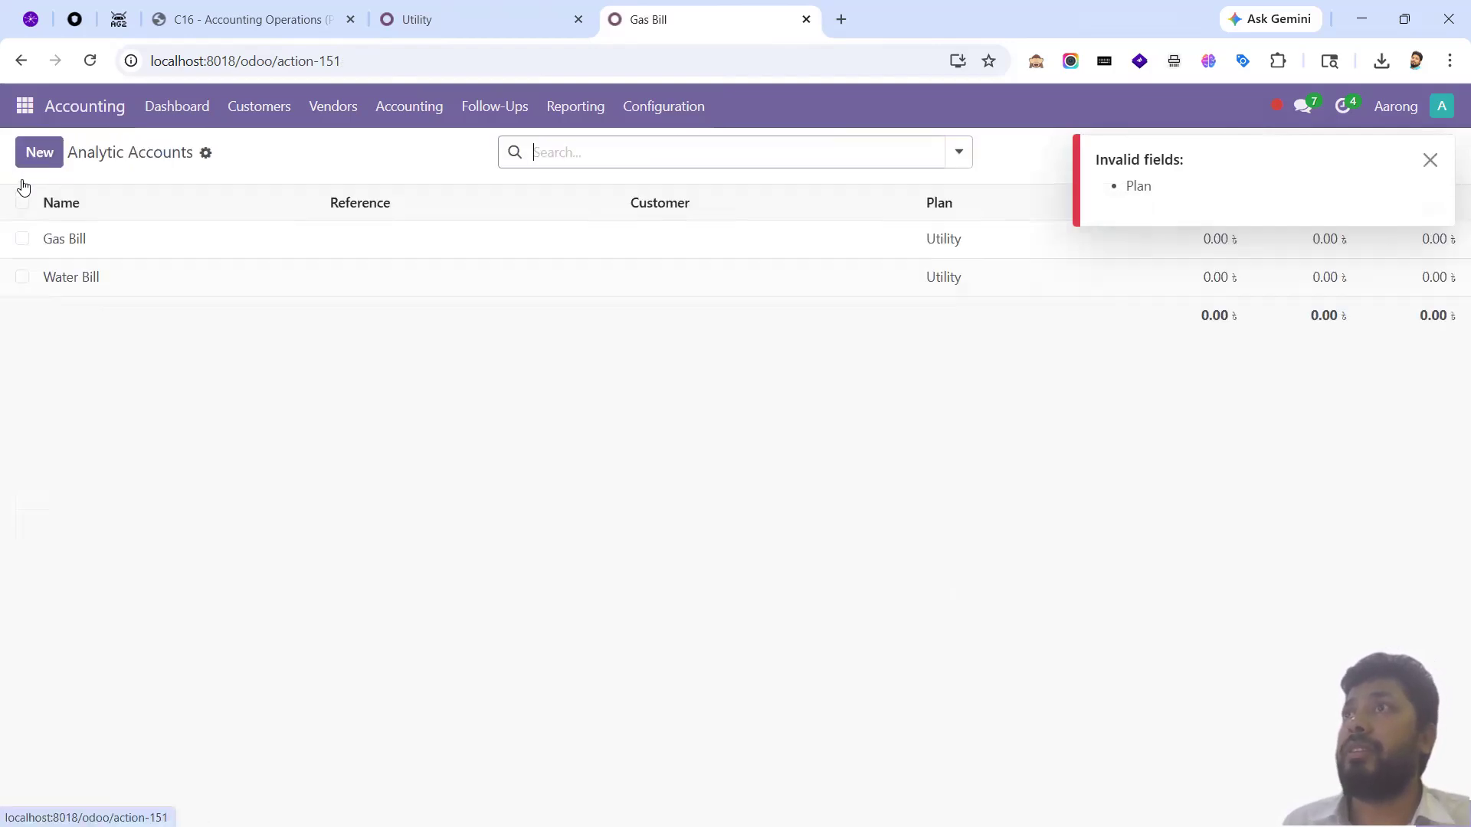
- Create an analytic account named Rent Bill under the Utility plan, save it and return to the Analytic Accounts list
{"action": "left_click", "coordinate": [40, 152]}
{"action": "type", "text": "Renbt"}
{"action": "key", "text": "BackSpace"}
{"action": "key", "text": "BackSpace"}
{"action": "type", "text": "t Bill"}
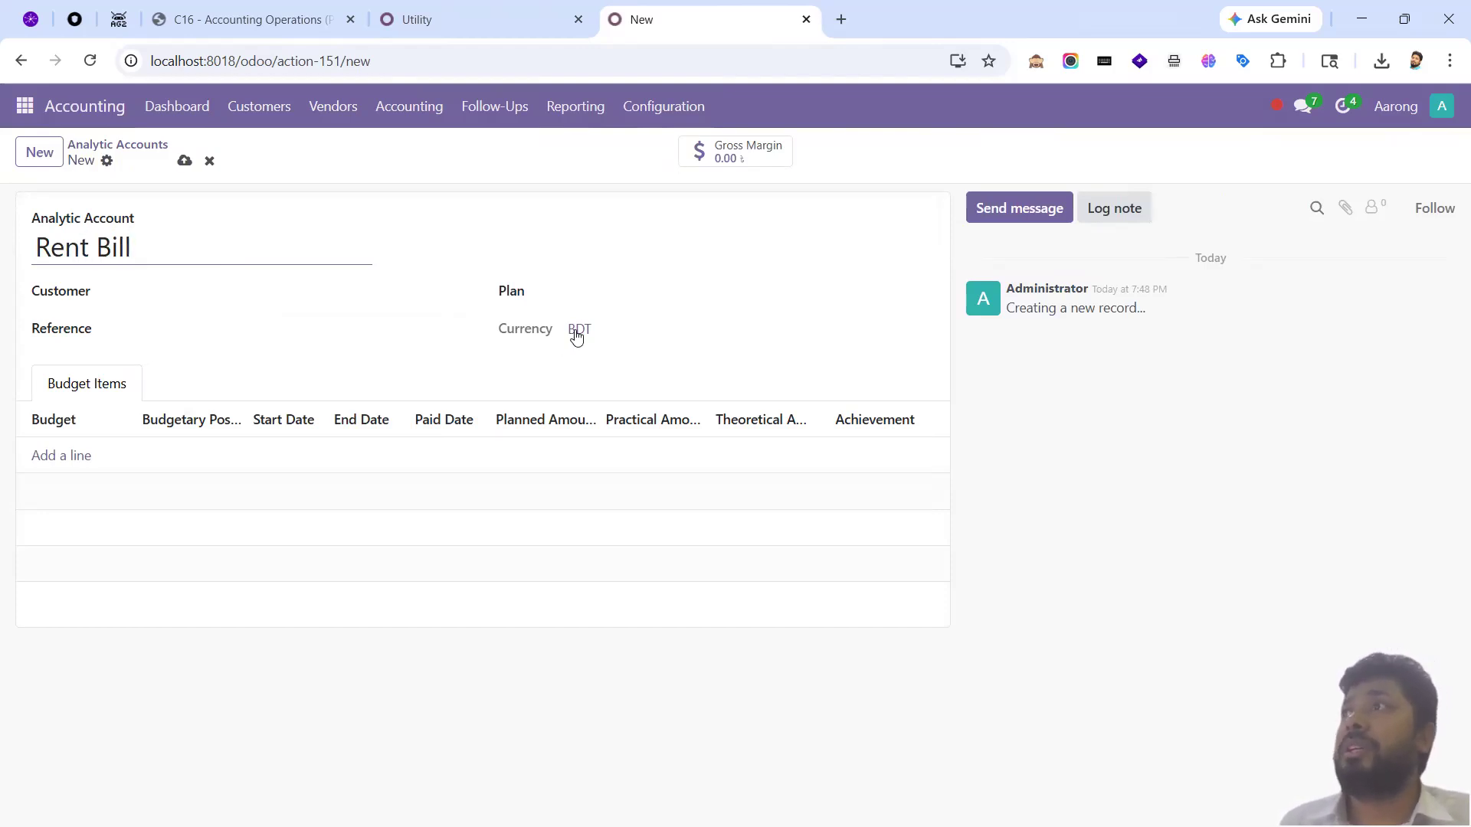
{"action": "left_click", "coordinate": [598, 291]}
{"action": "left_click", "coordinate": [607, 329]}
{"action": "left_click", "coordinate": [184, 160]}
{"action": "left_click", "coordinate": [159, 149]}
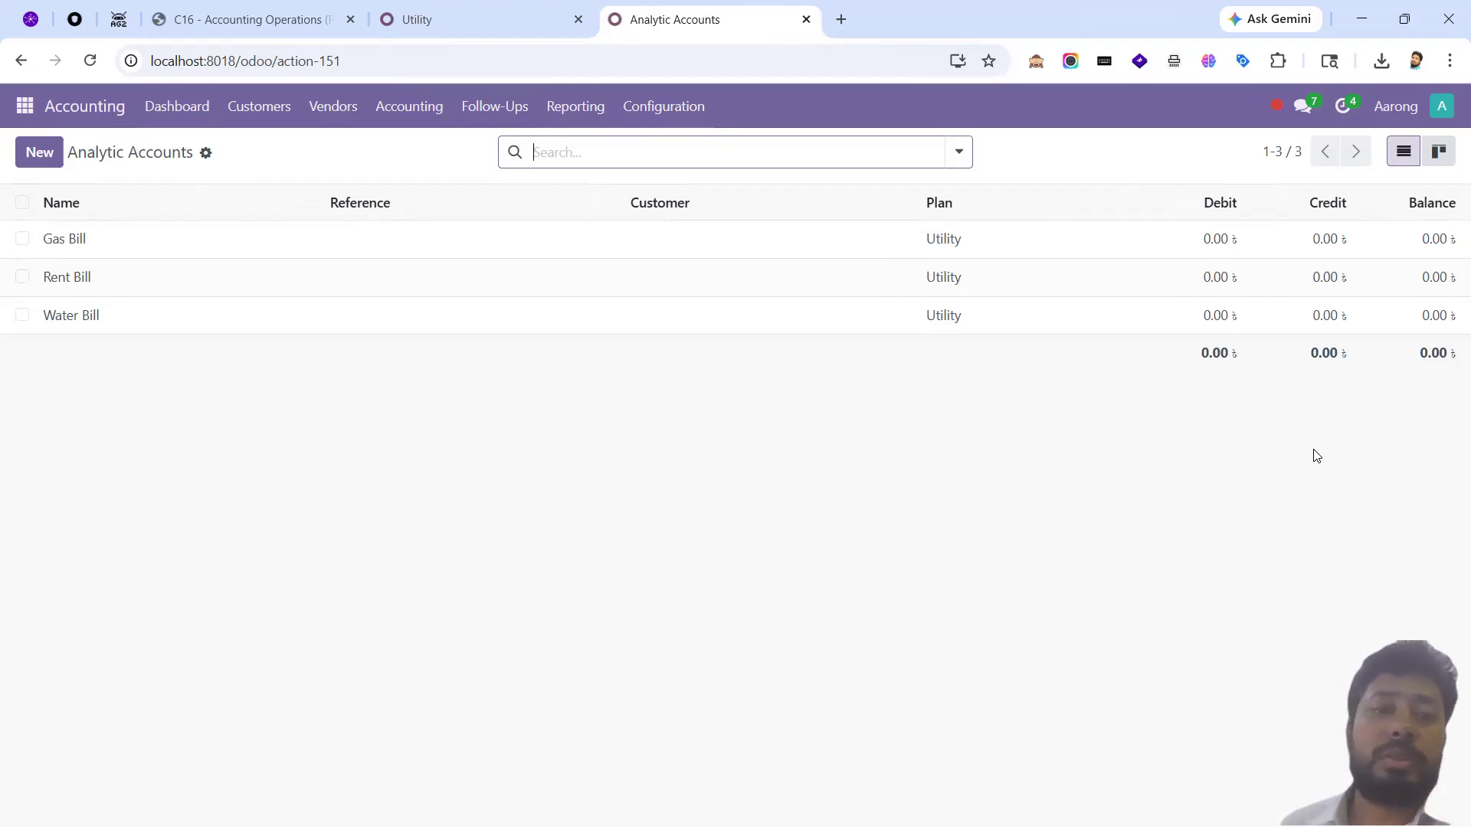
- Open the Journal Entries list in a separate browser tab, keeping the Analytic Accounts list open in its own tab
{"action": "left_click", "coordinate": [427, 109]}
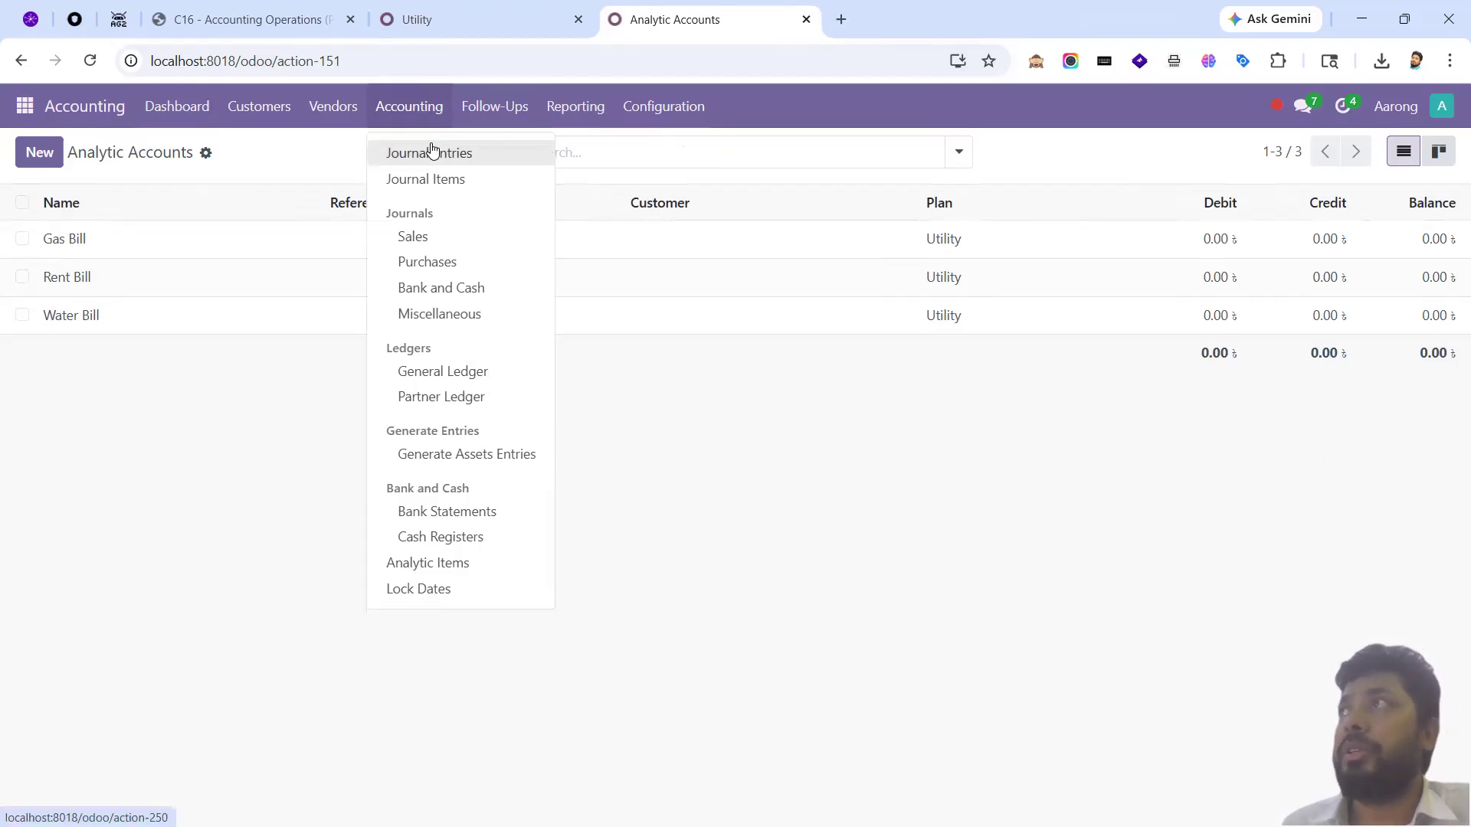
{"action": "middle_click", "coordinate": [431, 151]}
{"action": "left_click", "coordinate": [758, 470]}
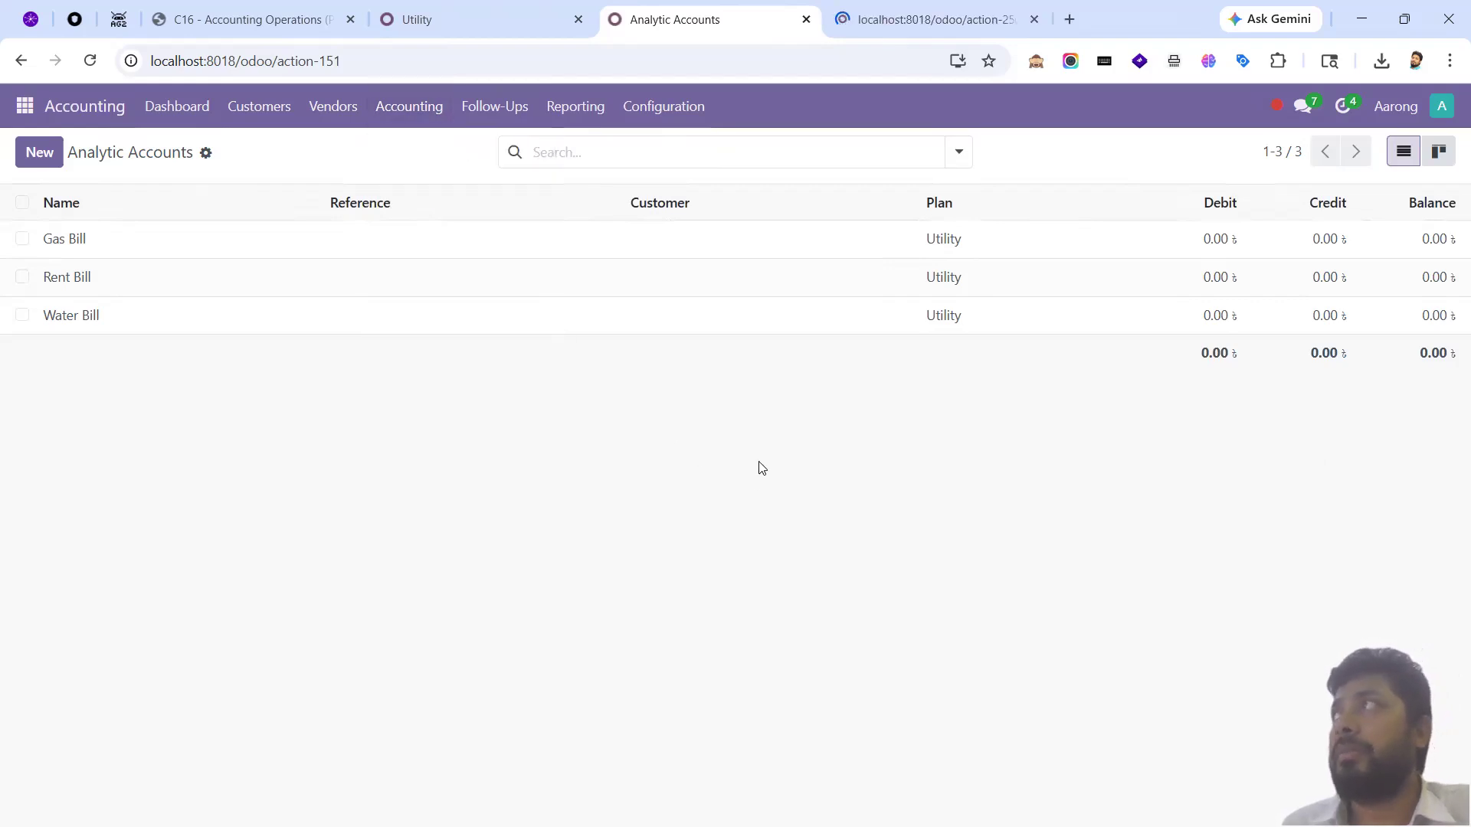
{"action": "left_click", "coordinate": [905, 23]}
{"action": "left_click", "coordinate": [686, 23]}
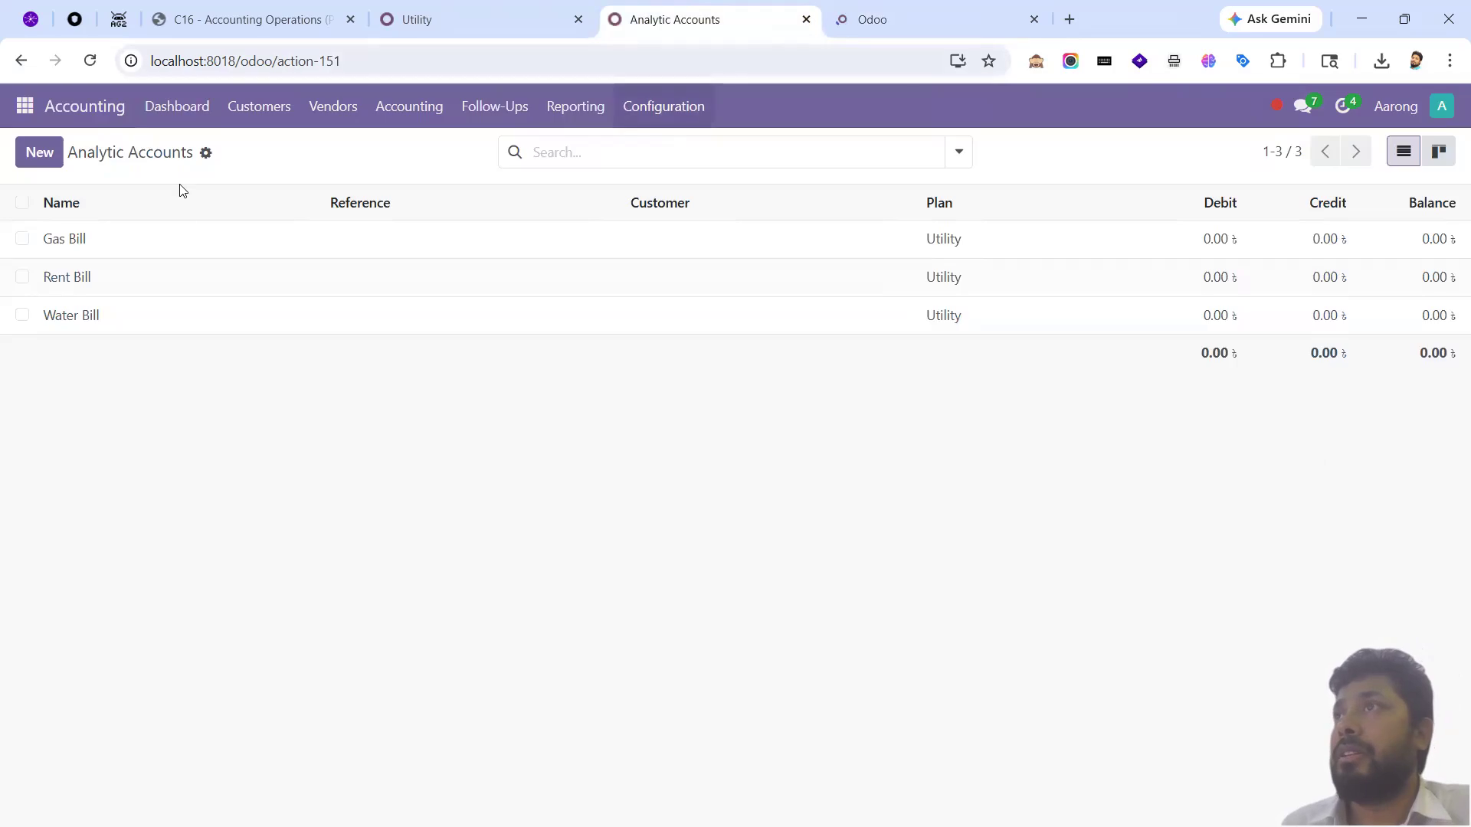
{"action": "left_click", "coordinate": [891, 16]}
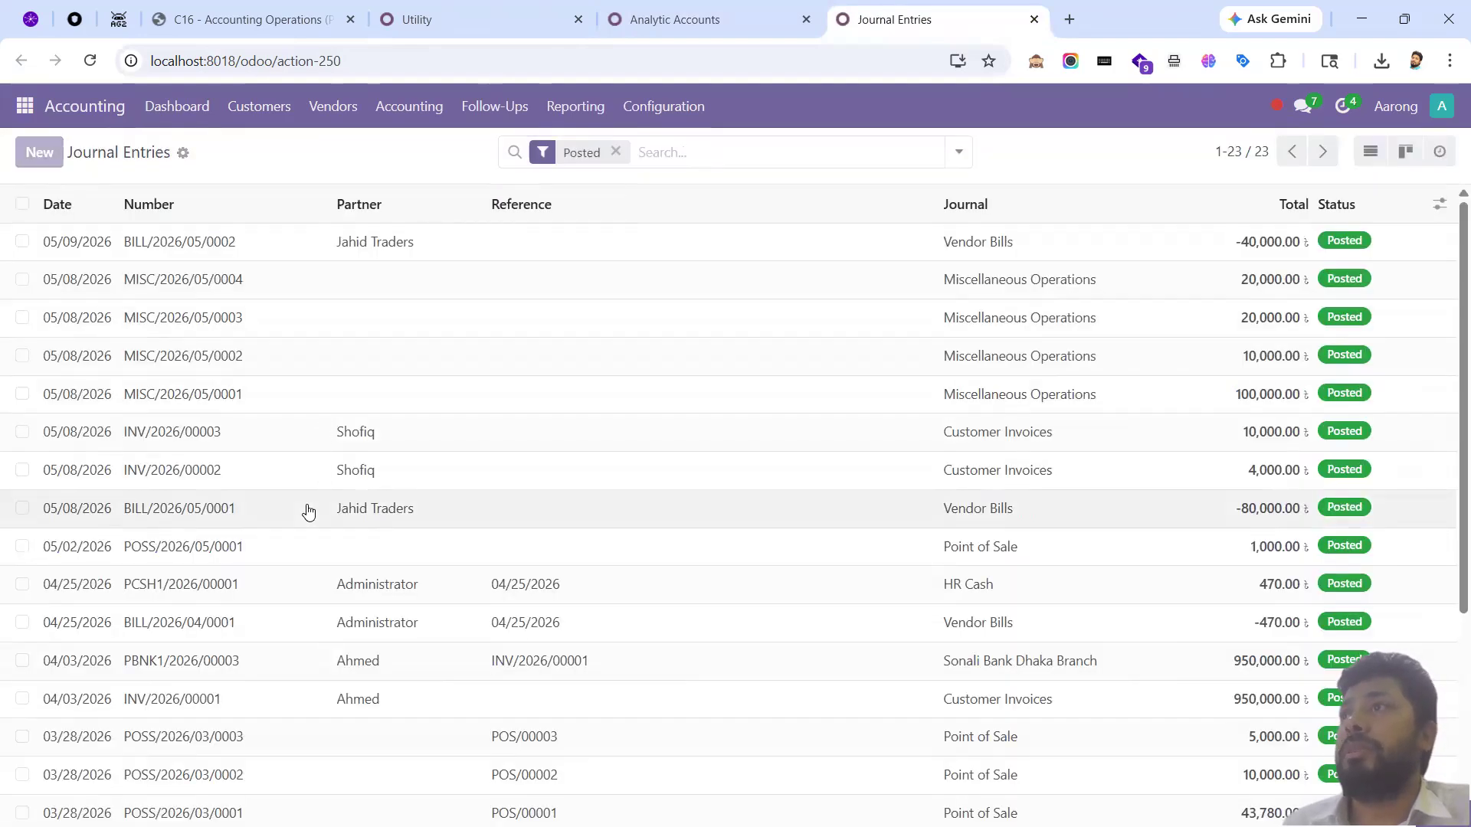
- Start a new journal entry with a line on account 500403 Water & Electricity and a debit of 2,000, without analytic distribution
{"action": "key", "text": "alt+c"}
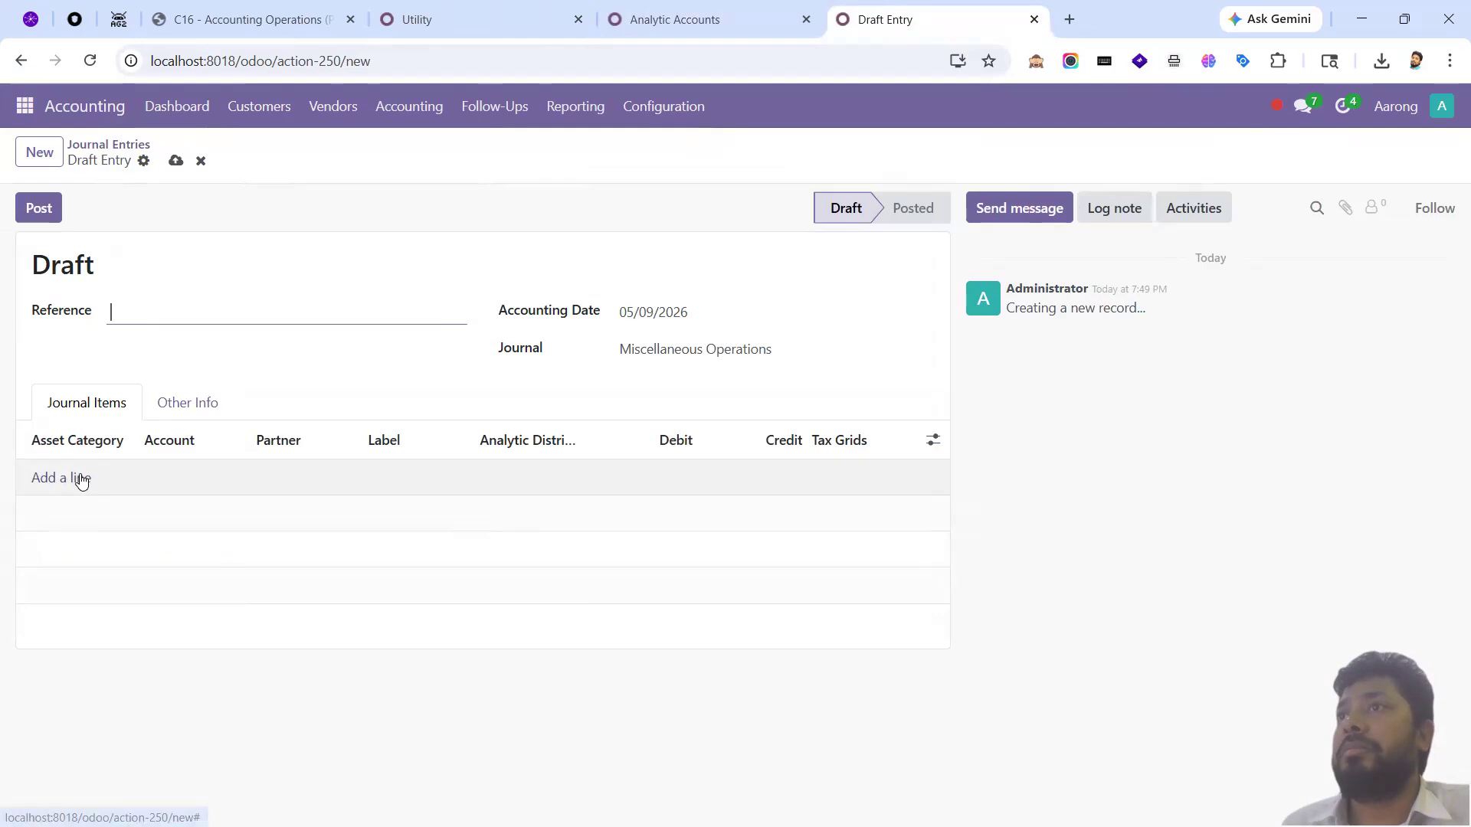
{"action": "left_click", "coordinate": [82, 479]}
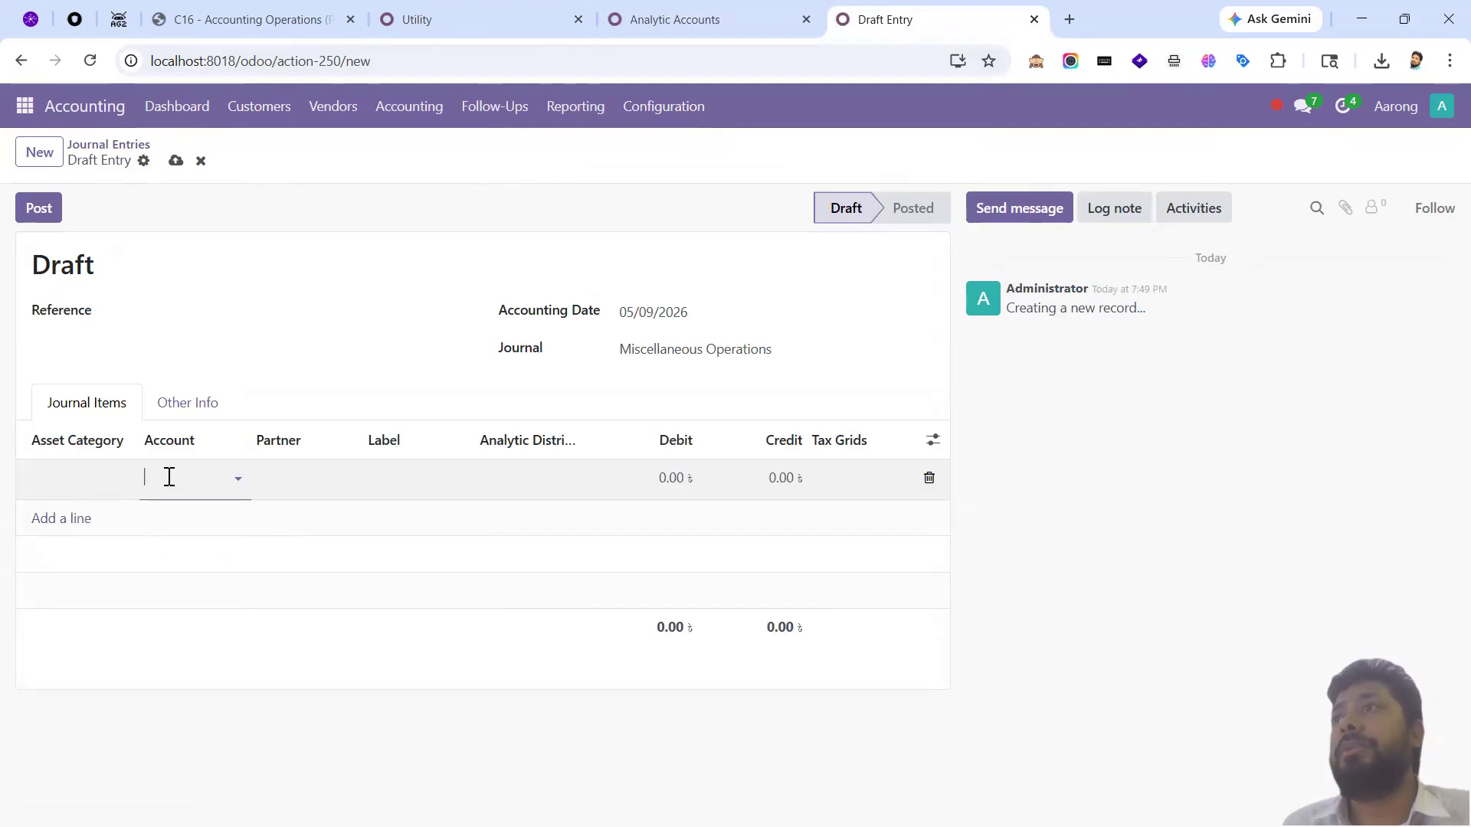
{"action": "type", "text": "water"}
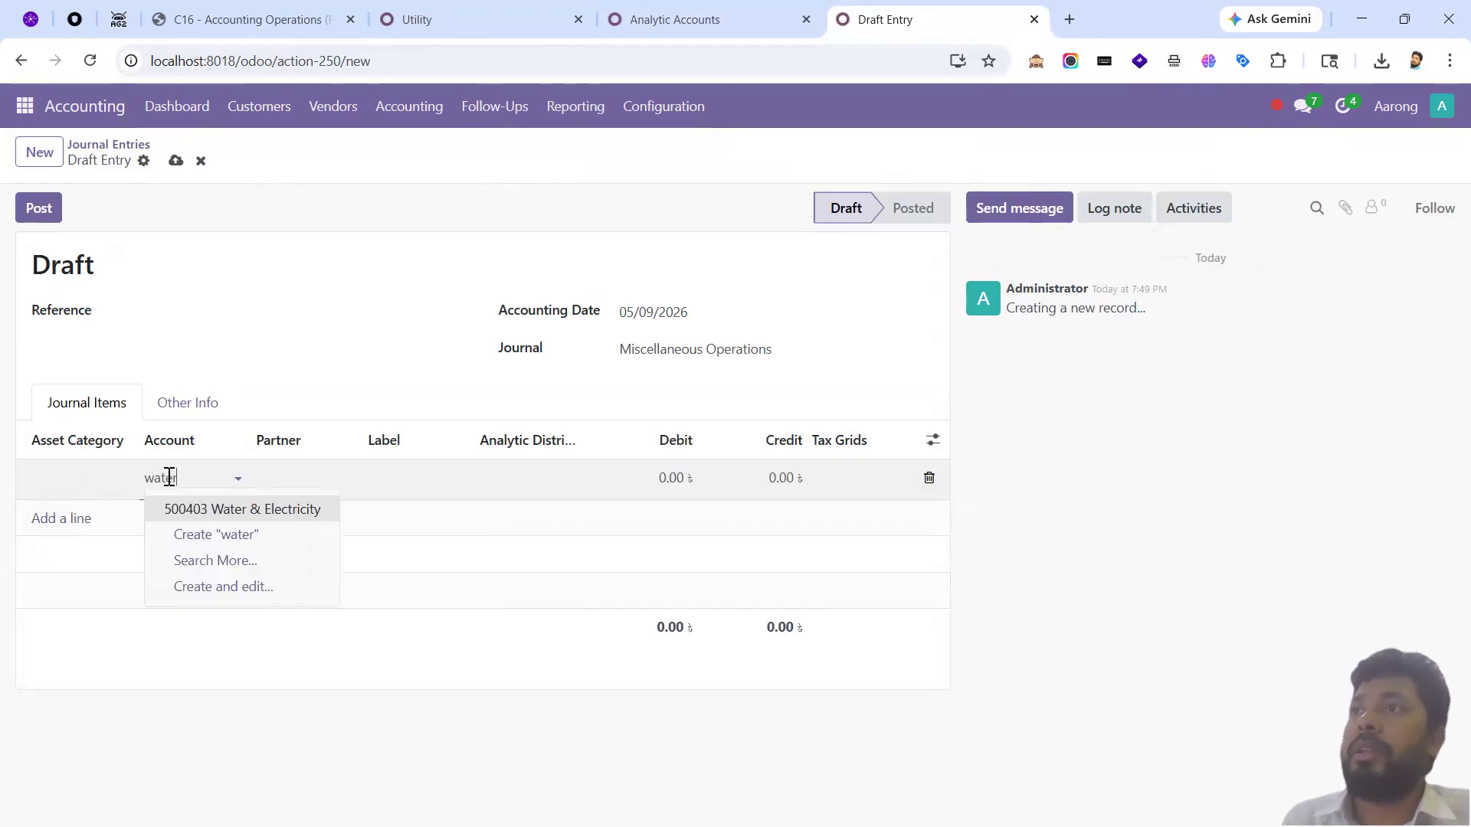
{"action": "type", "text": "w"}
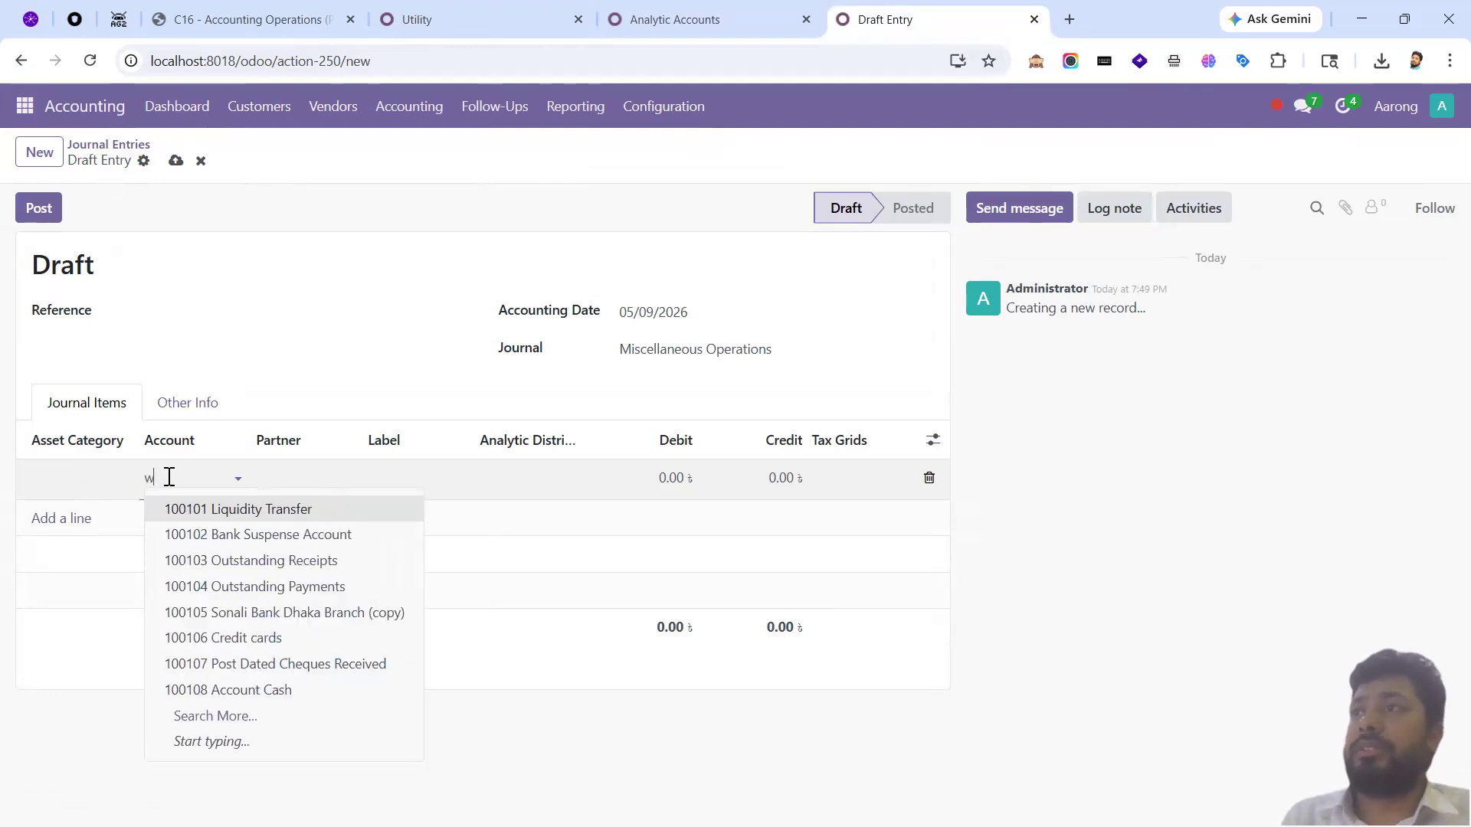
{"action": "type", "text": "ater"}
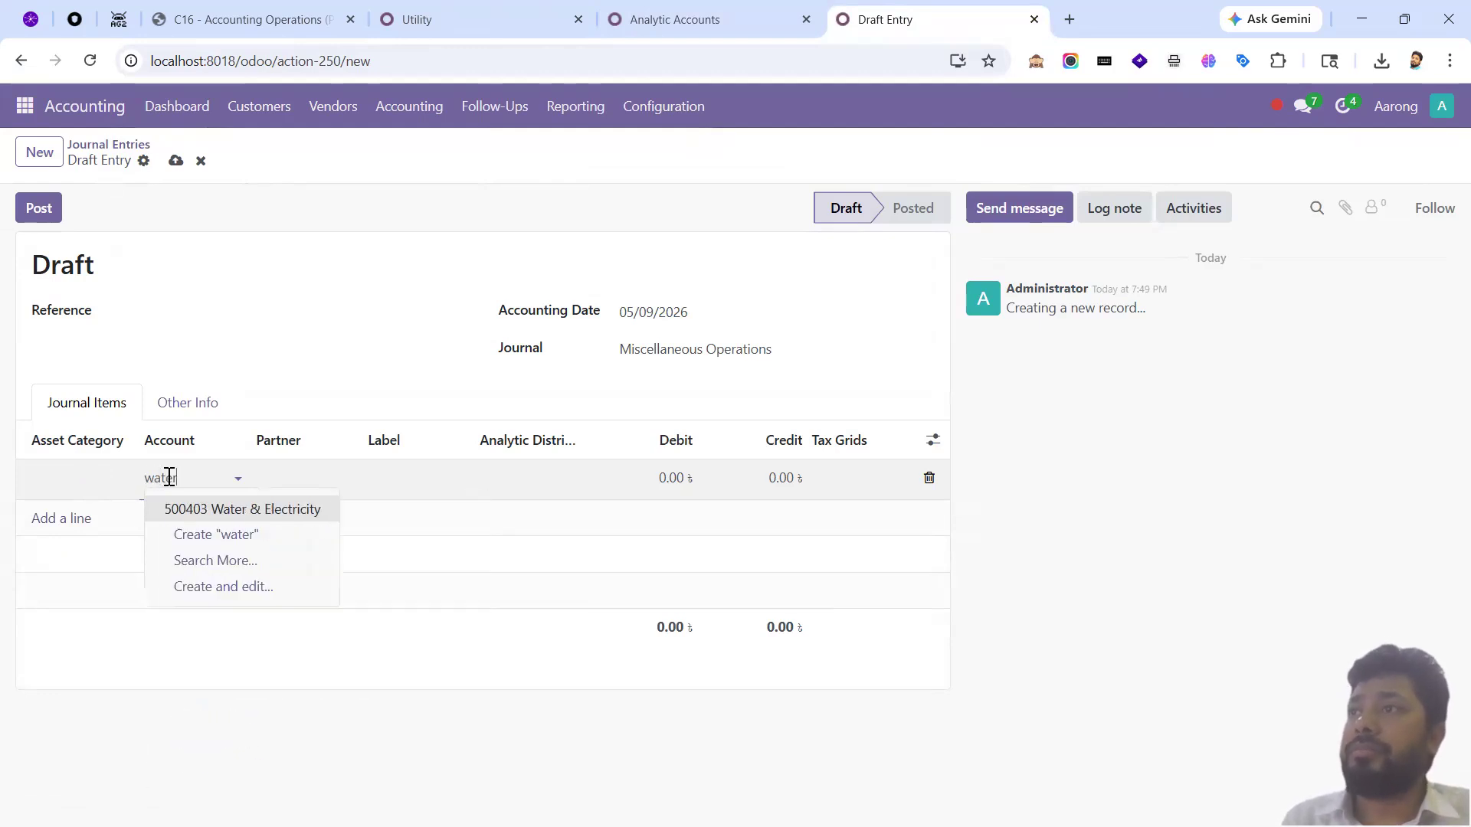
{"action": "key", "text": "Return"}
{"action": "key", "text": "Tab"}
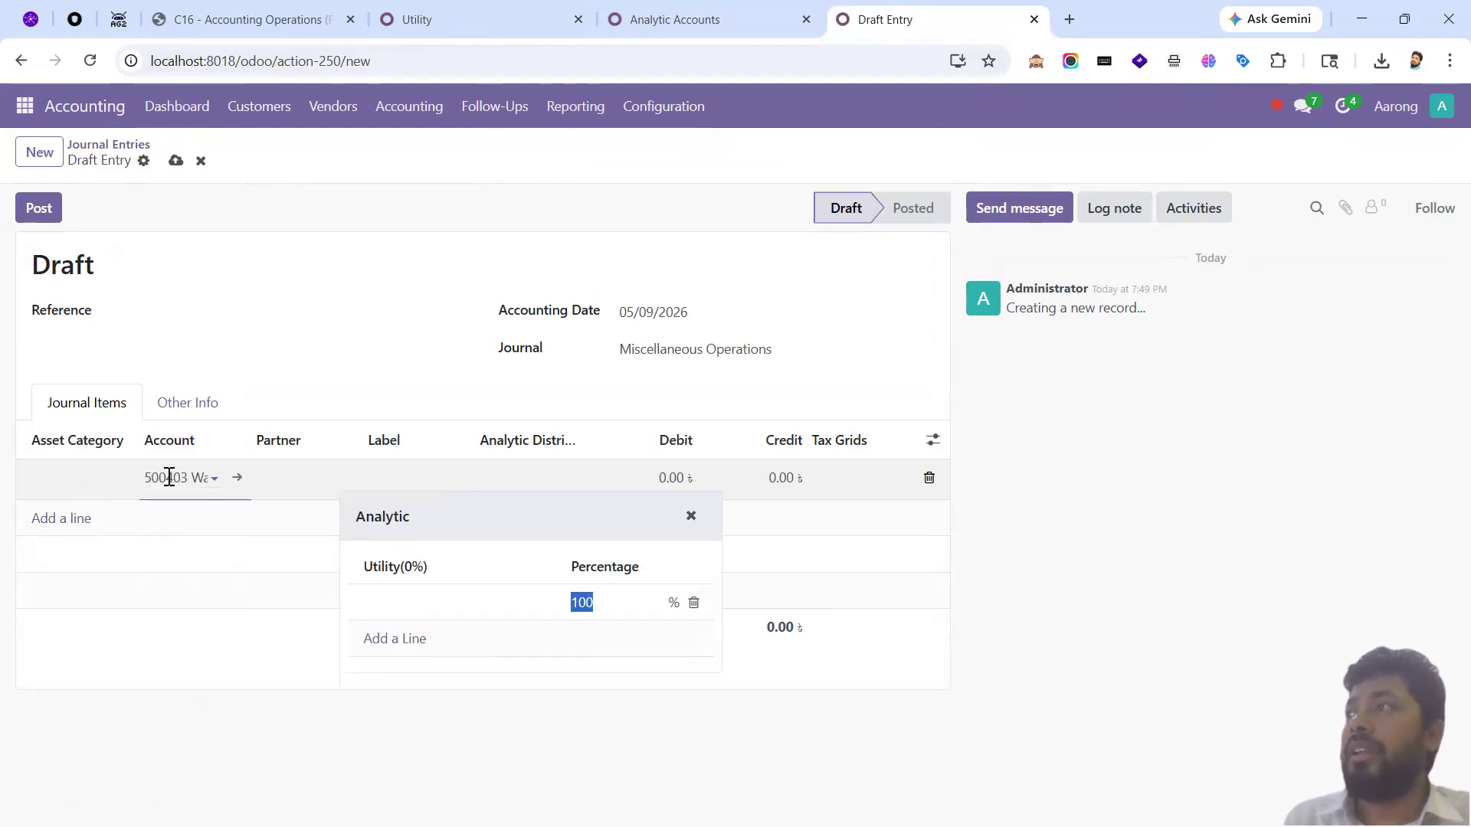
{"action": "left_click", "coordinate": [655, 478]}
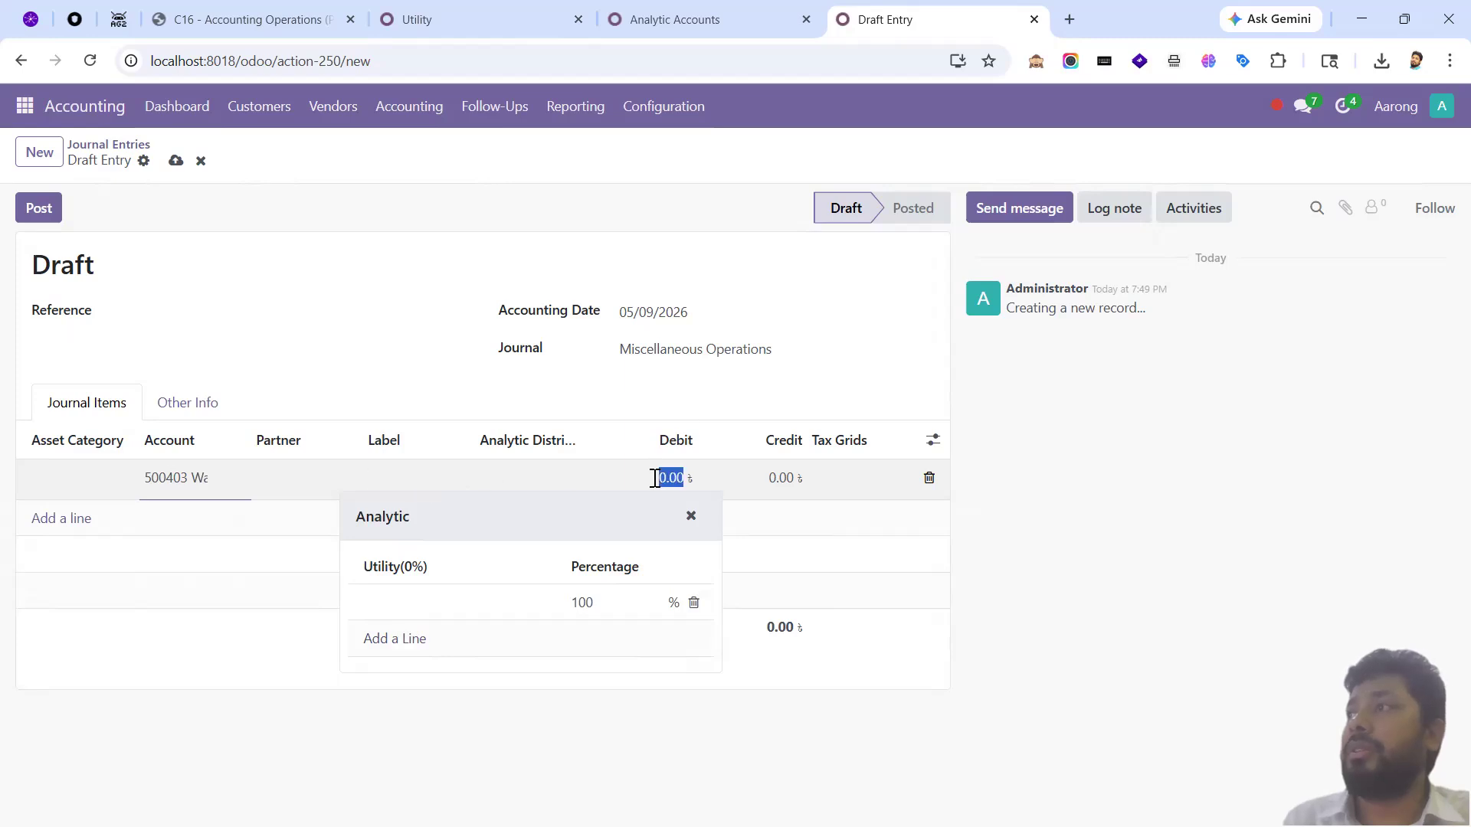
{"action": "type", "text": "1"}
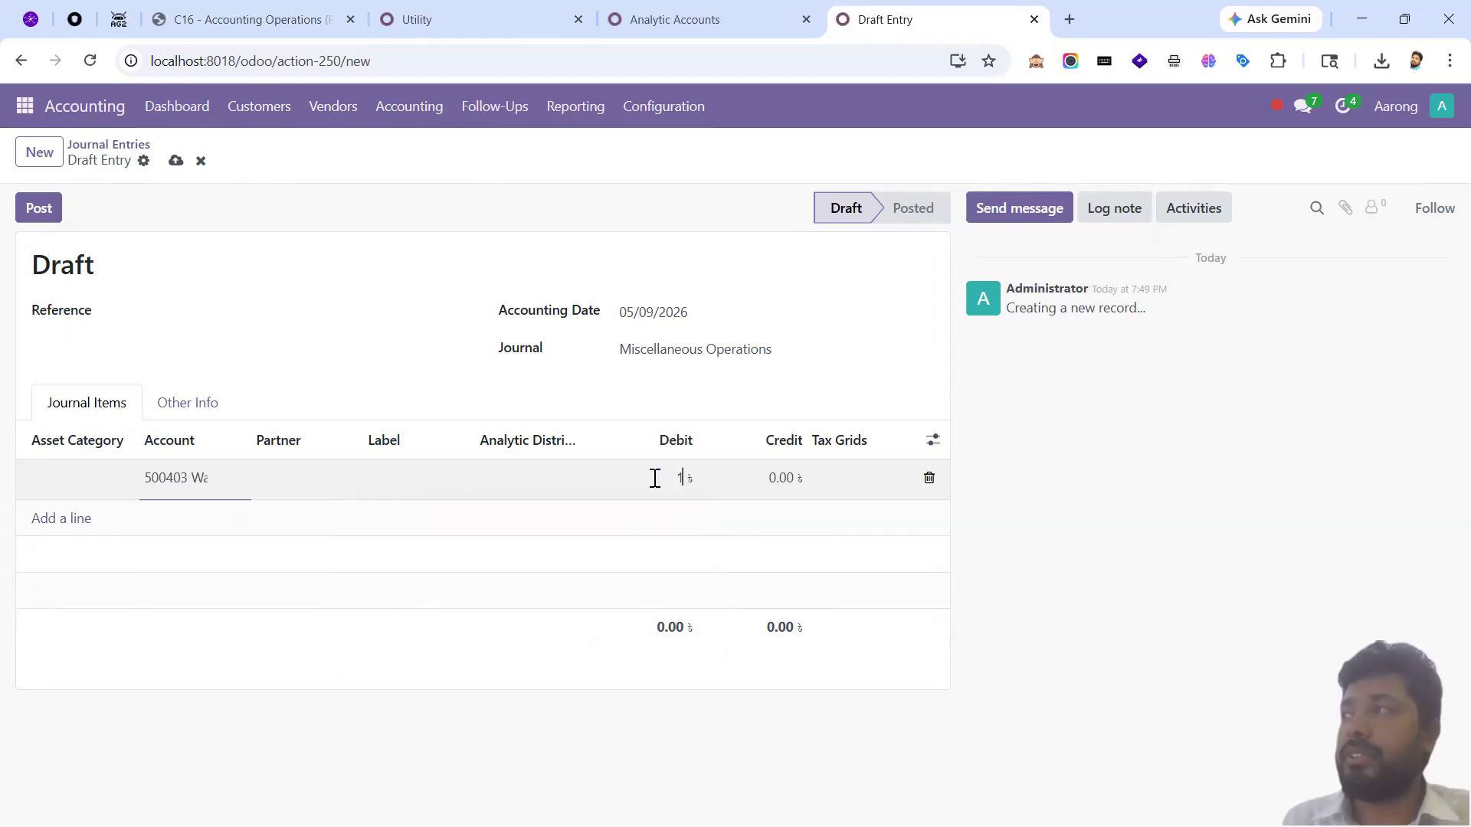
{"action": "type", "text": "000"}
{"action": "key", "text": "Tab"}
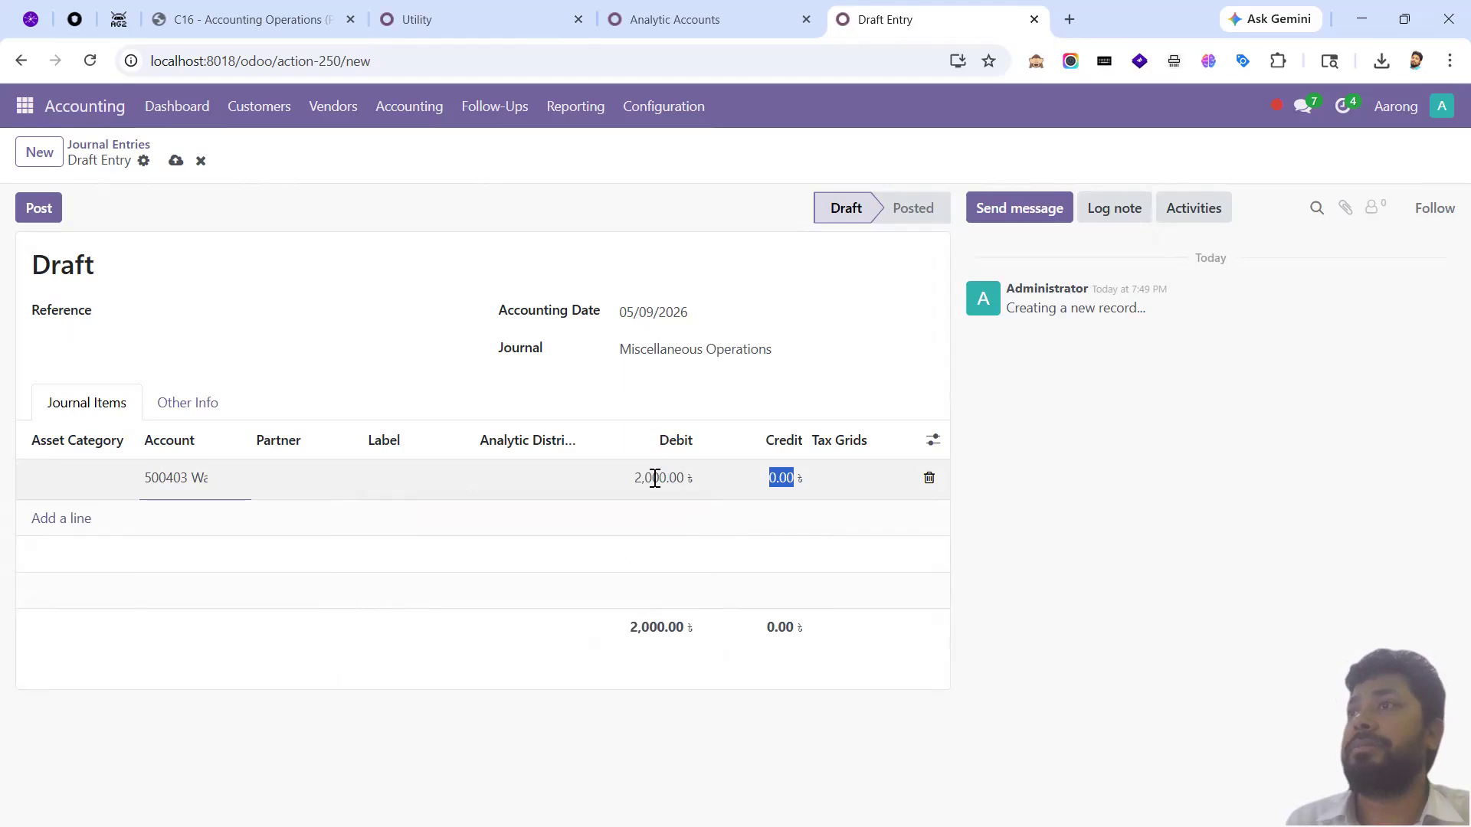
- Add a balancing credit line on account 100108 Account Cash without analytic distribution, and save and post the journal entry
{"action": "left_click", "coordinate": [73, 525]}
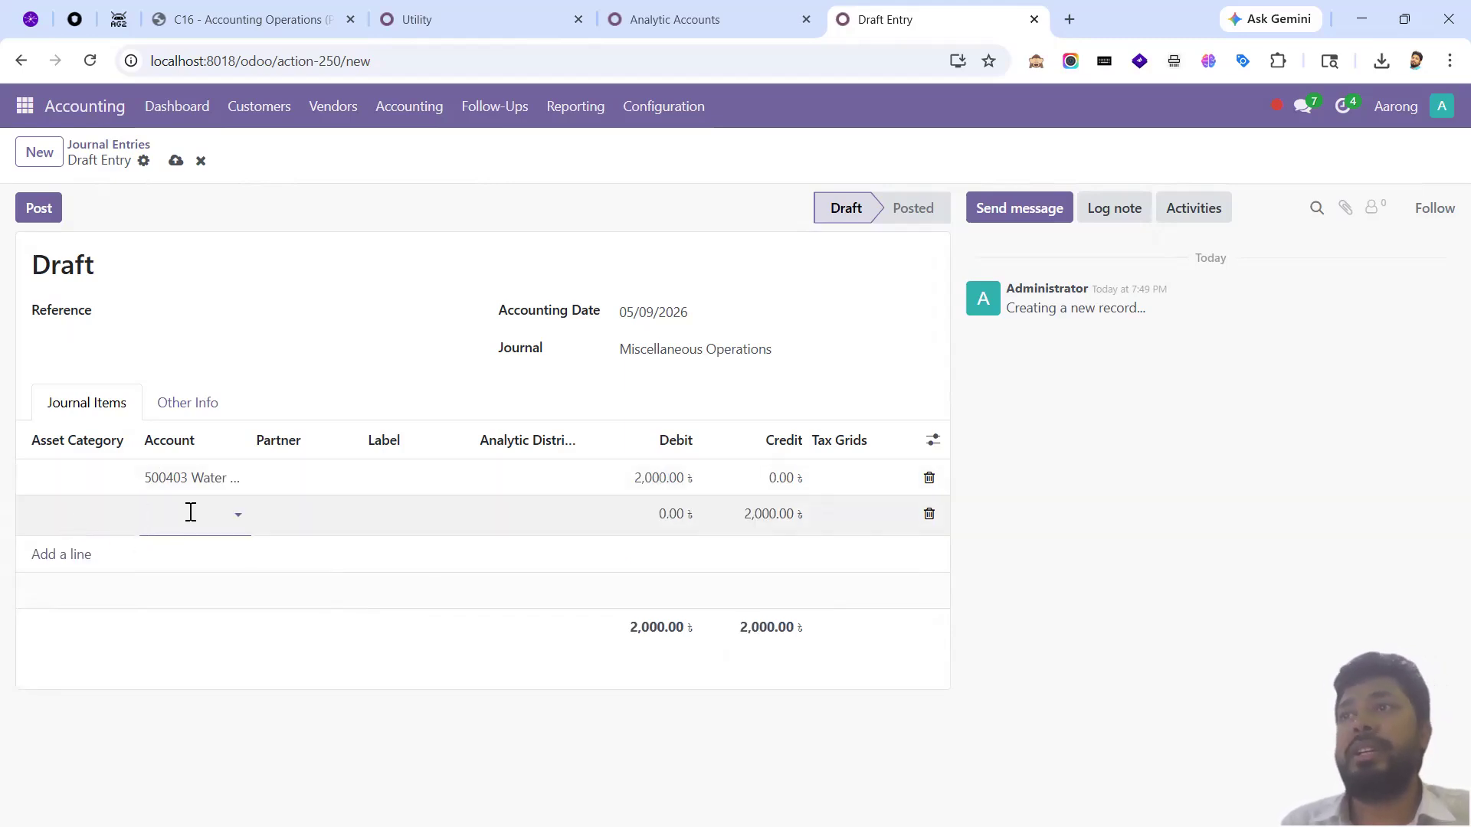
{"action": "type", "text": "sona"}
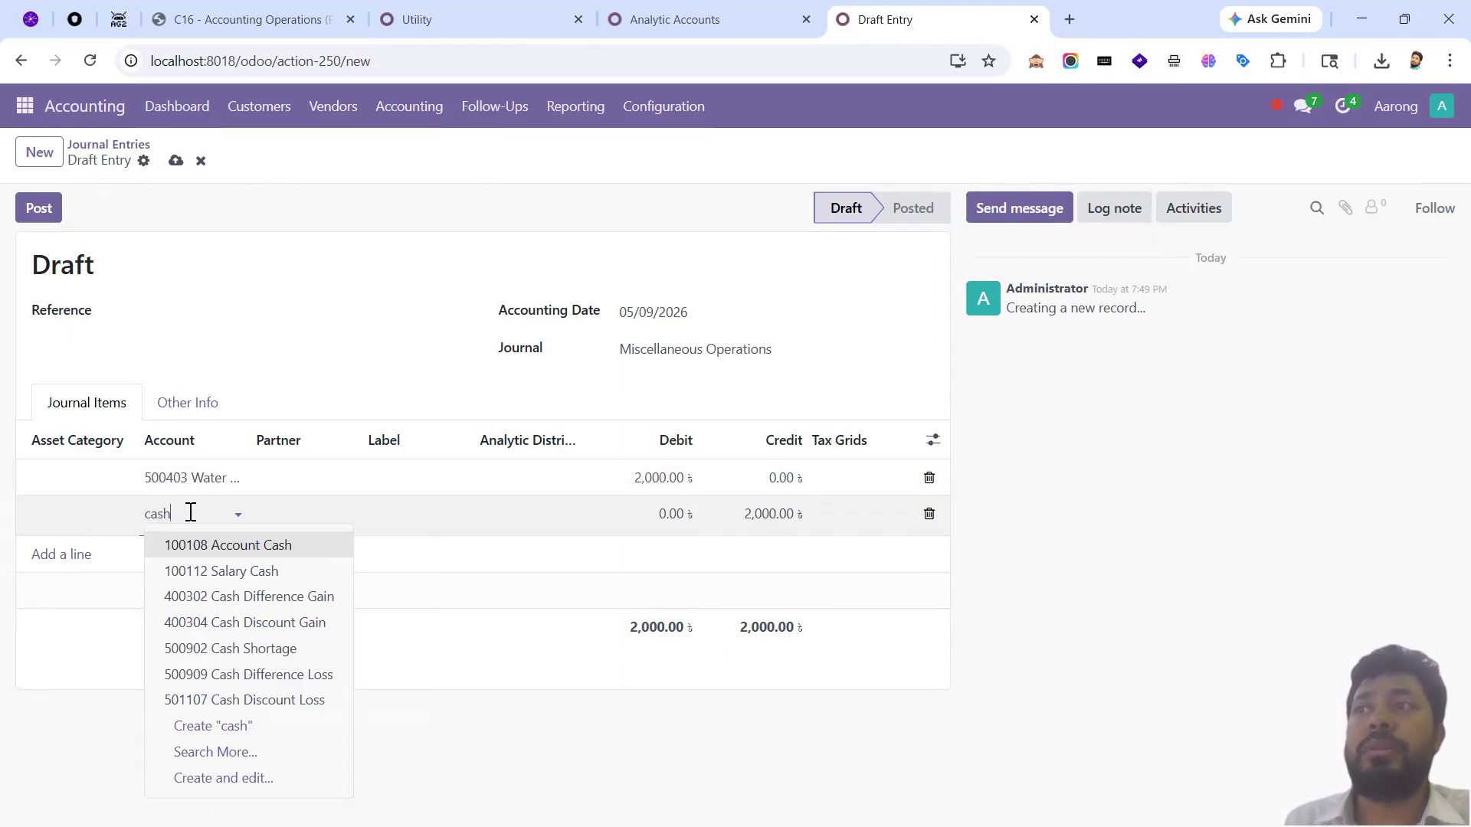
{"action": "key", "text": "Return"}
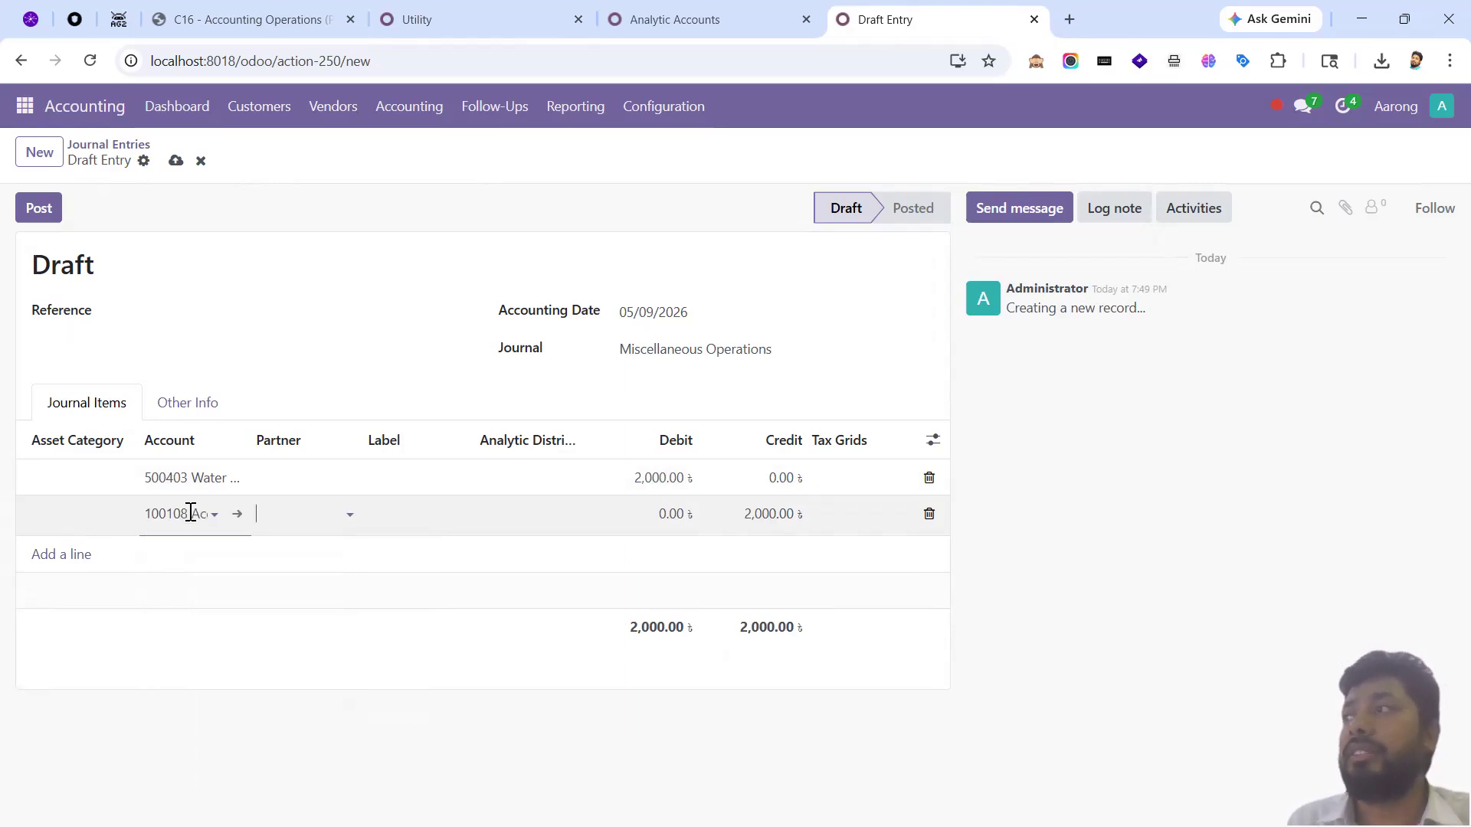
{"action": "key", "text": "Tab"}
{"action": "key", "text": "Tab"}
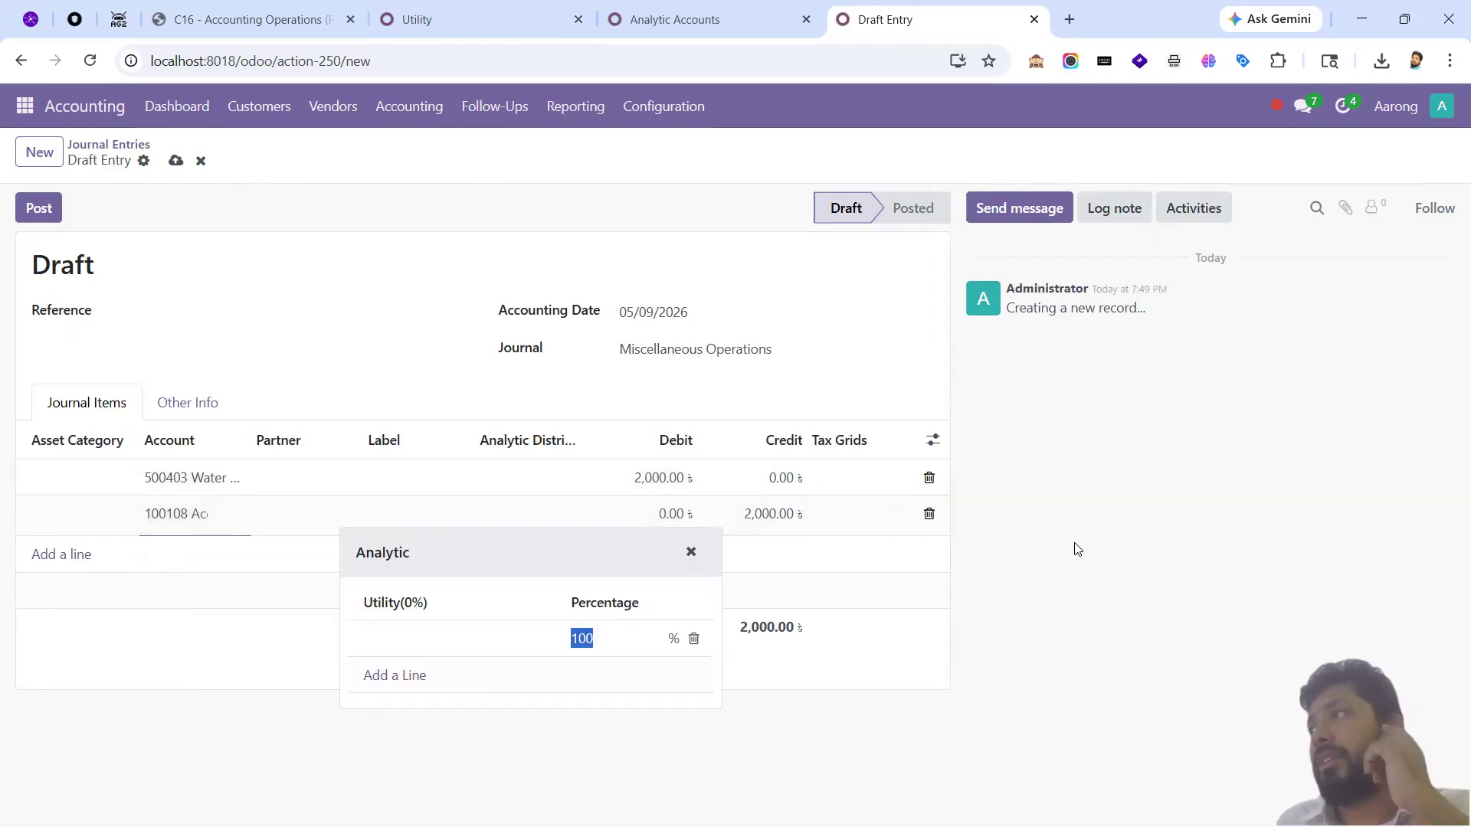
{"action": "left_click", "coordinate": [1104, 450]}
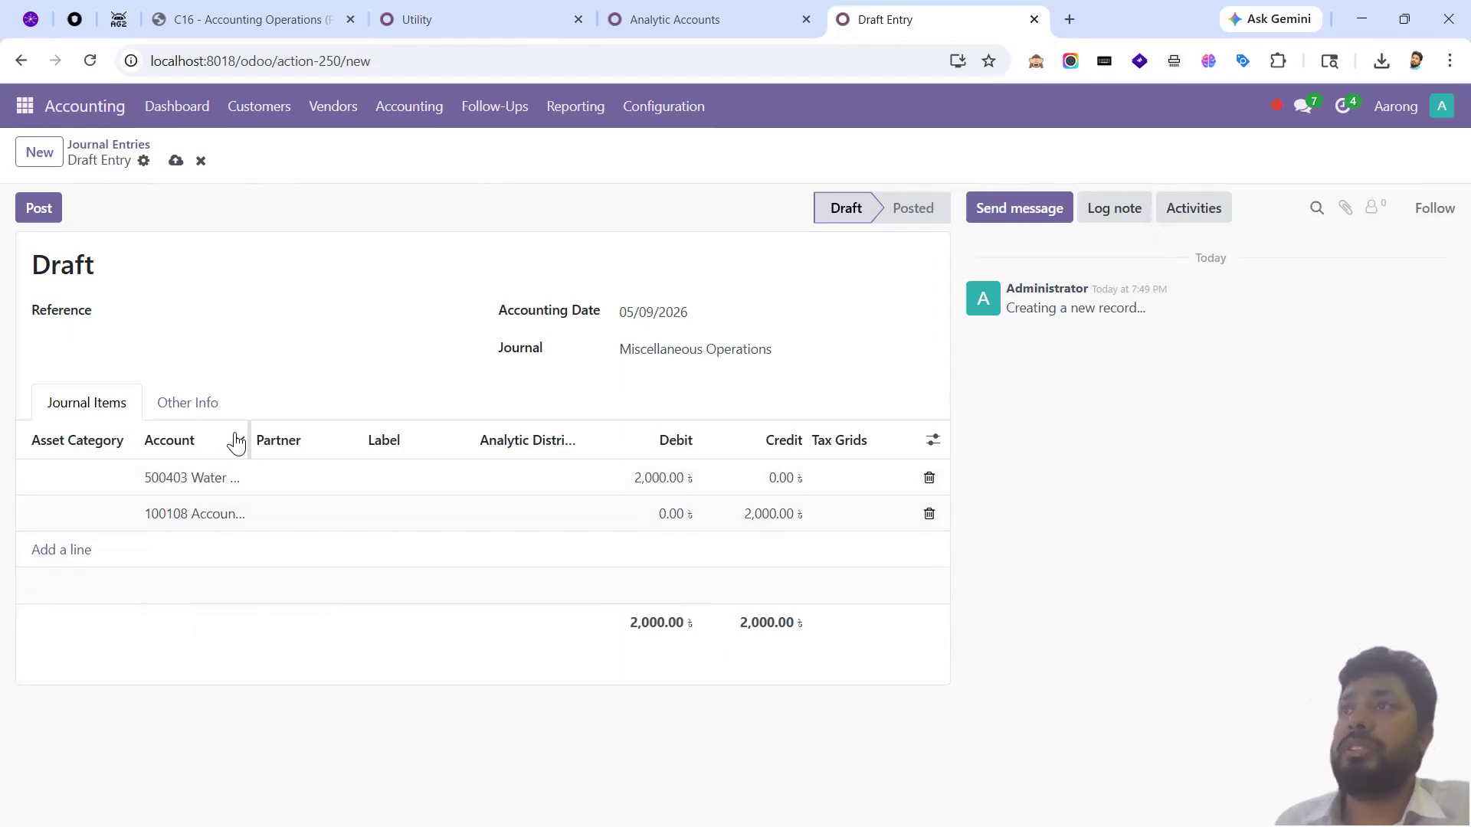
{"action": "left_click", "coordinate": [176, 160]}
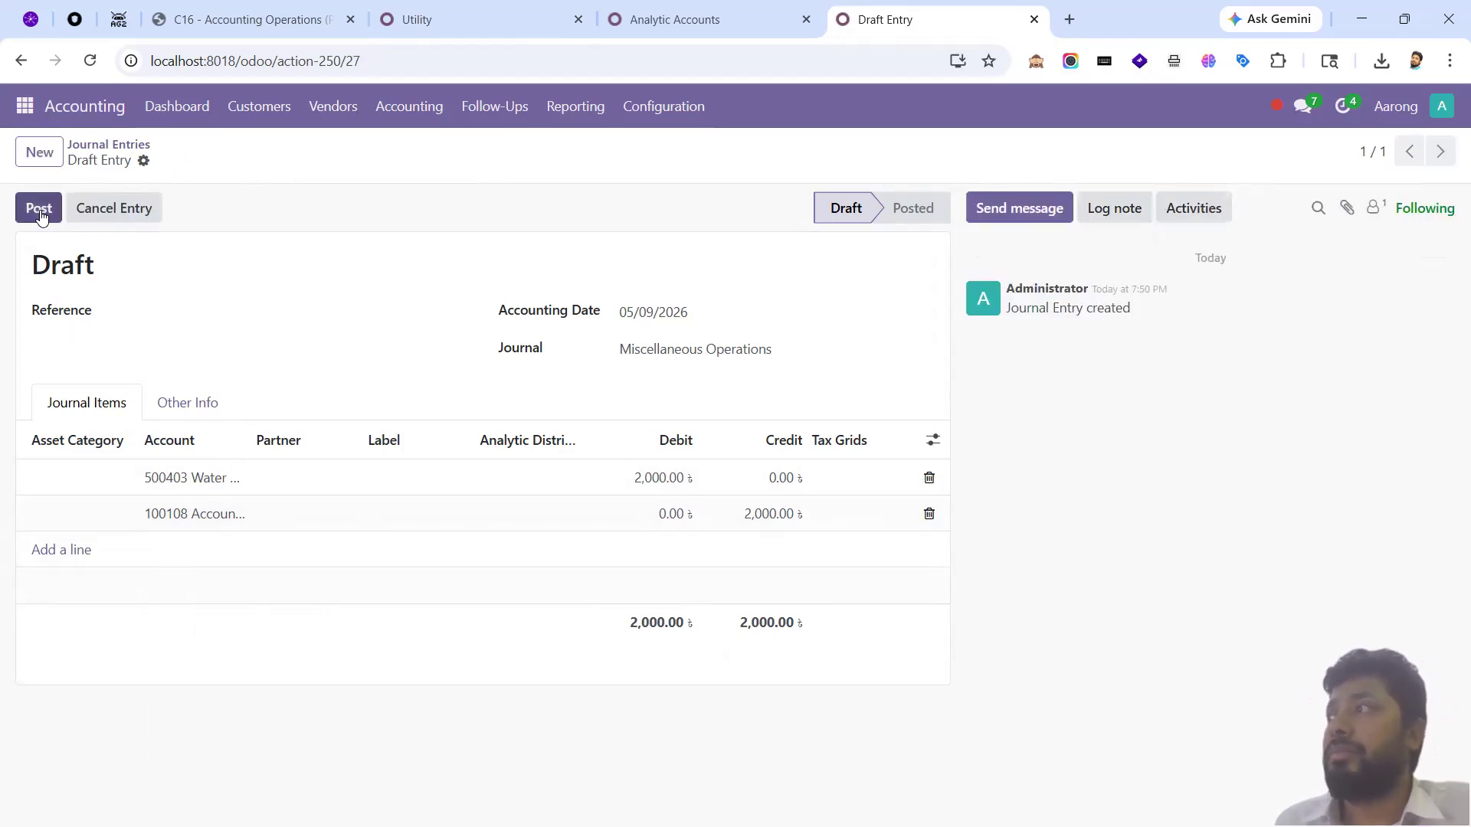
{"action": "left_click", "coordinate": [41, 217]}
- Reload the Utility plan to view its linked analytic accounts, and close the separate Analytic Accounts tab
{"action": "left_click", "coordinate": [694, 23]}
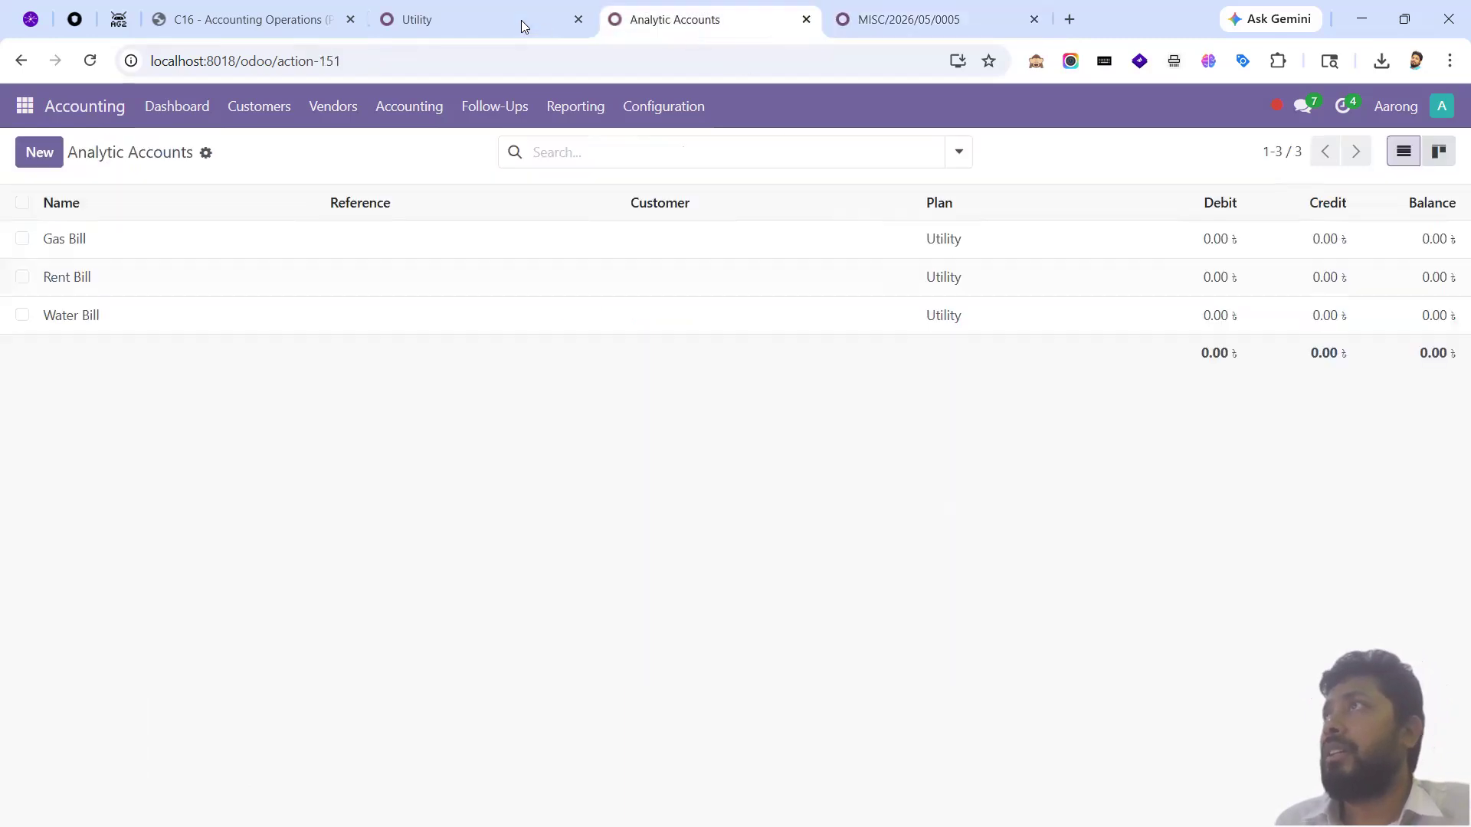
{"action": "left_click", "coordinate": [520, 20]}
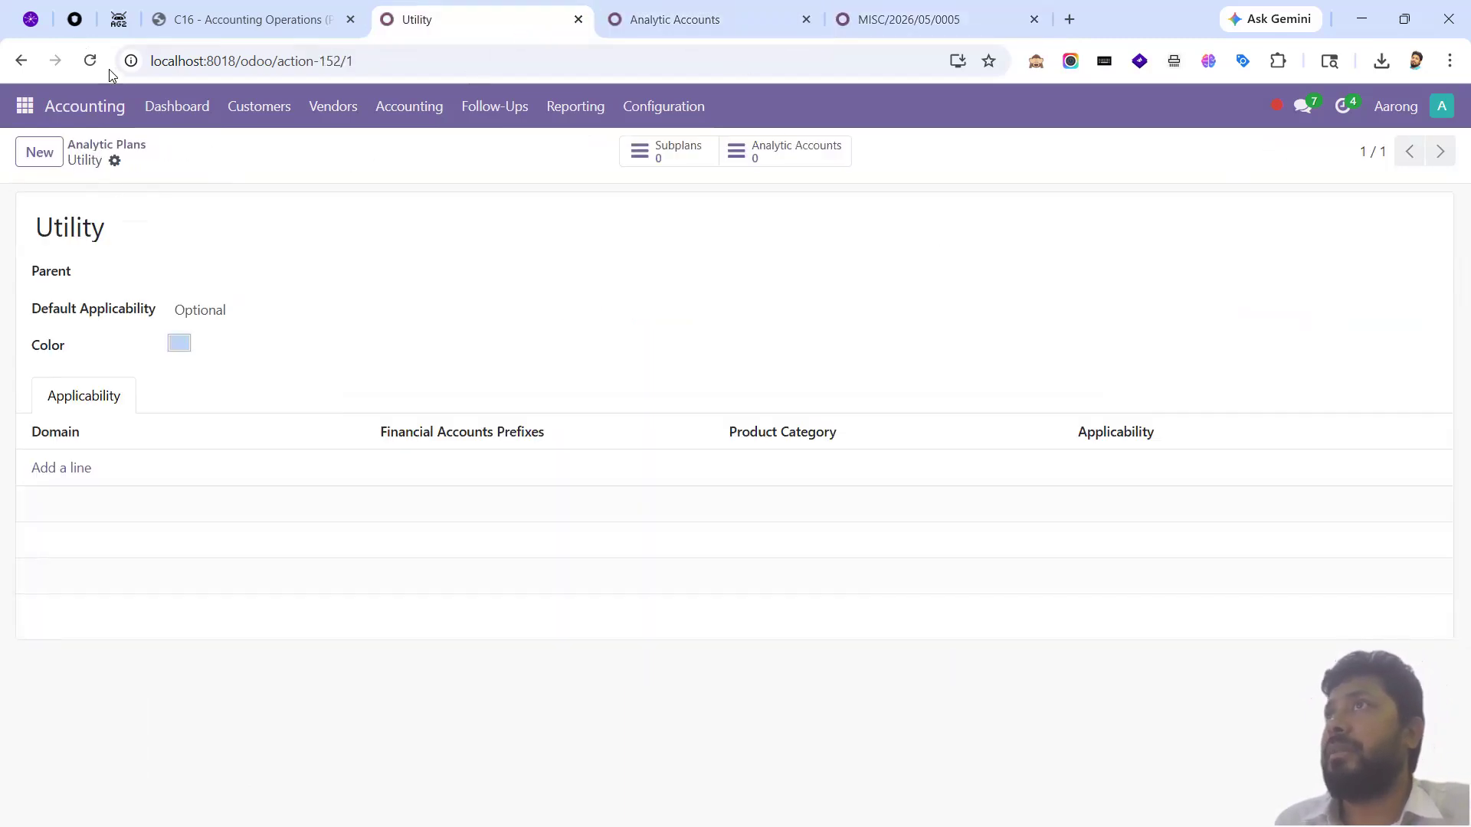
{"action": "left_click", "coordinate": [89, 61]}
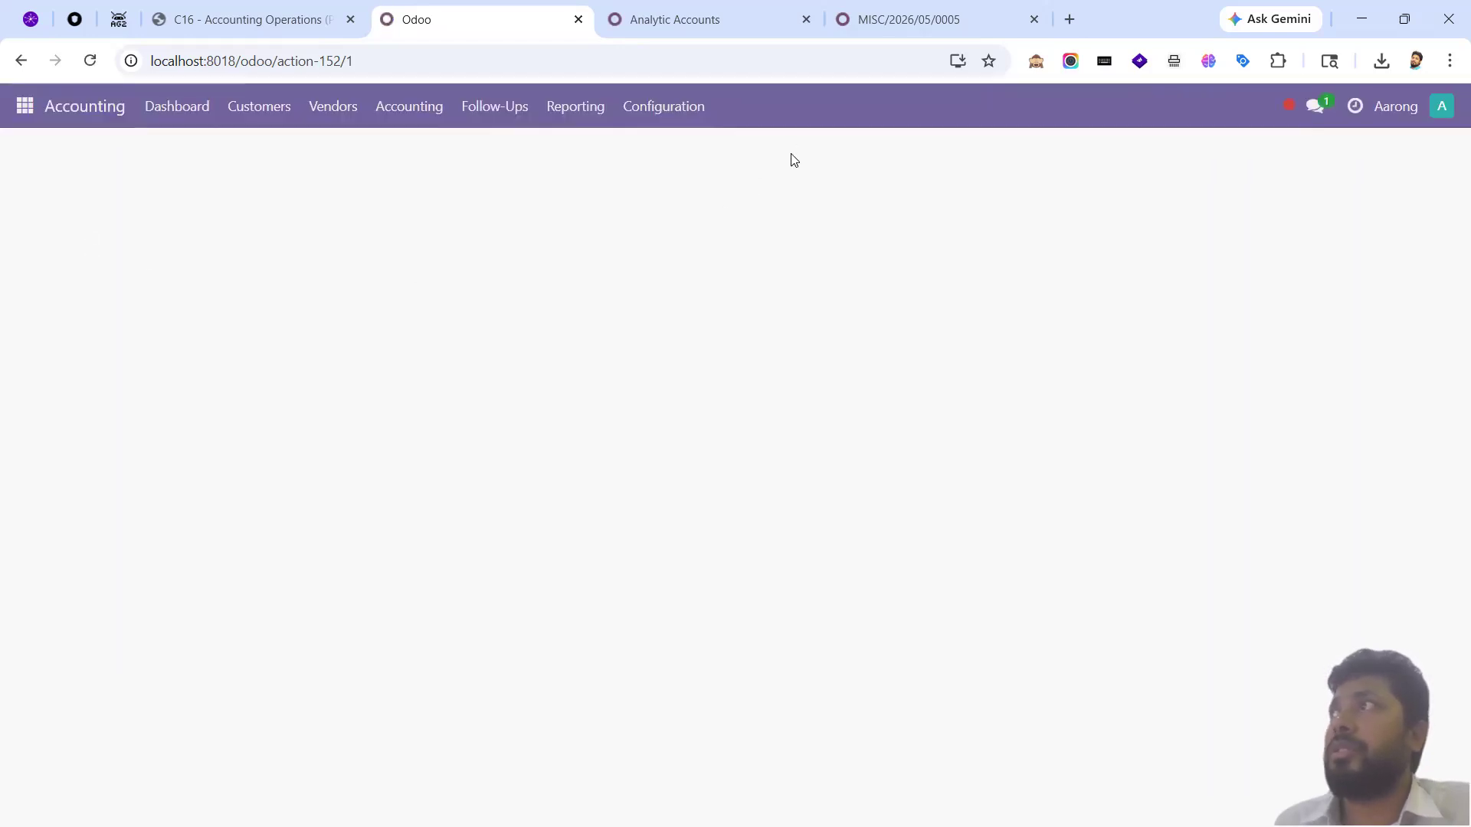
{"action": "left_click", "coordinate": [788, 155]}
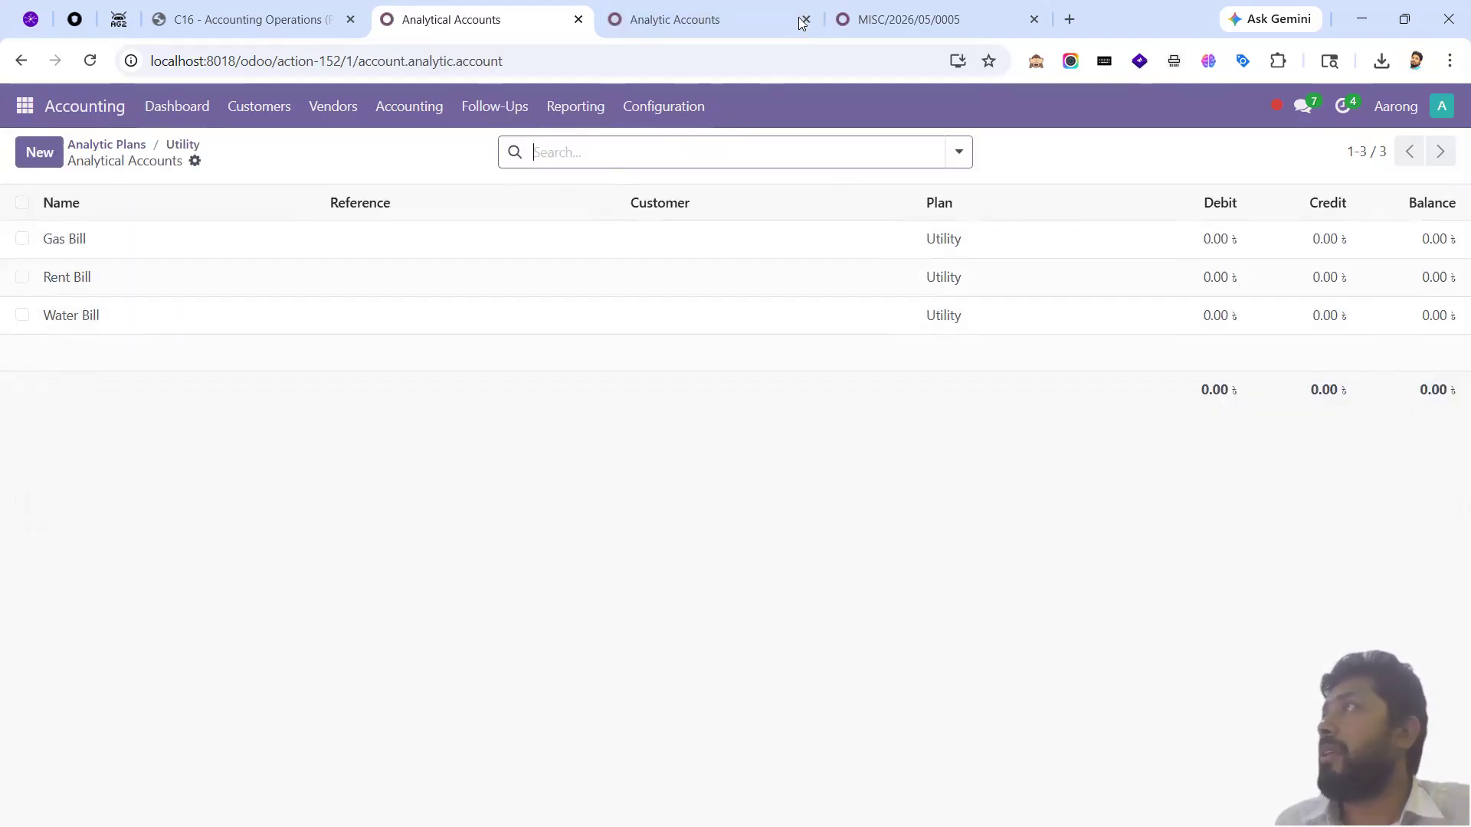
{"action": "left_click", "coordinate": [728, 23]}
{"action": "left_click", "coordinate": [805, 20]}
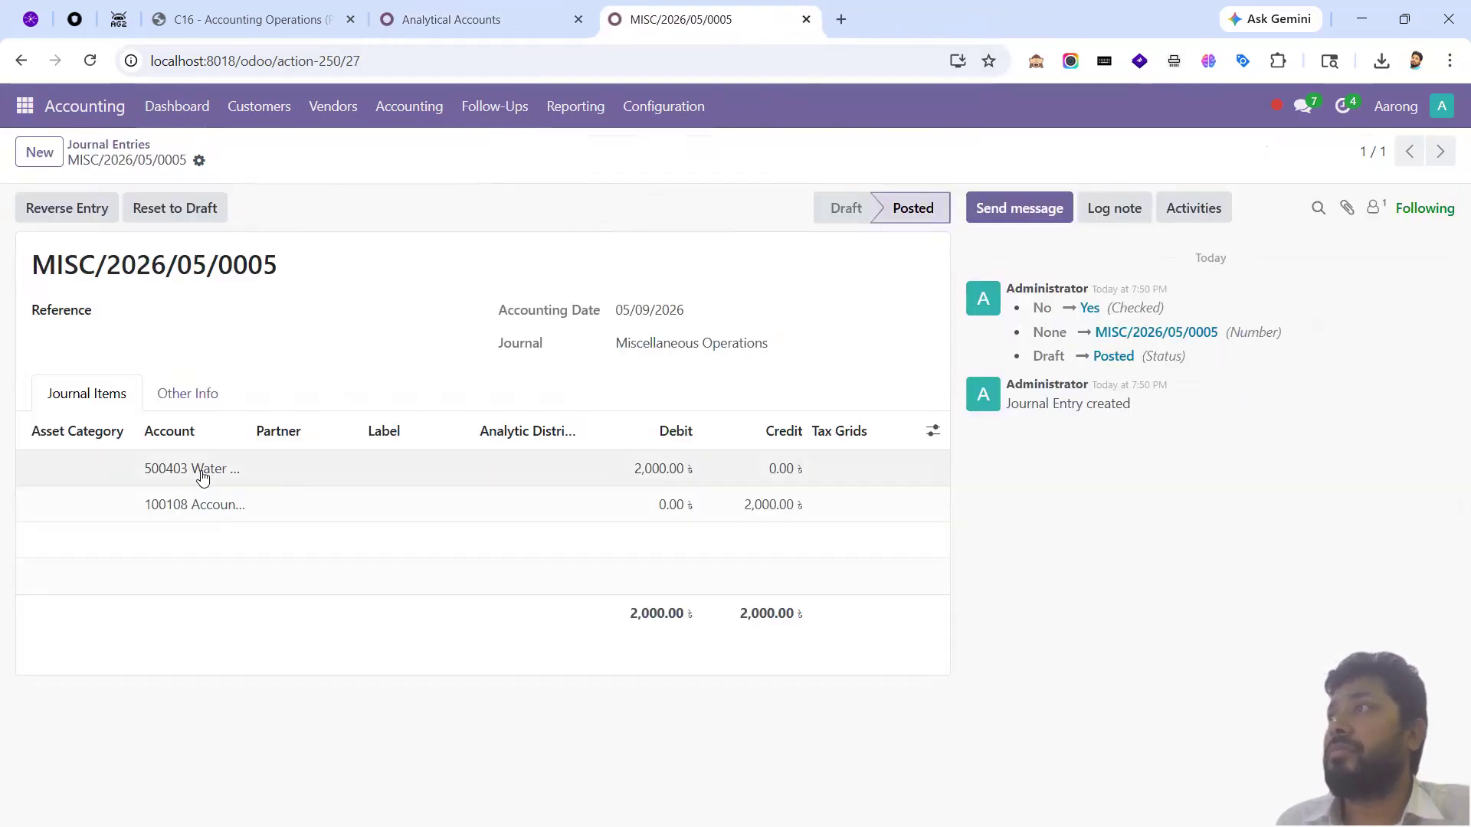
- Inspect the Water Bill analytic account from the Utility plan's accounts and return to the list
{"action": "left_click", "coordinate": [558, 20]}
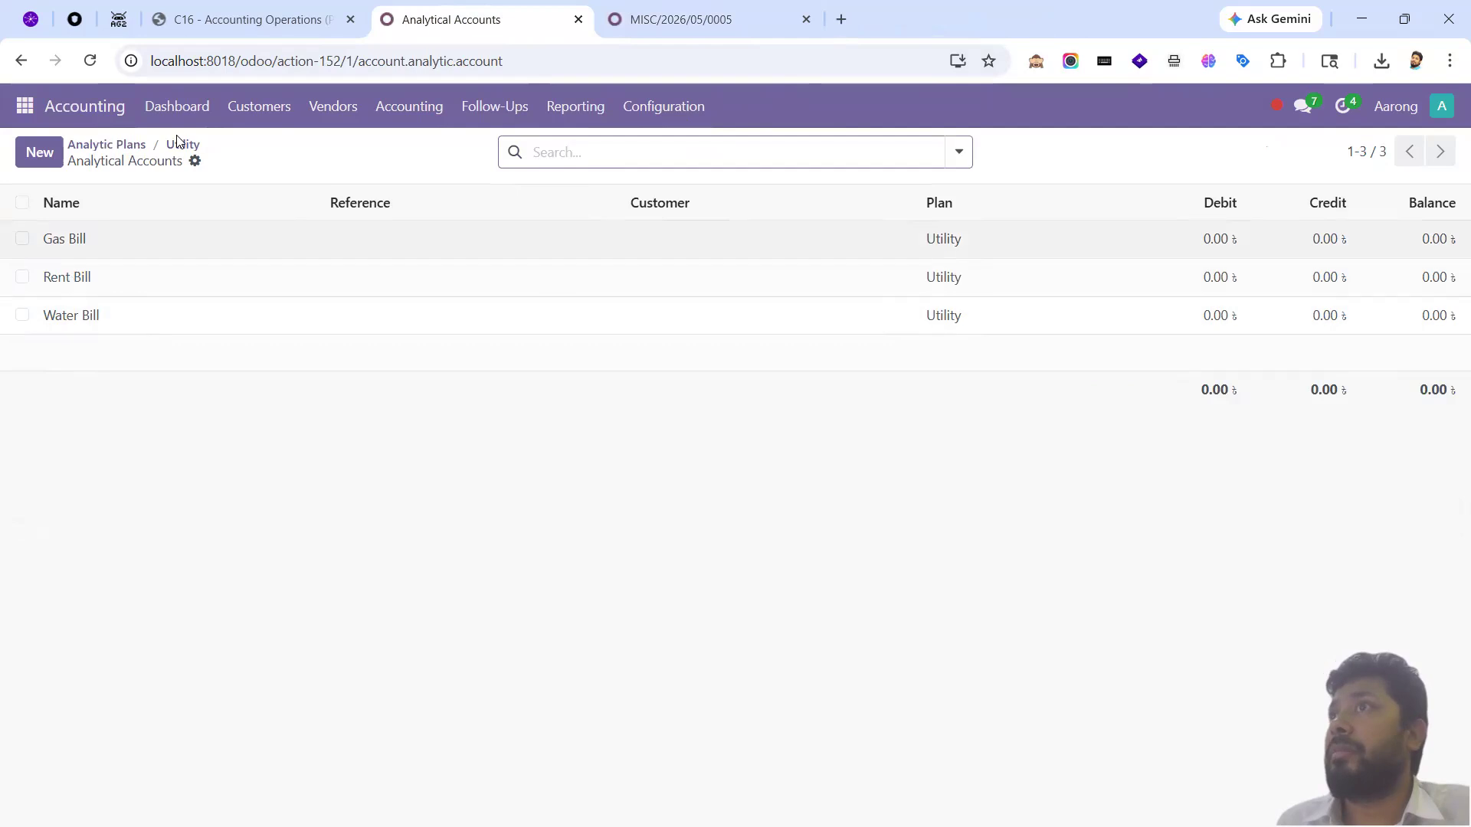
{"action": "left_click", "coordinate": [177, 315]}
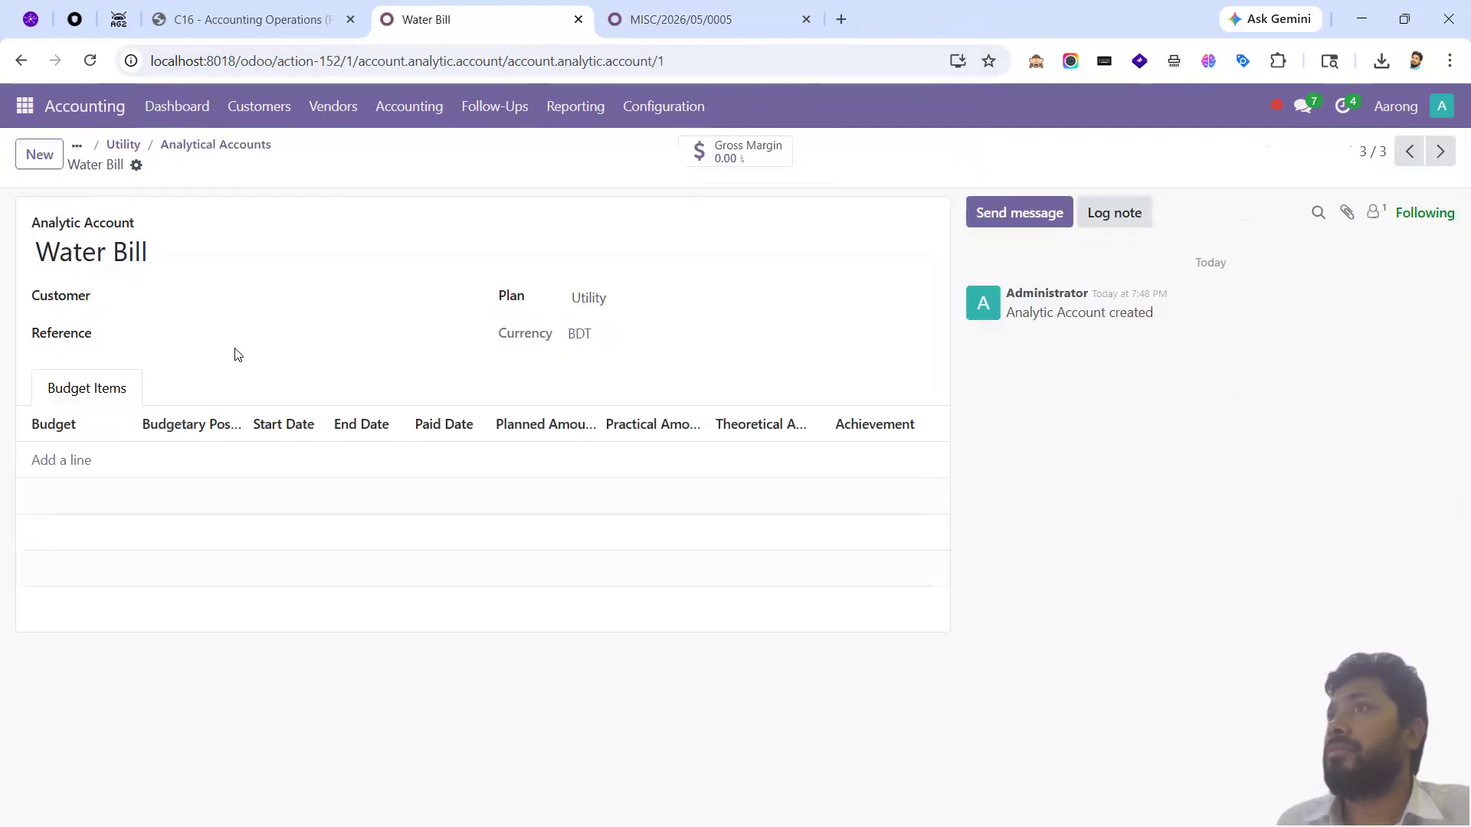
{"action": "left_click", "coordinate": [220, 151]}
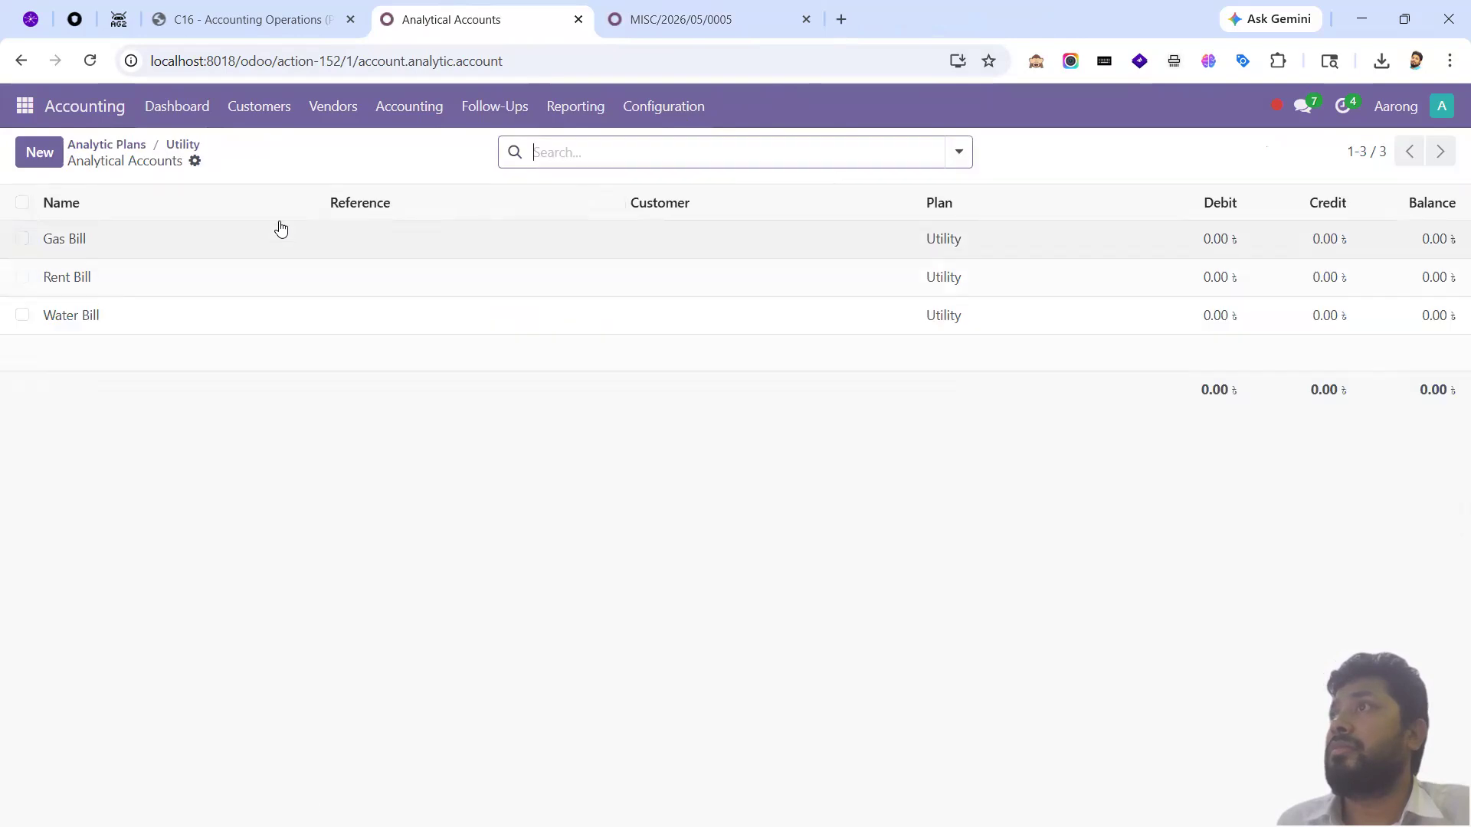
- Reset journal entry MISC/2026/05/0005 to draft and check the Utility plan's analytic accounts before returning to the entry
{"action": "left_click", "coordinate": [668, 23]}
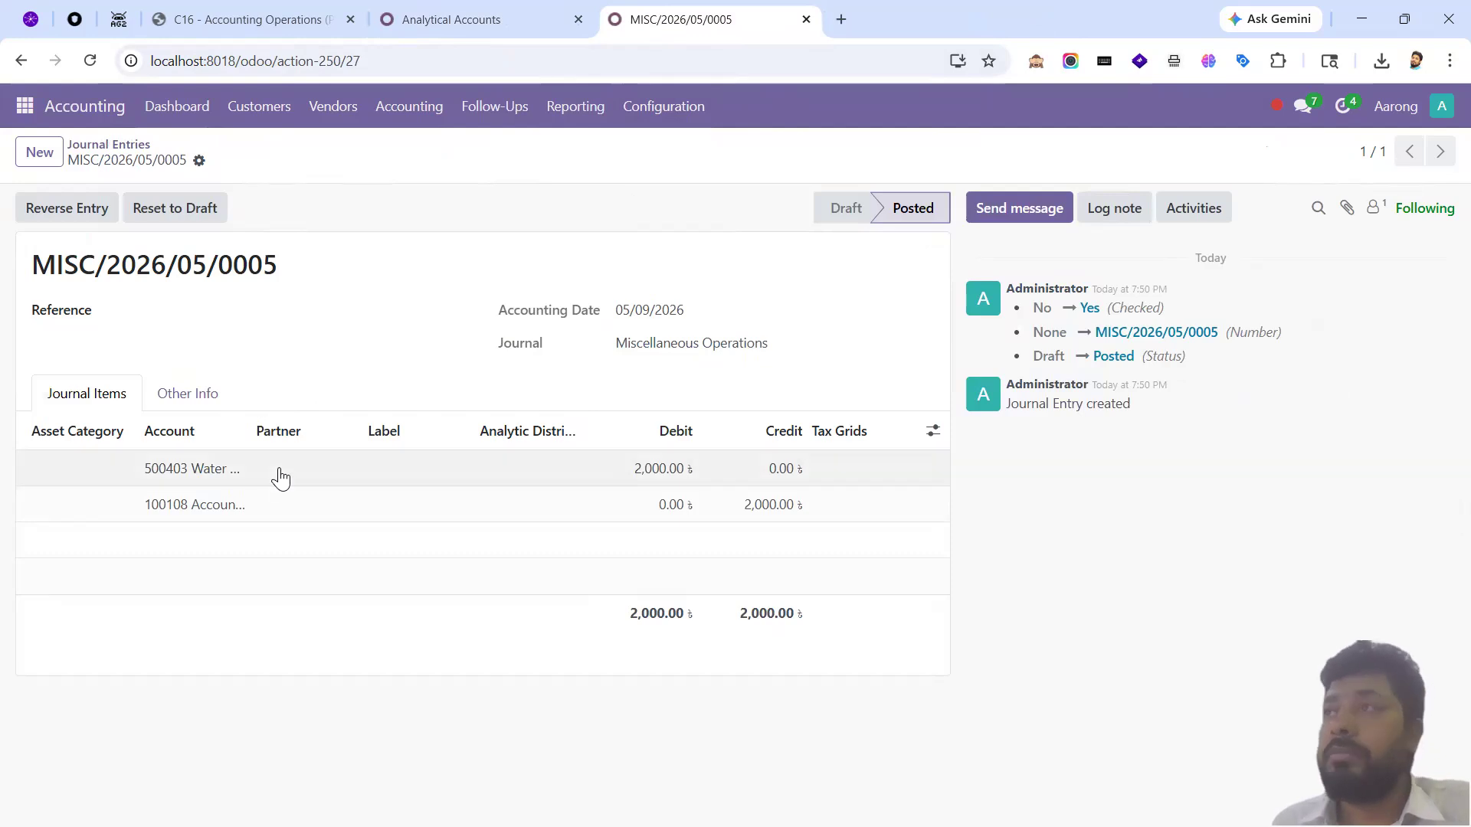
{"action": "left_click", "coordinate": [158, 208]}
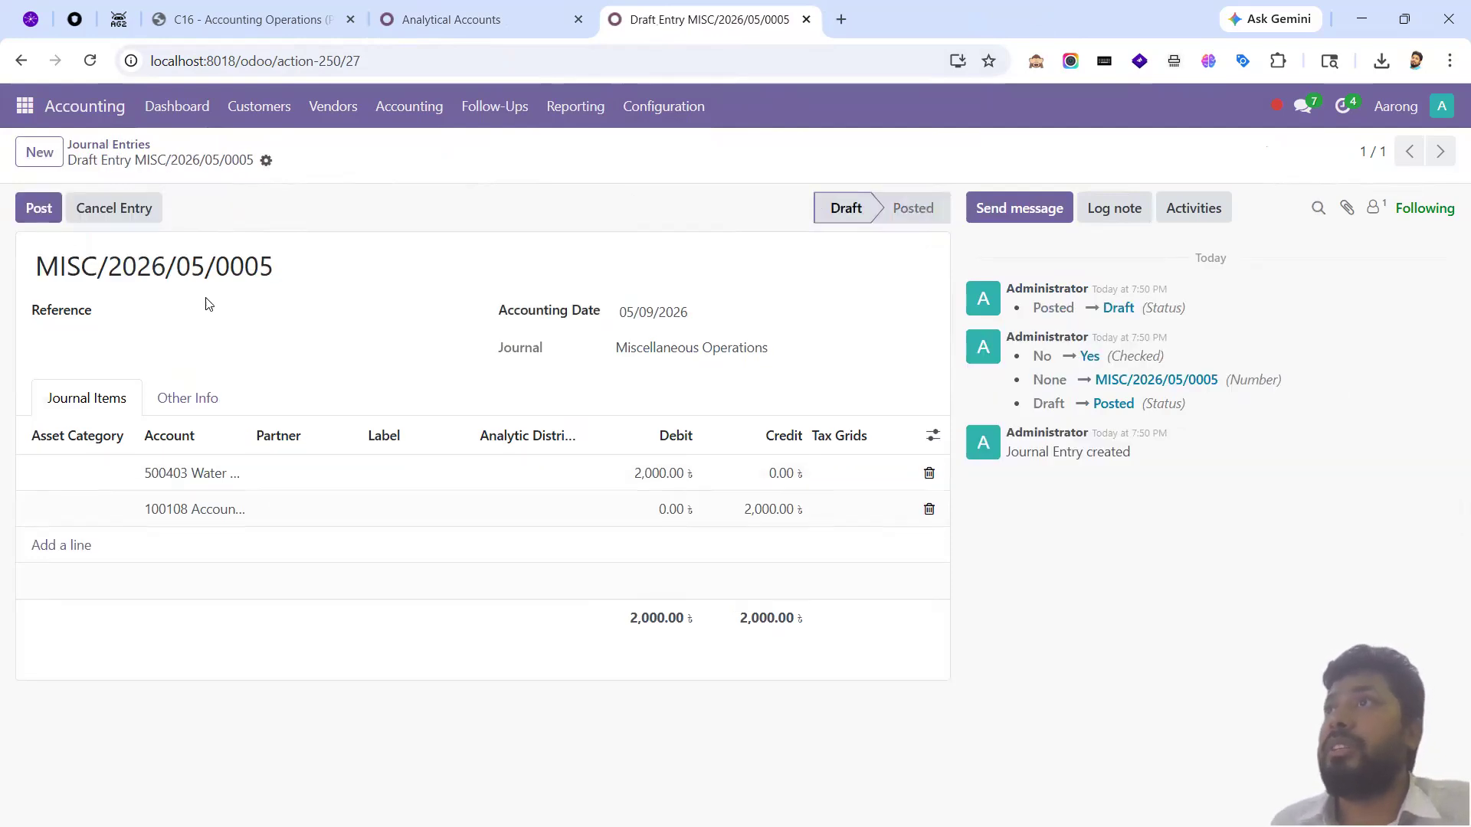
{"action": "left_click", "coordinate": [476, 20]}
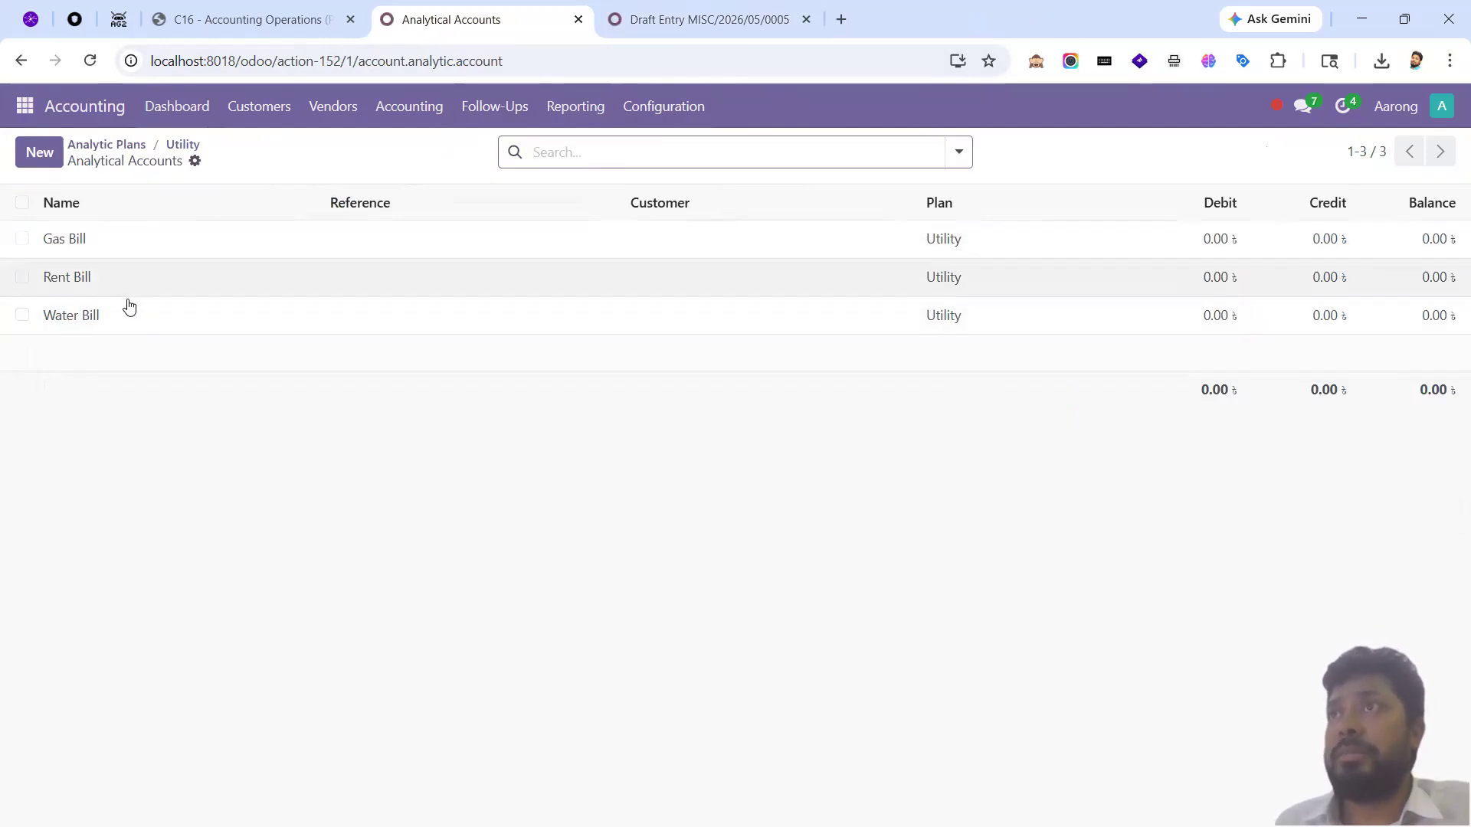
{"action": "left_click", "coordinate": [635, 28]}
{"action": "left_click", "coordinate": [459, 20]}
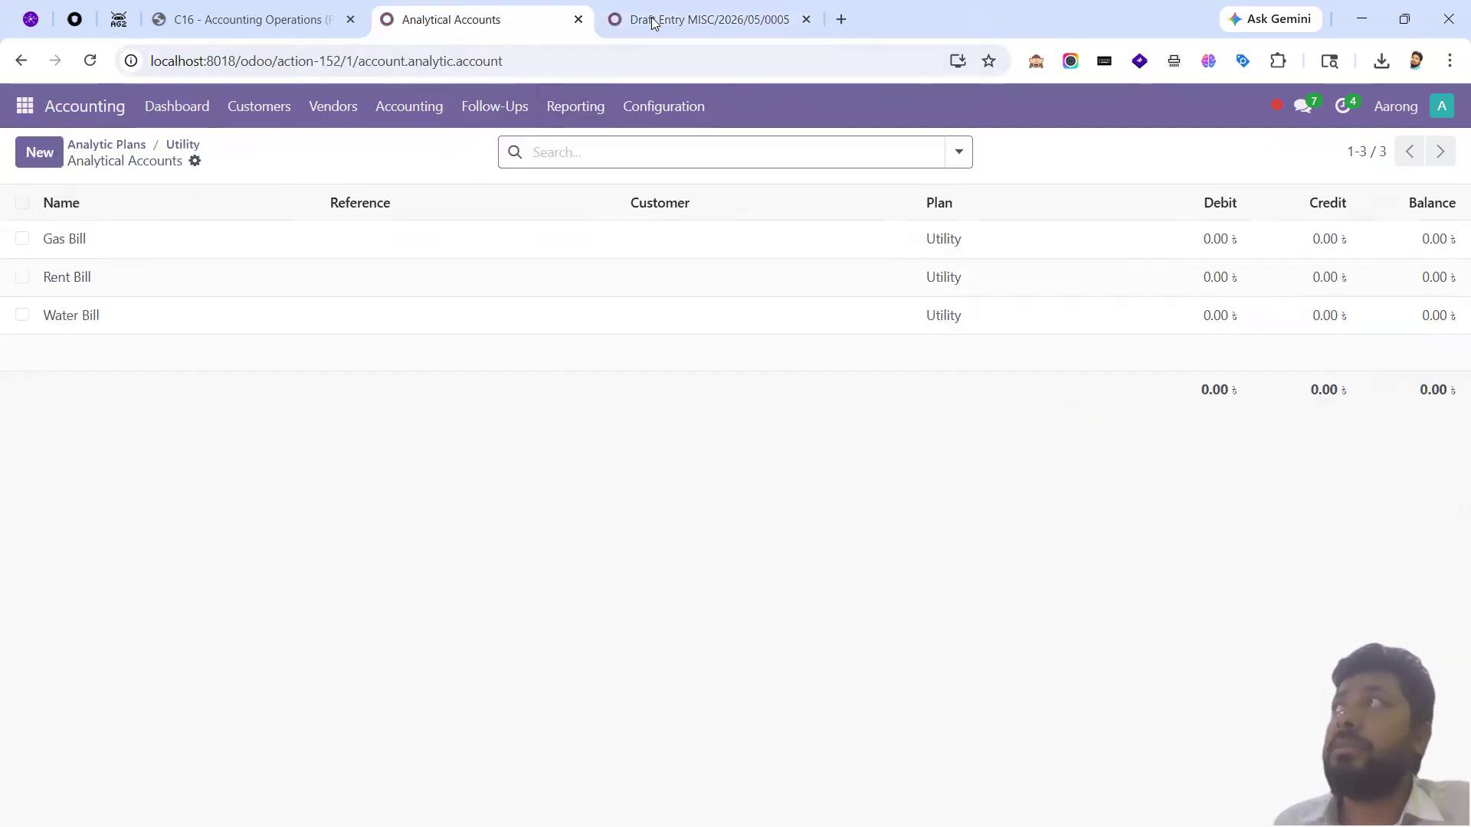
{"action": "left_click", "coordinate": [655, 20]}
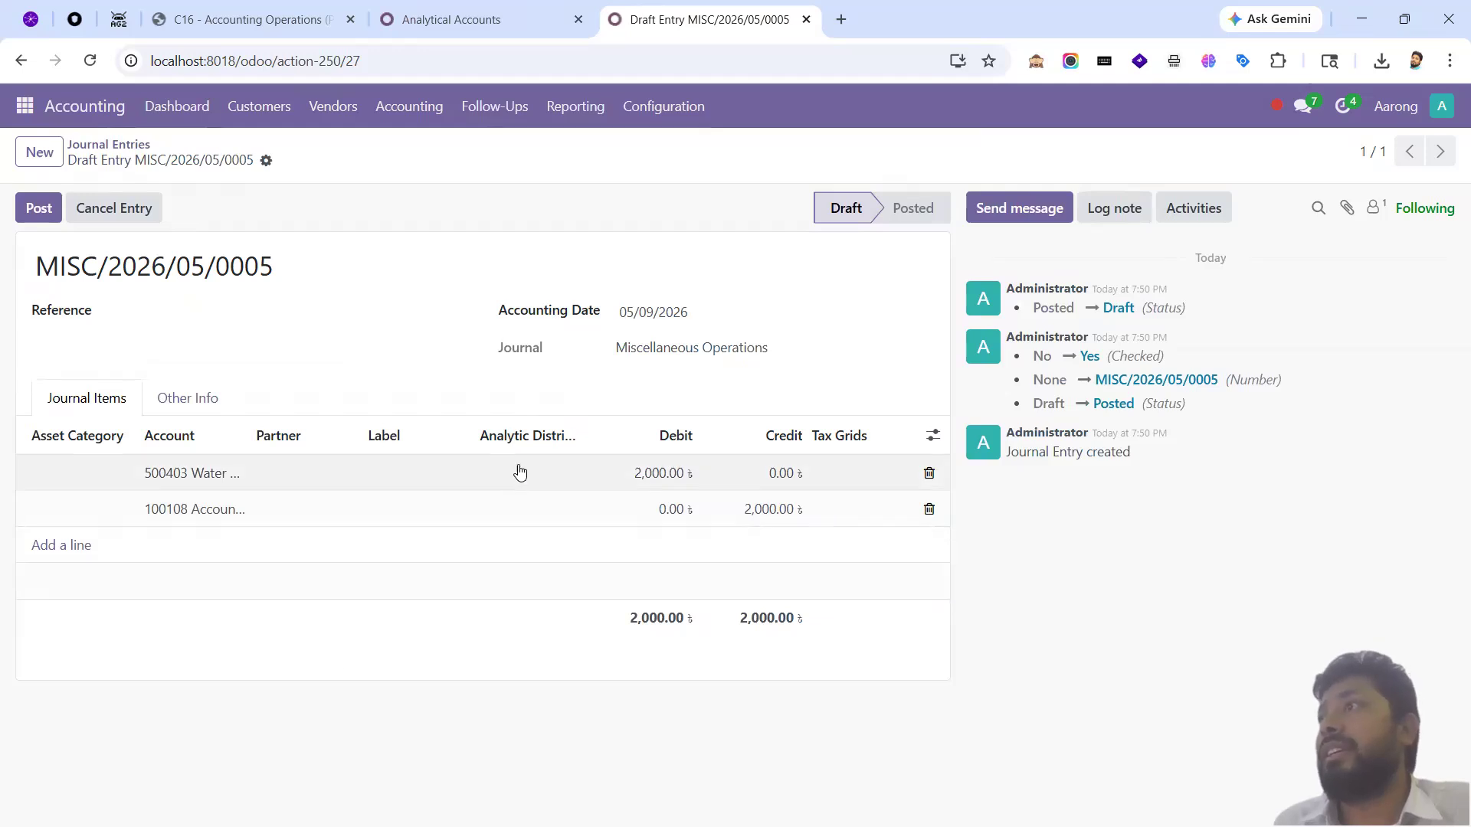
- Assign the 500403 Water & Electricity line 100% to the Water Bill analytic account and post the entry
{"action": "left_click", "coordinate": [515, 471]}
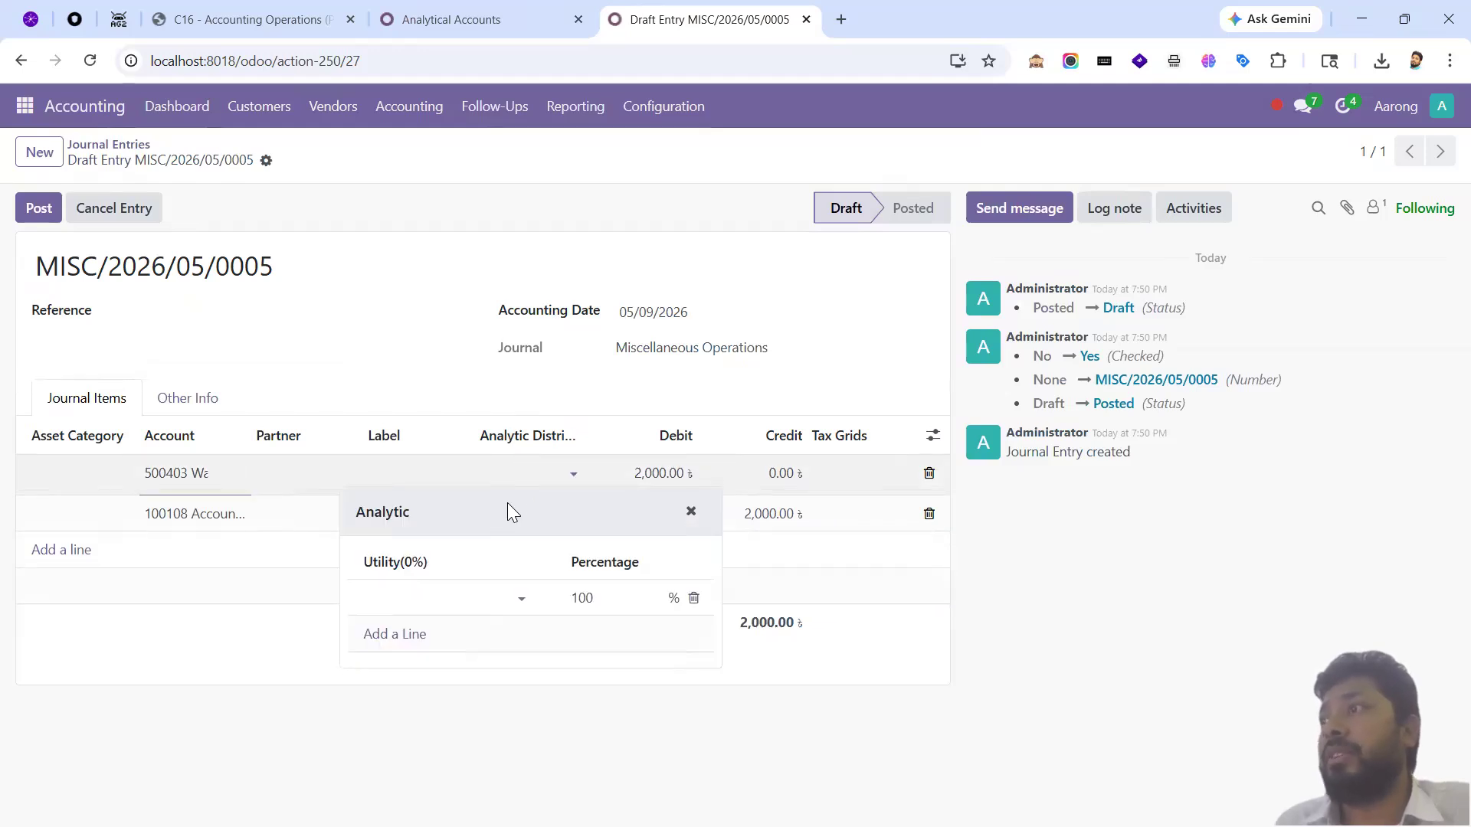
{"action": "left_click", "coordinate": [436, 607]}
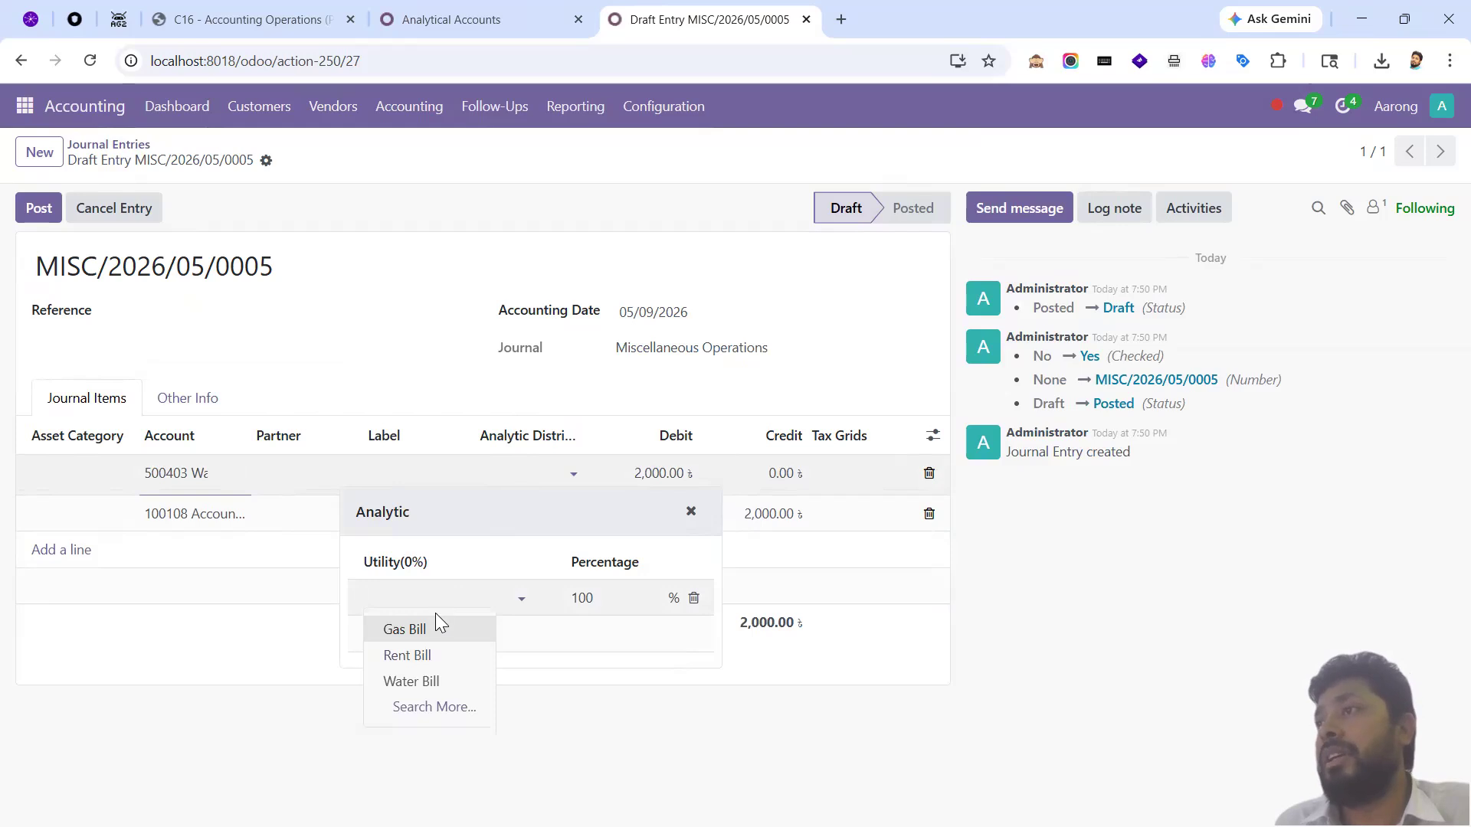
{"action": "left_click", "coordinate": [429, 681]}
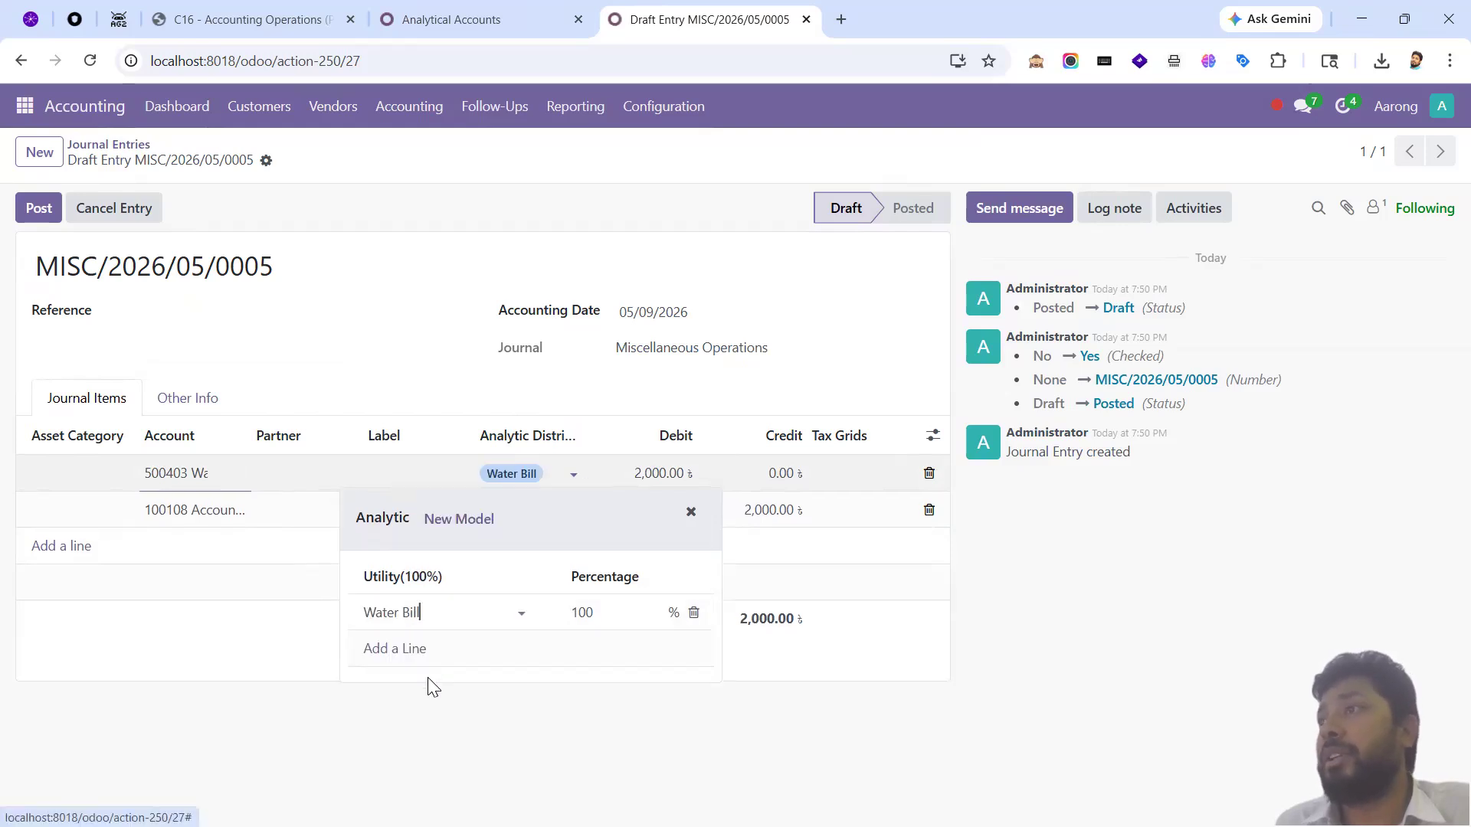
{"action": "left_click", "coordinate": [495, 745]}
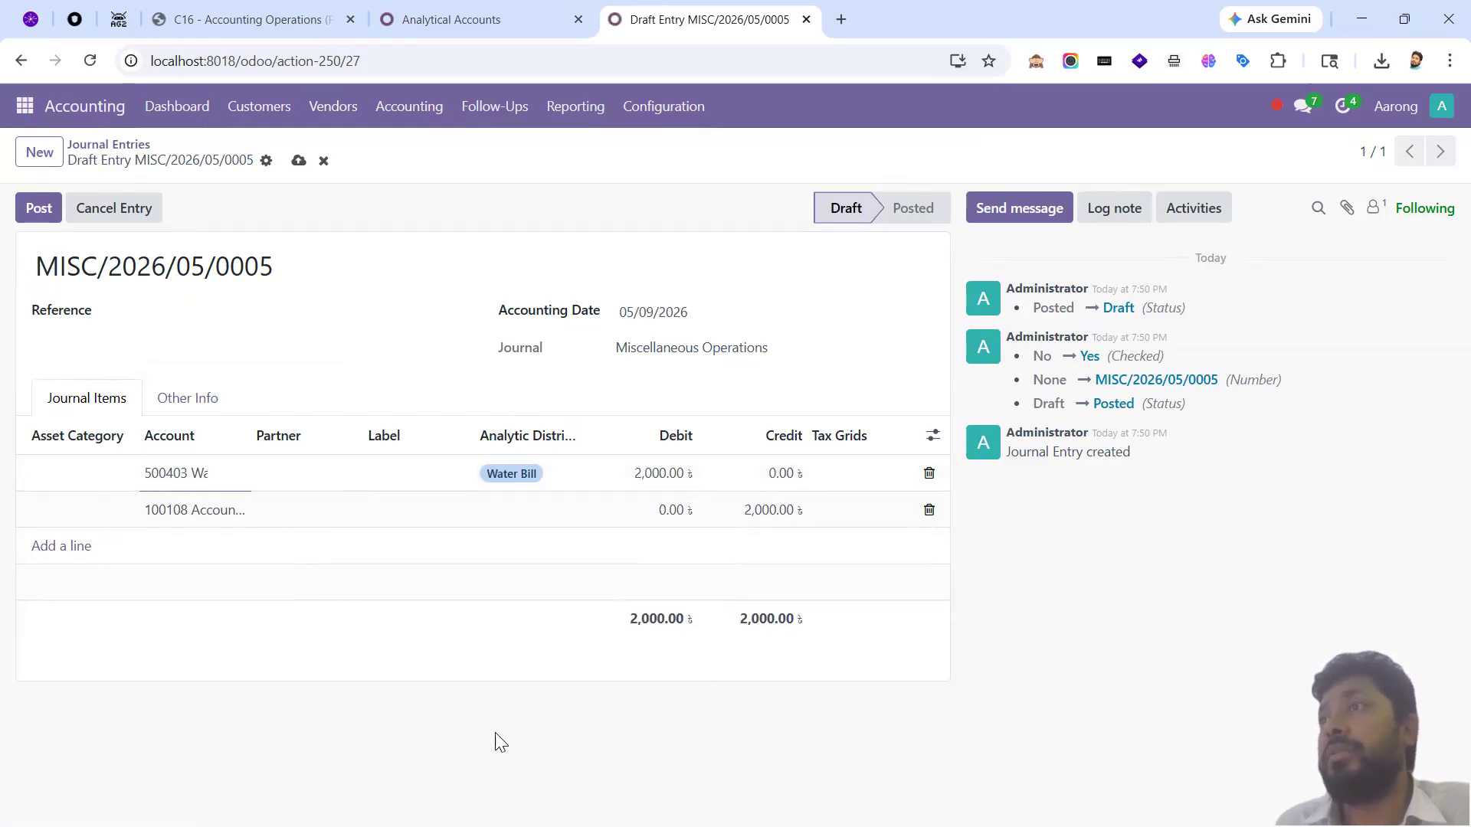
{"action": "left_click", "coordinate": [38, 209]}
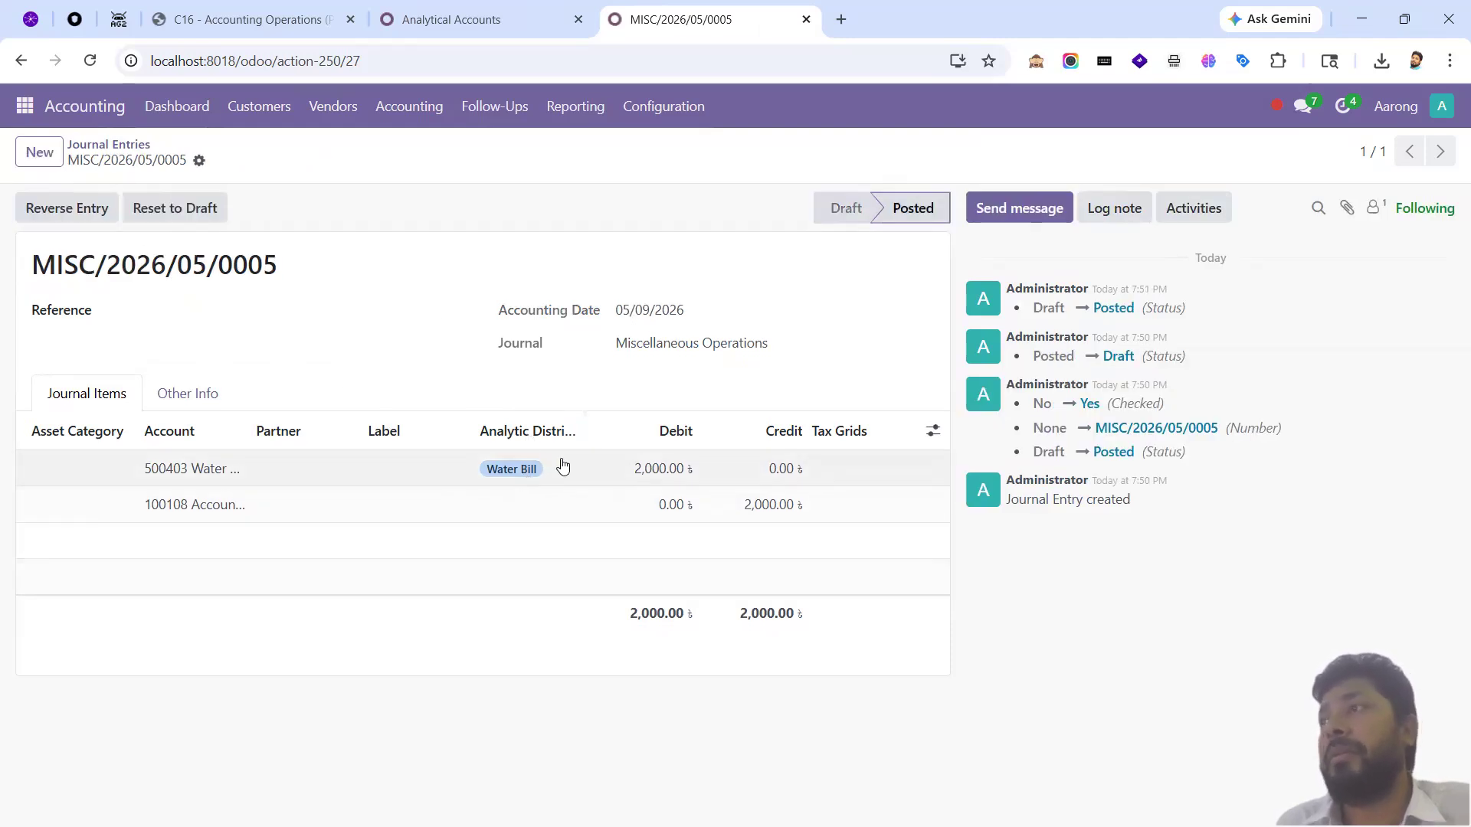
- Reopen the Utility plan's linked analytic accounts to check the Water Bill debit and balance
{"action": "left_click", "coordinate": [451, 17]}
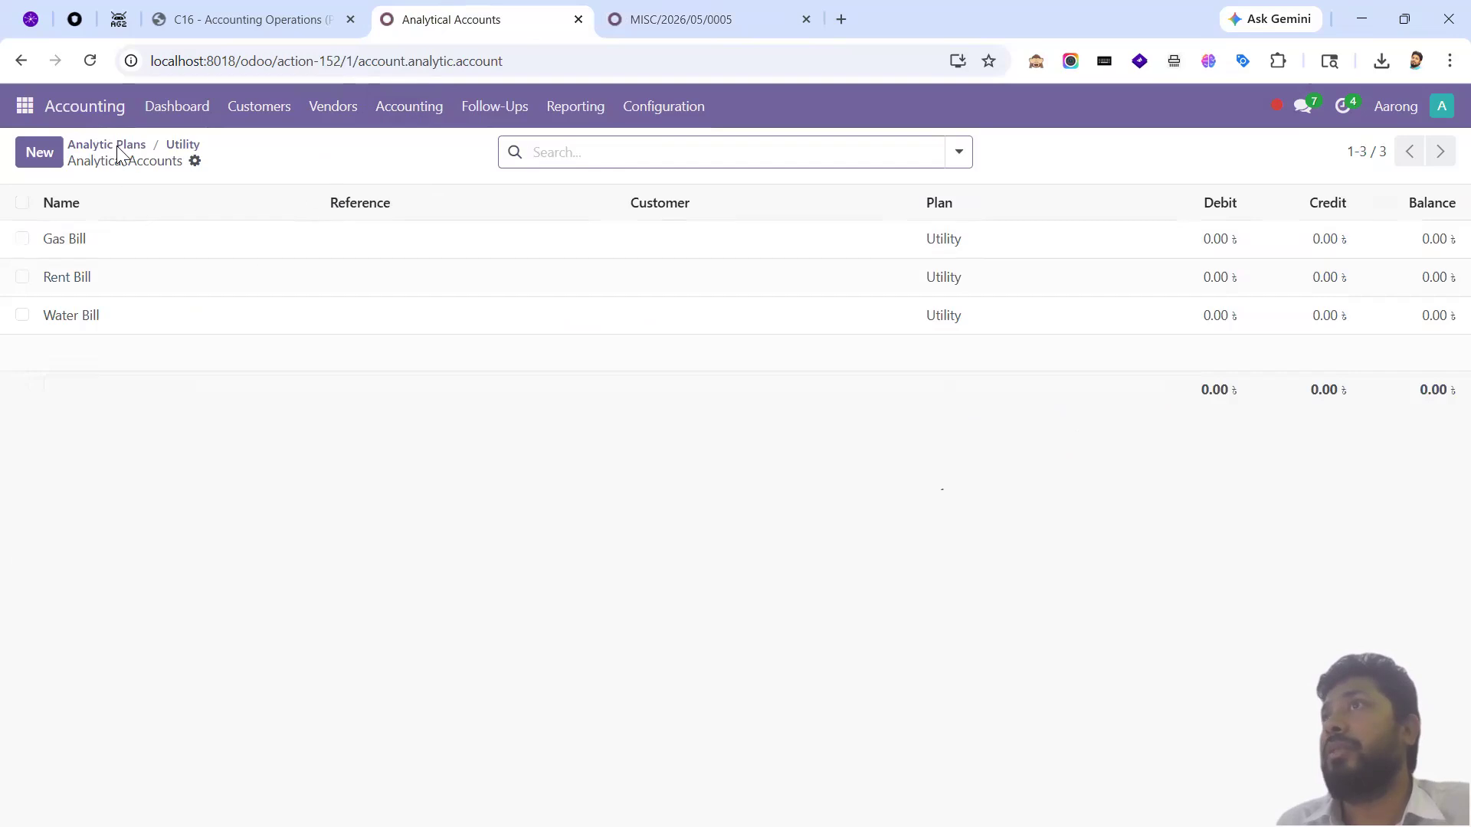
{"action": "left_click", "coordinate": [131, 144]}
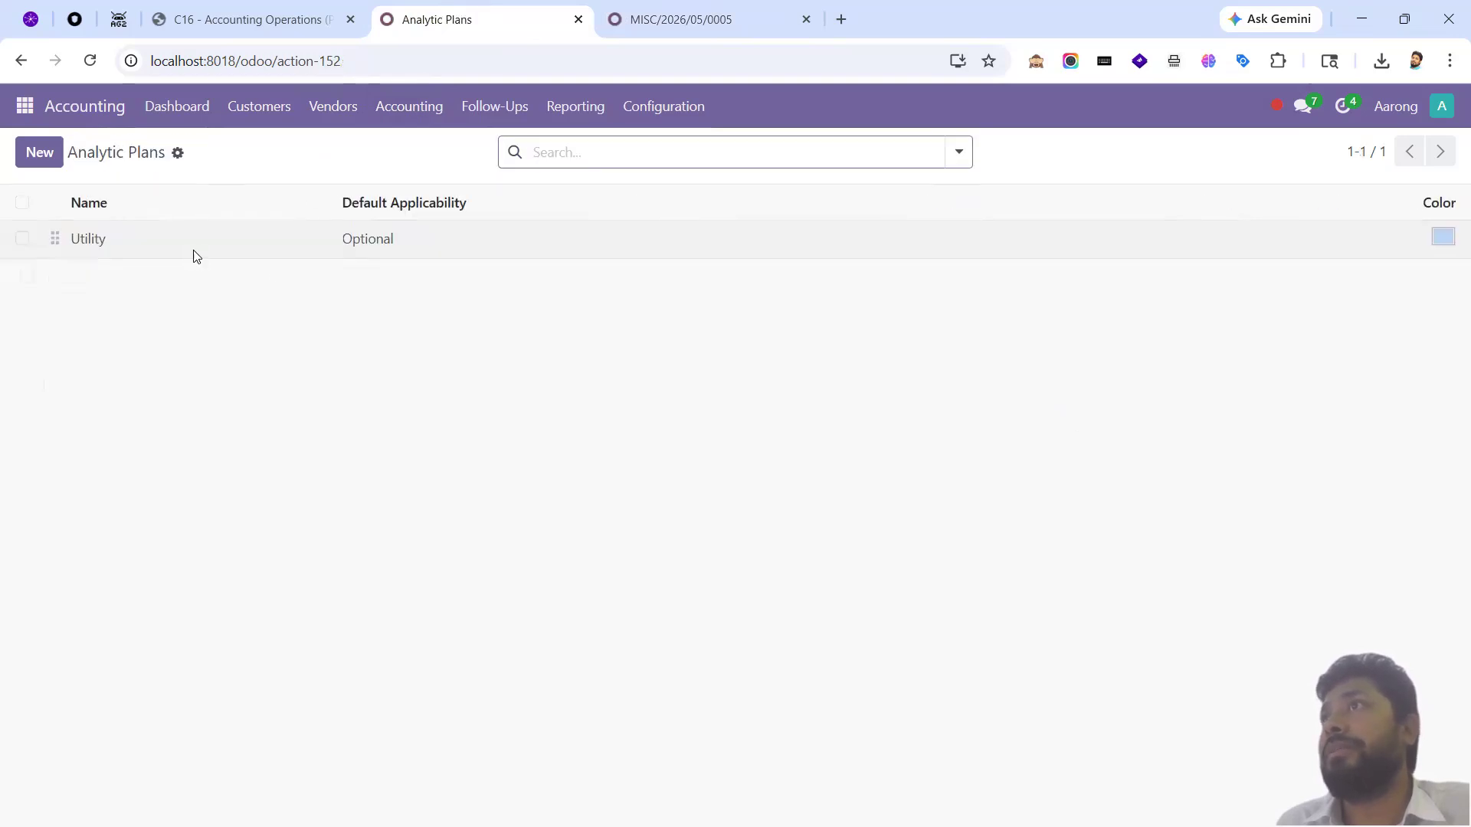
{"action": "left_click", "coordinate": [193, 249]}
{"action": "left_click", "coordinate": [804, 164]}
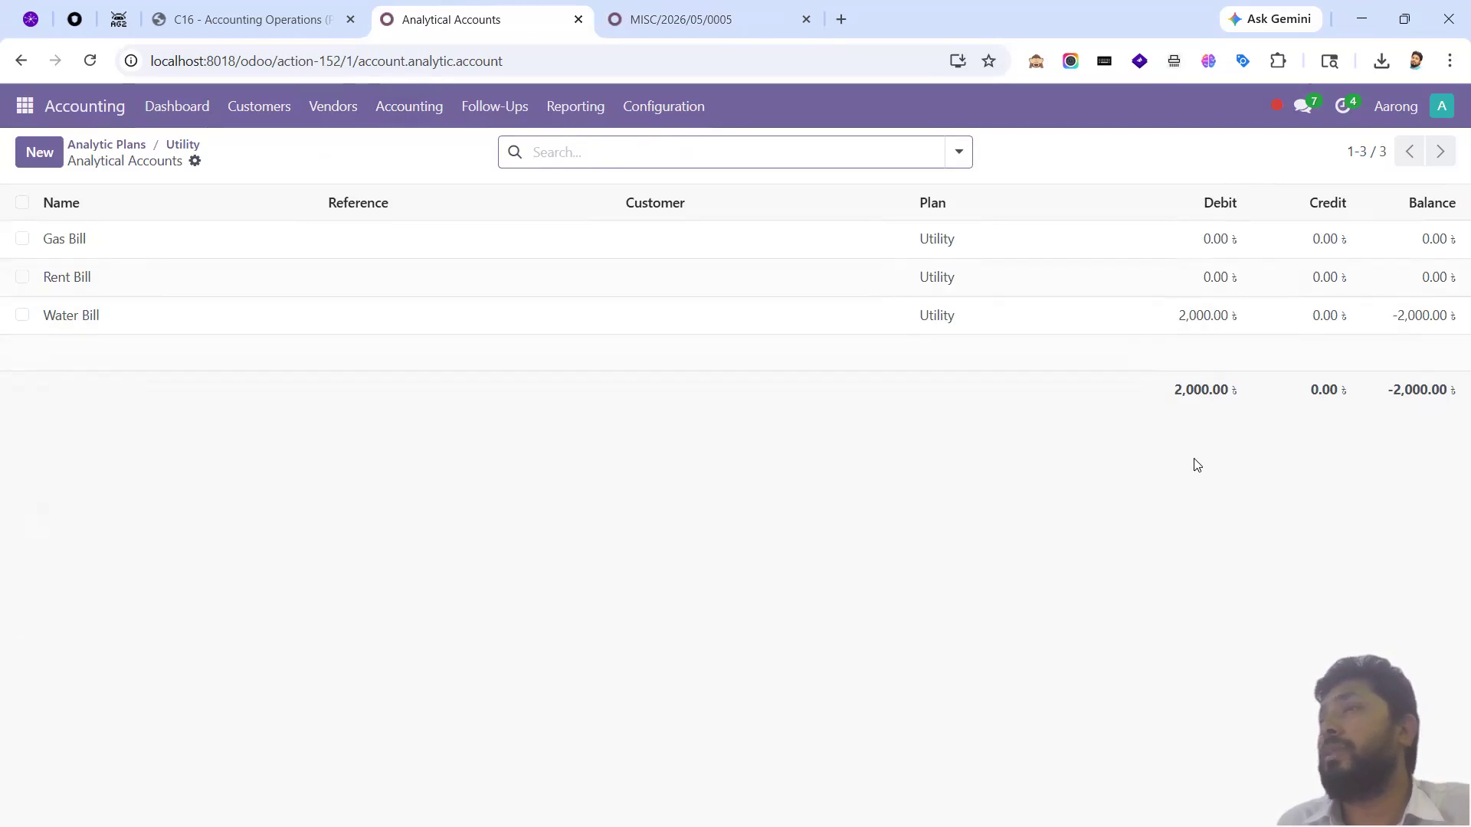
- Start a new journal entry with an item line and try to find a gas account for it
{"action": "left_click", "coordinate": [712, 15]}
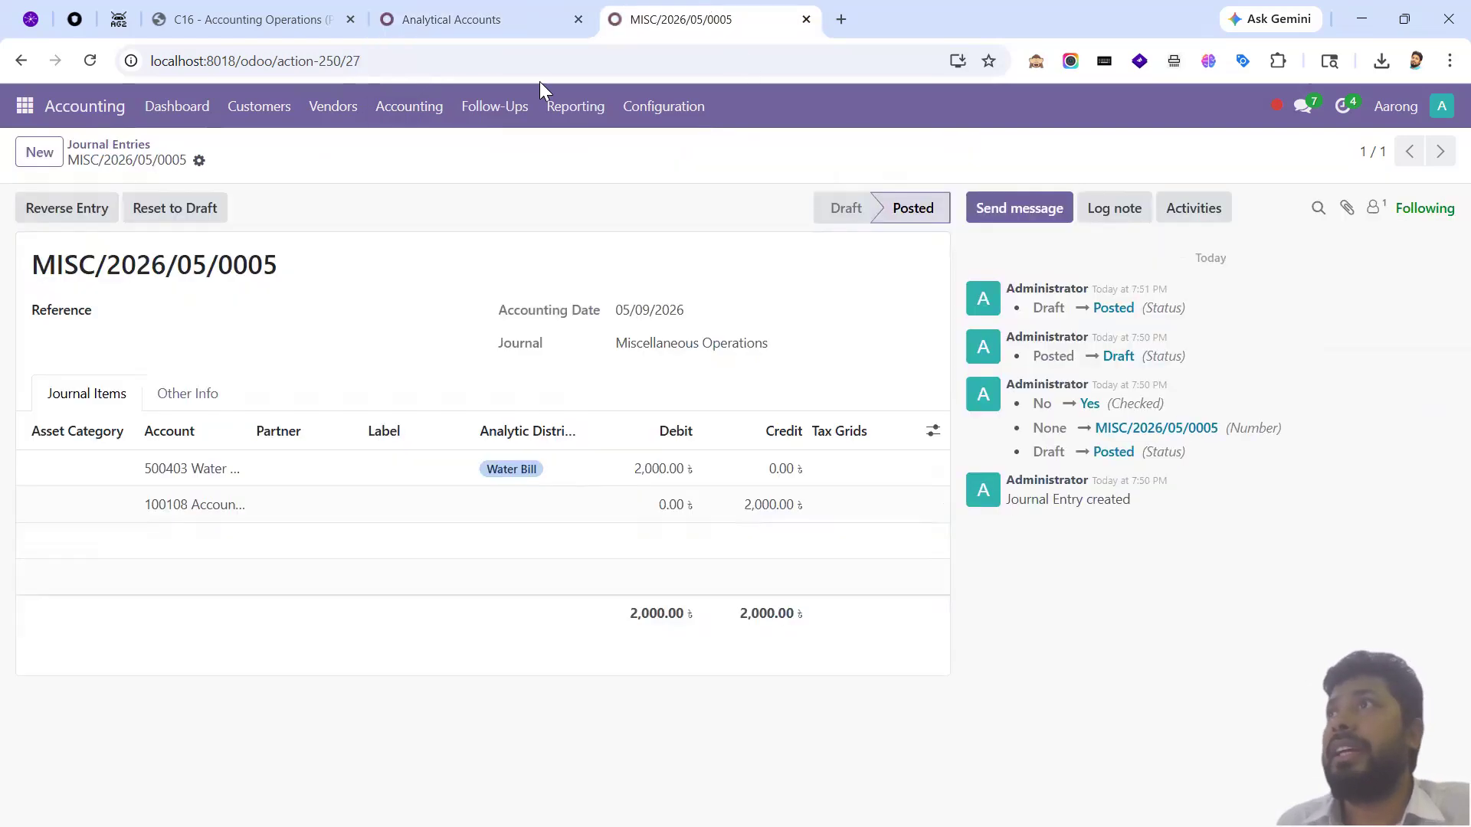
{"action": "left_click", "coordinate": [71, 146]}
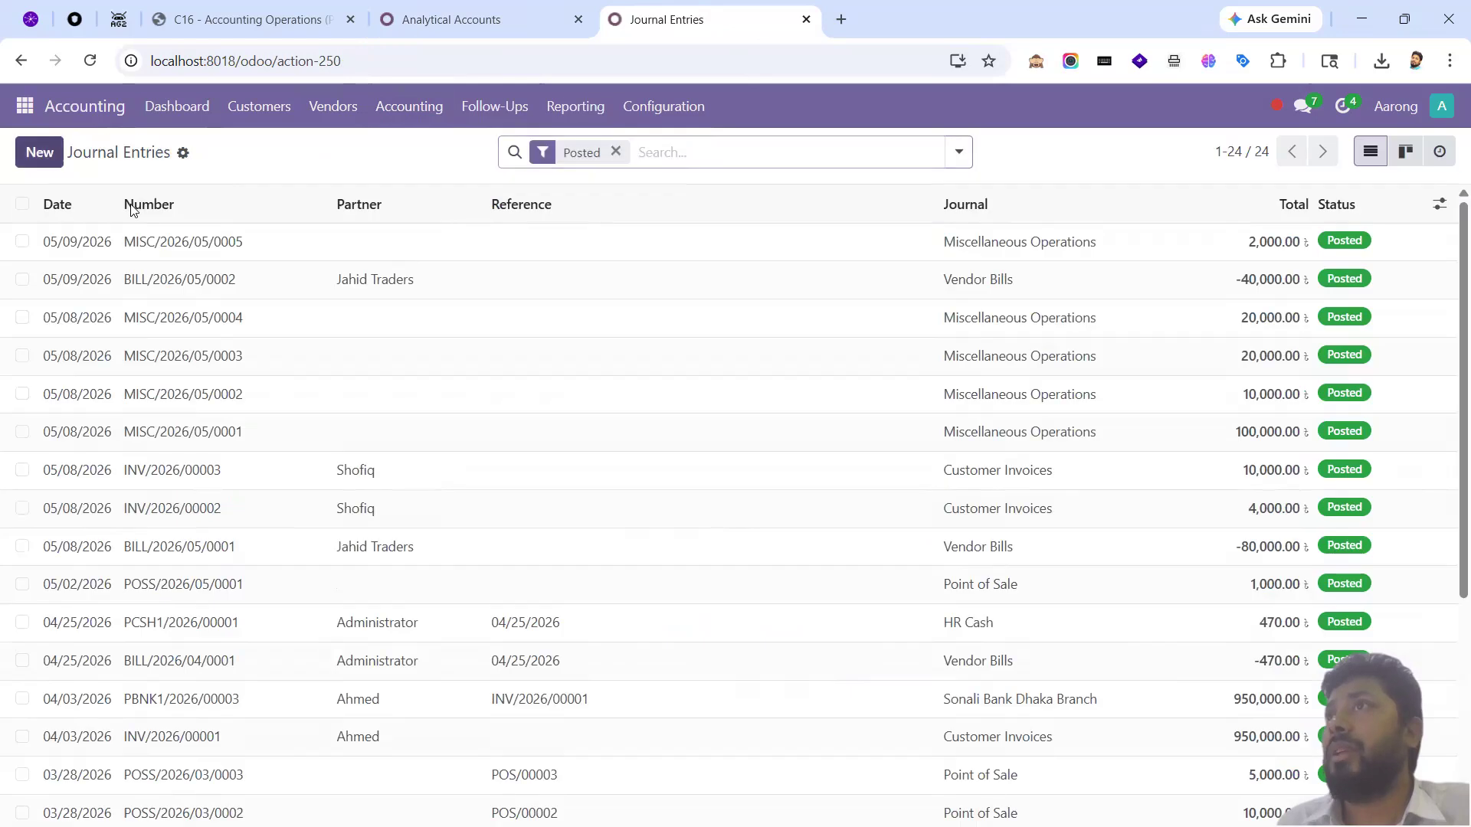
{"action": "left_click", "coordinate": [39, 149]}
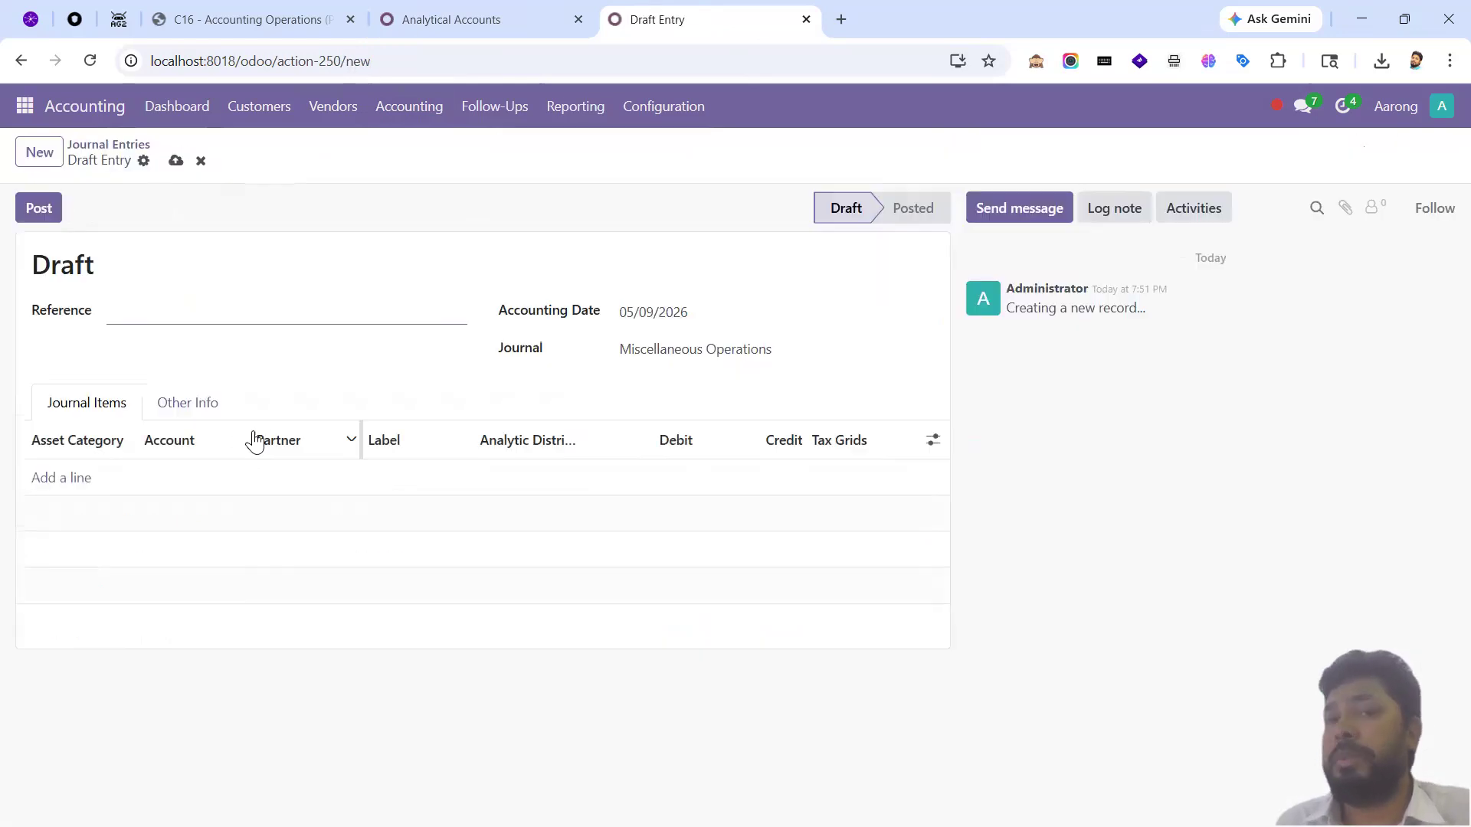
{"action": "left_click", "coordinate": [73, 479]}
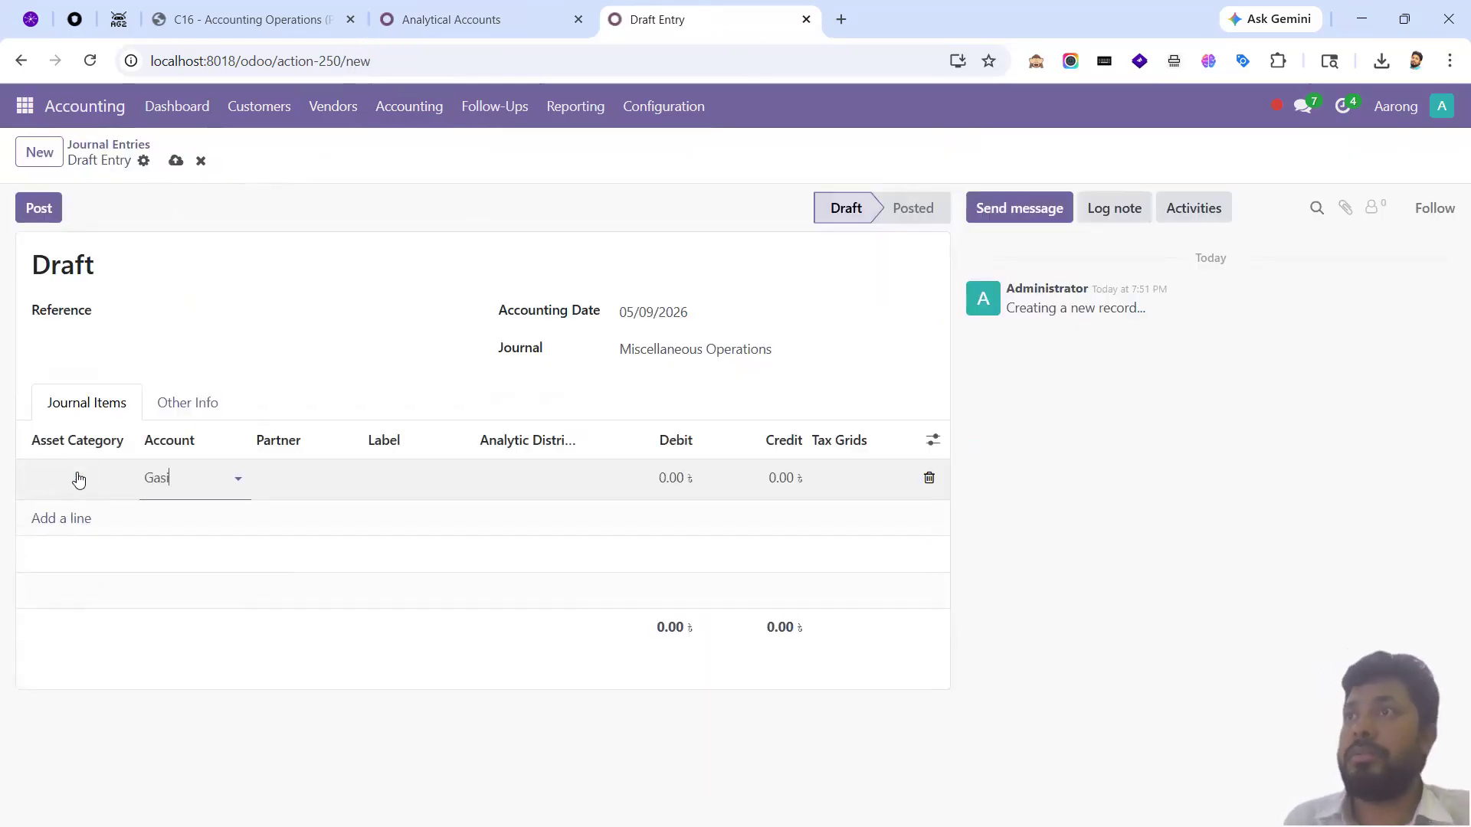
{"action": "type", "text": "Gasi"}
{"action": "key", "text": "BackSpace"}
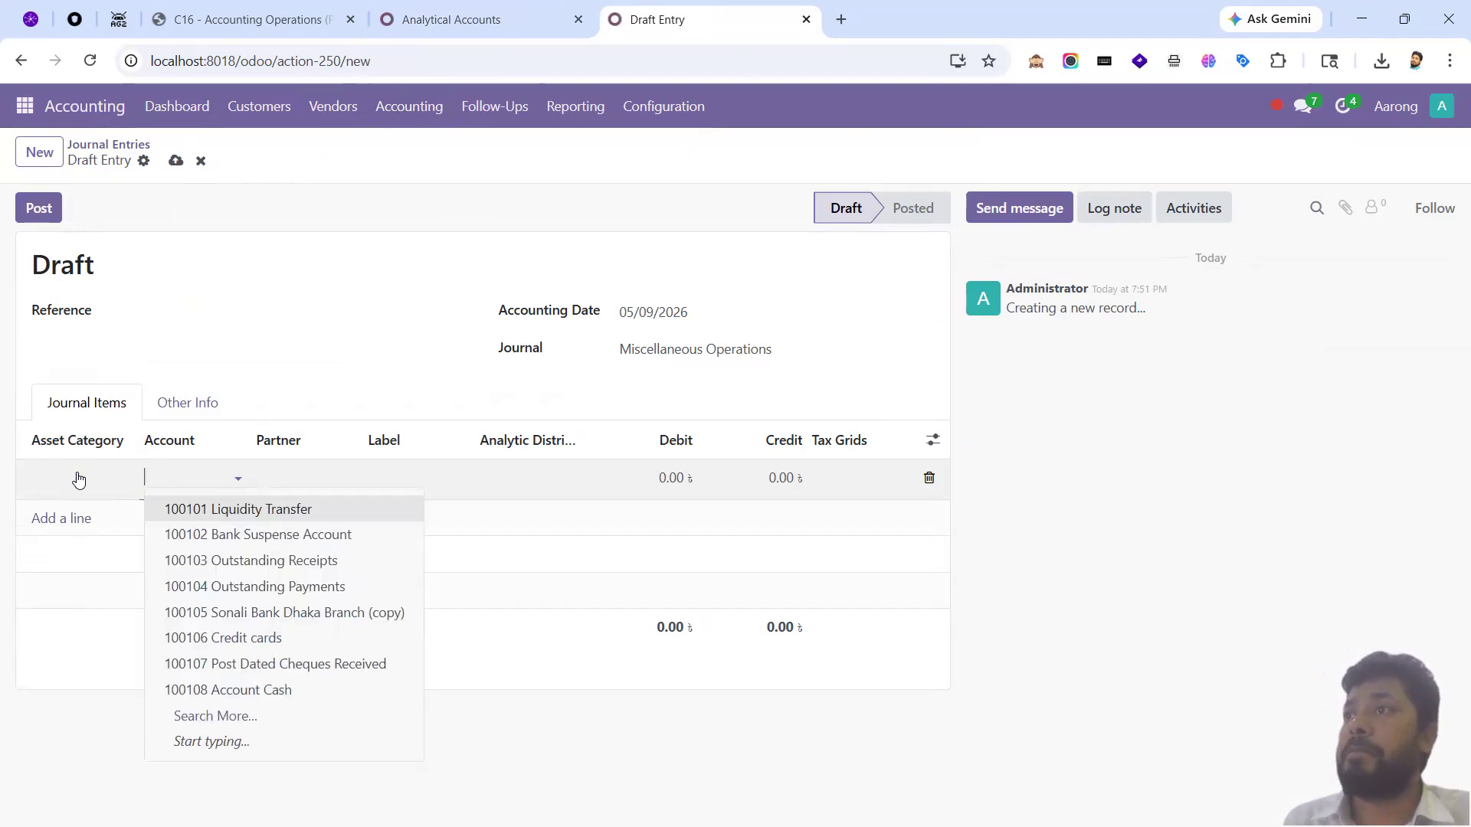
- Search the accounts for "expense" and set the line's account to 500200 Expense Clearing Account
{"action": "type", "text": "E"}
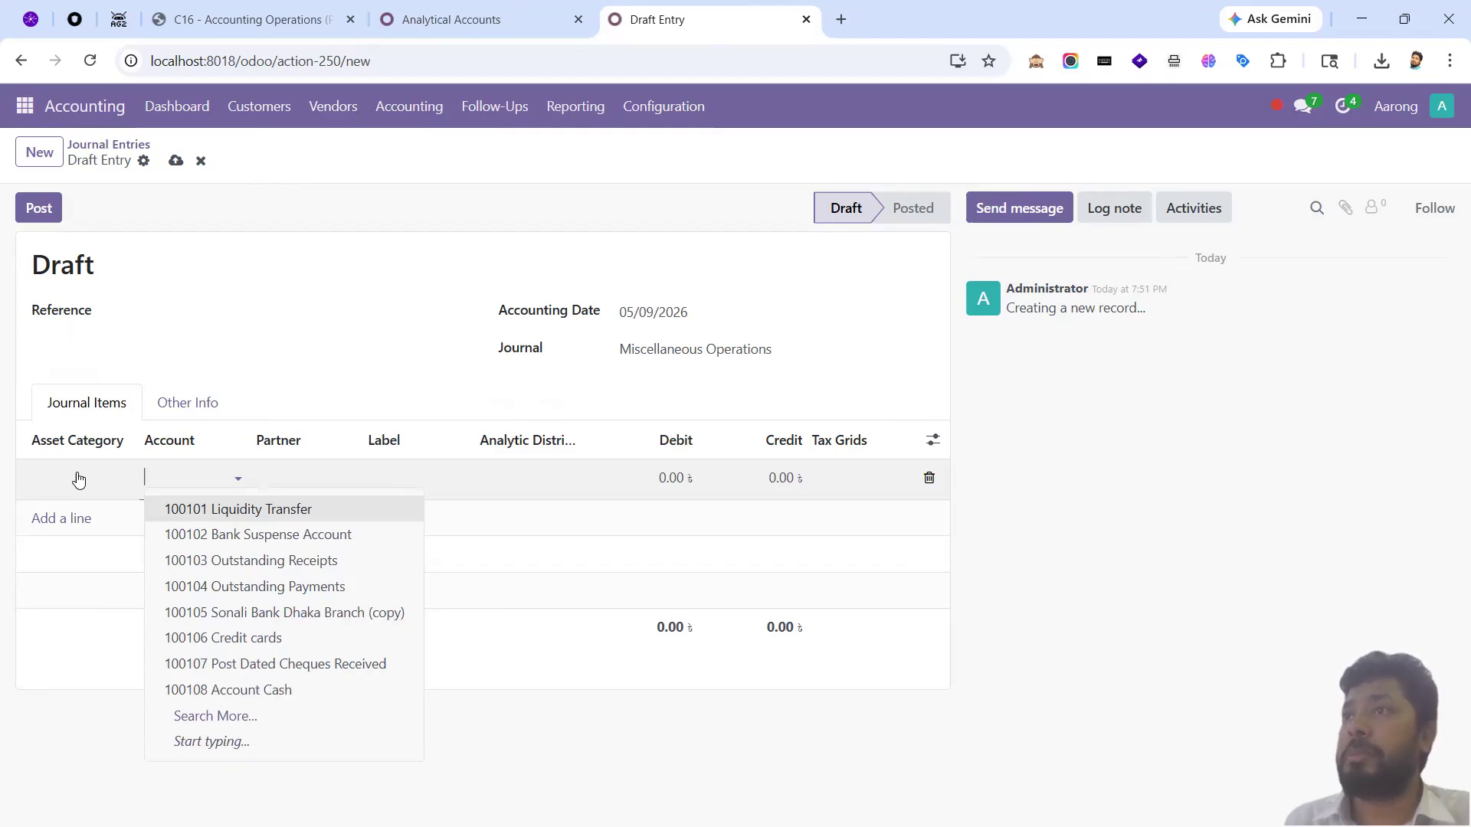
{"action": "type", "text": "Exp"}
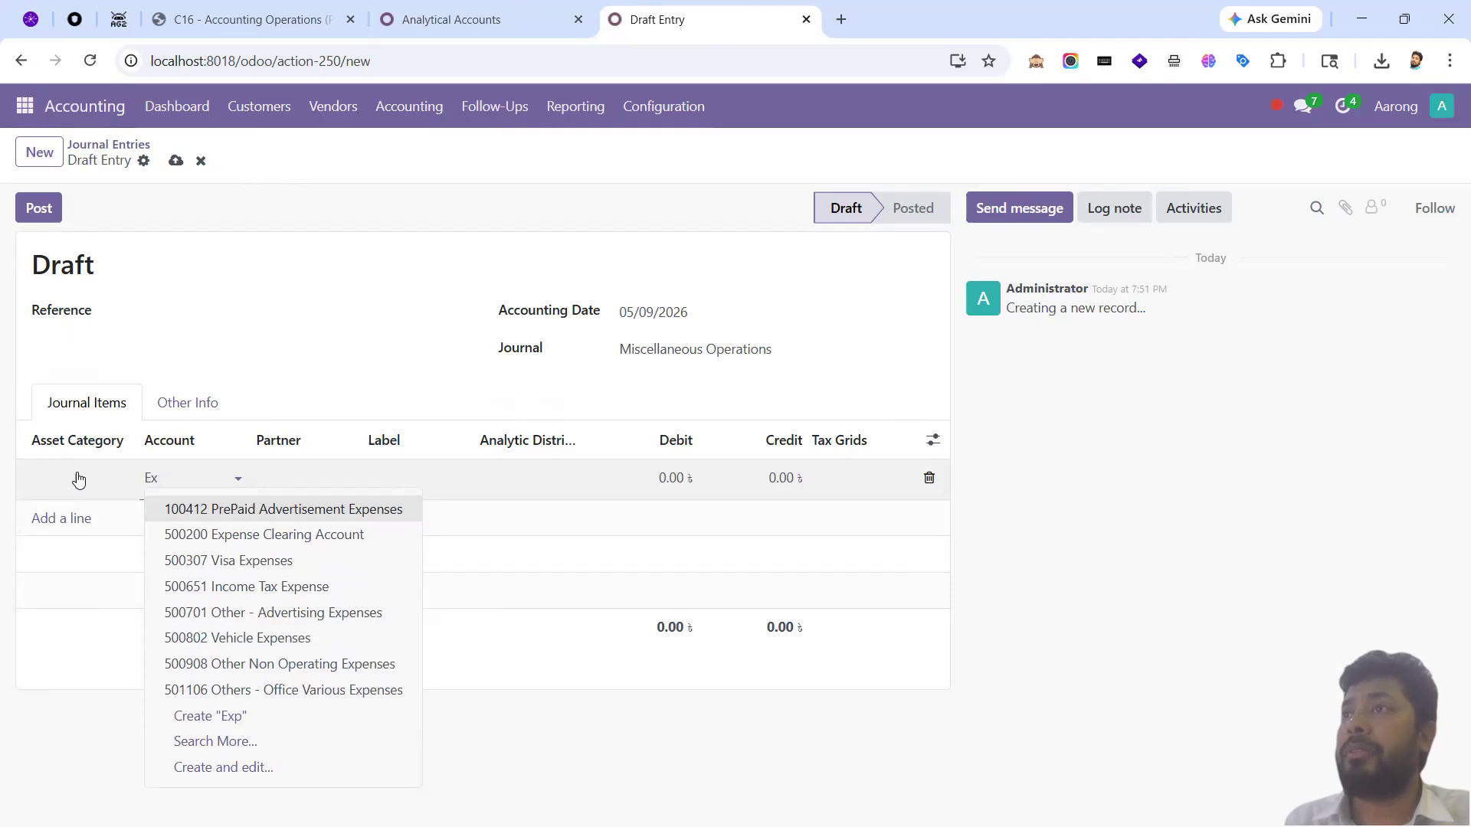
{"action": "key", "text": "BackSpace"}
{"action": "key", "text": "BackSpace"}
{"action": "type", "text": "ex"}
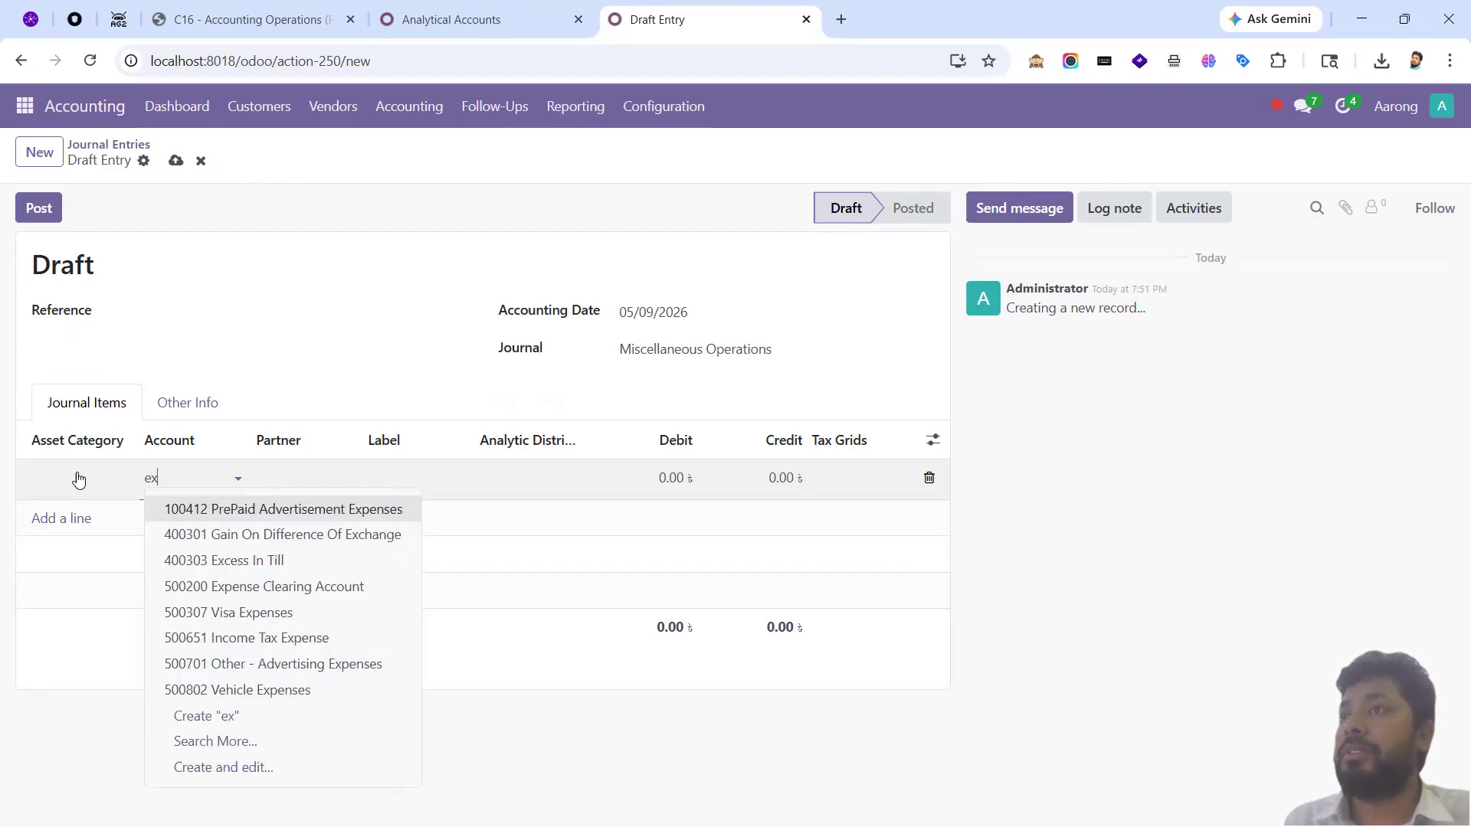
{"action": "type", "text": "xpe"}
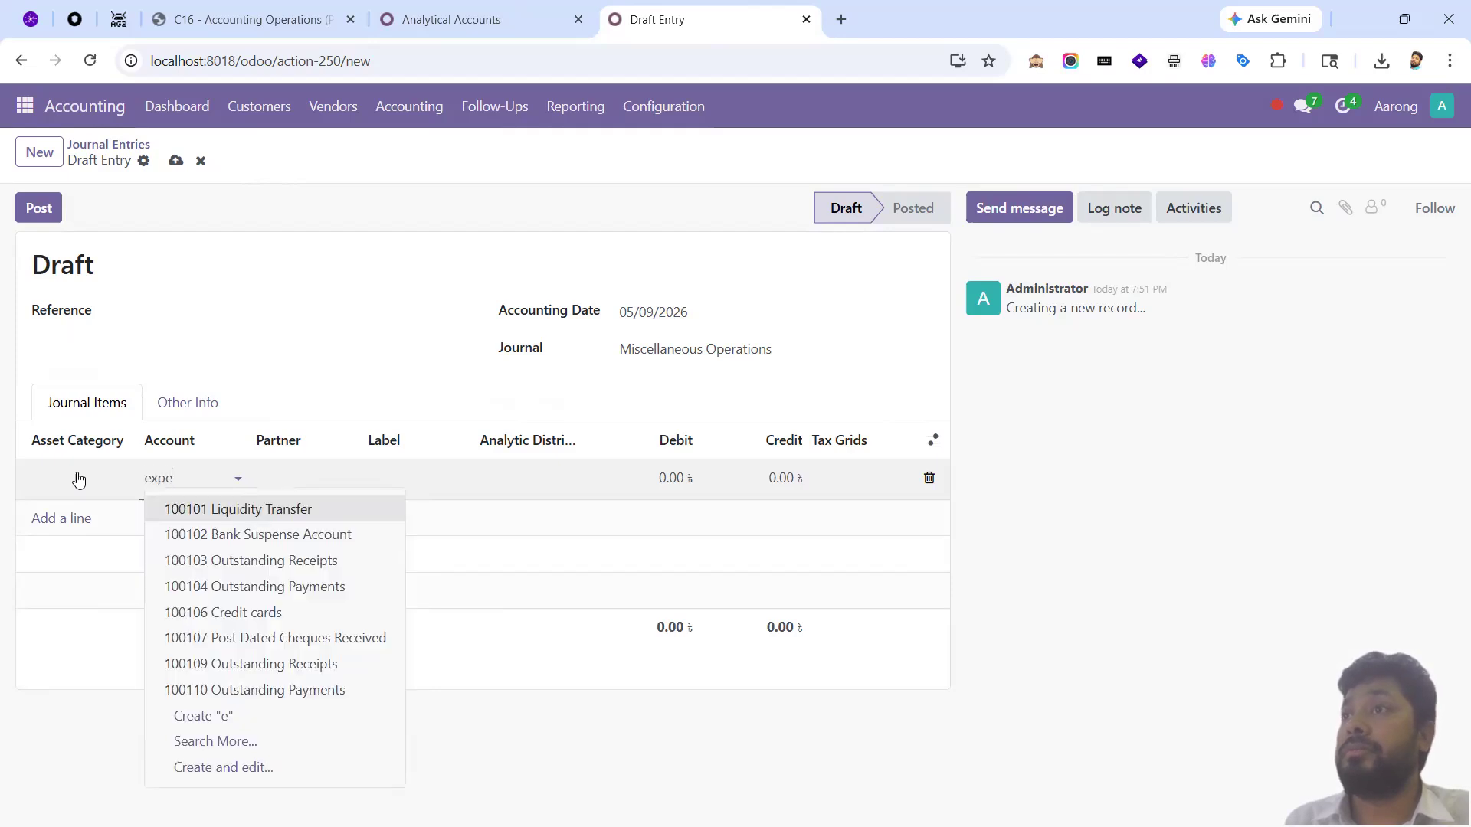
{"action": "key", "text": "Down"}
{"action": "key", "text": "Down"}
{"action": "key", "text": "Down"}
{"action": "key", "text": "Down"}
{"action": "key", "text": "Down"}
{"action": "key", "text": "Down"}
{"action": "key", "text": "Down"}
{"action": "key", "text": "Down"}
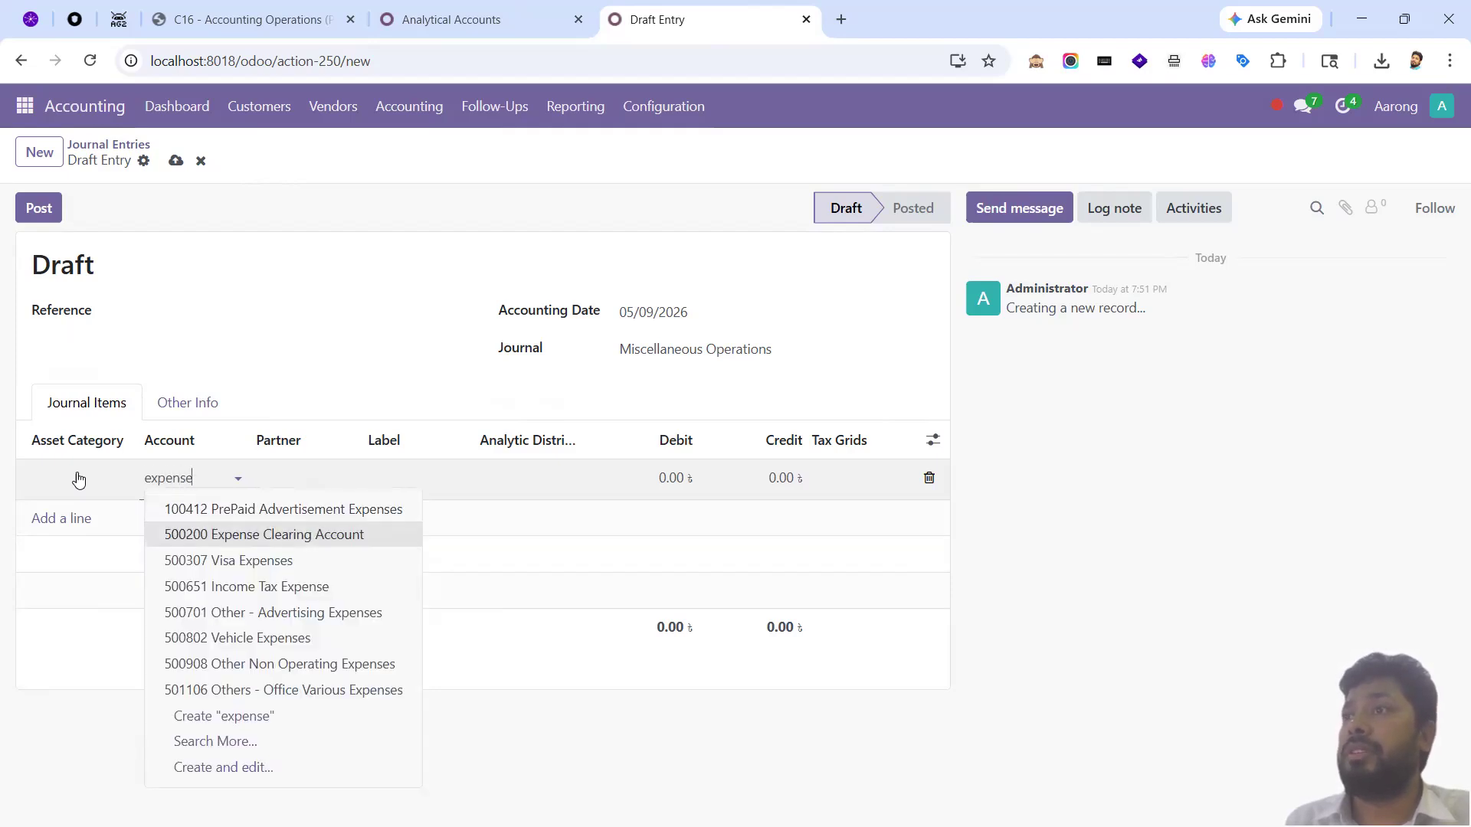
{"action": "key", "text": "Down"}
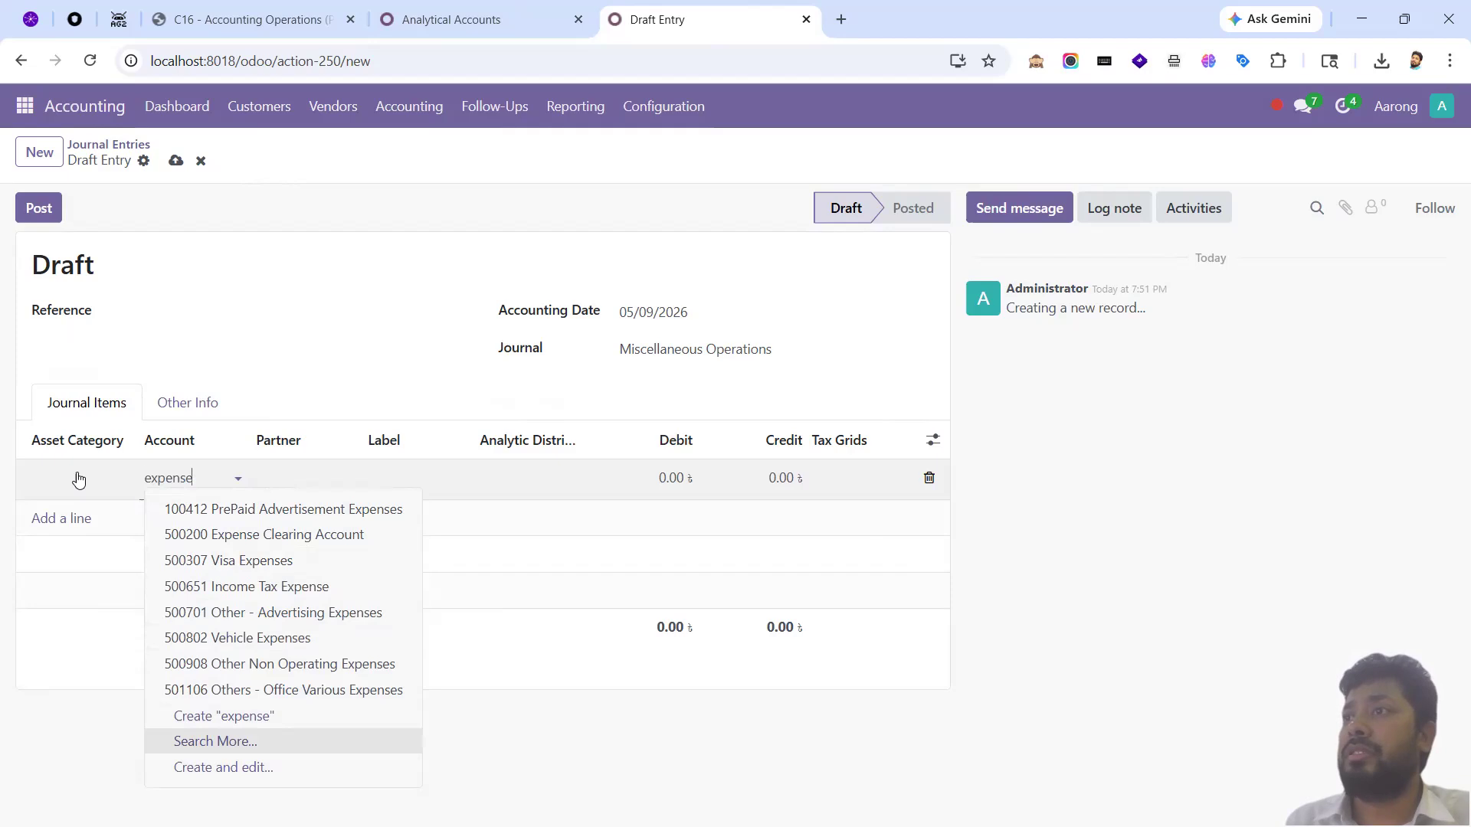
{"action": "key", "text": "Return"}
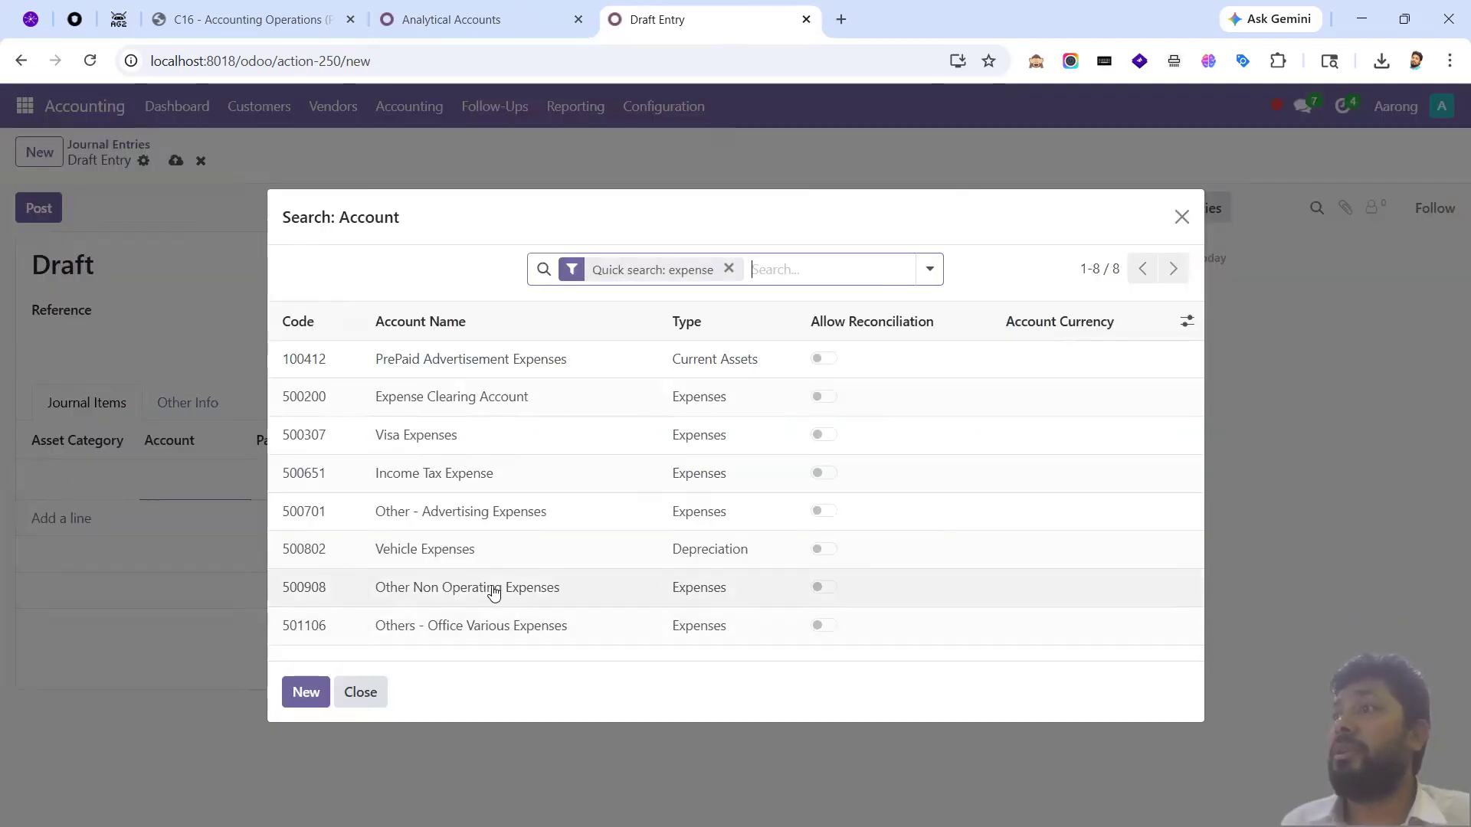
{"action": "left_click", "coordinate": [460, 406]}
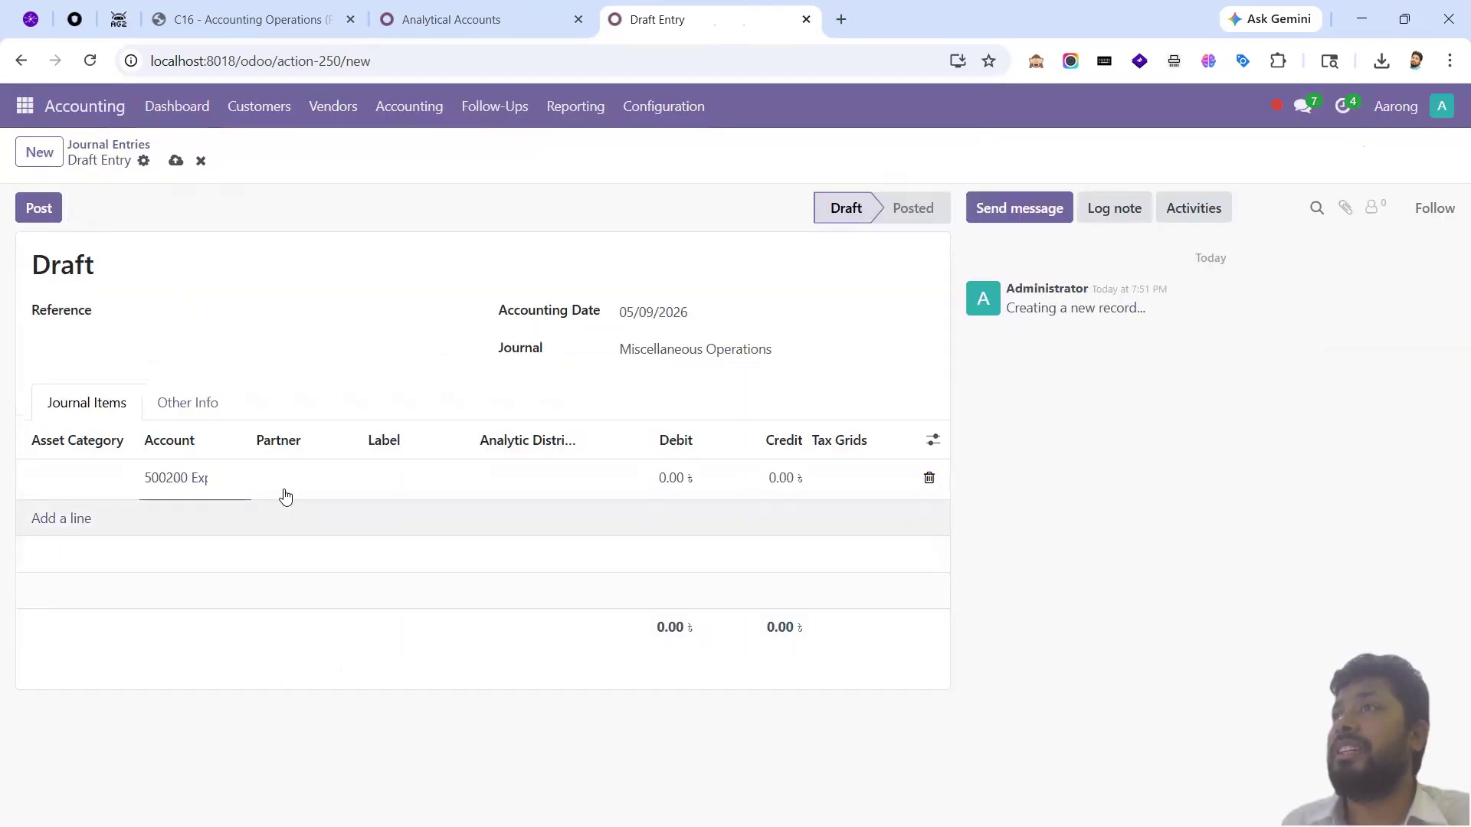
{"action": "left_click", "coordinate": [384, 475]}
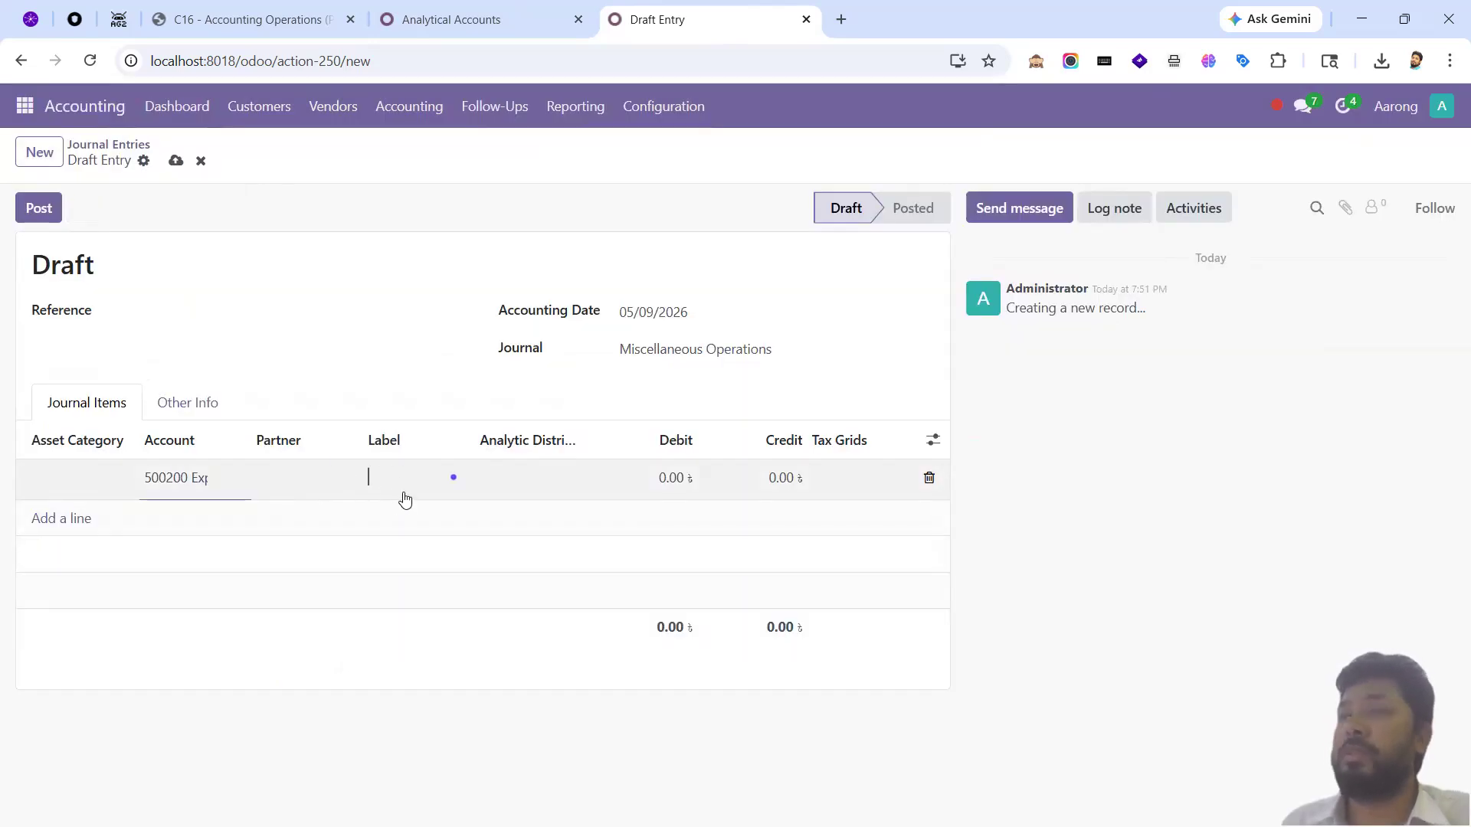
{"action": "type", "text": "EXP"}
{"action": "key", "text": "BackSpace"}
{"action": "key", "text": "BackSpace"}
{"action": "key", "text": "BackSpace"}
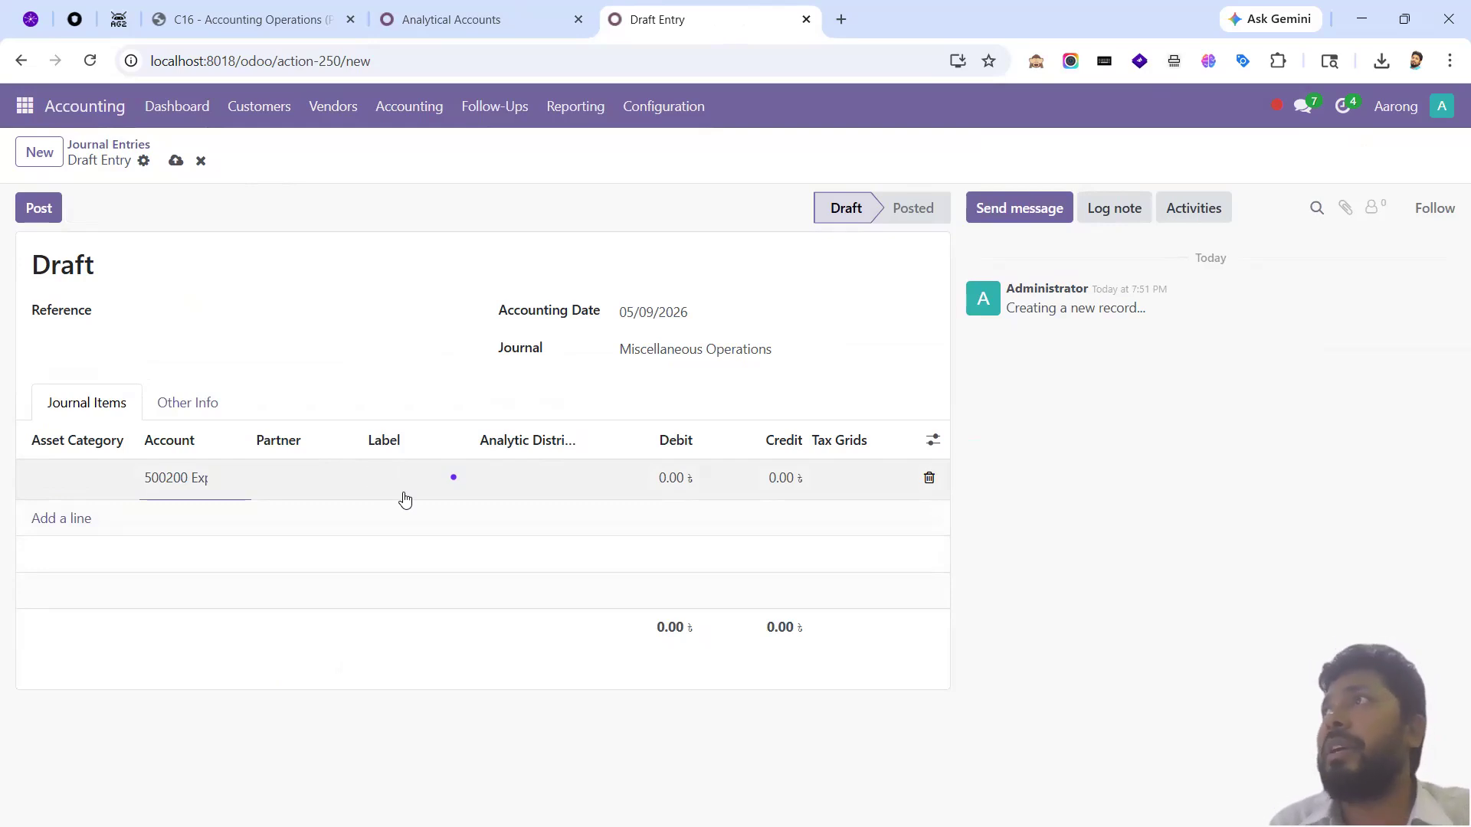
- Open the Chart of Accounts in a separate tab and group the accounts by Account Type
{"action": "left_click", "coordinate": [650, 111]}
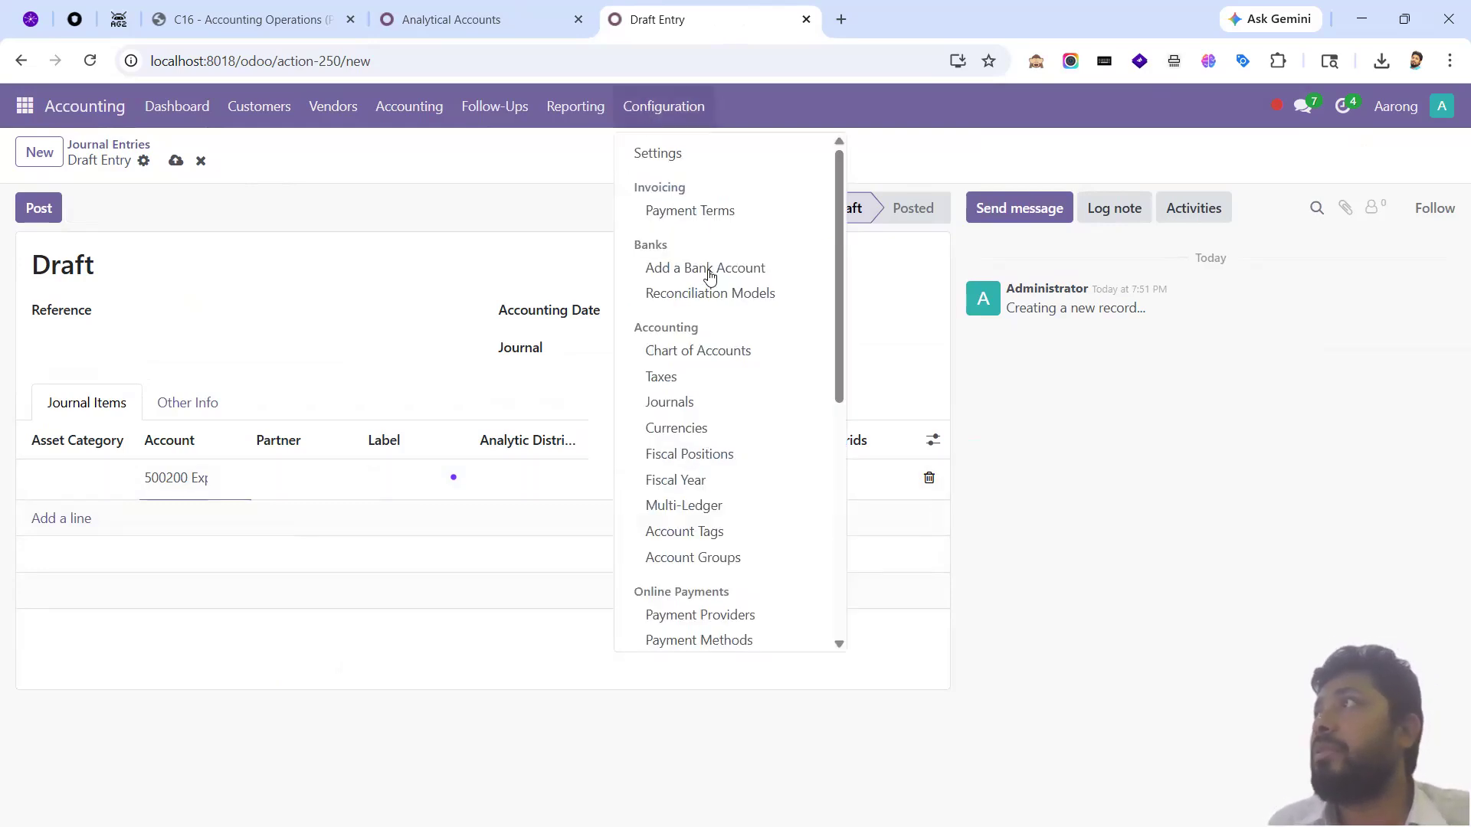
{"action": "left_click", "coordinate": [789, 295], "text": "ctrl"}
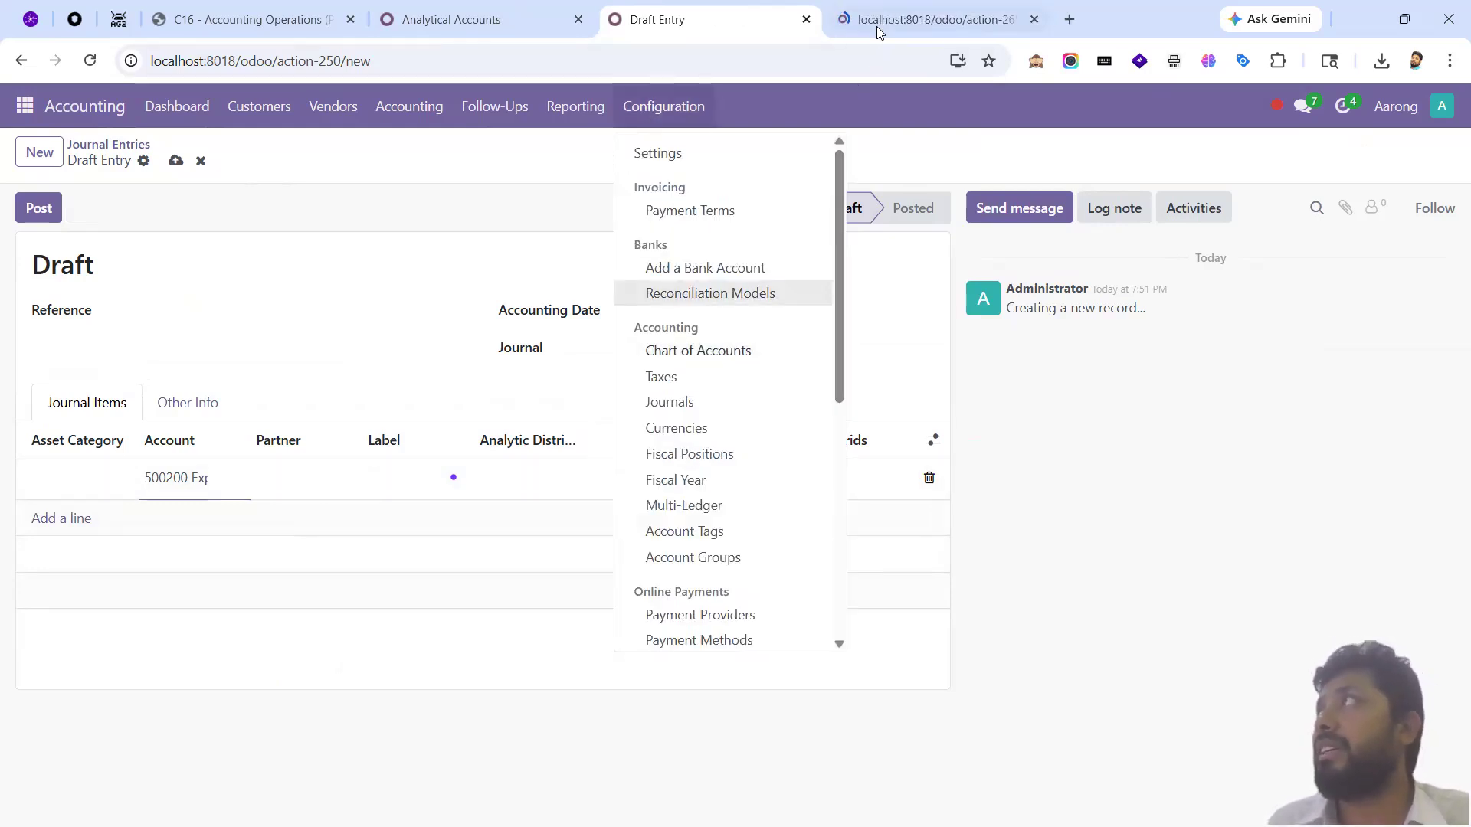
{"action": "left_click", "coordinate": [877, 23]}
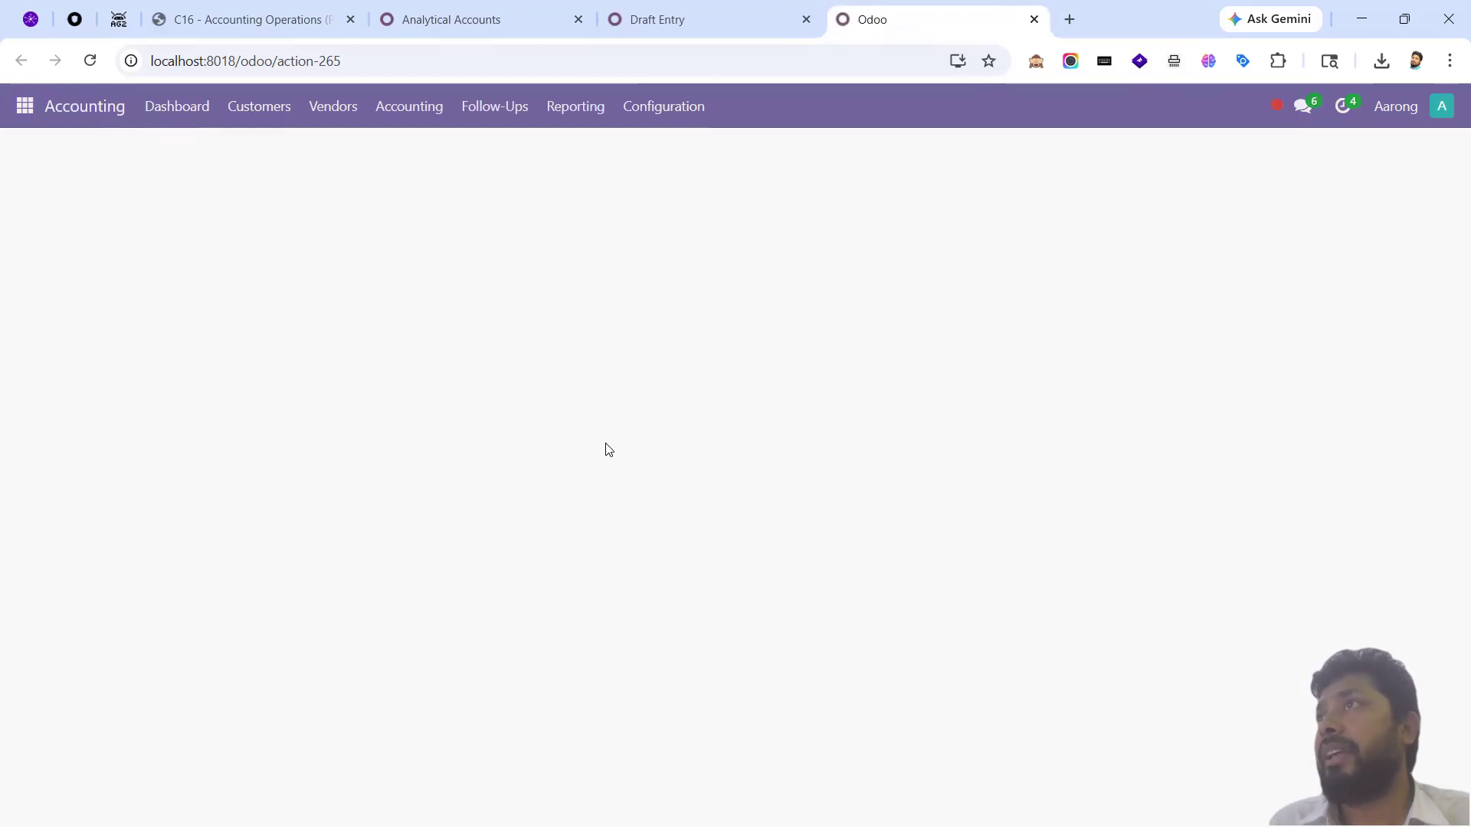
{"action": "left_click", "coordinate": [958, 152]}
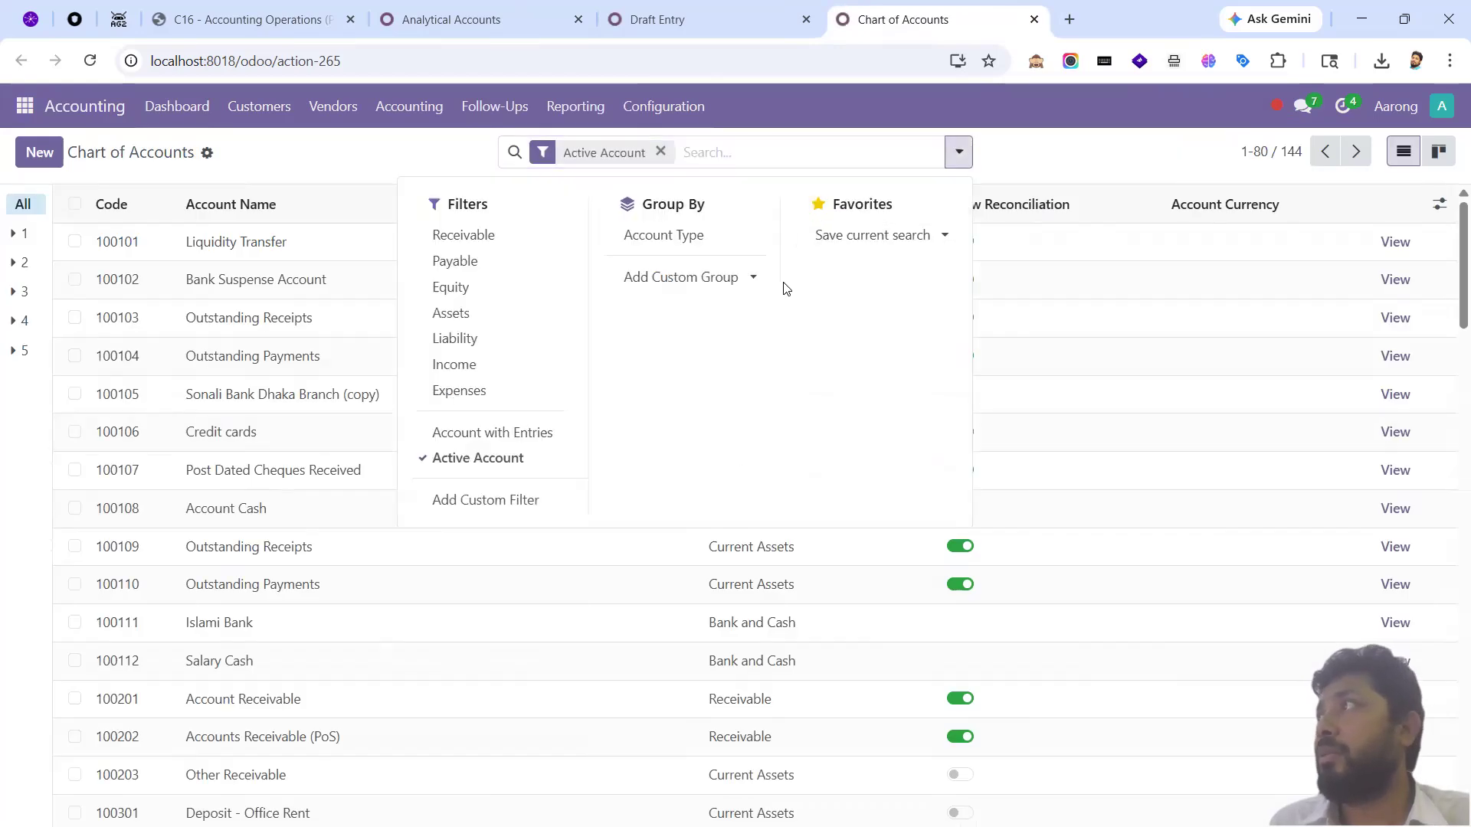
{"action": "left_click", "coordinate": [650, 235]}
- Expand the Expenses group and look through its accounts for one suited to a utility bill
{"action": "left_click", "coordinate": [158, 421]}
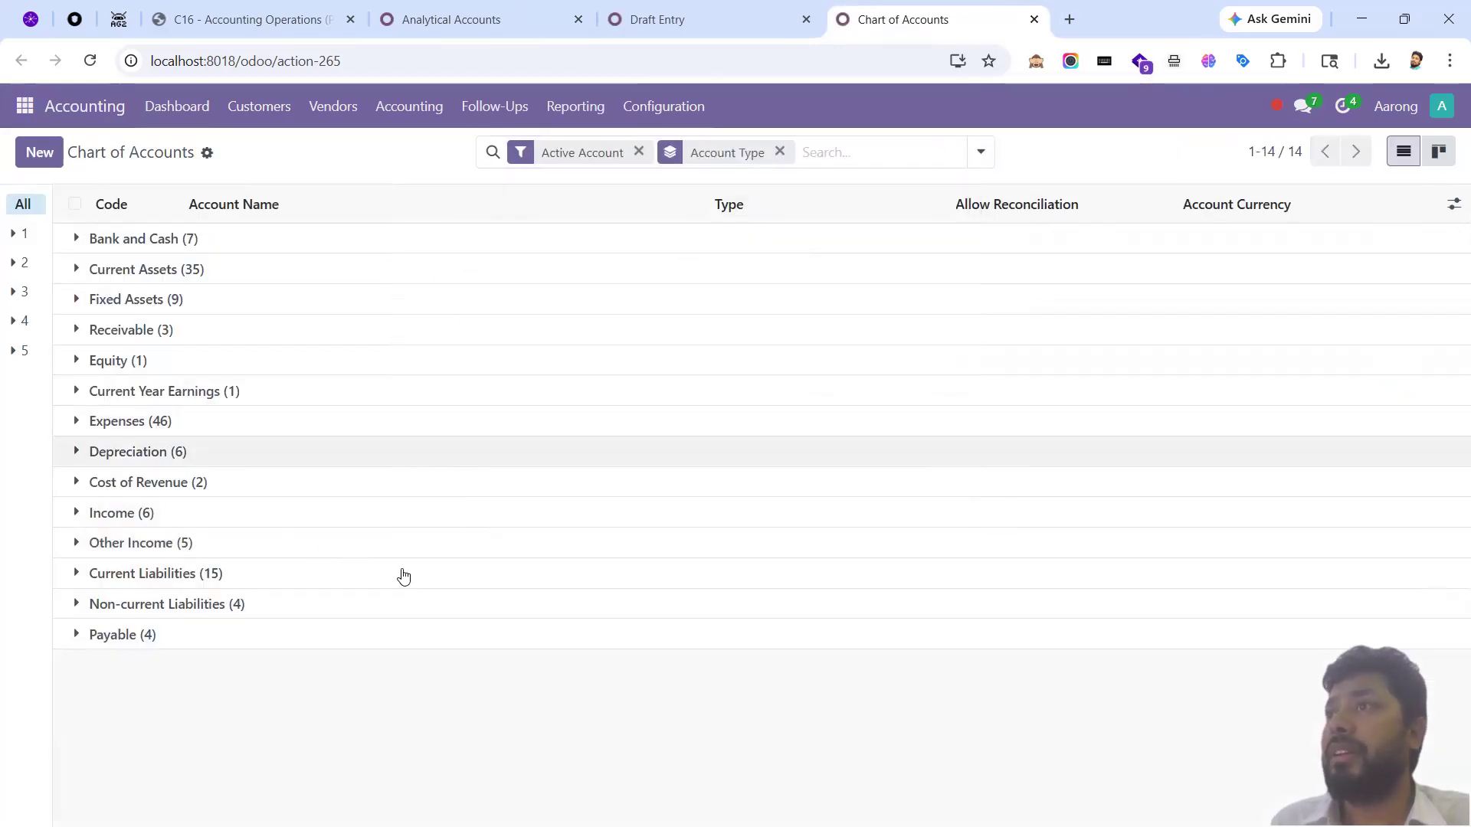
{"action": "scroll", "coordinate": [283, 627], "scroll_direction": "down", "scroll_amount": 4}
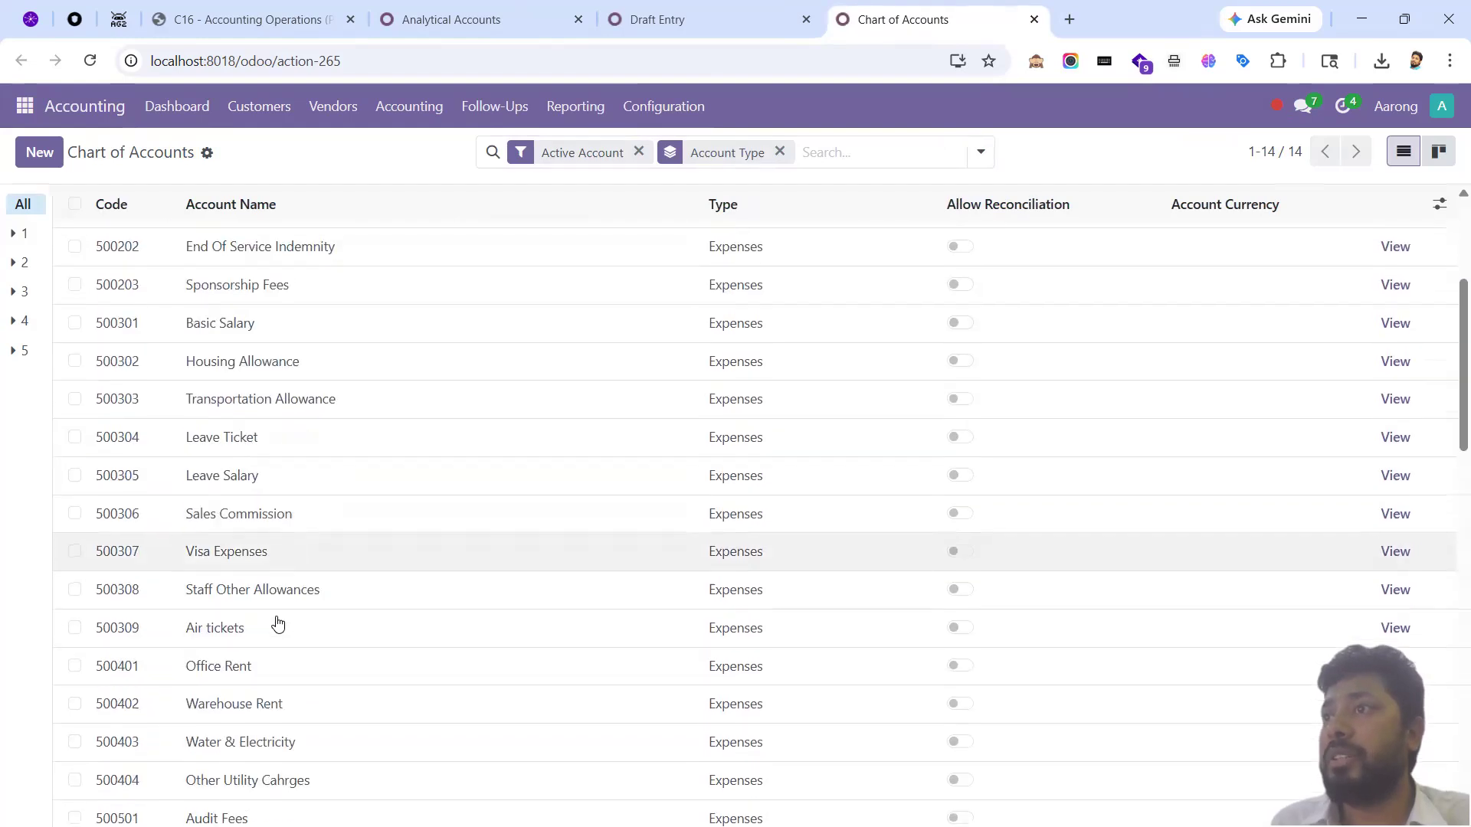
{"action": "scroll", "coordinate": [295, 644], "scroll_direction": "down", "scroll_amount": 1}
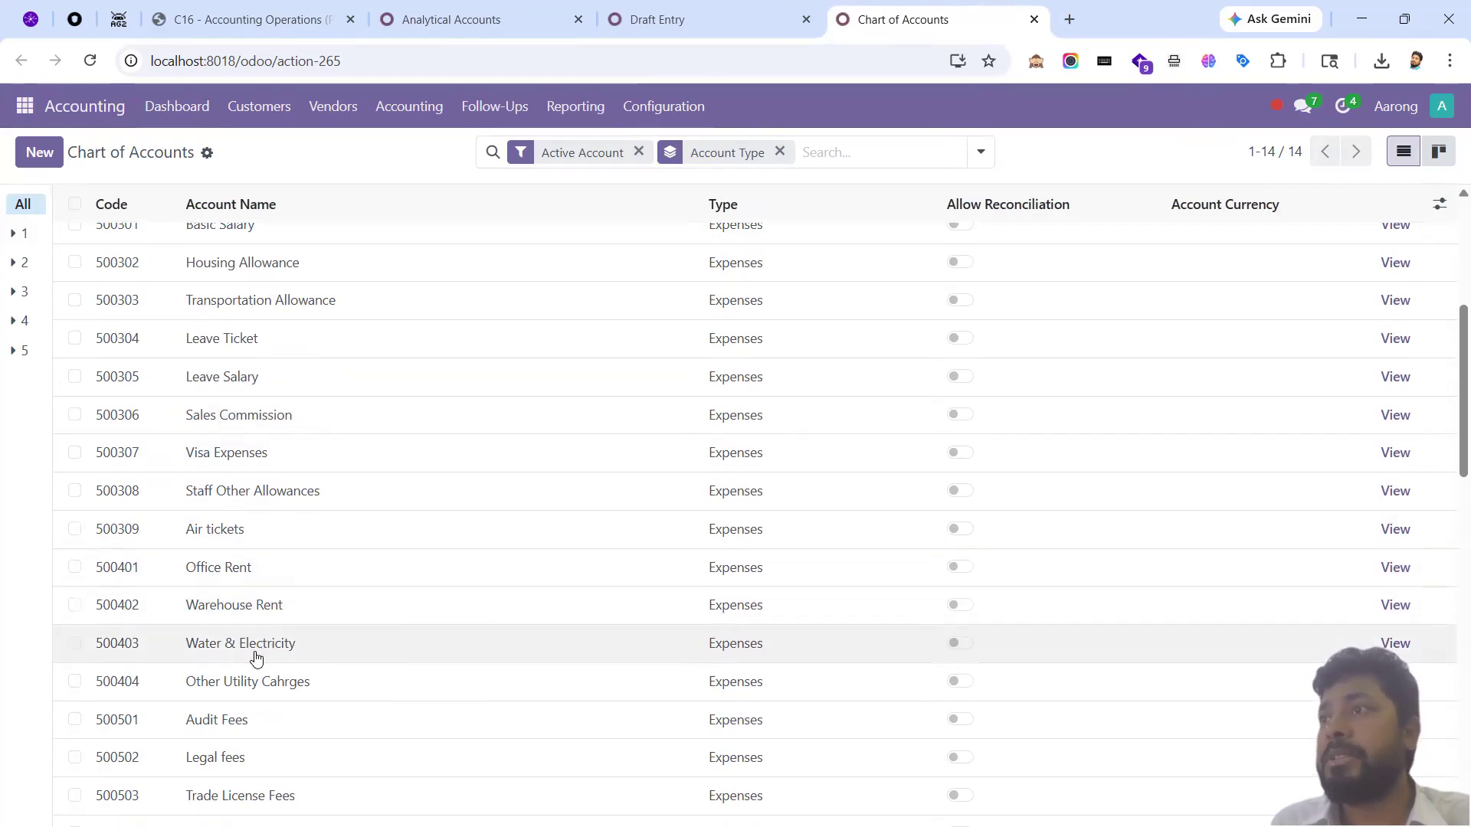
- Add a new account named Gas Bill to the Expenses group of the Chart of Accounts
{"action": "scroll", "coordinate": [230, 613], "scroll_direction": "down", "scroll_amount": 3}
{"action": "scroll", "coordinate": [299, 568], "scroll_direction": "up", "scroll_amount": 3}
{"action": "scroll", "coordinate": [299, 598], "scroll_direction": "up", "scroll_amount": 3}
{"action": "scroll", "coordinate": [291, 605], "scroll_direction": "down", "scroll_amount": 10}
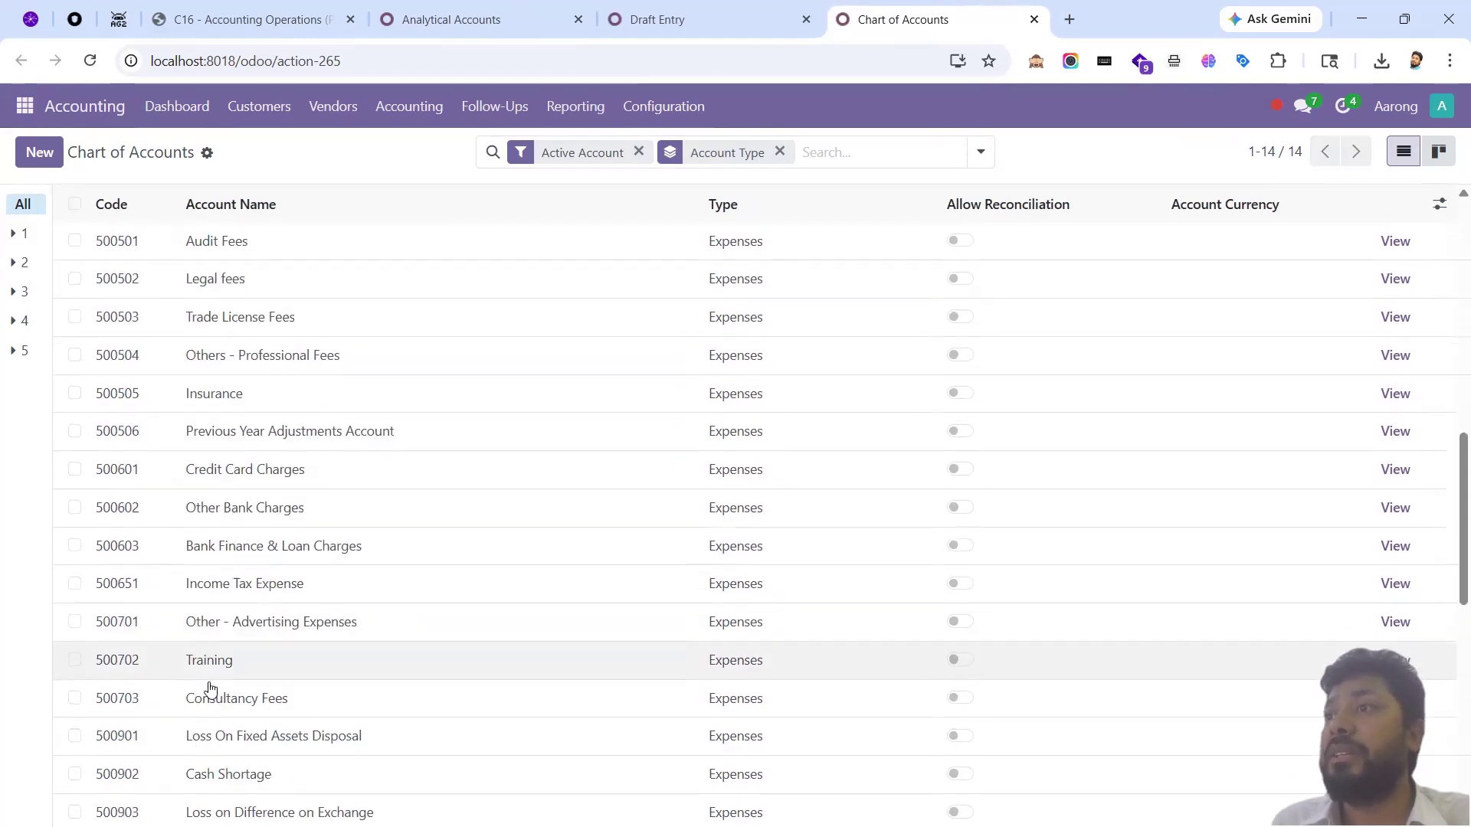
{"action": "scroll", "coordinate": [210, 688], "scroll_direction": "down", "scroll_amount": 10}
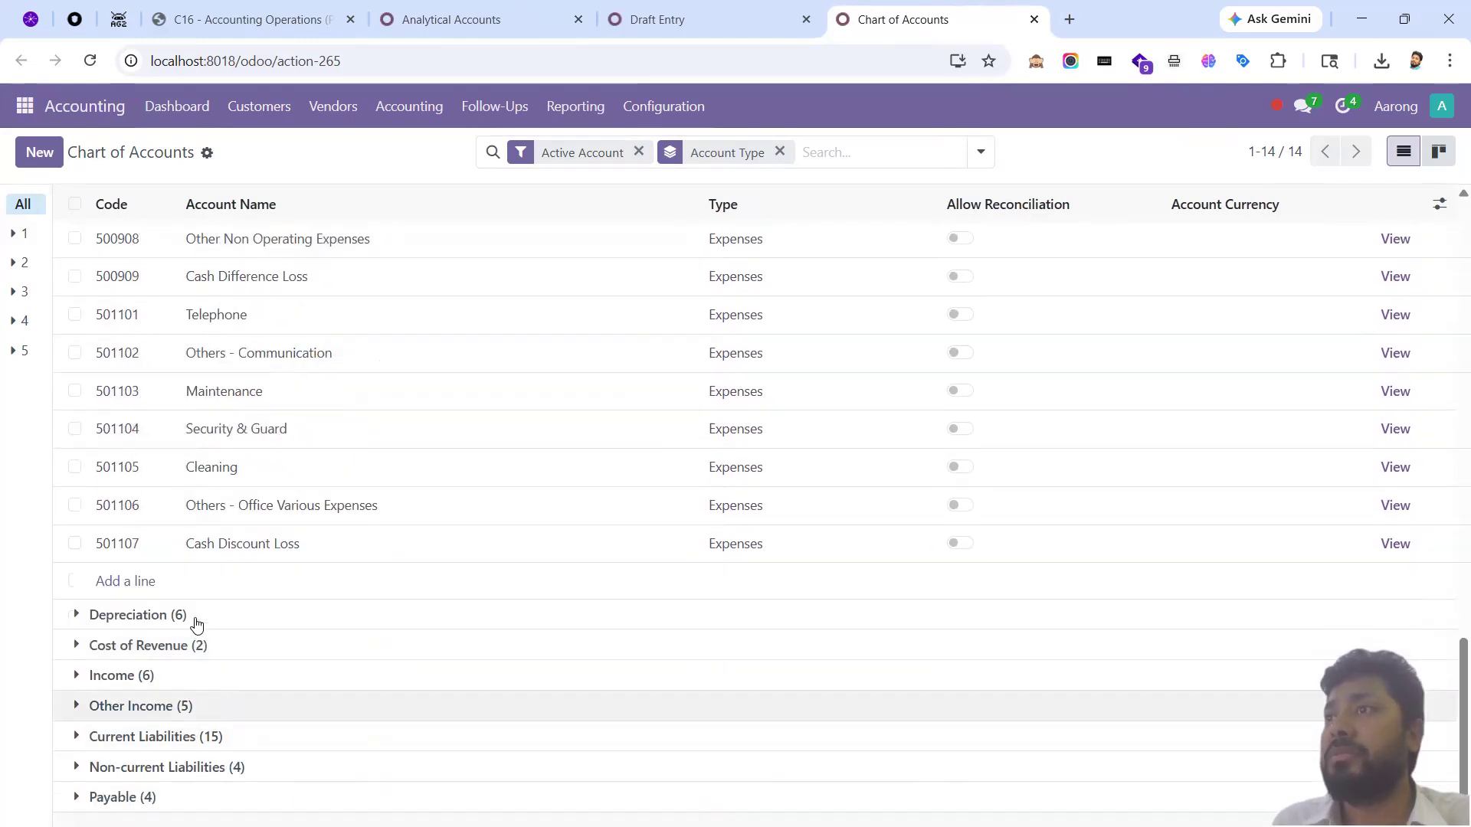
{"action": "left_click", "coordinate": [141, 583]}
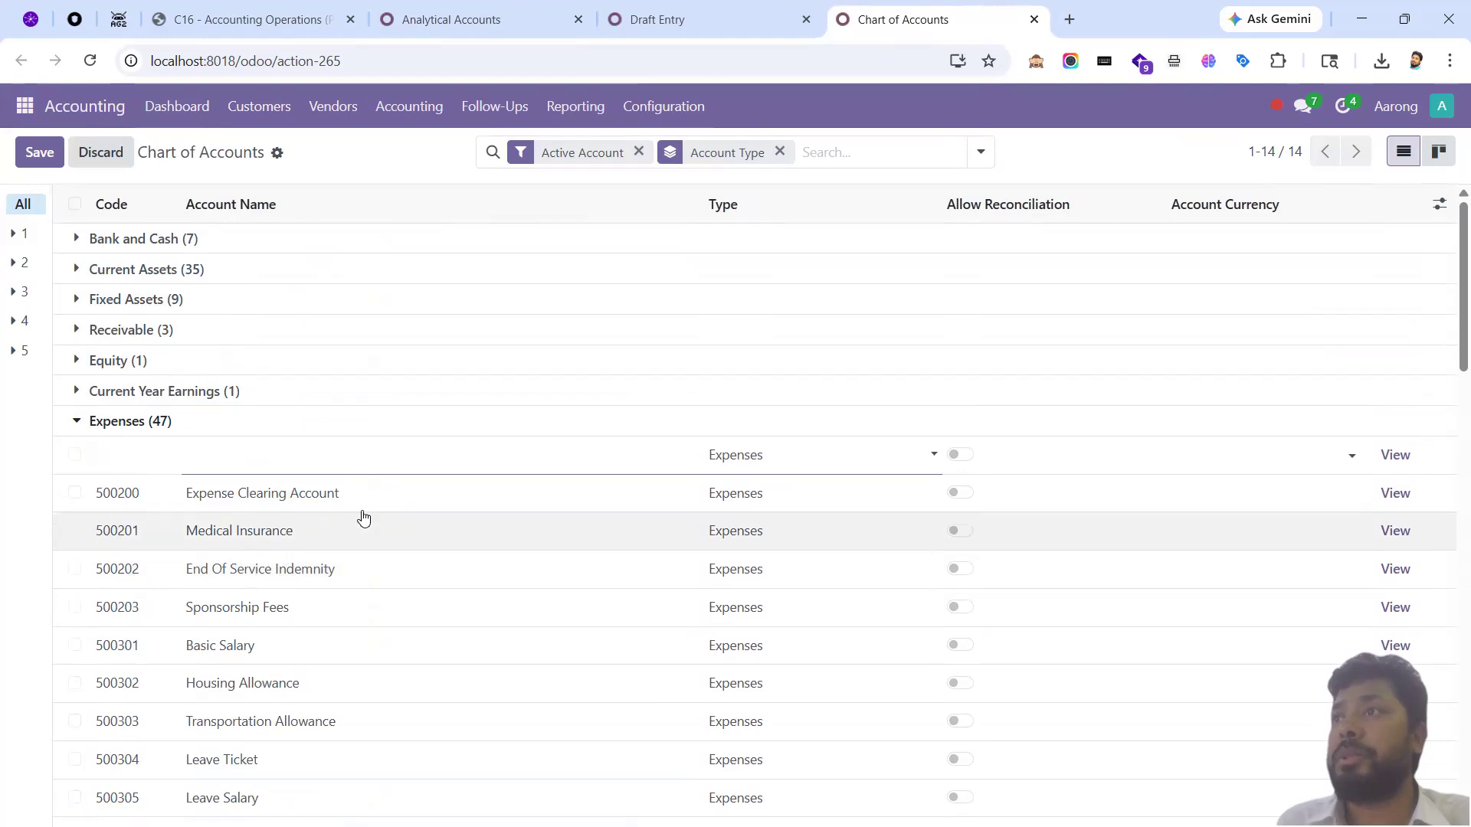
{"action": "type", "text": "Gas B"}
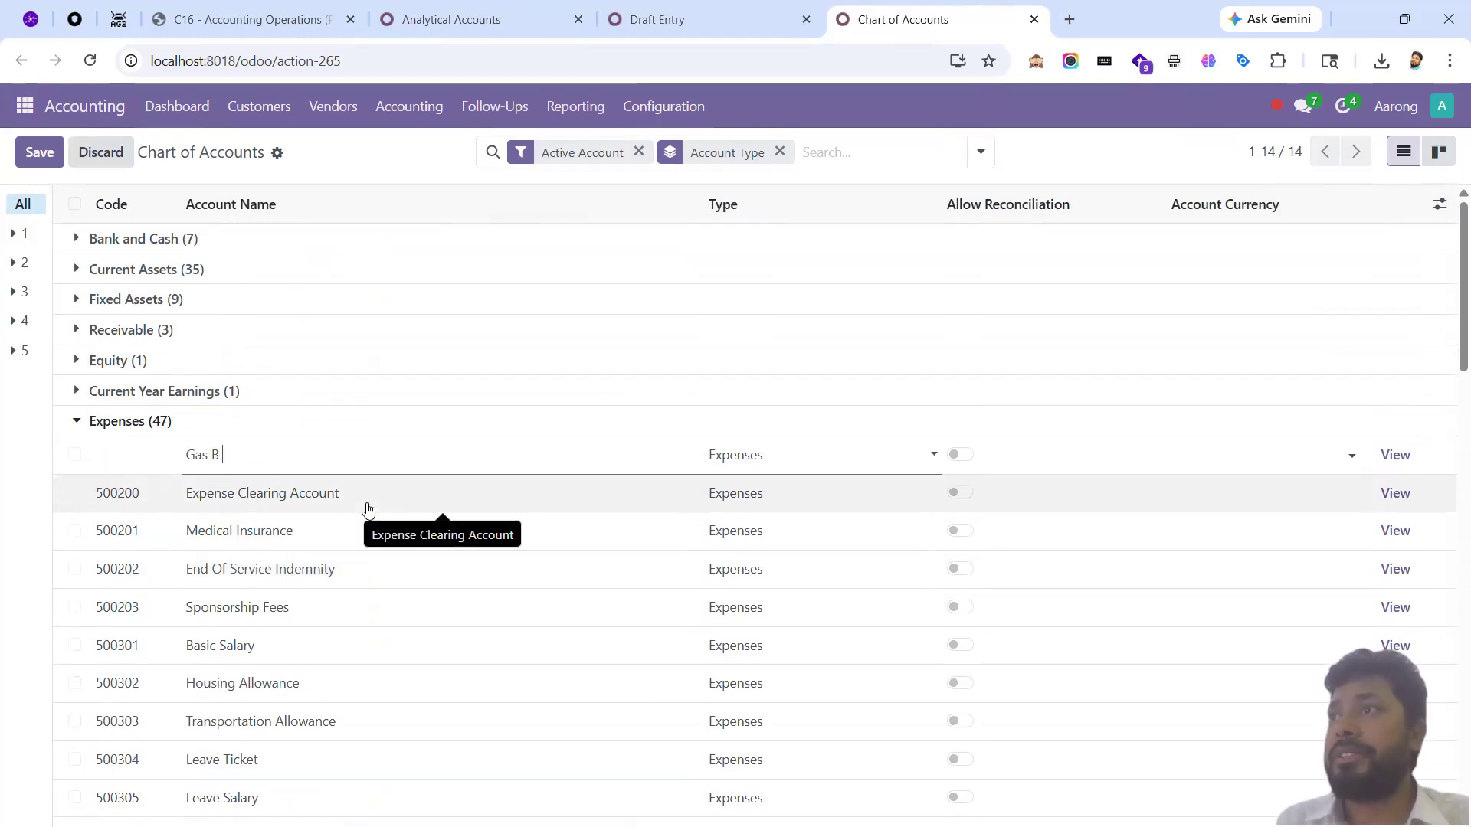
{"action": "type", "text": "ill"}
{"action": "key", "text": "alt+s"}
{"action": "left_click", "coordinate": [254, 507]}
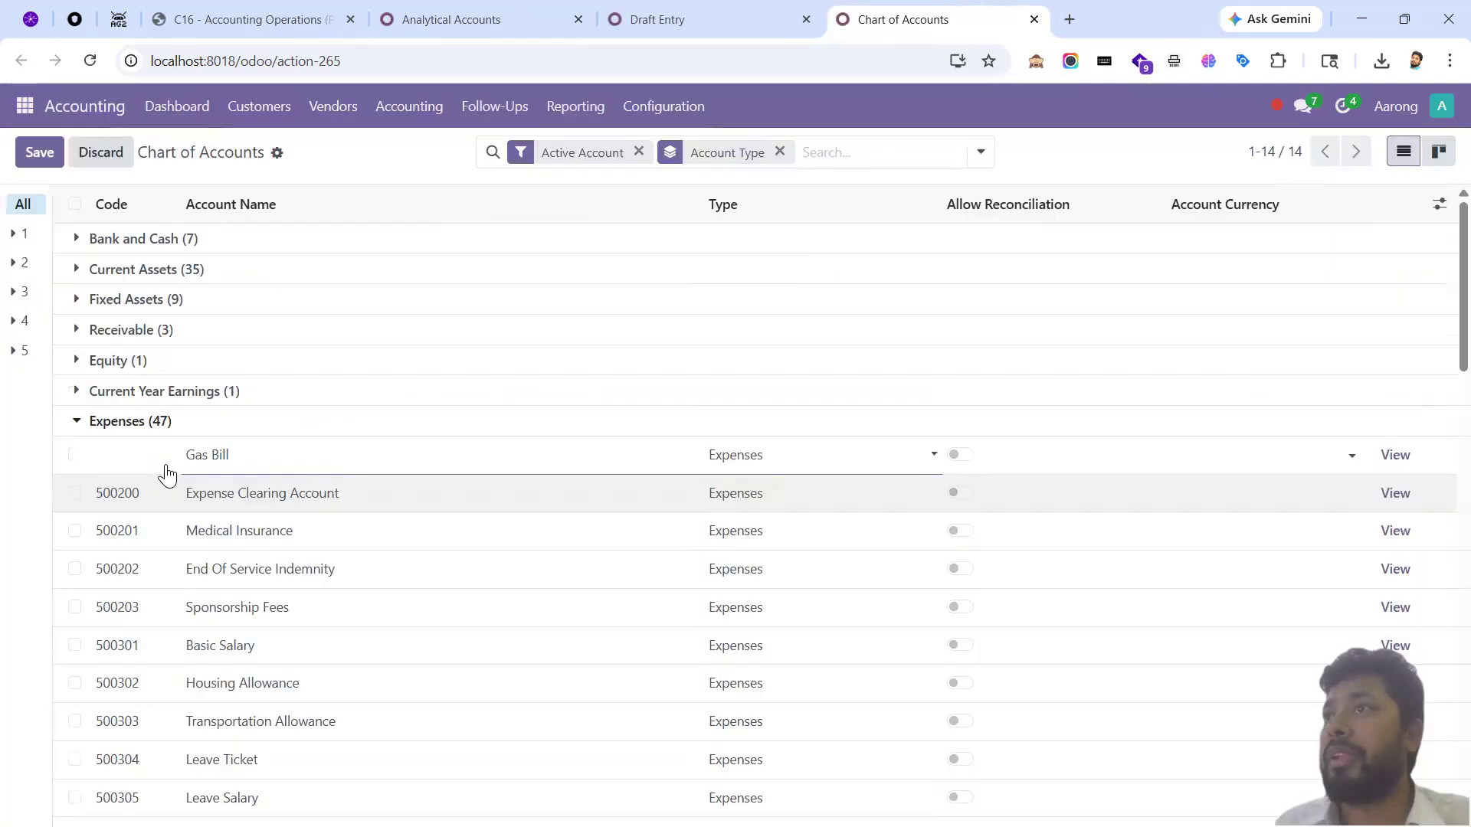
- Set the Gas Bill account's code to 5000293 and save the account
{"action": "left_click", "coordinate": [96, 454]}
{"action": "type", "text": "5000"}
{"action": "type", "text": "203"}
{"action": "key", "text": "alt+s"}
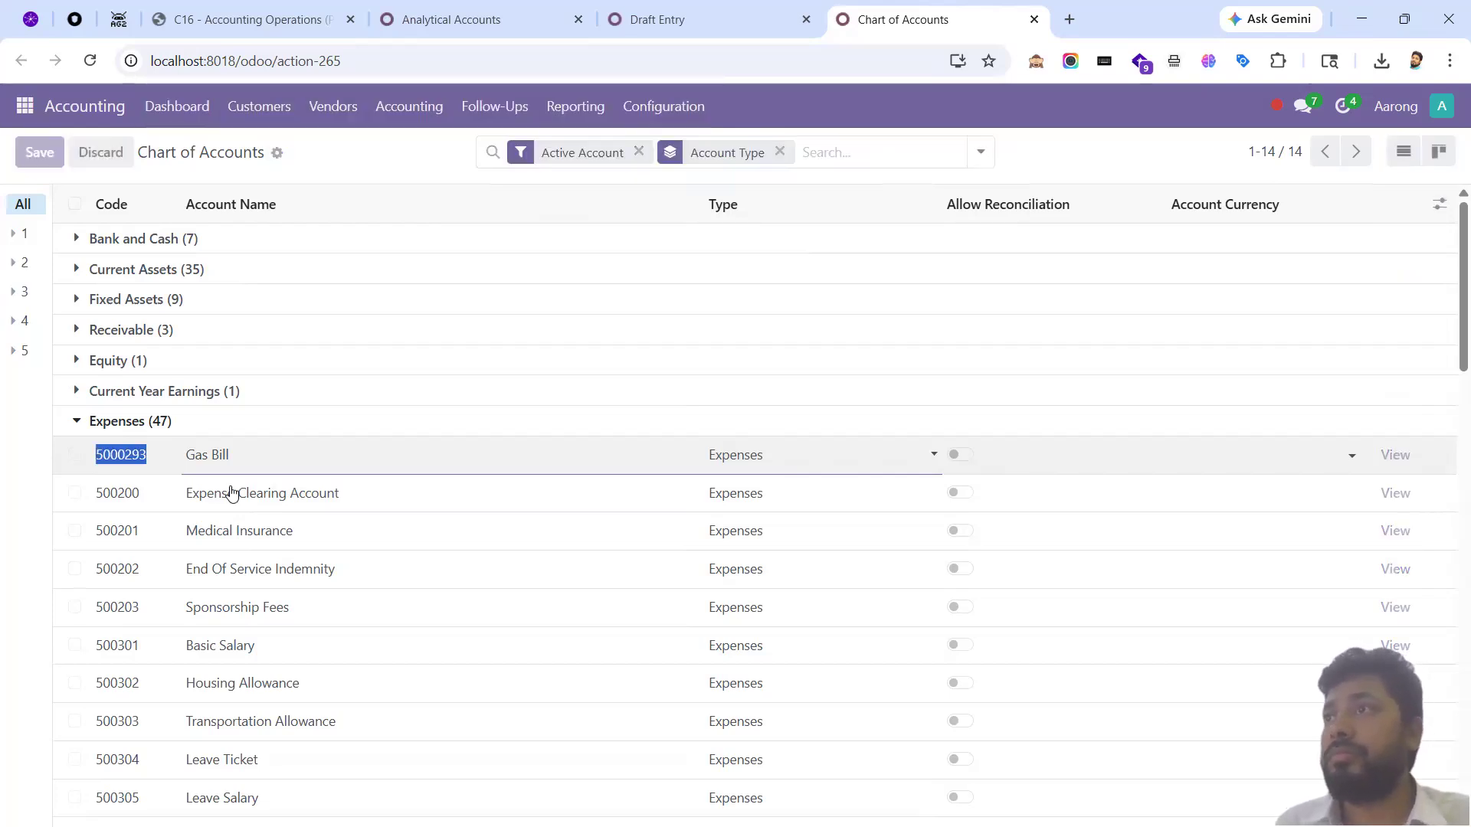
- Return to the draft journal entry and set its item line's account to 5000293 Gas Bill
{"action": "left_click", "coordinate": [634, 21]}
{"action": "left_click", "coordinate": [182, 481]}
{"action": "type", "text": "500"}
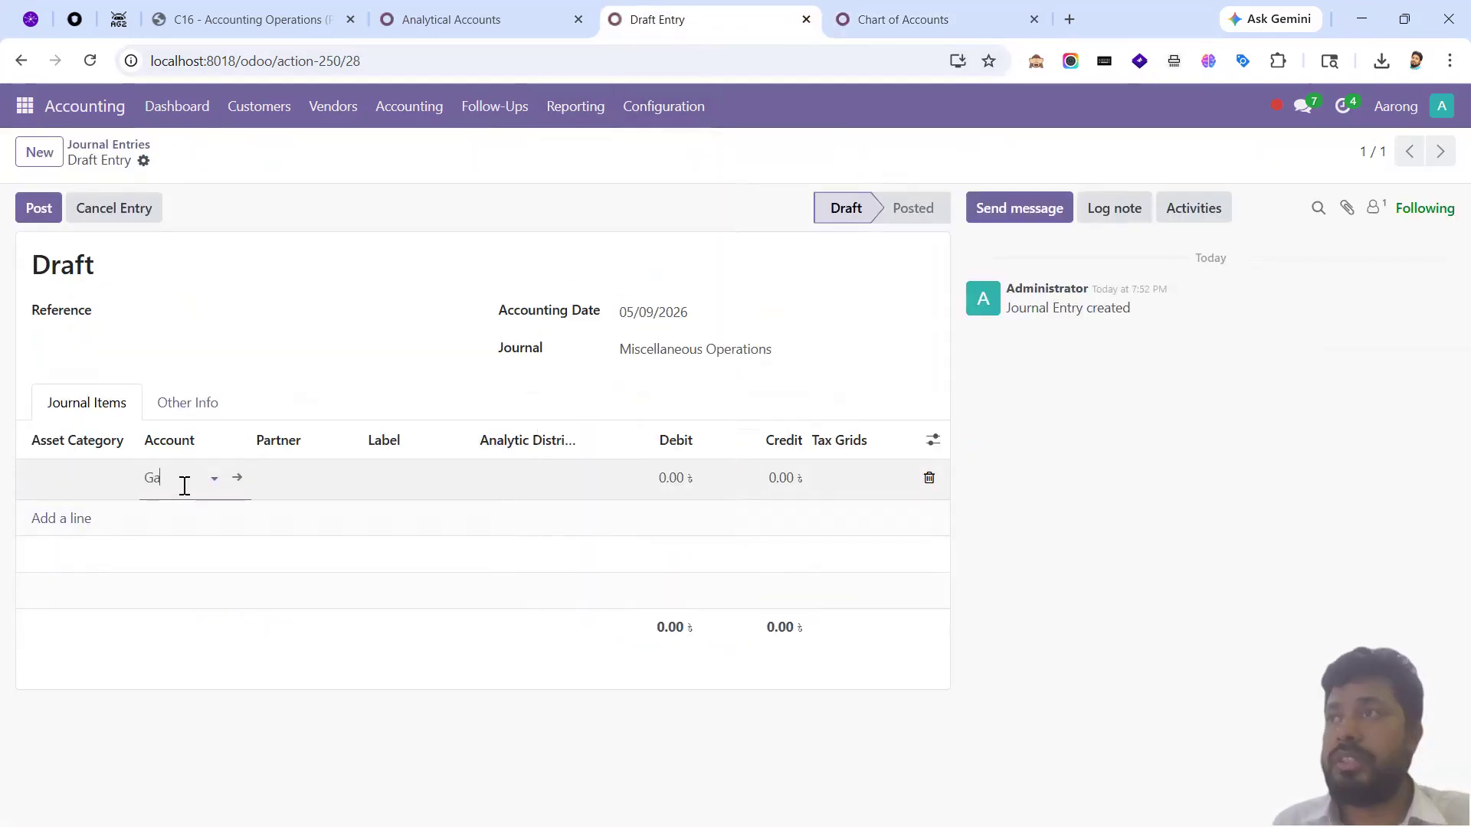
{"action": "left_click", "coordinate": [222, 509]}
{"action": "left_click", "coordinate": [397, 475]}
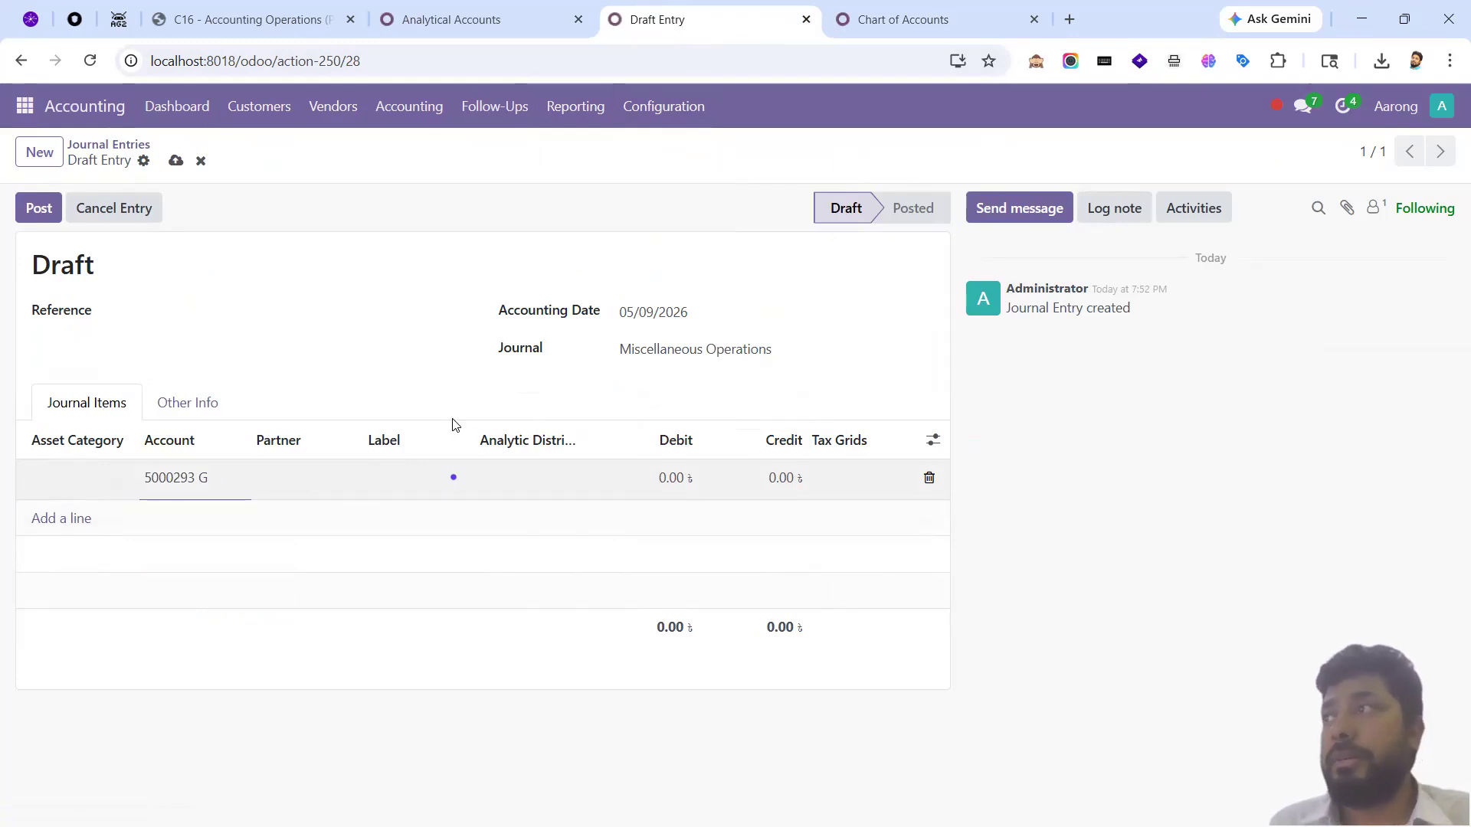
- Assign the Gas Bill line's analytic distribution fully to the Utility plan's Gas Bill account and set its debit to 3000
{"action": "left_click", "coordinate": [542, 482]}
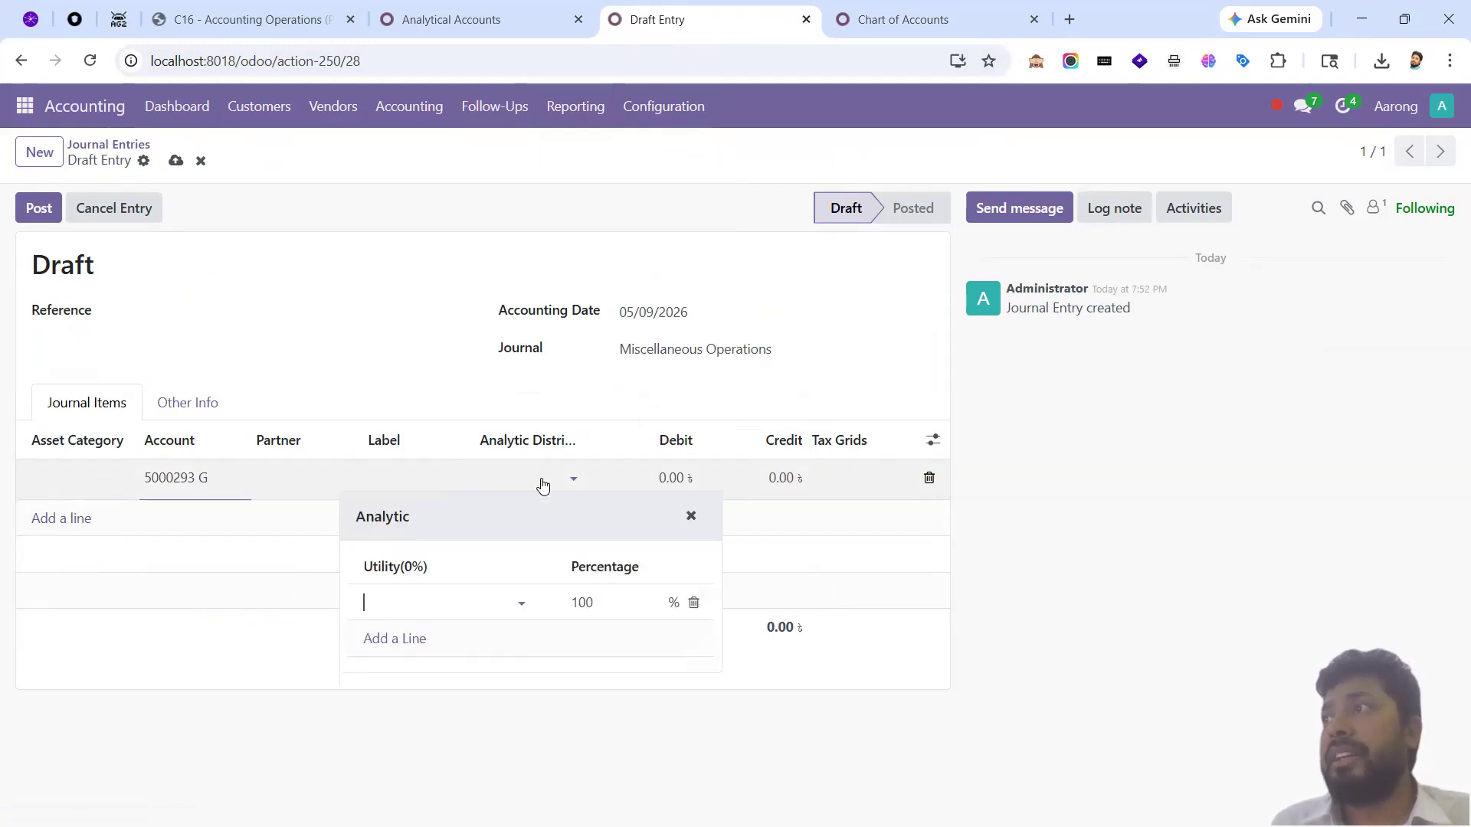
{"action": "left_click", "coordinate": [429, 602]}
{"action": "left_click", "coordinate": [427, 633]}
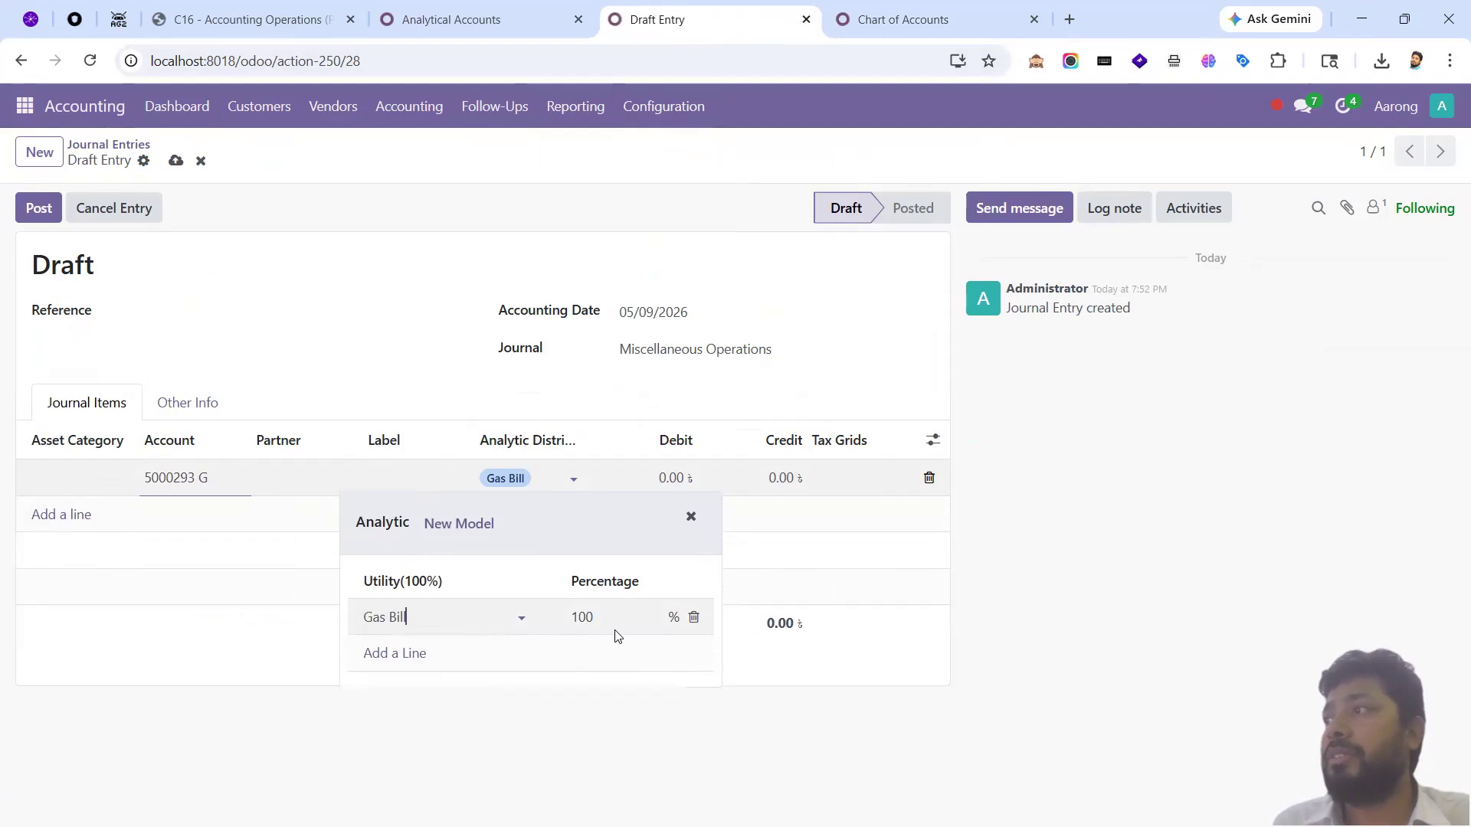
{"action": "left_click", "coordinate": [665, 478]}
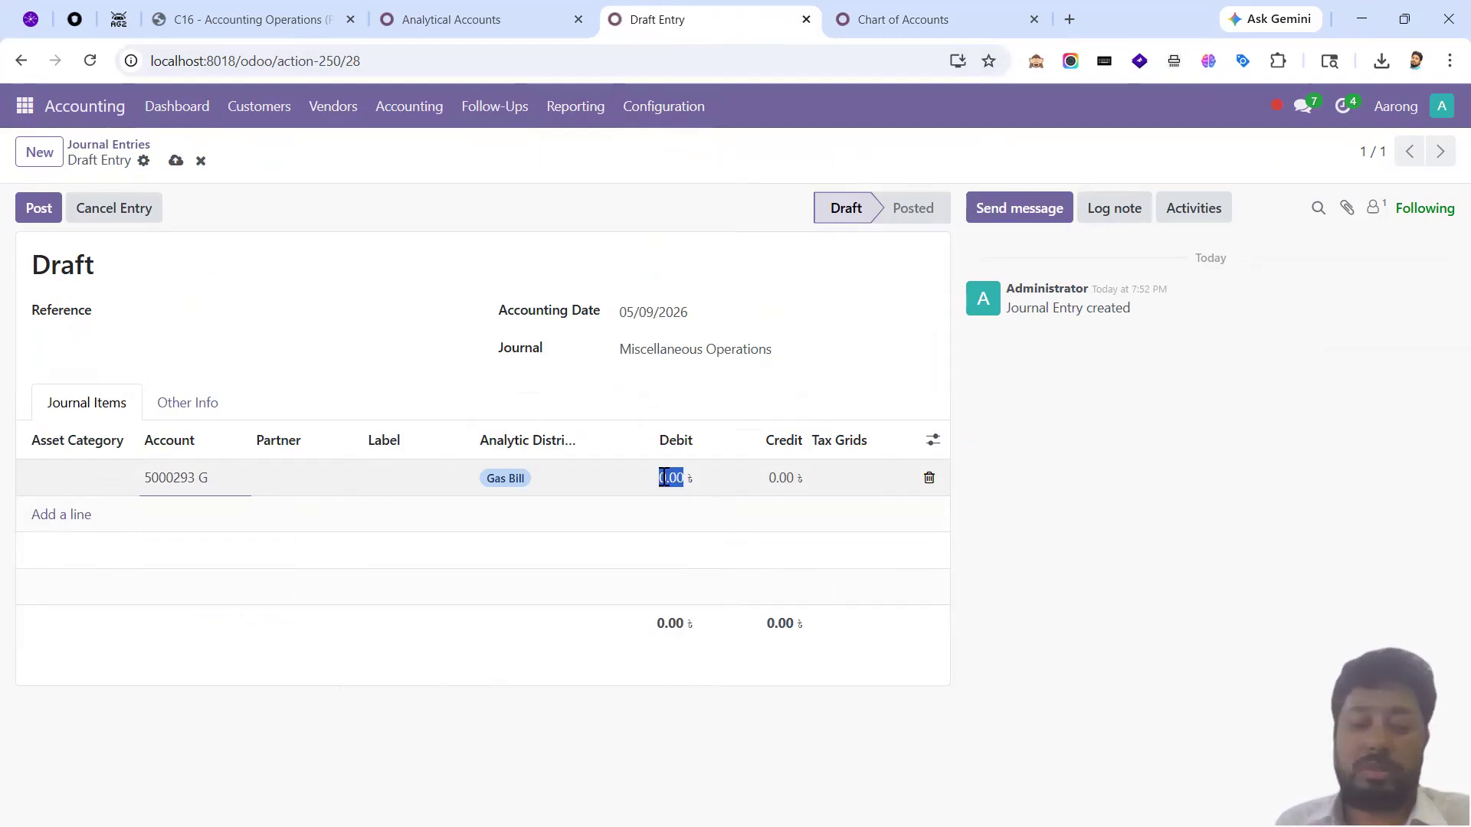
{"action": "type", "text": "3000"}
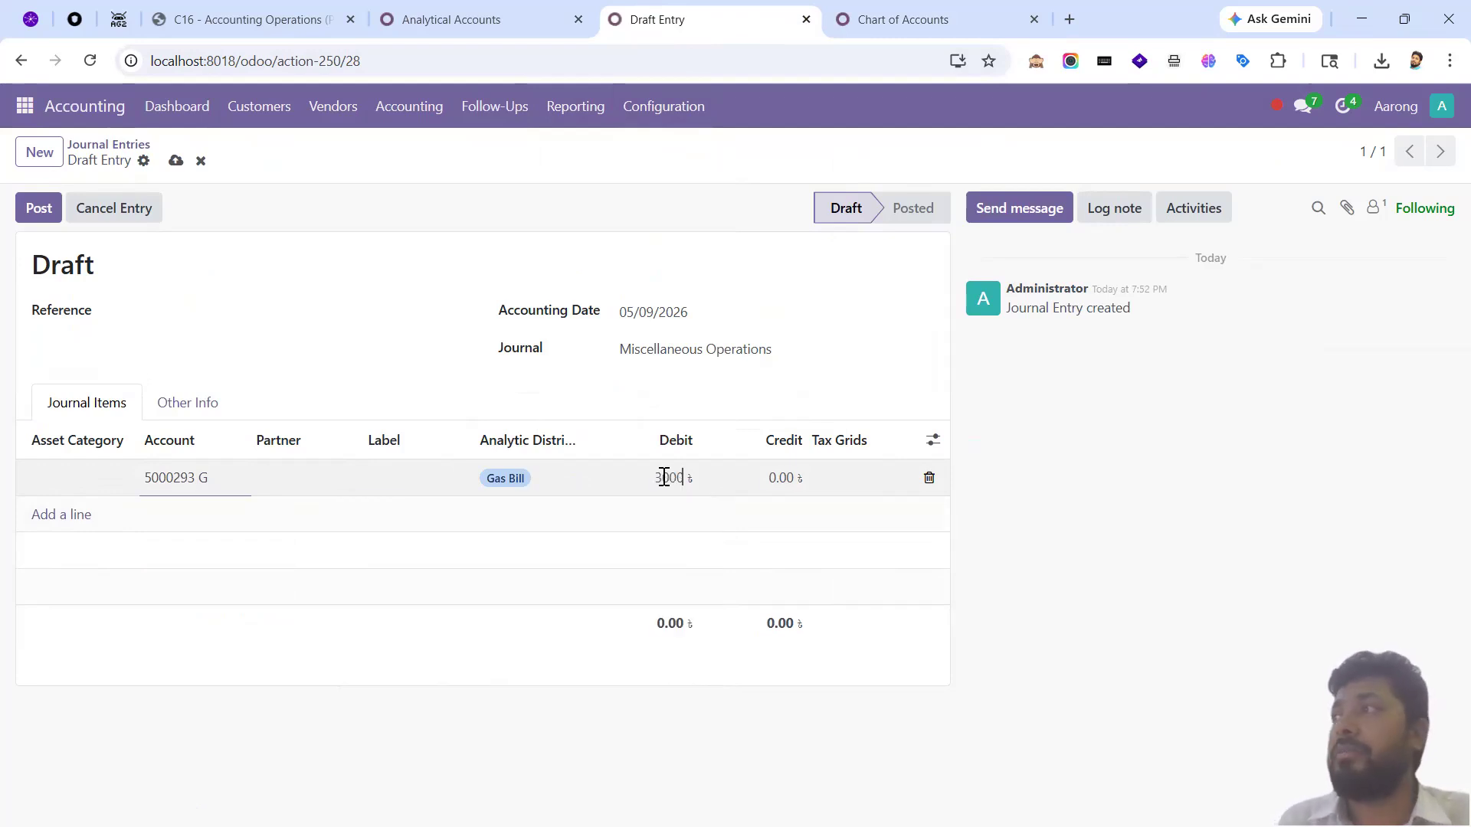
{"action": "key", "text": "Tab"}
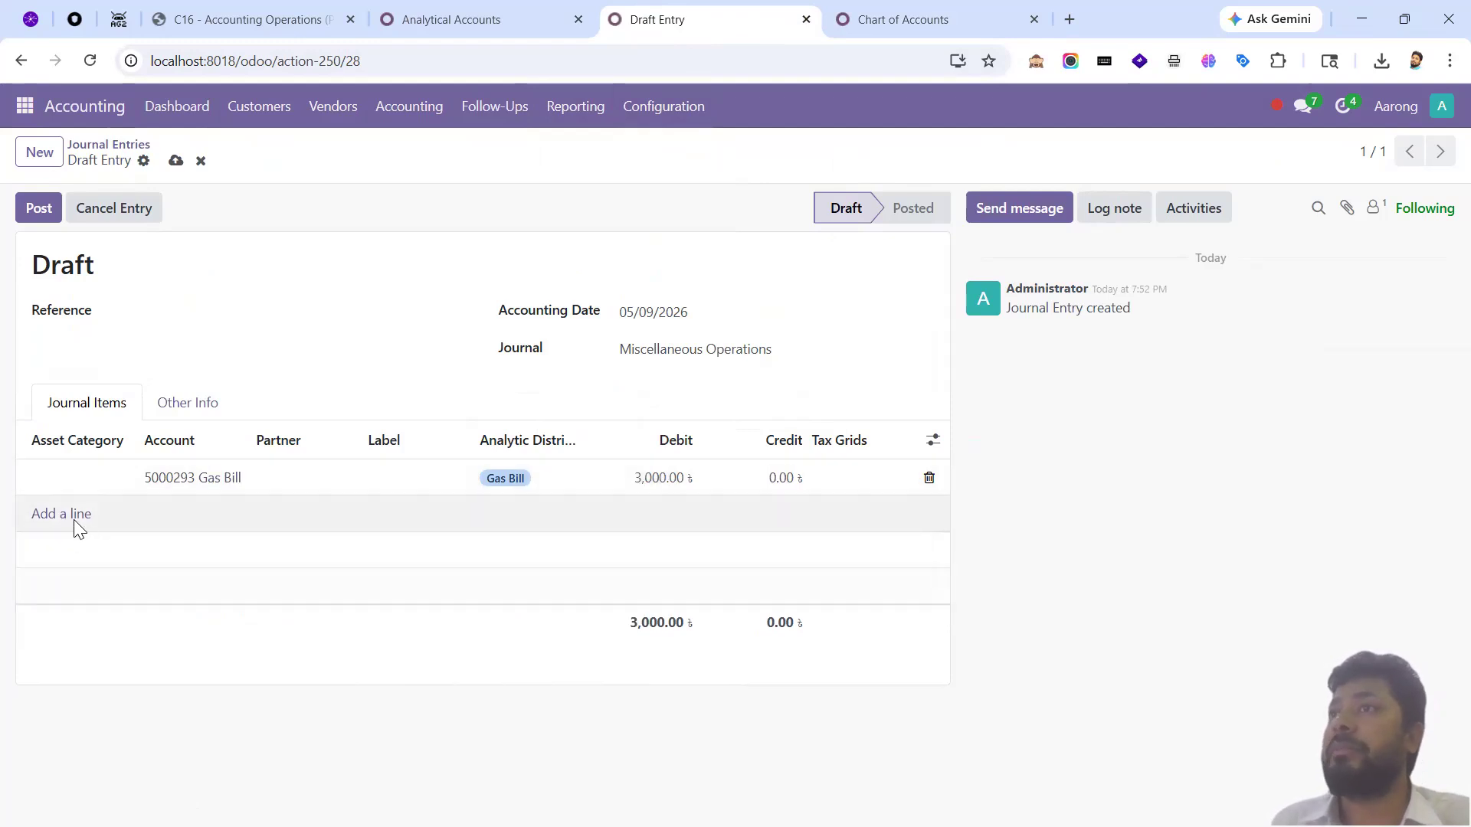
- Add a balancing credit line on the 100108 Account Cash account and post the journal entry
{"action": "left_click", "coordinate": [139, 514]}
{"action": "type", "text": "acco"}
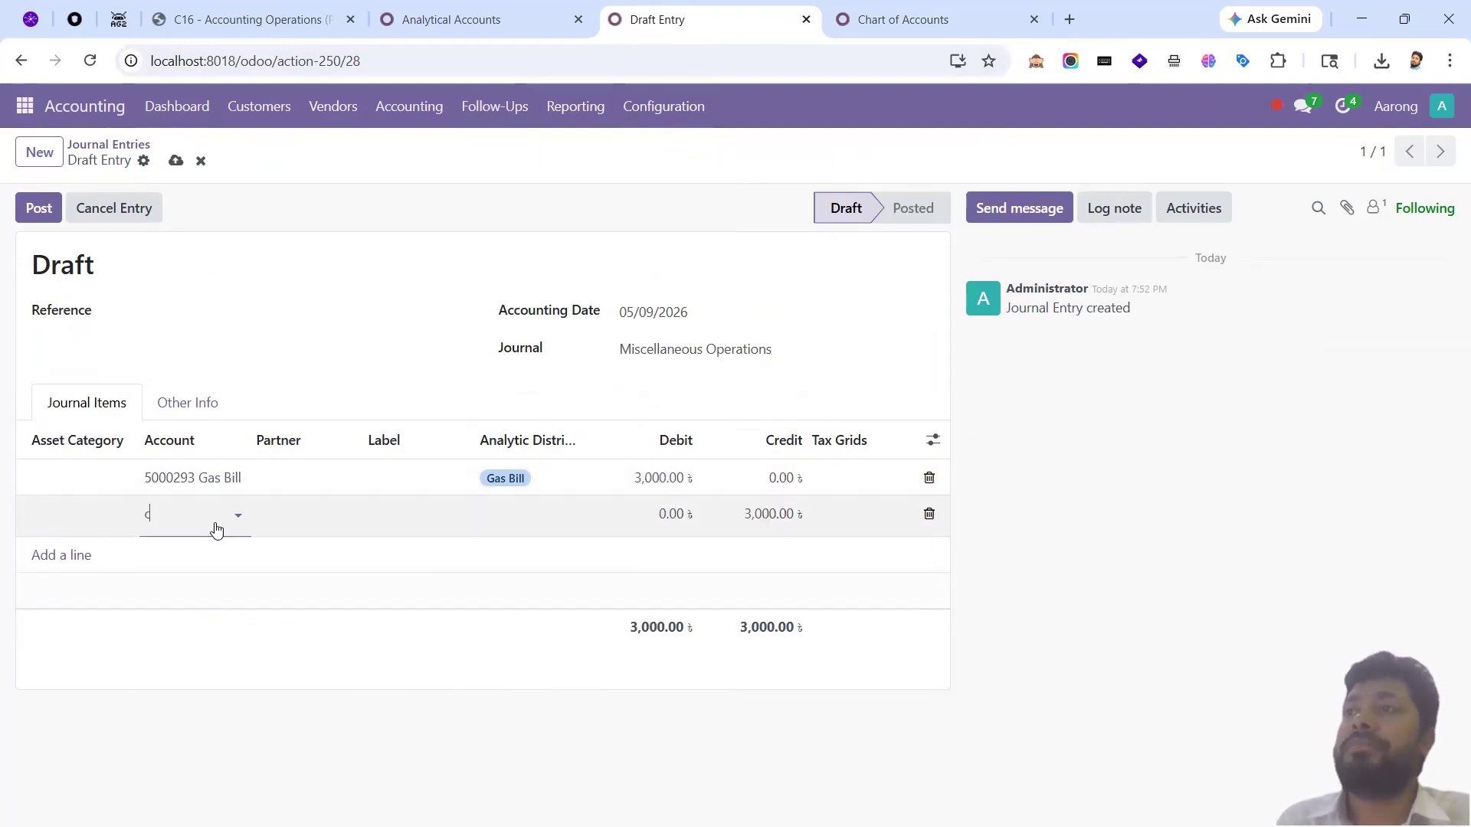
{"action": "type", "text": "unt"}
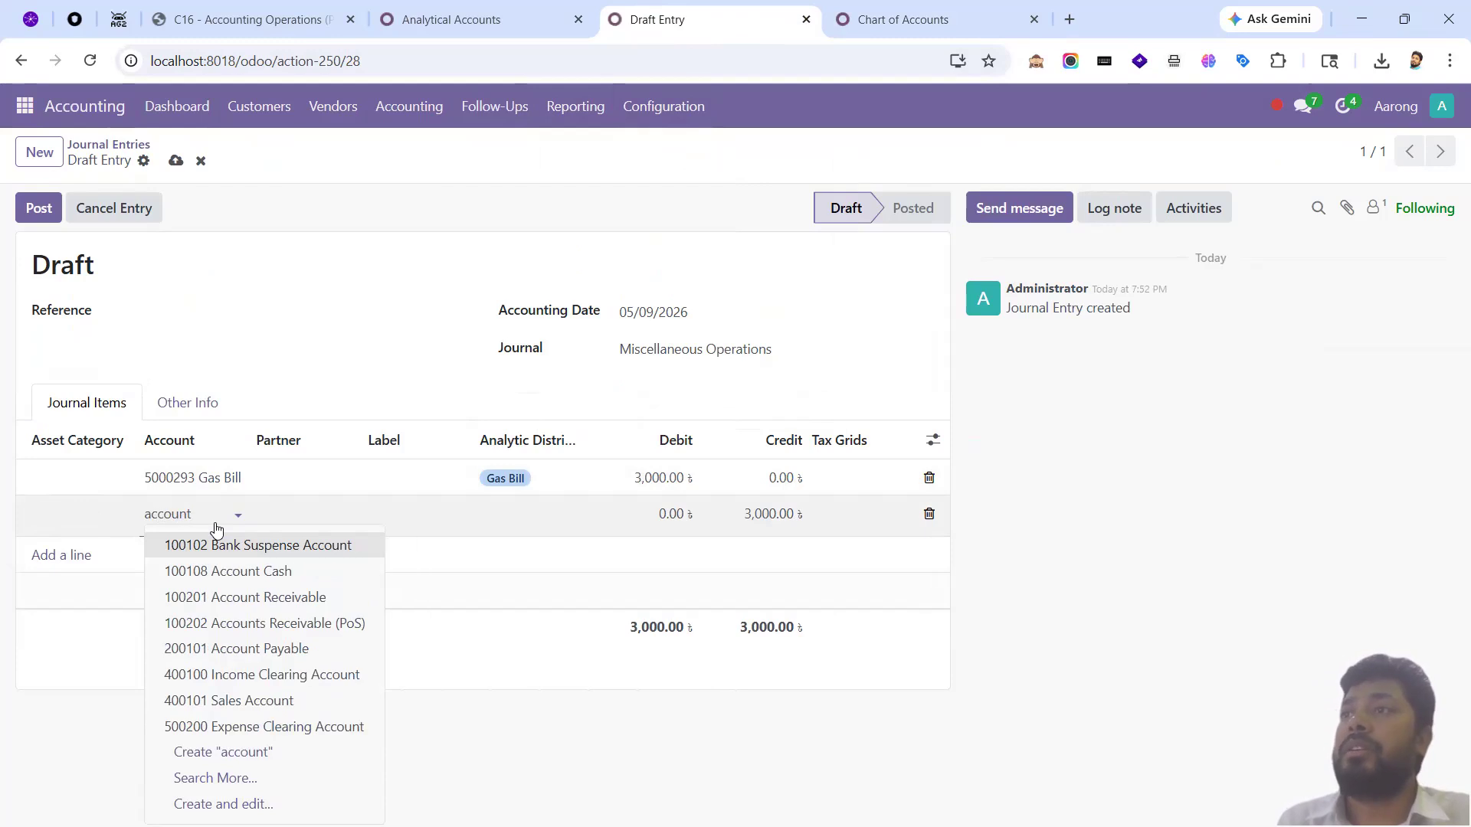
{"action": "key", "text": "Down"}
{"action": "key", "text": "Return"}
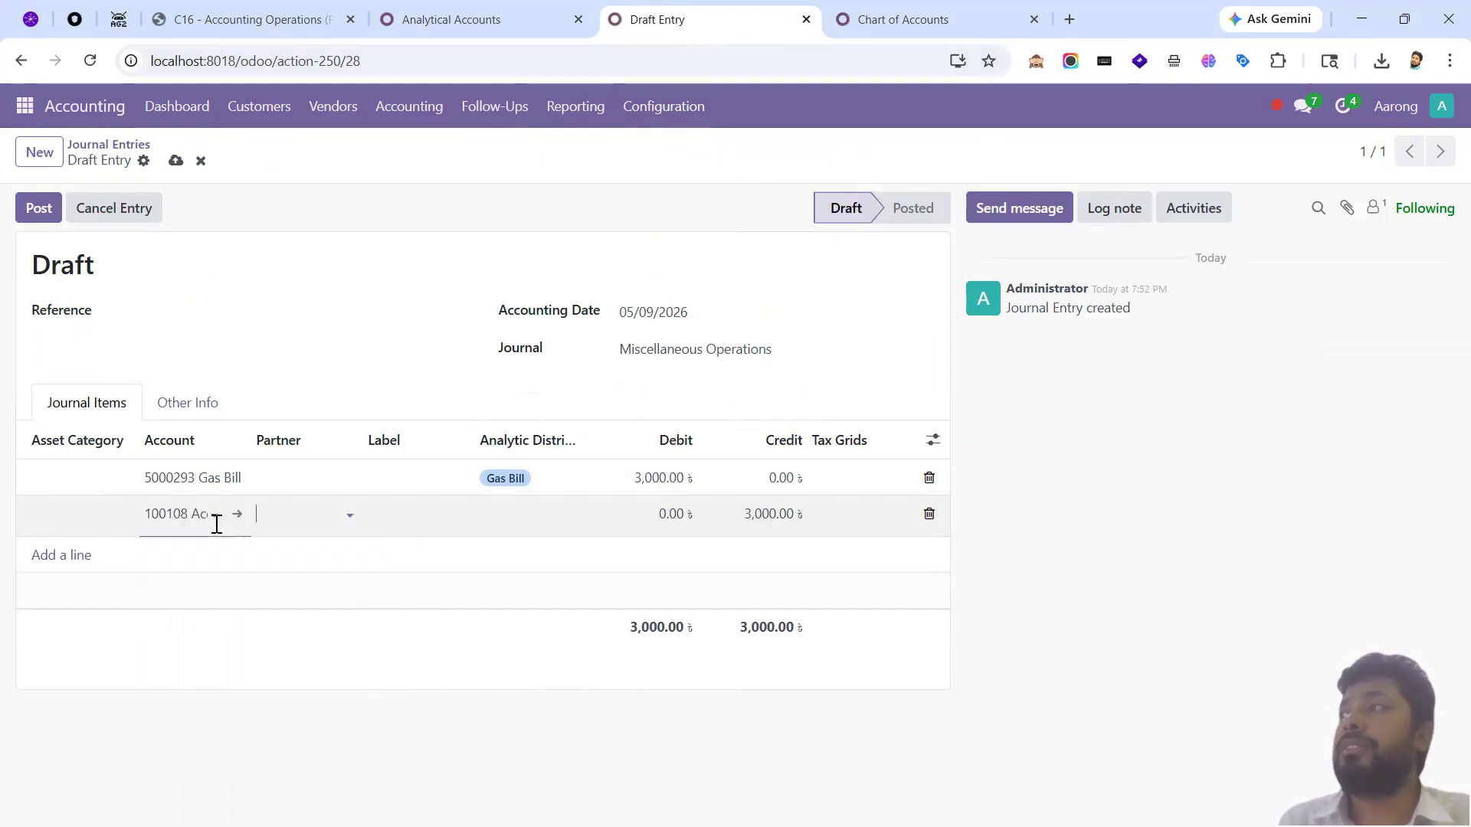
{"action": "left_click", "coordinate": [354, 627]}
{"action": "left_click", "coordinate": [35, 206]}
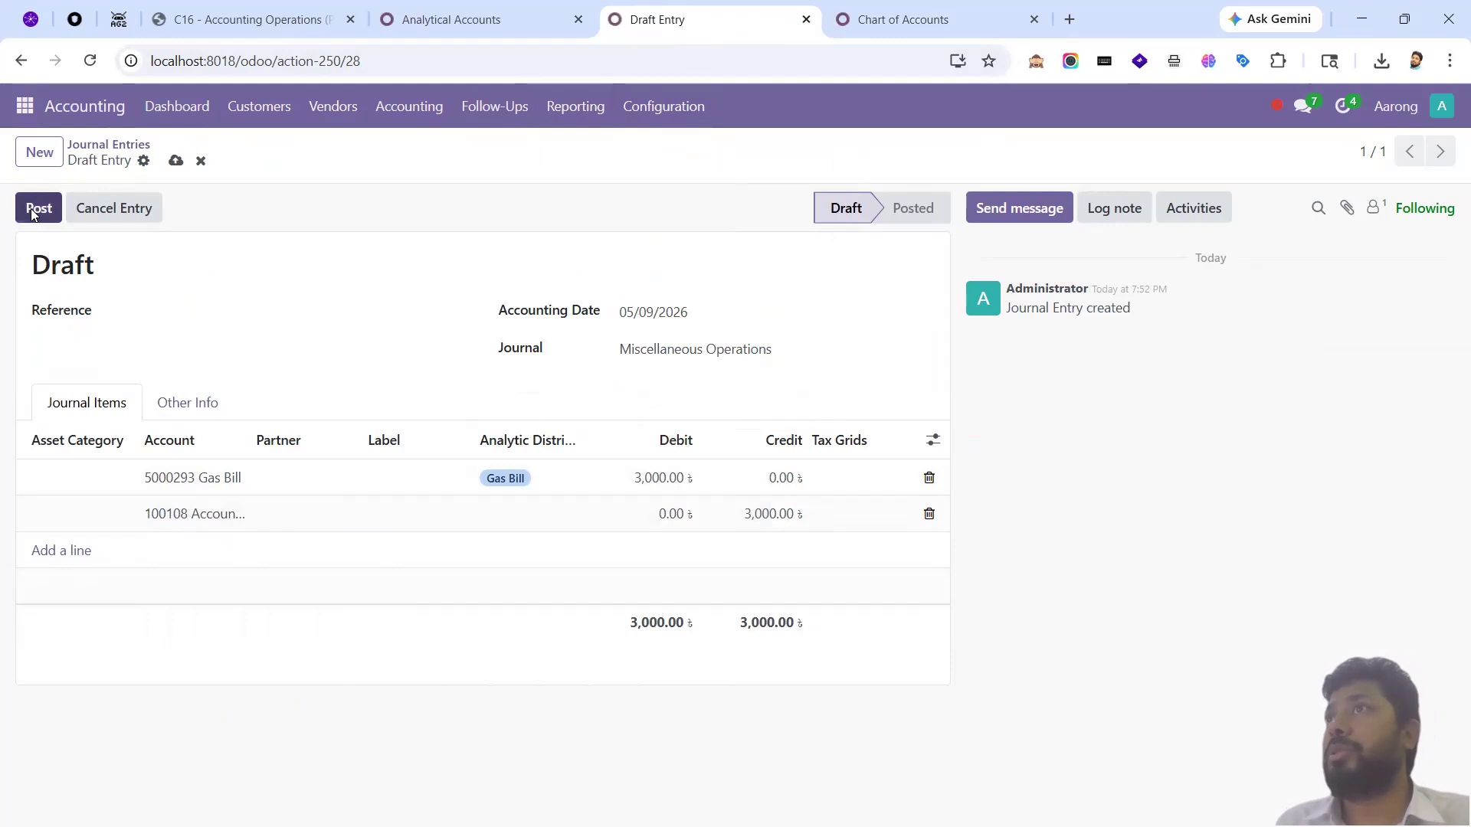
- Refresh the Analytical Accounts list to check the utility balances and compare it with the Expenses accounts in the Chart of Accounts
{"action": "left_click", "coordinate": [496, 30]}
{"action": "left_click", "coordinate": [91, 69]}
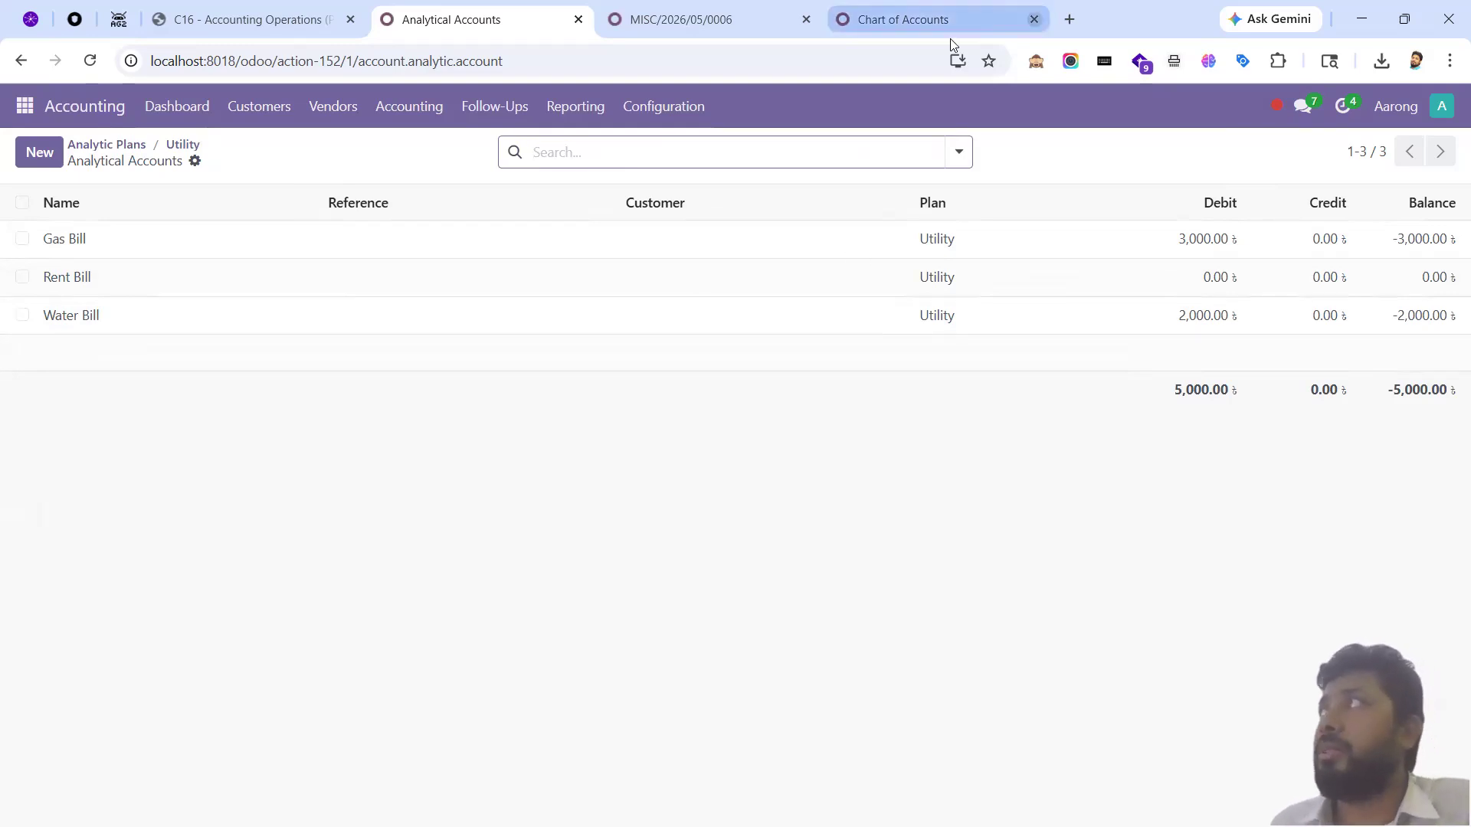
{"action": "left_click", "coordinate": [916, 23]}
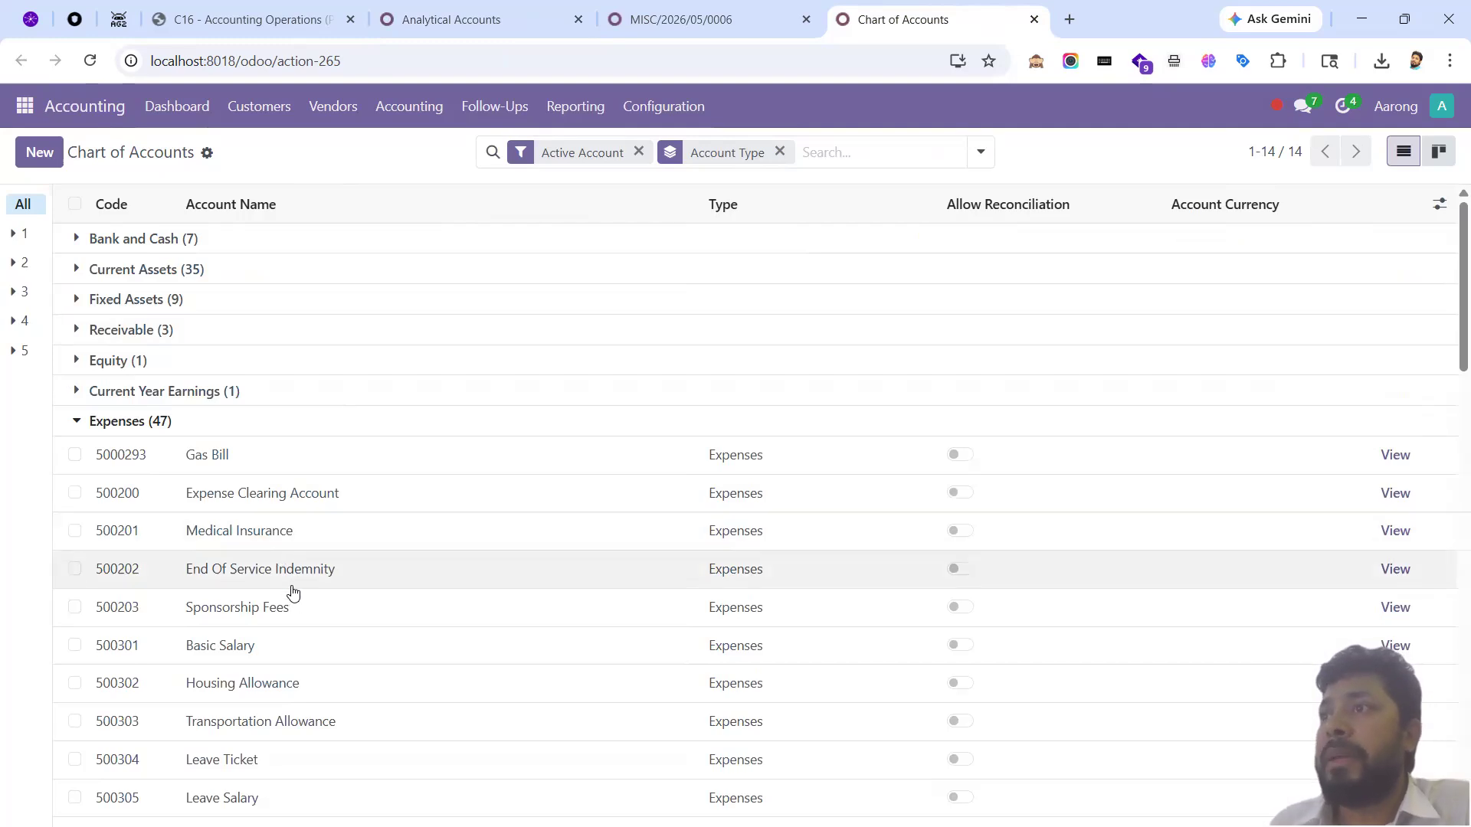
{"action": "scroll", "coordinate": [292, 591], "scroll_direction": "down", "scroll_amount": 1}
{"action": "scroll", "coordinate": [292, 591], "scroll_direction": "down", "scroll_amount": 2}
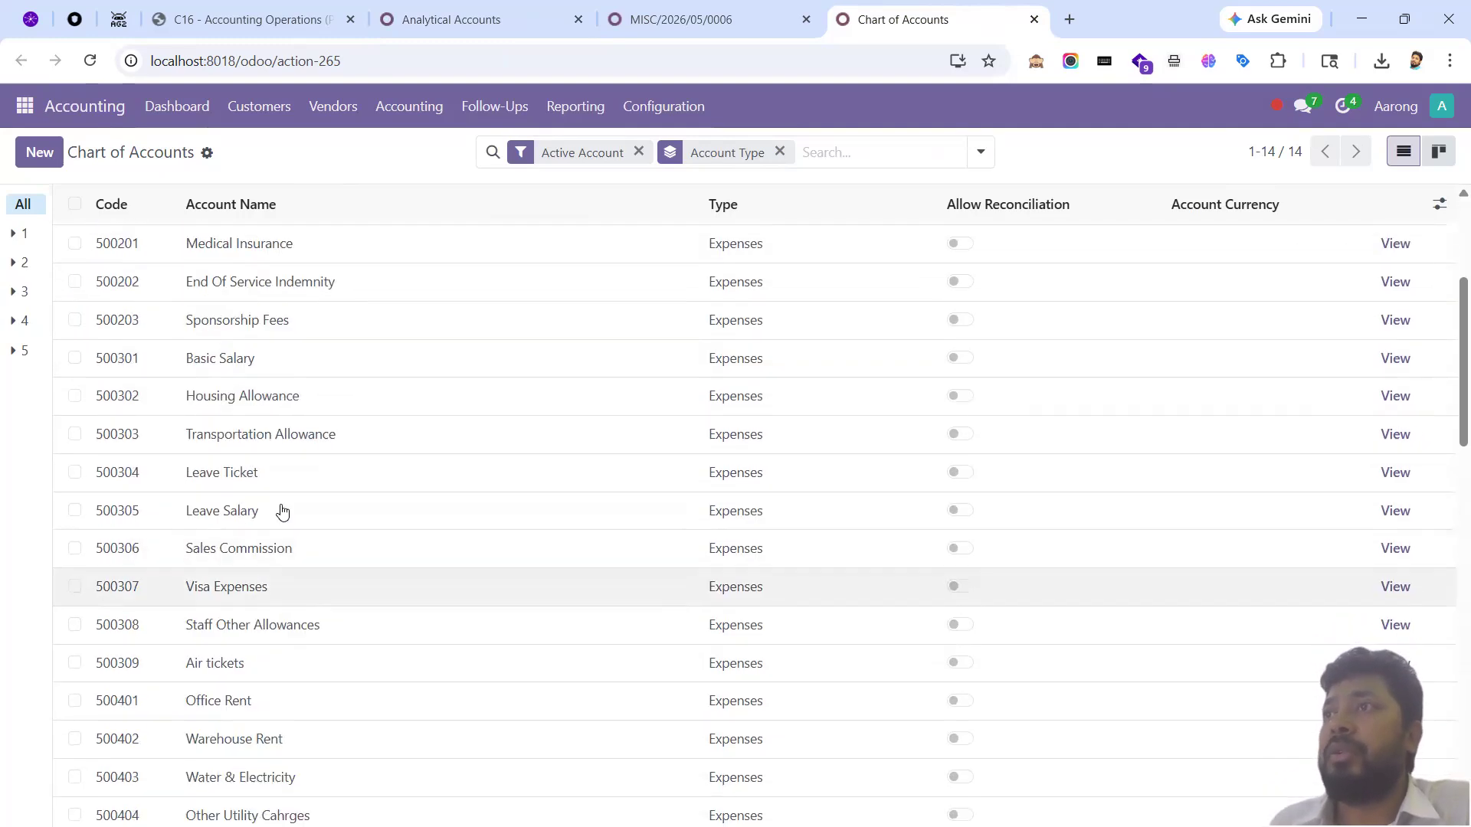
{"action": "scroll", "coordinate": [417, 633], "scroll_direction": "down", "scroll_amount": 1}
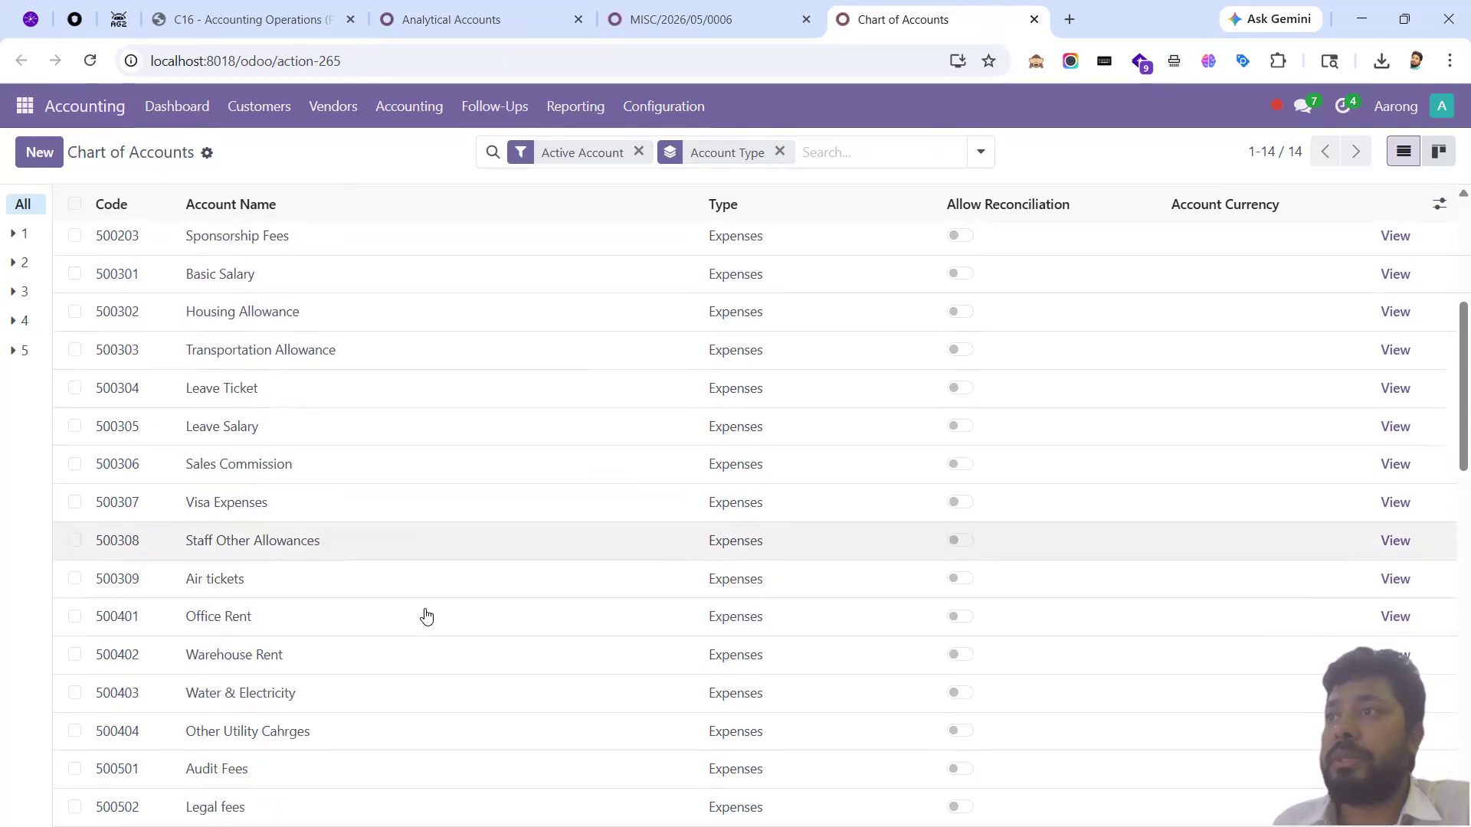
{"action": "scroll", "coordinate": [360, 628], "scroll_direction": "down", "scroll_amount": 7}
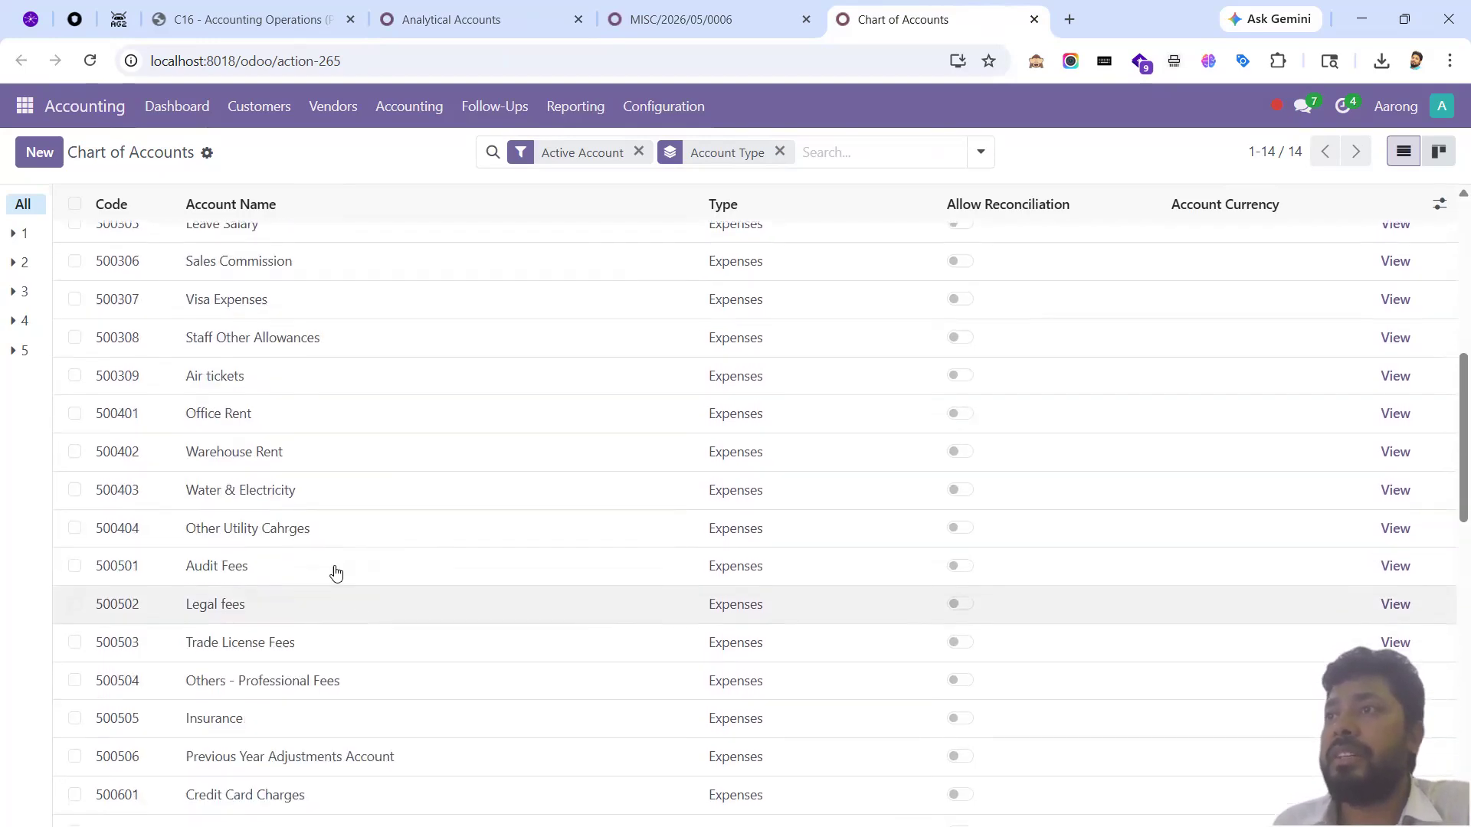
{"action": "scroll", "coordinate": [289, 684], "scroll_direction": "down", "scroll_amount": 1}
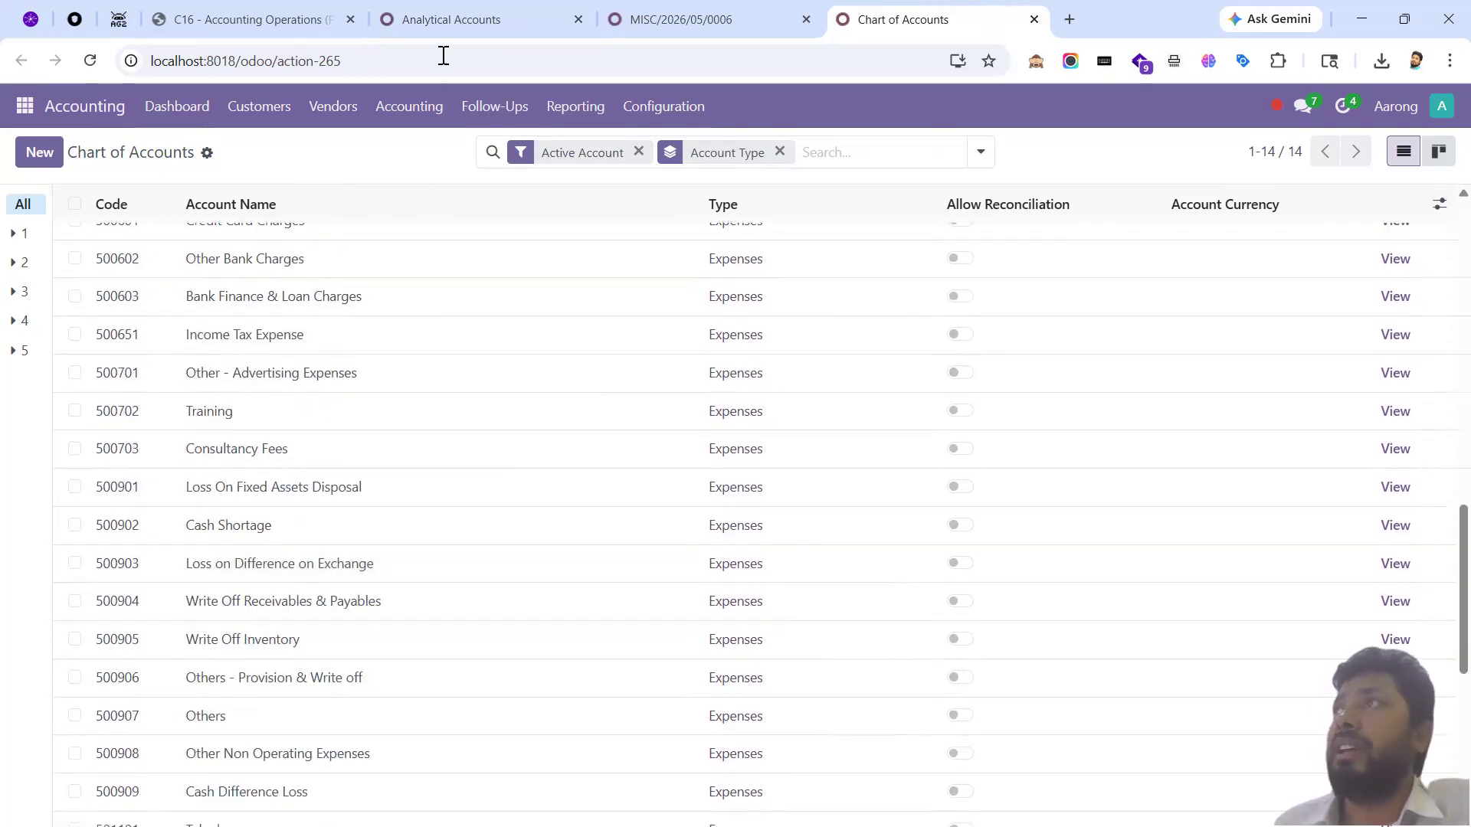
- Review the Utility analytic accounts' debits and balances alongside the posted gas bill journal entry
{"action": "left_click", "coordinate": [460, 20]}
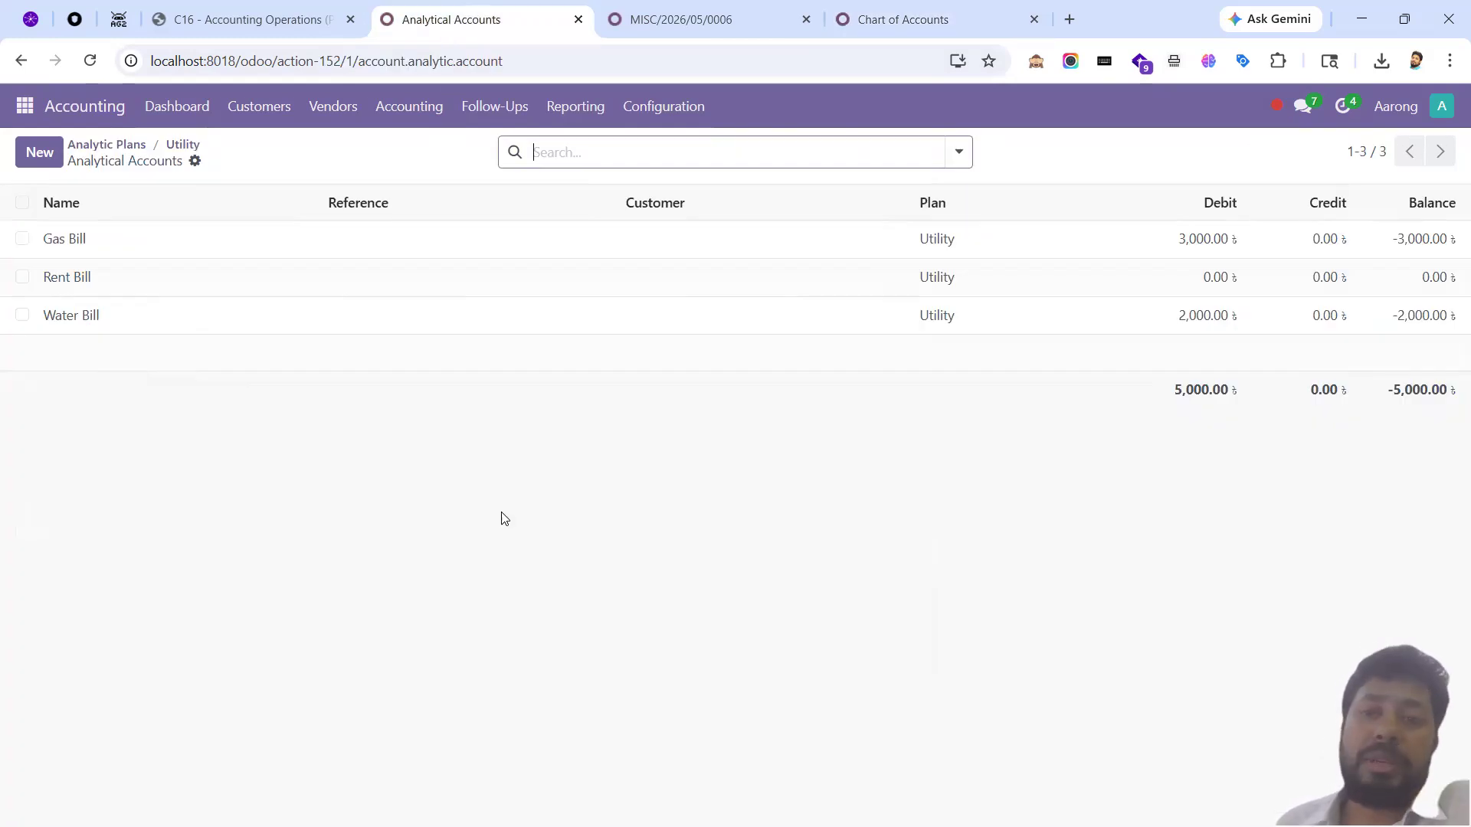
{"action": "left_click", "coordinate": [581, 526]}
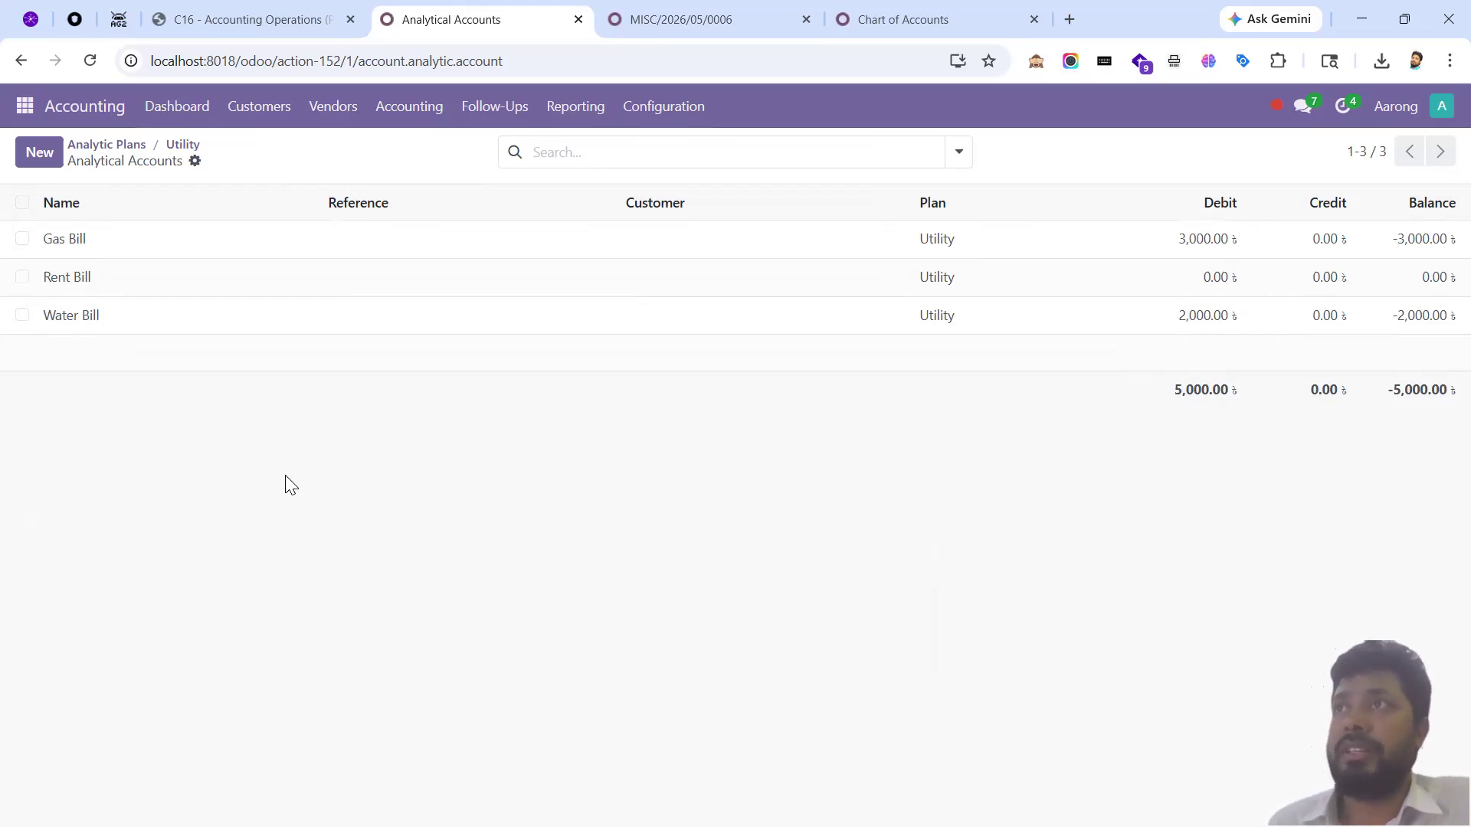
{"action": "left_click", "coordinate": [640, 18]}
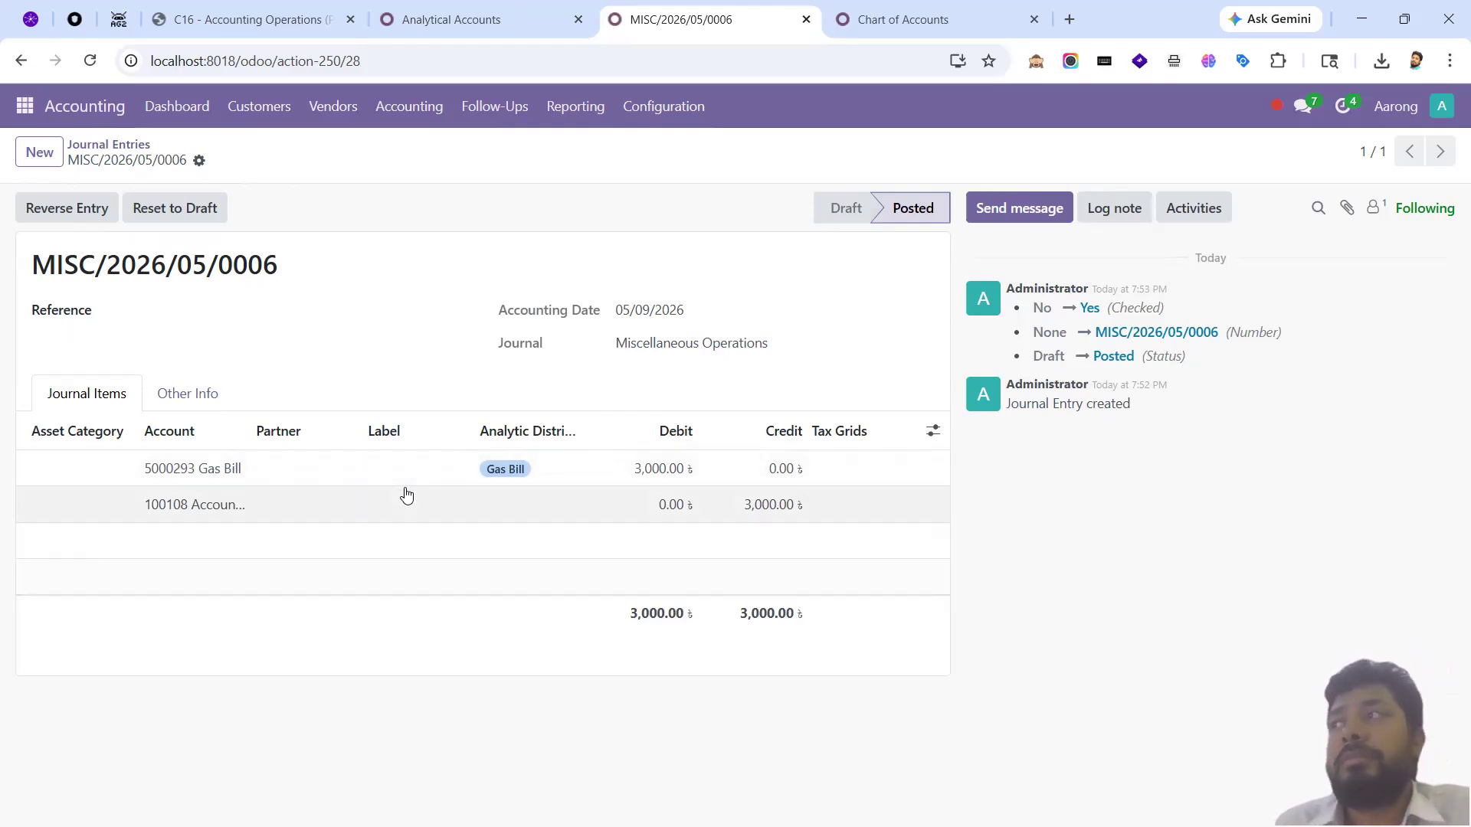
{"action": "left_click", "coordinate": [463, 23]}
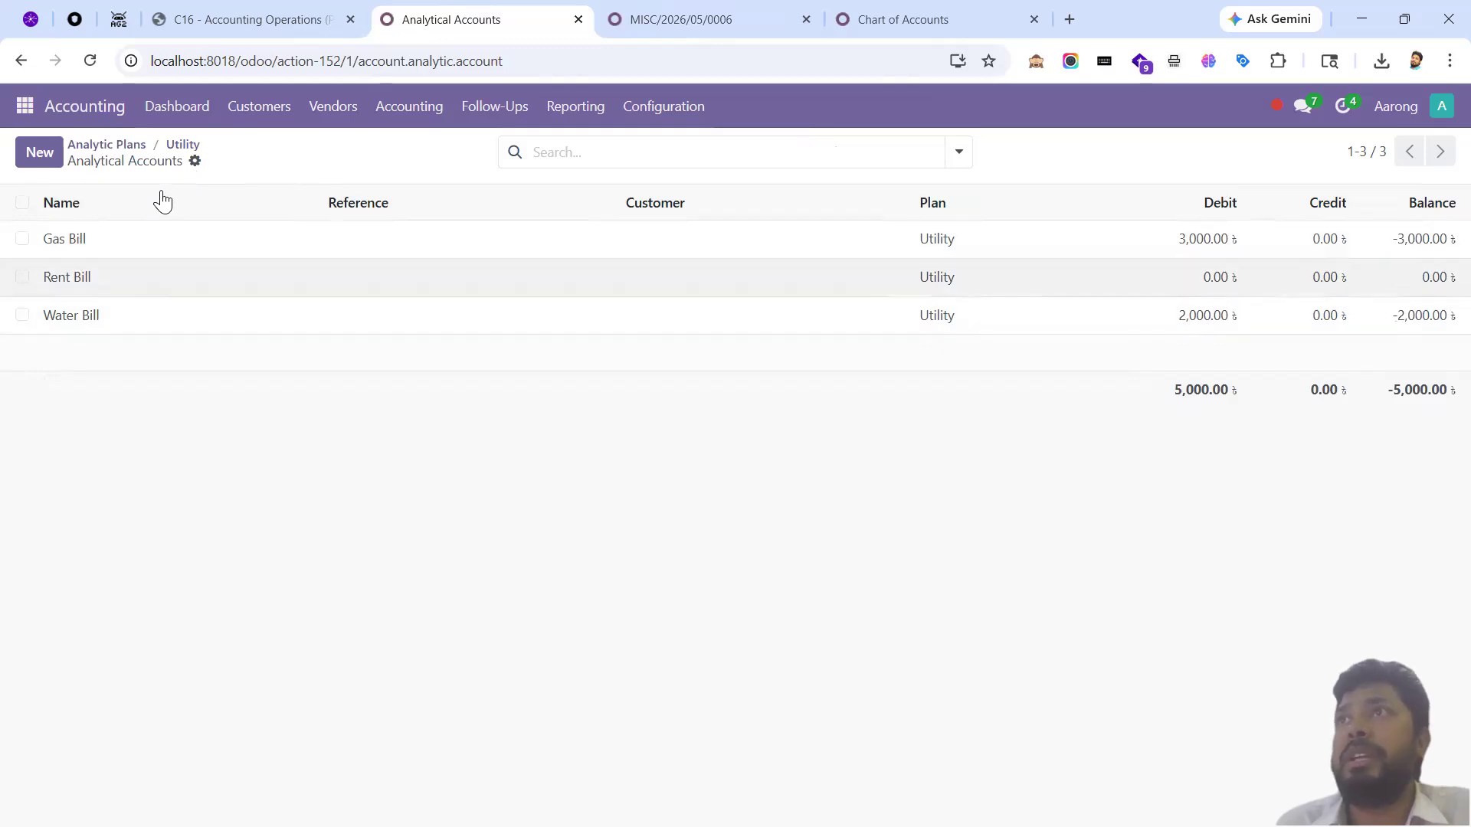
- Go back through the Utility plan to the Analytic Plans list and reopen the plan's analytic accounts
{"action": "left_click", "coordinate": [179, 147]}
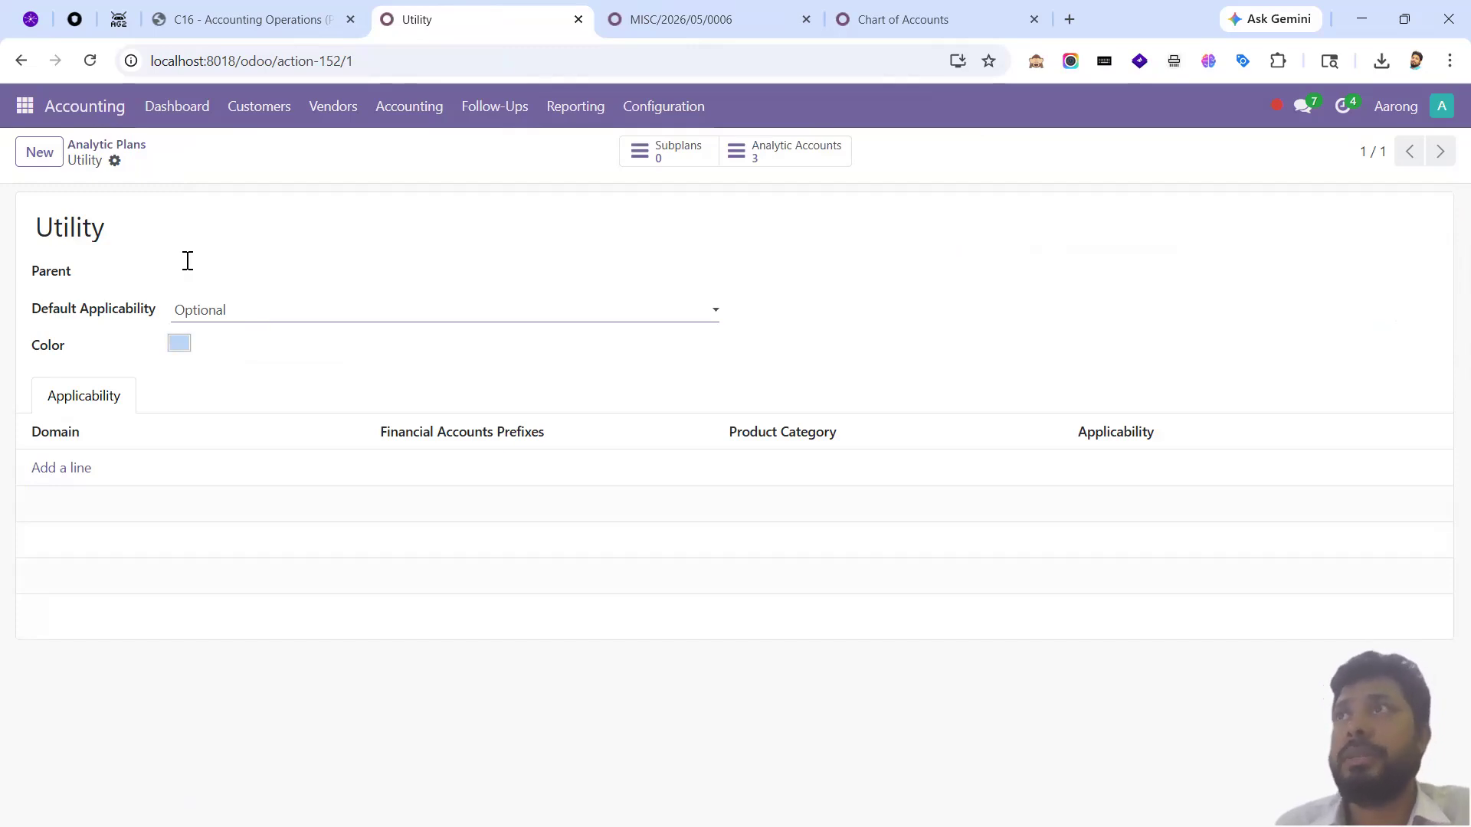
{"action": "left_click", "coordinate": [130, 152]}
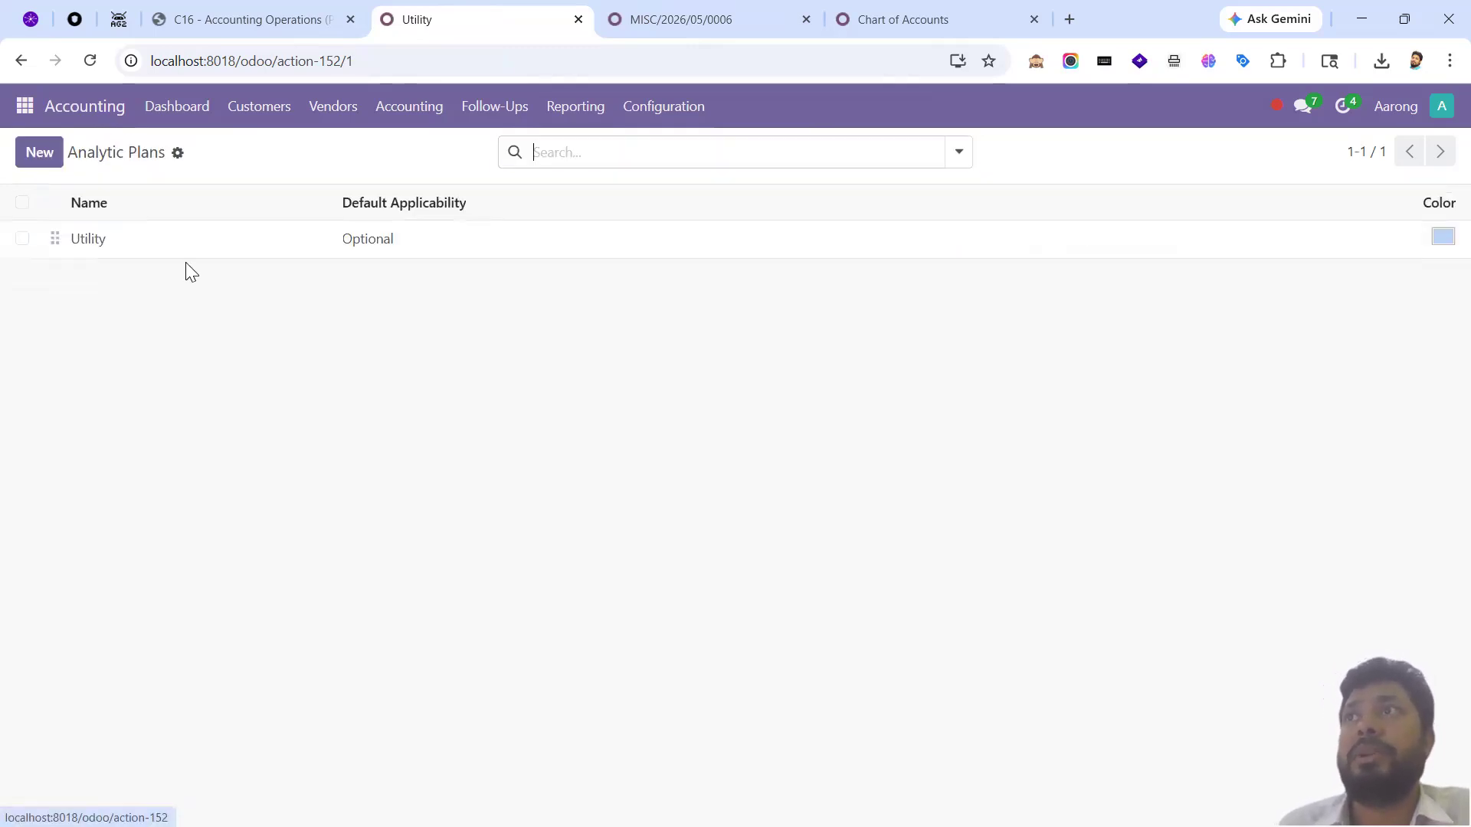
{"action": "left_click", "coordinate": [173, 242]}
{"action": "left_click", "coordinate": [813, 156]}
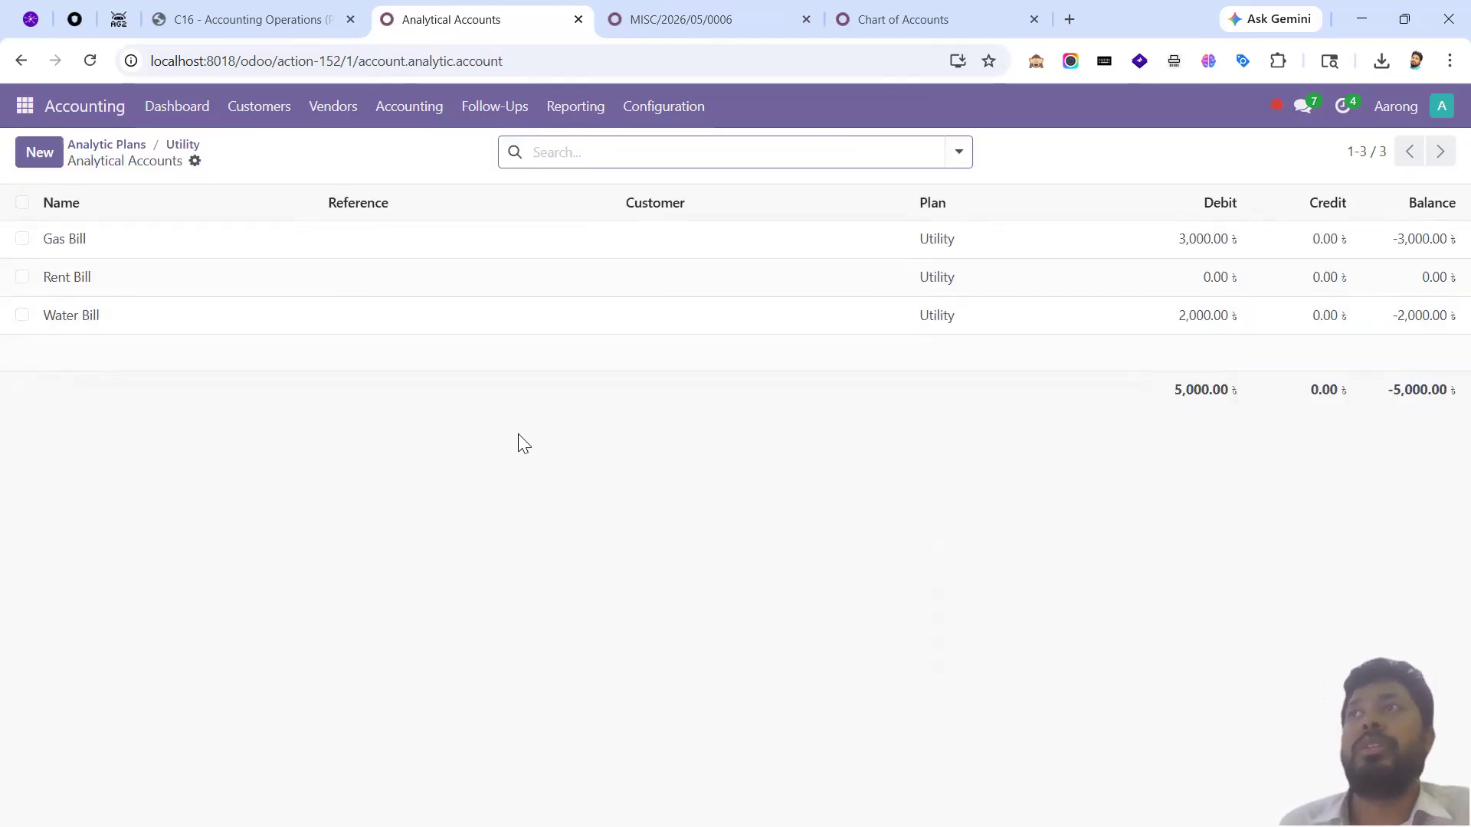
- Open the Analytic Distribution Models list from the analytic accounting configuration
{"action": "left_click", "coordinate": [684, 121]}
{"action": "scroll", "coordinate": [705, 506], "scroll_direction": "down", "scroll_amount": 6}
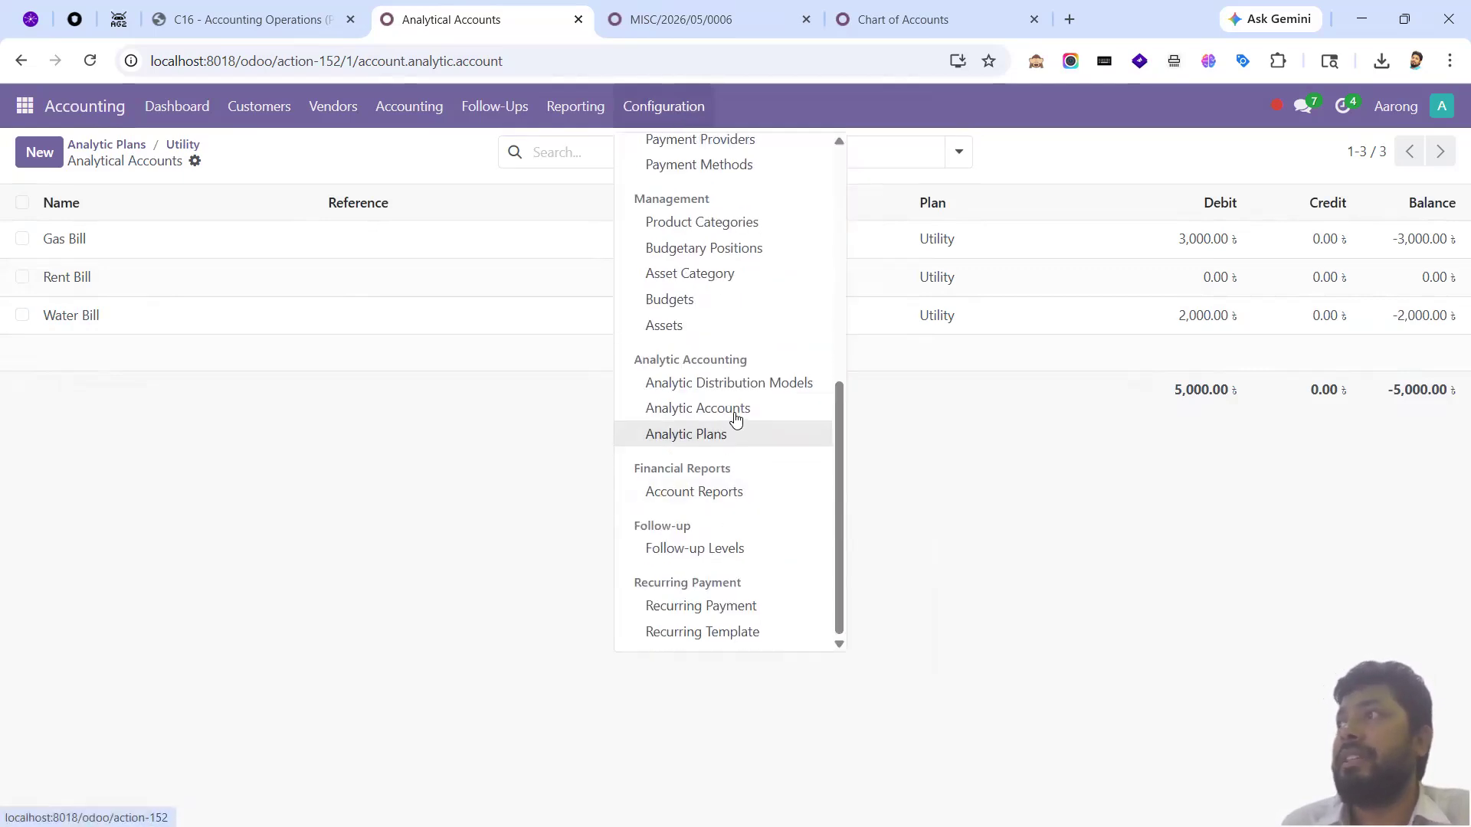
{"action": "left_click", "coordinate": [731, 383]}
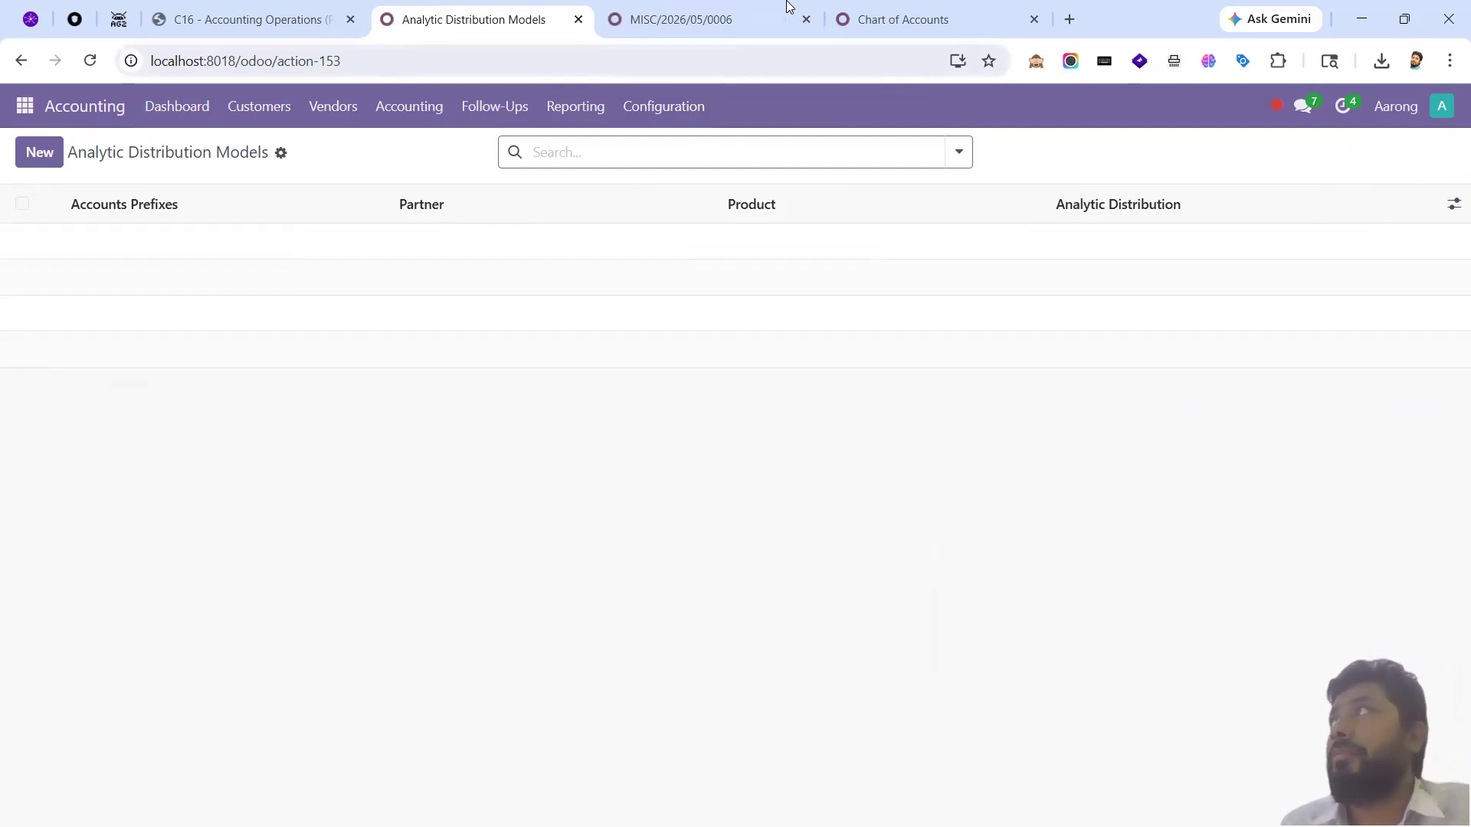
- Search the Chart of Accounts for "gas" to look up the Gas Bill account's code
{"action": "left_click", "coordinate": [873, 18]}
{"action": "scroll", "coordinate": [356, 485], "scroll_direction": "down", "scroll_amount": 7}
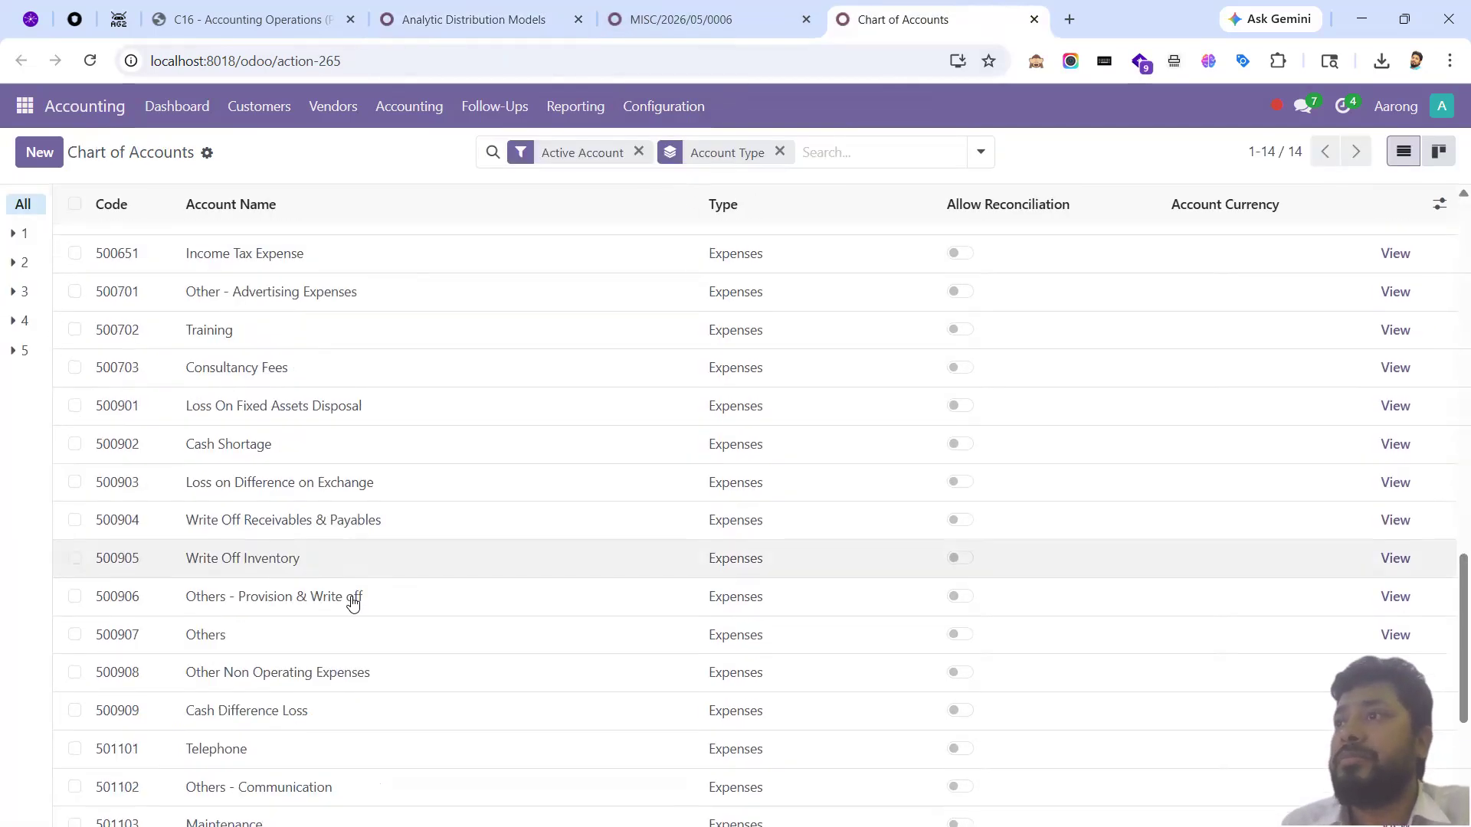
{"action": "scroll", "coordinate": [326, 565], "scroll_direction": "up", "scroll_amount": 4}
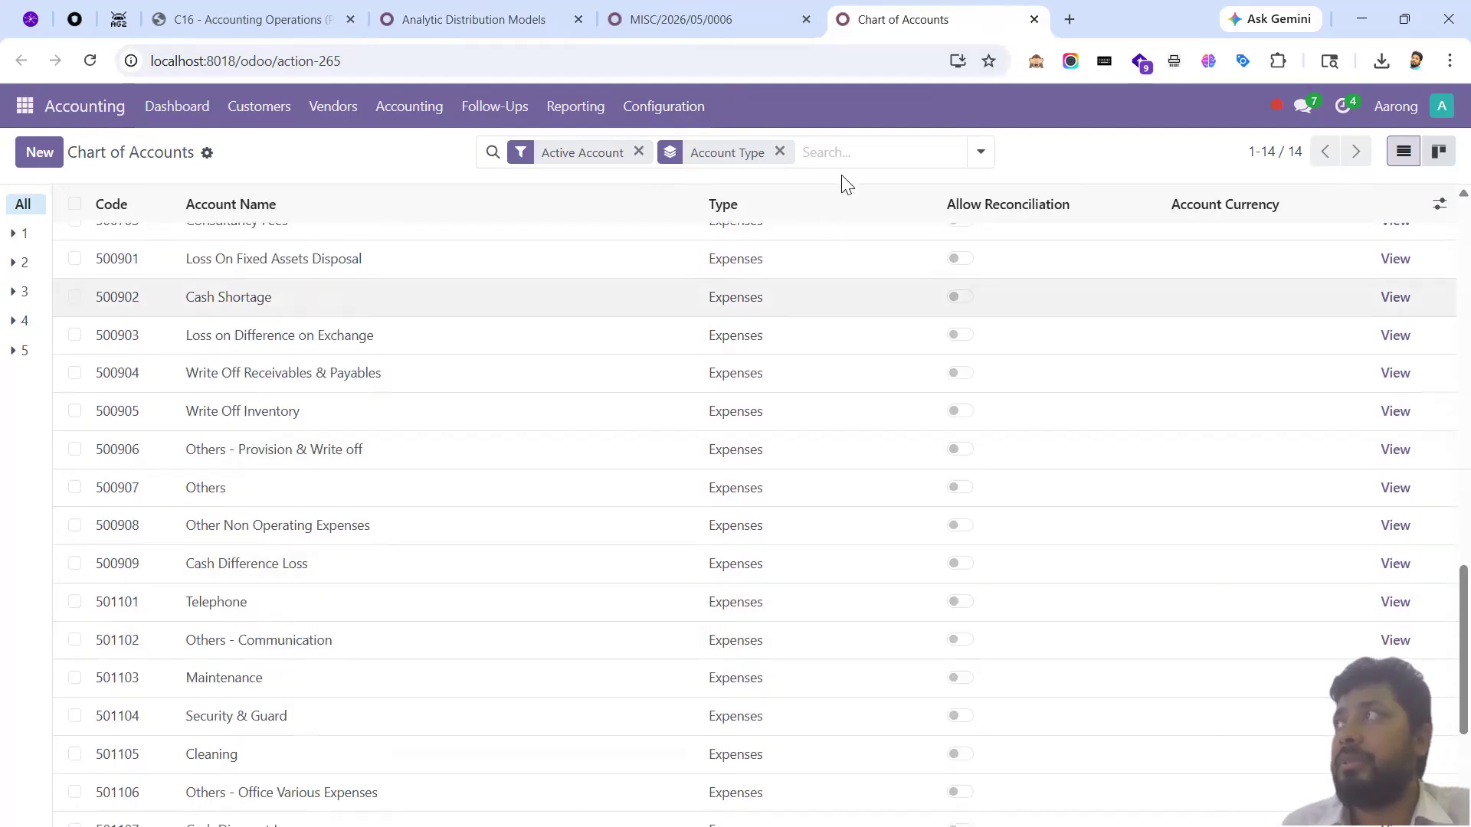
{"action": "left_click", "coordinate": [855, 153]}
{"action": "type", "text": "gas"}
{"action": "key", "text": "Return"}
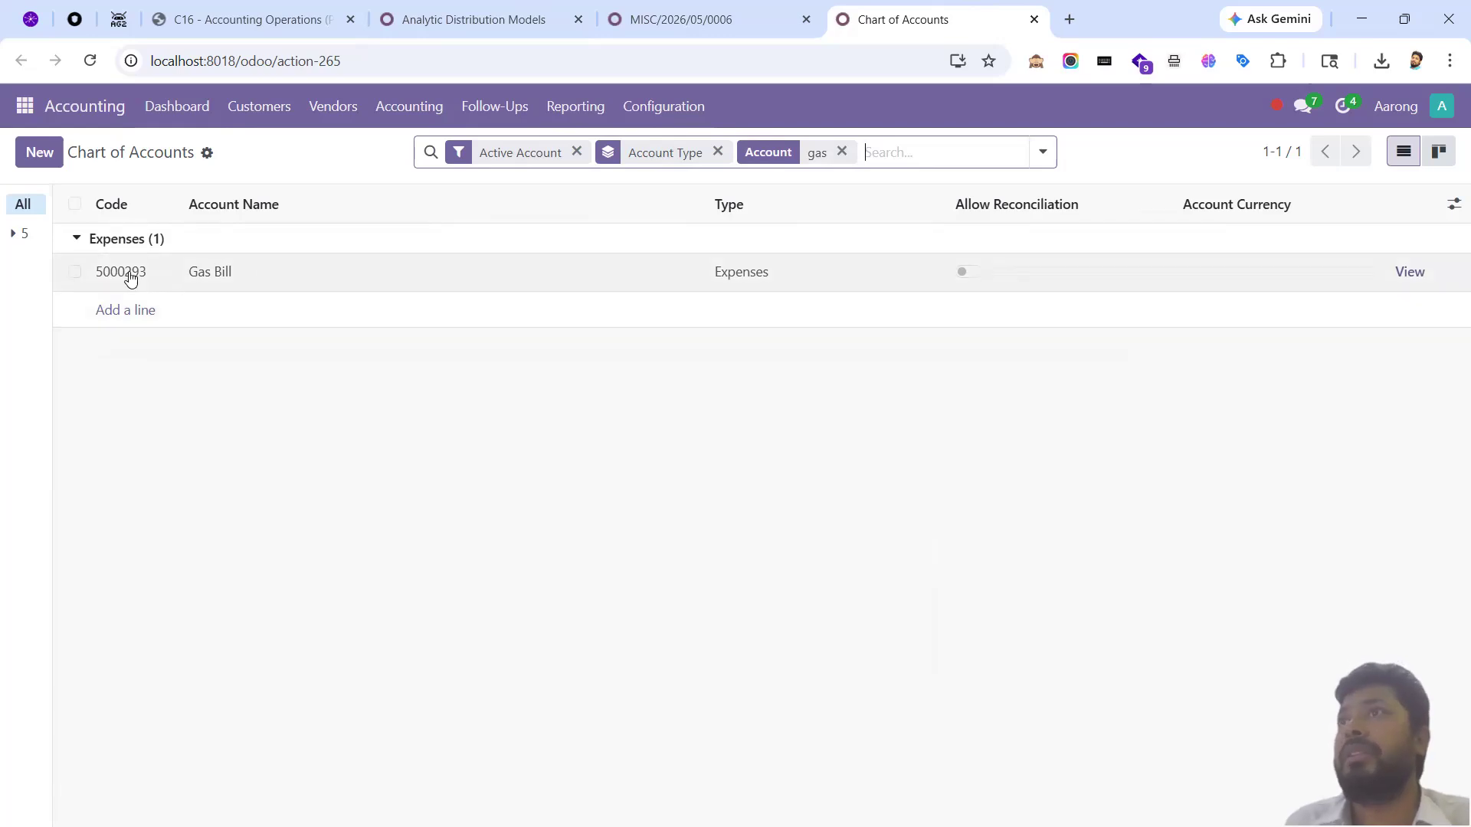
- Copy the Gas Bill account's code and add an analytic distribution model with accounts prefix 5000293
{"action": "left_click", "coordinate": [131, 276]}
{"action": "key", "text": "ctrl+c"}
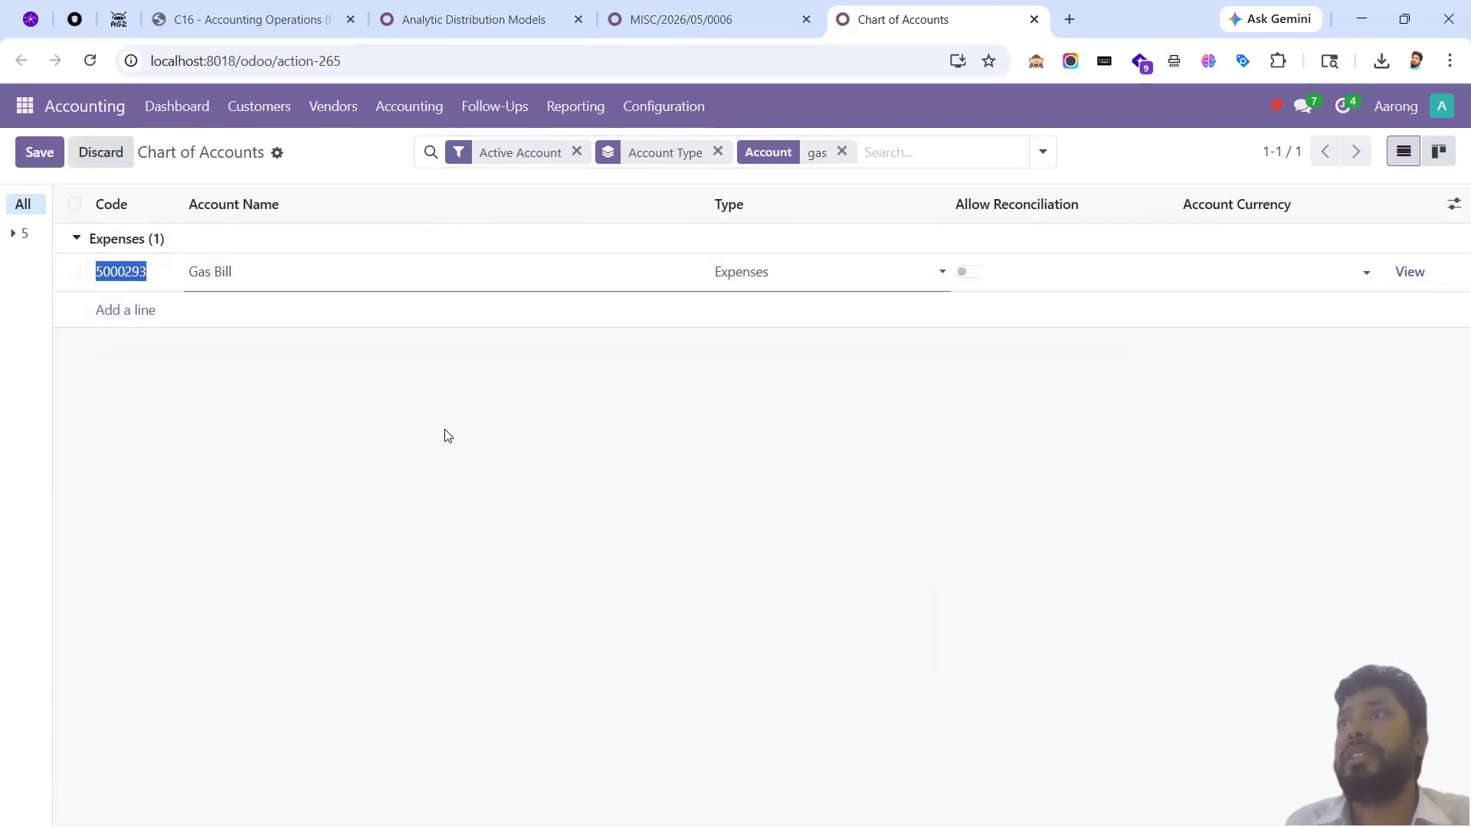
{"action": "left_click", "coordinate": [448, 436]}
{"action": "left_click", "coordinate": [474, 19]}
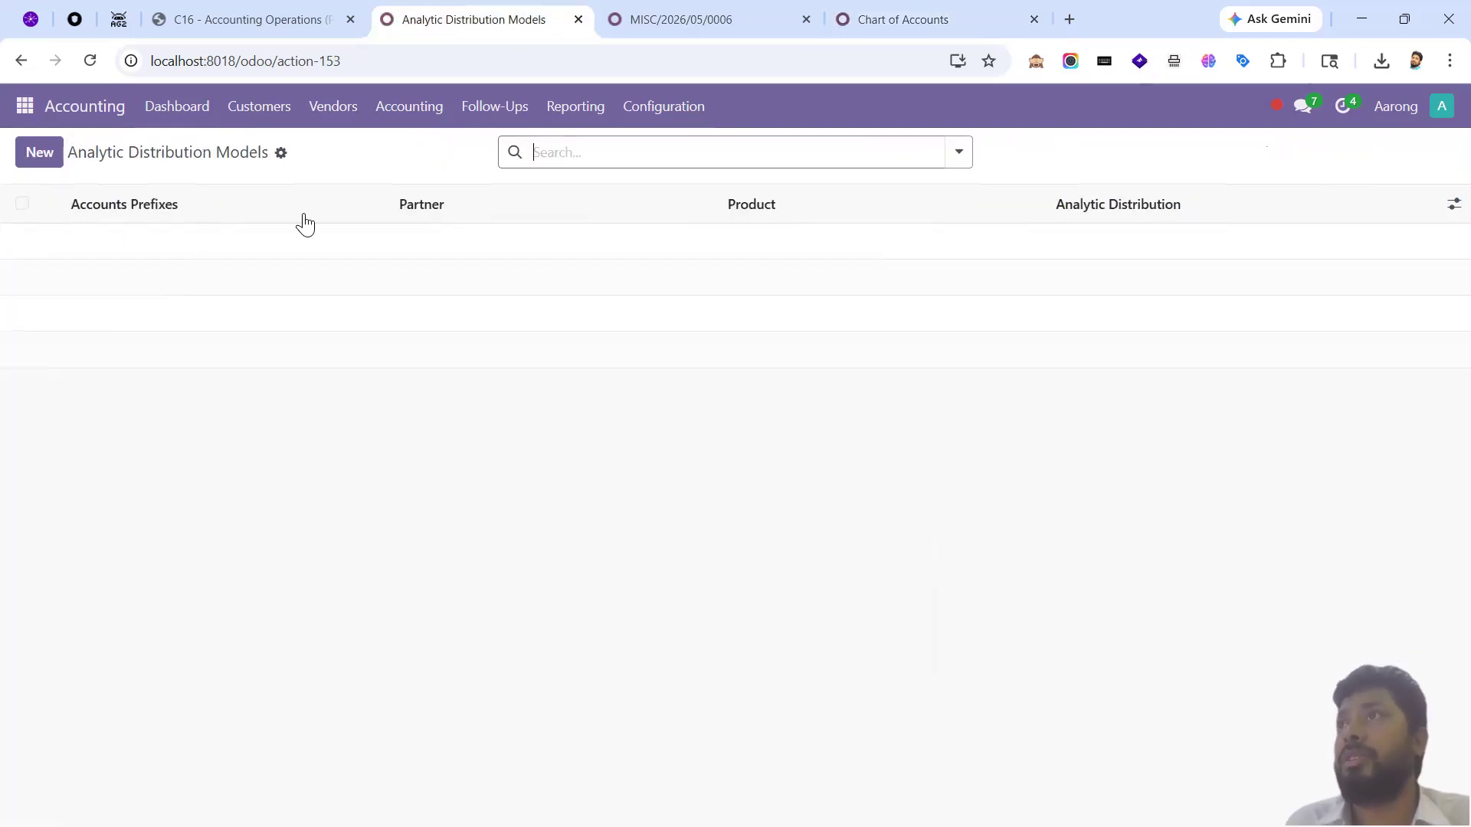
{"action": "left_click", "coordinate": [40, 152]}
{"action": "key", "text": "ctrl+v"}
{"action": "key", "text": "Tab"}
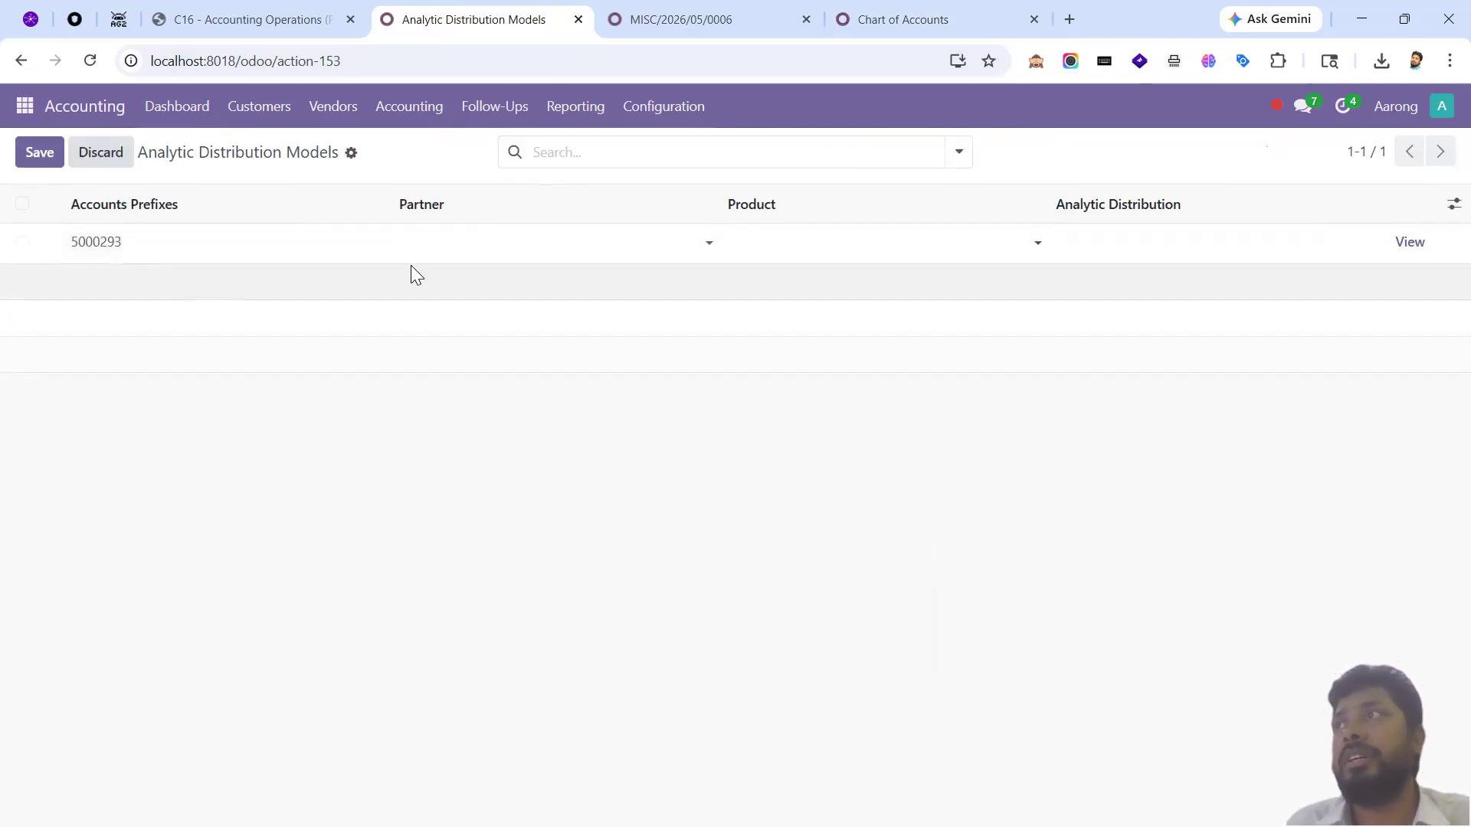
- Assign the Gas Bill analytic account at 100% to the 5000293 distribution model
{"action": "left_click", "coordinate": [779, 239]}
{"action": "left_click", "coordinate": [1183, 244]}
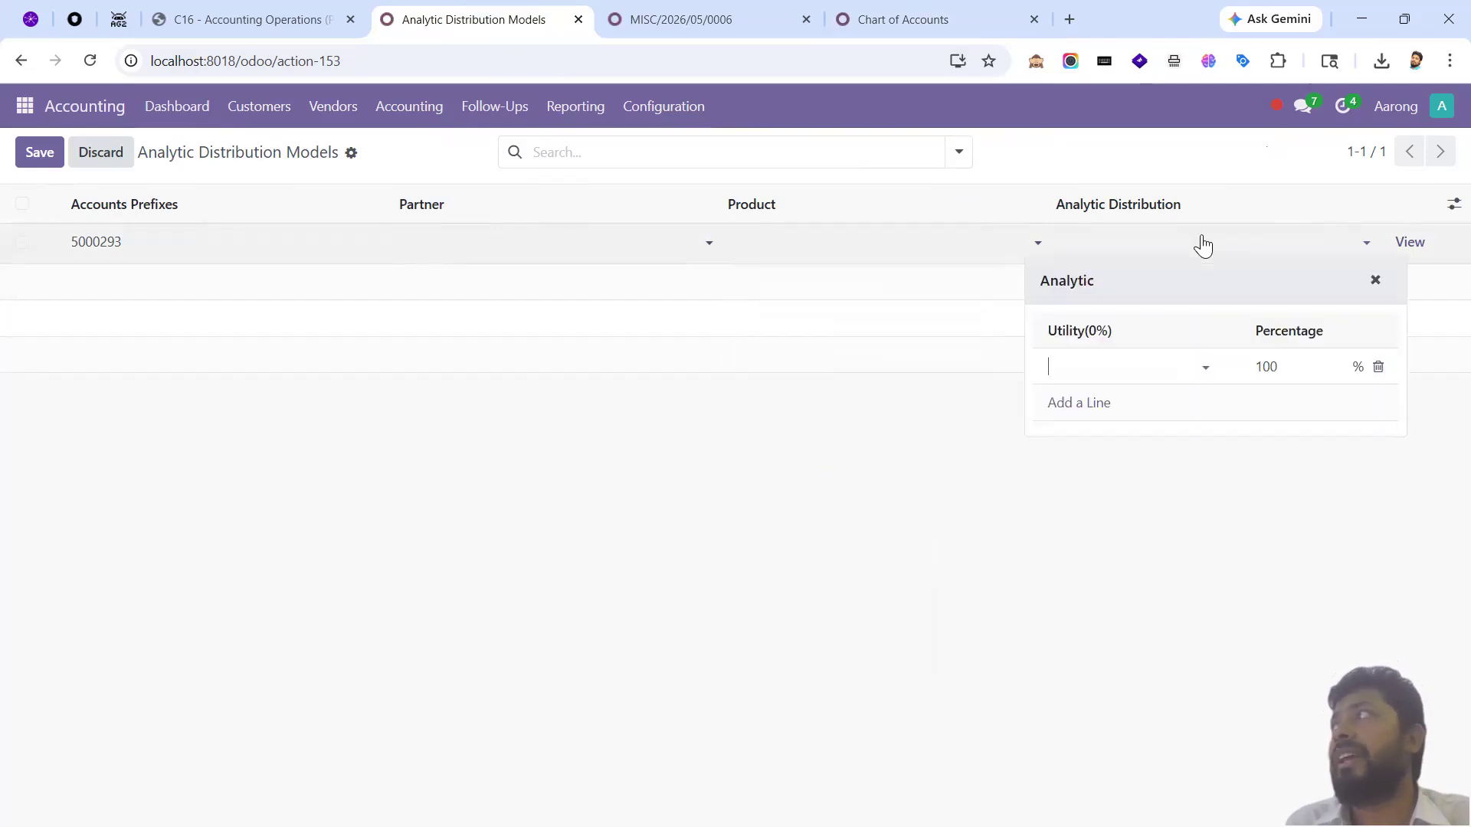
{"action": "left_click", "coordinate": [1090, 369]}
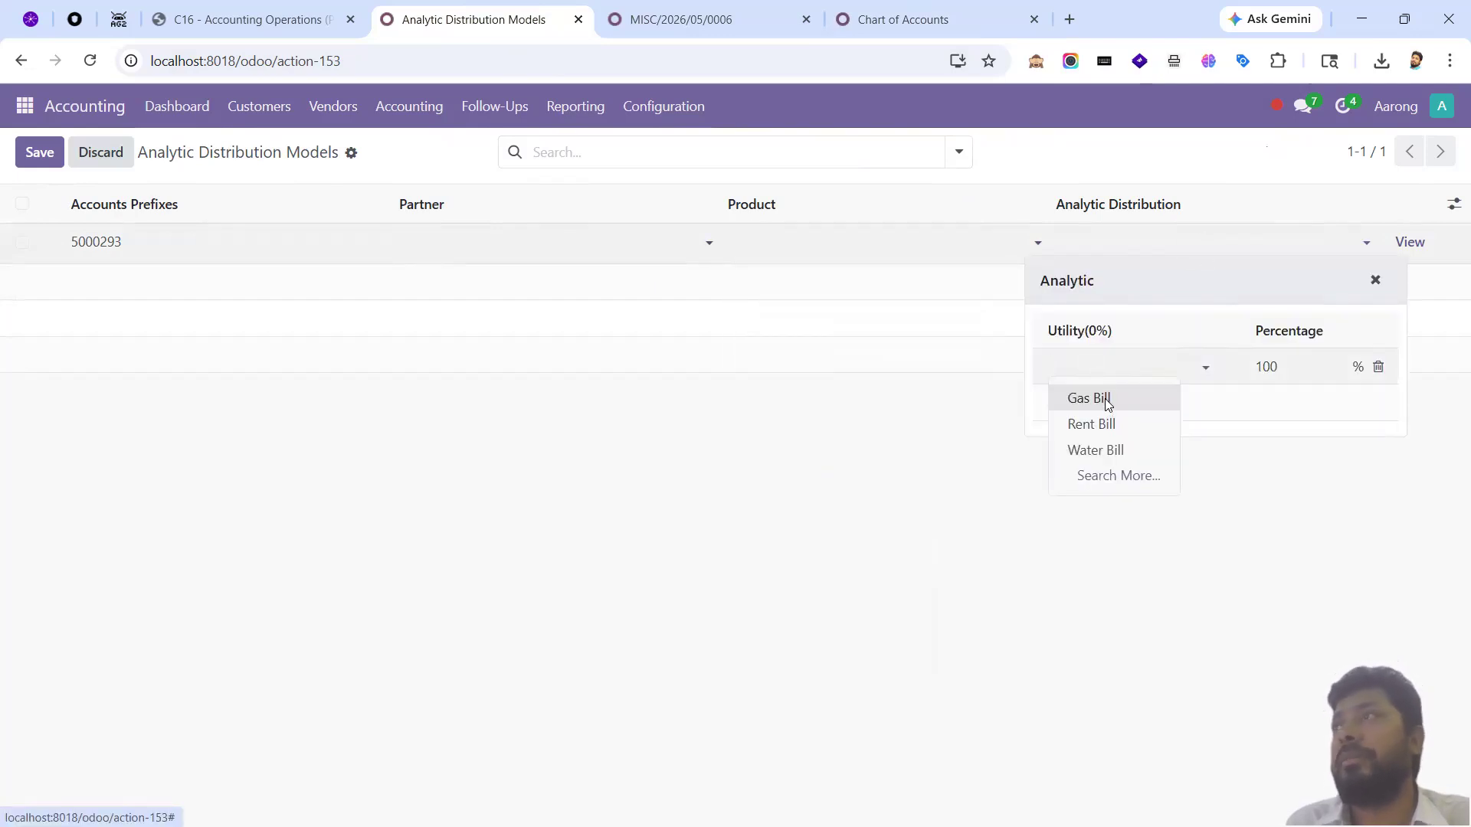
{"action": "left_click", "coordinate": [1107, 399]}
{"action": "left_click", "coordinate": [769, 486]}
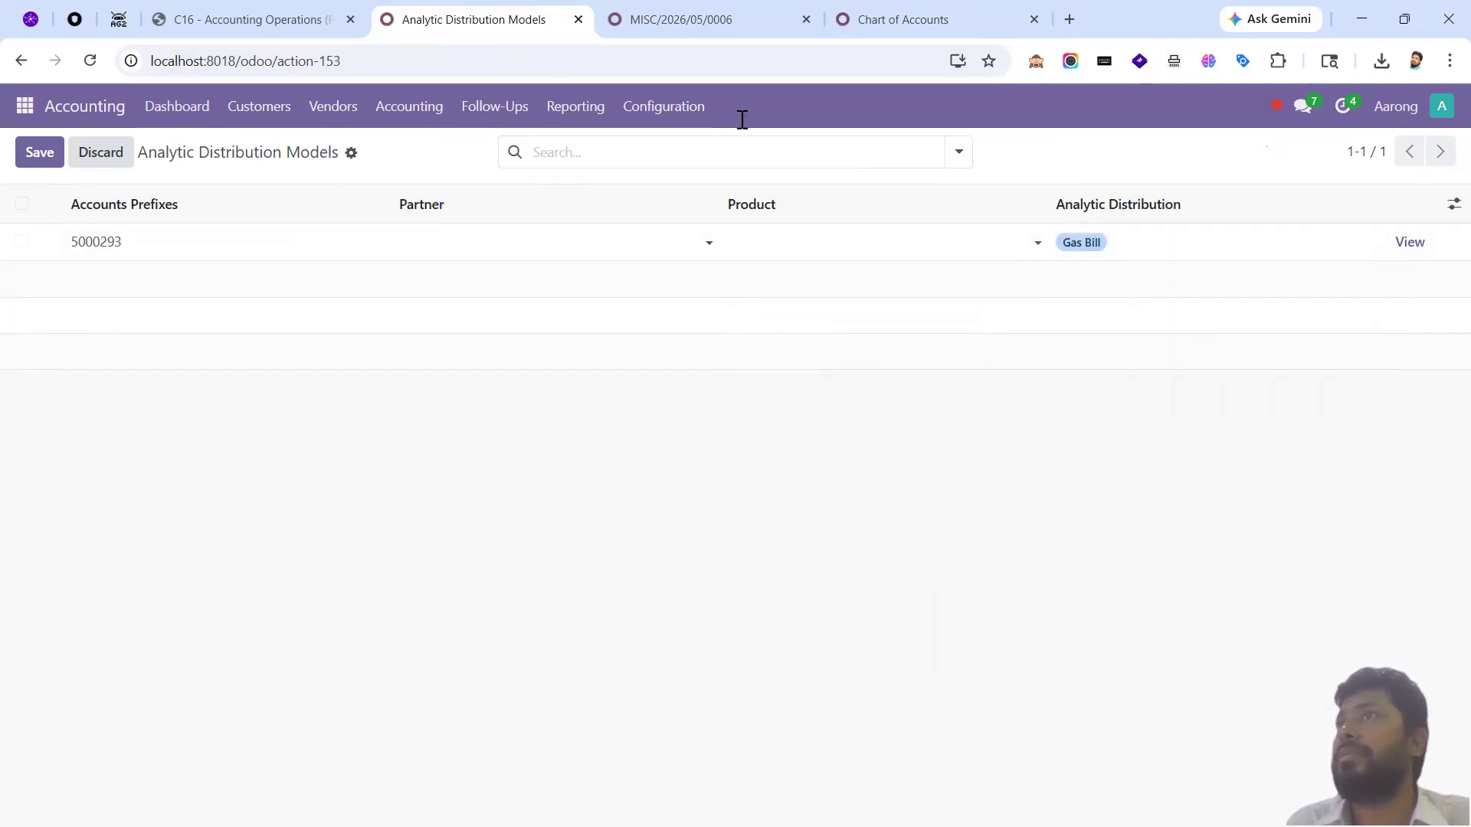
- Replace the "gas" filter in the Chart of Accounts with a search for "water"
{"action": "left_click", "coordinate": [735, 16]}
{"action": "left_click_drag", "start_coordinate": [939, 22], "coordinate": [748, 55]}
{"action": "left_click", "coordinate": [842, 151]}
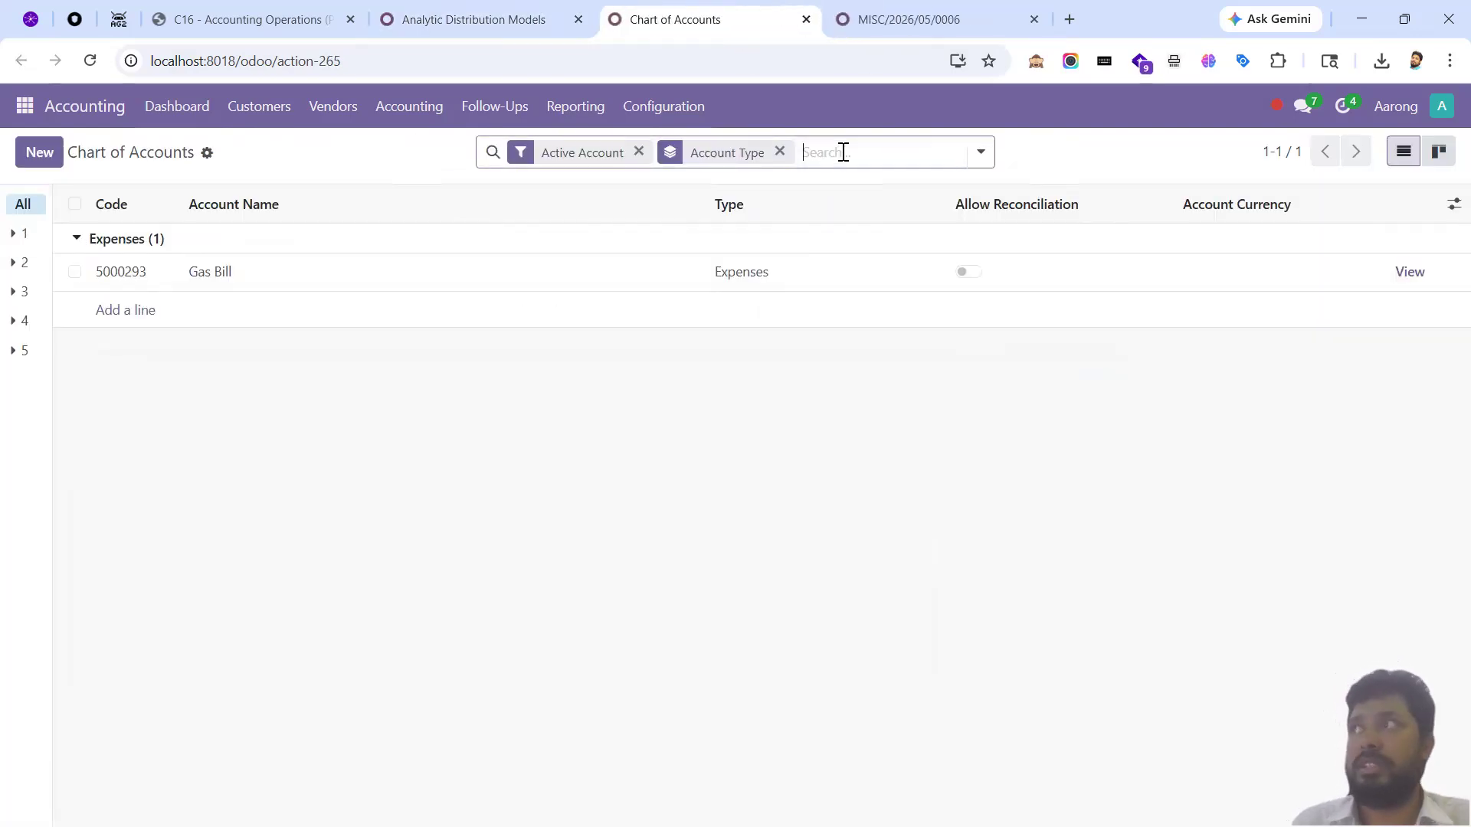
{"action": "type", "text": "el"}
{"action": "key", "text": "BackSpace"}
{"action": "key", "text": "BackSpace"}
{"action": "type", "text": "water"}
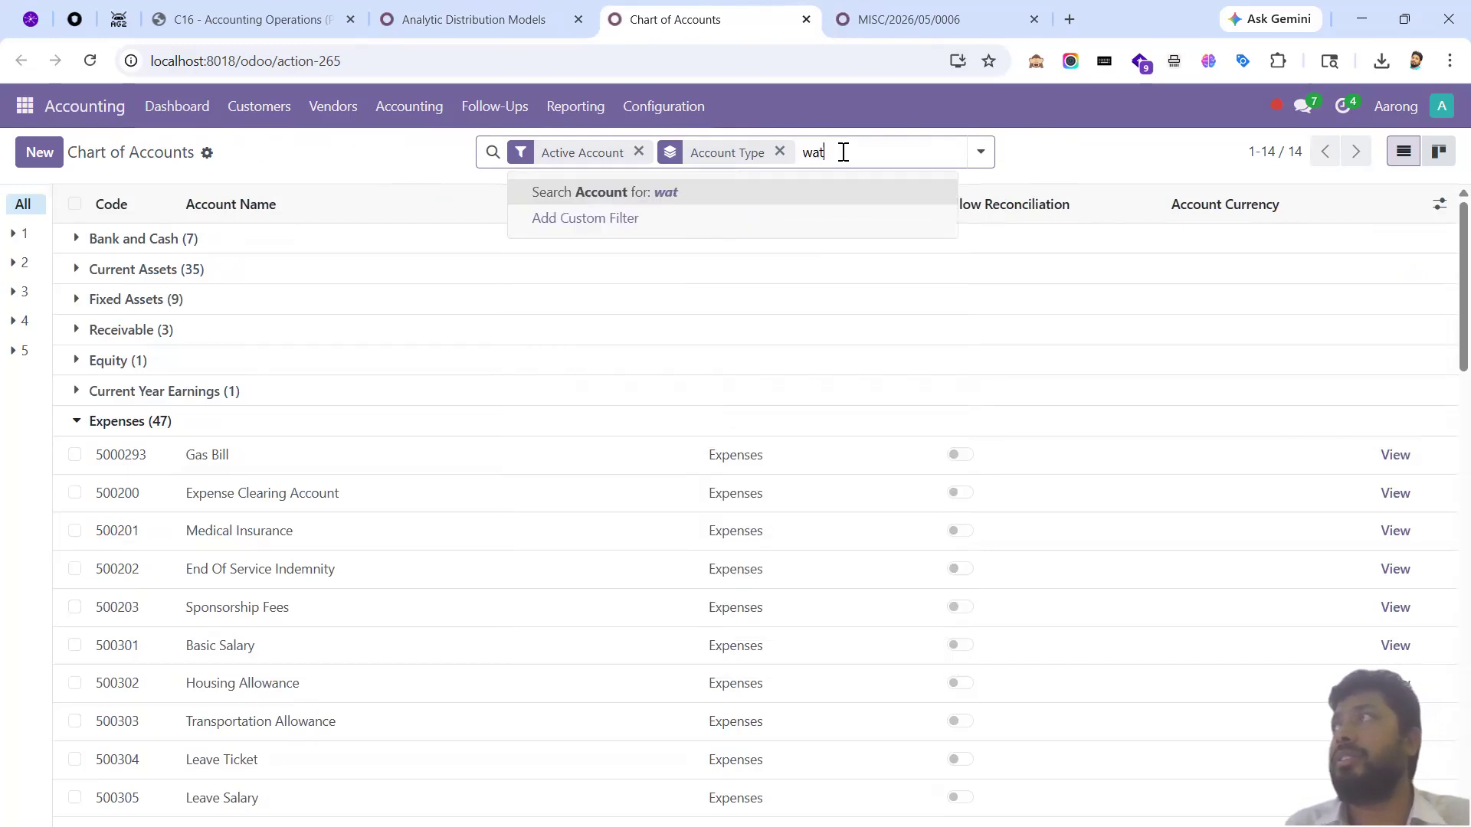
{"action": "key", "text": "Return"}
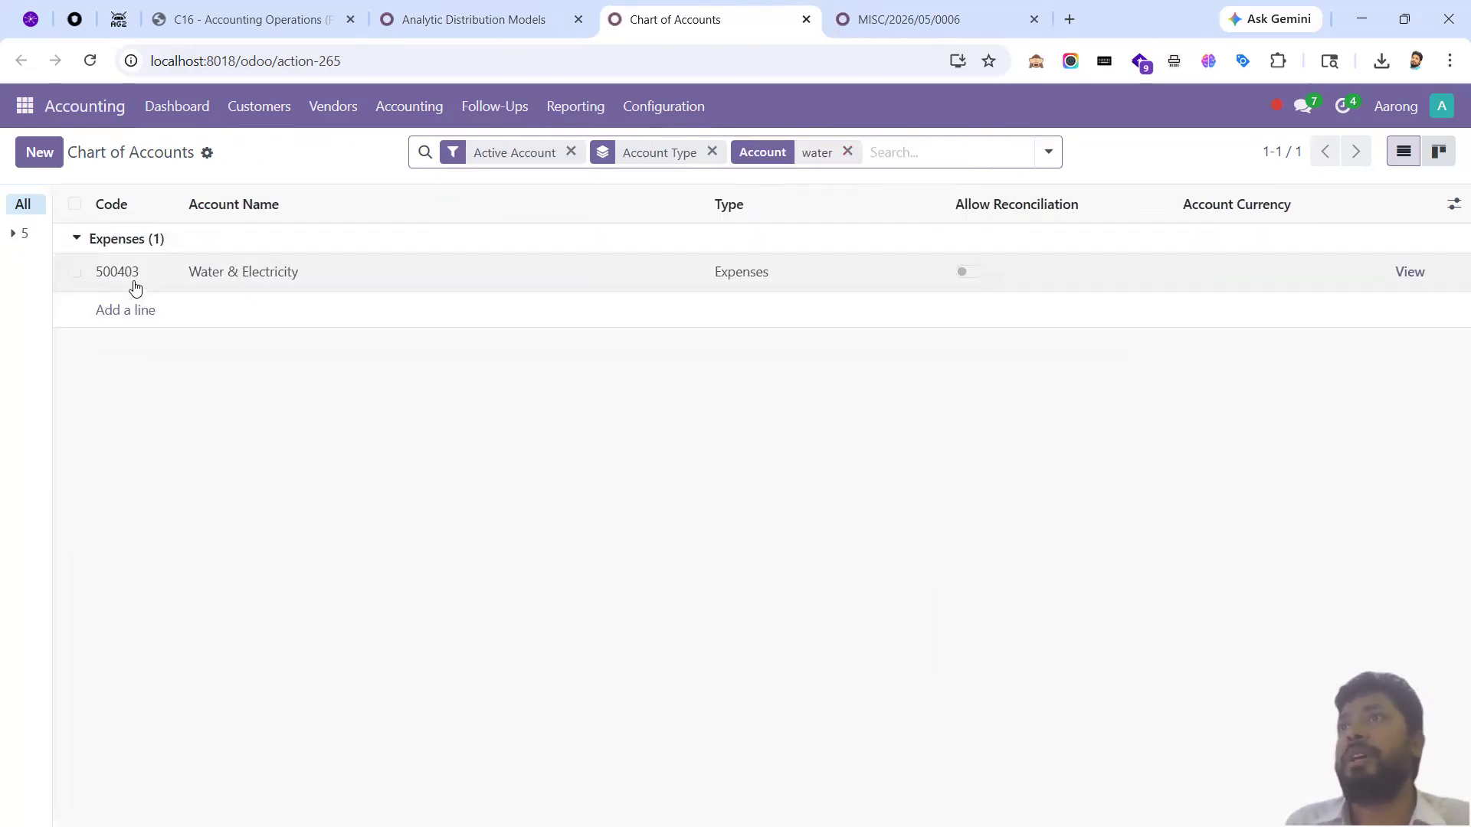
- Copy the Water & Electricity account's code and add a distribution model with accounts prefix 500403
{"action": "left_click", "coordinate": [134, 282]}
{"action": "key", "text": "ctrl+Page_Up"}
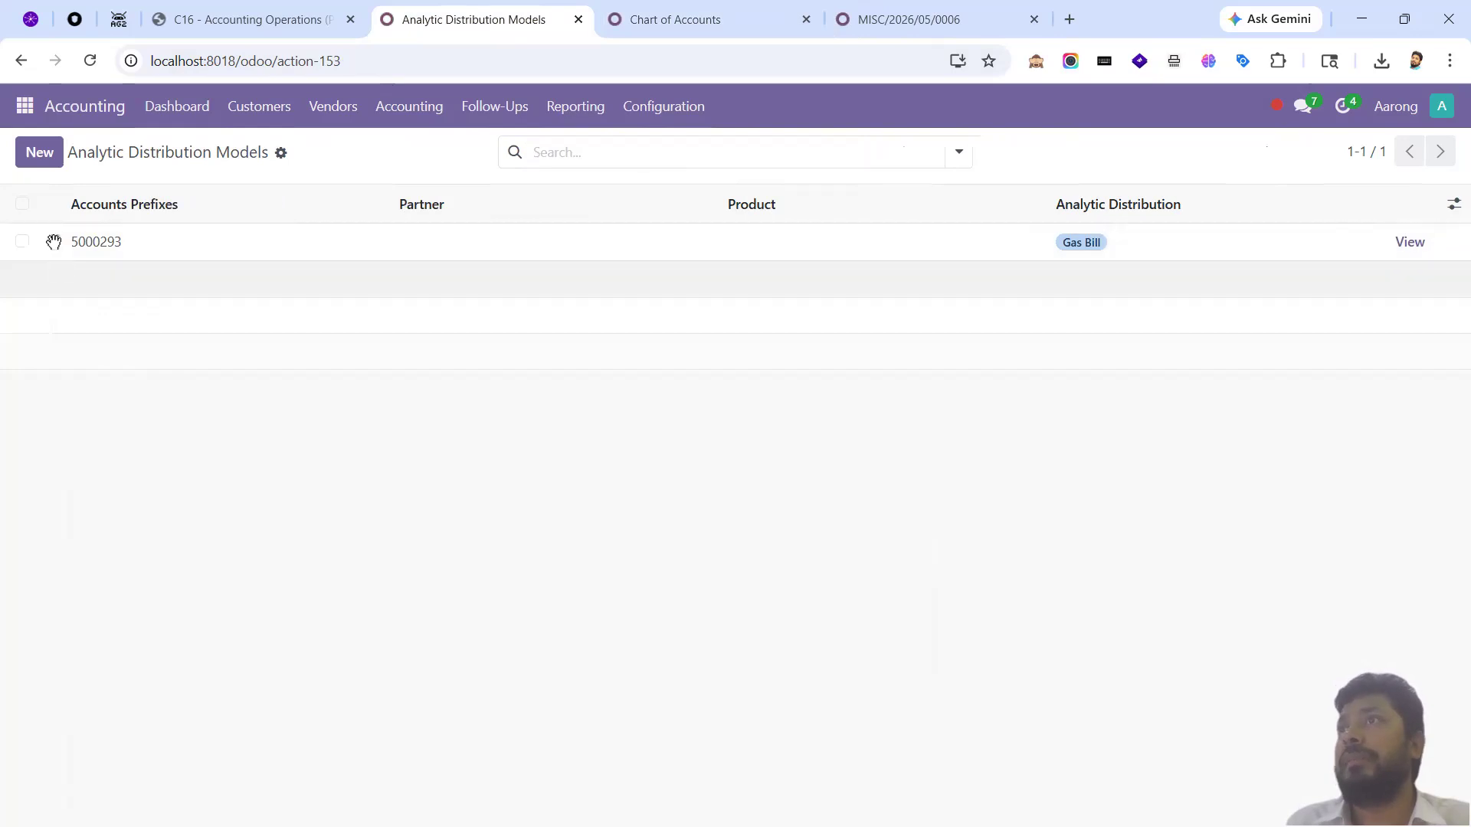
{"action": "left_click", "coordinate": [40, 153]}
{"action": "type", "text": "500403"}
- Assign the Water Bill analytic account at 100% to the 500403 distribution model and save the line
{"action": "left_click", "coordinate": [1156, 244]}
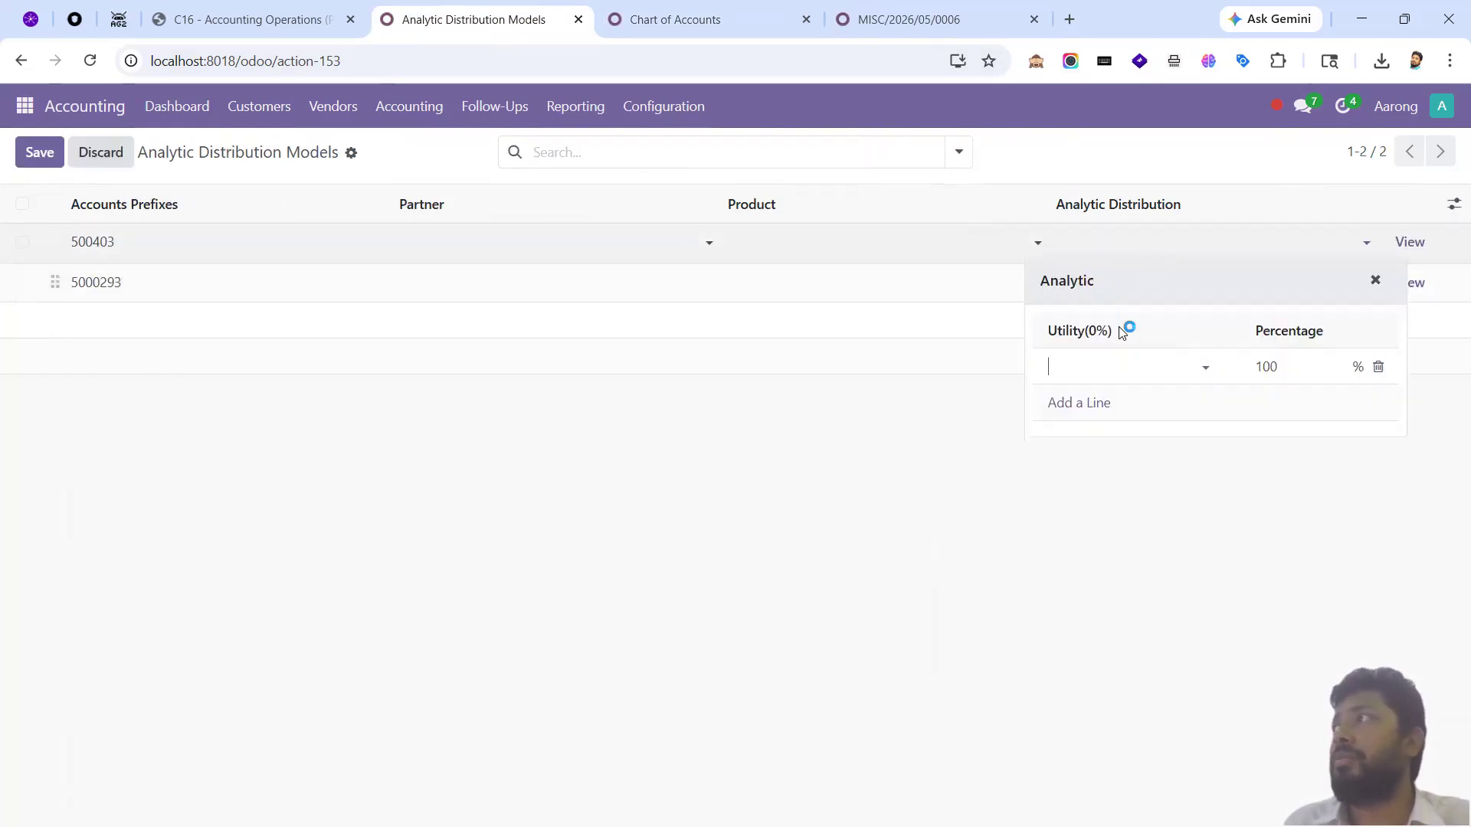
{"action": "left_click", "coordinate": [1122, 368]}
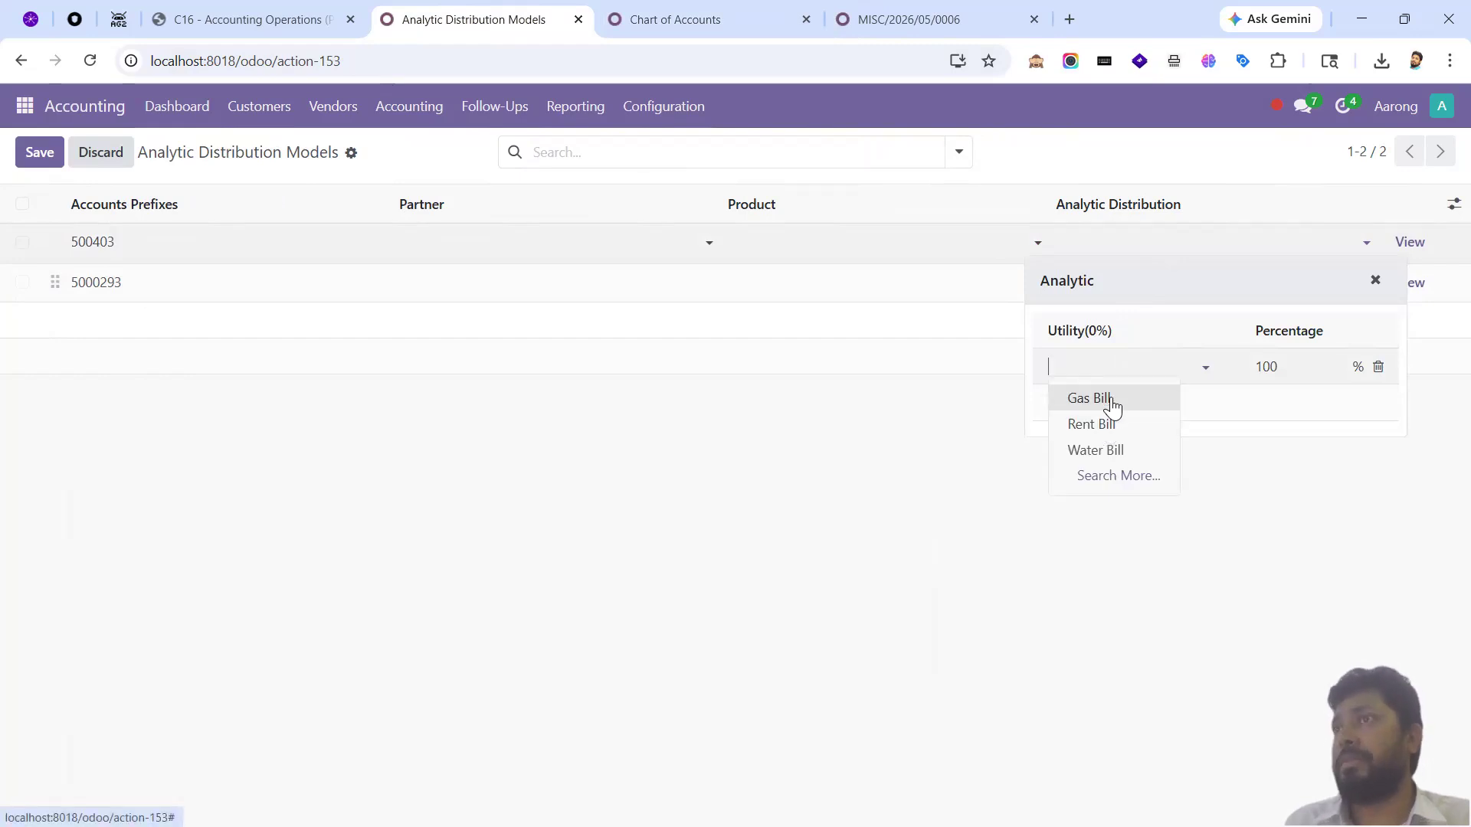
{"action": "left_click", "coordinate": [1110, 399]}
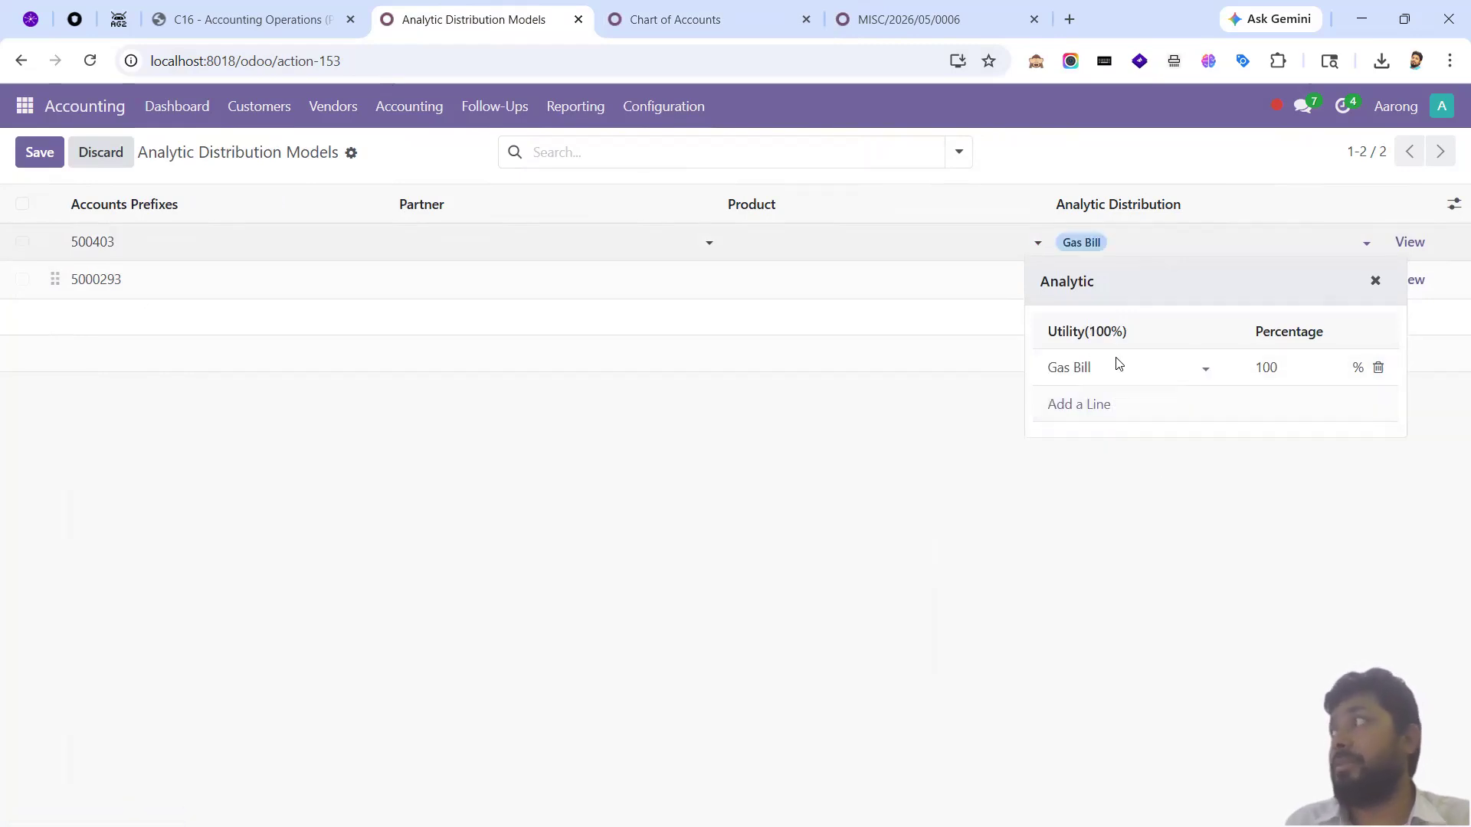
{"action": "left_click", "coordinate": [1113, 366]}
{"action": "left_click", "coordinate": [1118, 449]}
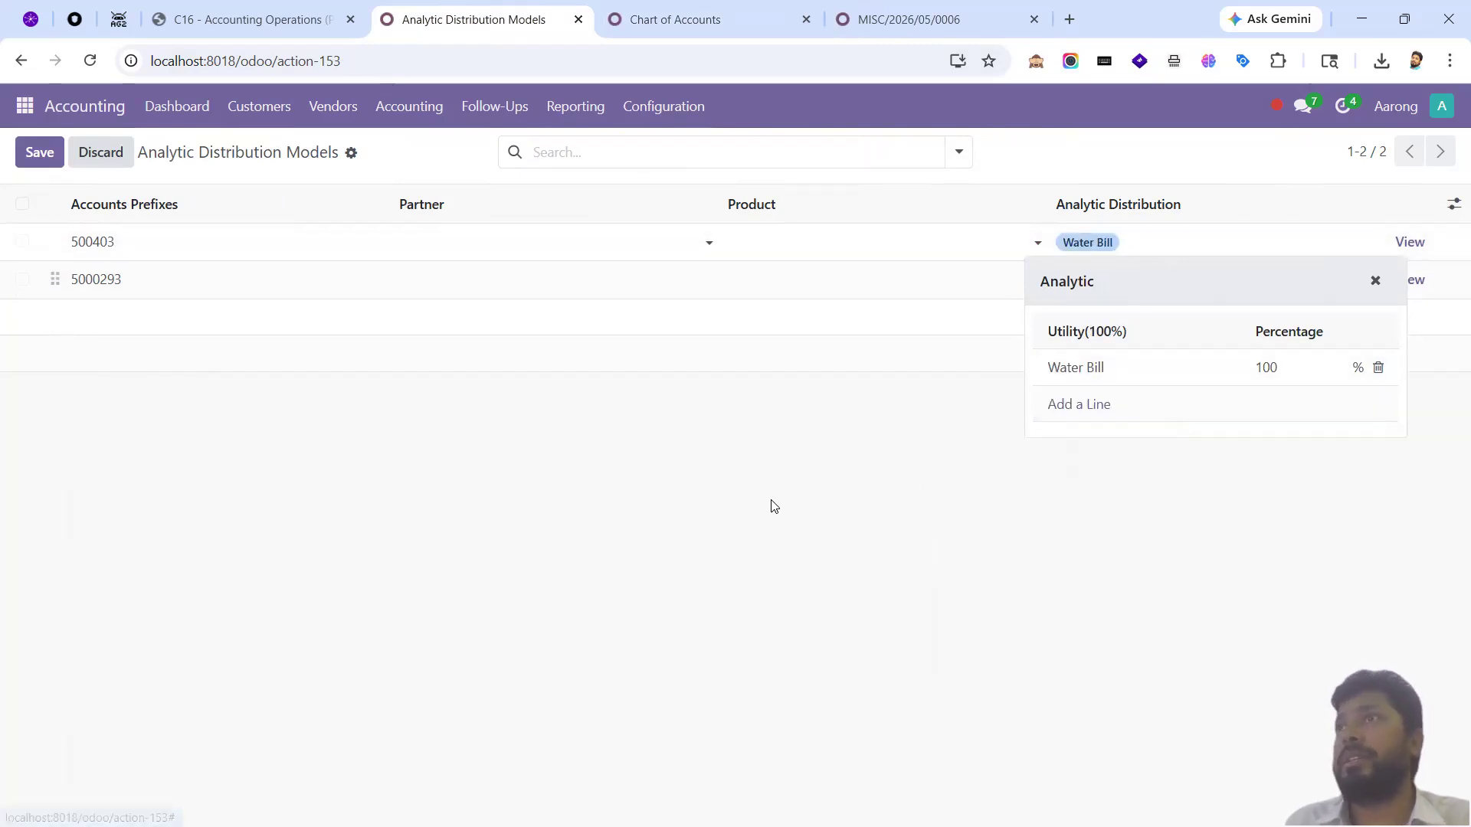
{"action": "left_click", "coordinate": [772, 505]}
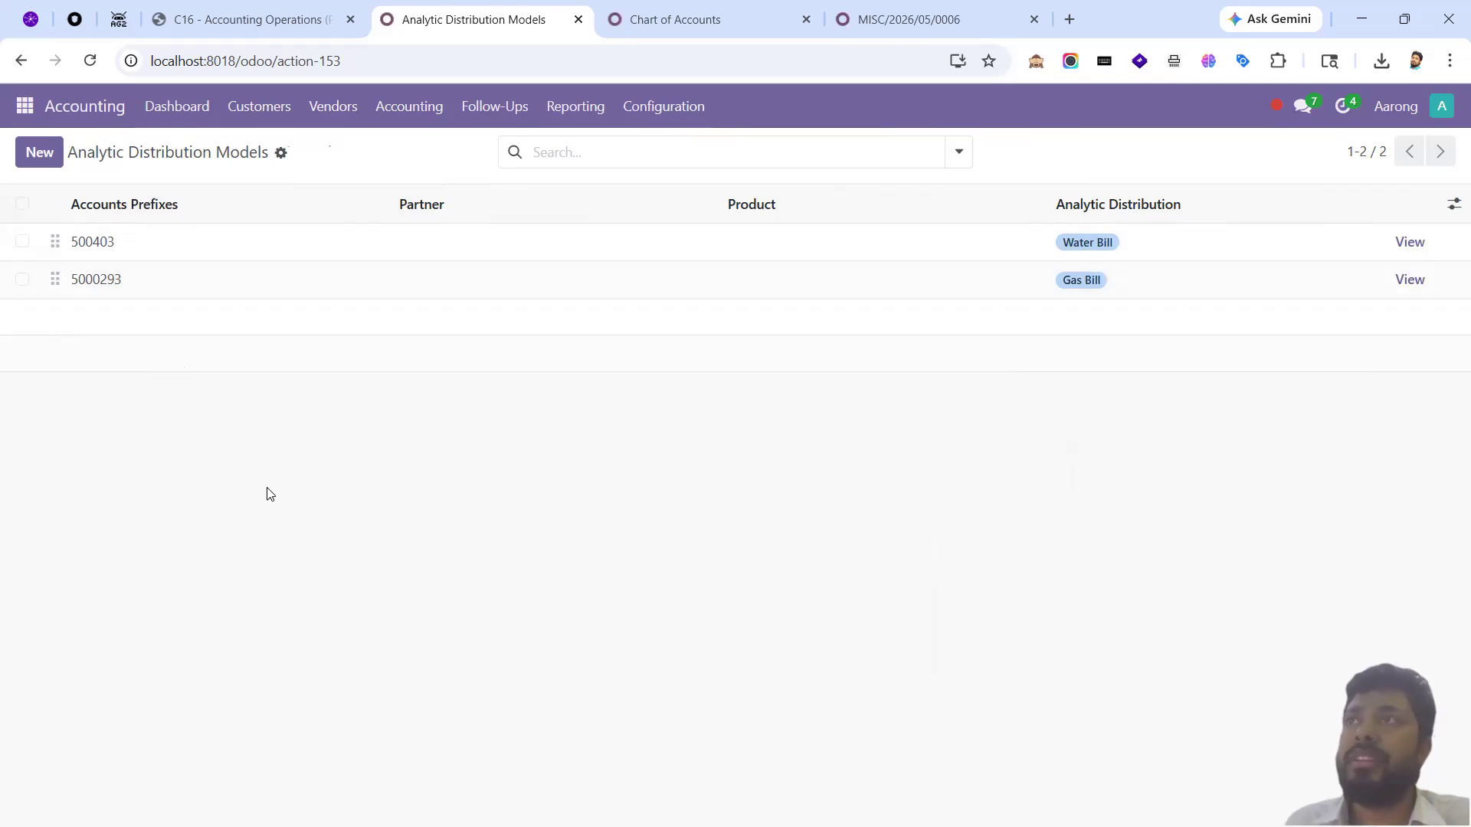
- Examine the accounts prefix of the Water Bill distribution model, highlighting its last three digits
{"action": "left_click", "coordinate": [144, 256]}
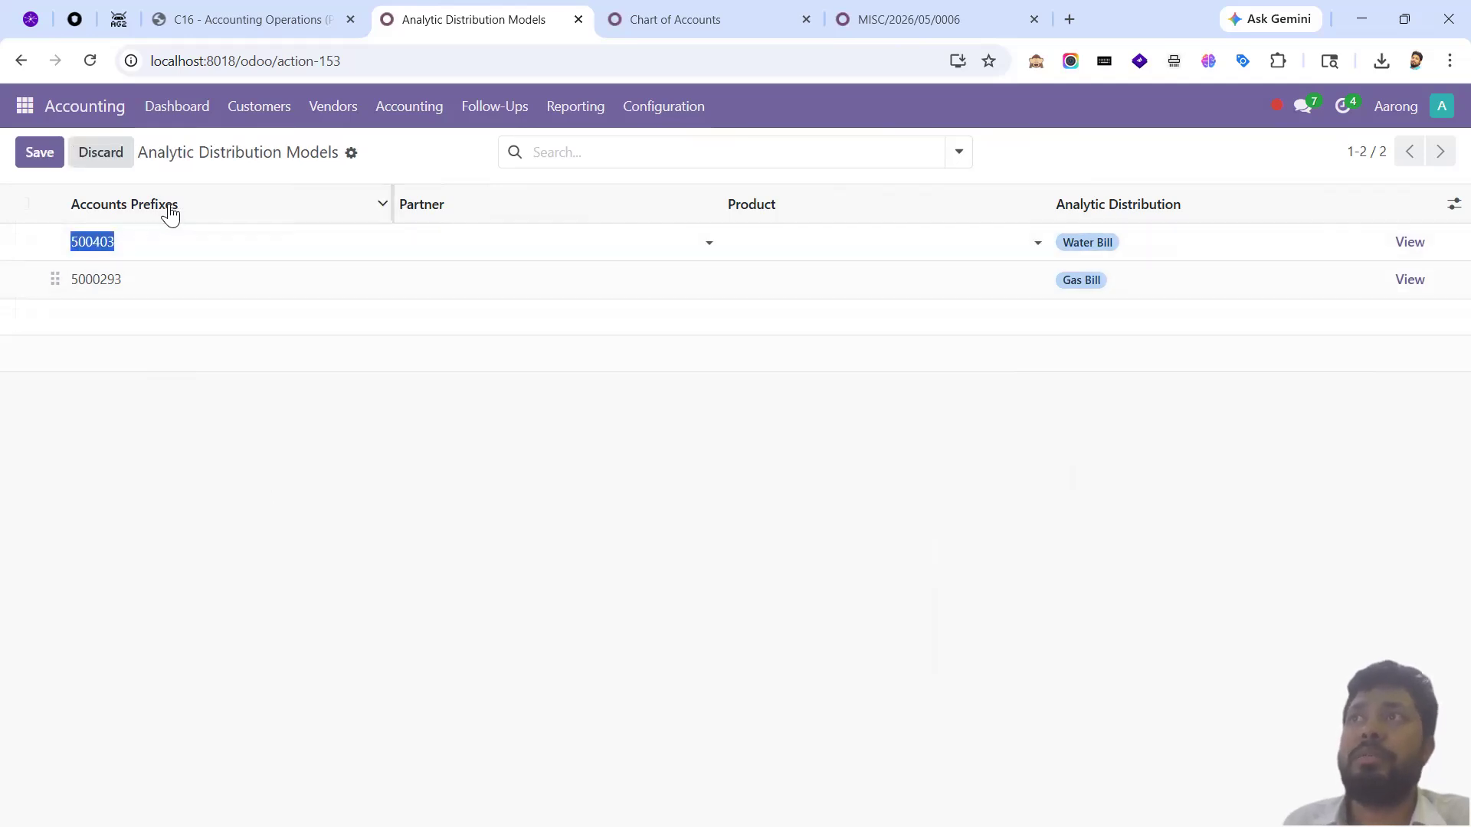
{"action": "left_click", "coordinate": [136, 244]}
{"action": "left_click_drag", "start_coordinate": [136, 244], "coordinate": [92, 243]}
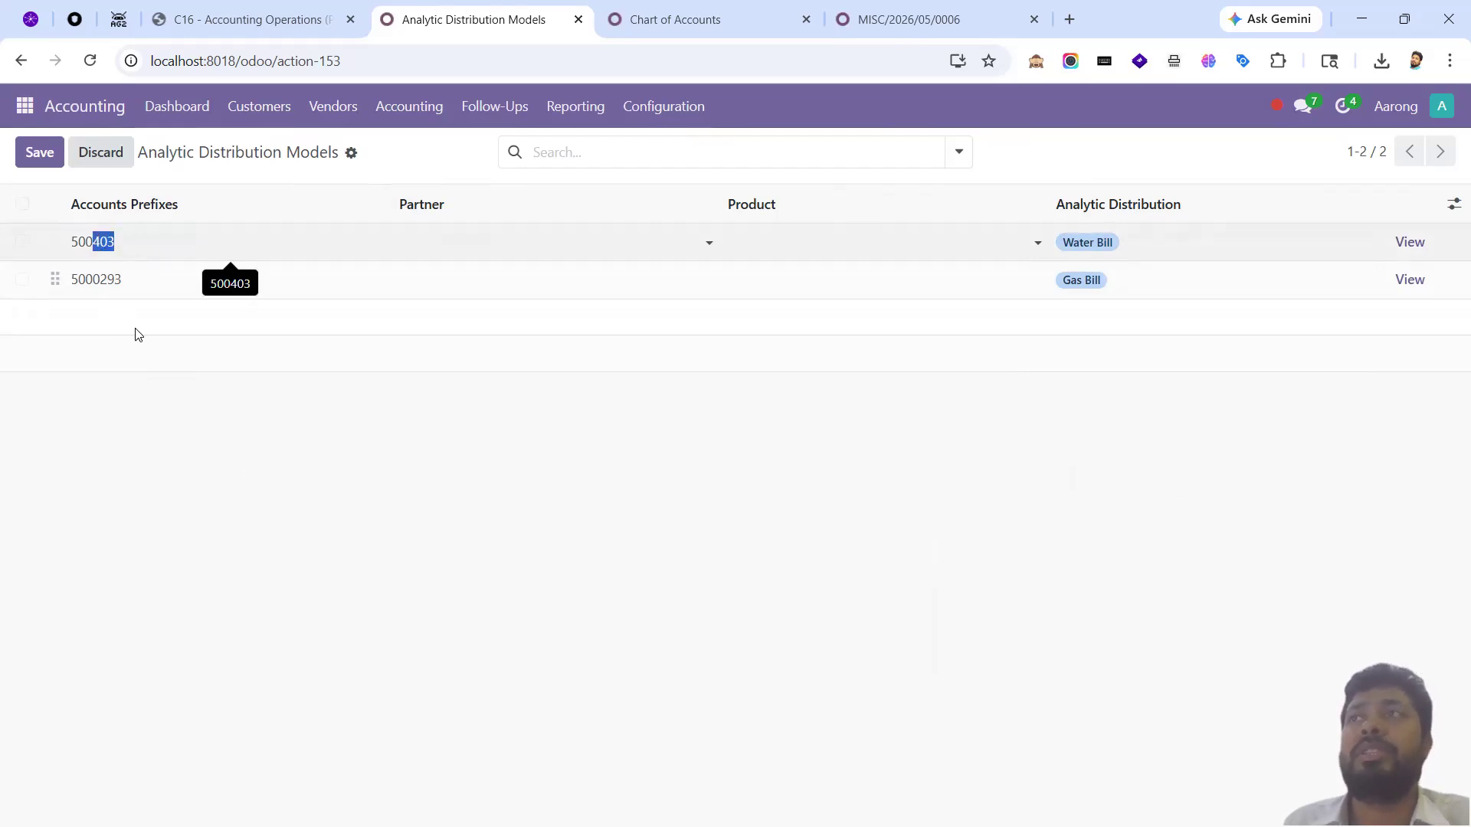
{"action": "left_click", "coordinate": [223, 426]}
- Compare the distribution model prefixes with the expense account codes in the unfiltered Chart of Accounts and the posted gas bill entry
{"action": "left_click", "coordinate": [850, 19]}
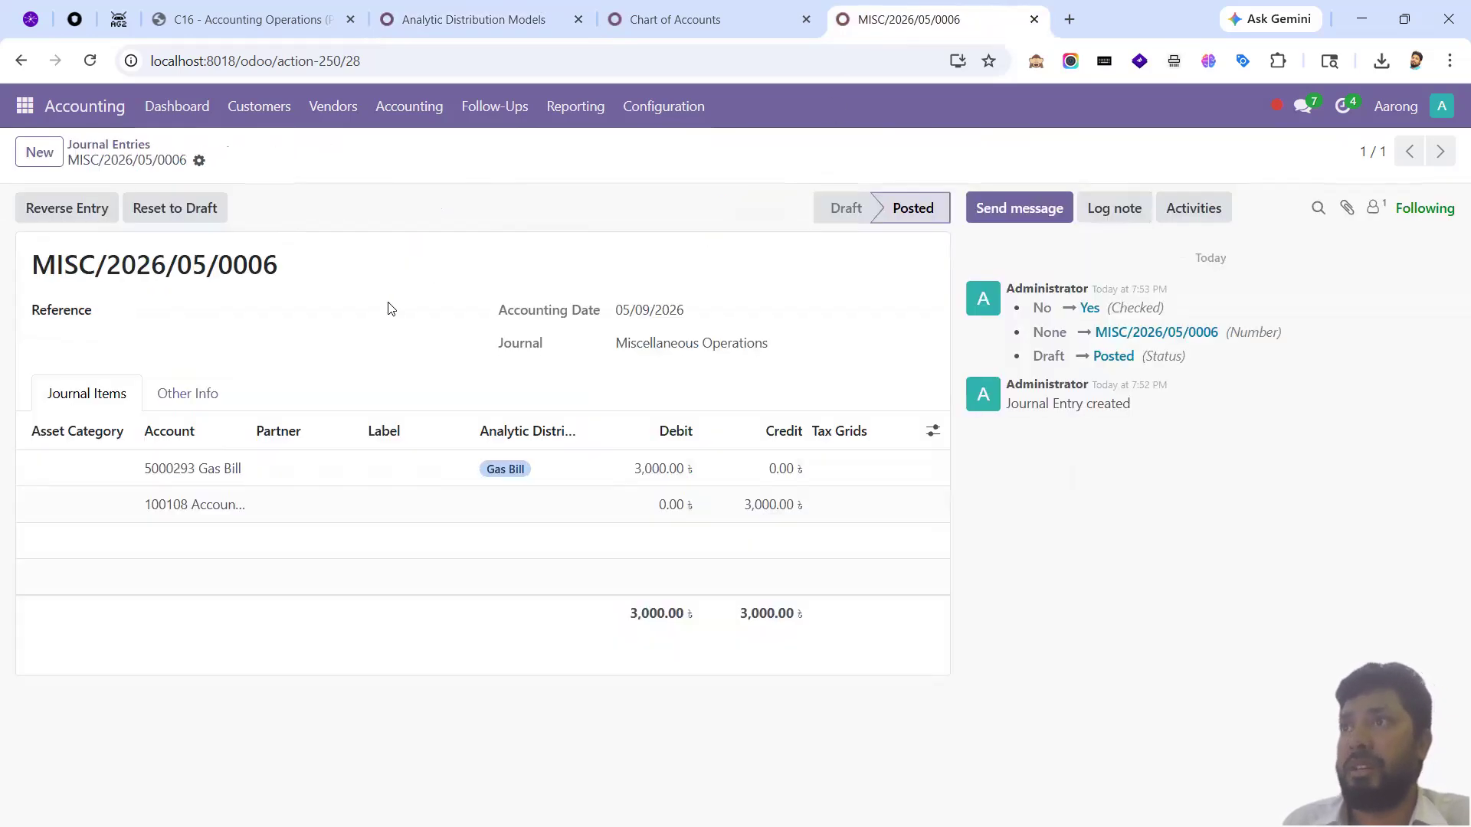
{"action": "left_click", "coordinate": [664, 30]}
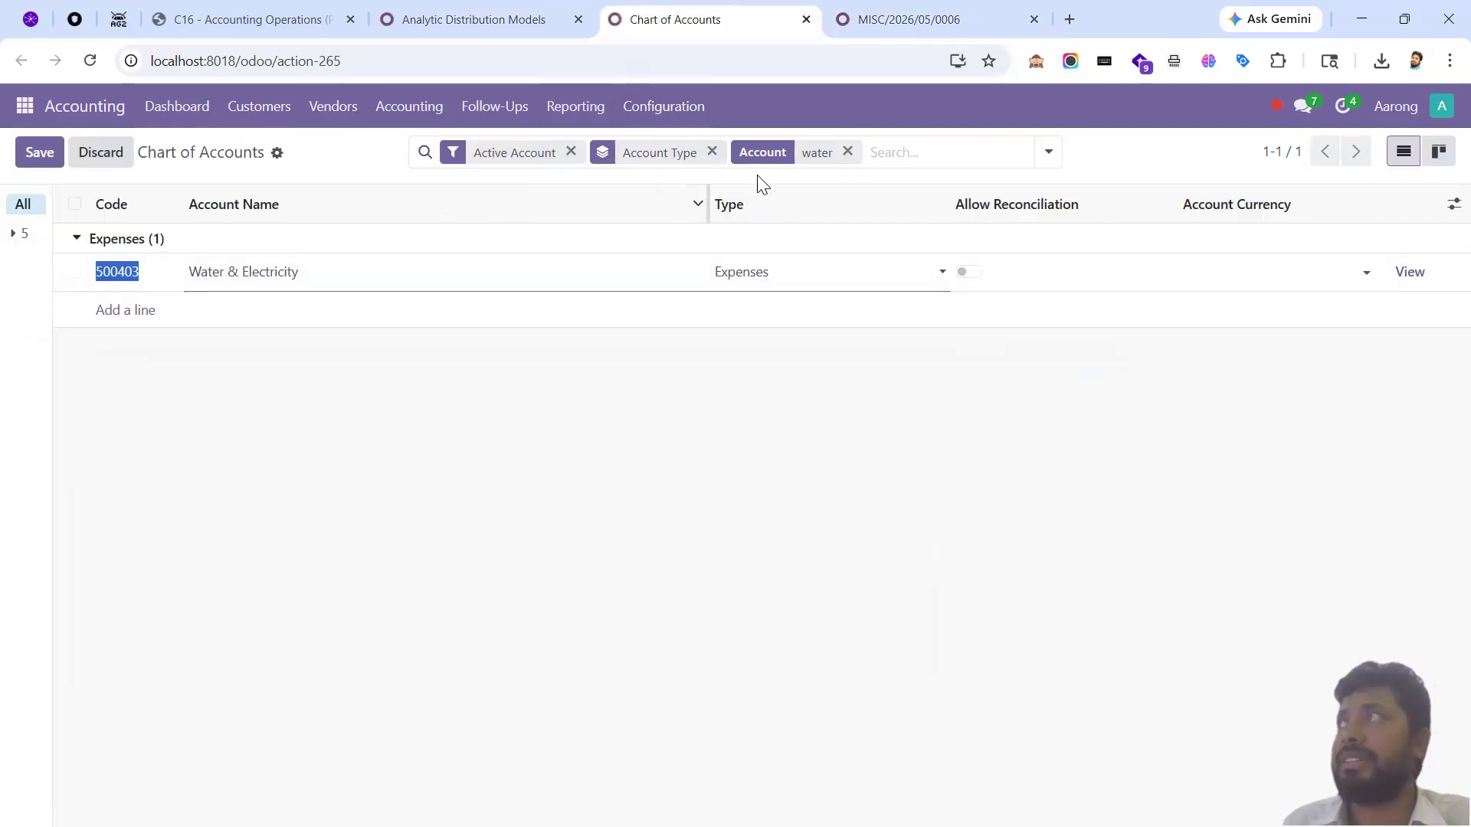
{"action": "left_click", "coordinate": [848, 152]}
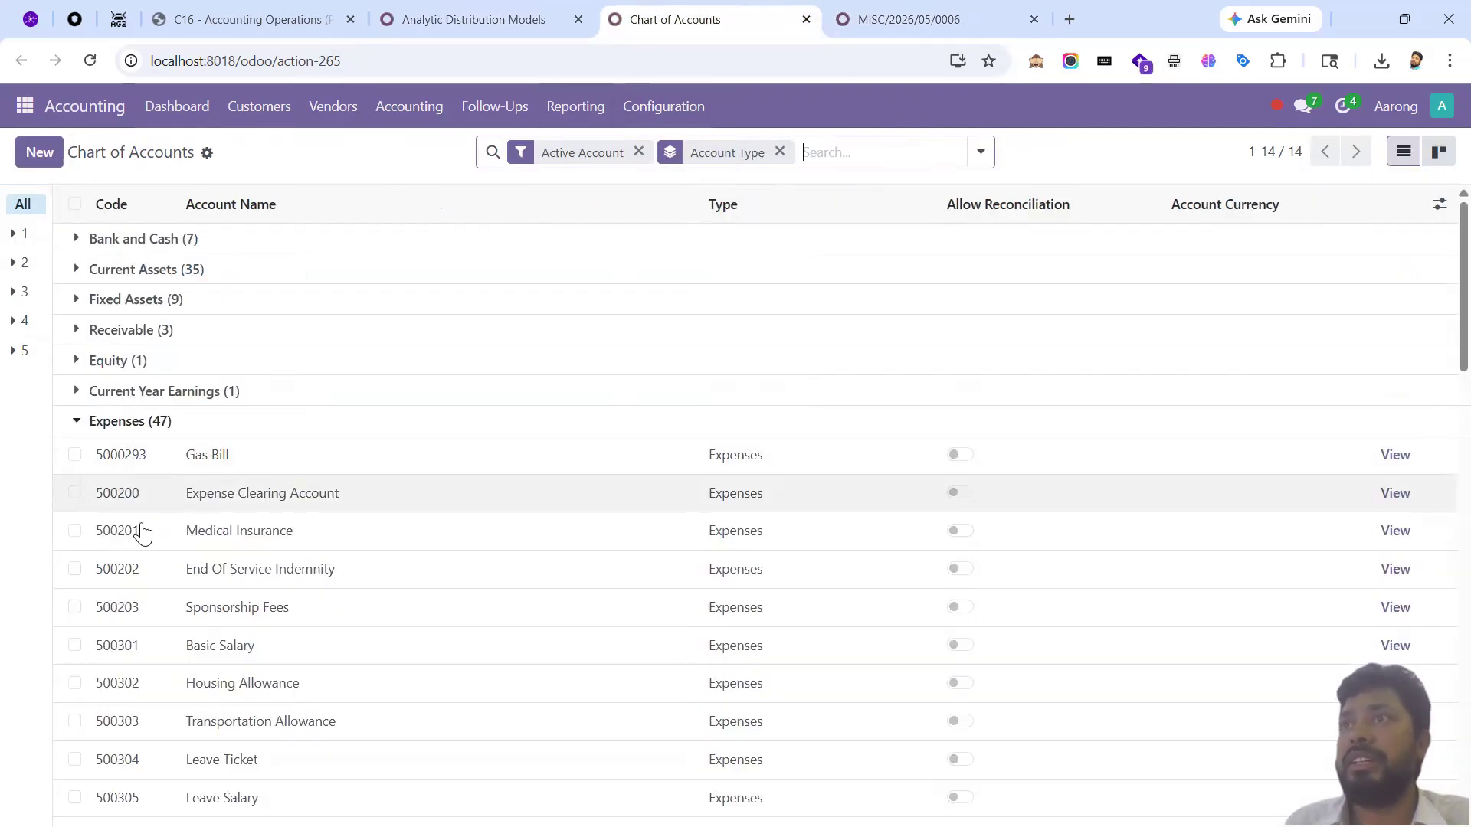
{"action": "scroll", "coordinate": [125, 683], "scroll_direction": "down", "scroll_amount": 4}
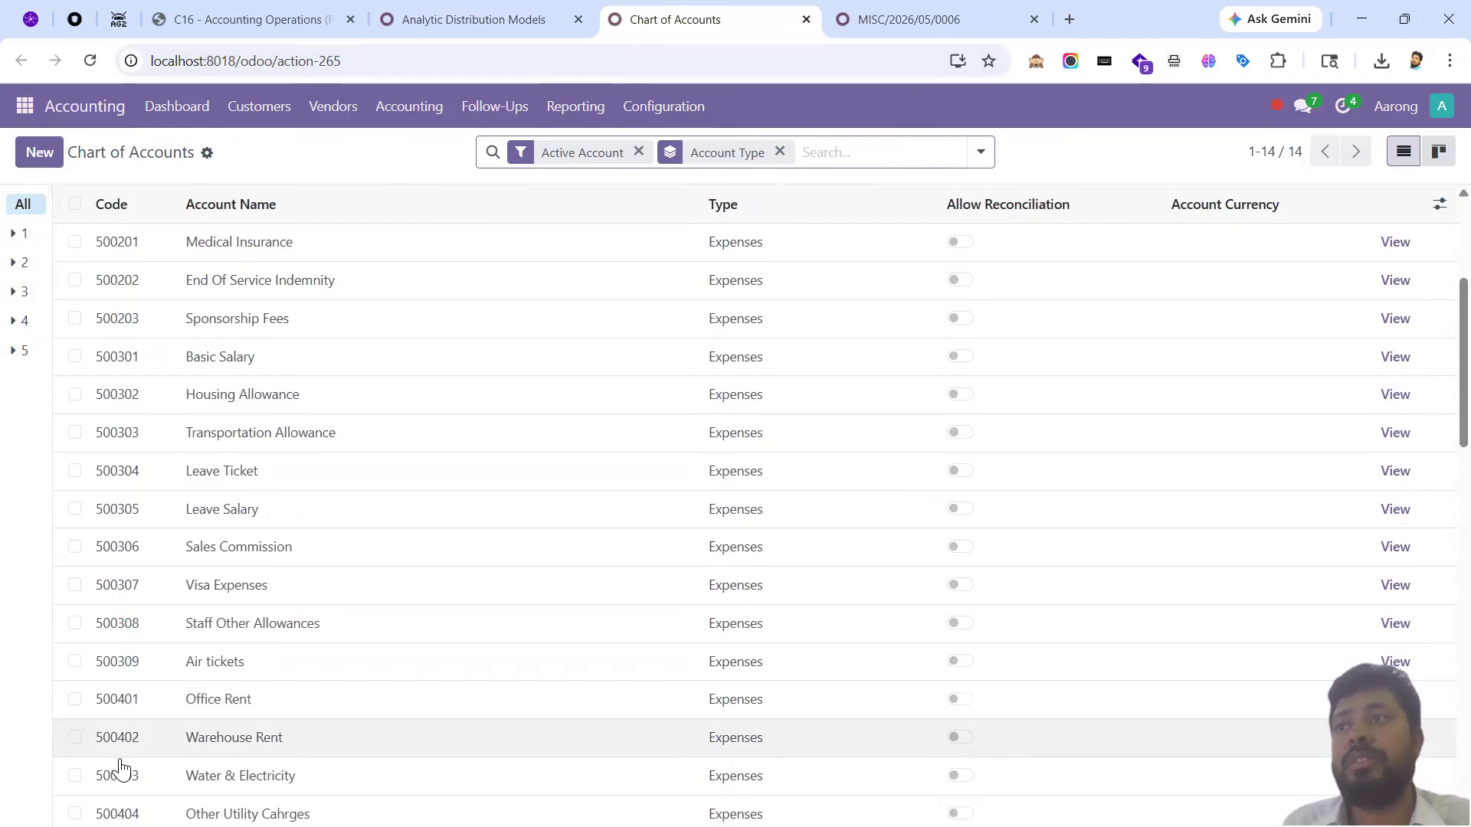
{"action": "scroll", "coordinate": [120, 766], "scroll_direction": "down", "scroll_amount": 4}
{"action": "left_click", "coordinate": [483, 20]}
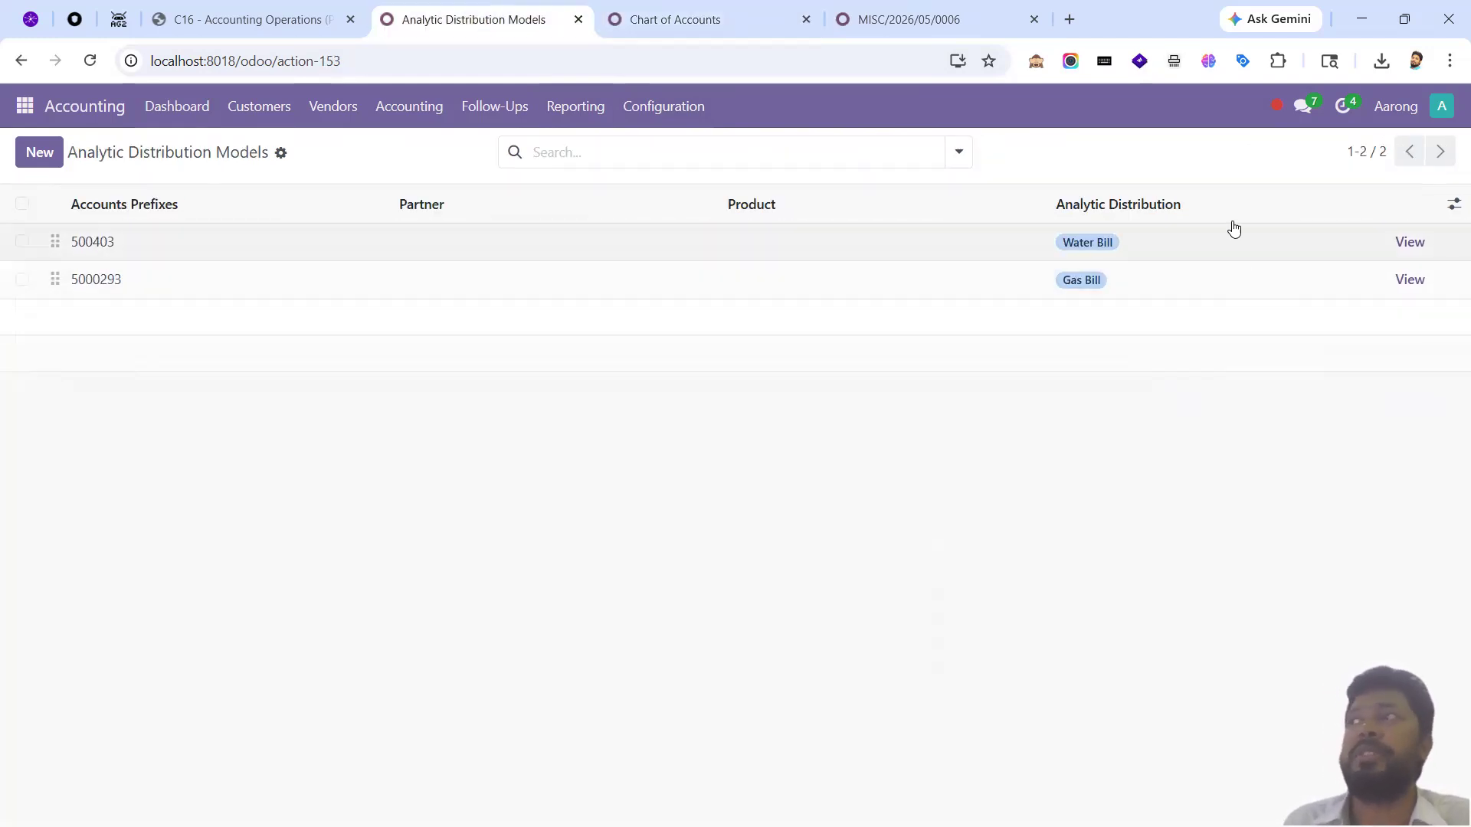
{"action": "left_click", "coordinate": [674, 29]}
{"action": "left_click", "coordinate": [912, 27]}
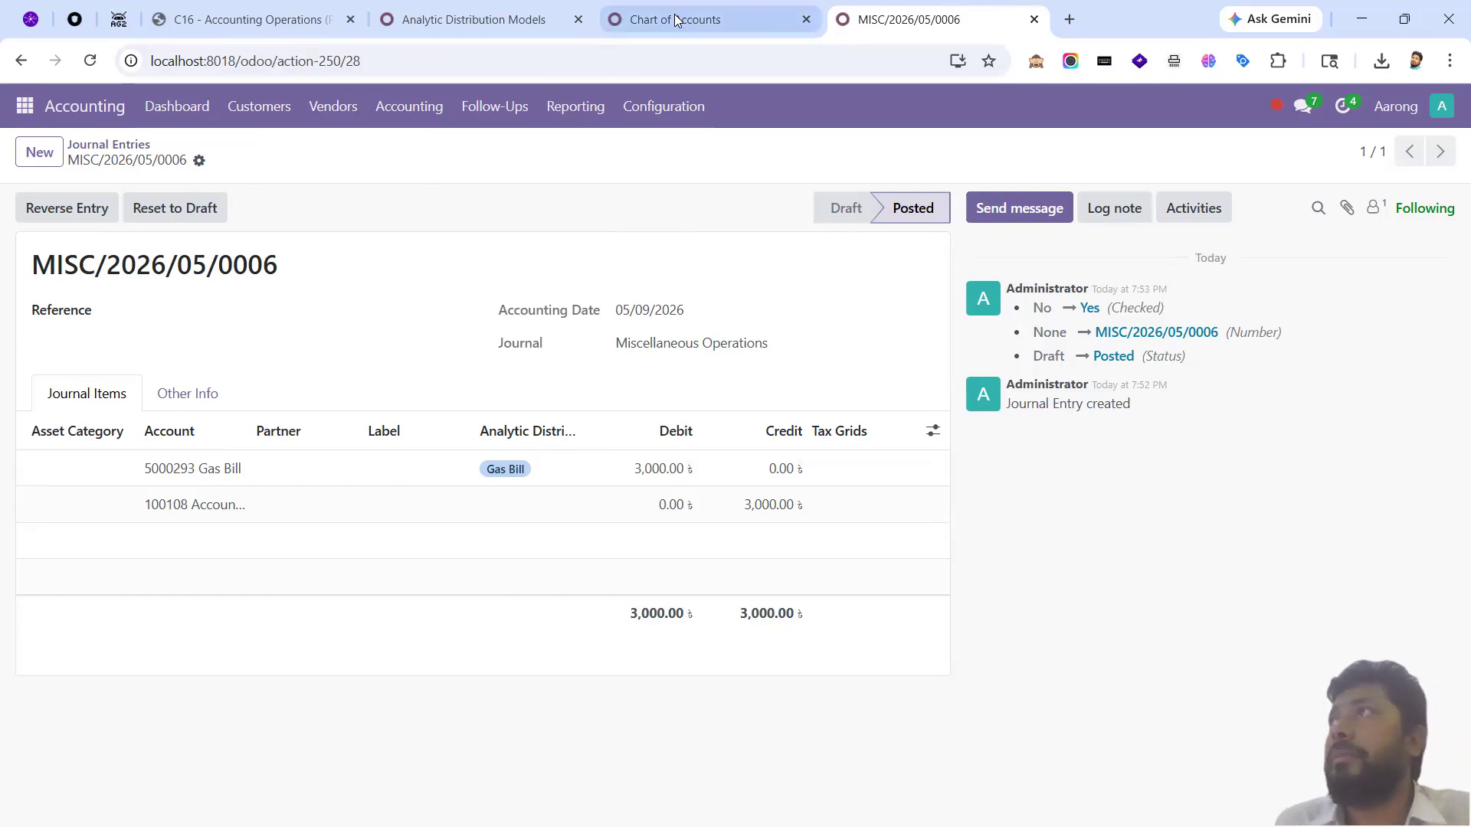
{"action": "left_click", "coordinate": [485, 23]}
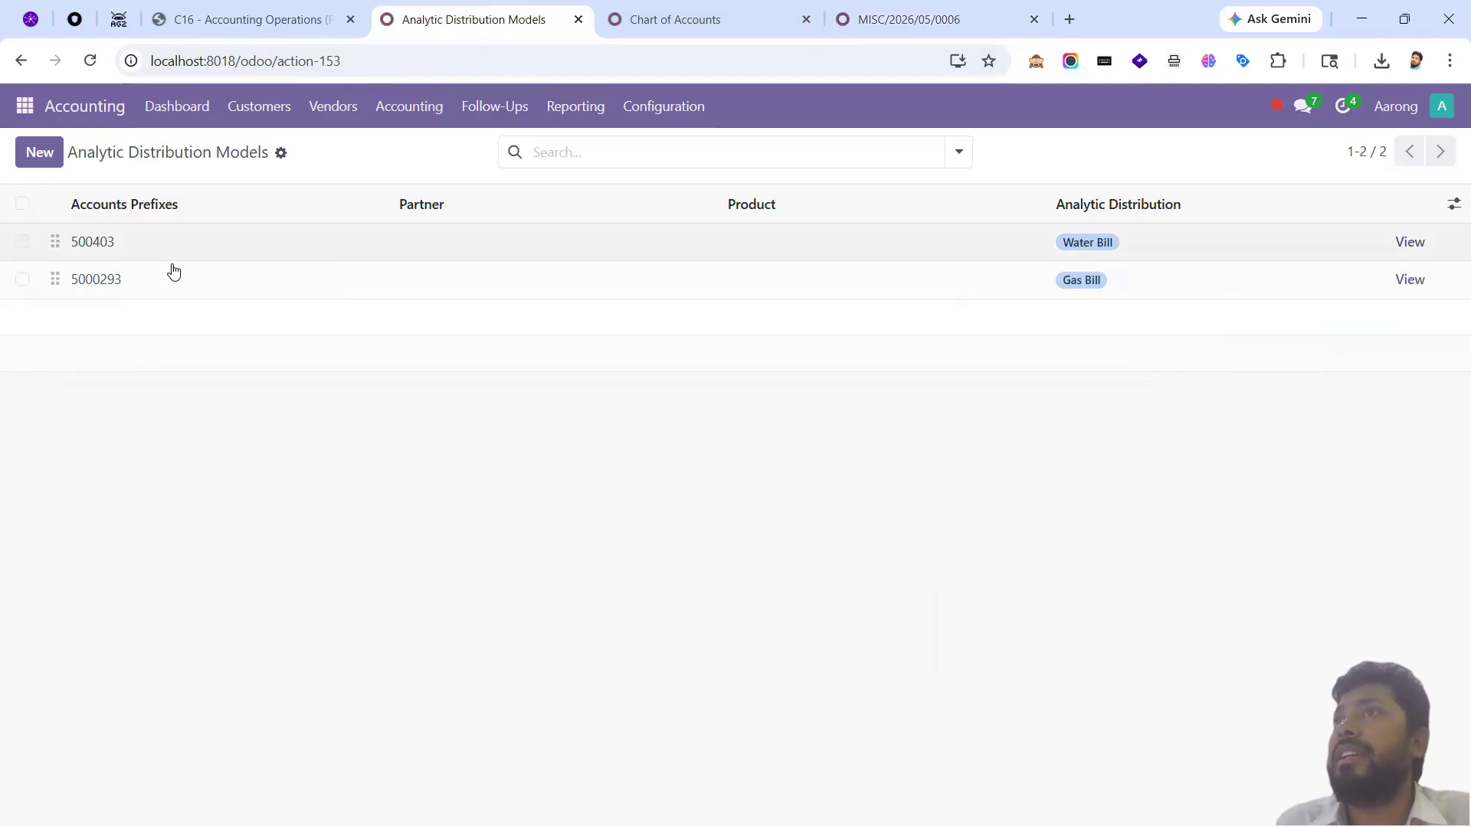
- Create a new journal entry and add a line on account 500403 Water & Electricity
{"action": "left_click", "coordinate": [723, 19]}
{"action": "left_click", "coordinate": [858, 25]}
{"action": "left_click_drag", "start_coordinate": [858, 25], "coordinate": [630, 23]}
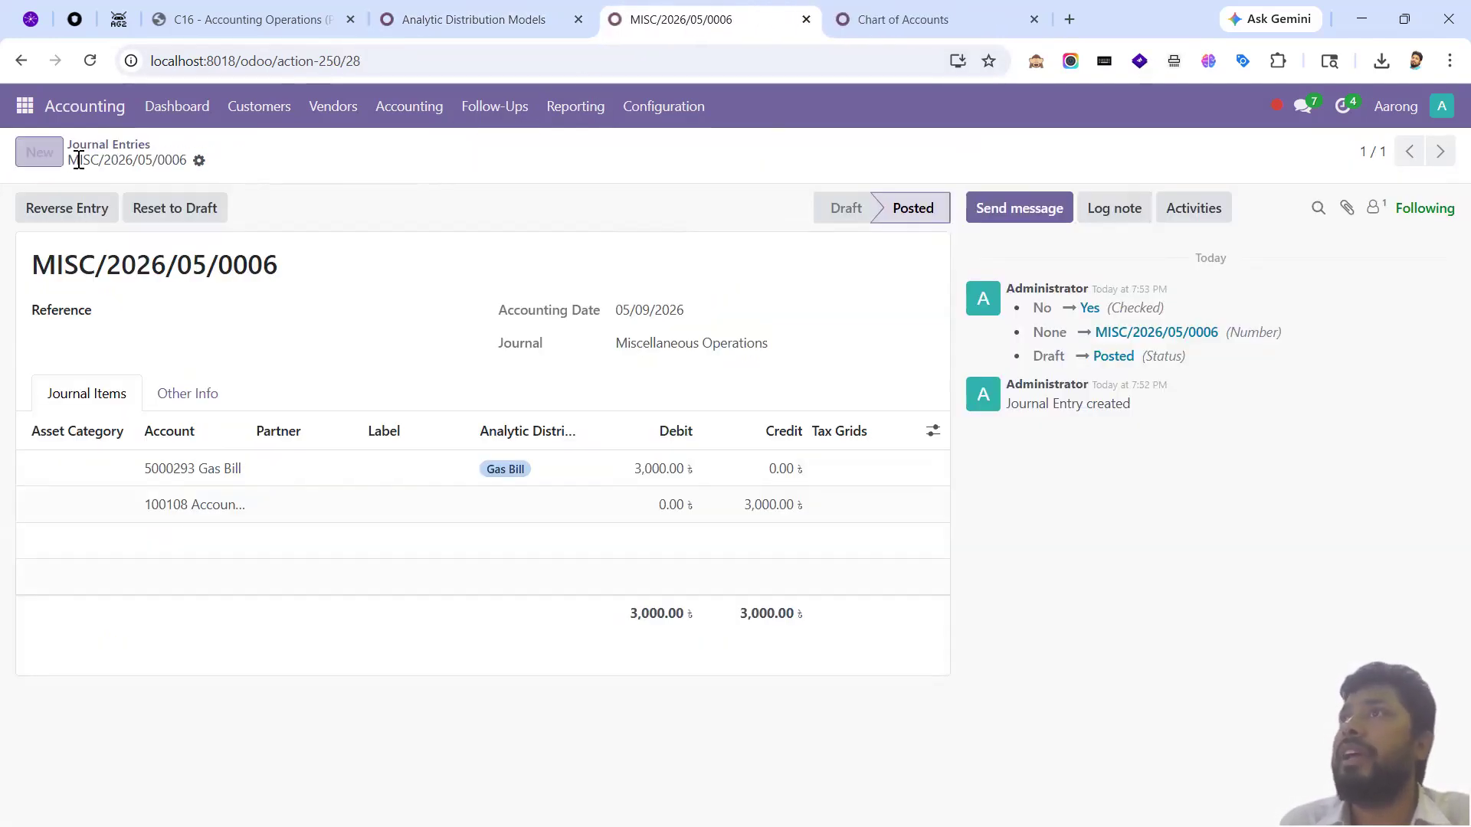
{"action": "left_click", "coordinate": [40, 153]}
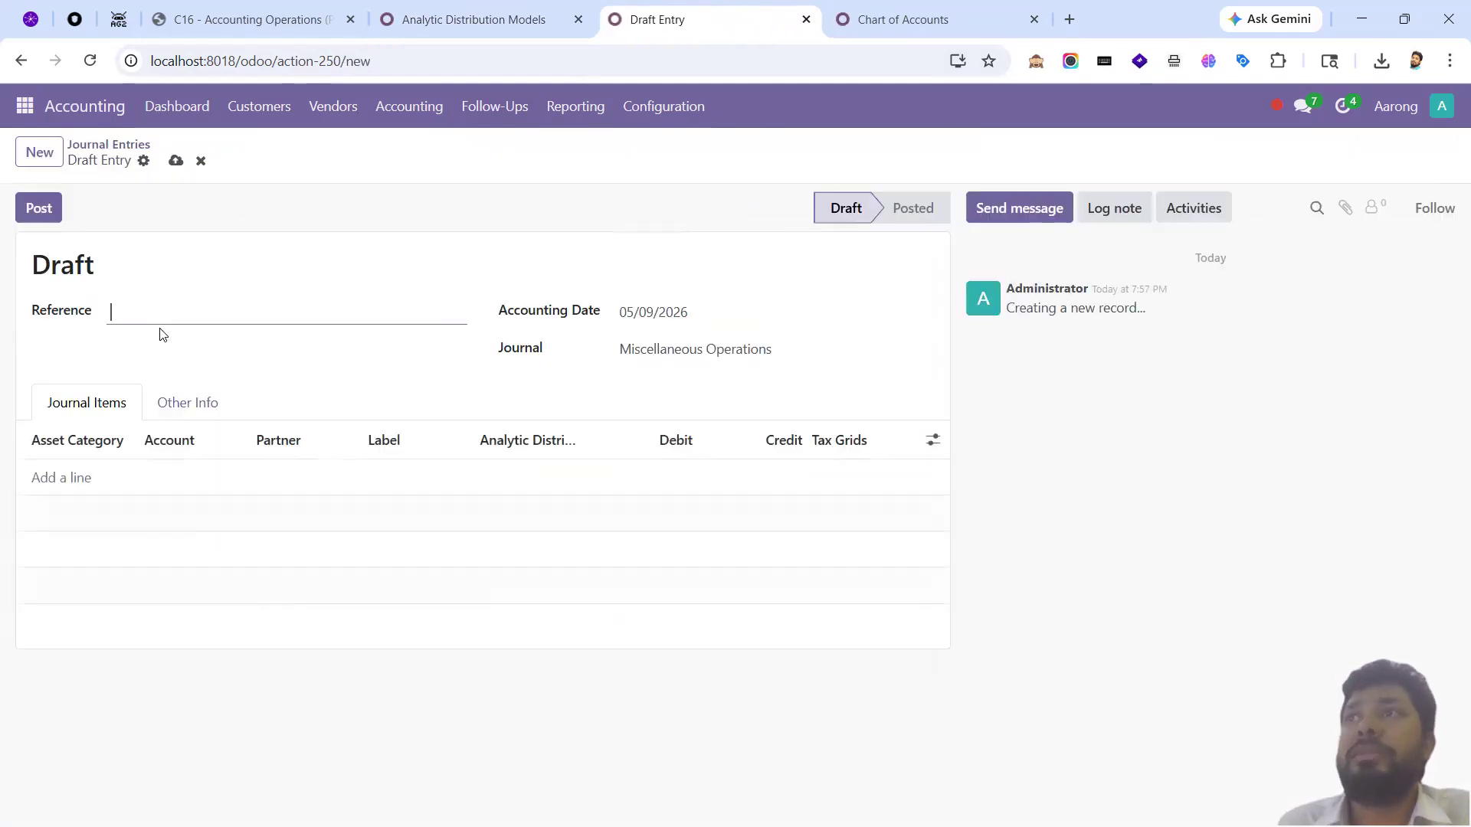
{"action": "left_click", "coordinate": [39, 478]}
{"action": "type", "text": "water"}
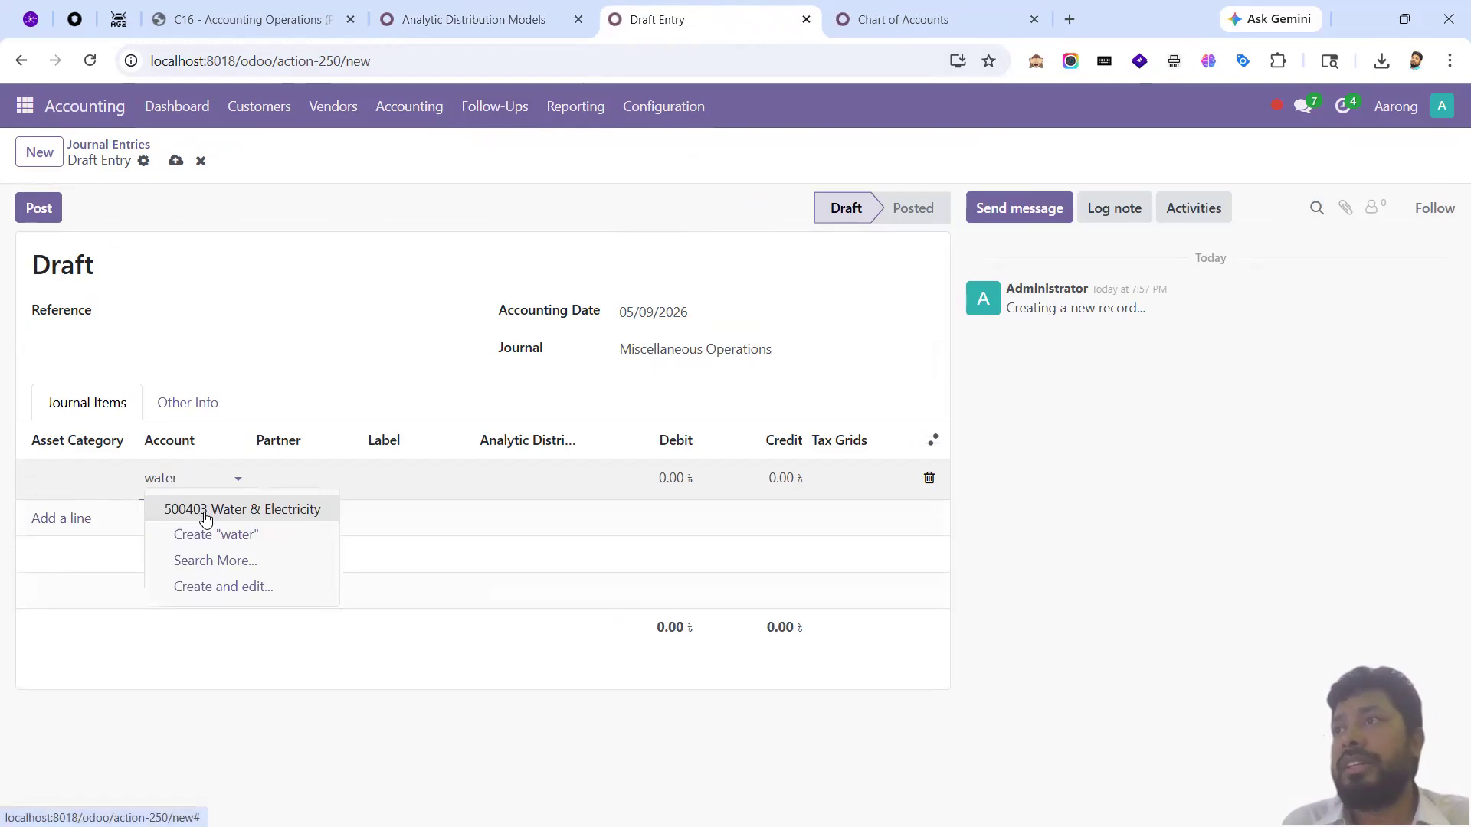
{"action": "left_click", "coordinate": [205, 511]}
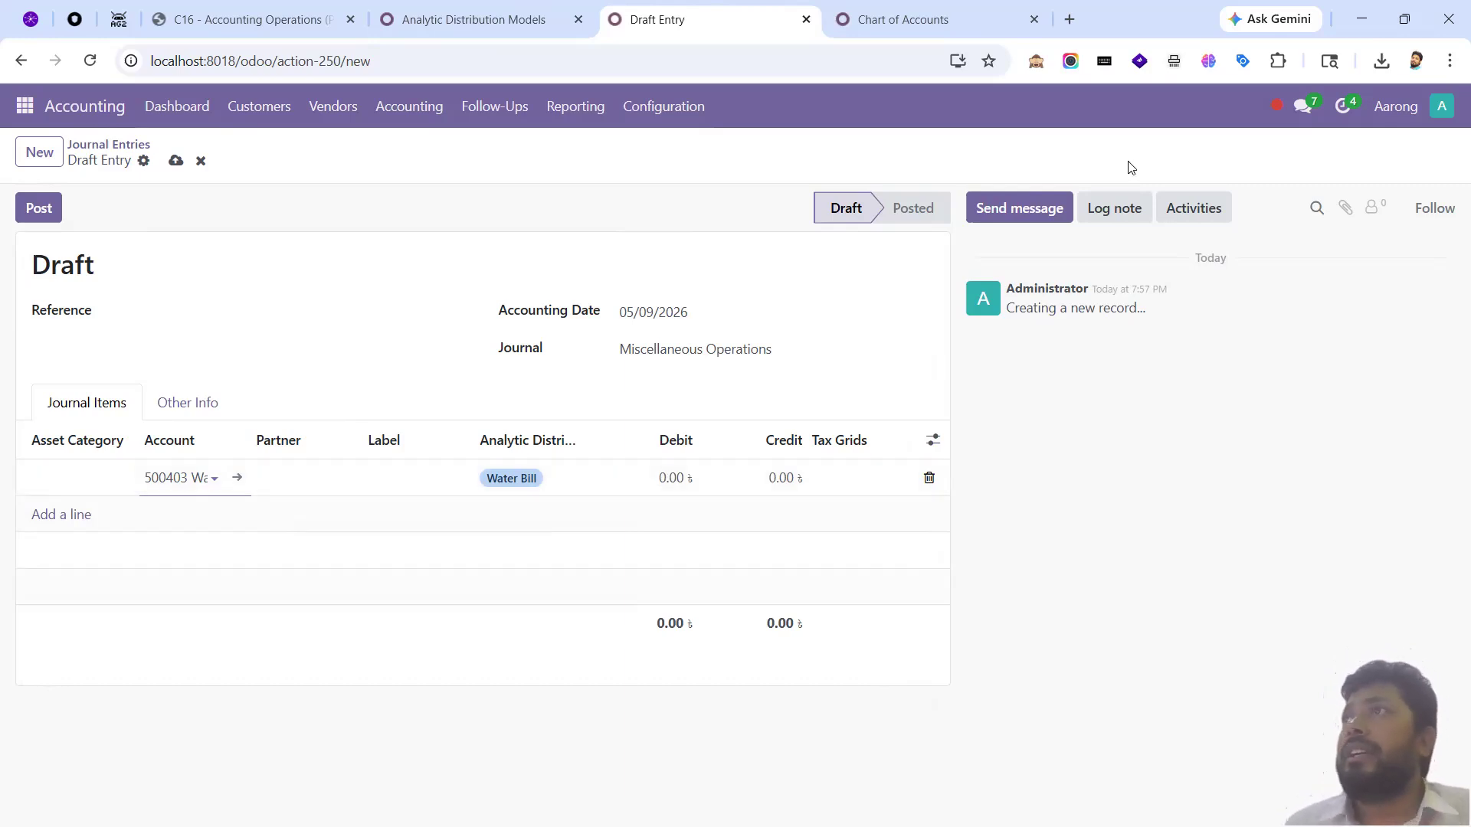
- Check the topic list in the Accounting Operations PDF, and open the Budgetary Positions list in Odoo Accounting
{"action": "left_click", "coordinate": [280, 16]}
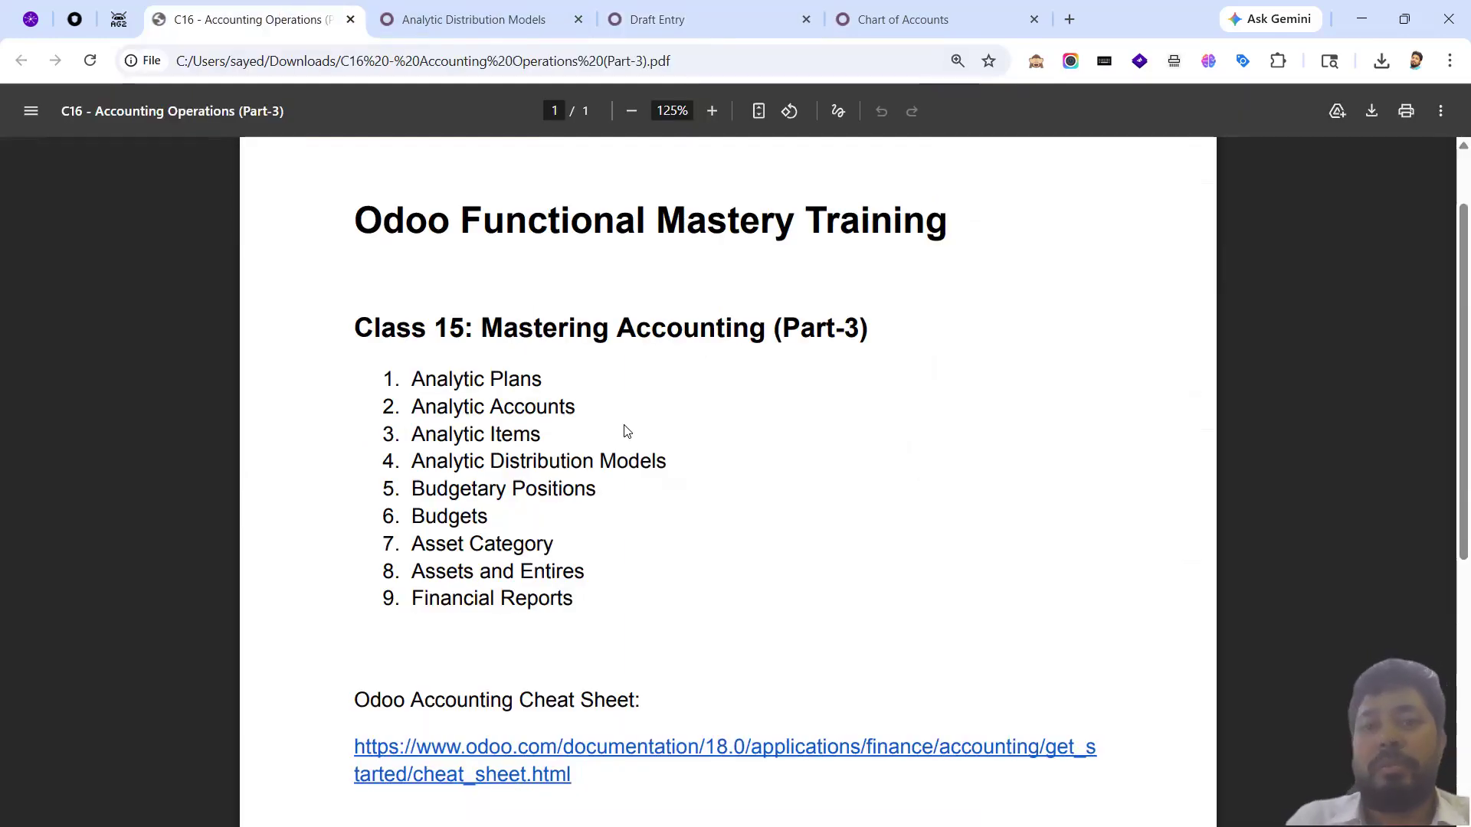
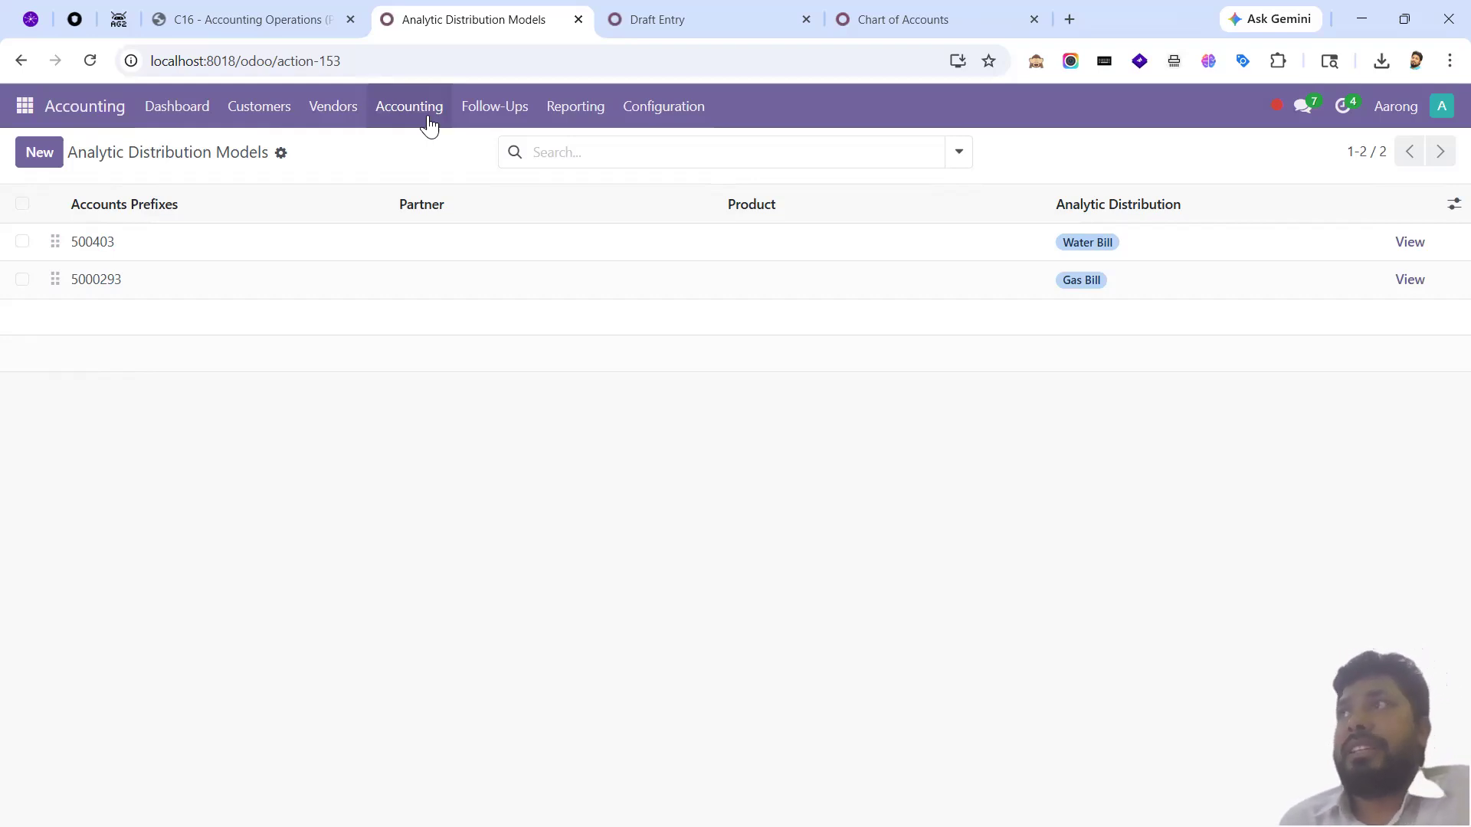
{"action": "left_click", "coordinate": [426, 123]}
{"action": "left_click", "coordinate": [664, 106]}
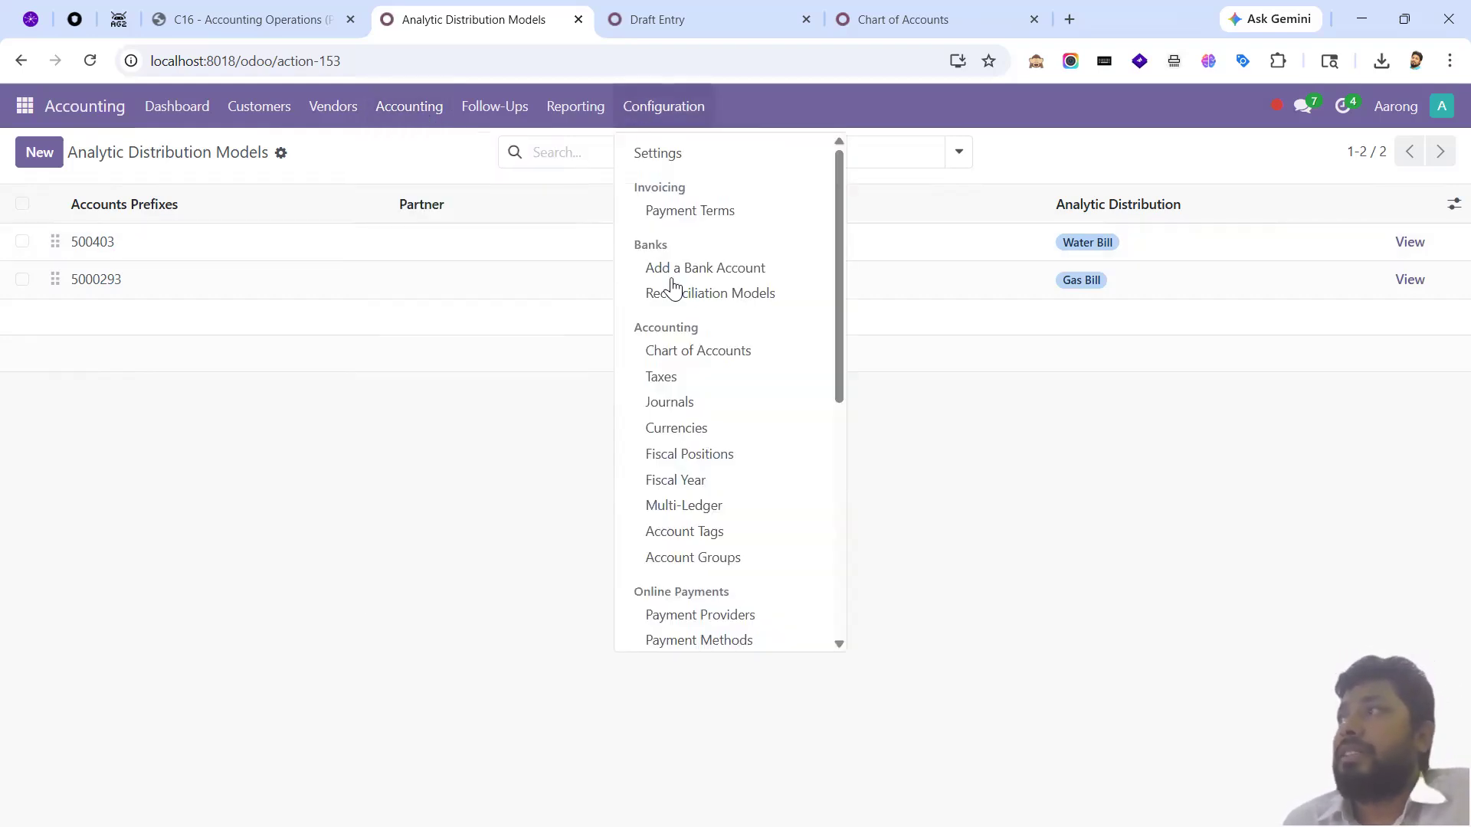
{"action": "scroll", "coordinate": [720, 536], "scroll_direction": "down", "scroll_amount": 5}
{"action": "scroll", "coordinate": [705, 593], "scroll_direction": "down", "scroll_amount": 1}
{"action": "scroll", "coordinate": [716, 574], "scroll_direction": "up", "scroll_amount": 3}
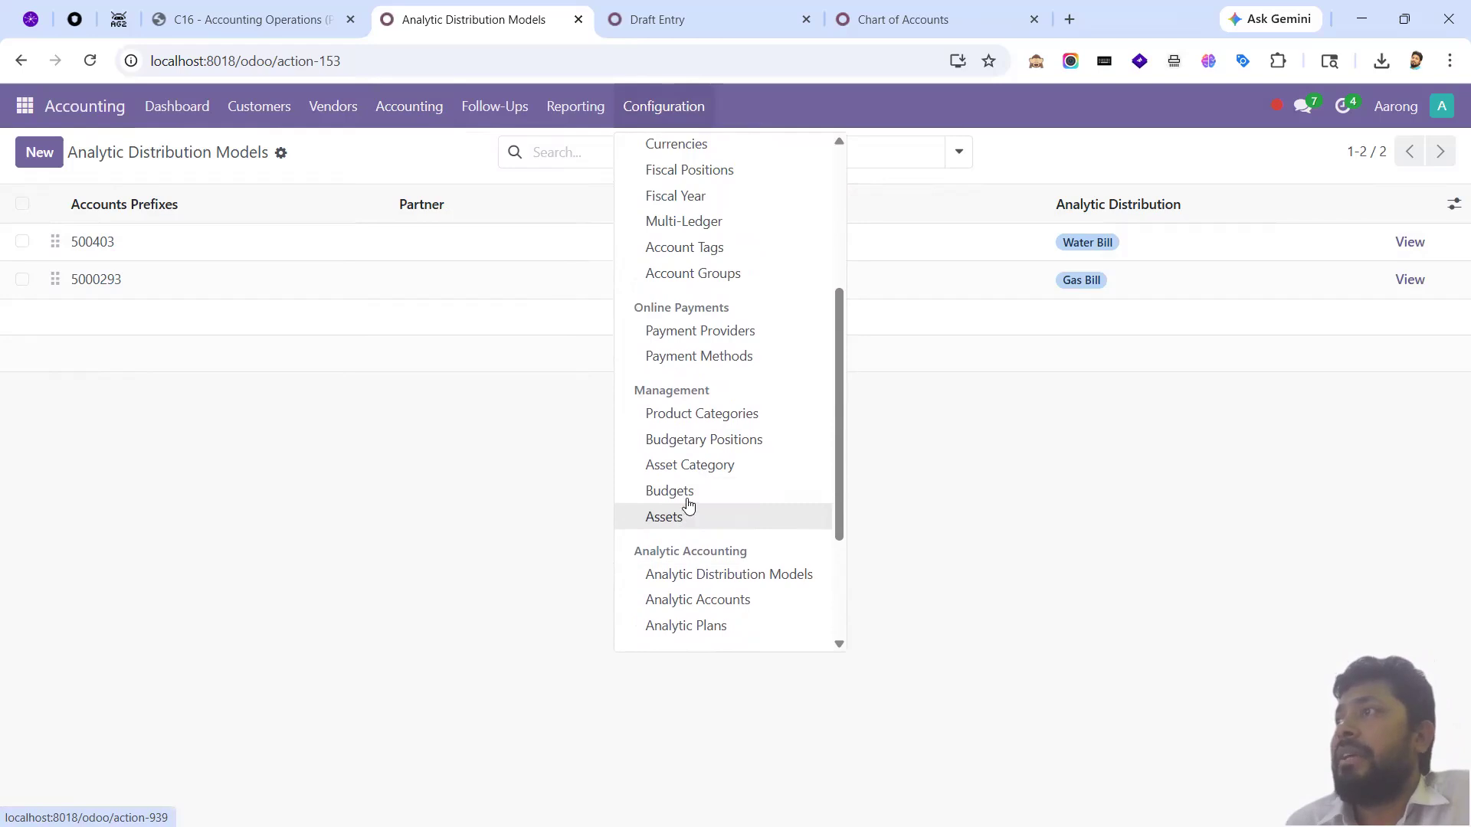
{"action": "mouse_move", "coordinate": [374, 123]}
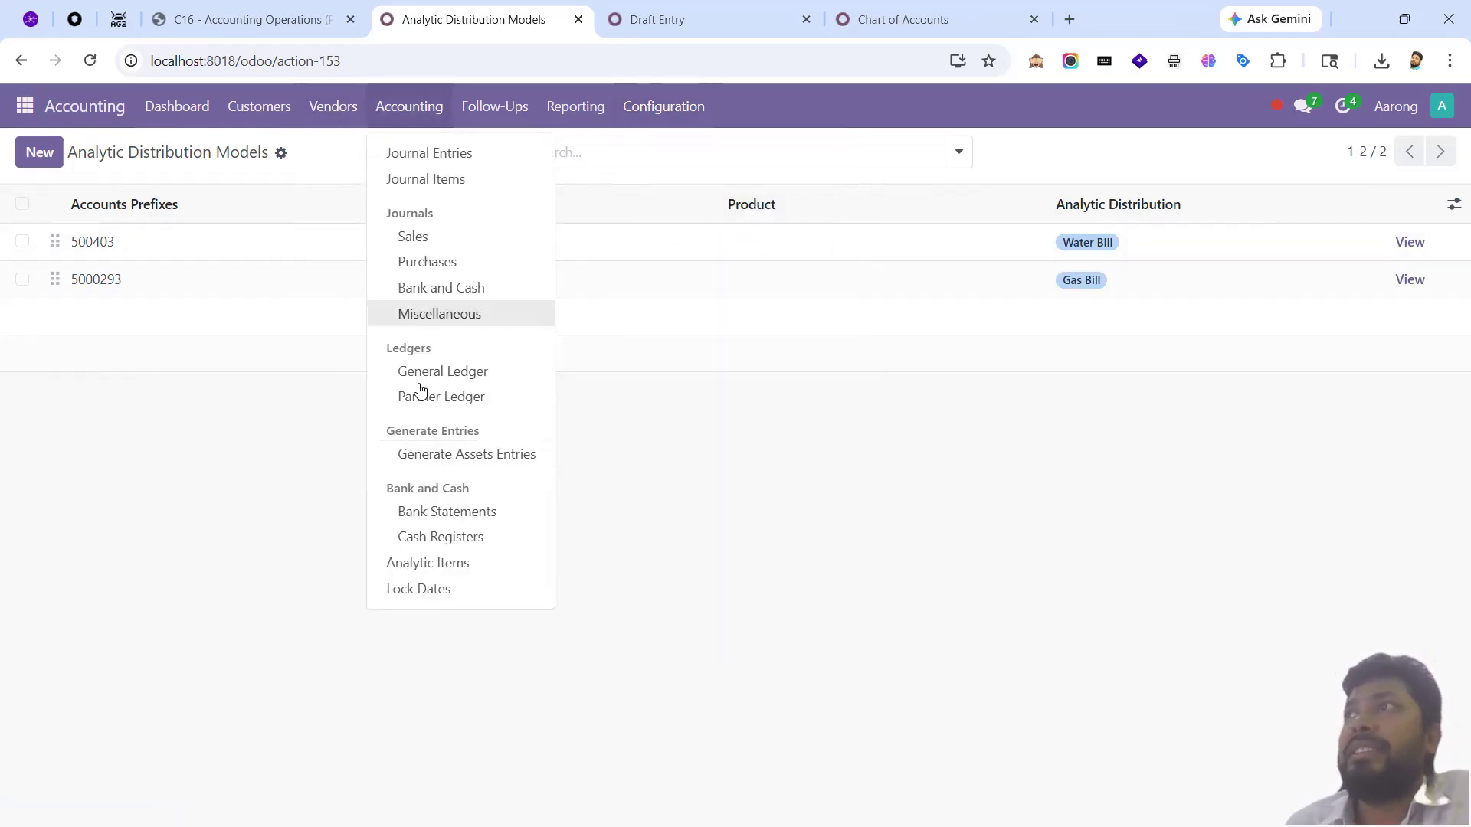
{"action": "mouse_move", "coordinate": [661, 106]}
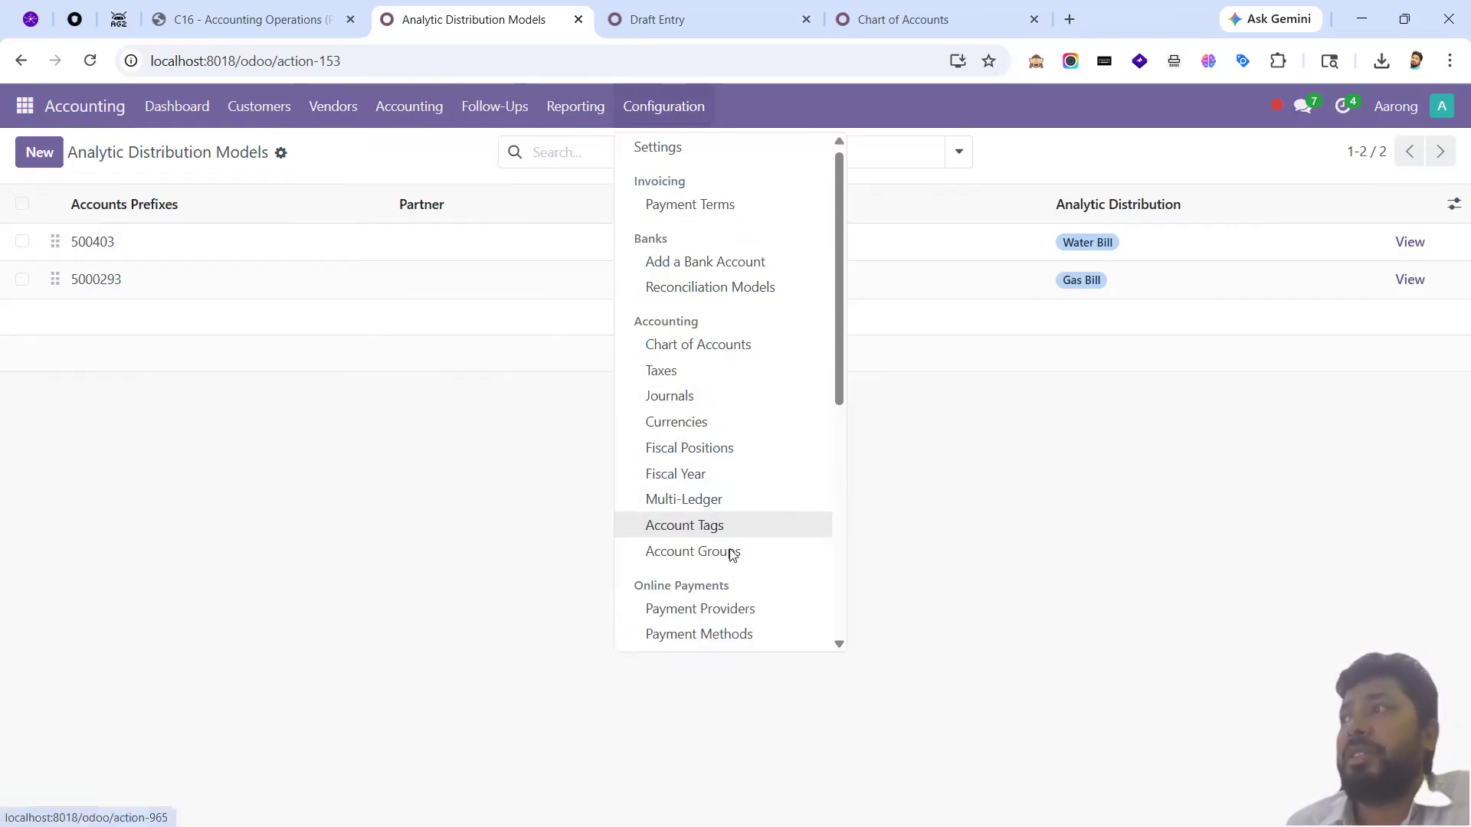
{"action": "scroll", "coordinate": [724, 559], "scroll_direction": "down", "scroll_amount": 3}
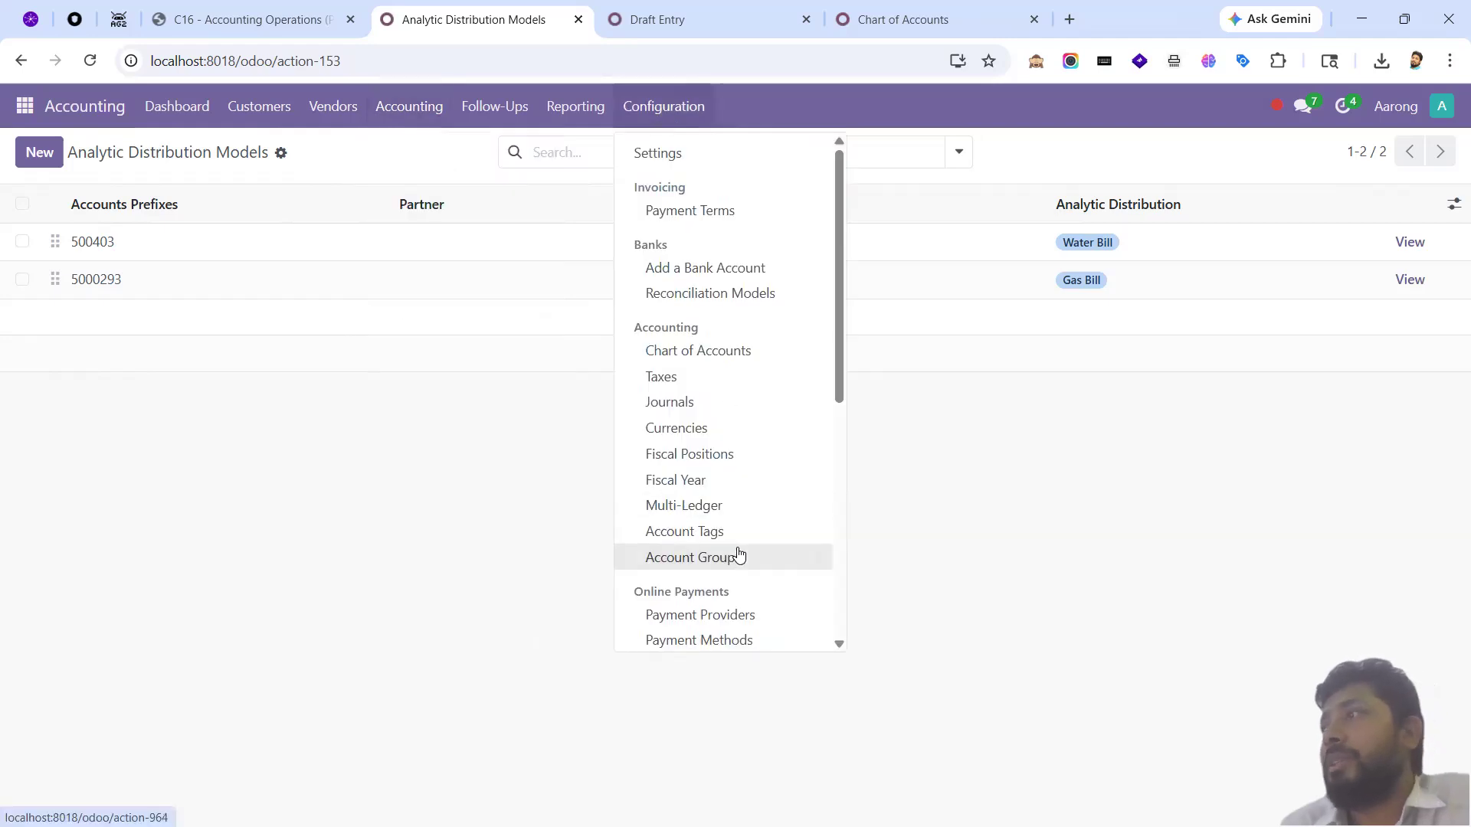
{"action": "scroll", "coordinate": [737, 558], "scroll_direction": "down", "scroll_amount": 1}
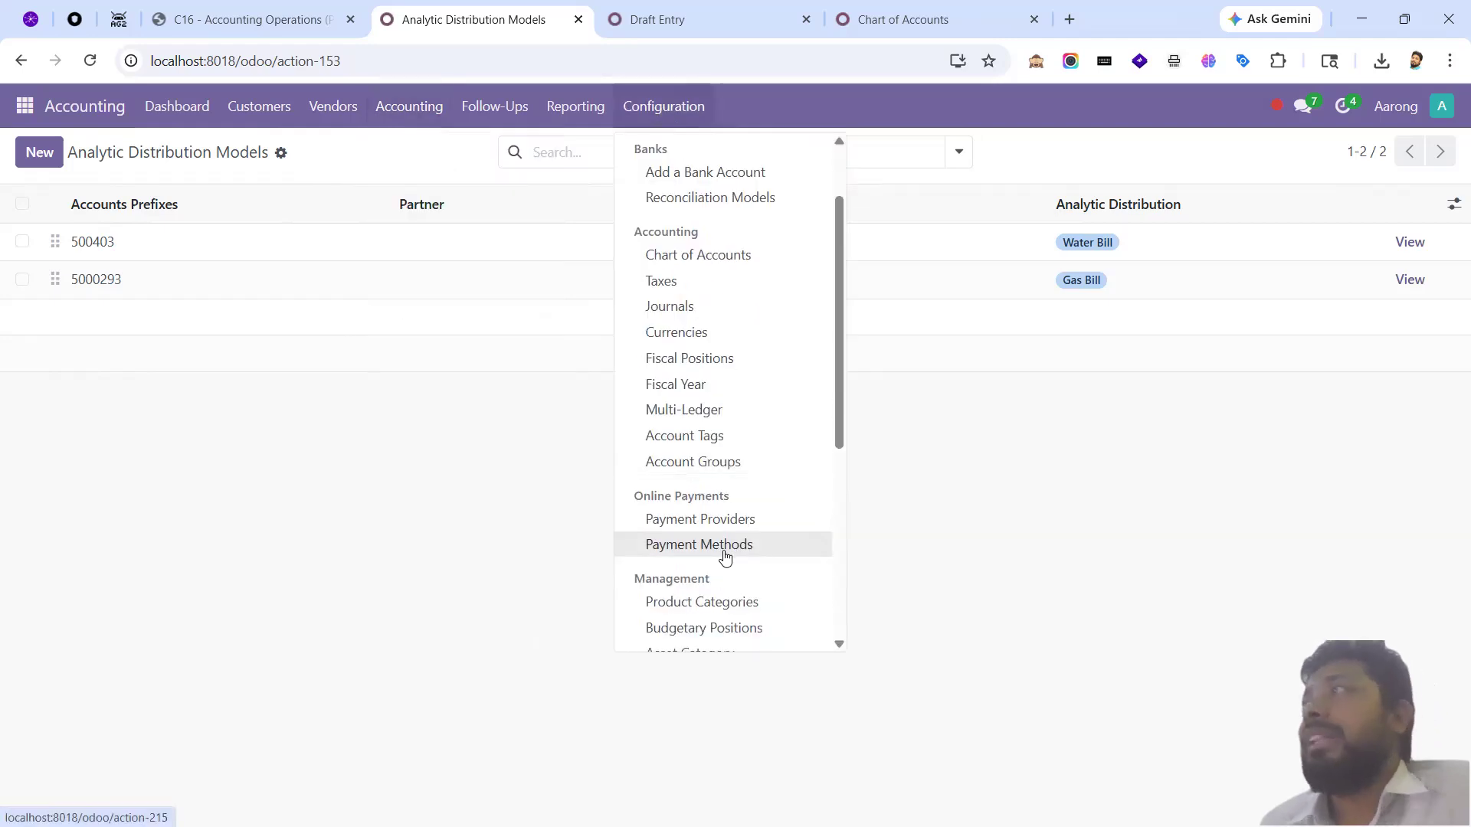
{"action": "scroll", "coordinate": [727, 556], "scroll_direction": "down", "scroll_amount": 3}
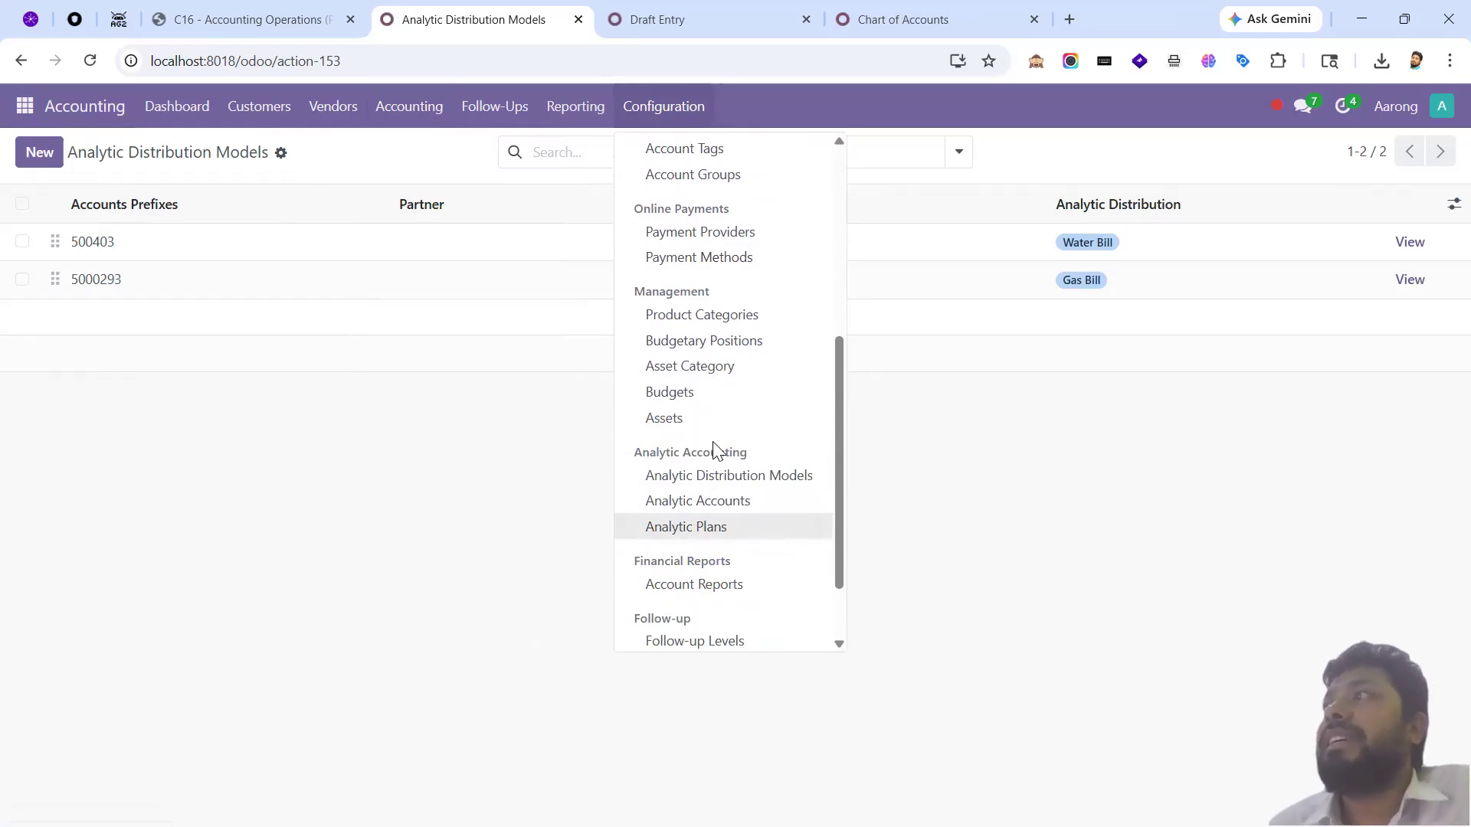
{"action": "left_click", "coordinate": [690, 342]}
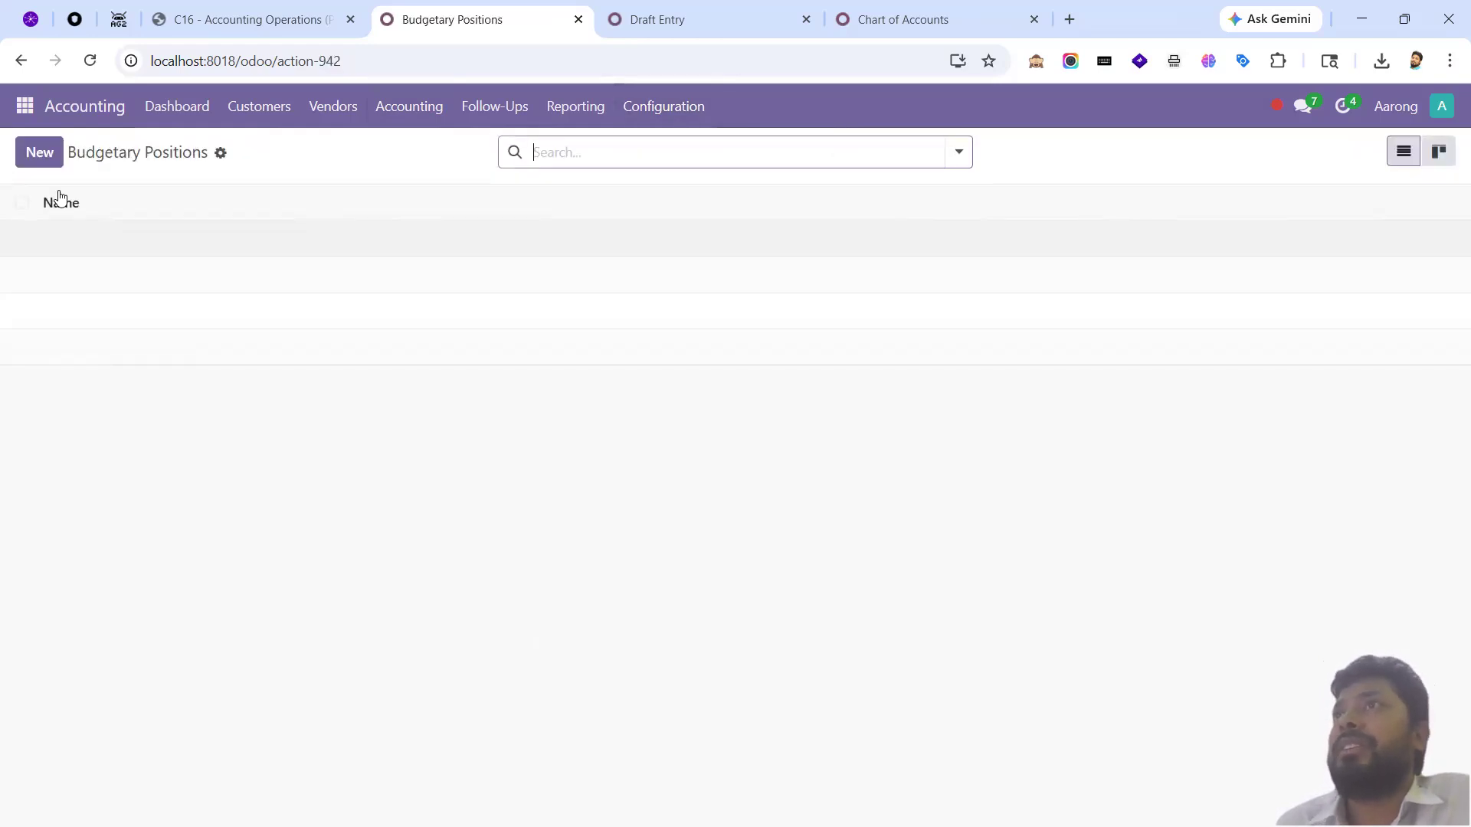
- Create a budgetary position named Expense and add all accounts of the Expenses account type to it
{"action": "left_click", "coordinate": [42, 164]}
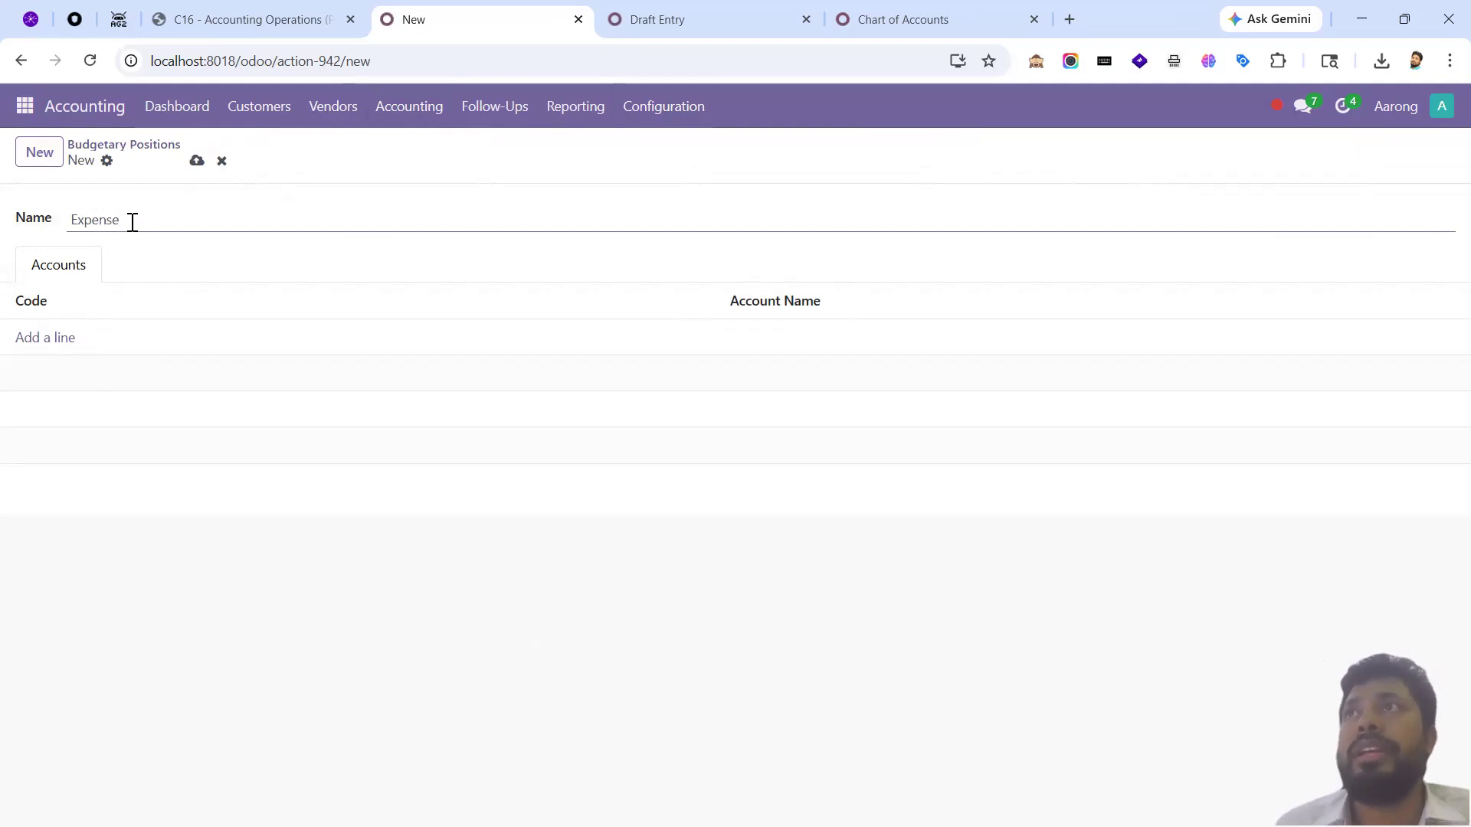
{"action": "left_click", "coordinate": [84, 359]}
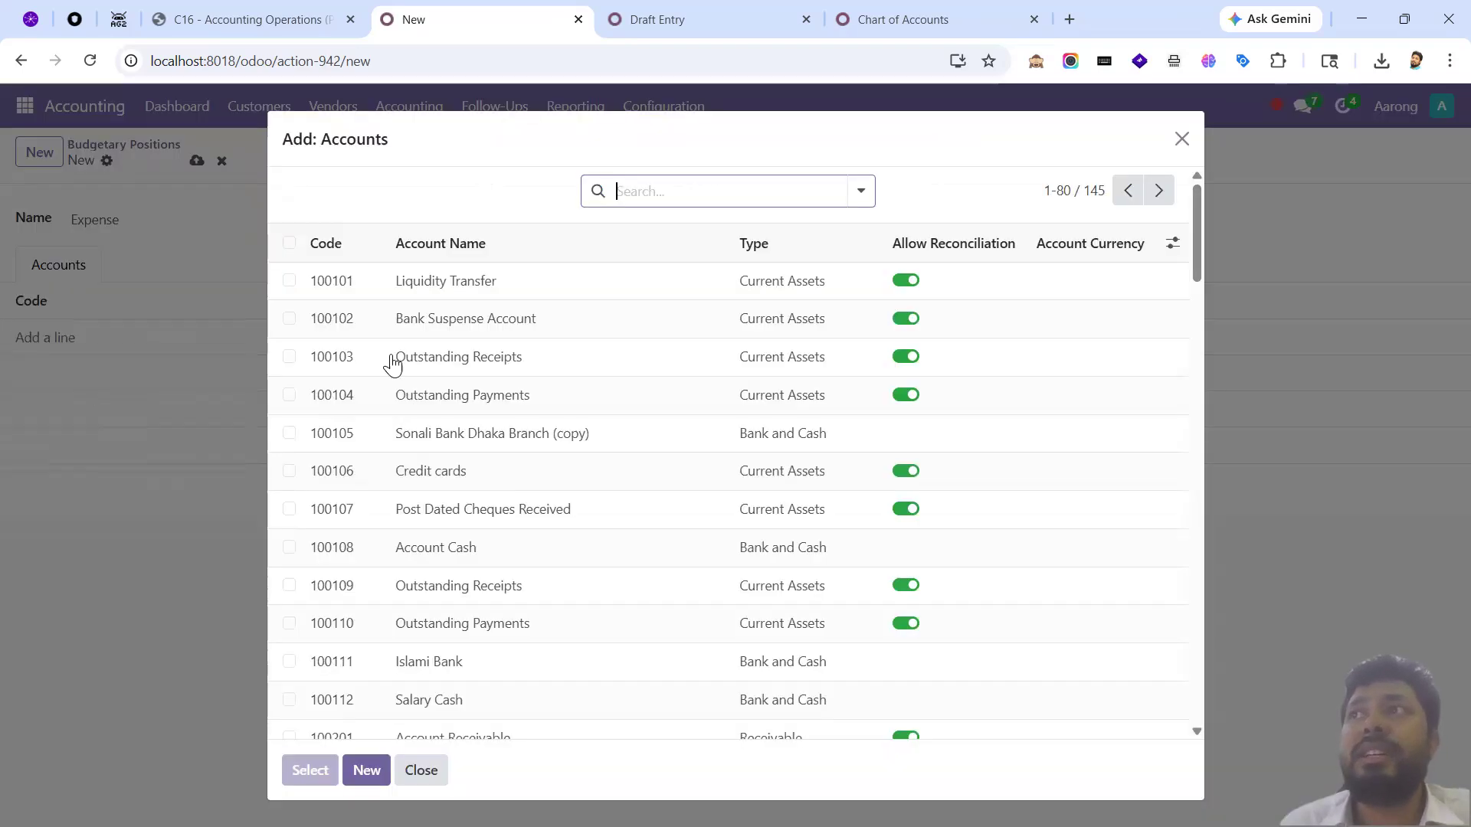
{"action": "left_click", "coordinate": [859, 193]}
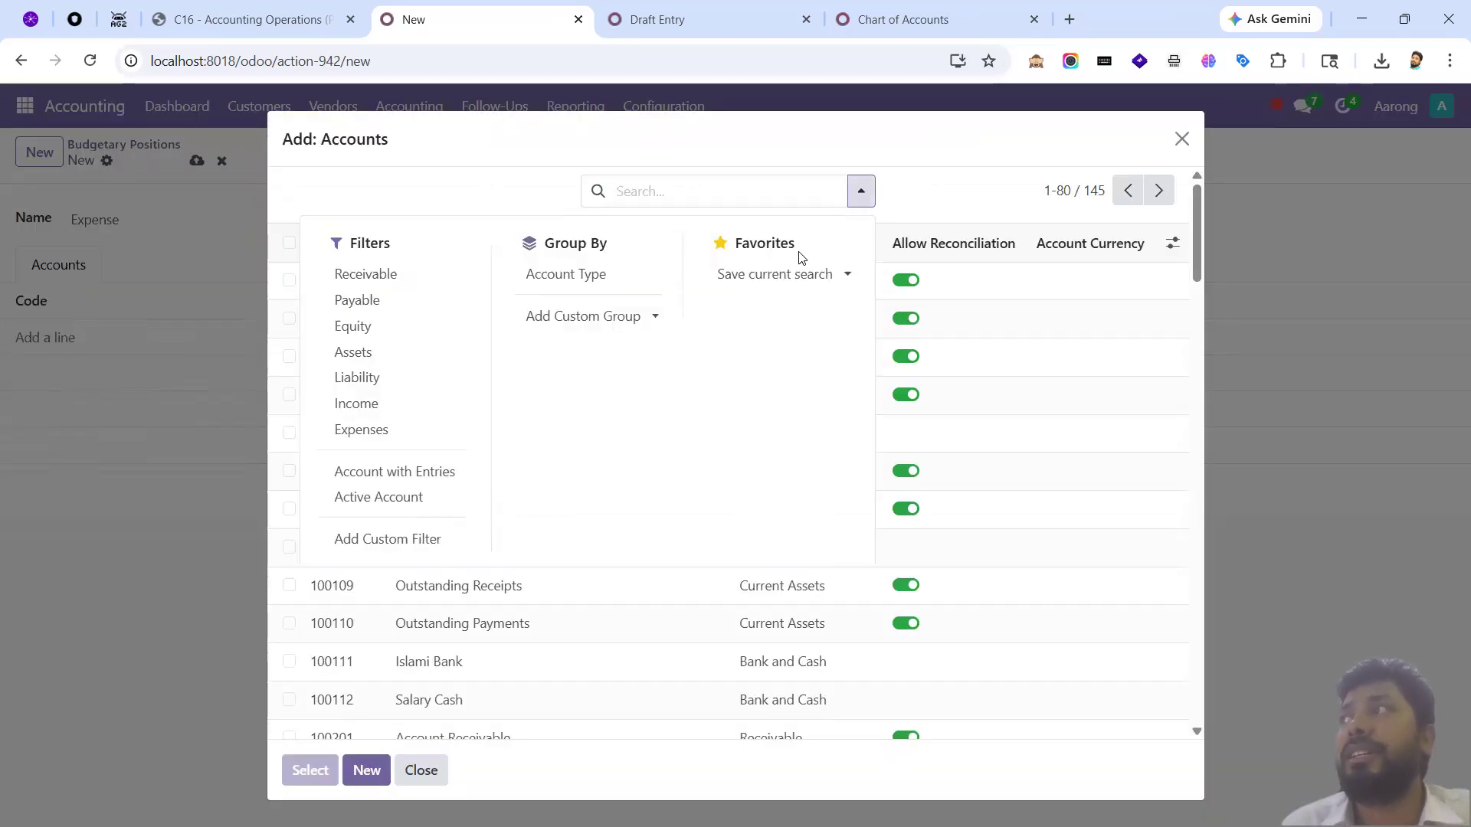
{"action": "left_click", "coordinate": [608, 275]}
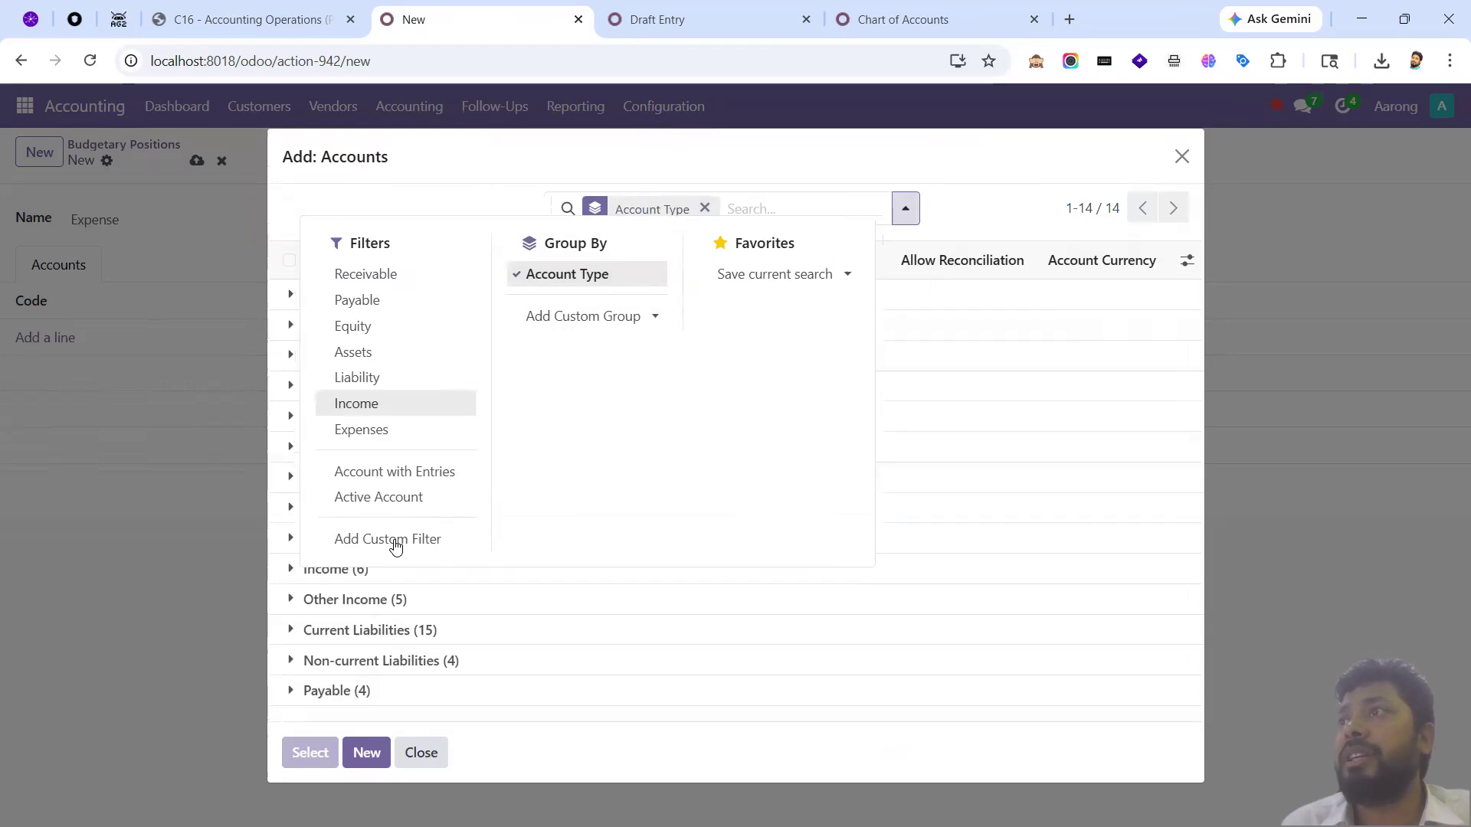
{"action": "left_click", "coordinate": [395, 203]}
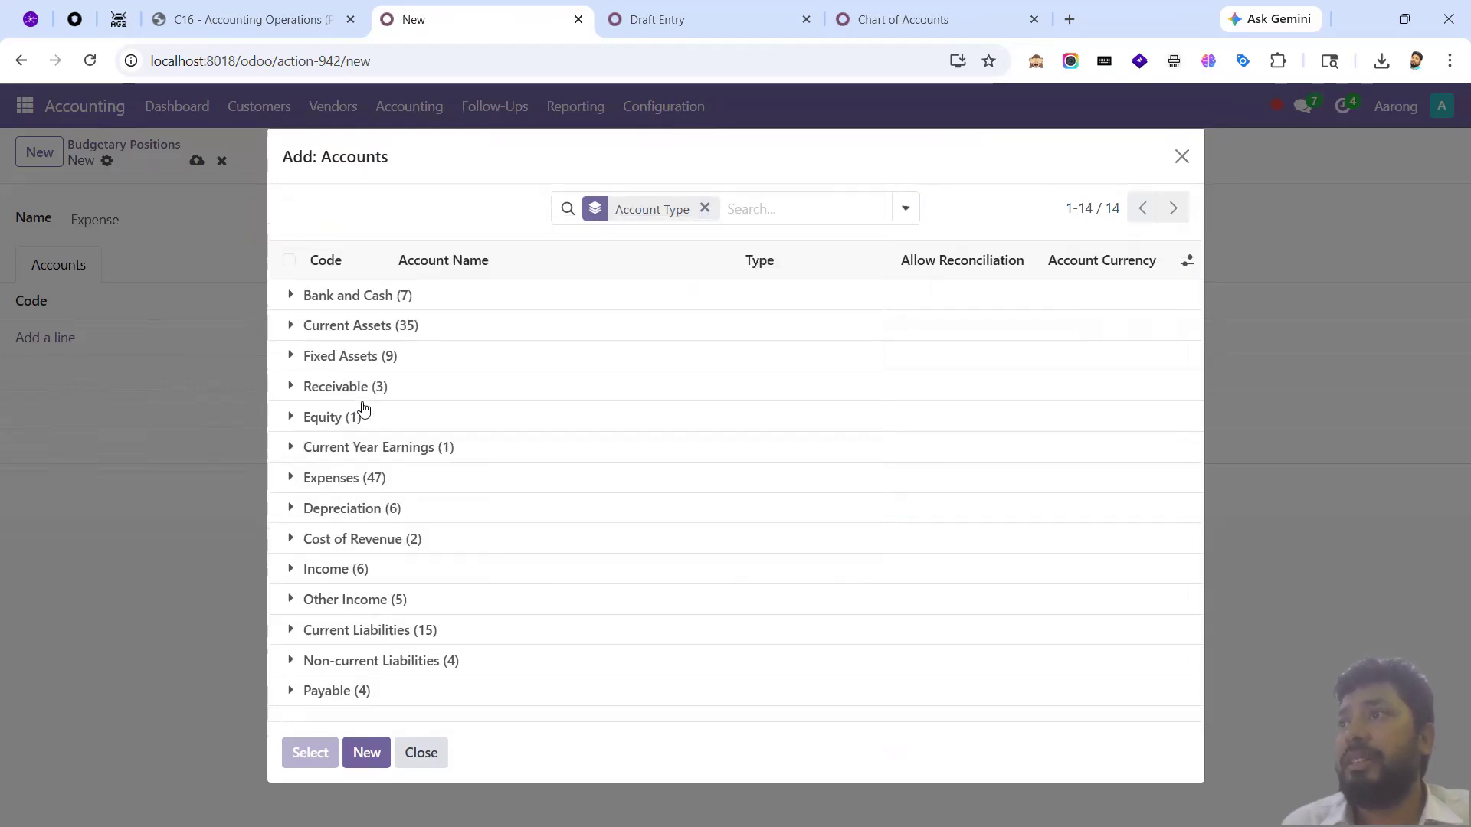
{"action": "left_click", "coordinate": [304, 479]}
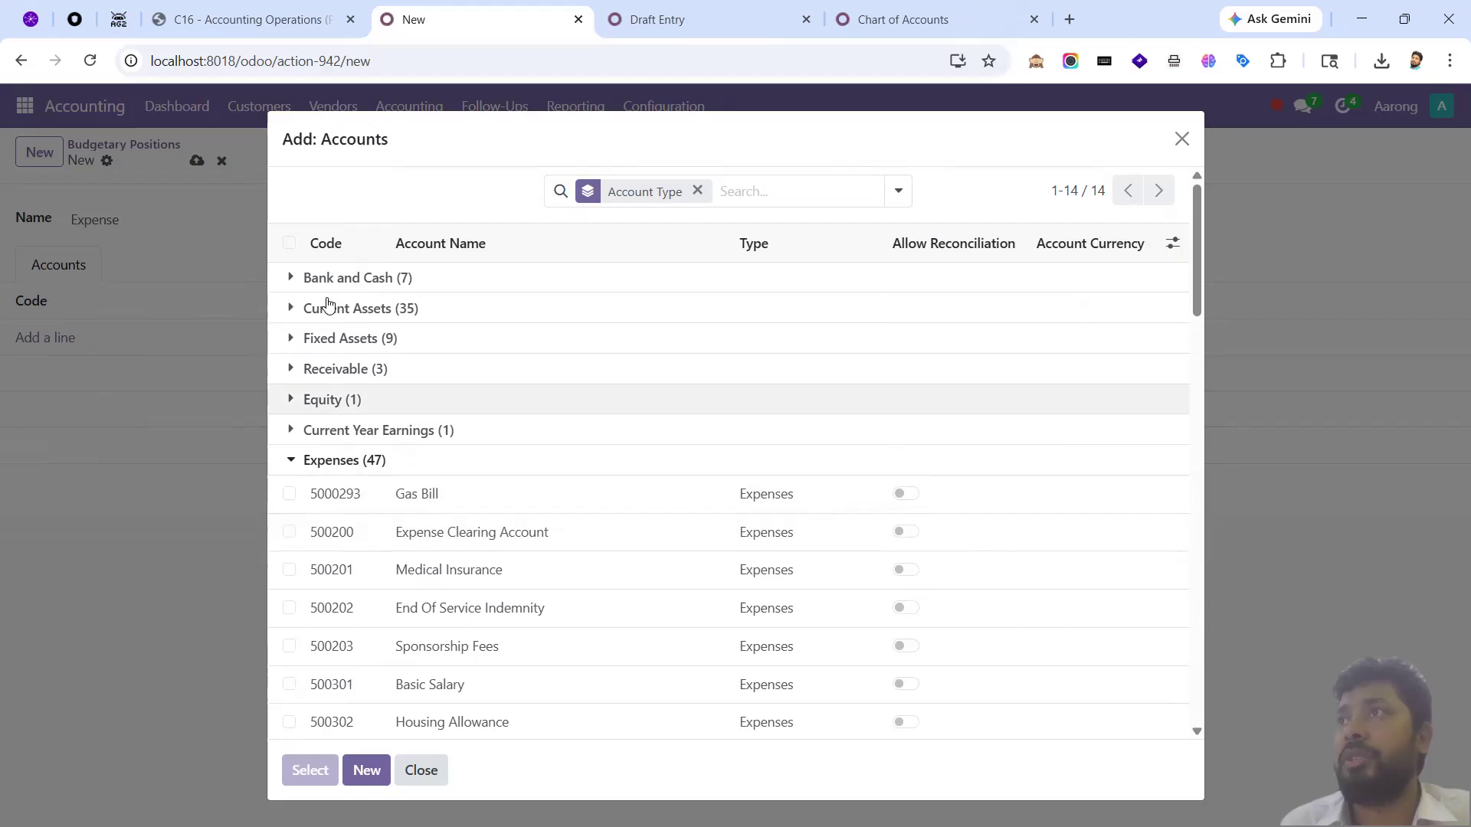
{"action": "left_click", "coordinate": [289, 243]}
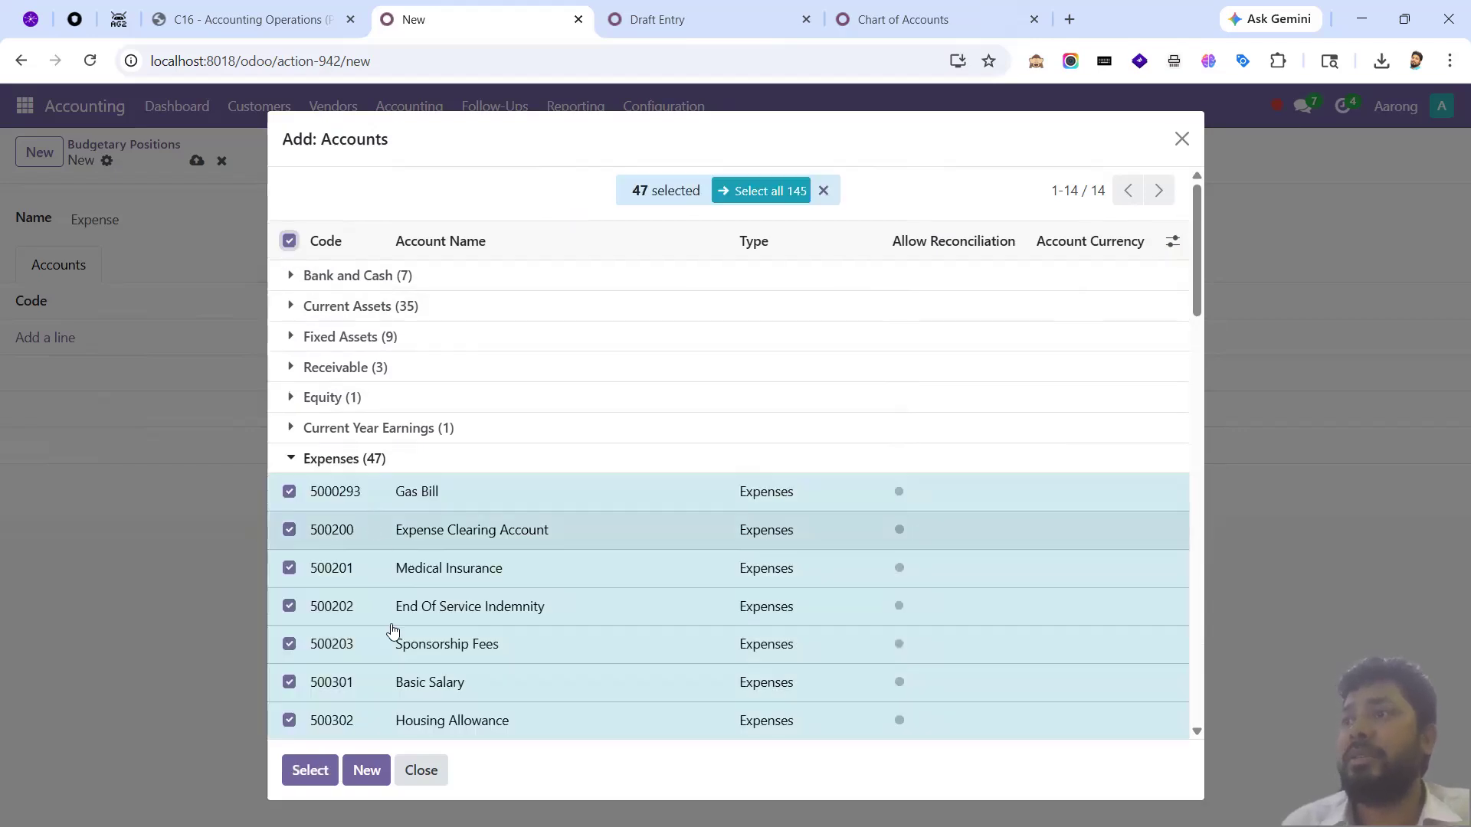
{"action": "left_click", "coordinate": [311, 770]}
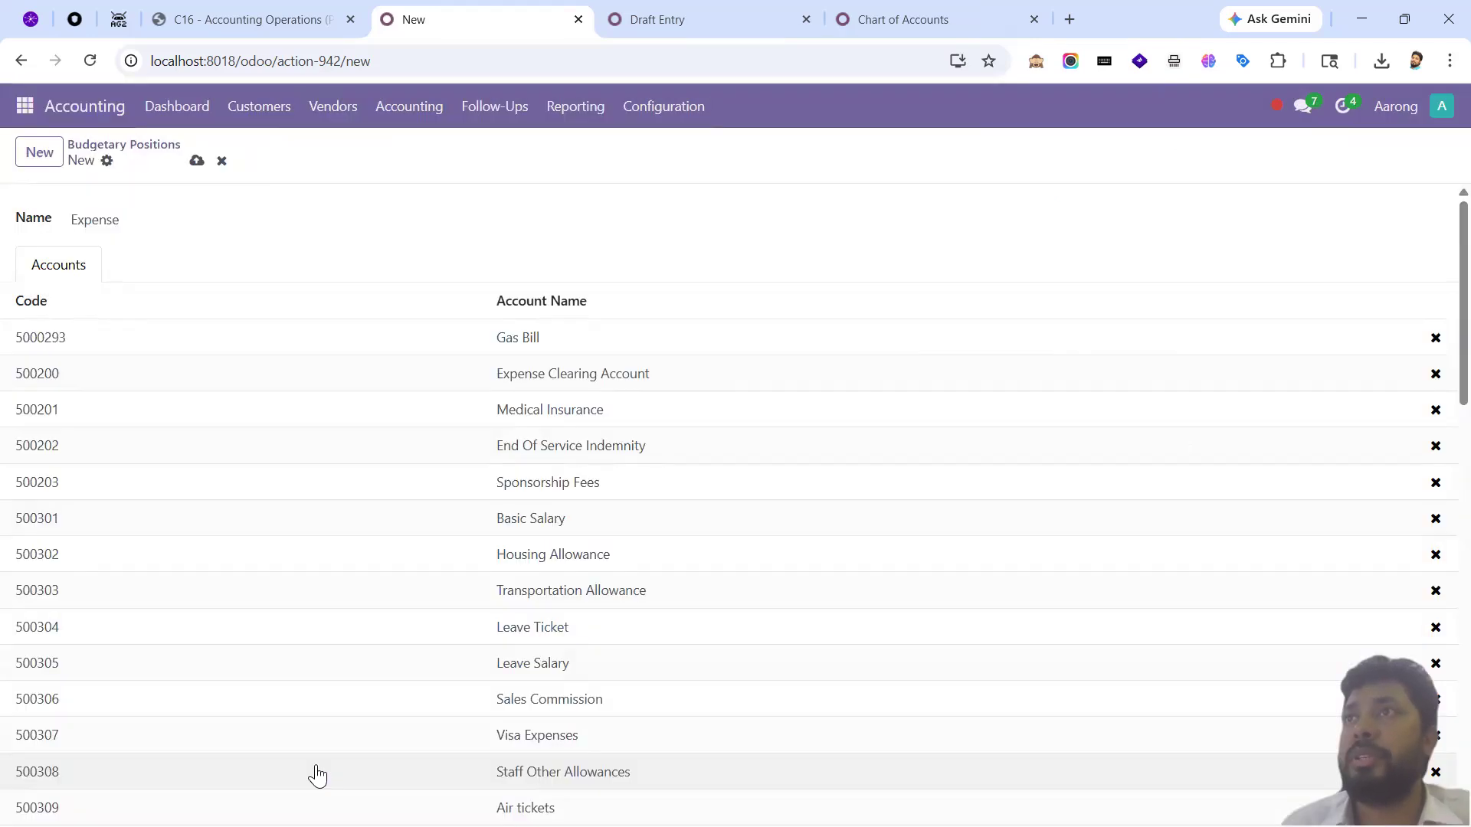
- Review the account lines of the Expense budgetary position, save it and return to the Budgetary Positions list
{"action": "scroll", "coordinate": [306, 640], "scroll_direction": "down", "scroll_amount": 15}
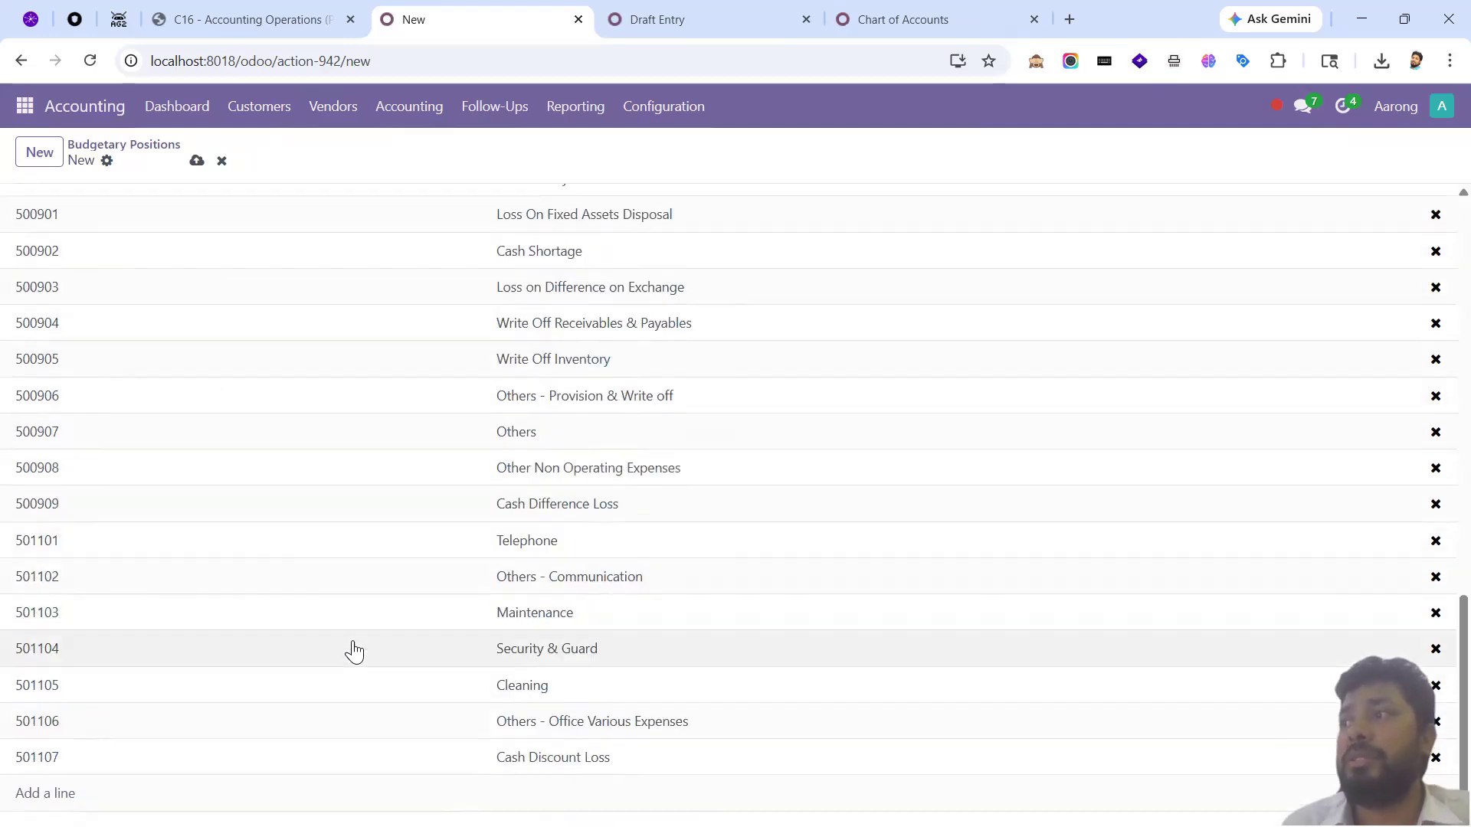
{"action": "scroll", "coordinate": [353, 649], "scroll_direction": "up", "scroll_amount": 10}
{"action": "scroll", "coordinate": [356, 636], "scroll_direction": "up", "scroll_amount": 5}
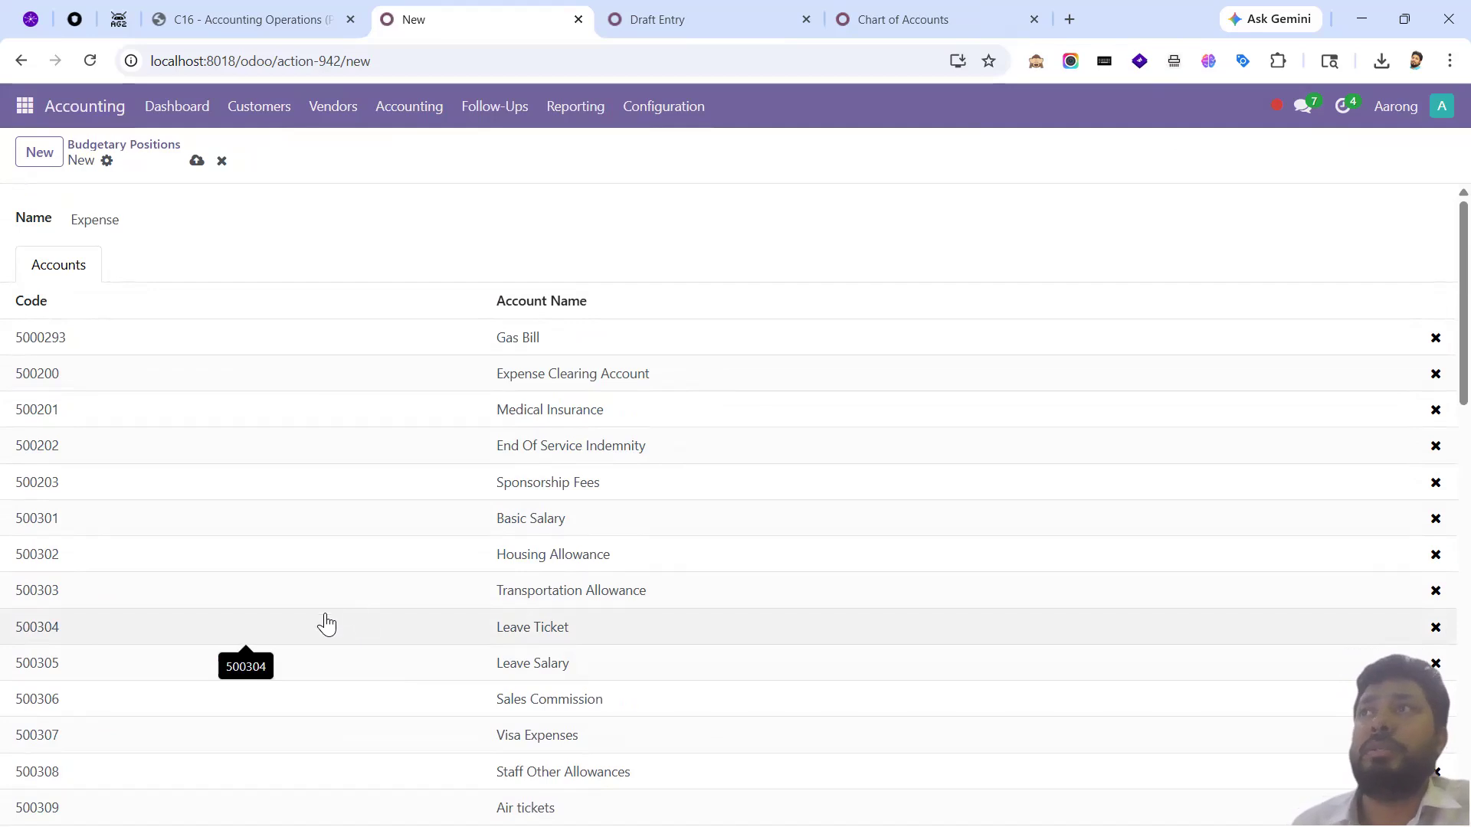
{"action": "left_click", "coordinate": [196, 161]}
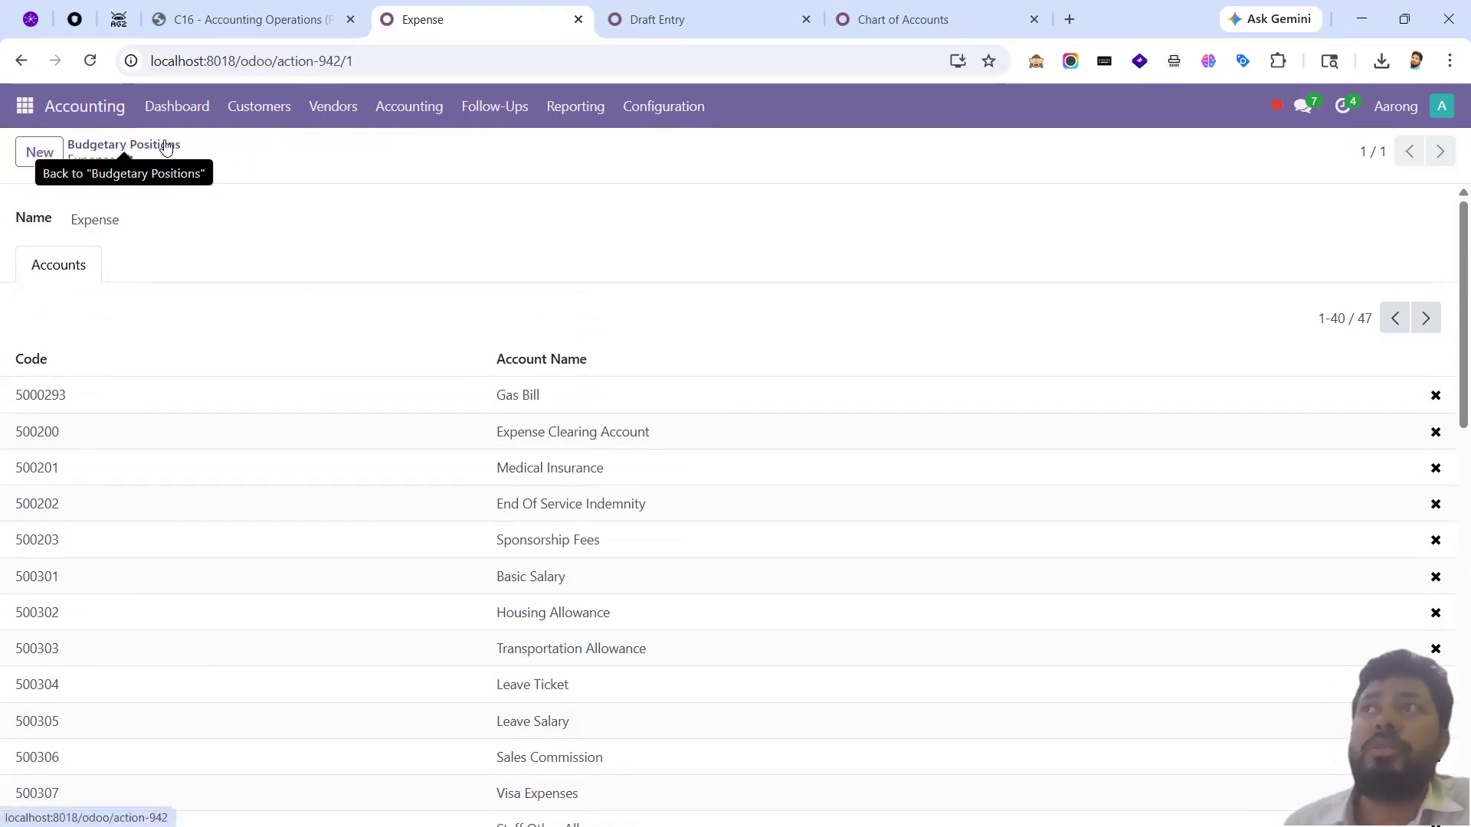
{"action": "scroll", "coordinate": [341, 447], "scroll_direction": "down", "scroll_amount": 12}
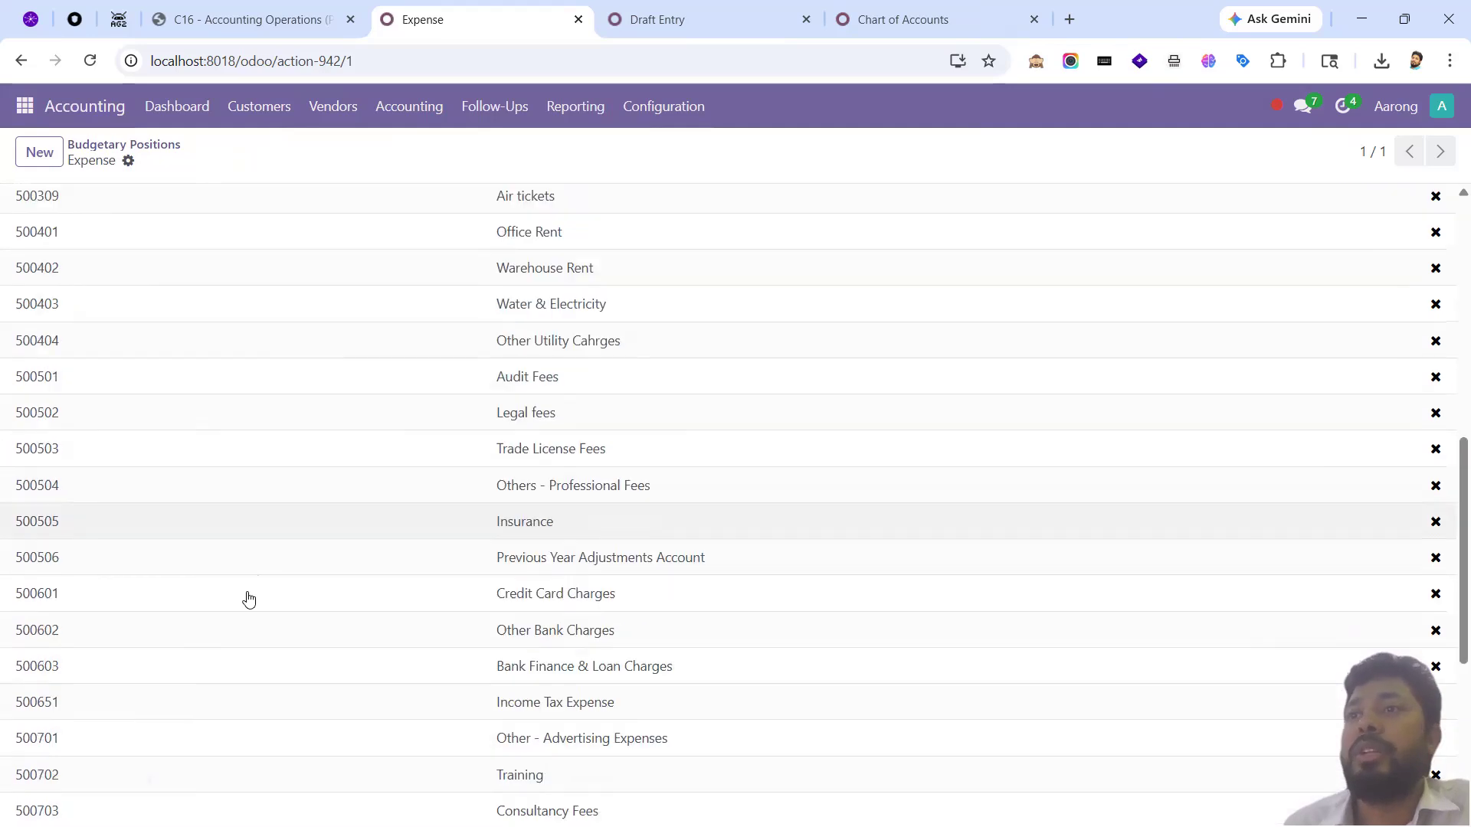
{"action": "scroll", "coordinate": [125, 660], "scroll_direction": "up", "scroll_amount": 12}
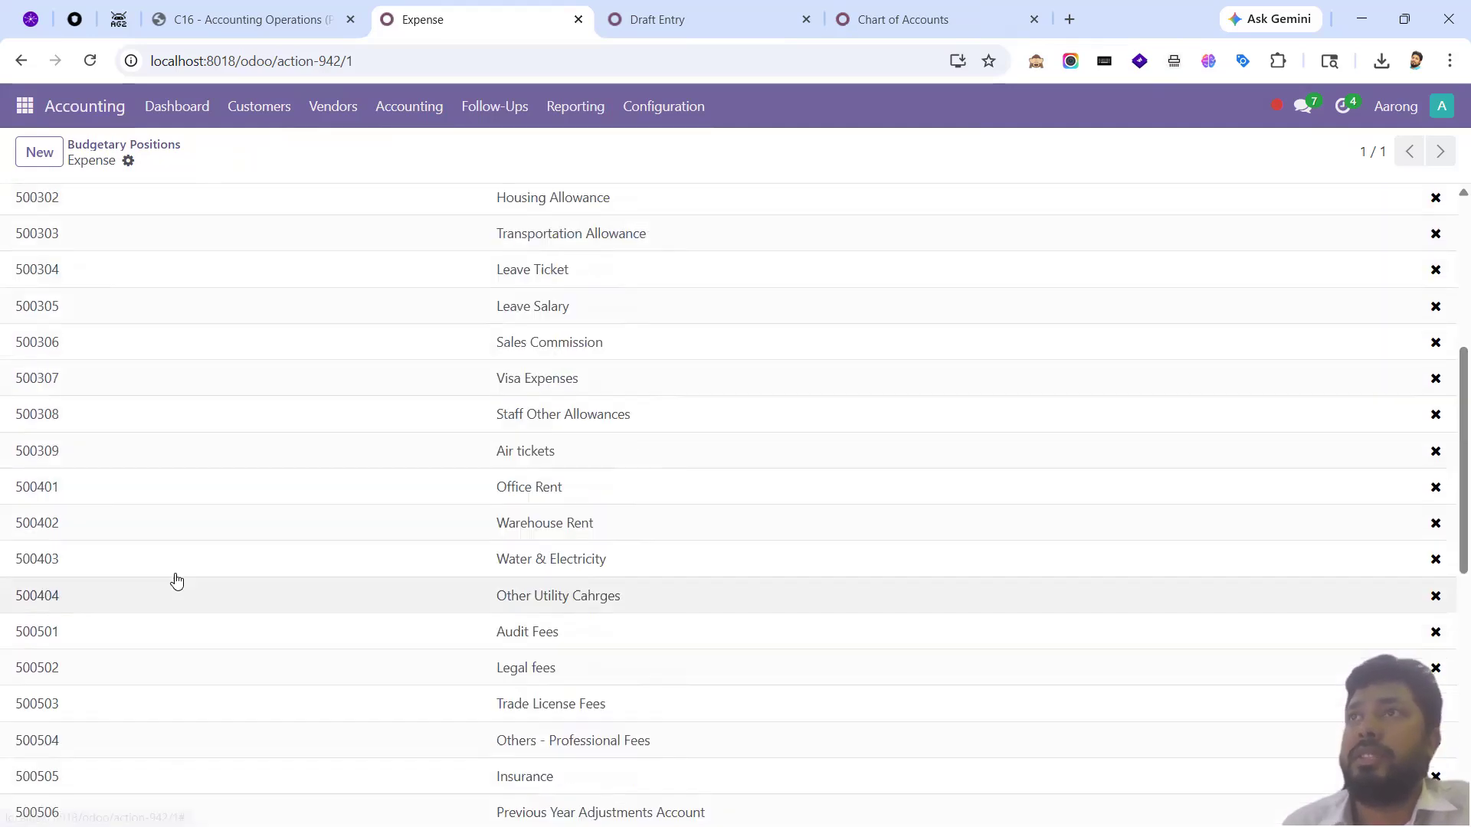
{"action": "left_click", "coordinate": [127, 160]}
{"action": "left_click", "coordinate": [128, 145]}
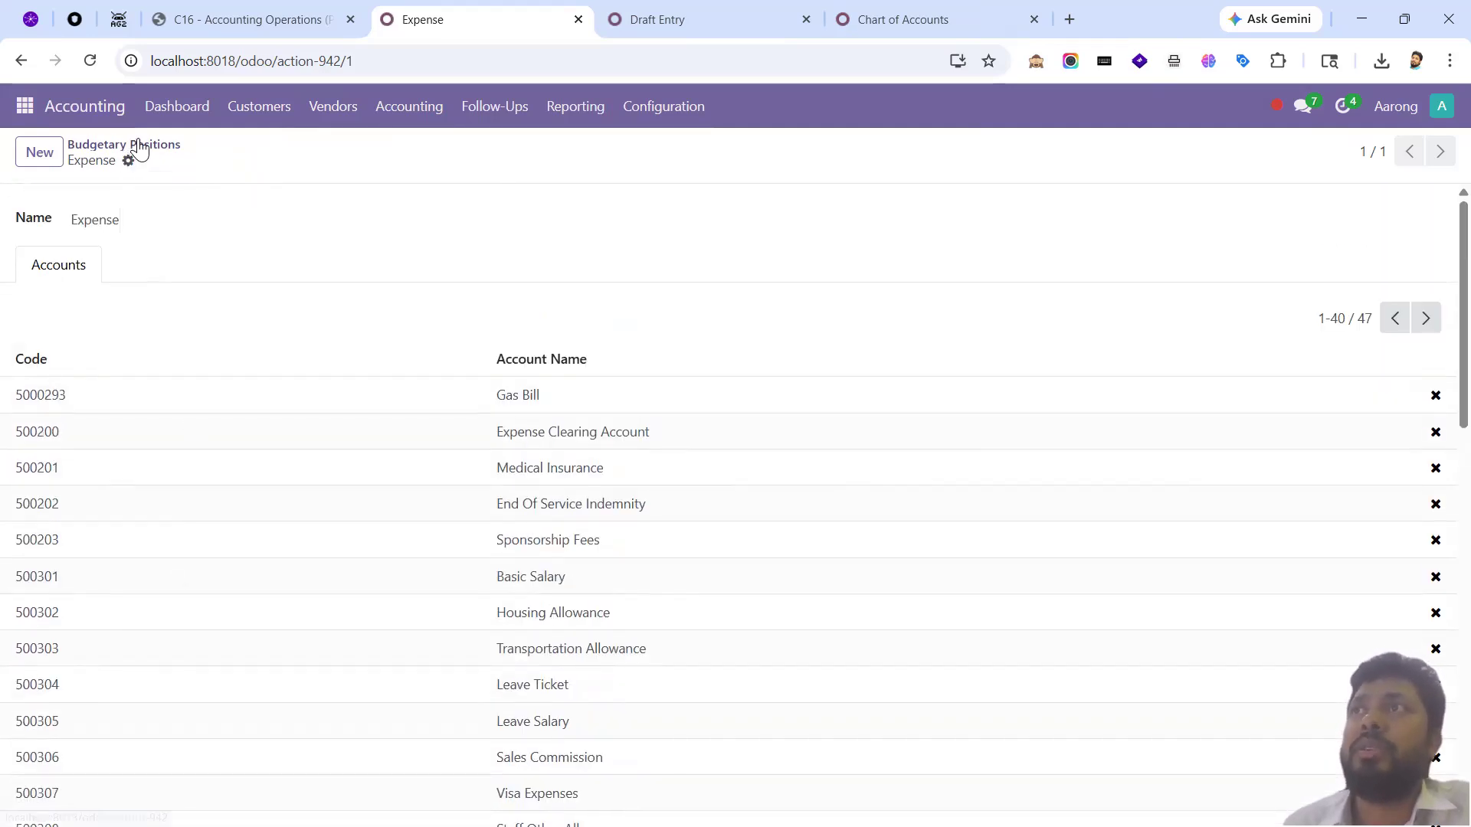
- Start a budgetary position named Sales and group the selectable accounts by Account Type, expanding the Income group
{"action": "left_click", "coordinate": [43, 154]}
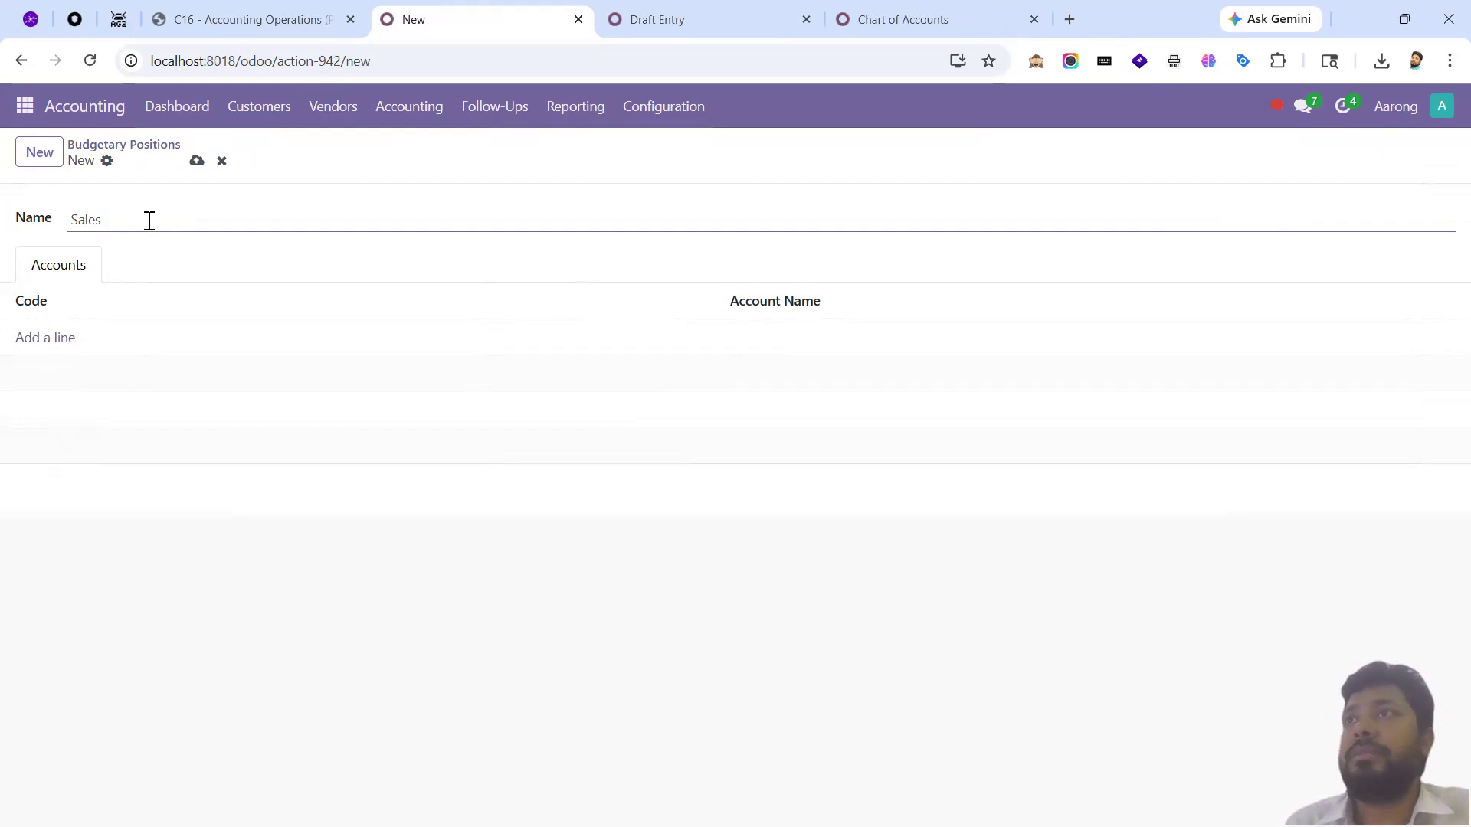
{"action": "left_click", "coordinate": [405, 398]}
{"action": "left_click", "coordinate": [861, 191]}
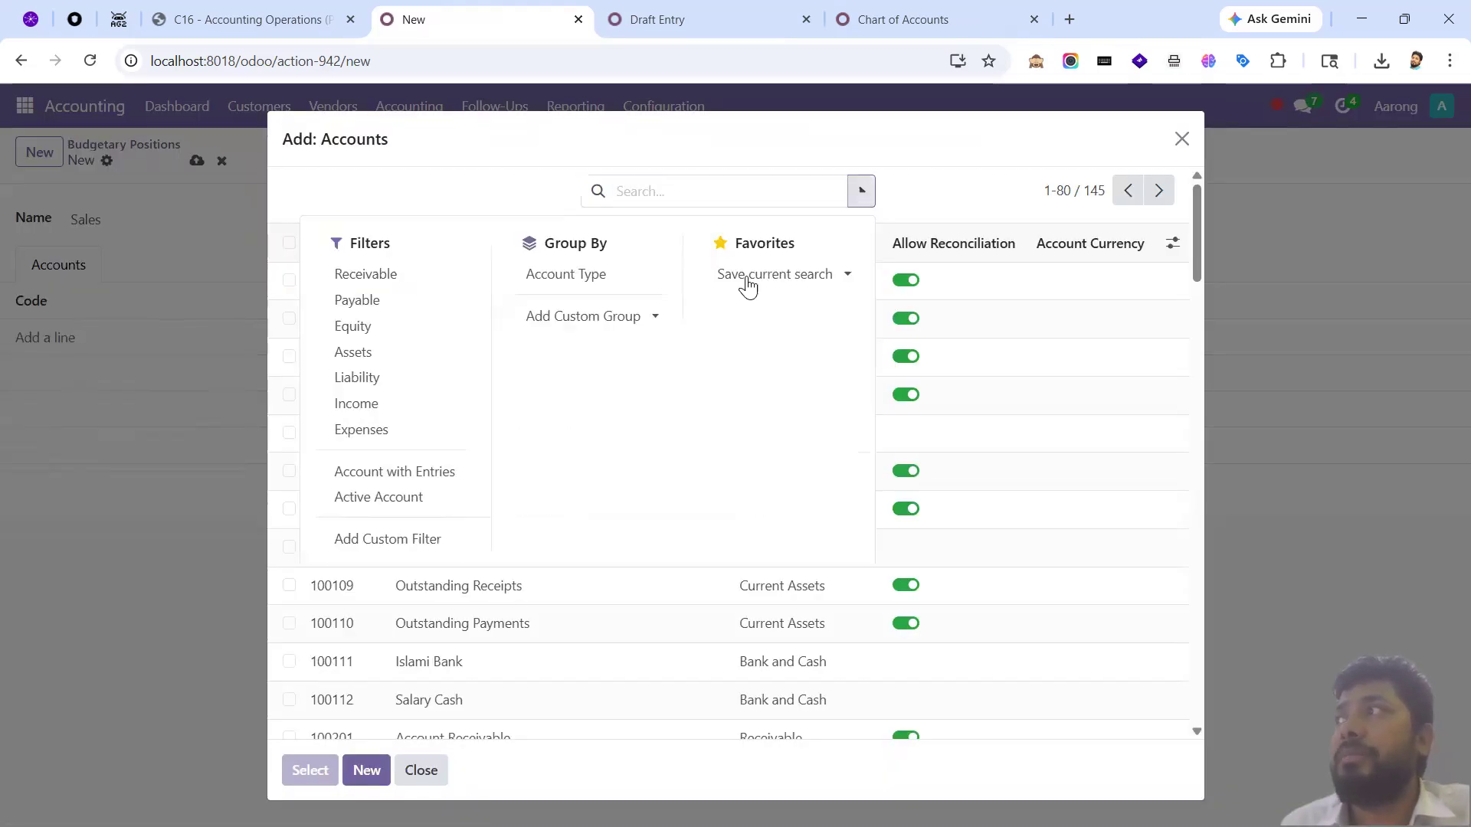
{"action": "left_click", "coordinate": [582, 278]}
{"action": "left_click", "coordinate": [470, 204]}
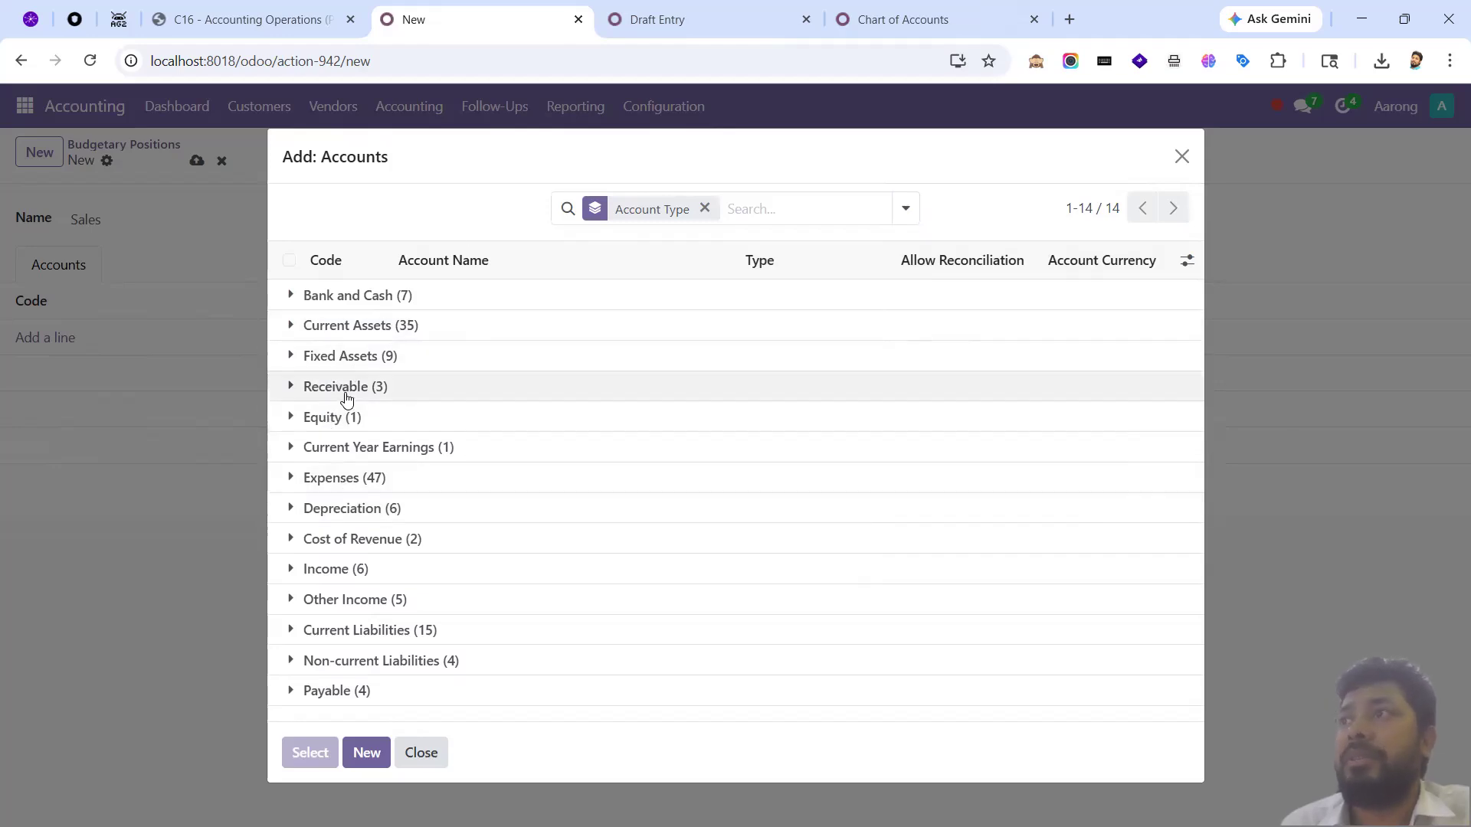
{"action": "left_click", "coordinate": [365, 569]}
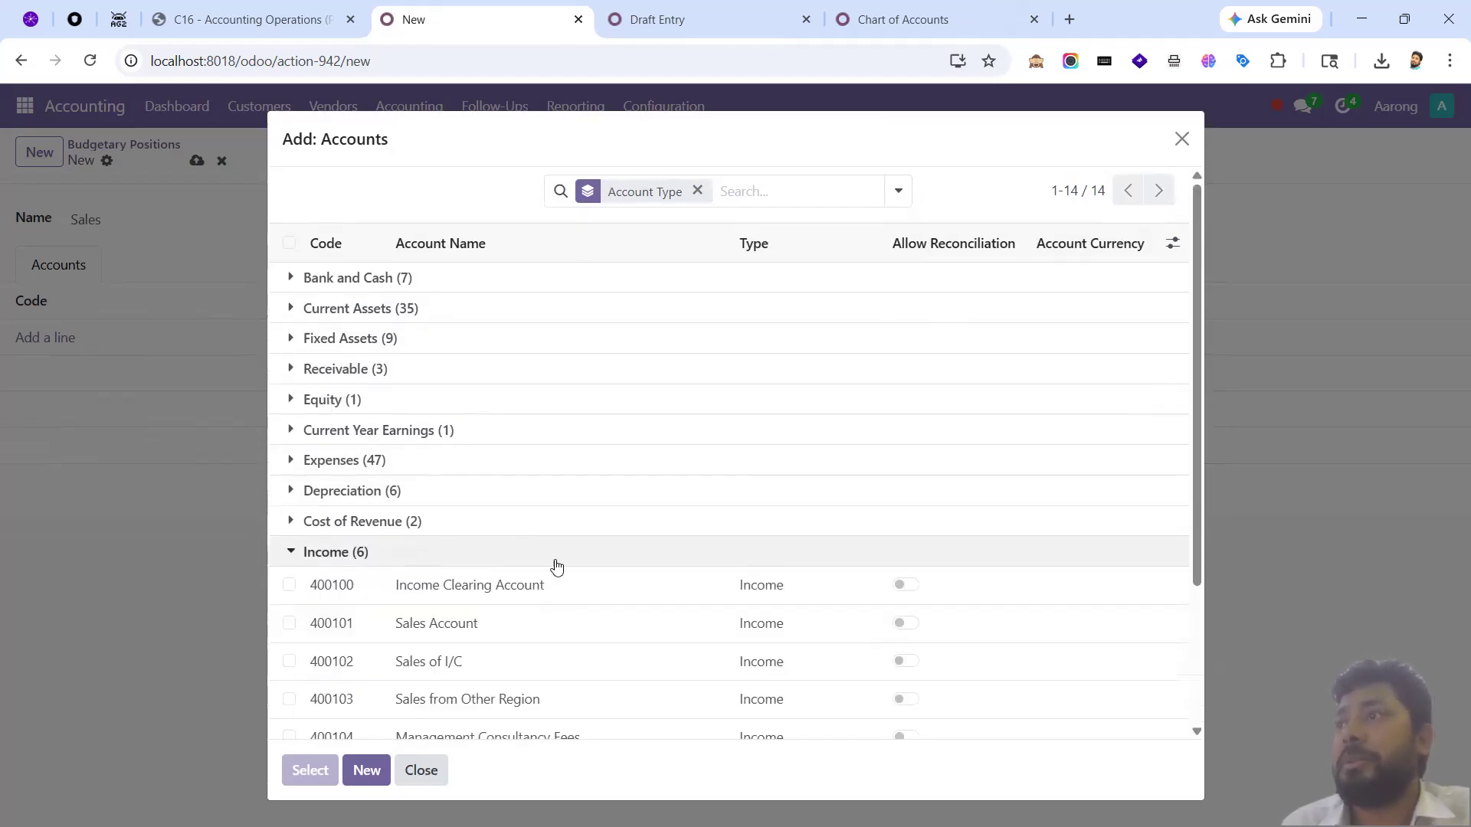
- Add all accounts of the Income group to the Sales budgetary position, and save it back to the list
{"action": "scroll", "coordinate": [551, 558], "scroll_direction": "down", "scroll_amount": 3}
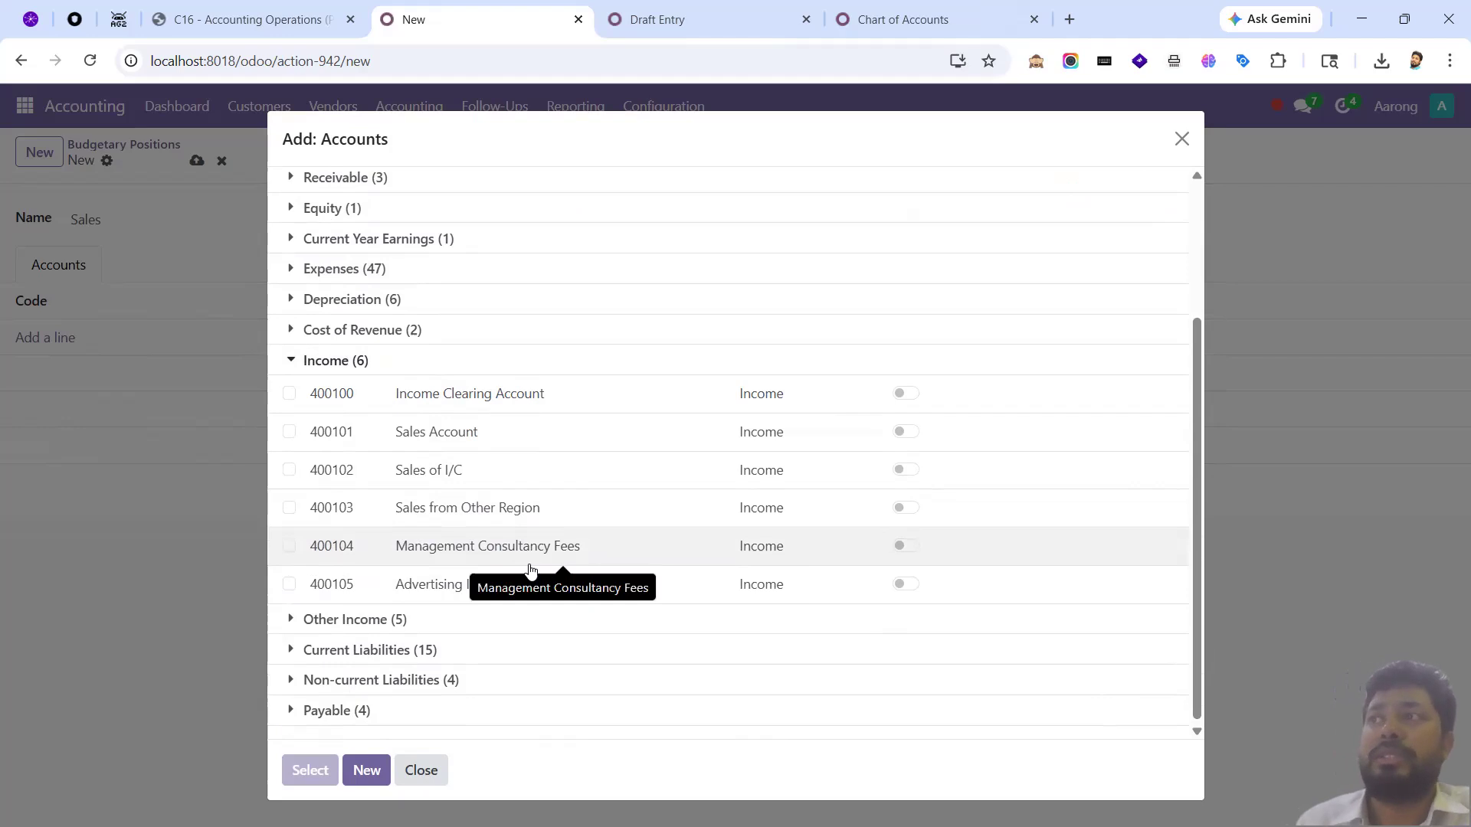
{"action": "scroll", "coordinate": [531, 571], "scroll_direction": "up", "scroll_amount": 3}
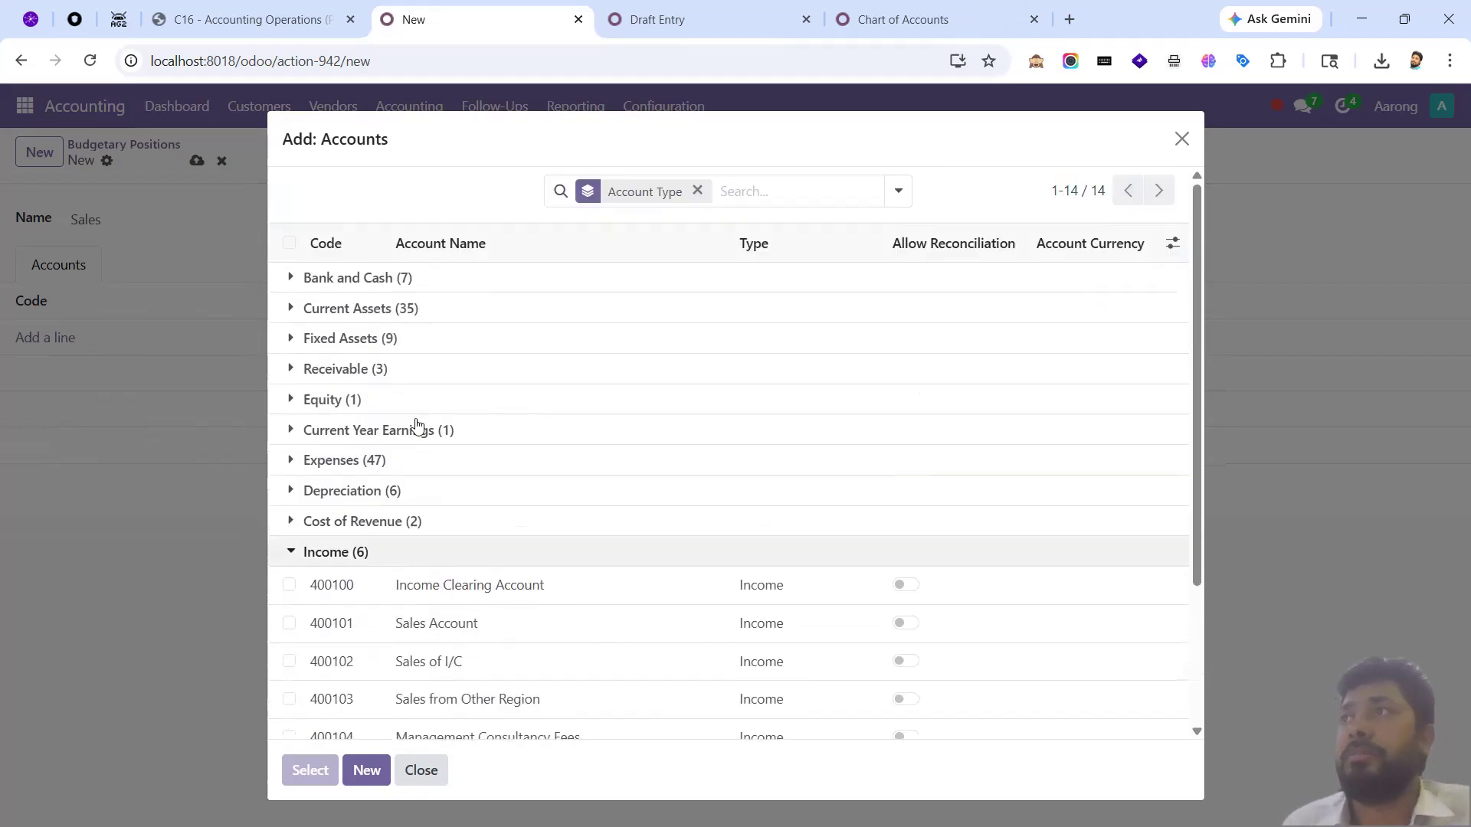
{"action": "left_click", "coordinate": [288, 240]}
{"action": "scroll", "coordinate": [572, 526], "scroll_direction": "down", "scroll_amount": 3}
{"action": "left_click", "coordinate": [304, 768]}
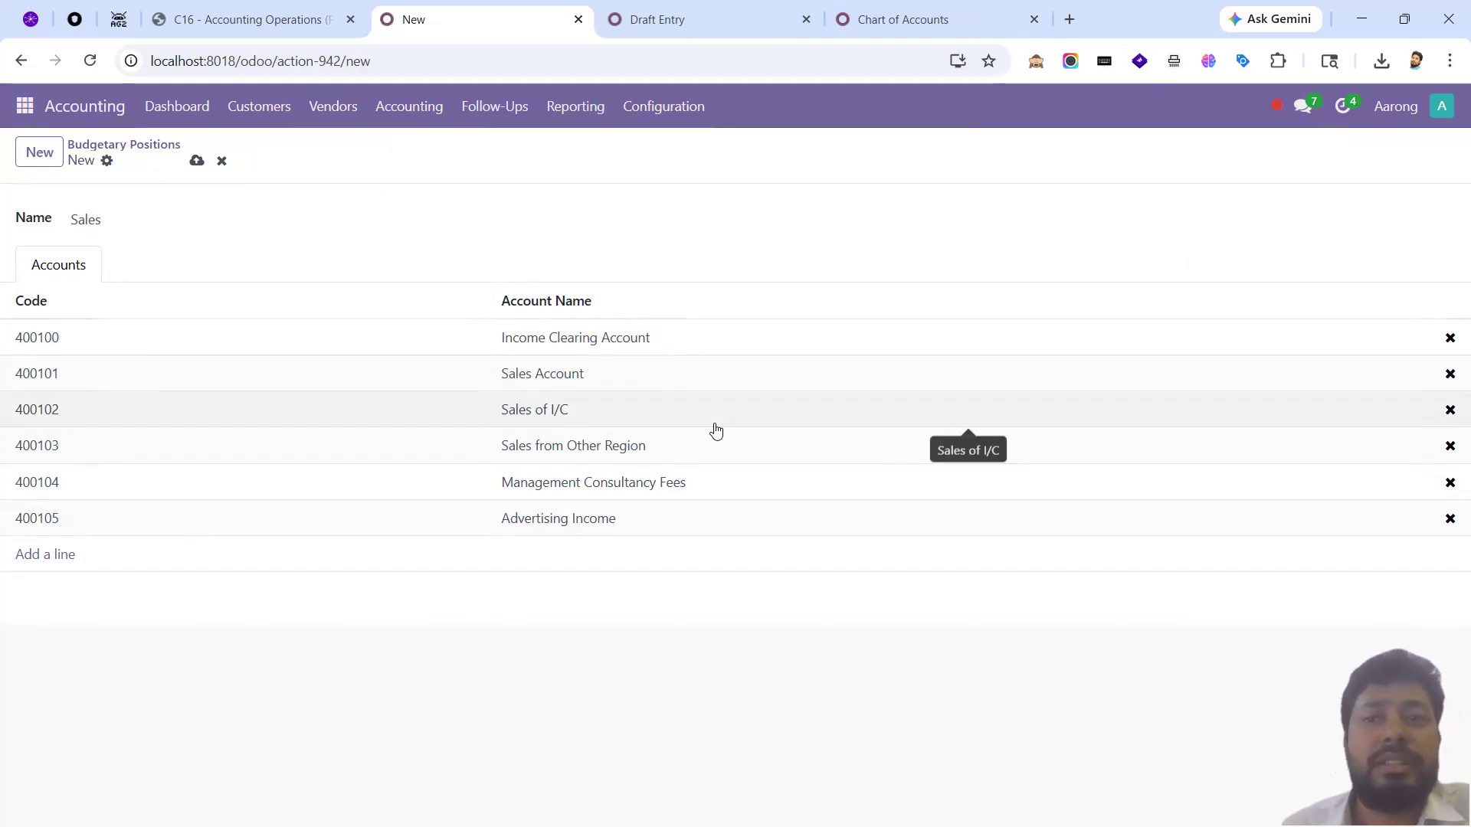
{"action": "left_click", "coordinate": [197, 161]}
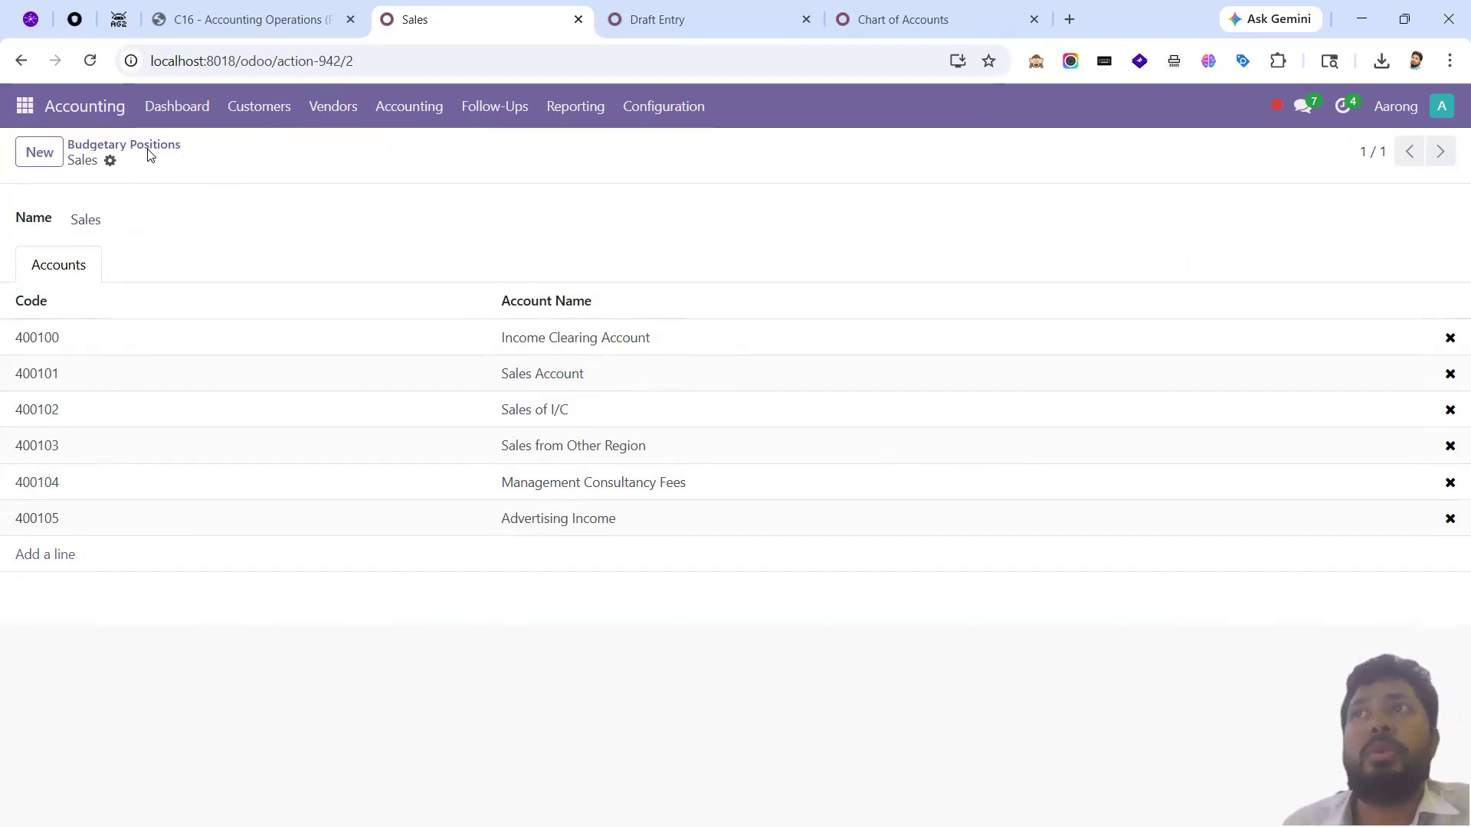
{"action": "left_click", "coordinate": [148, 152]}
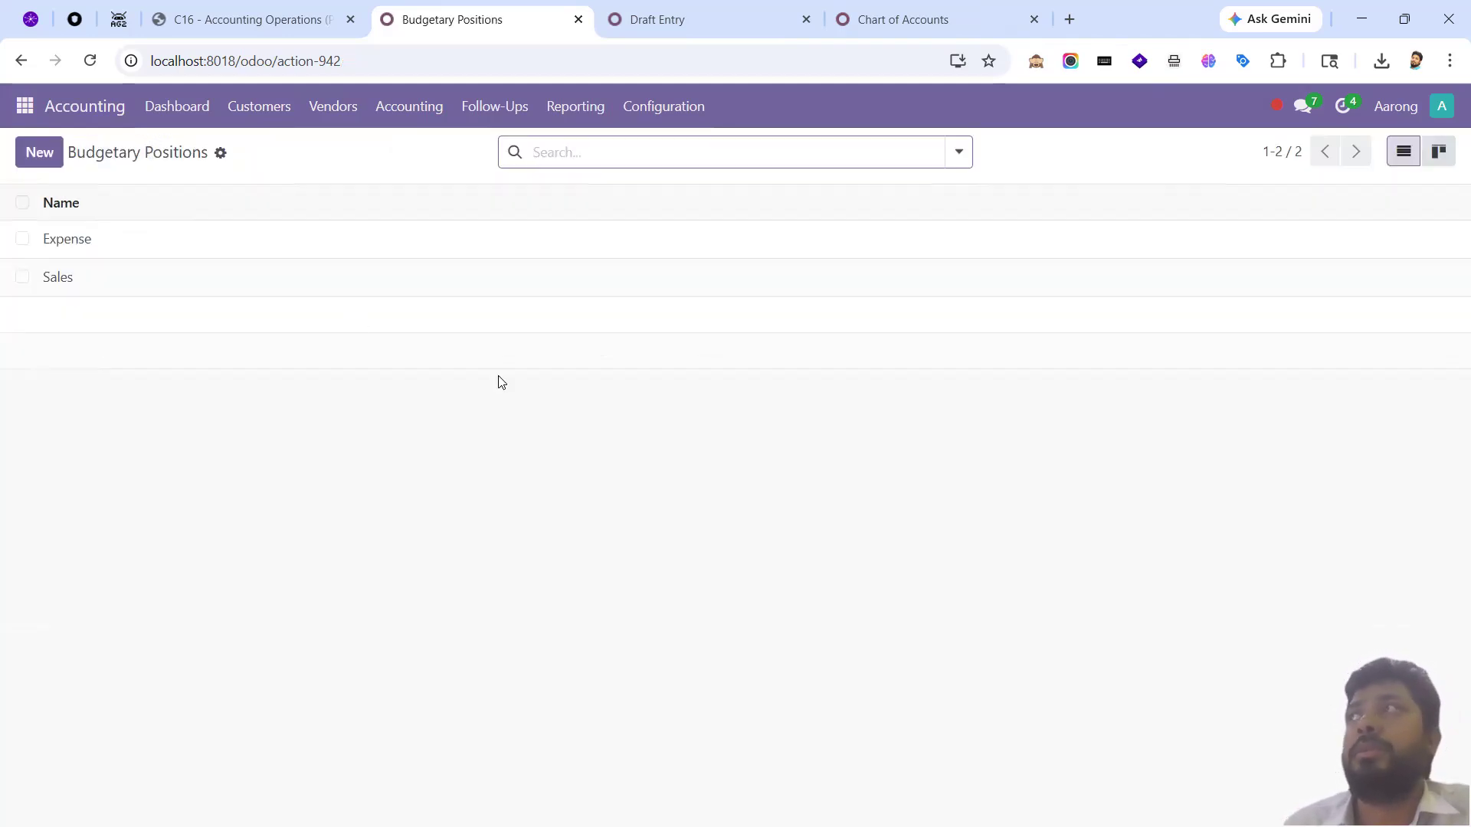
- Open the Budgets list in place of the draft journal entry, glancing back at the Budgetary Positions list before returning to it
{"action": "left_click", "coordinate": [709, 32]}
{"action": "left_click", "coordinate": [663, 108]}
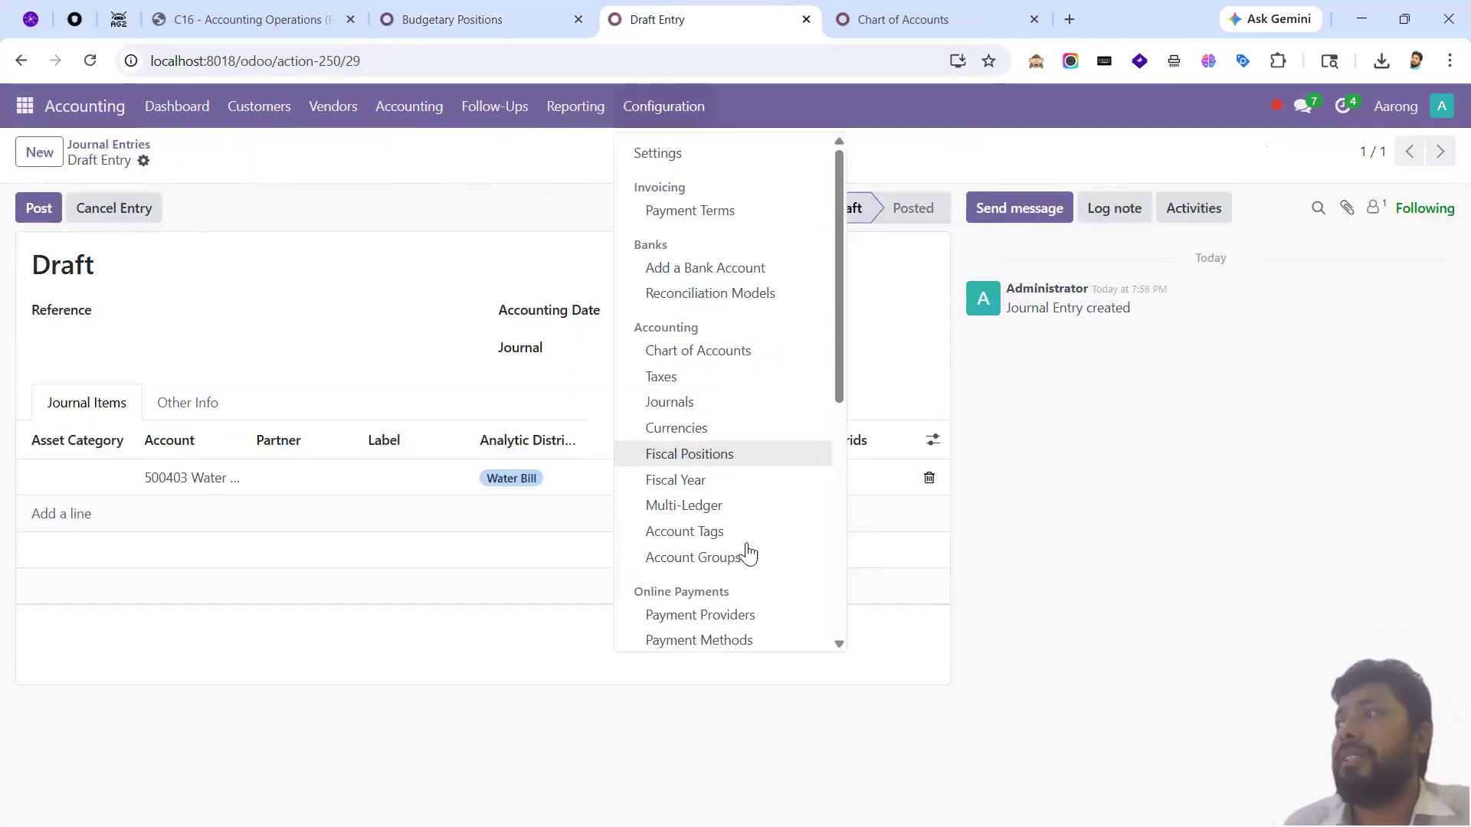
{"action": "scroll", "coordinate": [749, 552], "scroll_direction": "down", "scroll_amount": 5}
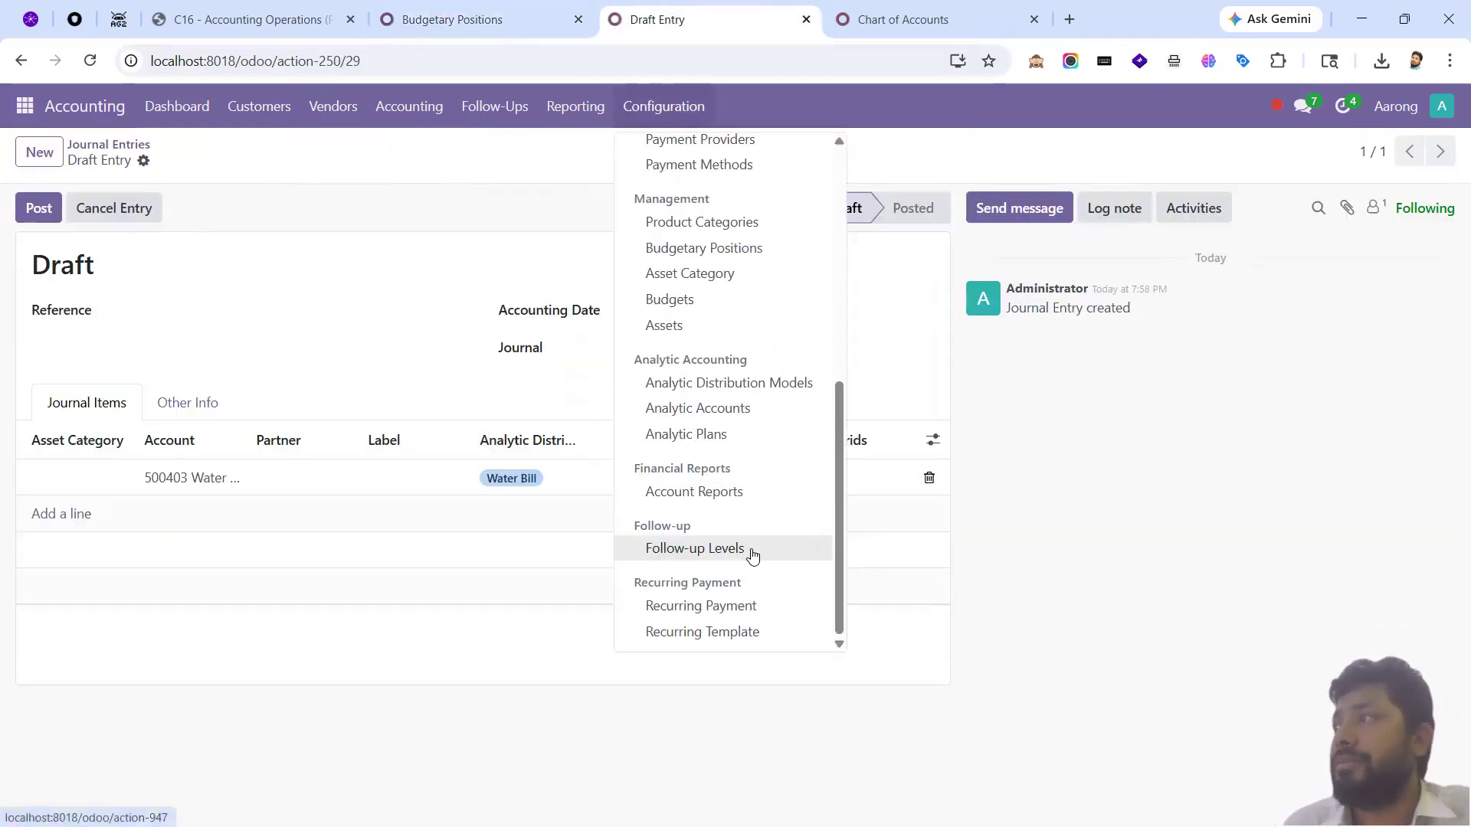
{"action": "left_click", "coordinate": [670, 301]}
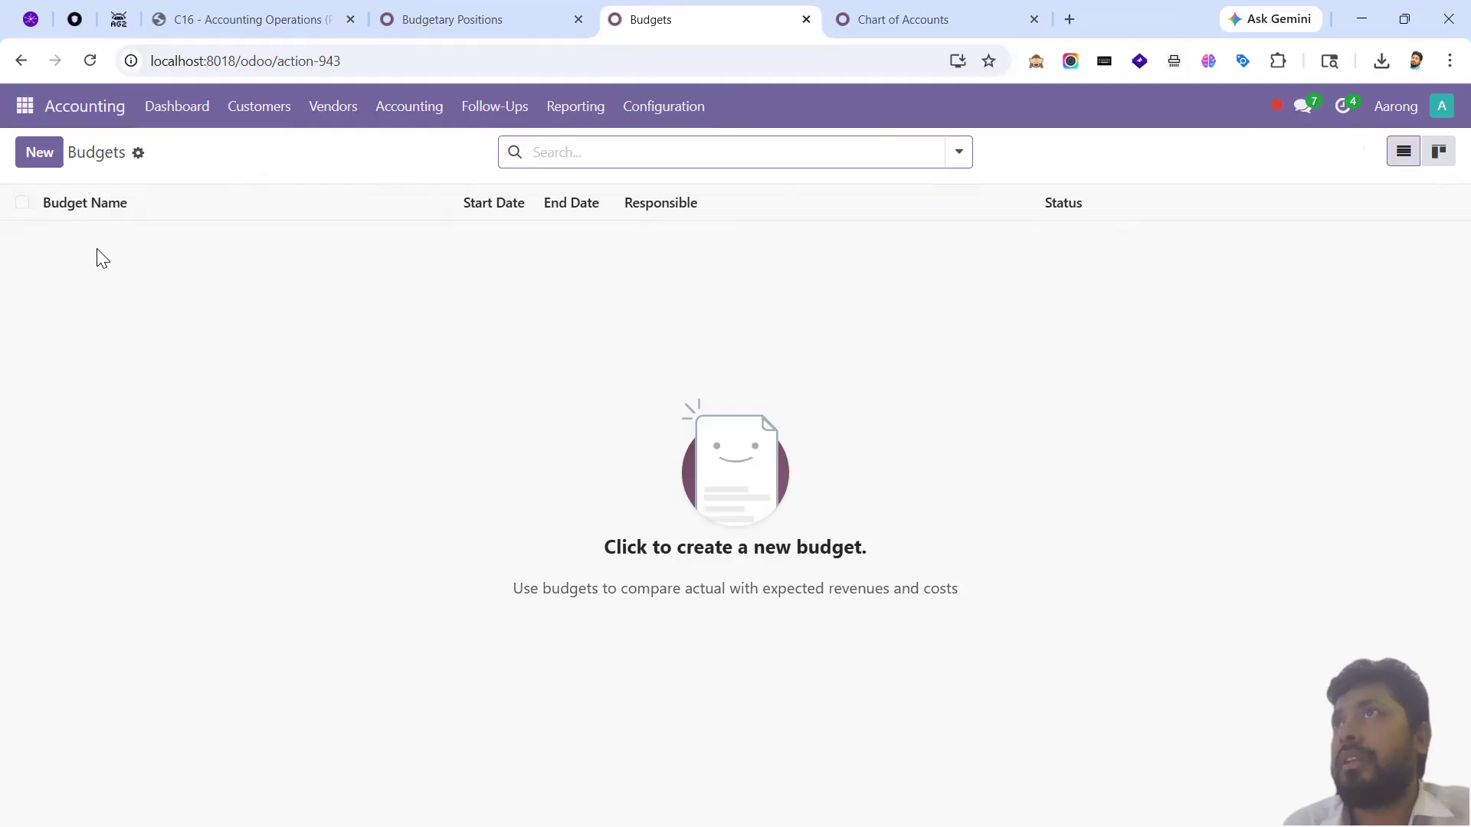
{"action": "left_click", "coordinate": [423, 21]}
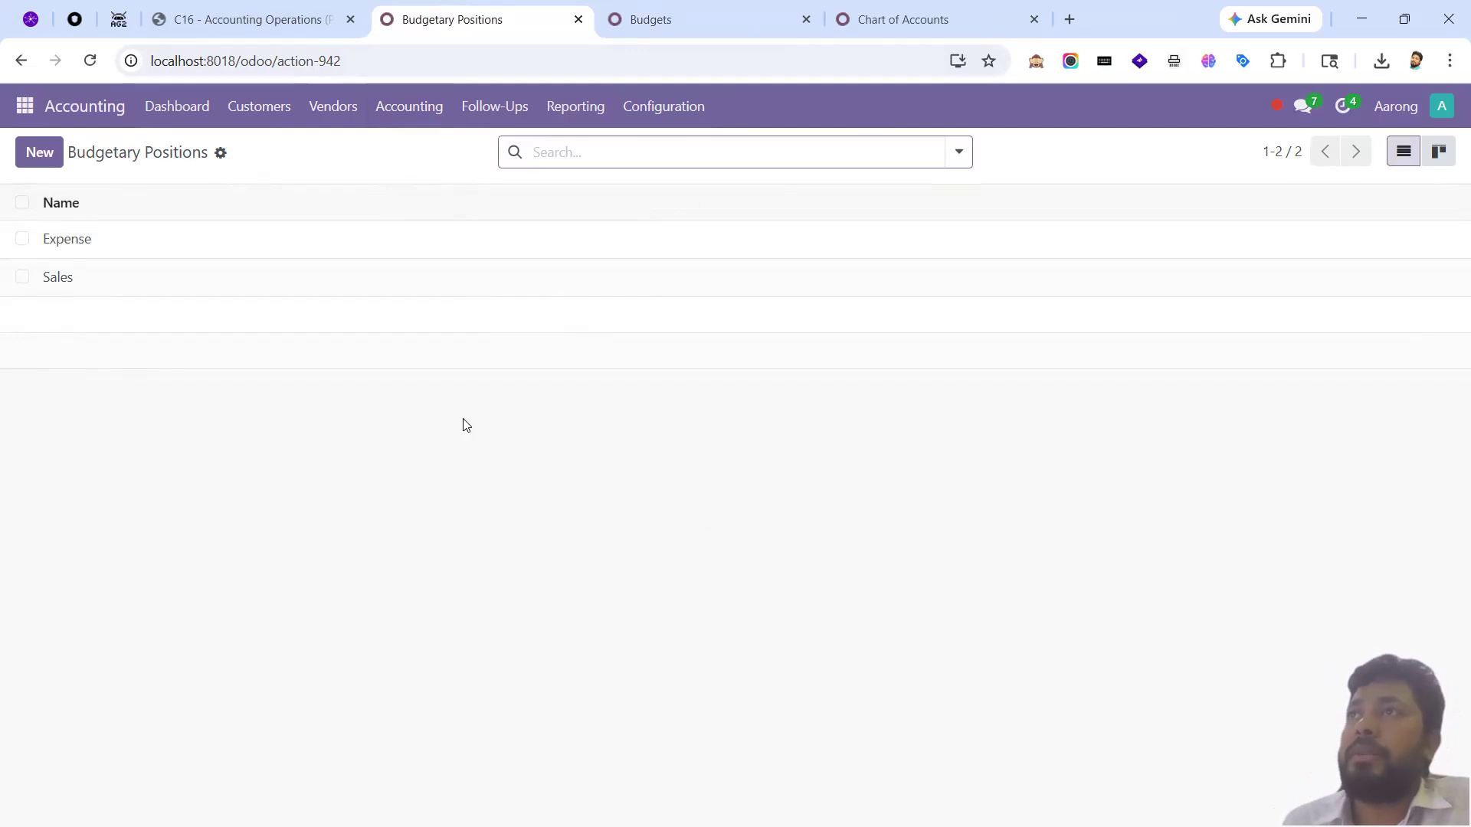
{"action": "left_click", "coordinate": [667, 26]}
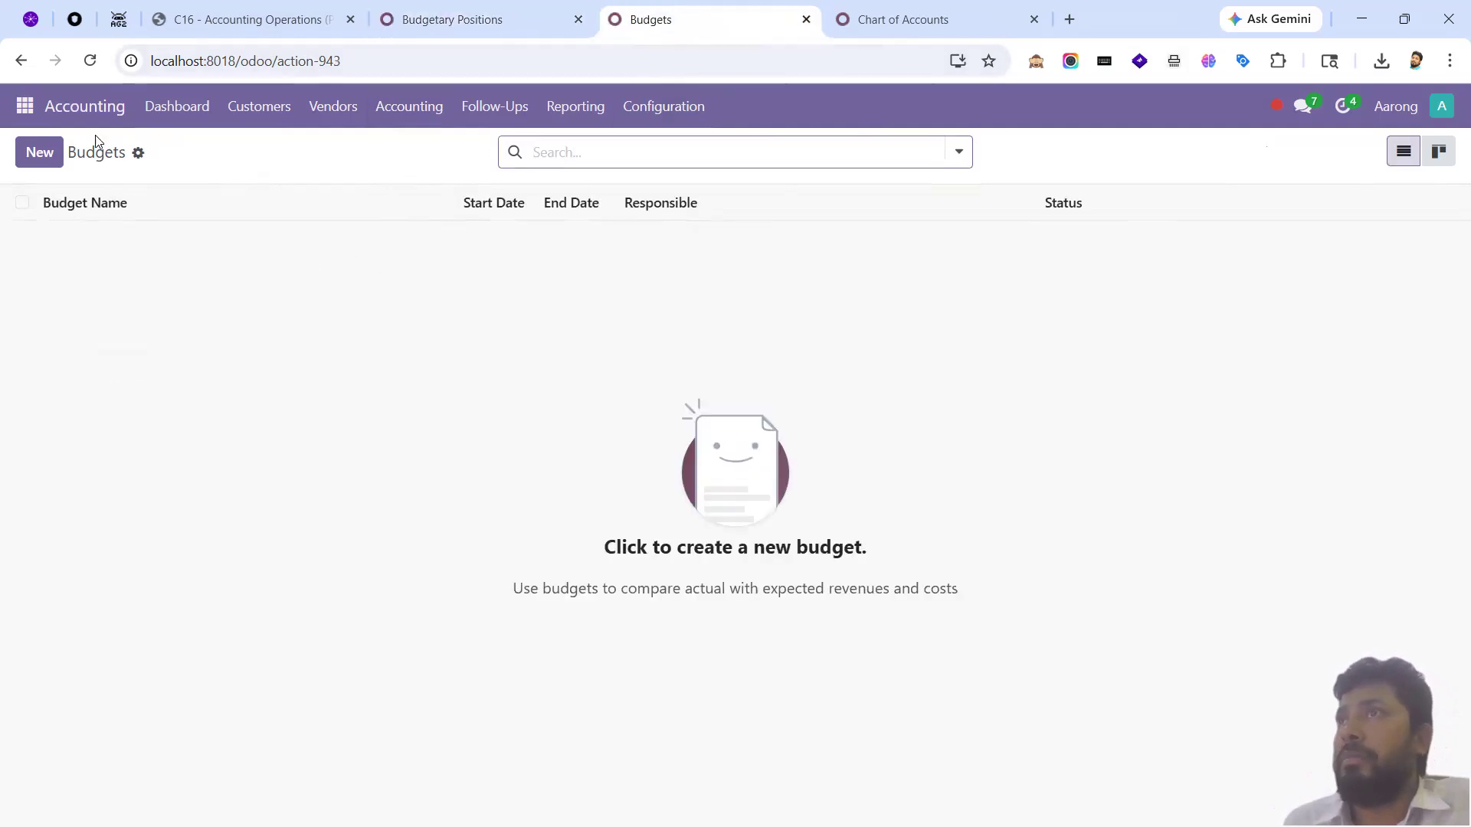
- Start a new budget and name it 25-26
{"action": "left_click", "coordinate": [52, 160]}
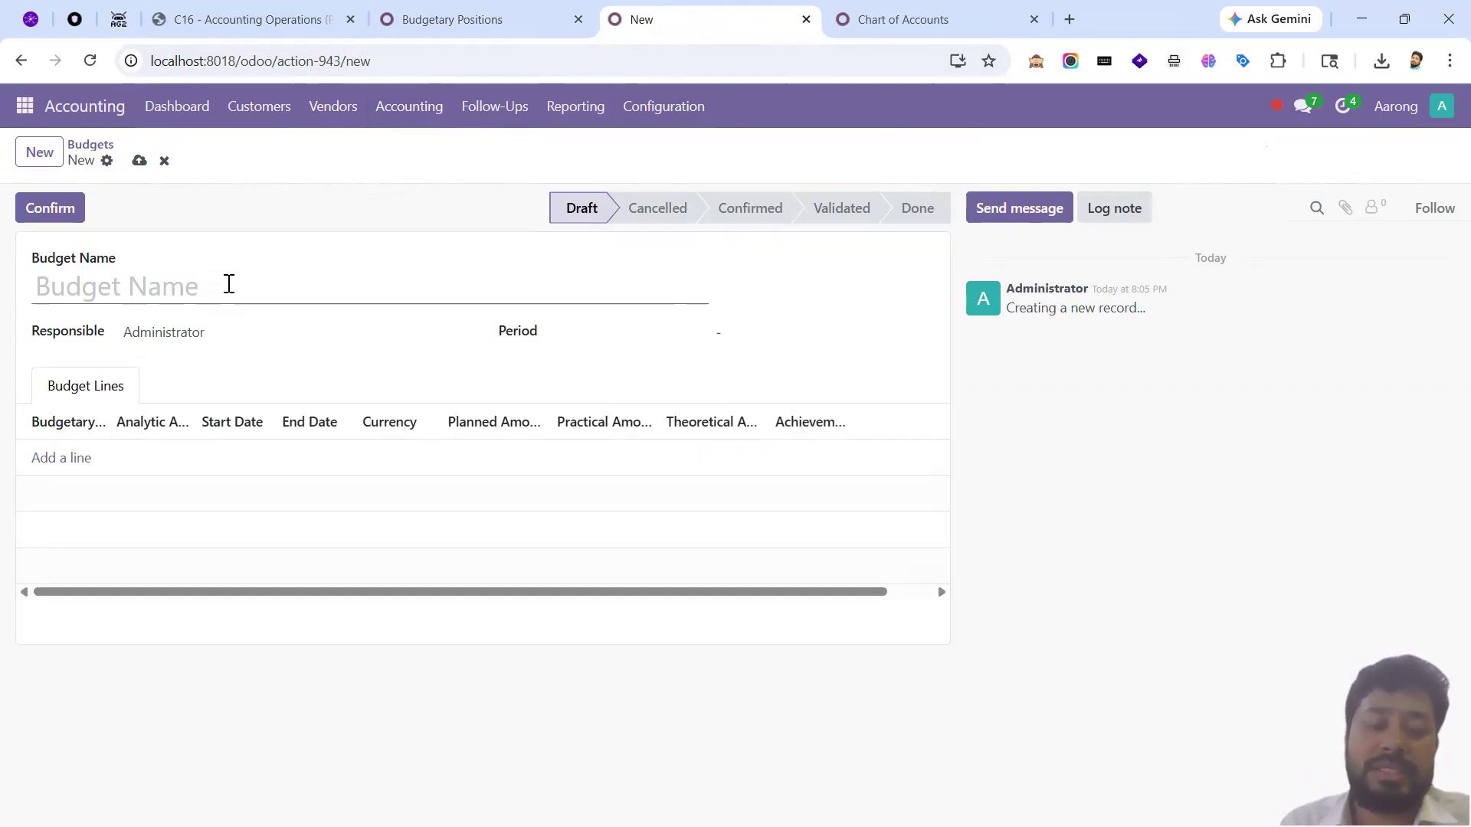
{"action": "type", "text": "2"}
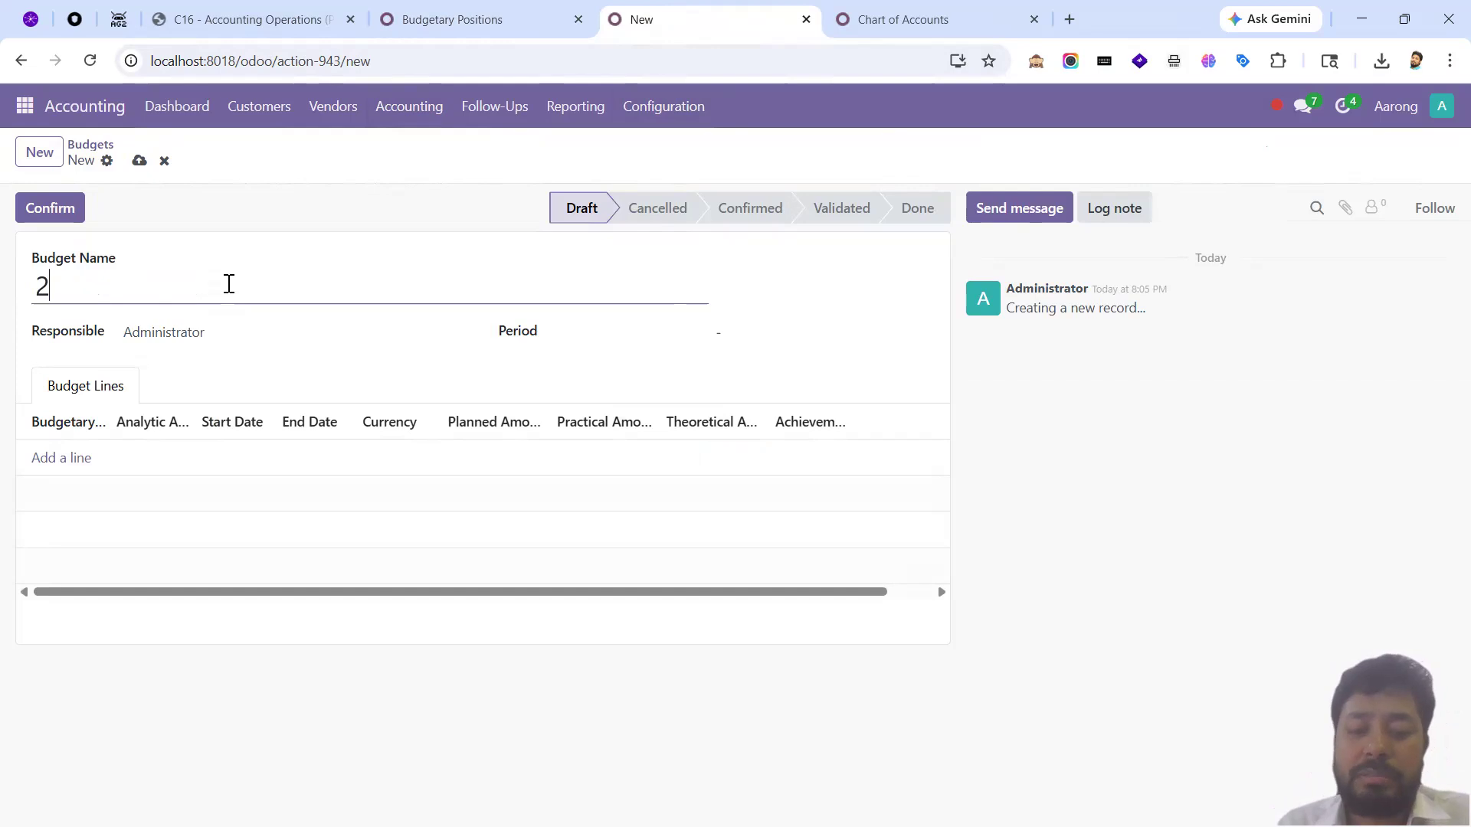
{"action": "type", "text": "5-26"}
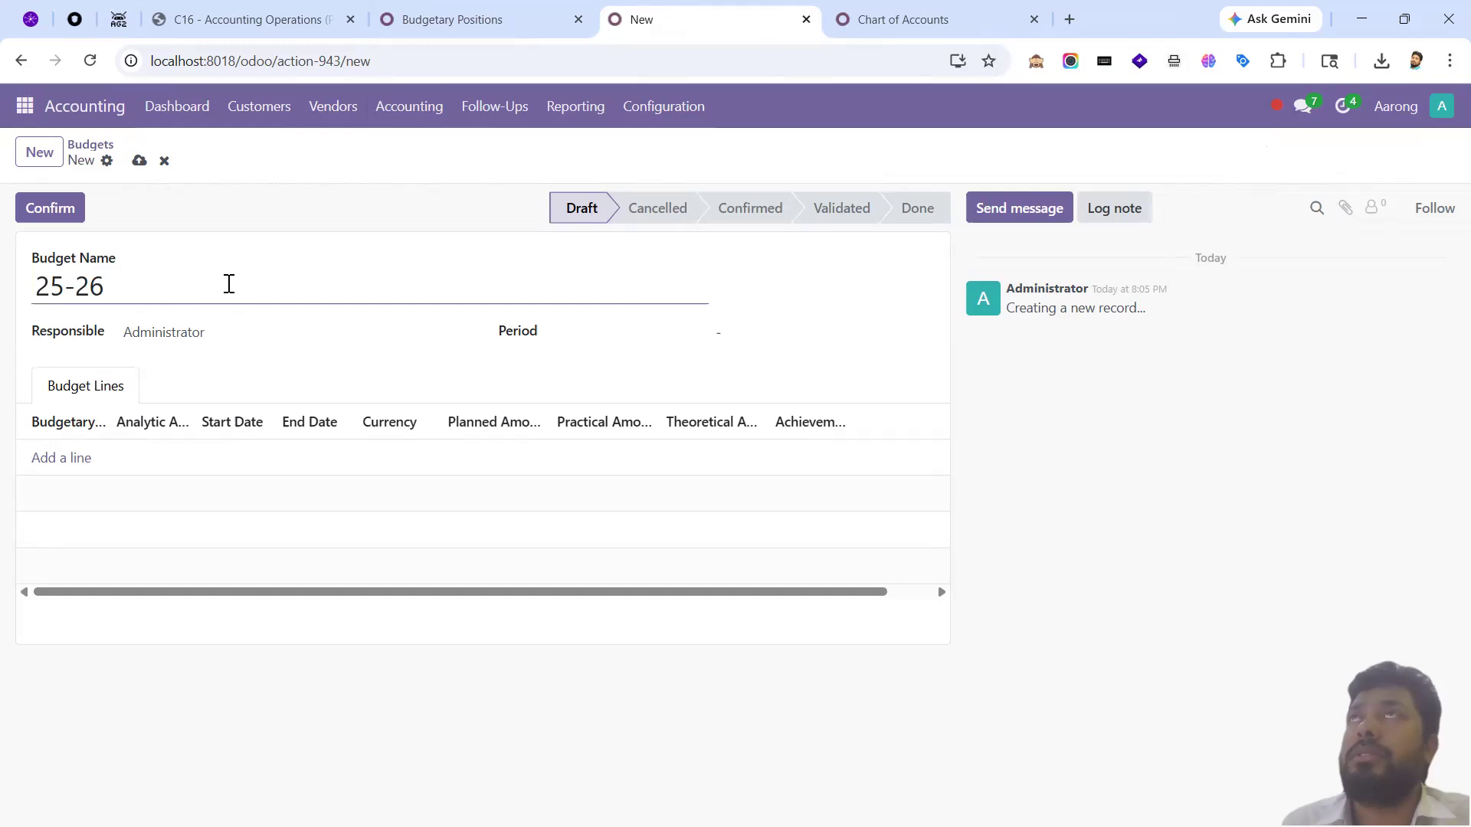
- Set the start date of the 25-26 budget's period to 07/01/2025
{"action": "left_click", "coordinate": [591, 337]}
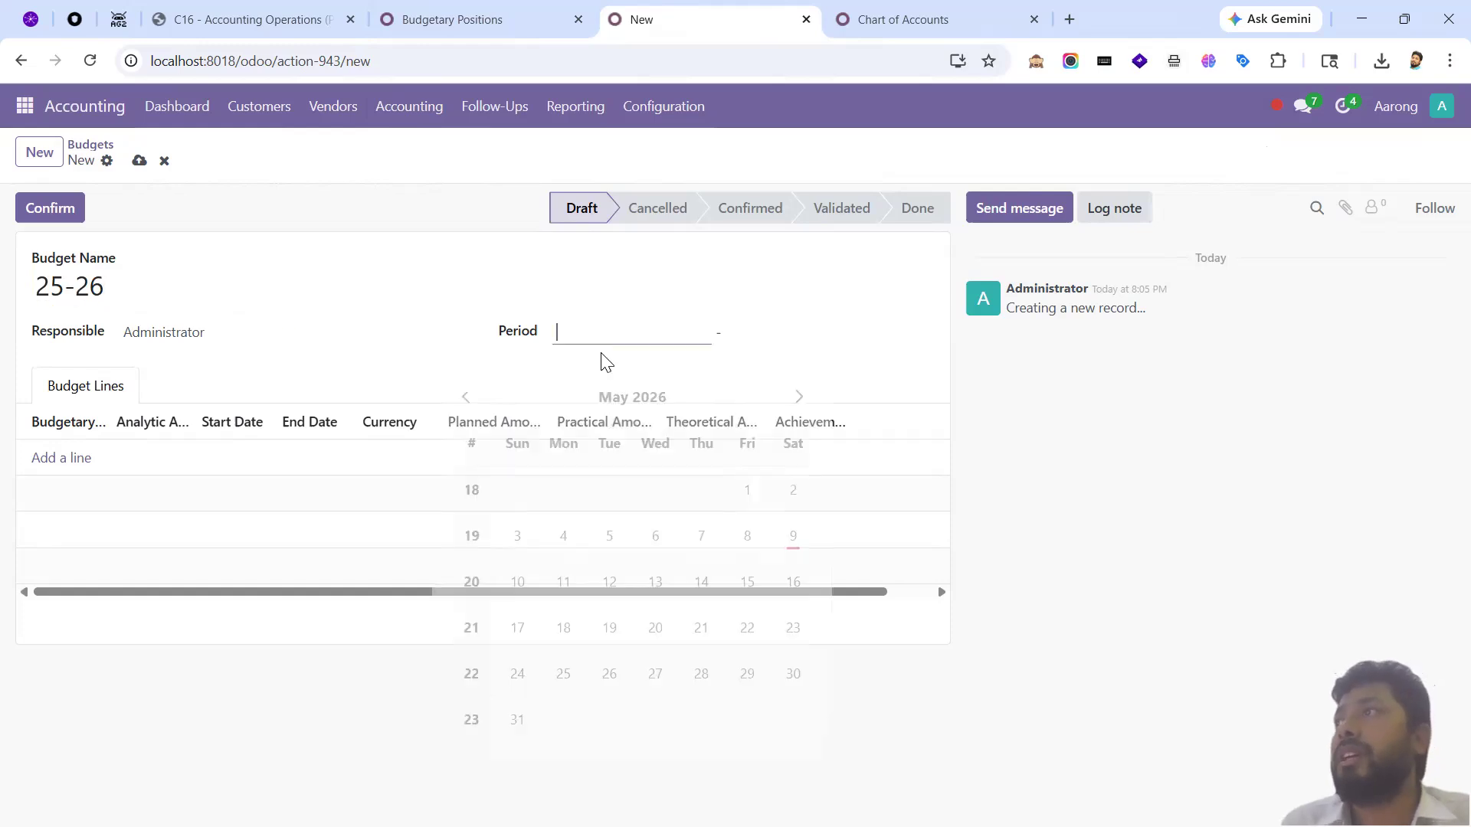
{"action": "left_click", "coordinate": [484, 393]}
{"action": "left_click", "coordinate": [483, 395]}
{"action": "left_click", "coordinate": [483, 395]}
{"action": "left_click", "coordinate": [483, 394]}
{"action": "left_click", "coordinate": [481, 394]}
{"action": "left_click", "coordinate": [480, 395]}
{"action": "left_click", "coordinate": [479, 395]}
{"action": "left_click", "coordinate": [479, 395]}
{"action": "left_click", "coordinate": [479, 396]}
{"action": "left_click", "coordinate": [480, 395]}
{"action": "left_click", "coordinate": [611, 481]}
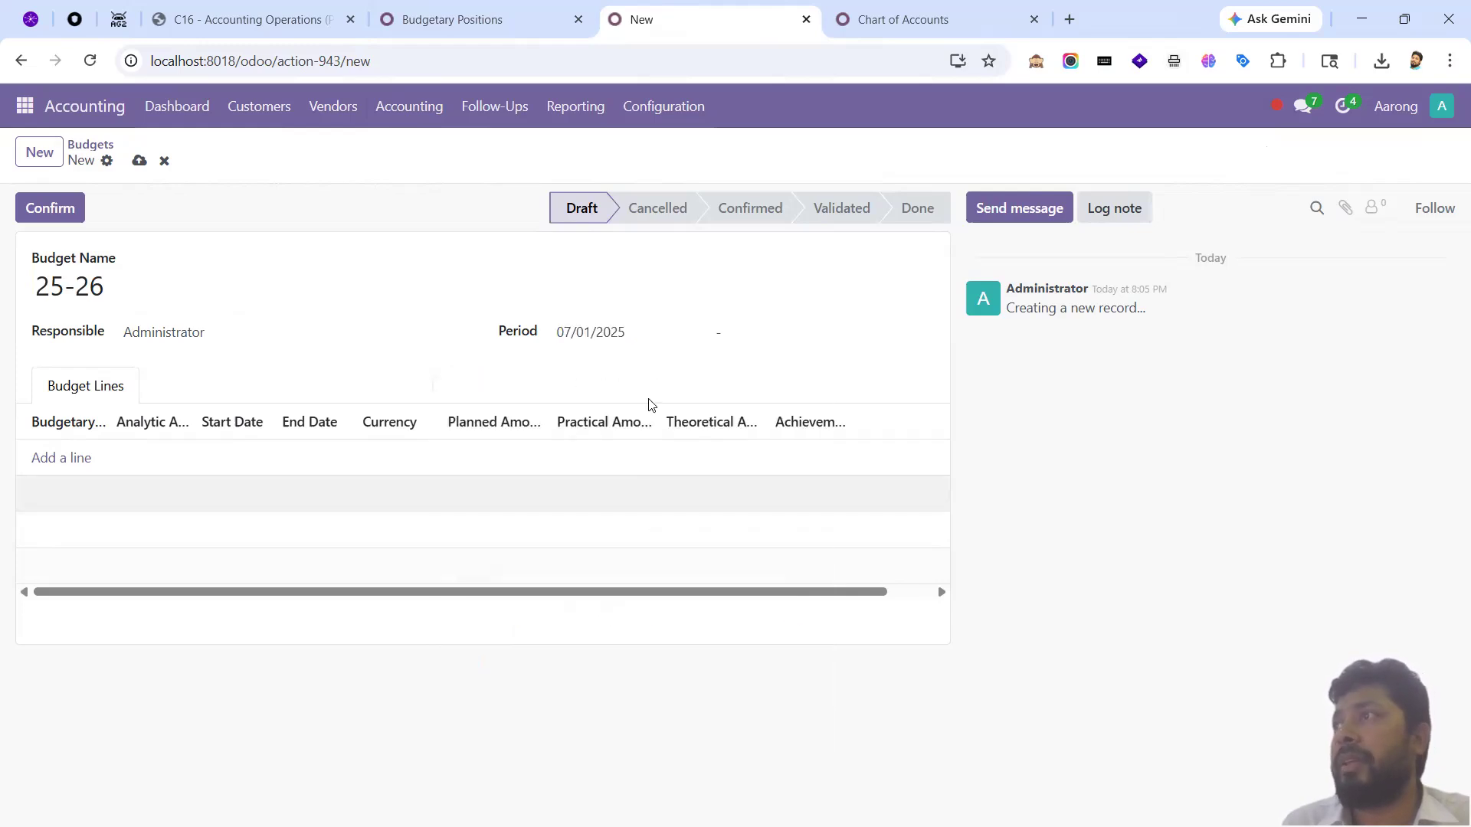
- Set the end date of the 25-26 budget's period to 06/30/2026
{"action": "left_click", "coordinate": [752, 337]}
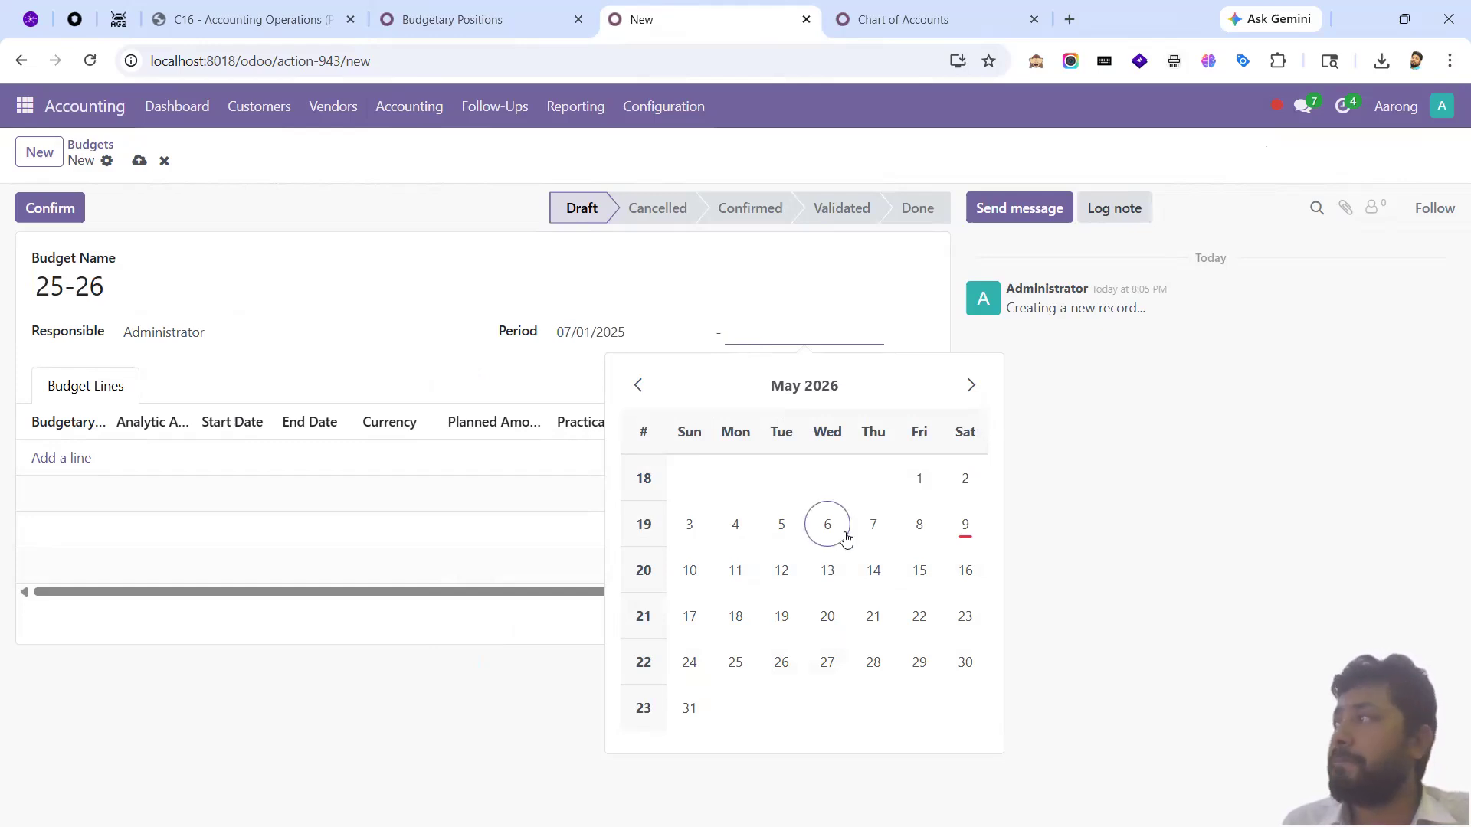
{"action": "left_click", "coordinate": [970, 387]}
{"action": "left_click", "coordinate": [969, 388]}
{"action": "left_click", "coordinate": [970, 386]}
{"action": "left_click", "coordinate": [970, 386]}
{"action": "left_click", "coordinate": [643, 387]}
{"action": "left_click", "coordinate": [644, 387]}
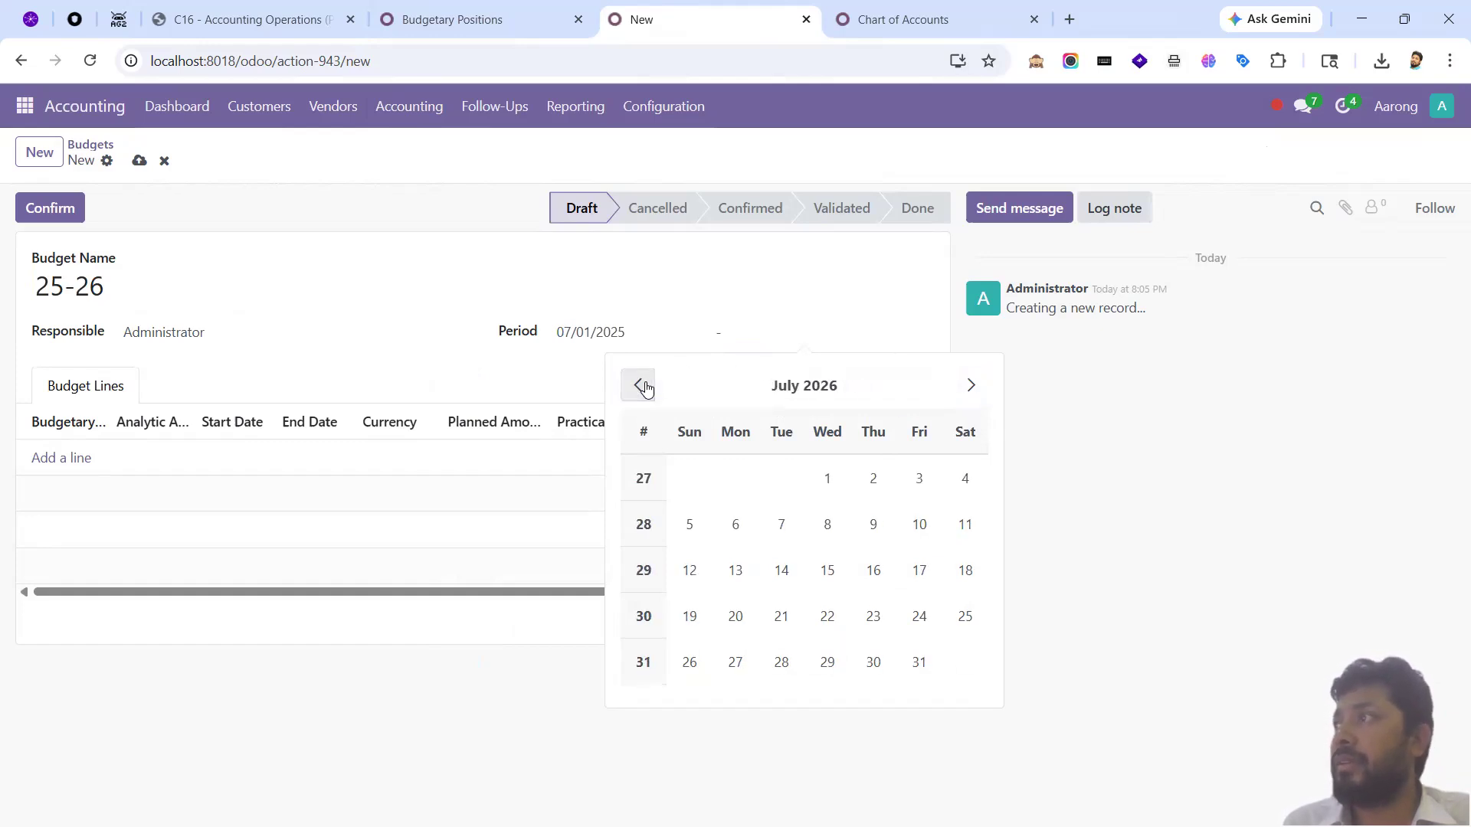
{"action": "left_click", "coordinate": [640, 389]}
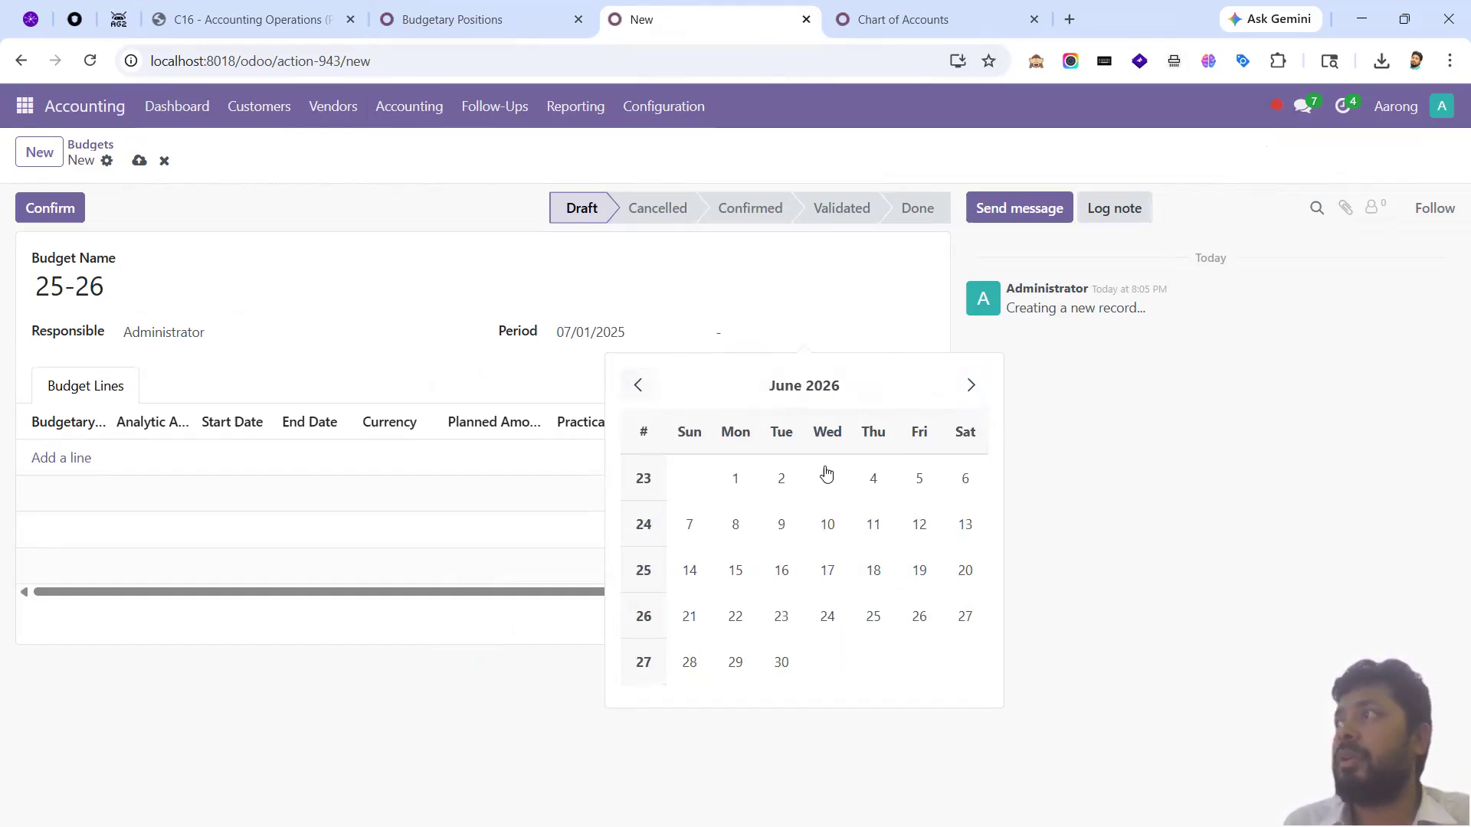
{"action": "left_click", "coordinate": [782, 661]}
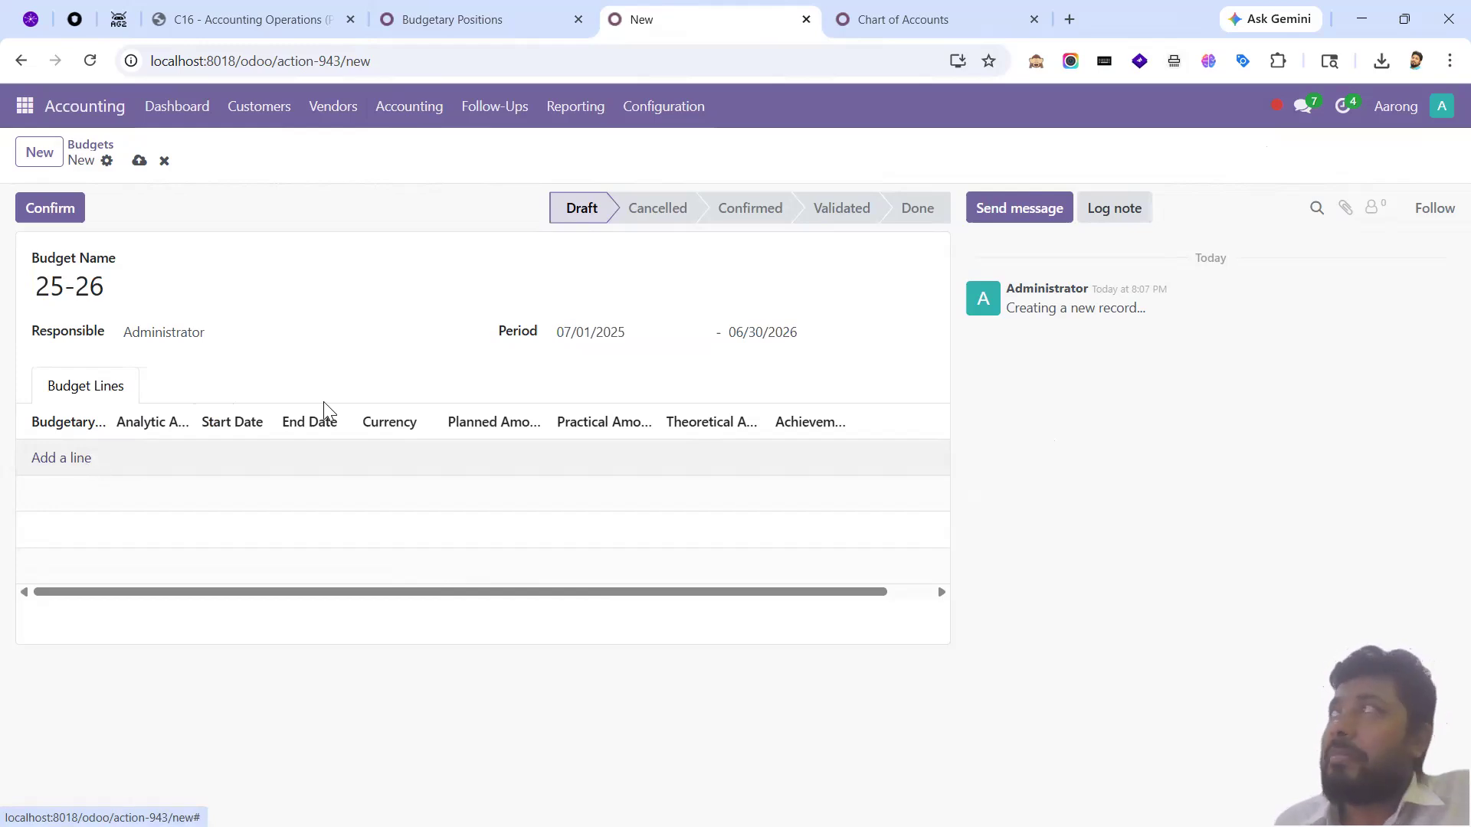
- Review the accounts assigned to the Expense and Sales budgetary positions
{"action": "left_click", "coordinate": [515, 12]}
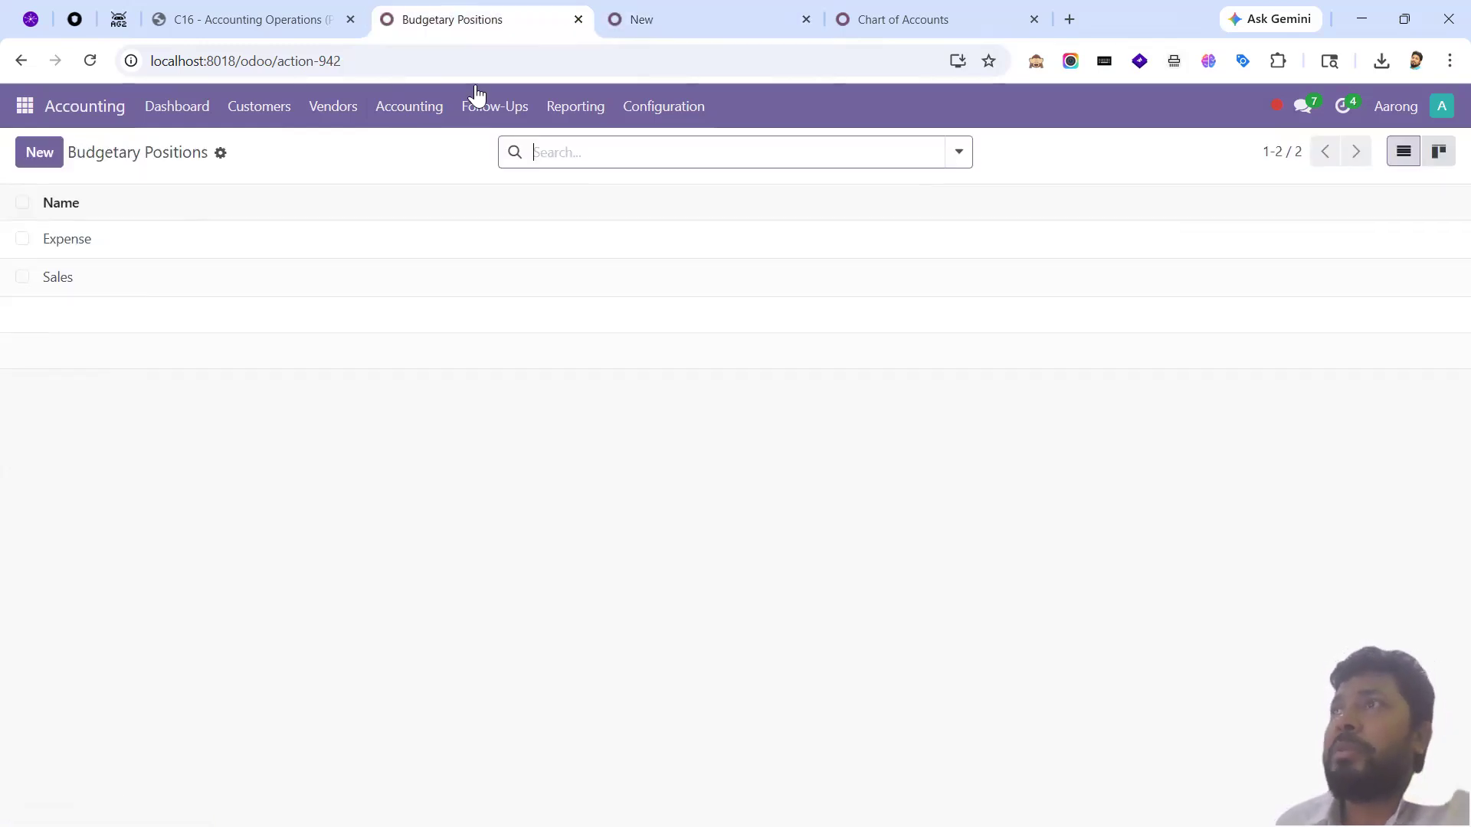
{"action": "left_click", "coordinate": [191, 239]}
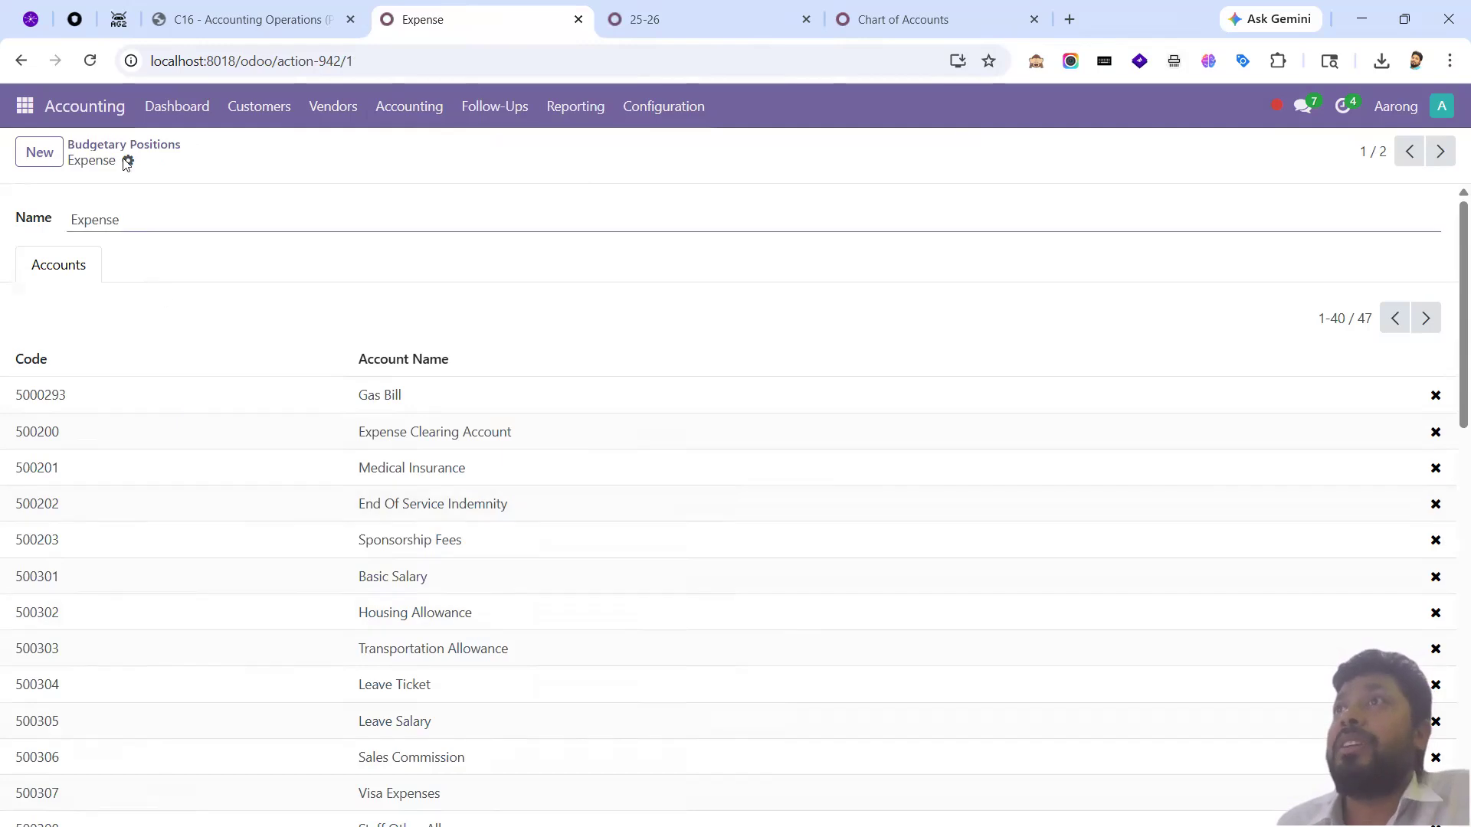
{"action": "left_click", "coordinate": [122, 146]}
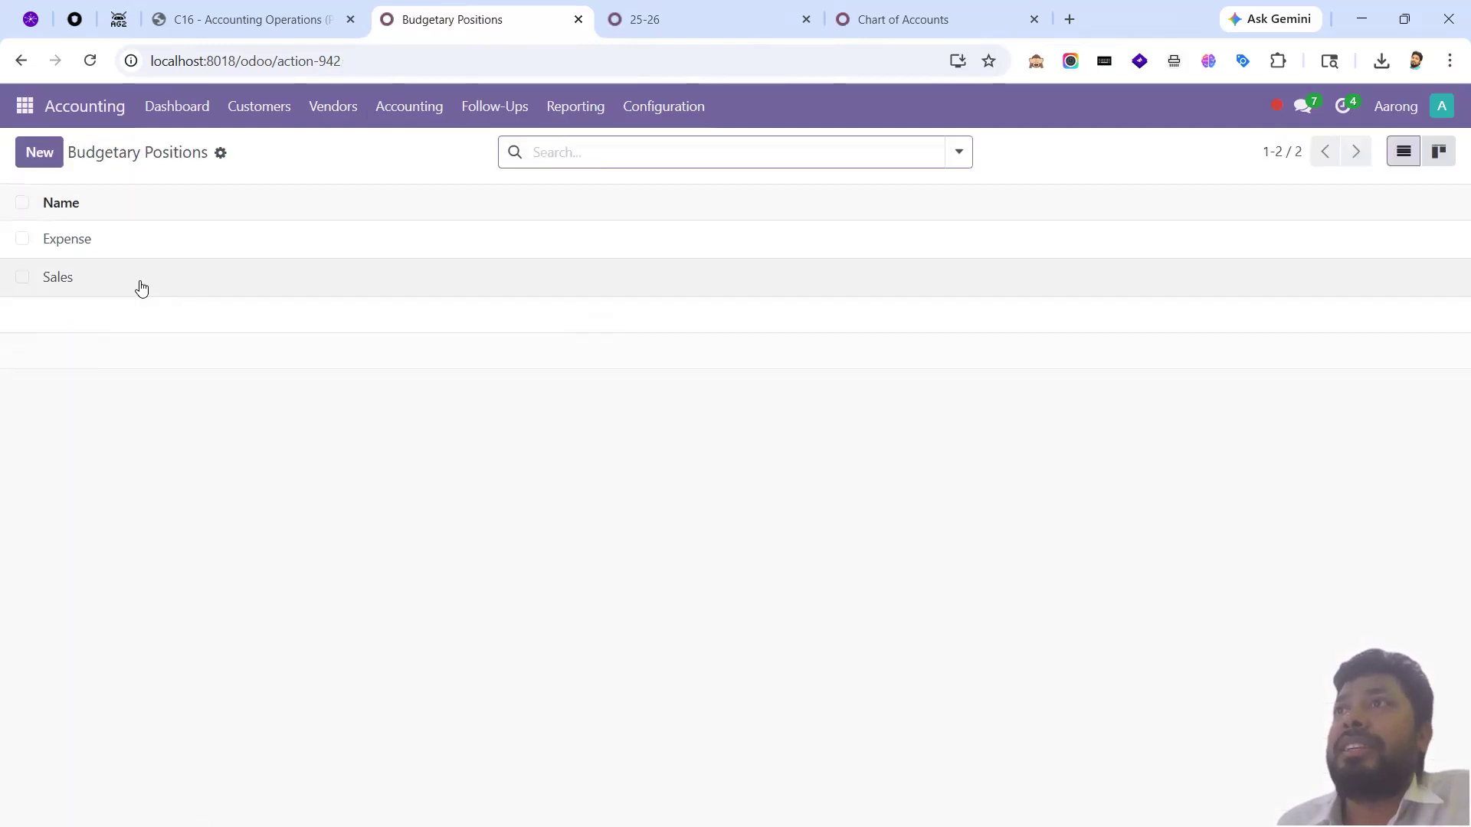
{"action": "left_click", "coordinate": [246, 277]}
{"action": "left_click", "coordinate": [135, 145]}
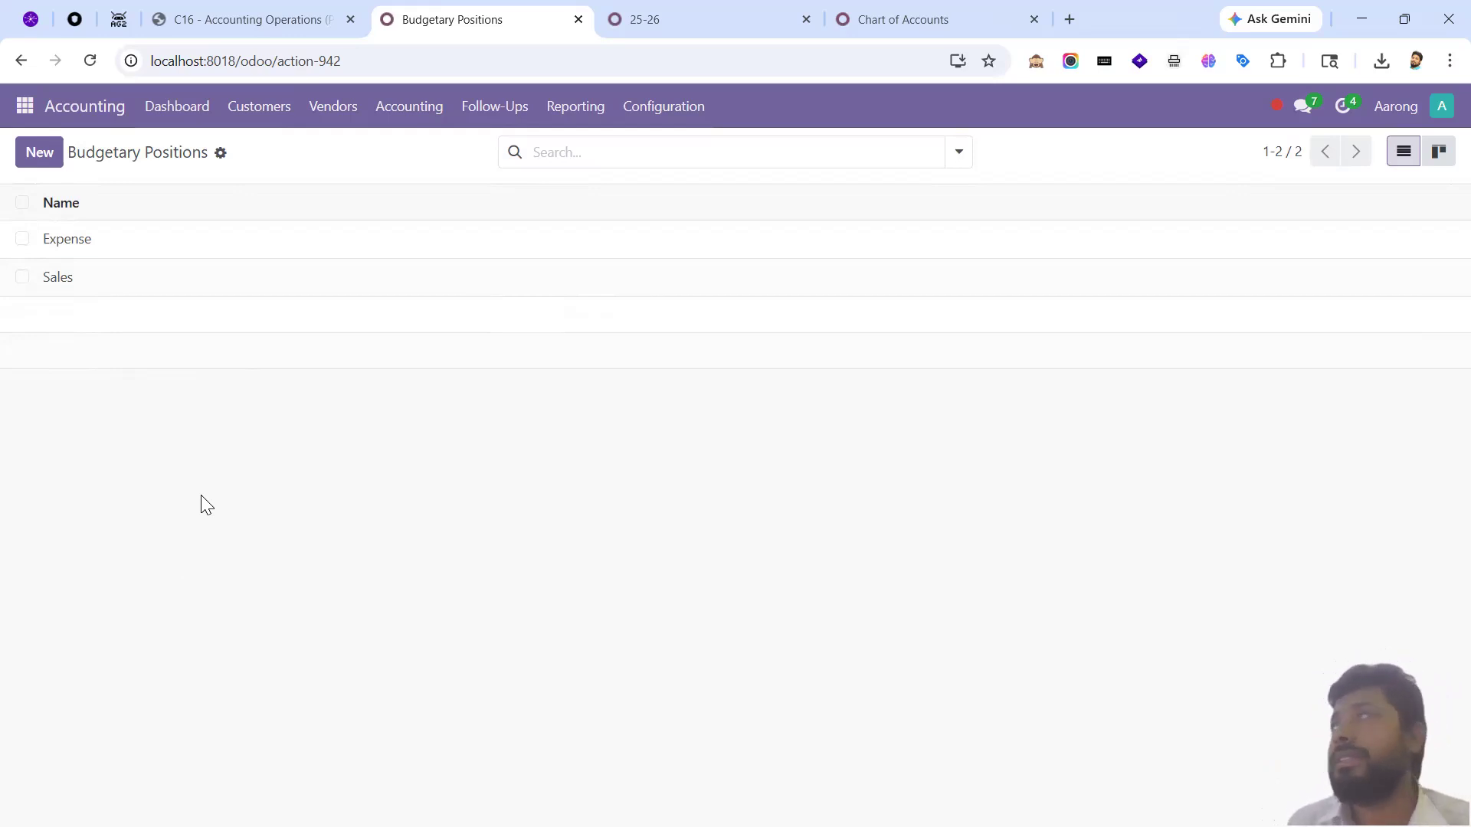
- Add a budget line to the 25-26 budget for the Expense position with a planned amount of 3,000,000
{"action": "left_click", "coordinate": [679, 19]}
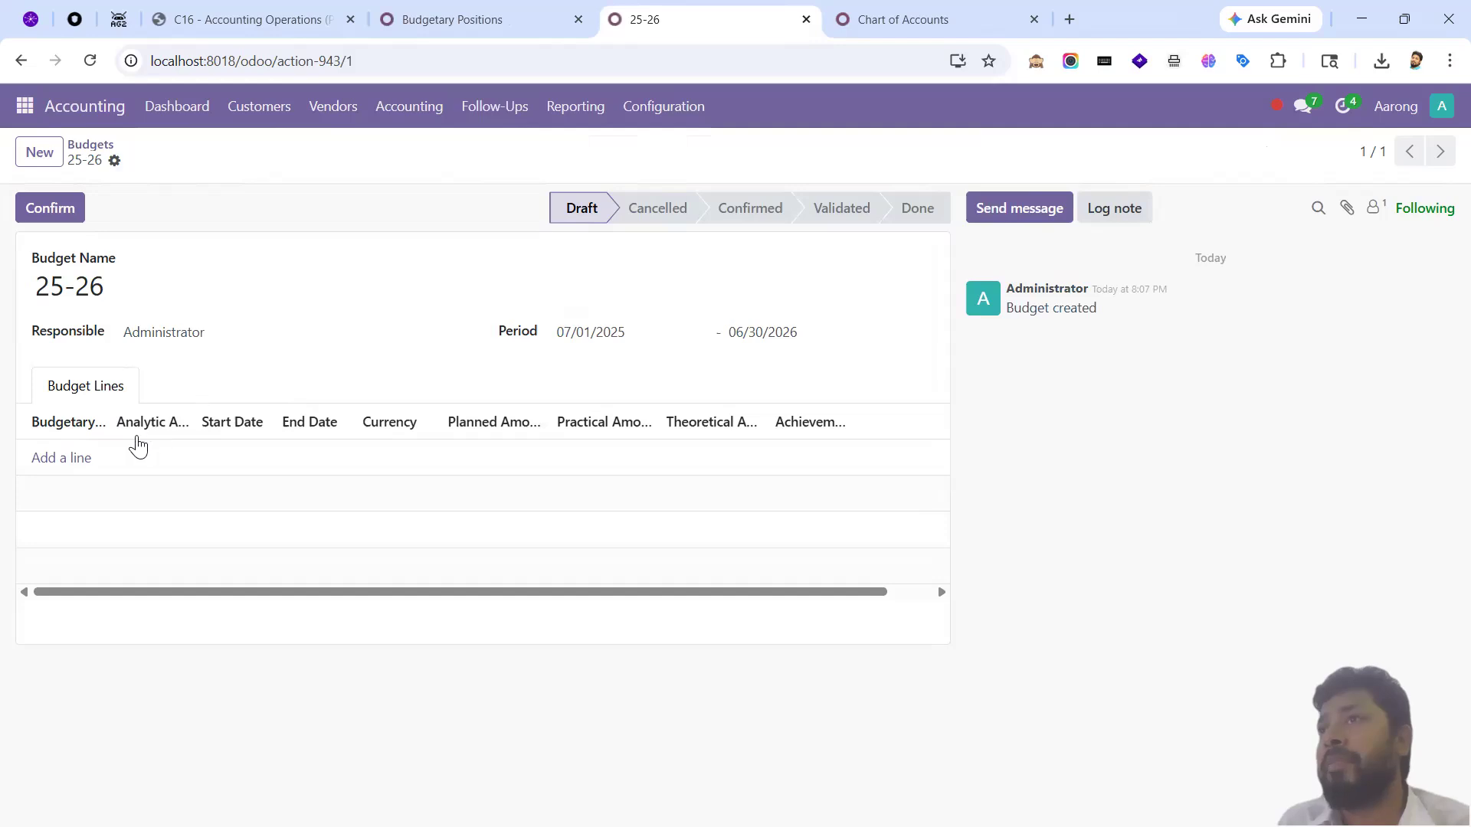
{"action": "left_click", "coordinate": [65, 458]}
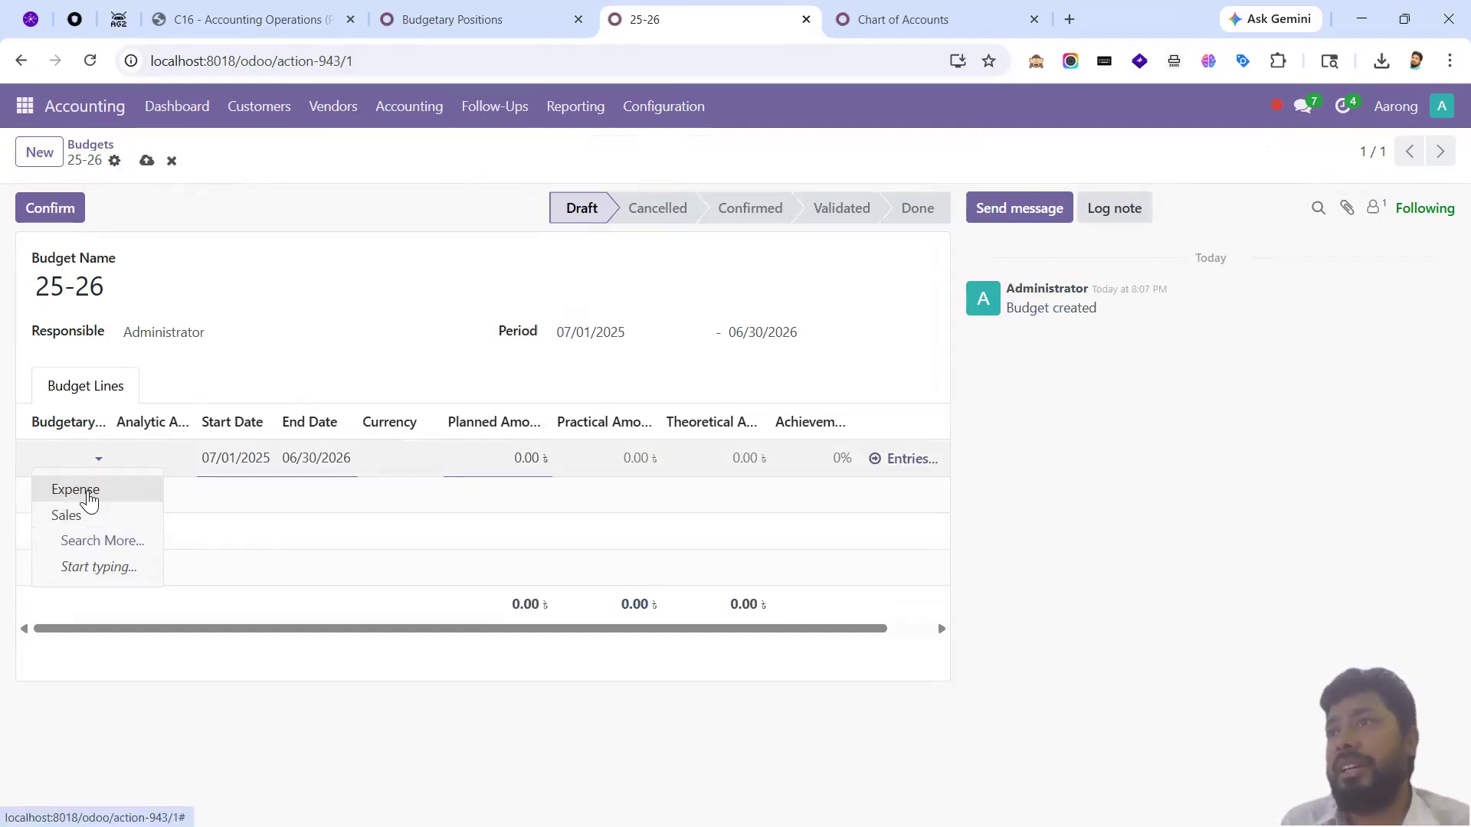
{"action": "left_click", "coordinate": [89, 496]}
{"action": "left_click", "coordinate": [488, 458]}
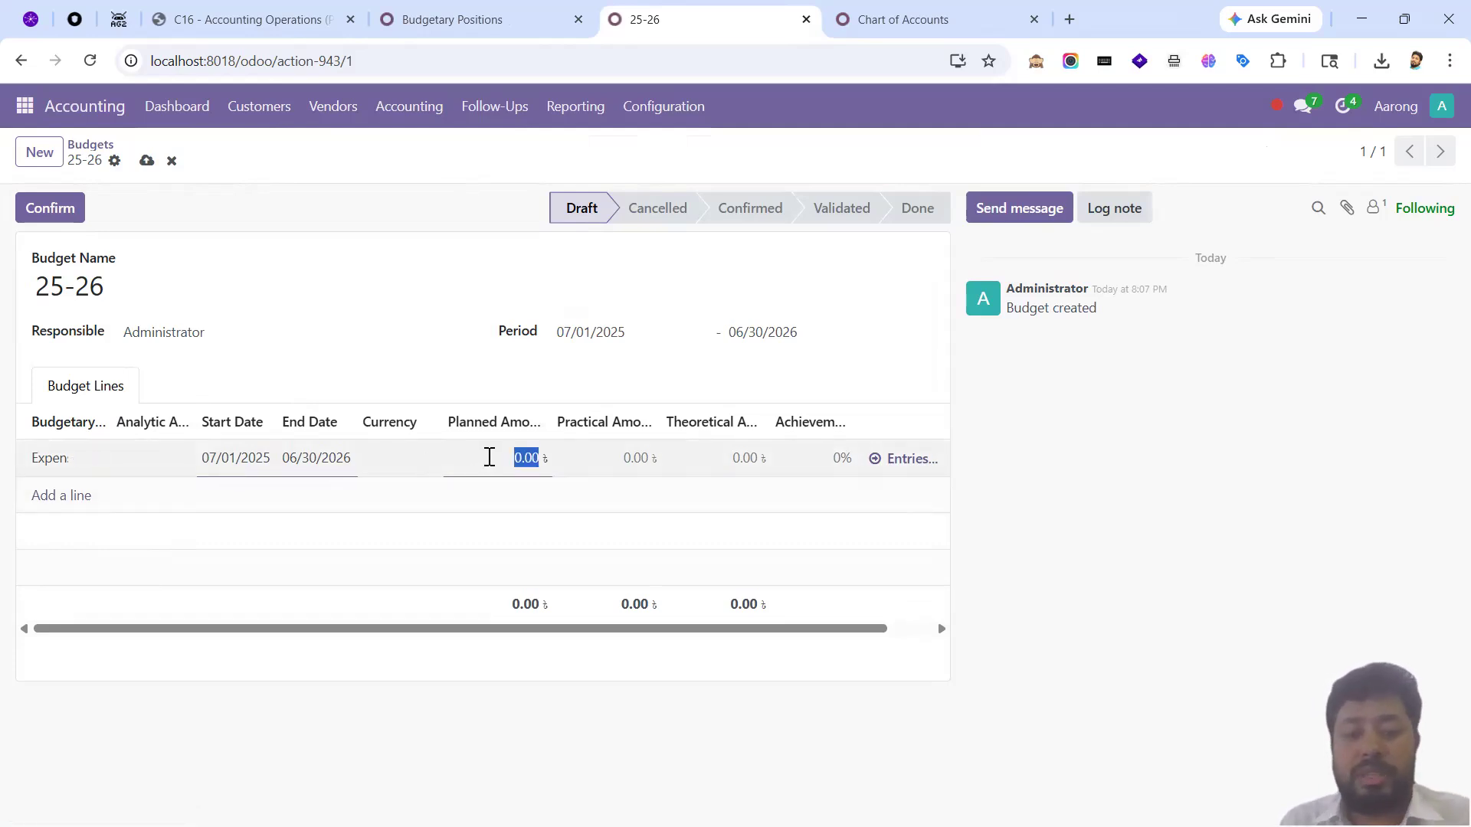
{"action": "type", "text": "3,000,"}
{"action": "type", "text": "000000"}
{"action": "key", "text": "Return"}
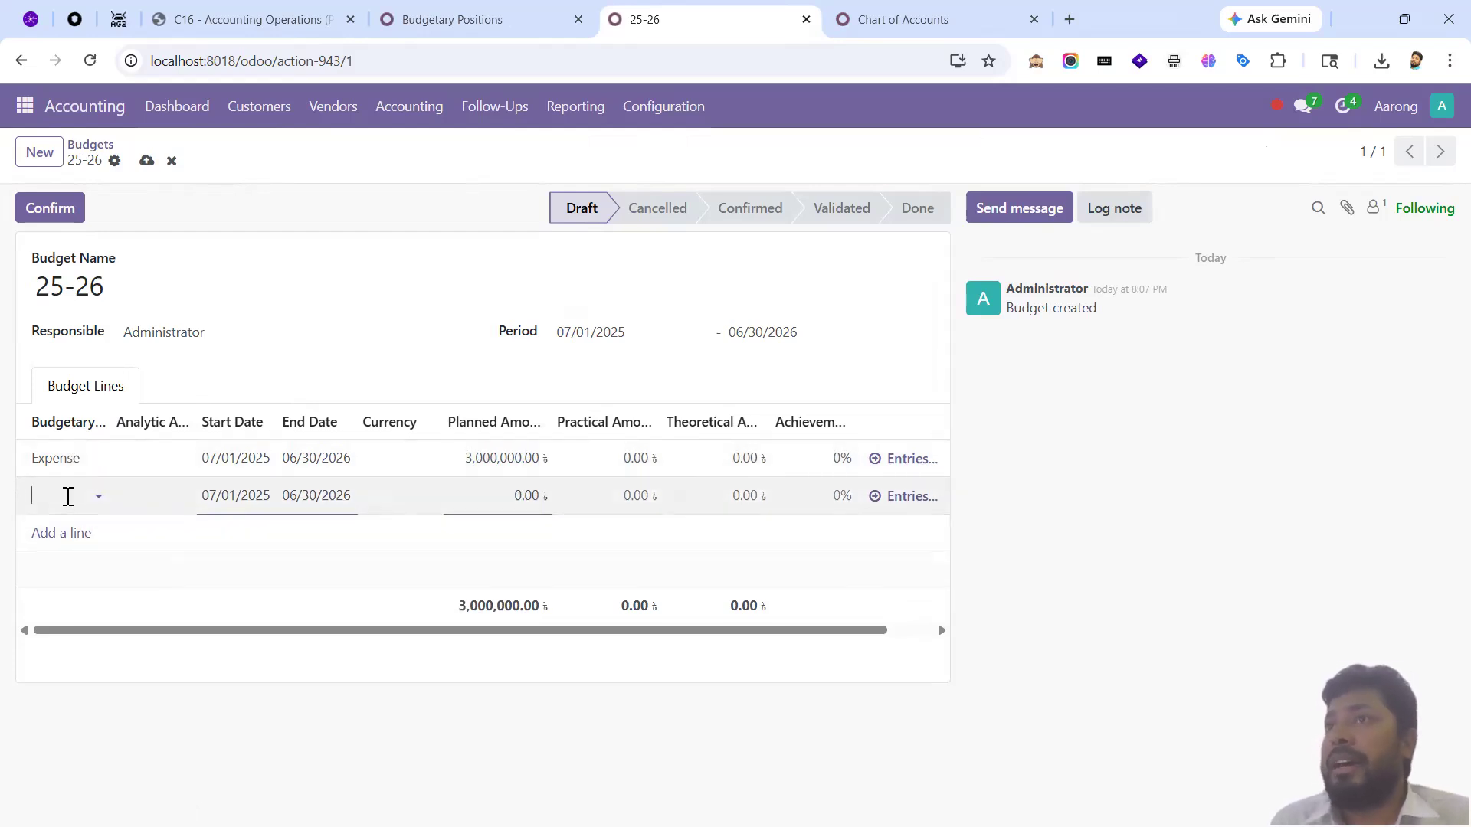
- Fill the second budget line with the Sales position and a planned amount of 8,000,000
{"action": "left_click", "coordinate": [68, 497]}
{"action": "left_click", "coordinate": [72, 551]}
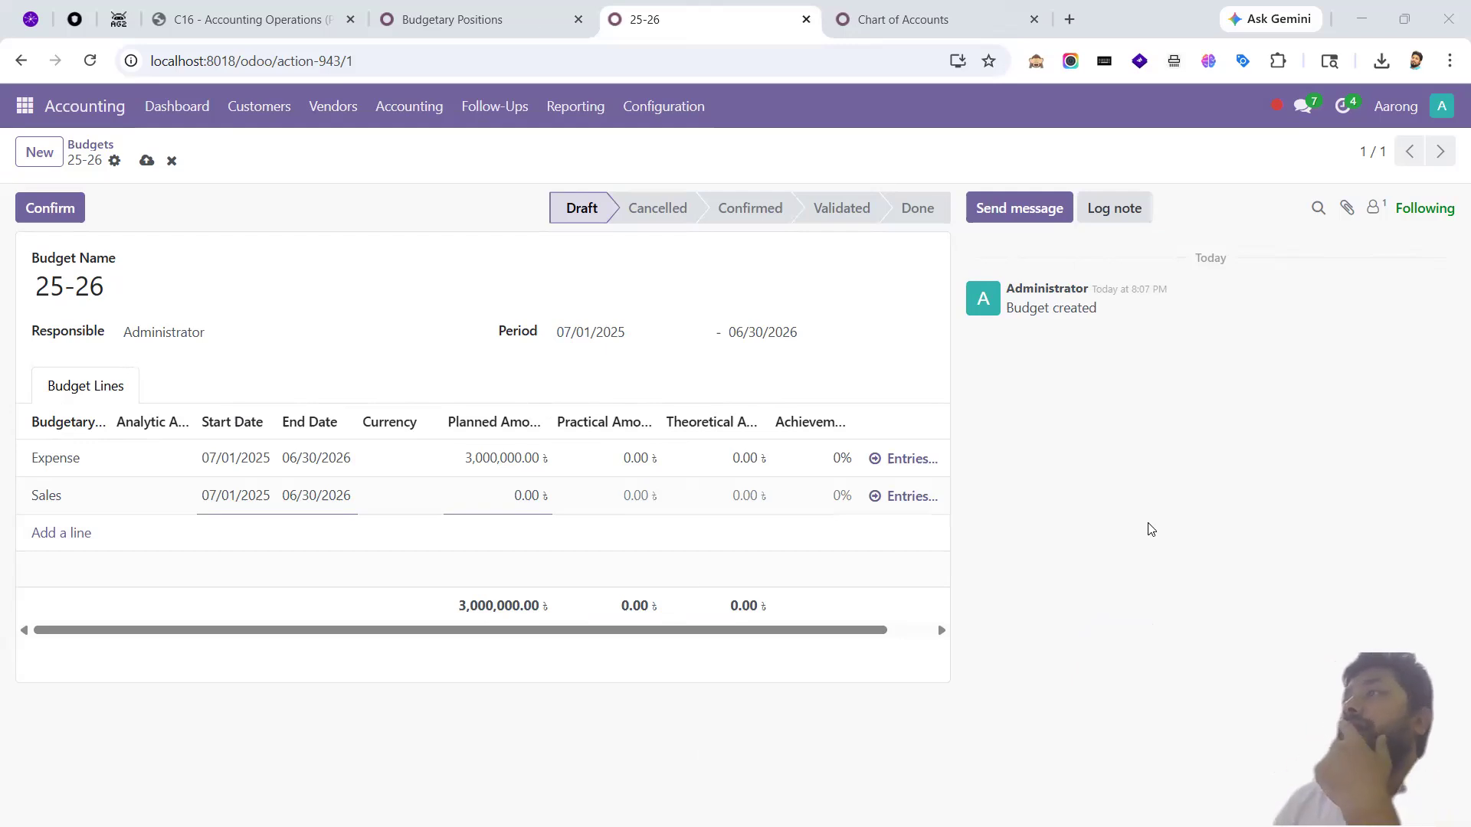
{"action": "left_click", "coordinate": [492, 502]}
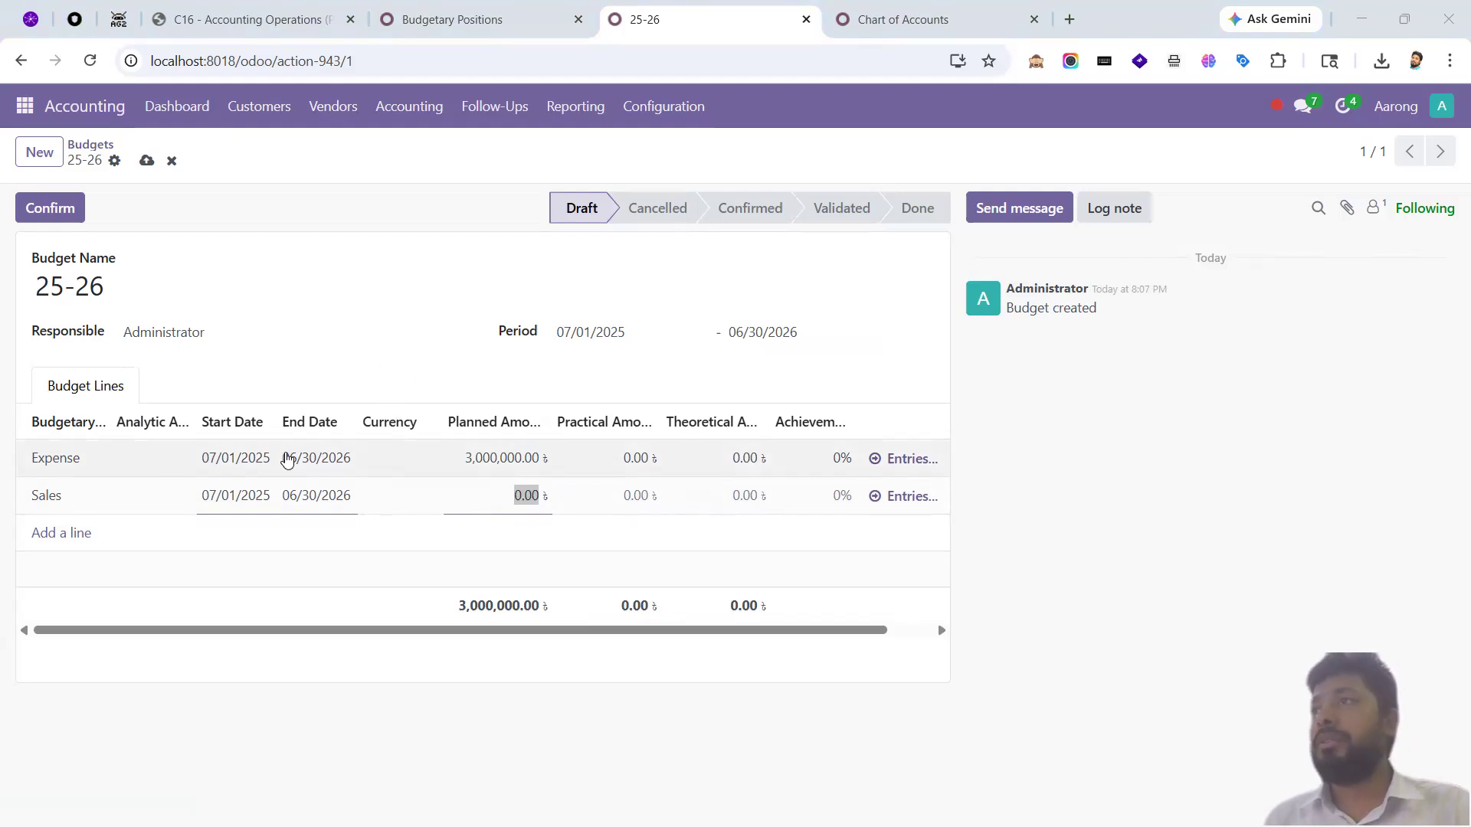
{"action": "left_click", "coordinate": [527, 491]}
{"action": "type", "text": "8,000,00"}
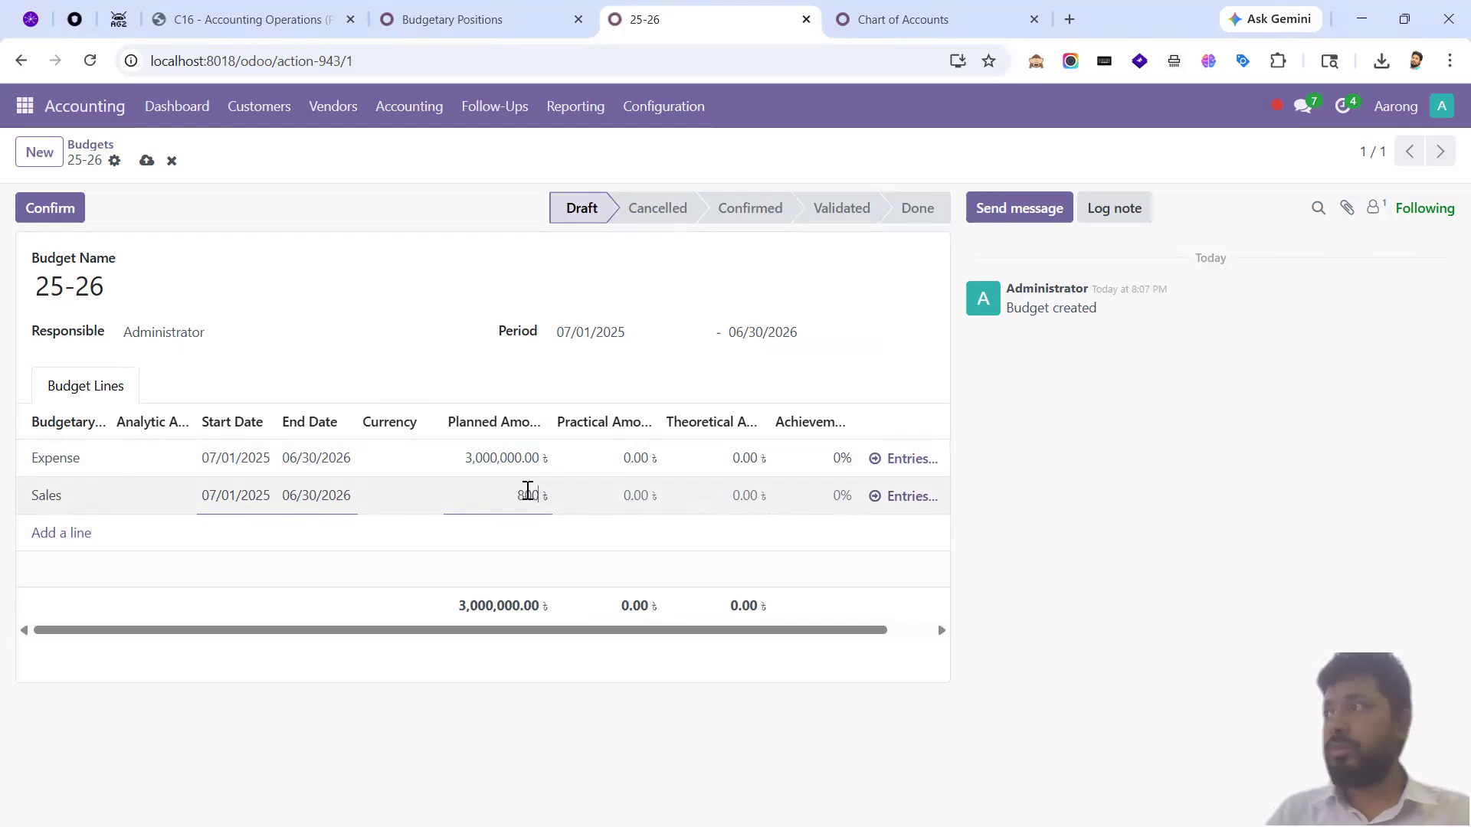
{"action": "type", "text": "0000"}
{"action": "key", "text": "Return"}
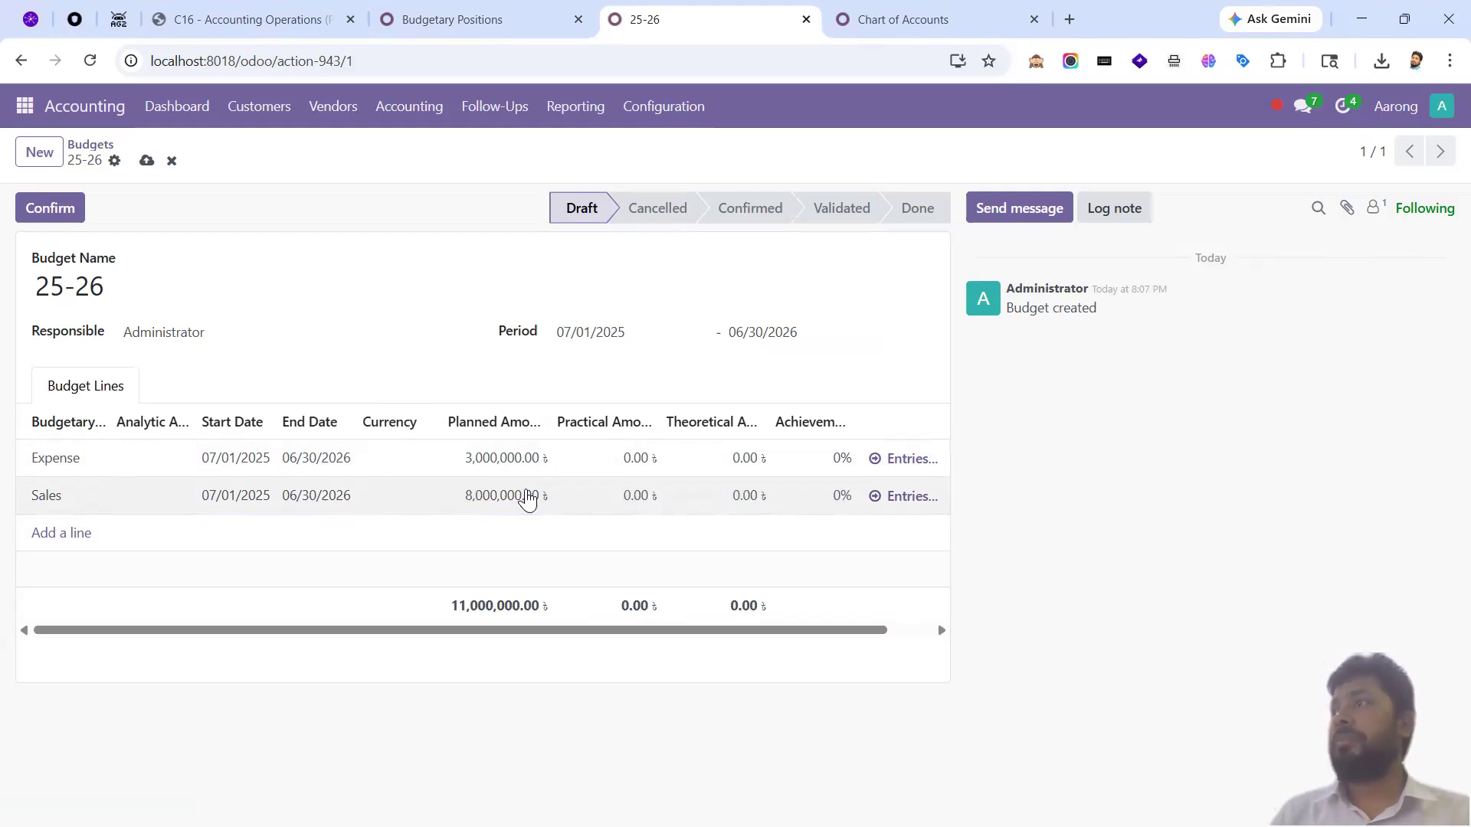
{"action": "left_click", "coordinate": [985, 550]}
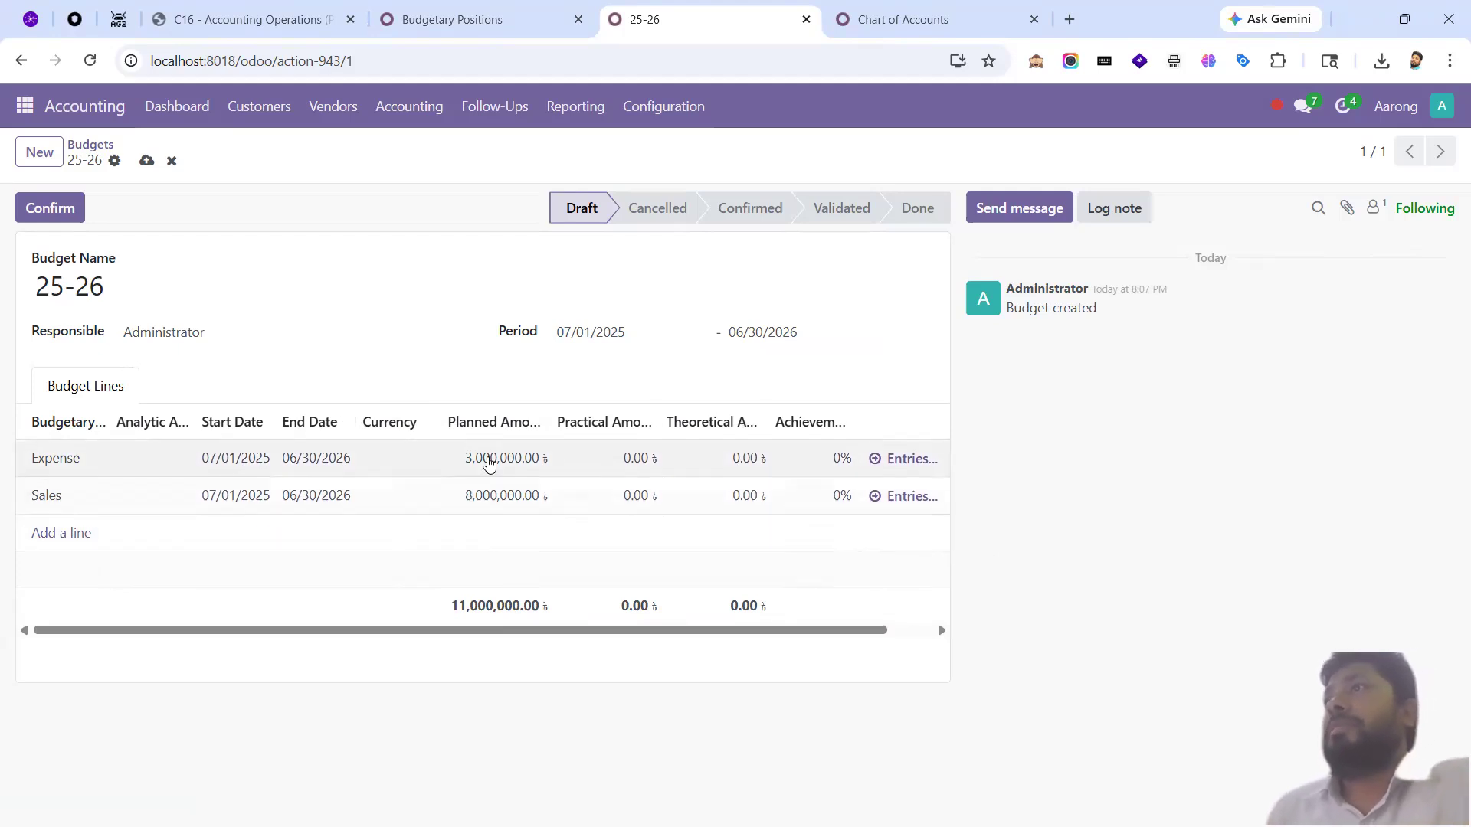
- Rename the budget to "Company Budget 25-26" and save it
{"action": "left_click", "coordinate": [44, 281]}
{"action": "type", "text": "Company "}
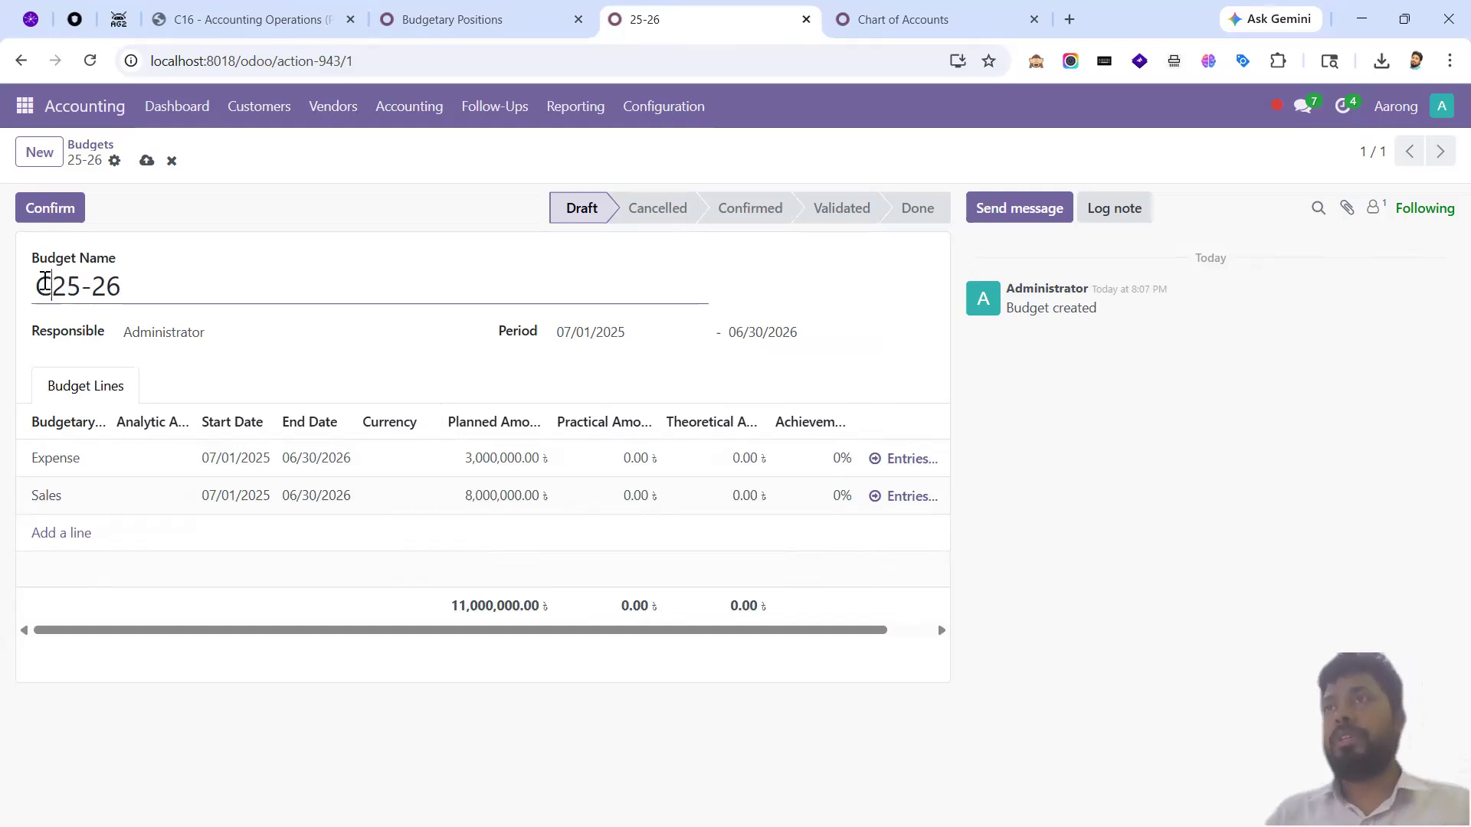
{"action": "type", "text": "Buyd"}
{"action": "key", "text": "BackSpace"}
{"action": "key", "text": "BackSpace"}
{"action": "type", "text": "dget"}
{"action": "key", "text": "ctrl+s"}
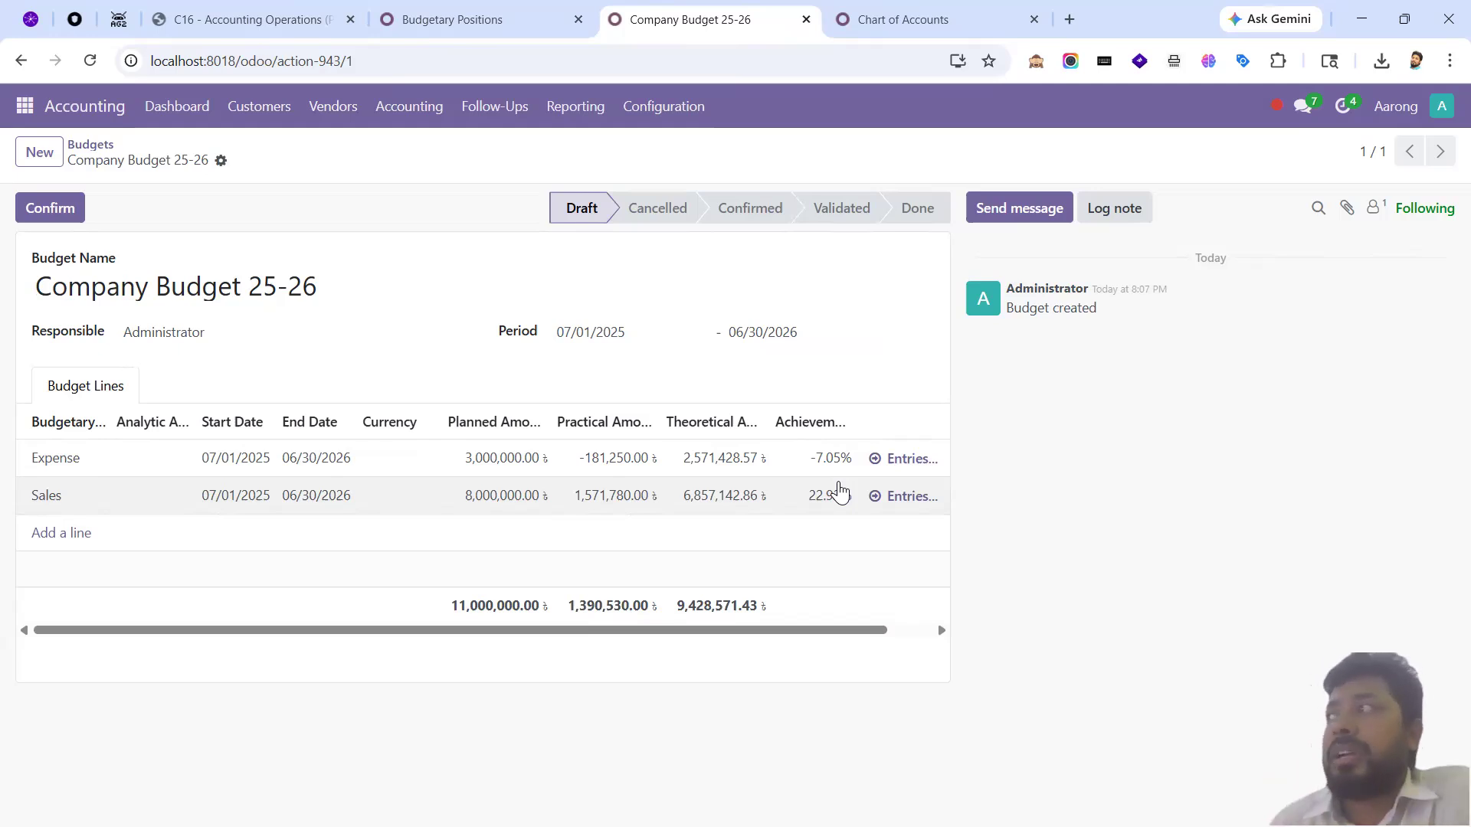
- Inspect the journal entries behind the Sales budget line, including POSS/2026/03/0001 and INV/2026/00001, and return to the budget
{"action": "left_click", "coordinate": [913, 497]}
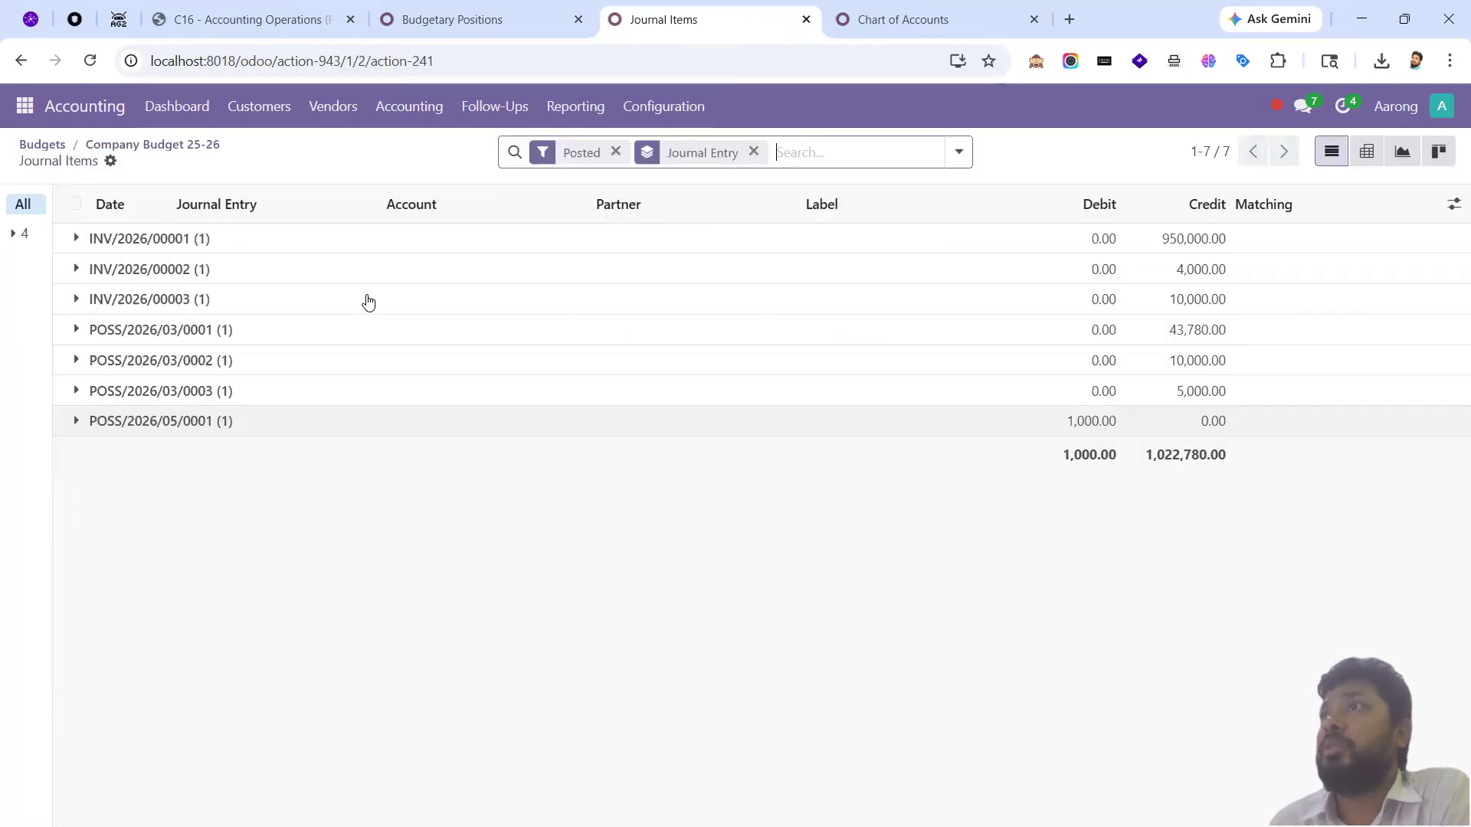
{"action": "left_click", "coordinate": [172, 337]}
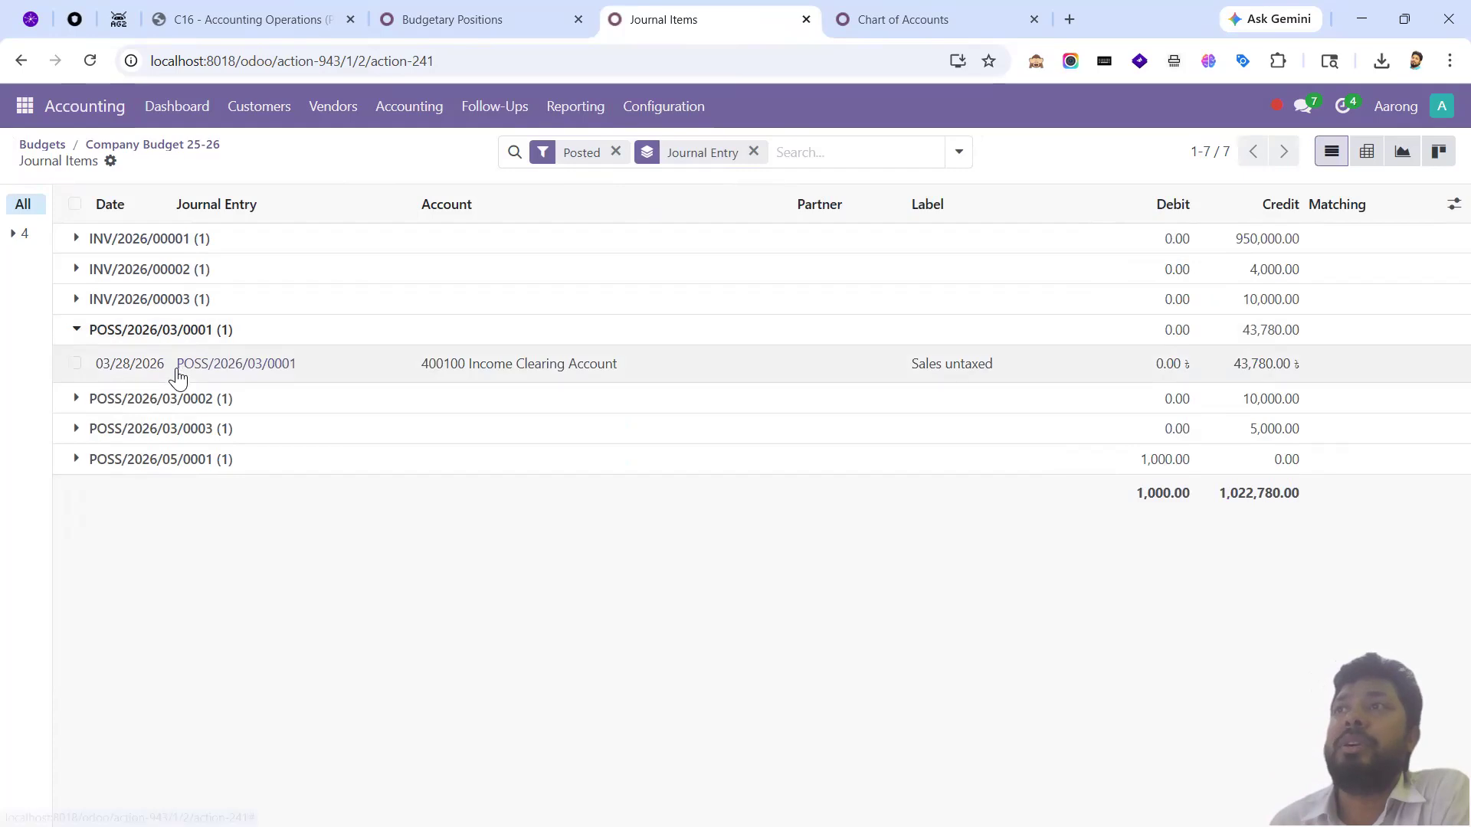
{"action": "left_click", "coordinate": [149, 244]}
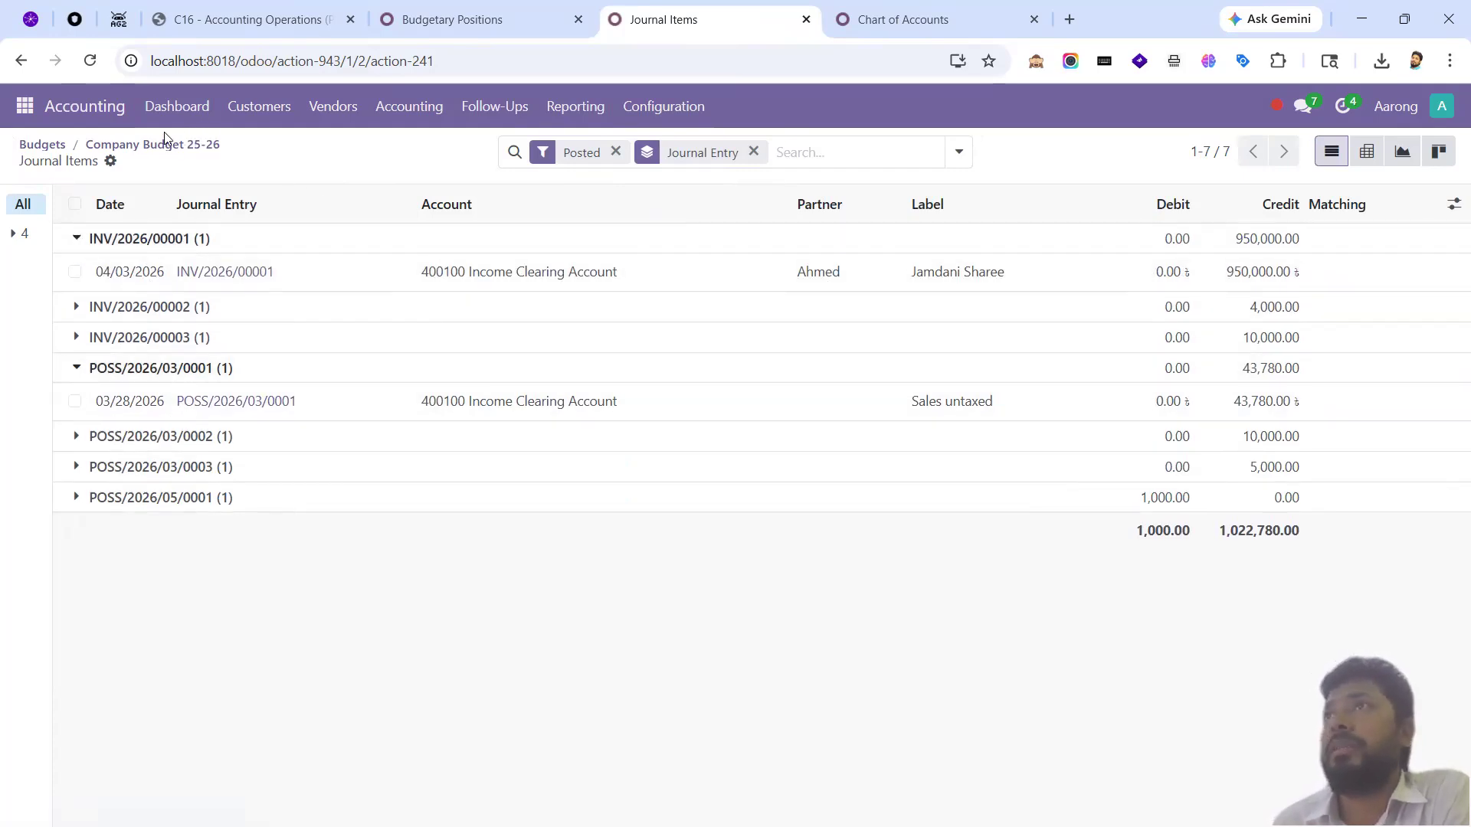
{"action": "left_click", "coordinate": [150, 149]}
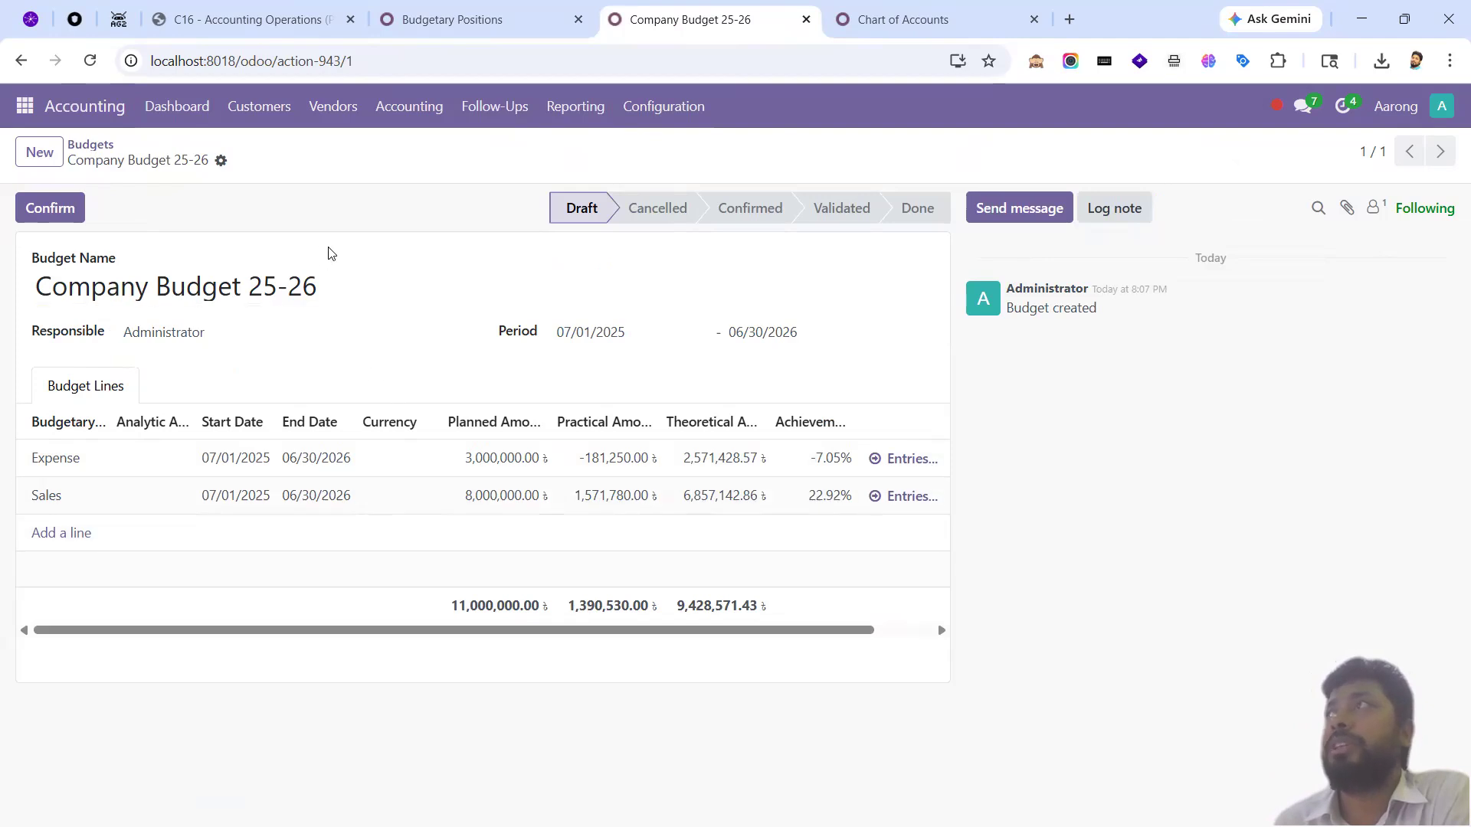
- Start a new quotation in the Sales app, leaving the budget open, and select an existing customer
{"action": "left_click", "coordinate": [499, 21]}
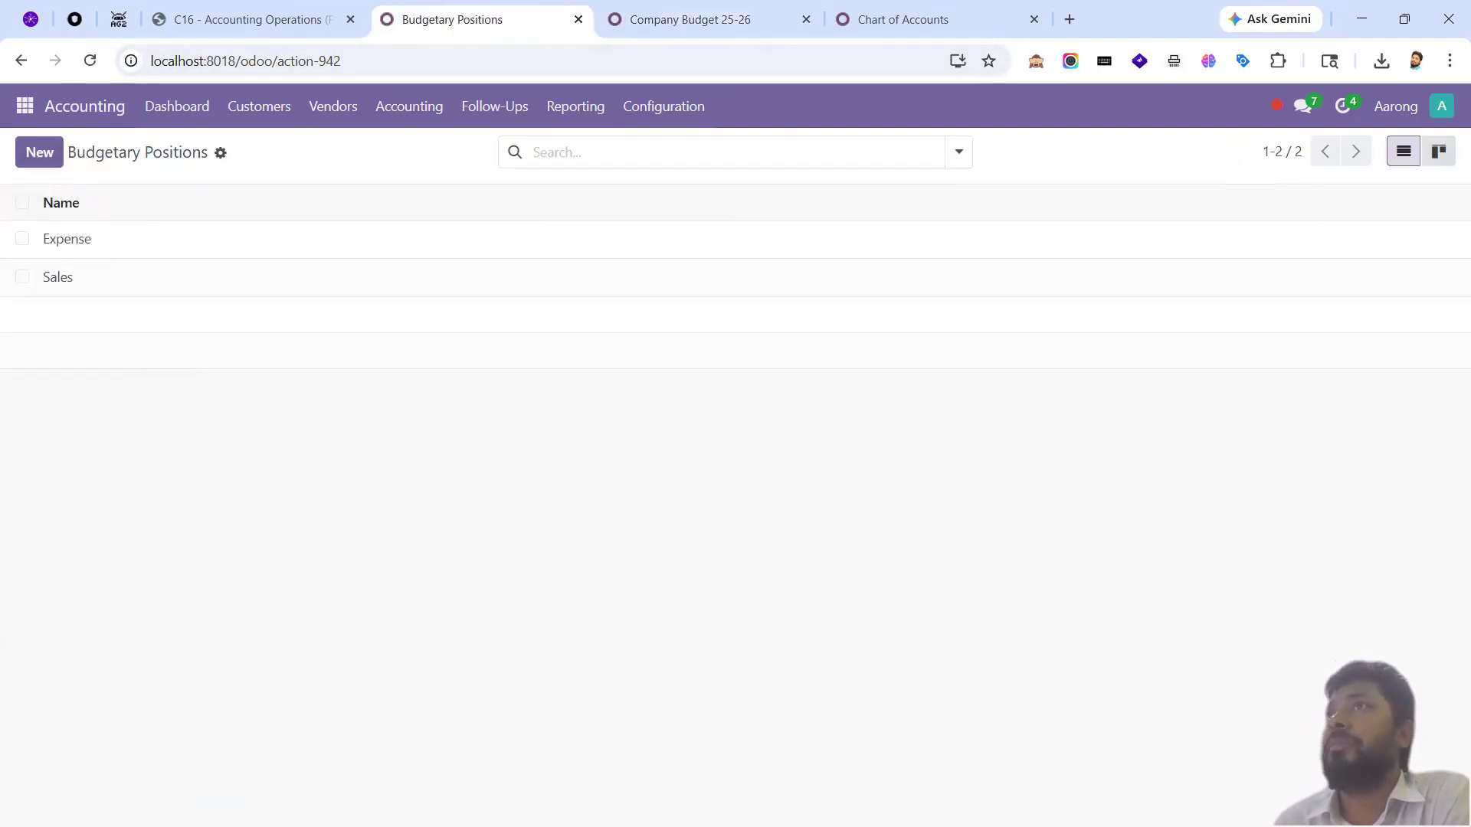
{"action": "left_click", "coordinate": [25, 105]}
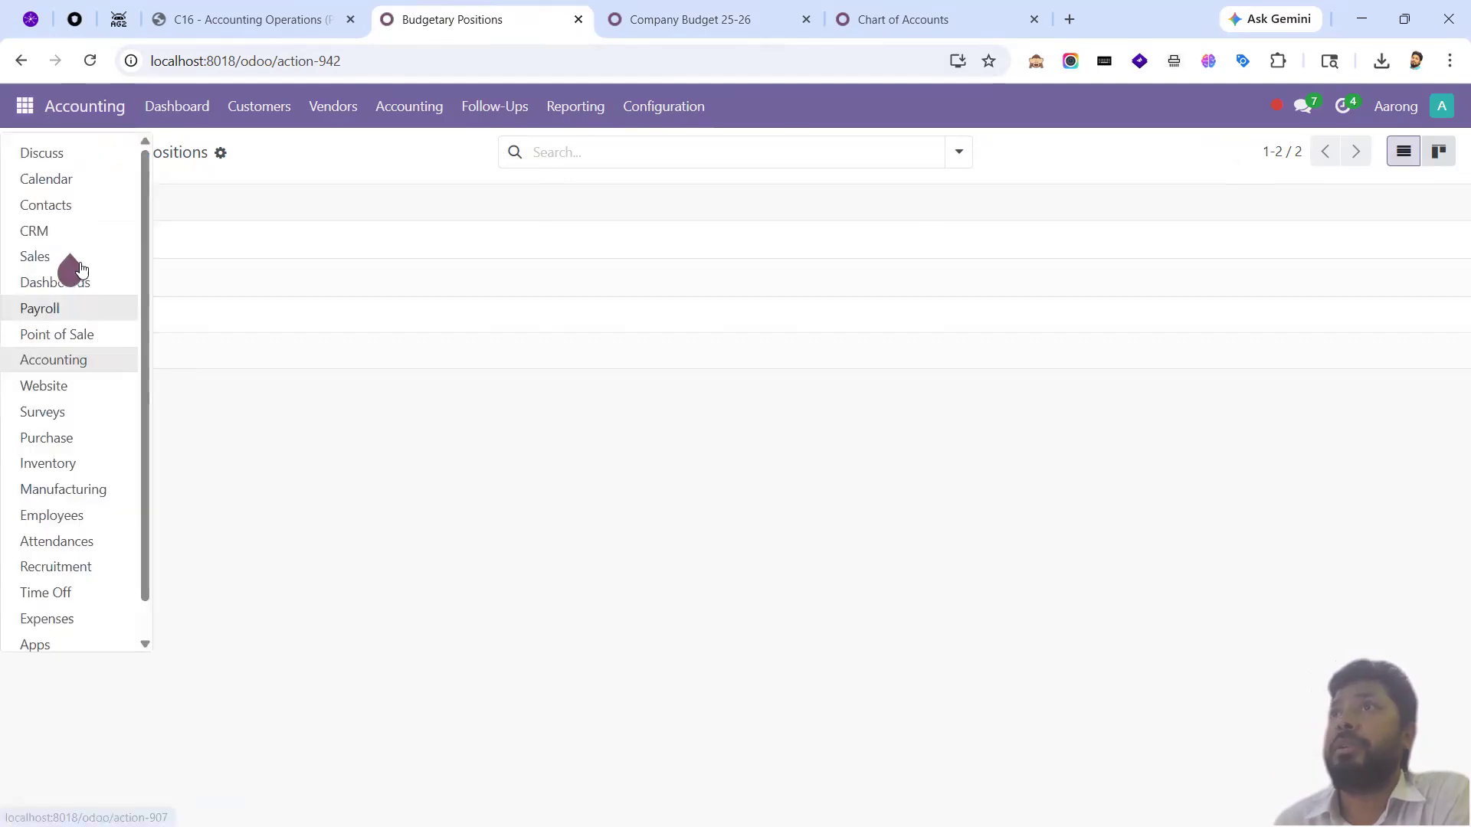
{"action": "key", "text": "Escape"}
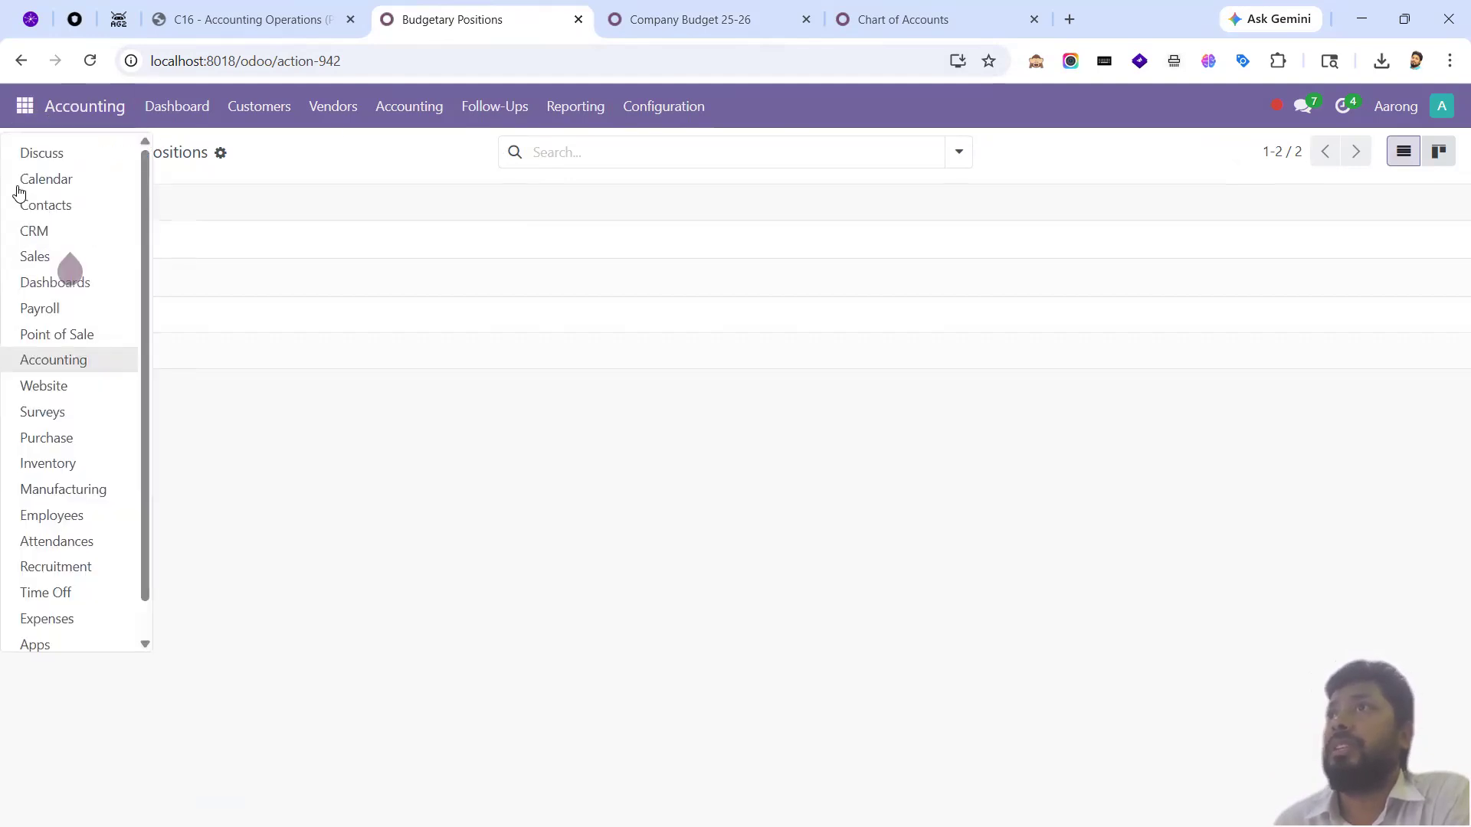
{"action": "left_click", "coordinate": [38, 256]}
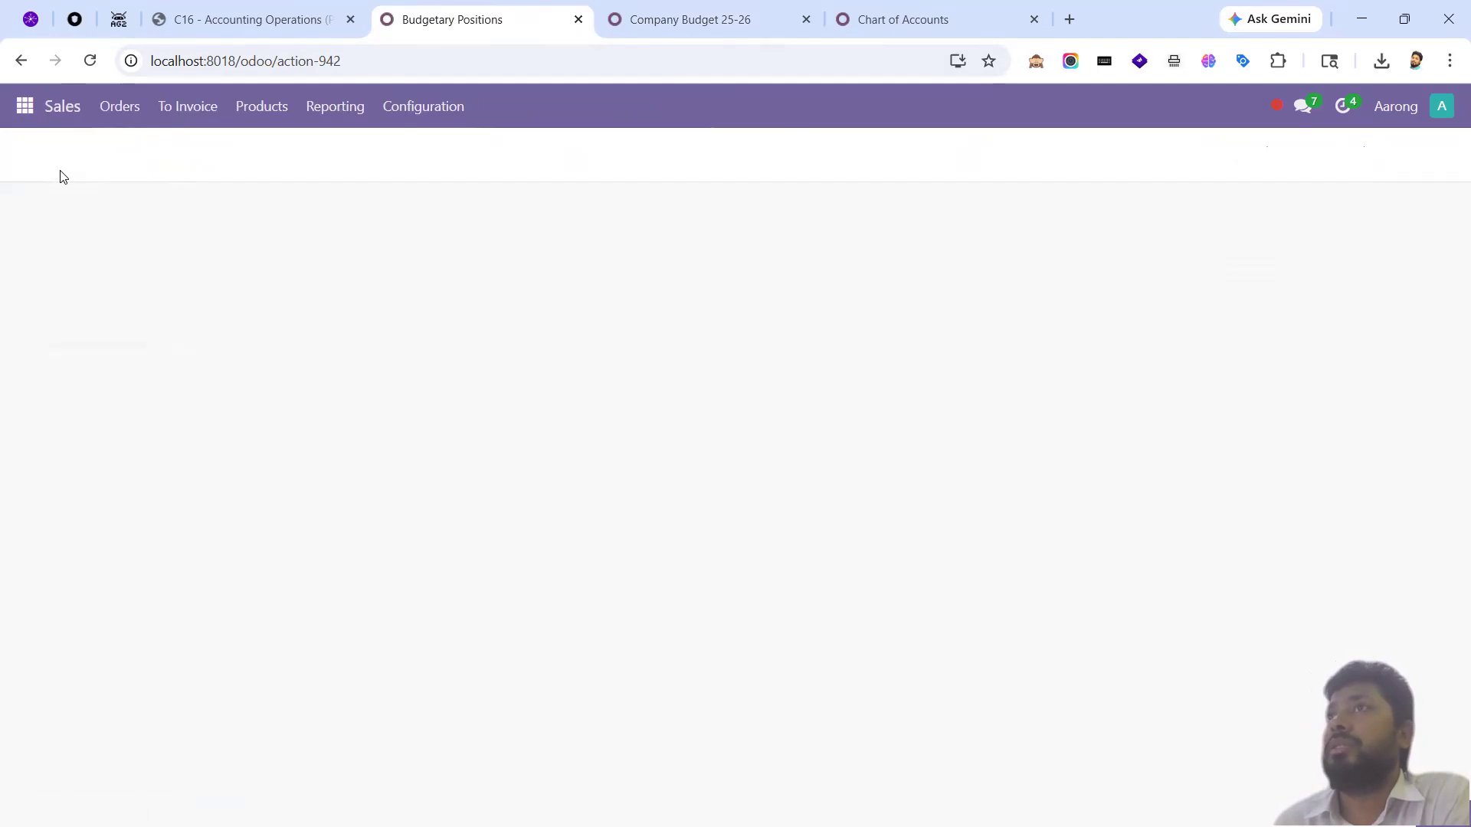
{"action": "left_click", "coordinate": [48, 155]}
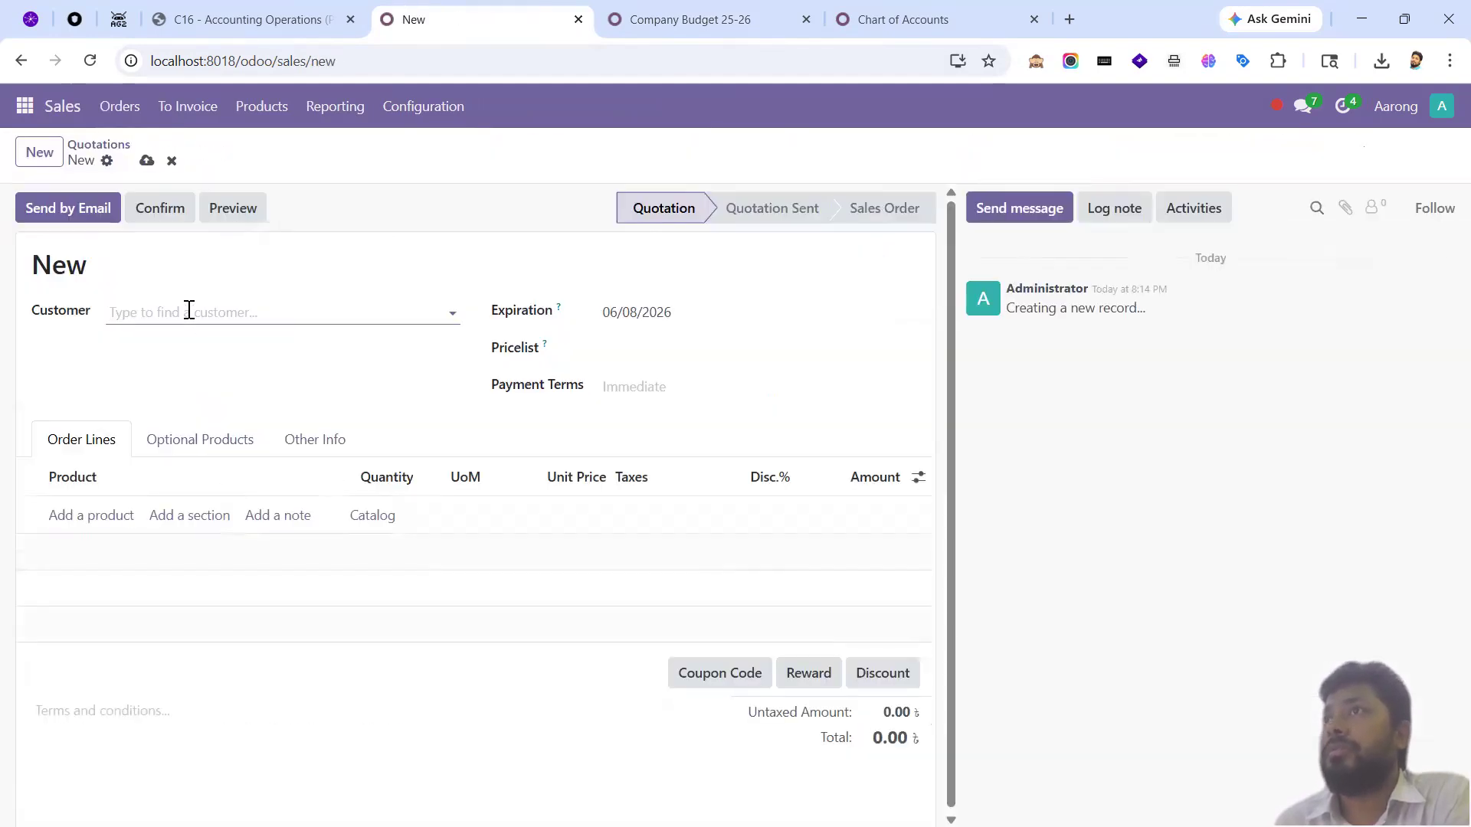
{"action": "left_click", "coordinate": [190, 310]}
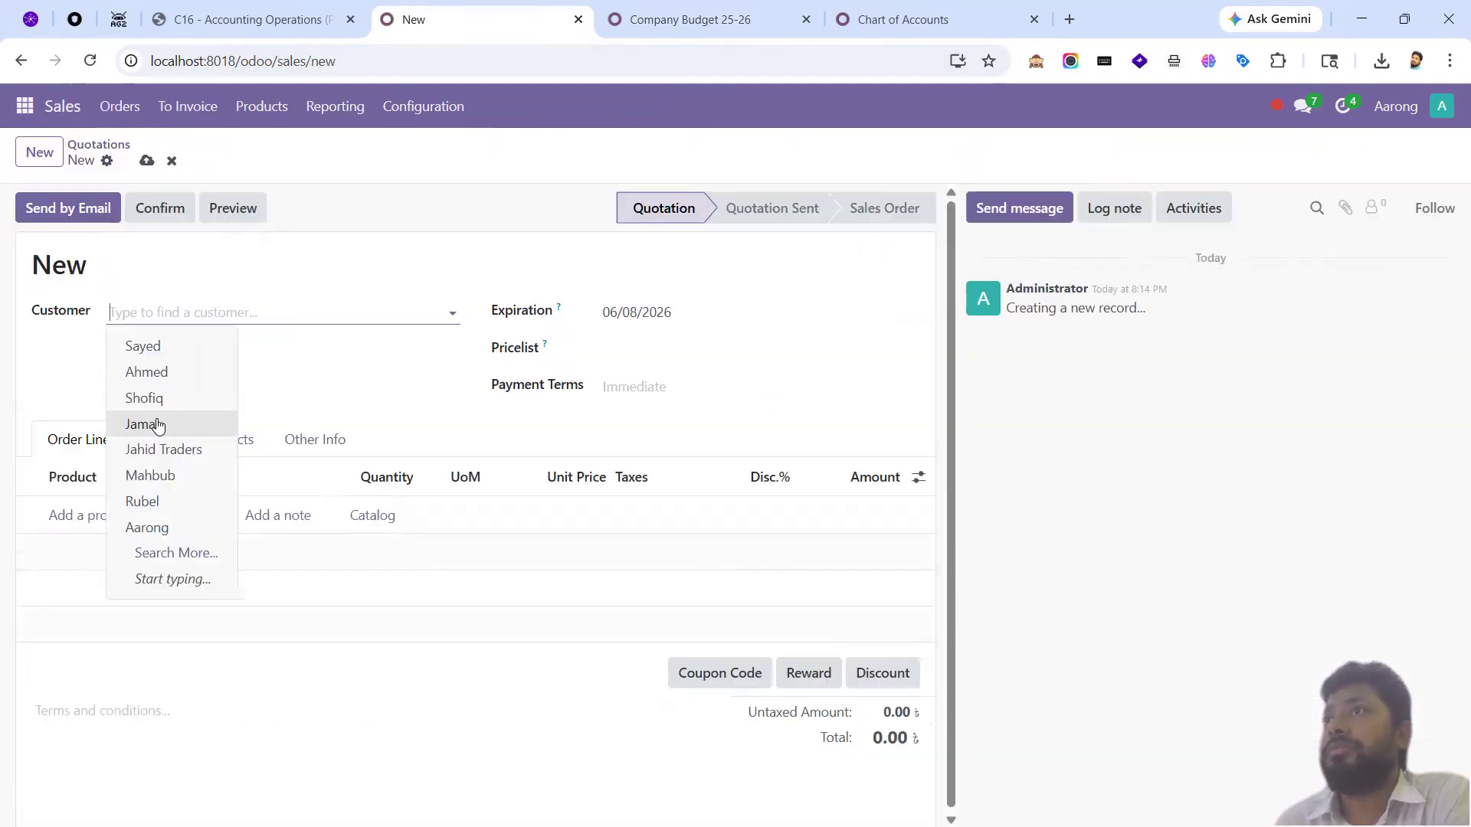
- Add Cotton Panjabi in size 44 to the quotation's order lines with a quantity of 200
{"action": "left_click", "coordinate": [98, 515]}
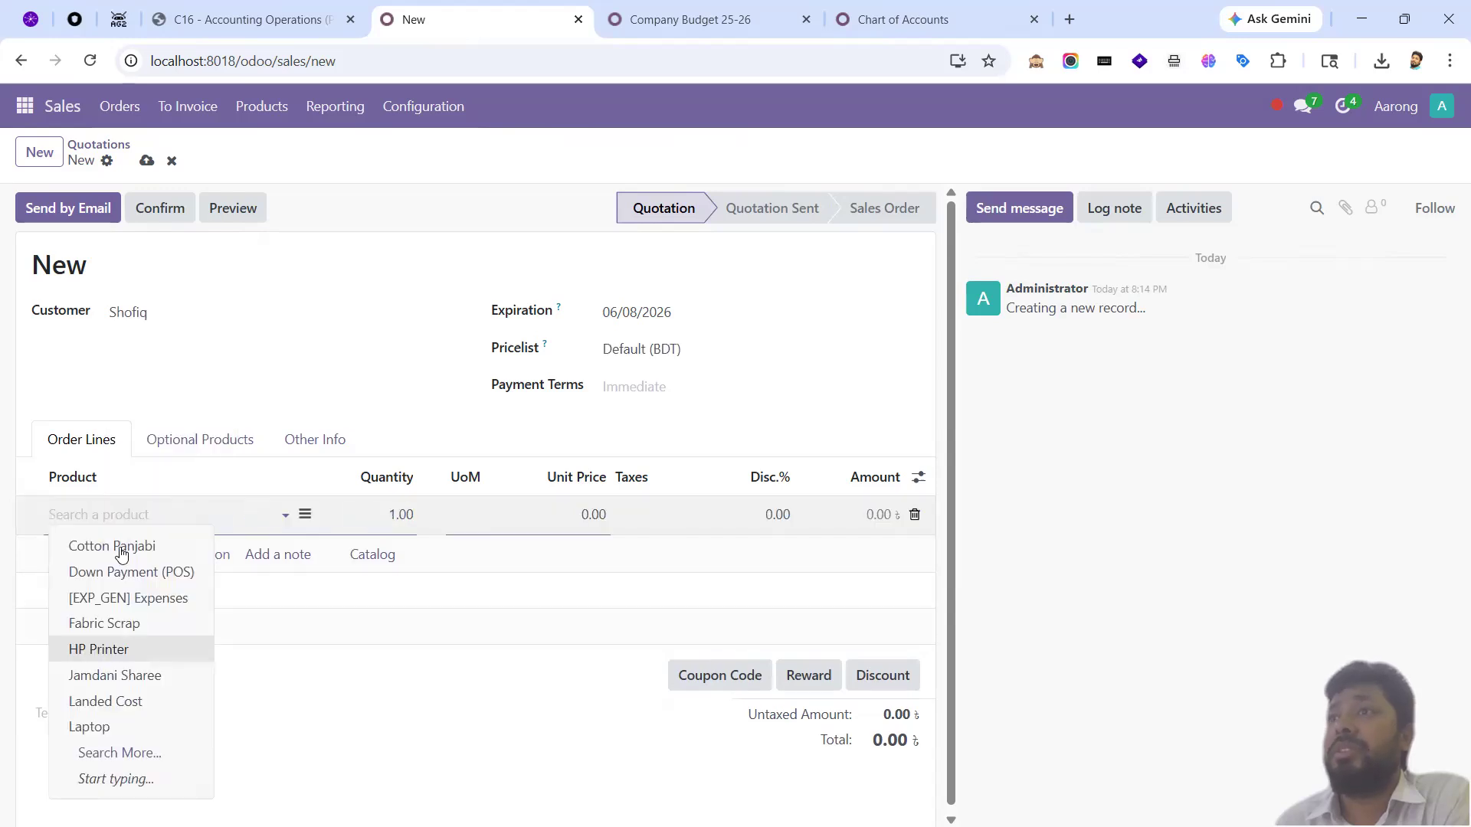
{"action": "left_click", "coordinate": [121, 547]}
{"action": "left_click", "coordinate": [384, 516]}
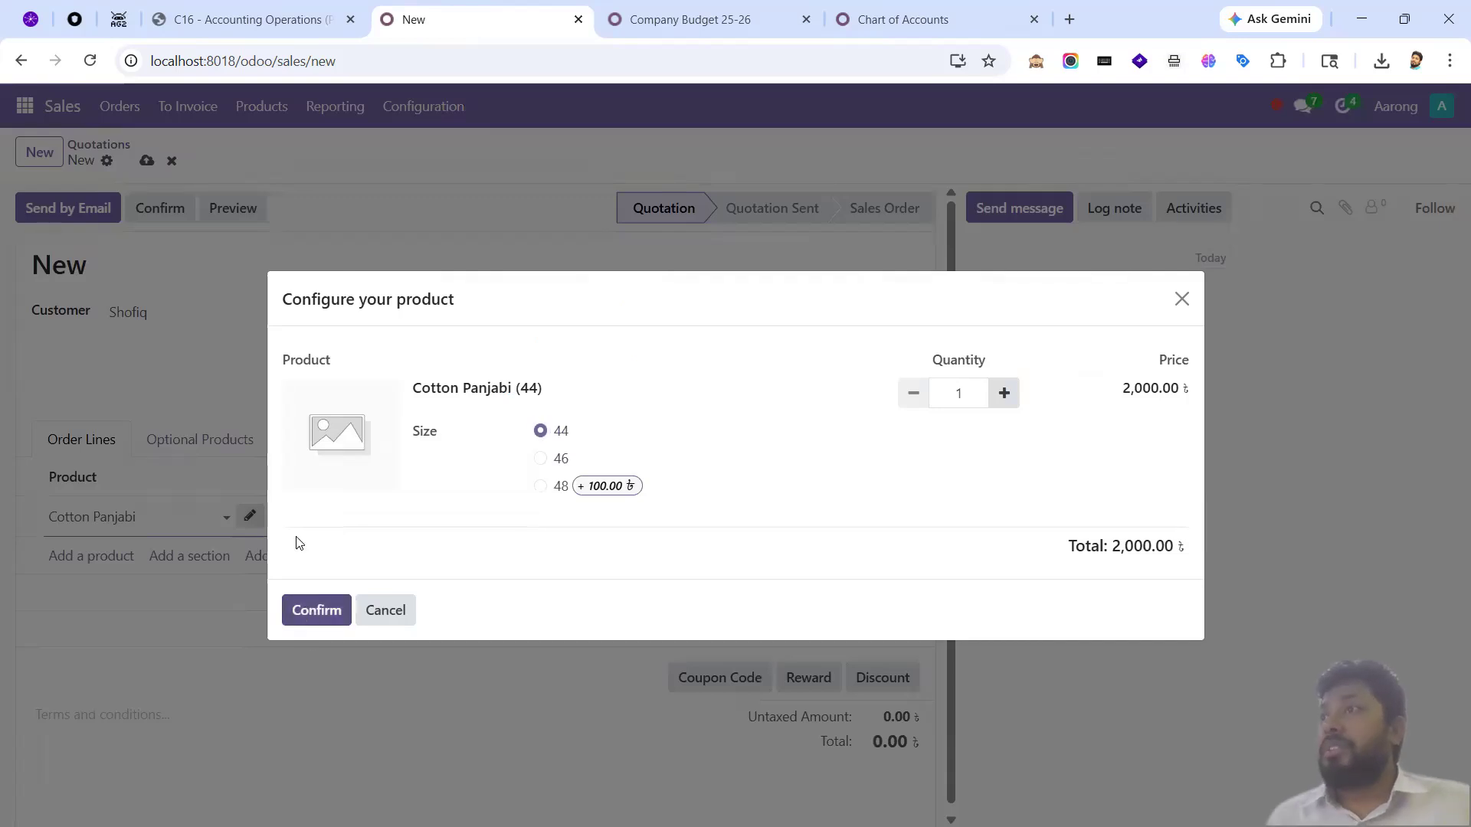
{"action": "key", "text": "Return"}
{"action": "type", "text": "200"}
{"action": "key", "text": "Tab"}
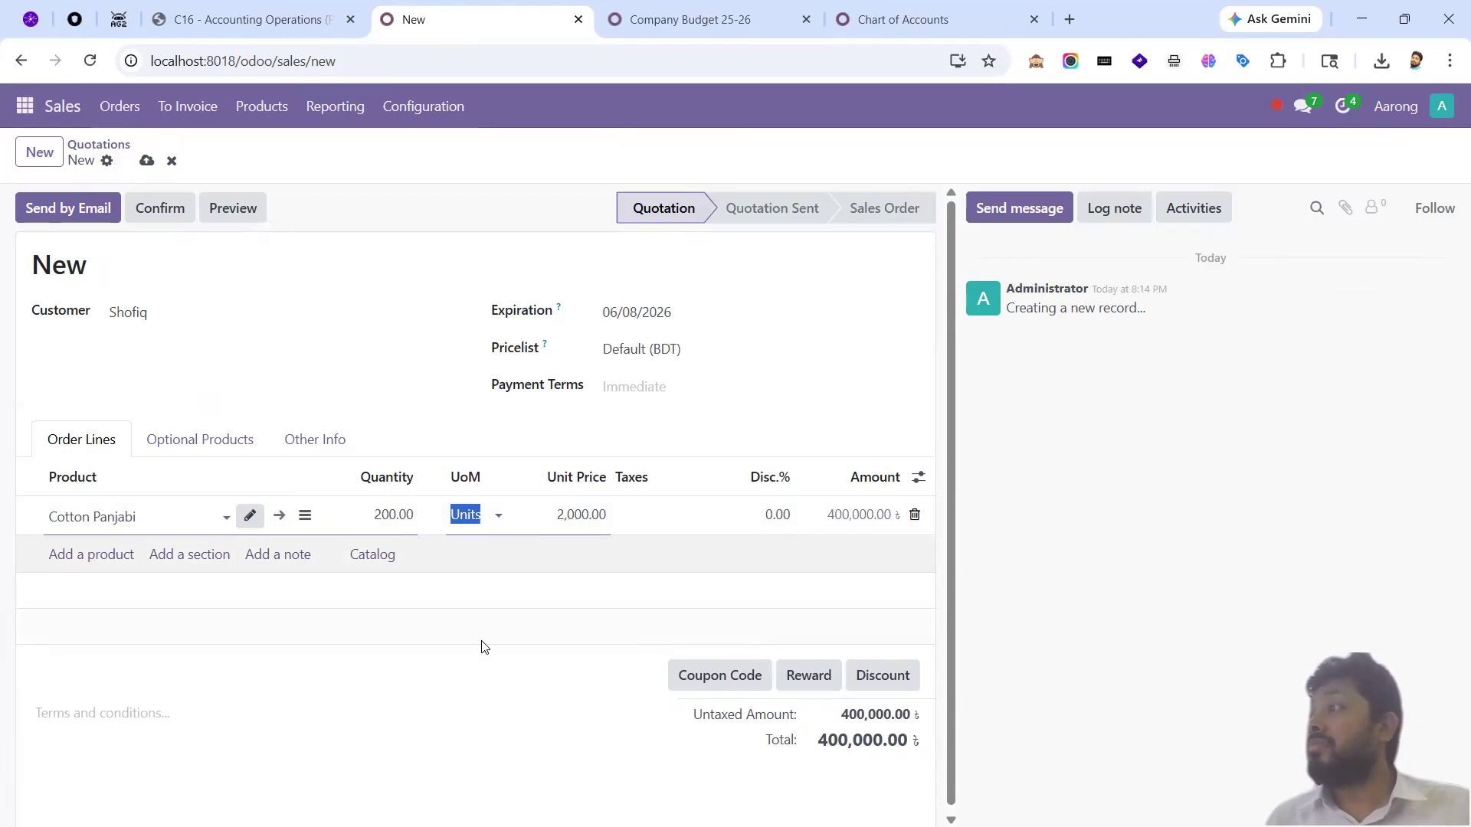
{"action": "left_click", "coordinate": [487, 651]}
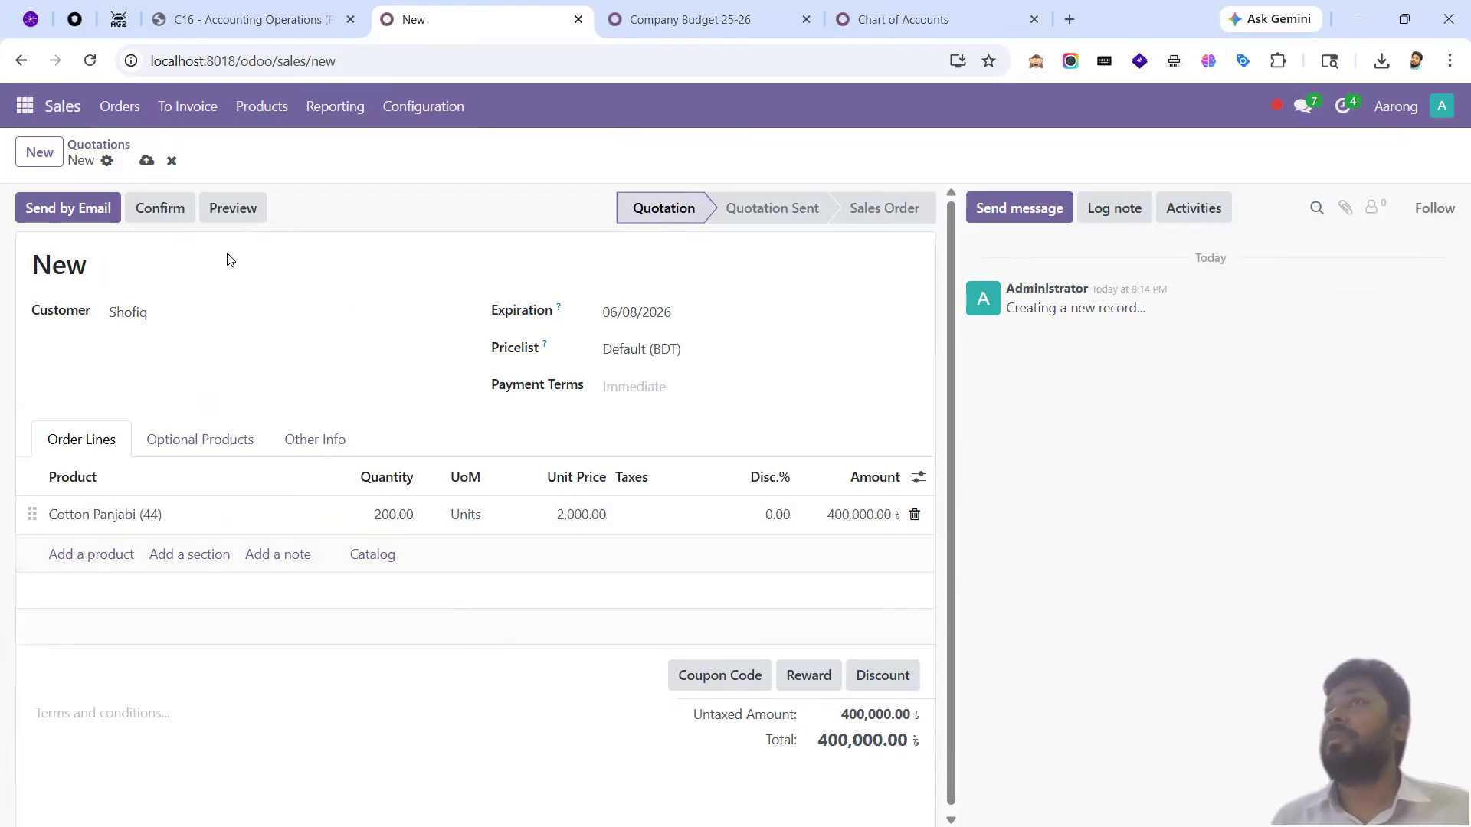
- Confirm the quotation for 200 Cotton Panjabi (44) and create a draft regular invoice from the sales order
{"action": "left_click", "coordinate": [175, 219]}
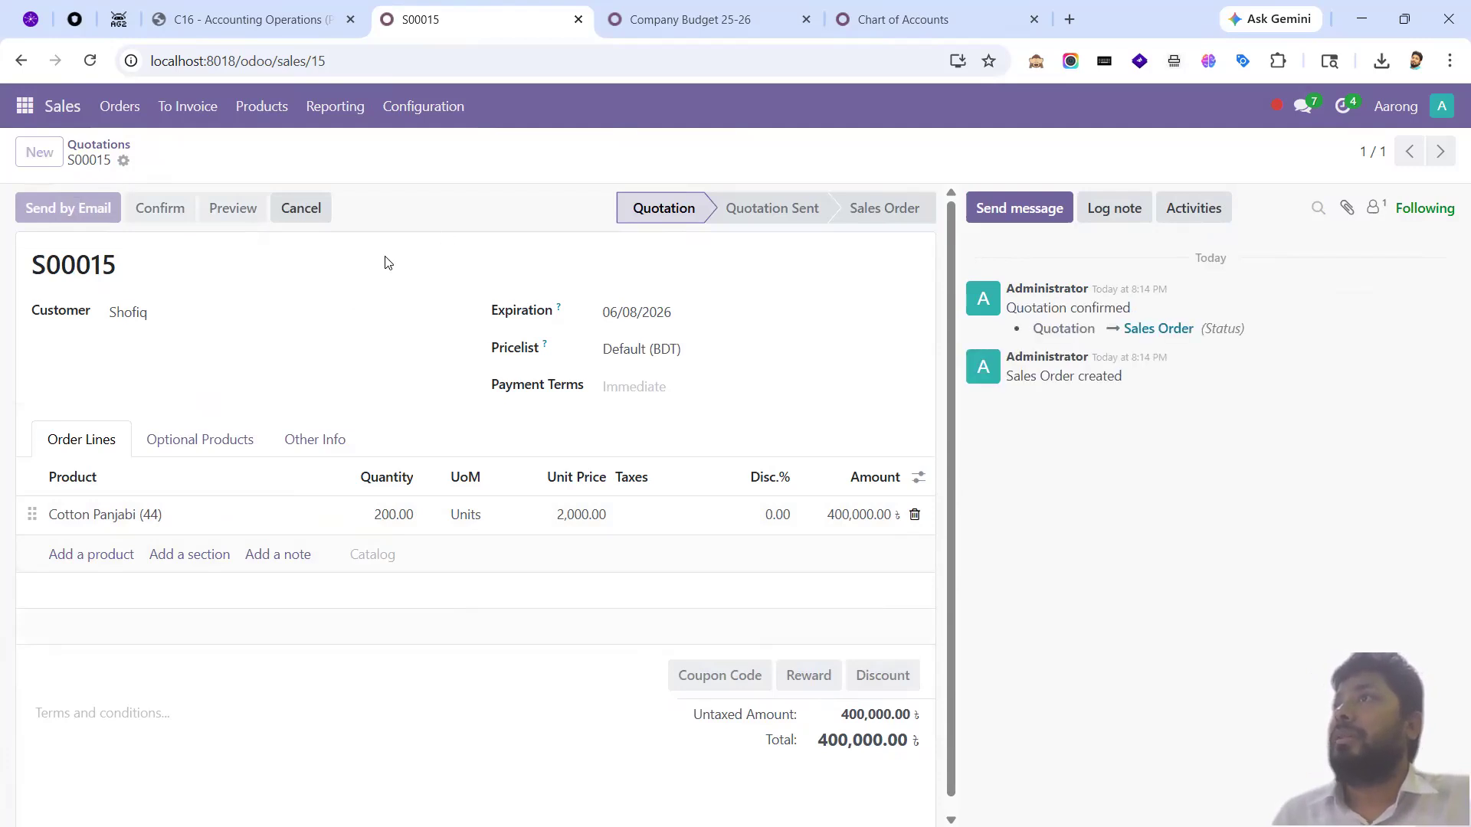
{"action": "left_click", "coordinate": [79, 211]}
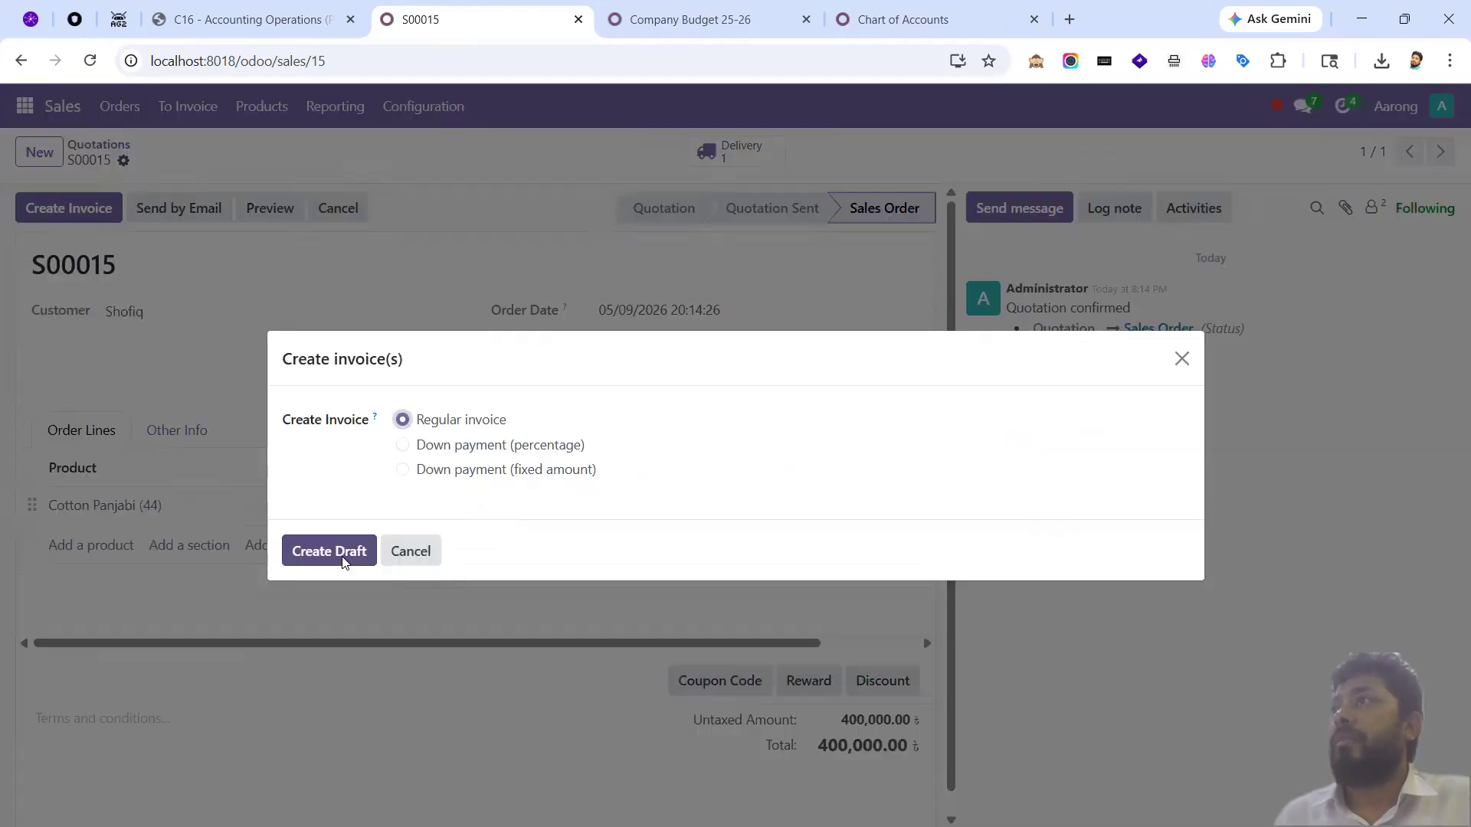
{"action": "left_click", "coordinate": [340, 561]}
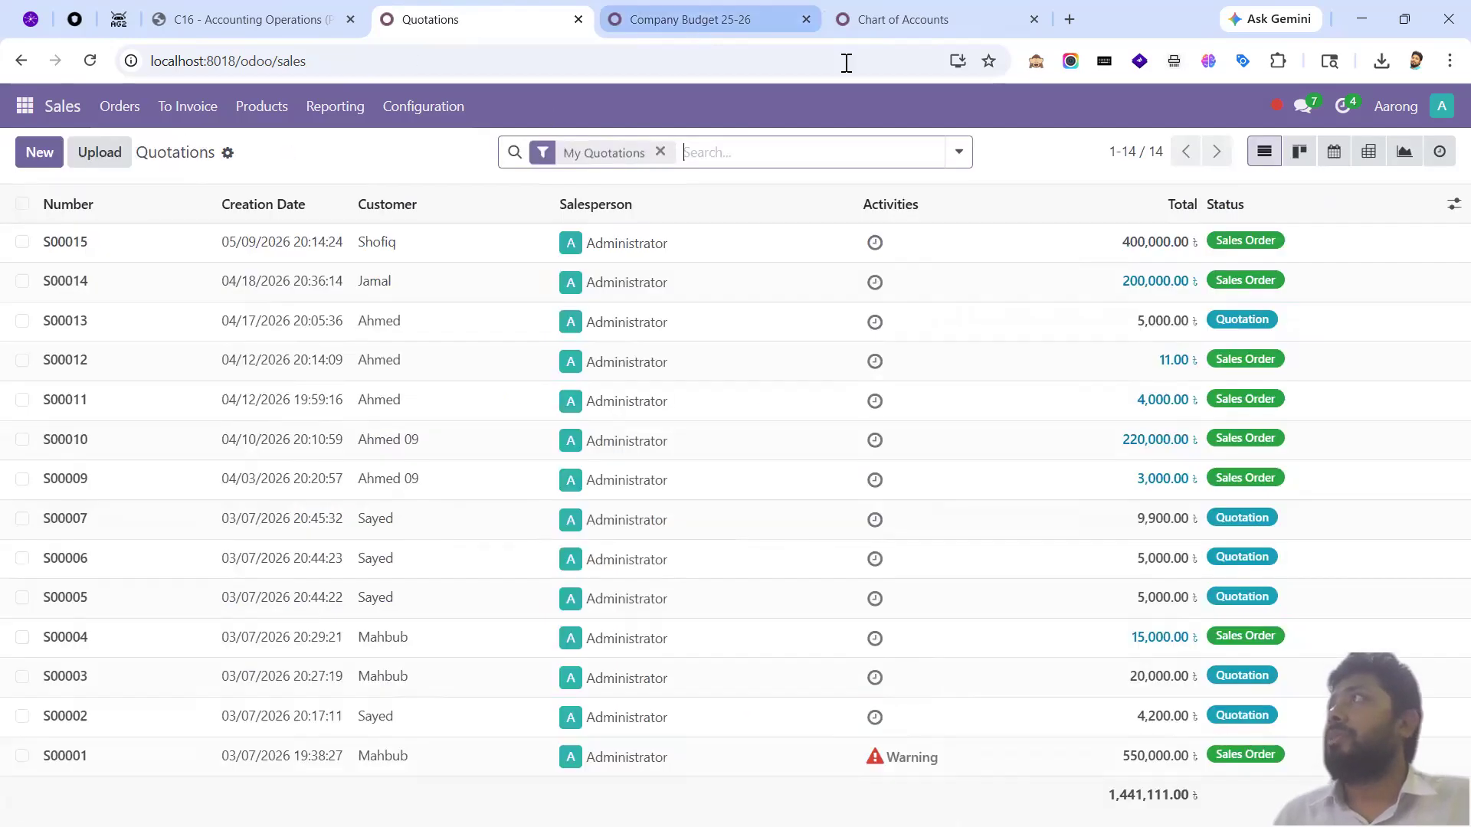
- Check the Sales line of Company Budget 25-26, and reopen sales order S00015's draft invoice
{"action": "left_click", "coordinate": [688, 19]}
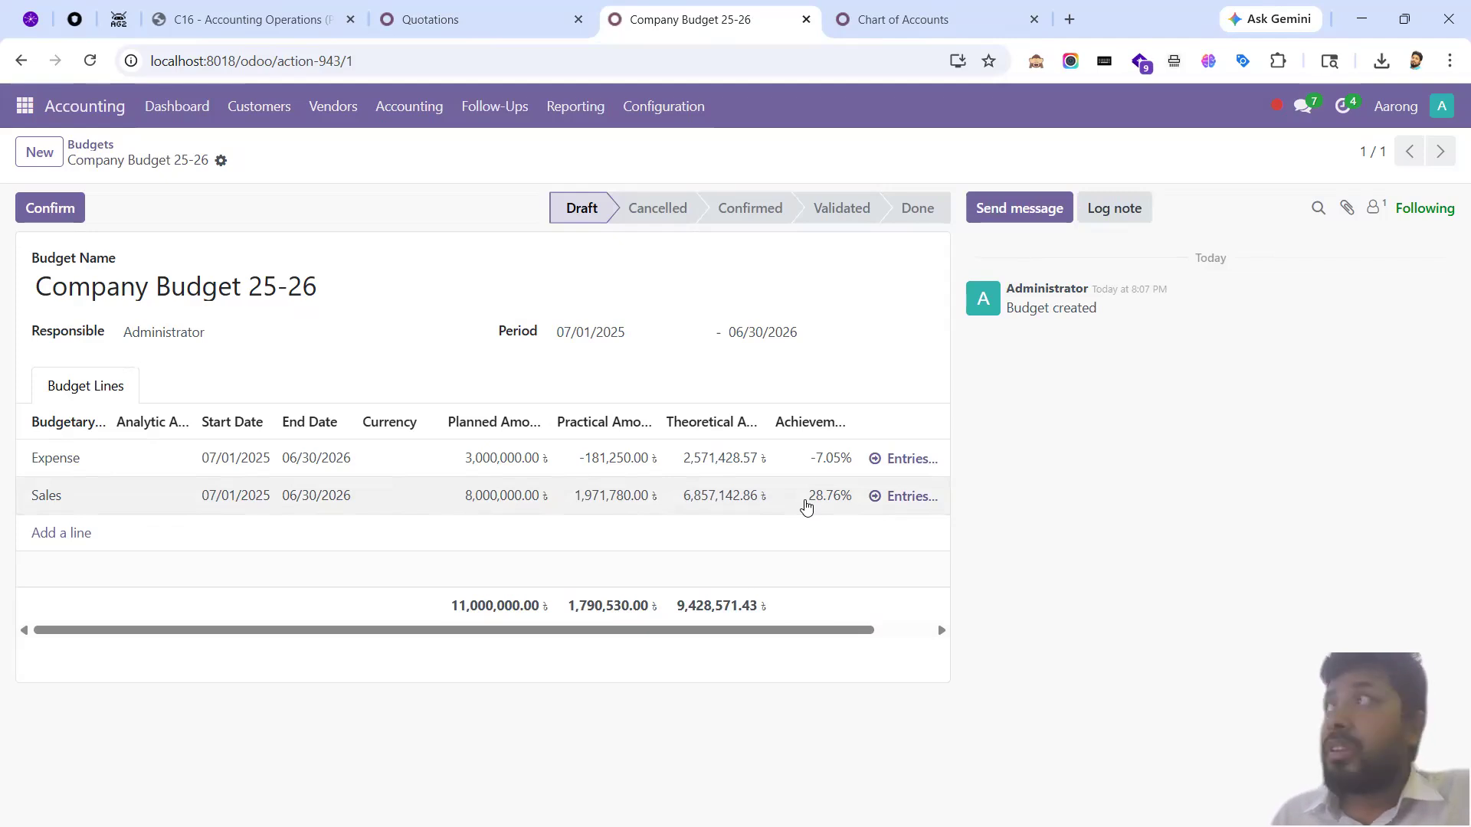
{"action": "left_click", "coordinate": [472, 31]}
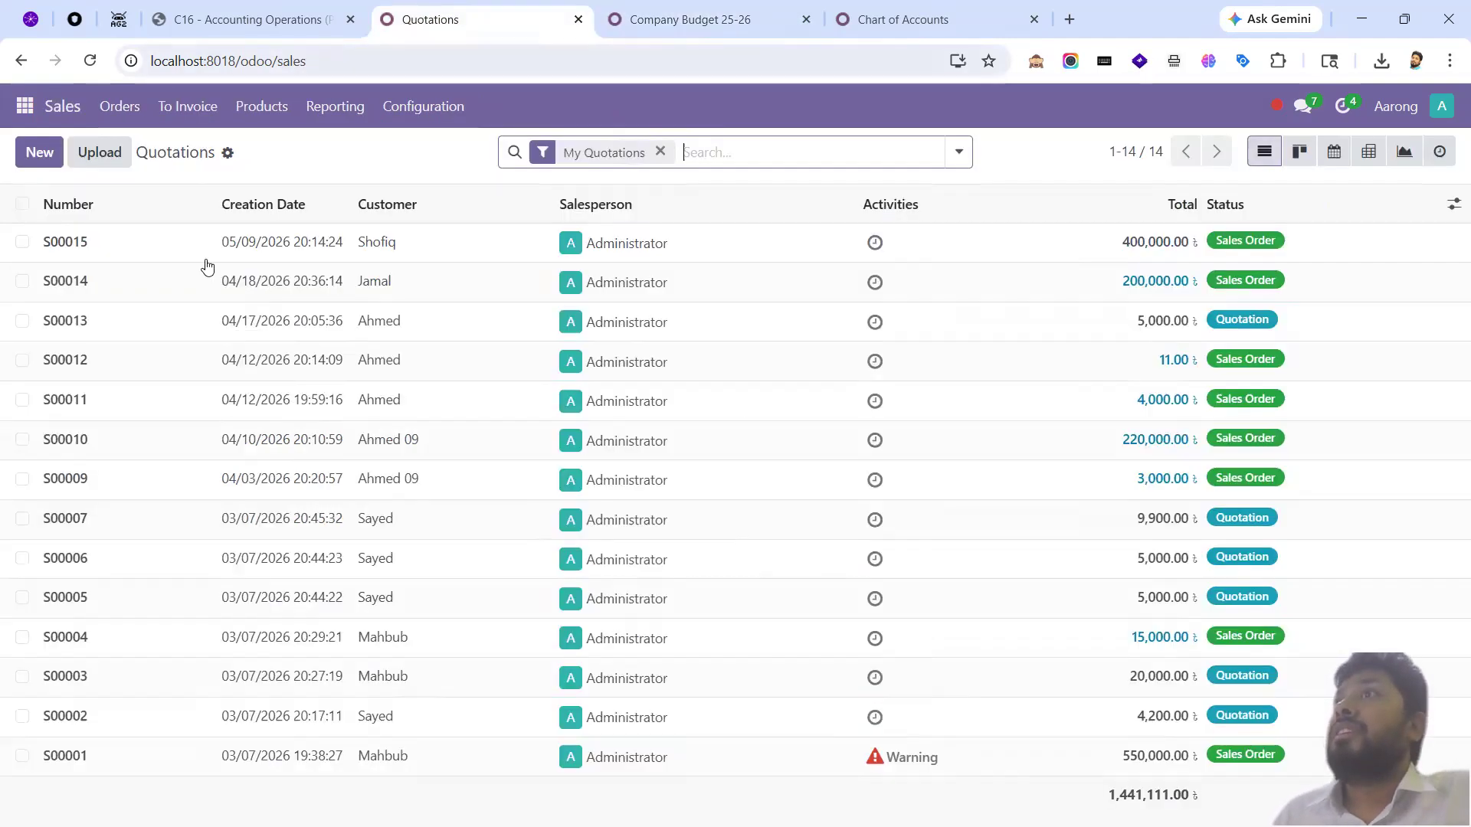
{"action": "left_click", "coordinate": [122, 115]}
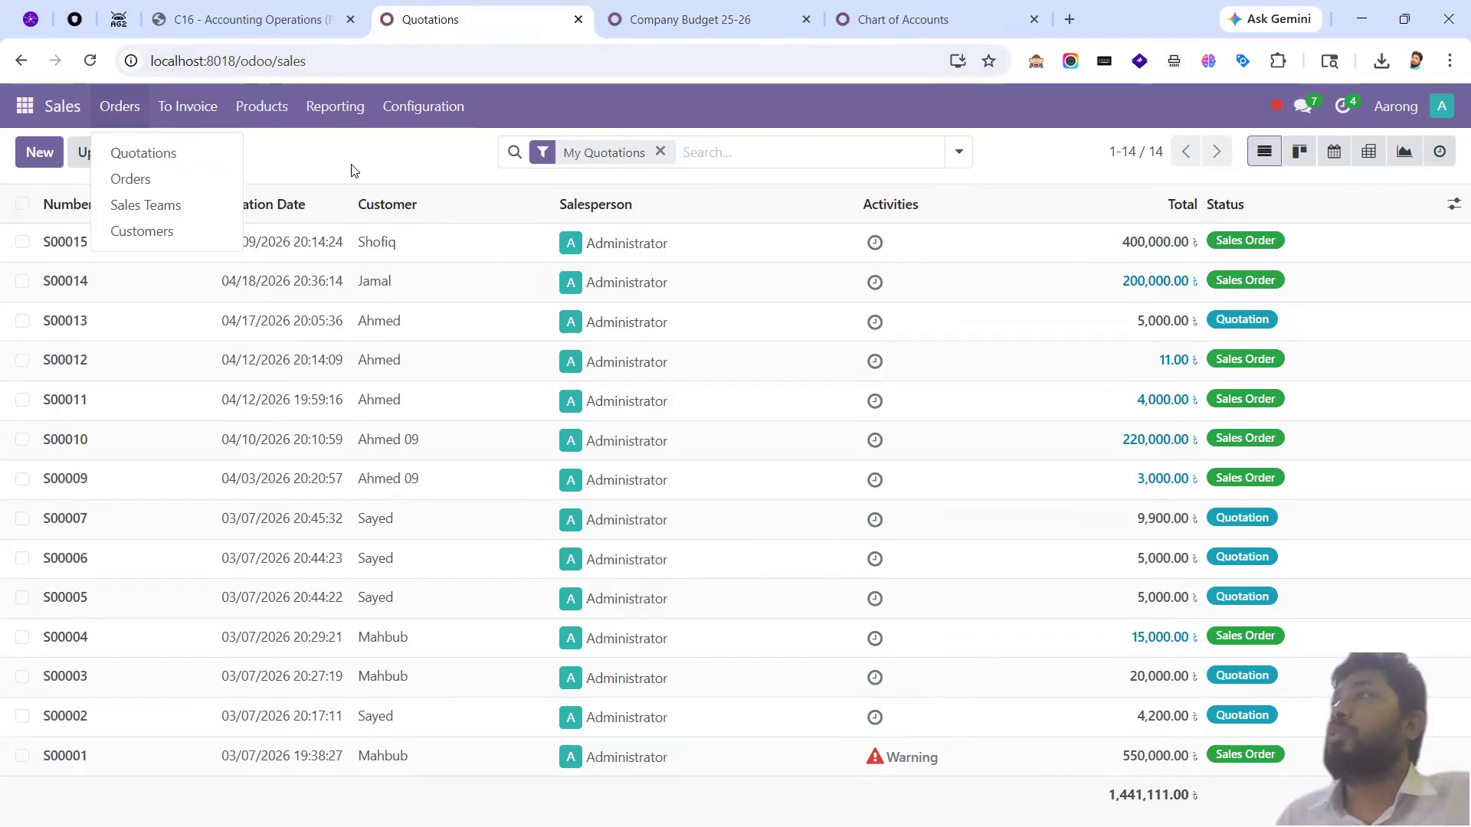
{"action": "left_click", "coordinate": [488, 248]}
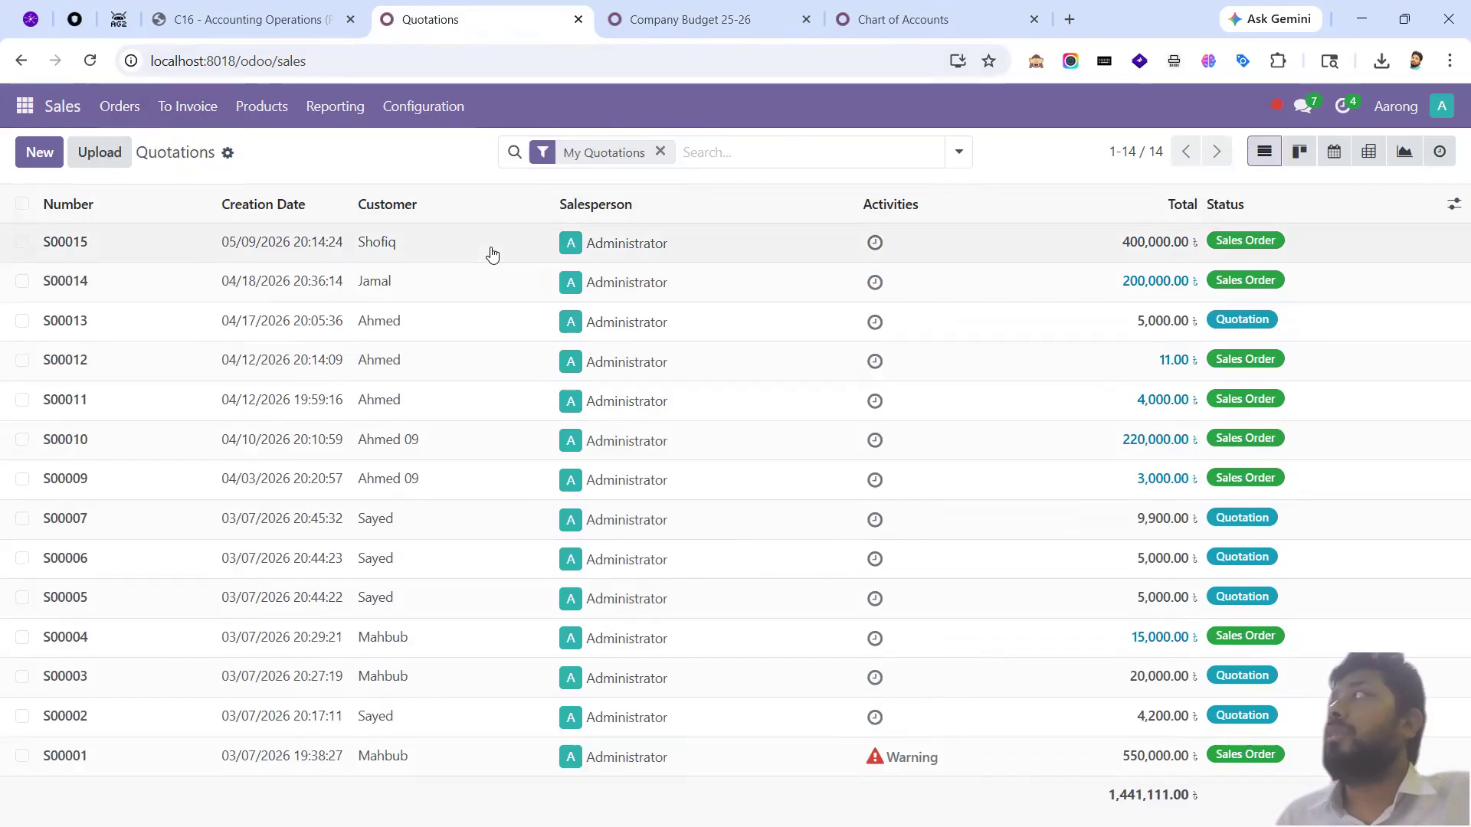
{"action": "left_click", "coordinate": [584, 235]}
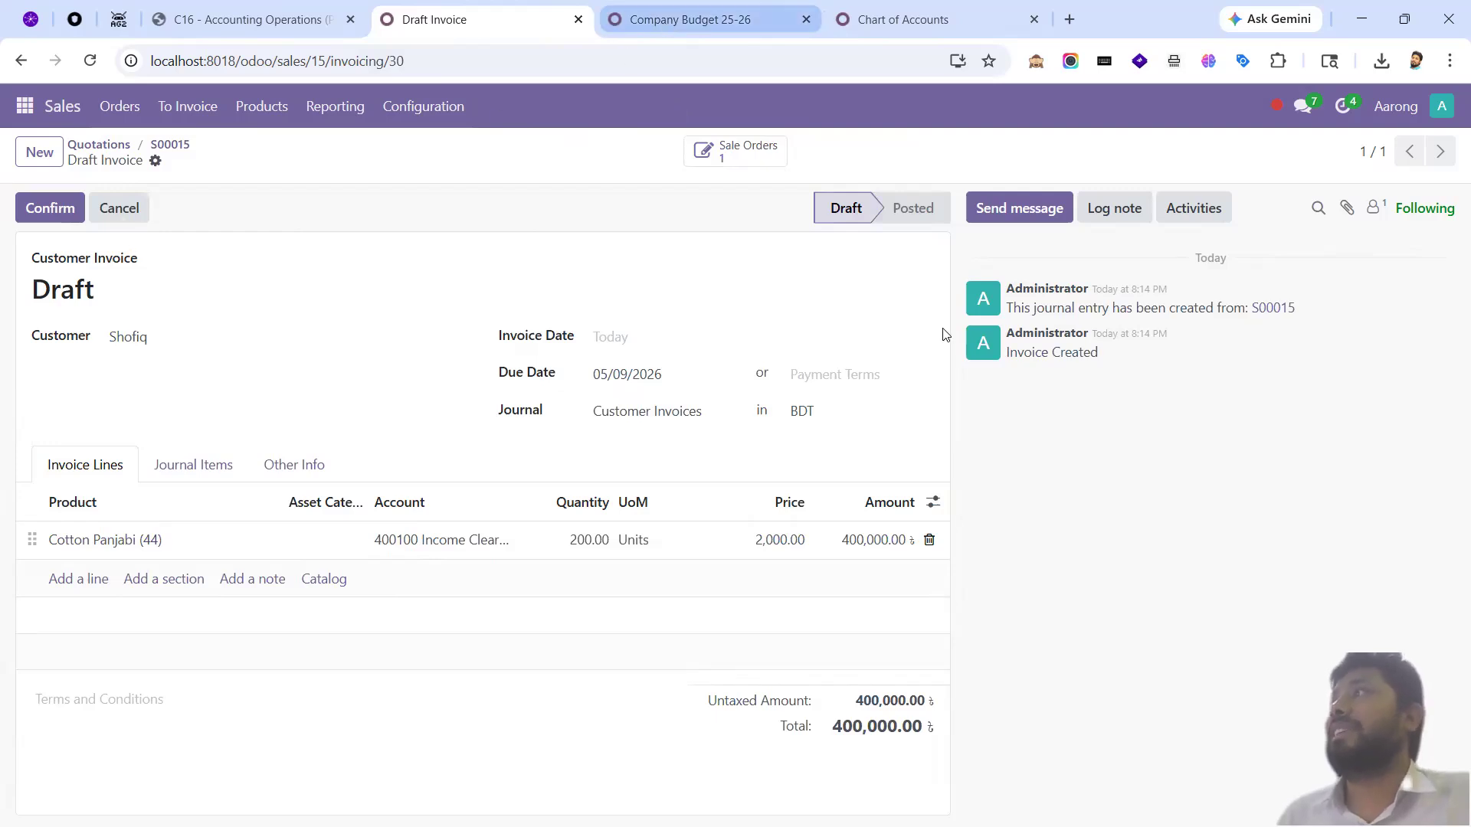
- List the Sales budget line's journal items without the Posted filter and compare them with the draft invoice
{"action": "key", "text": "ctrl+Tab"}
{"action": "left_click", "coordinate": [893, 499]}
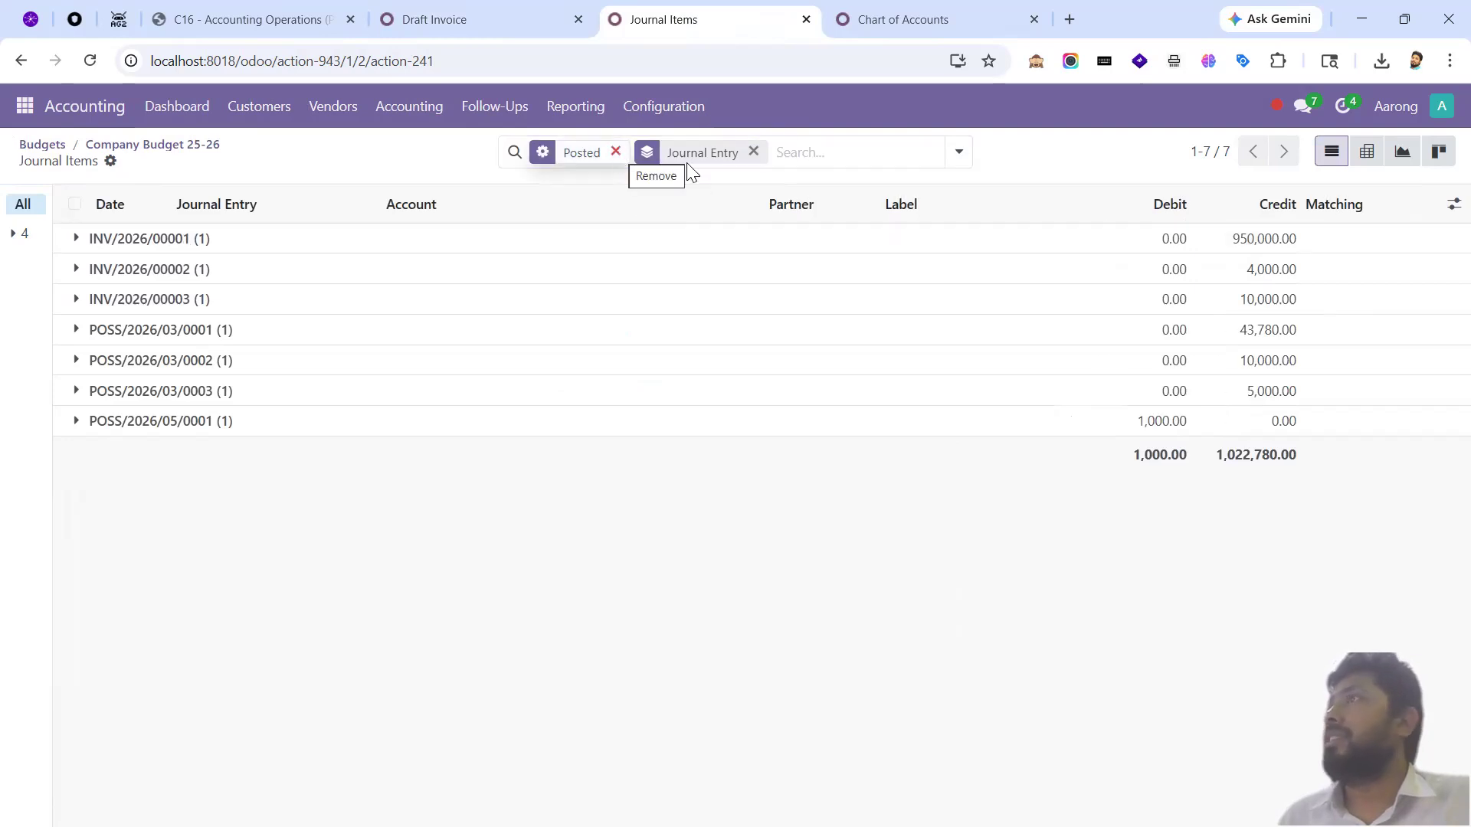
{"action": "left_click", "coordinate": [615, 152]}
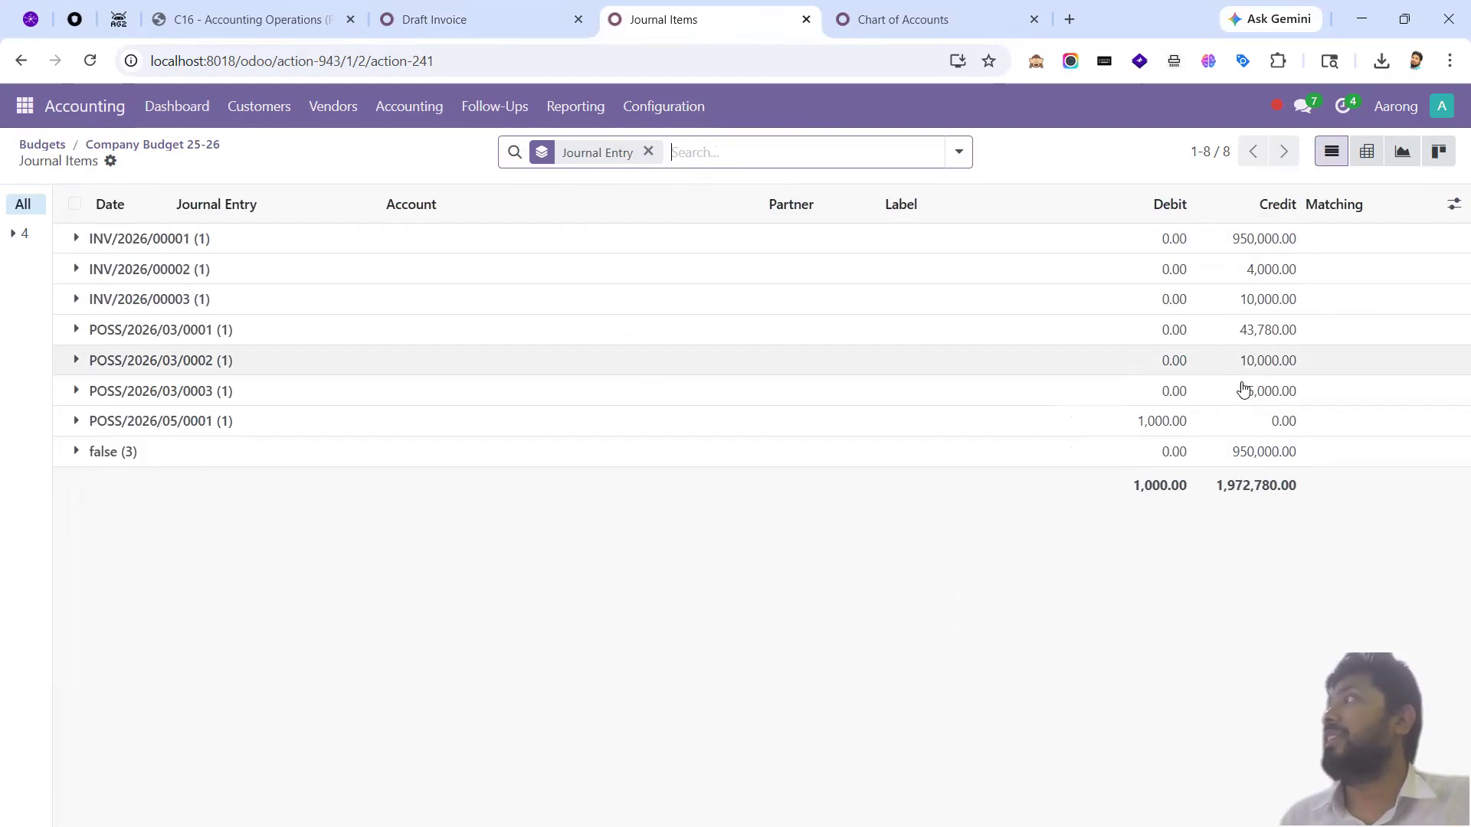
{"action": "left_click", "coordinate": [451, 23]}
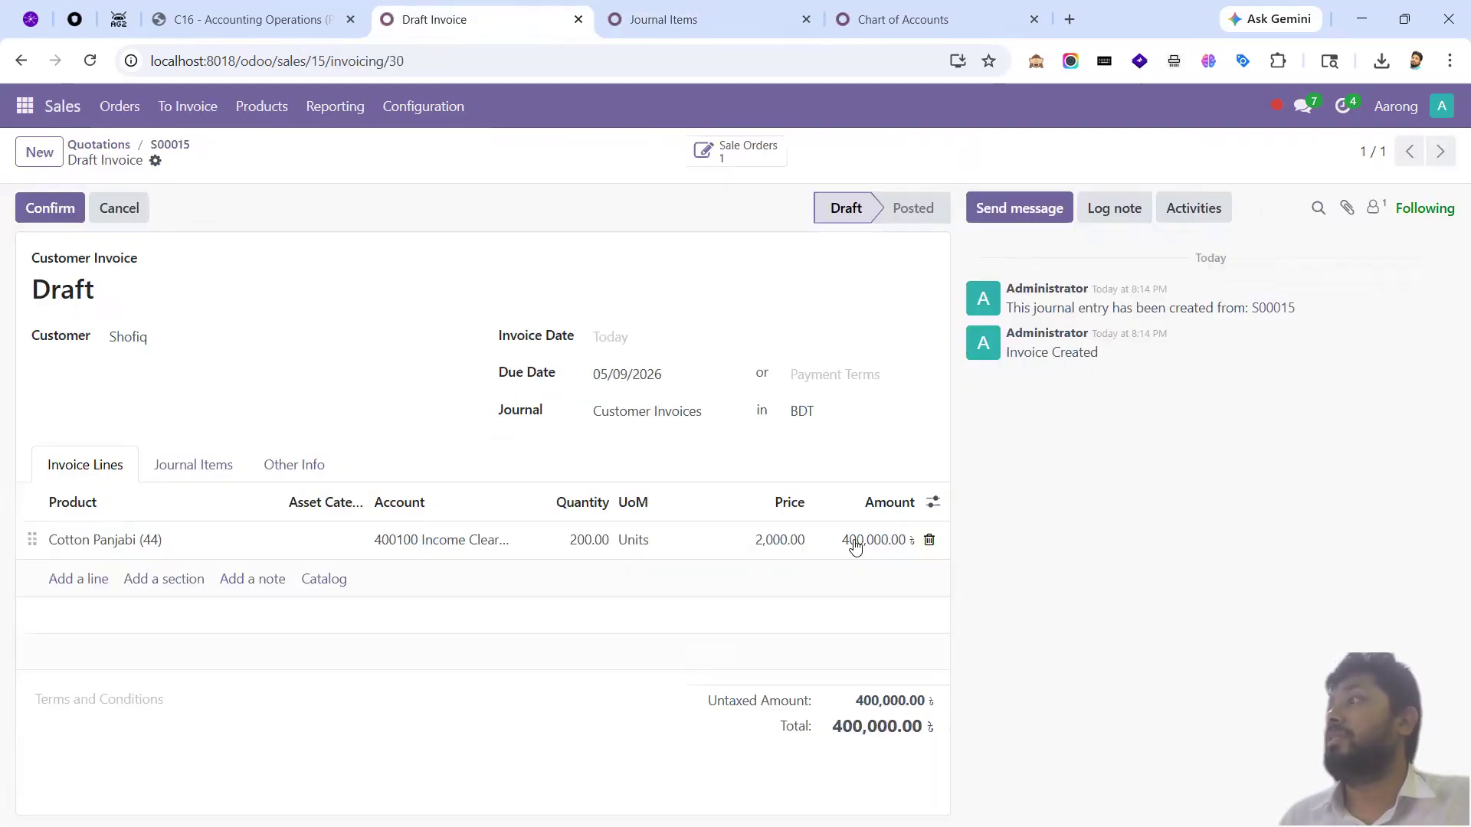
{"action": "left_click", "coordinate": [703, 23]}
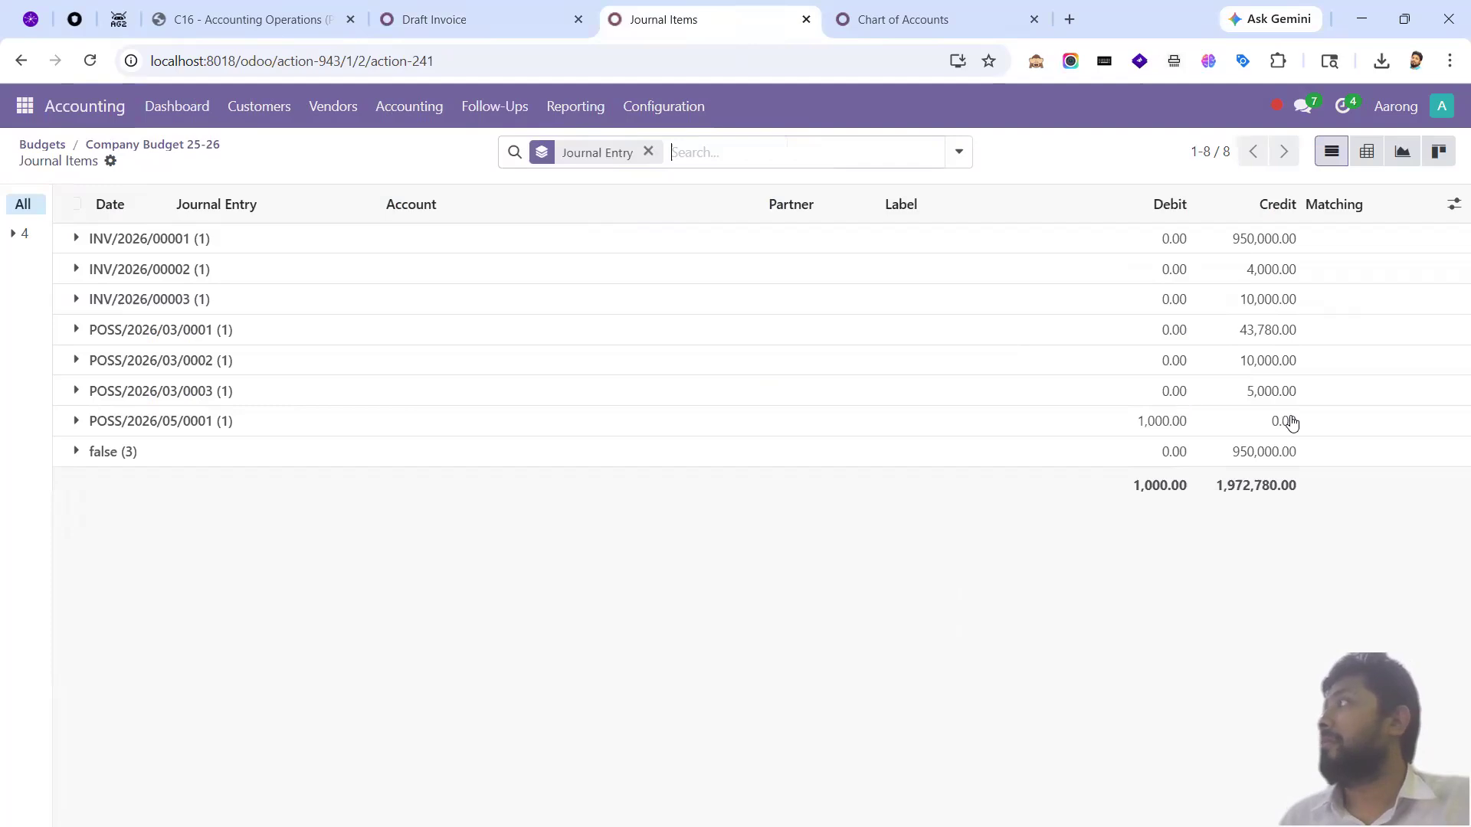
- Expand the three INV/2026 groups and POSS/2026/03/0001 to examine their journal items, and return to the budget
{"action": "left_click", "coordinate": [201, 242]}
{"action": "left_click", "coordinate": [218, 308]}
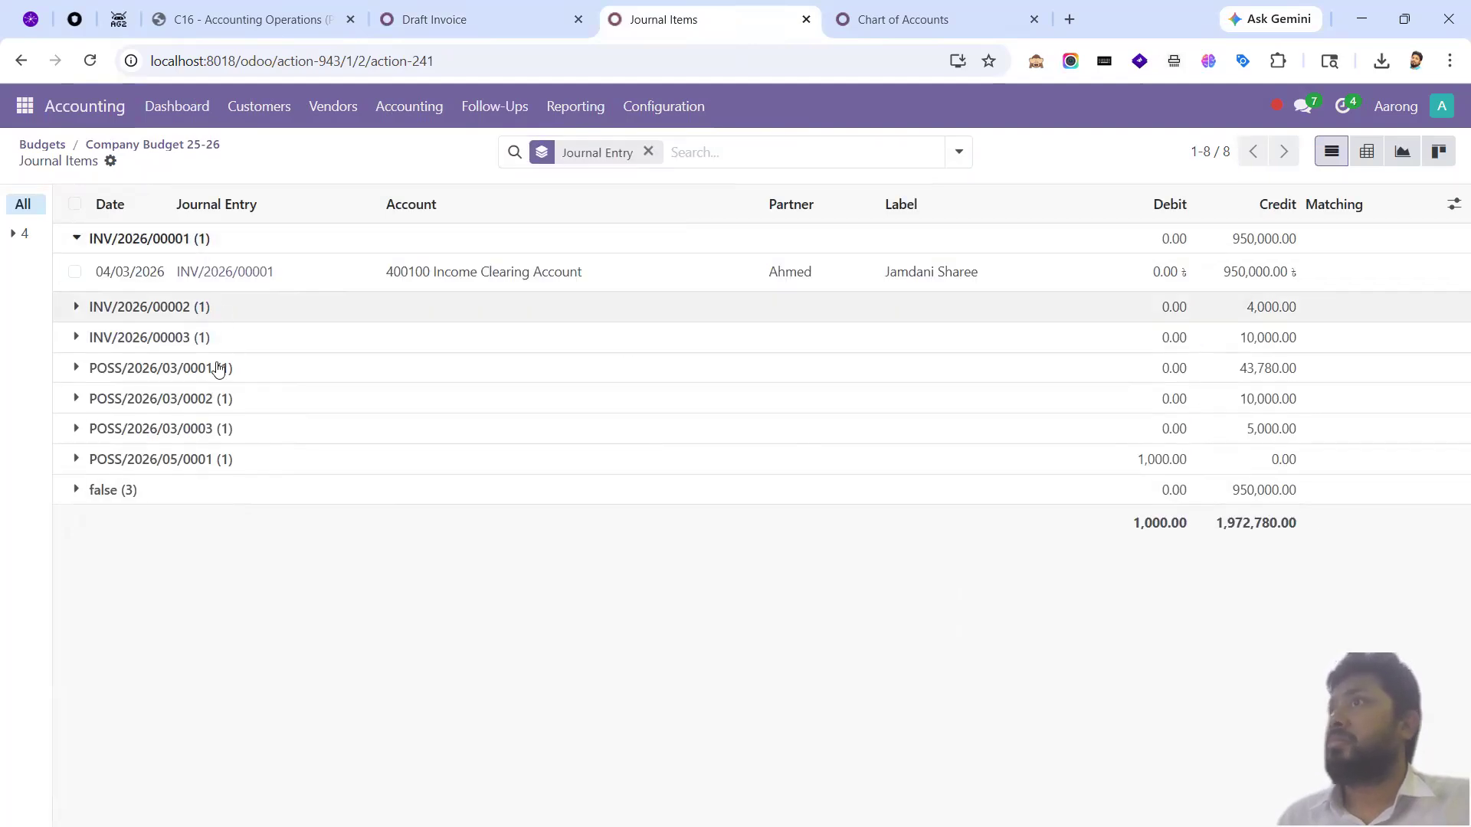
{"action": "left_click", "coordinate": [230, 387]}
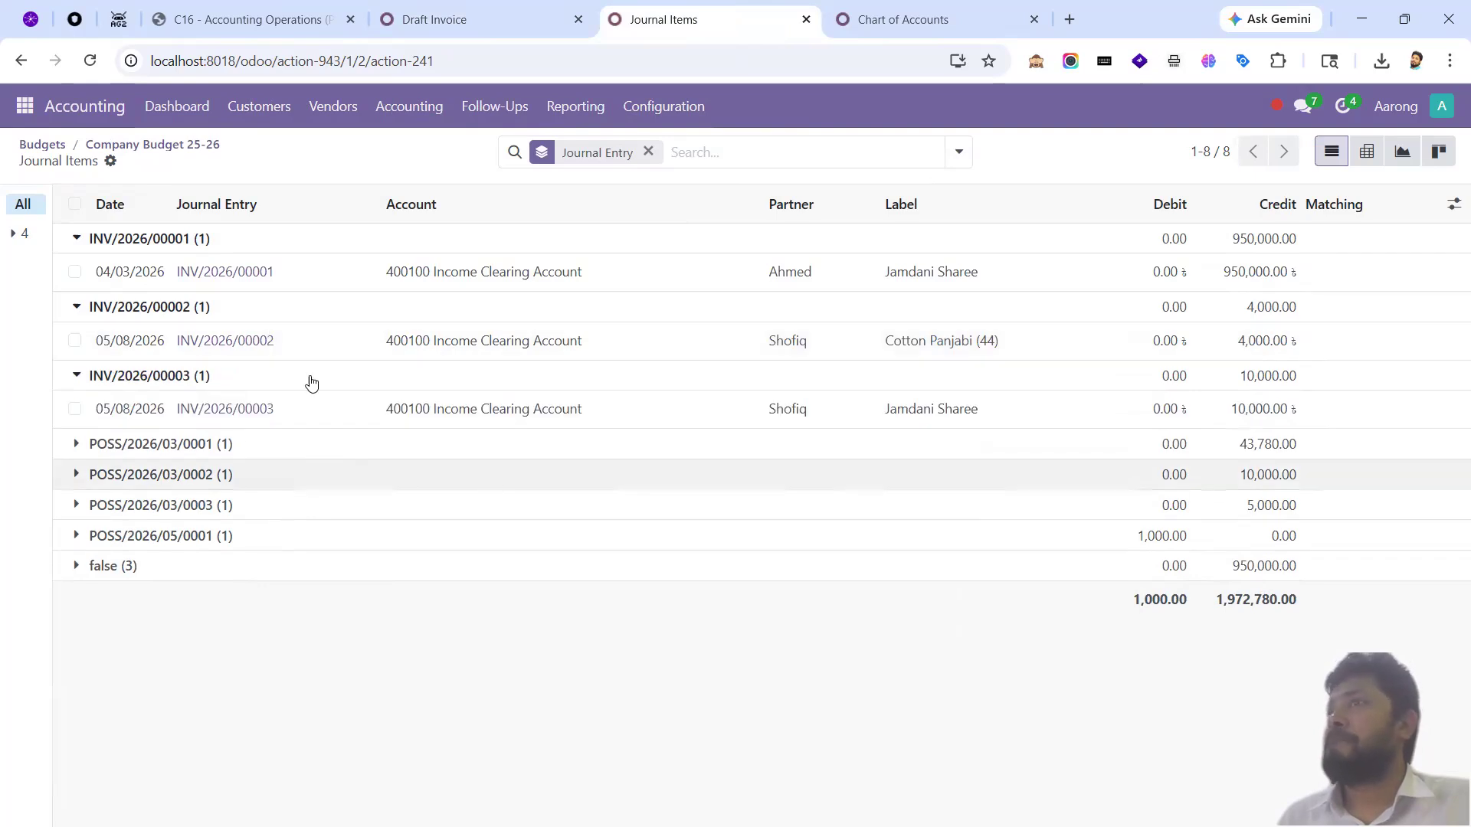
{"action": "left_click", "coordinate": [260, 448]}
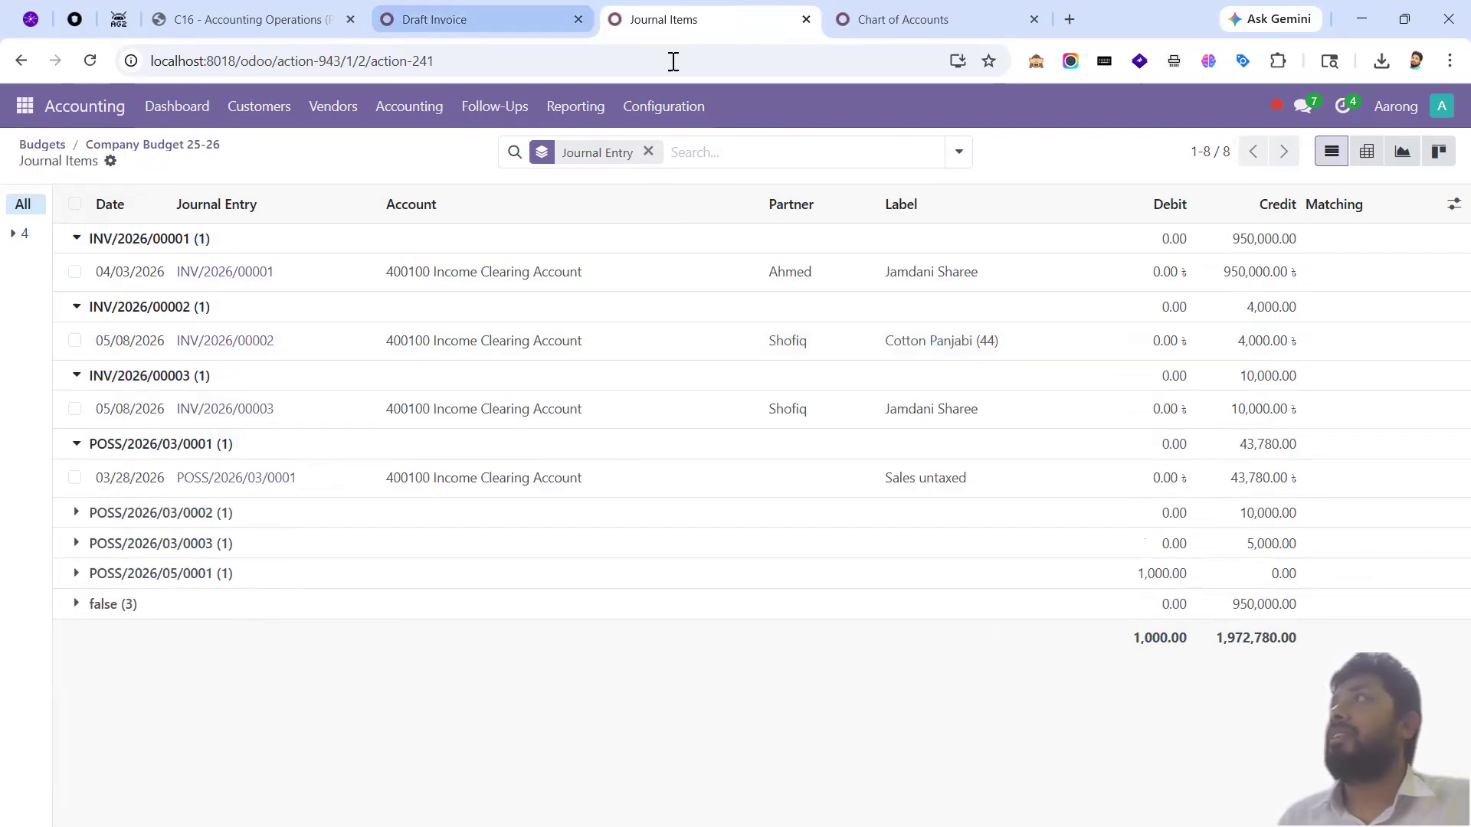
{"action": "left_click", "coordinate": [433, 19]}
{"action": "key", "text": "ctrl+Tab"}
{"action": "left_click", "coordinate": [166, 147]}
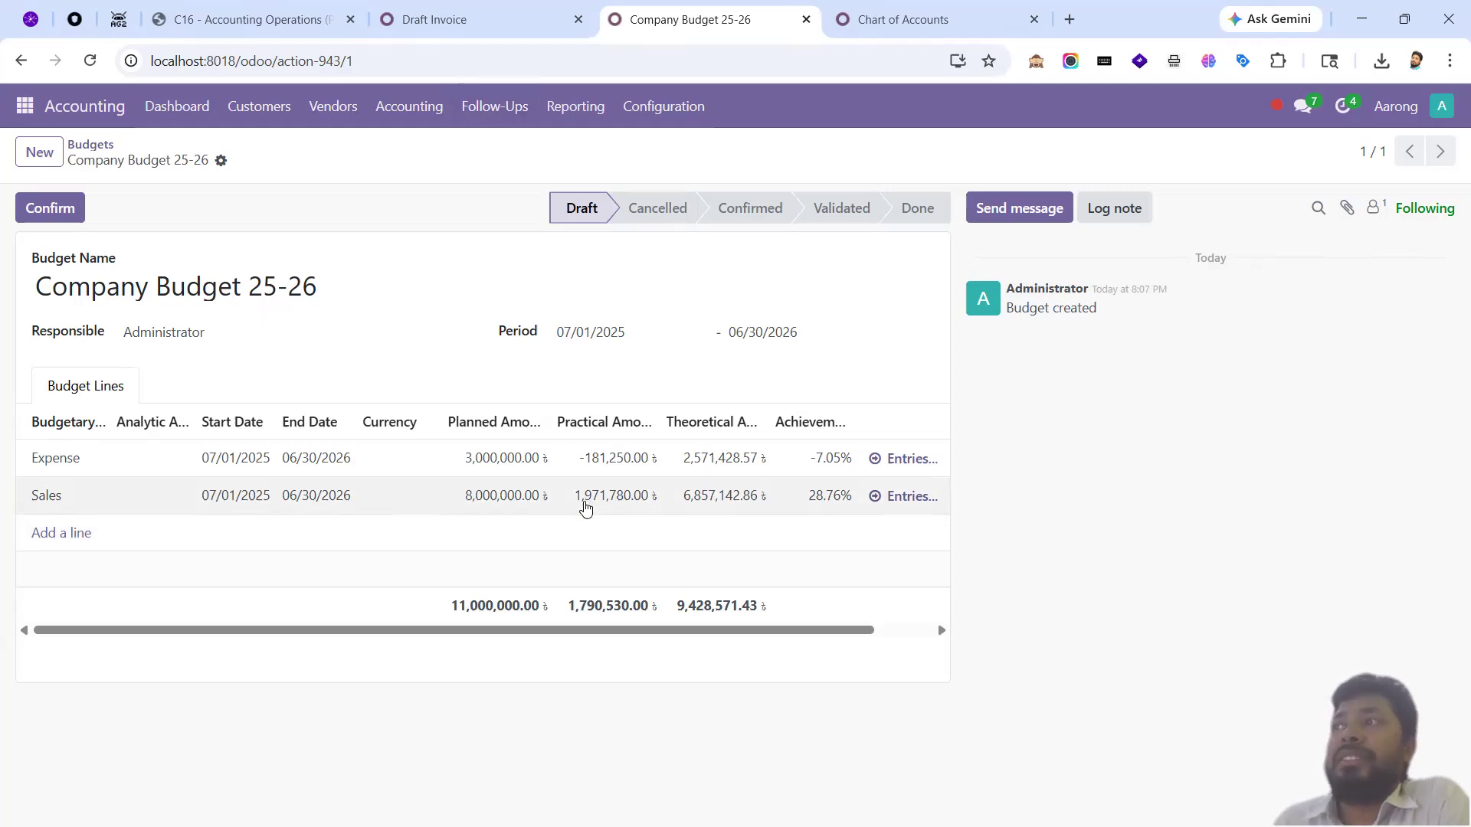
- Confirm the draft customer invoice for S00015 and refresh Company Budget 25-26
{"action": "key", "text": "ctrl+shift+Tab"}
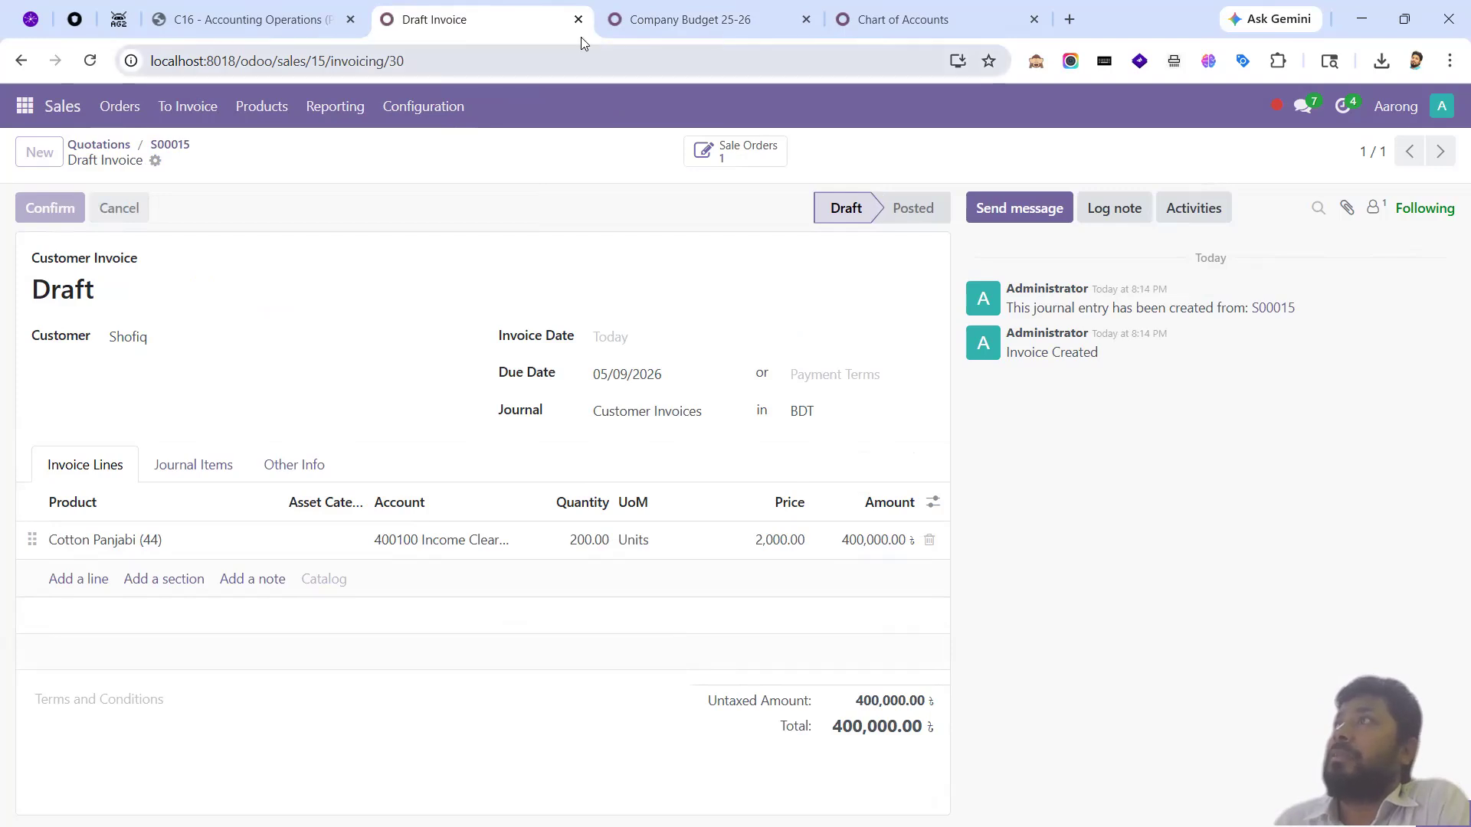
{"action": "left_click", "coordinate": [677, 21]}
{"action": "left_click", "coordinate": [502, 31]}
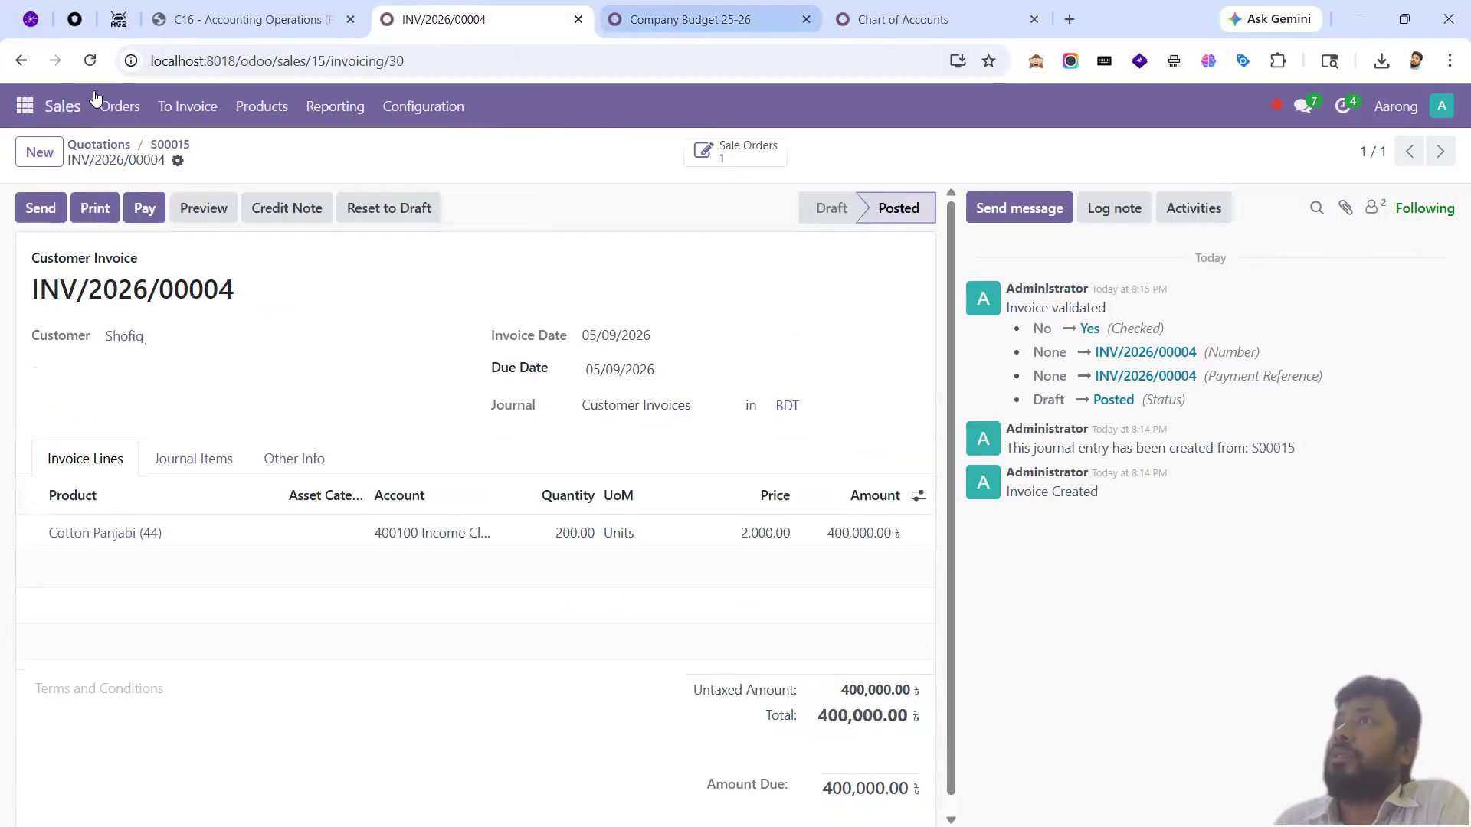
{"action": "left_click", "coordinate": [90, 61]}
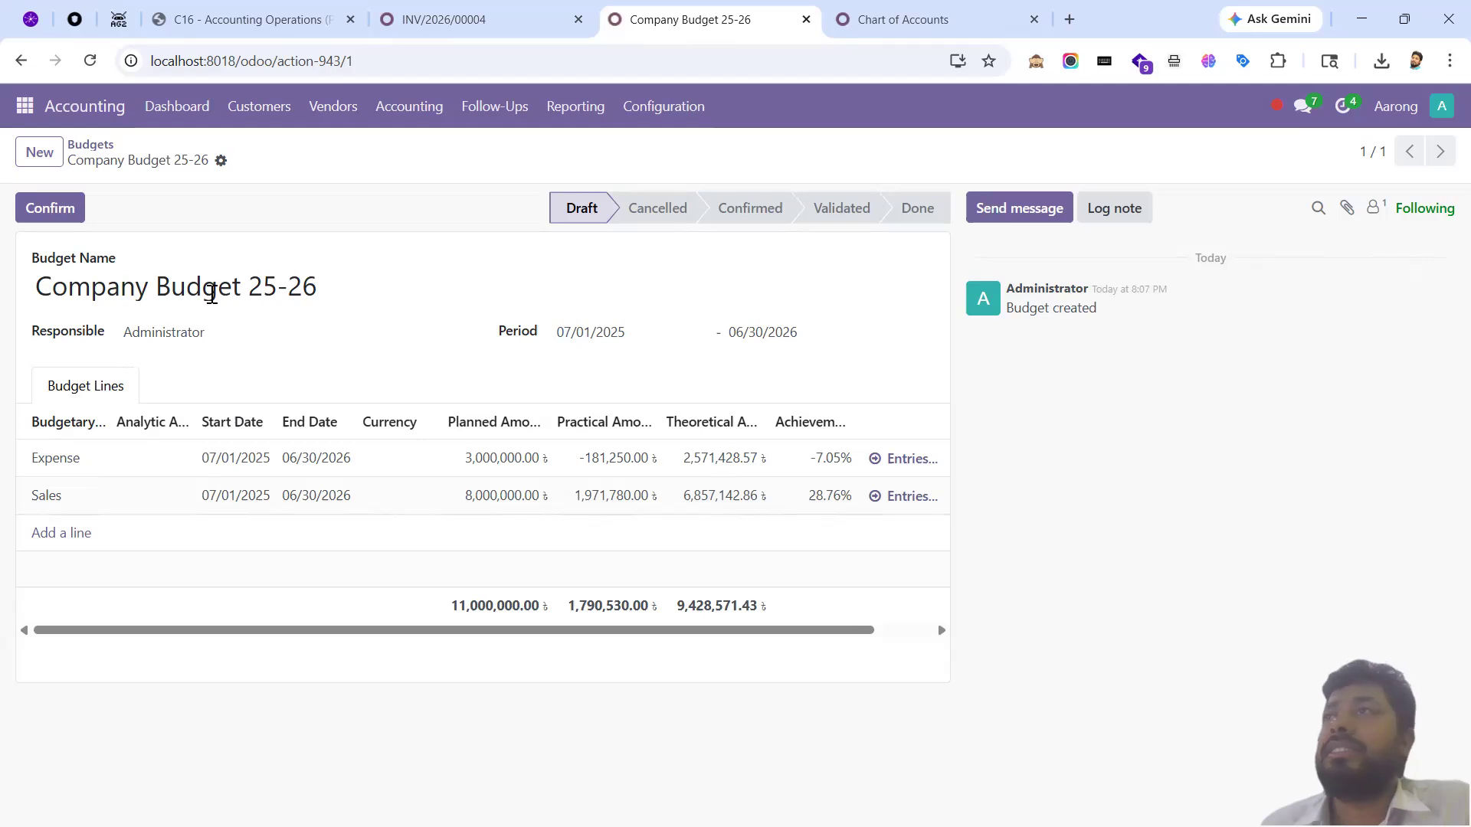
{"action": "left_click", "coordinate": [57, 207]}
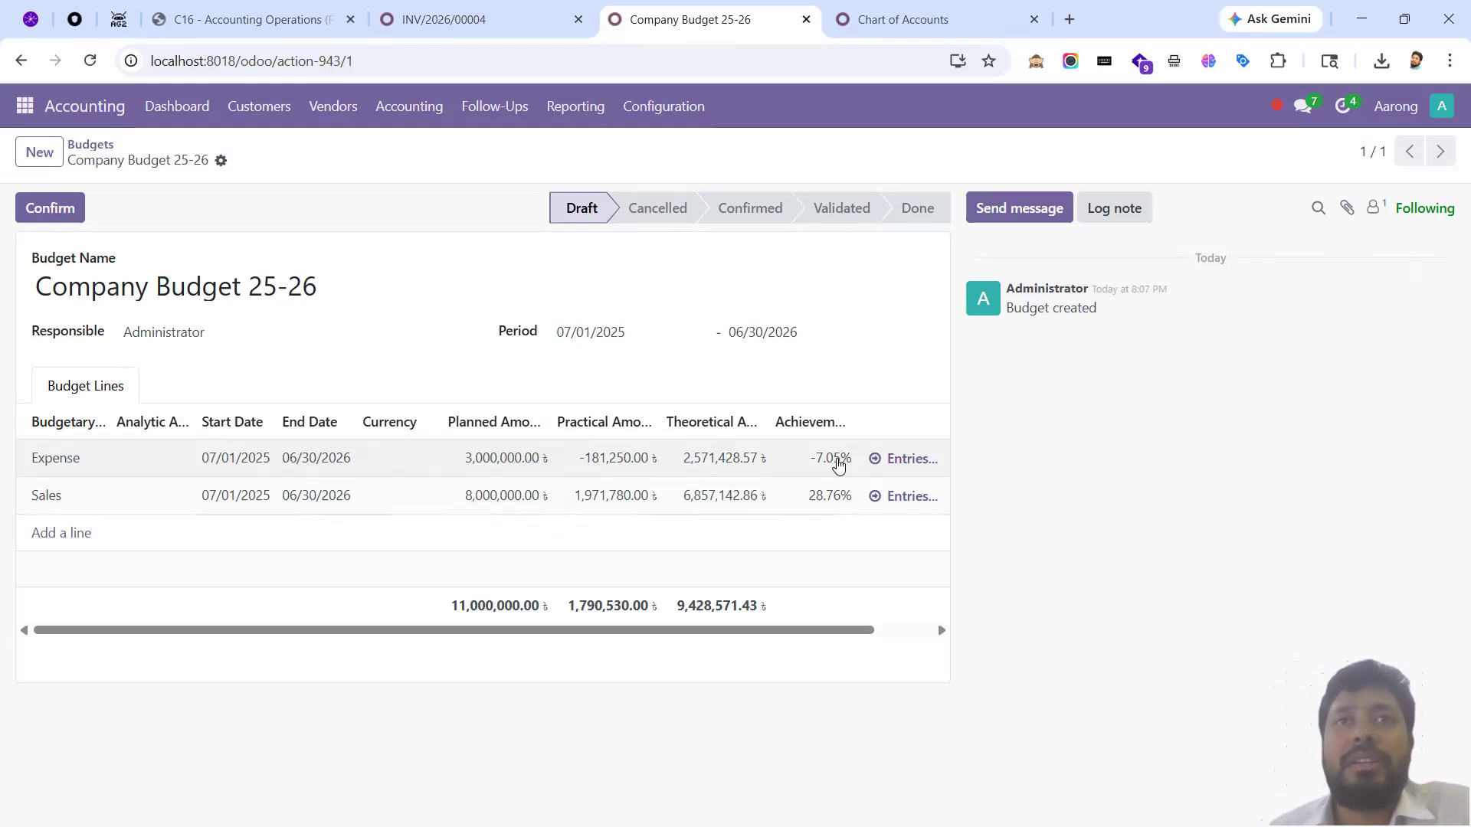
- Inspect the journal items behind the Expense budget line, including BILL/2026/03/0001, and return to the budget
{"action": "left_click", "coordinate": [901, 458]}
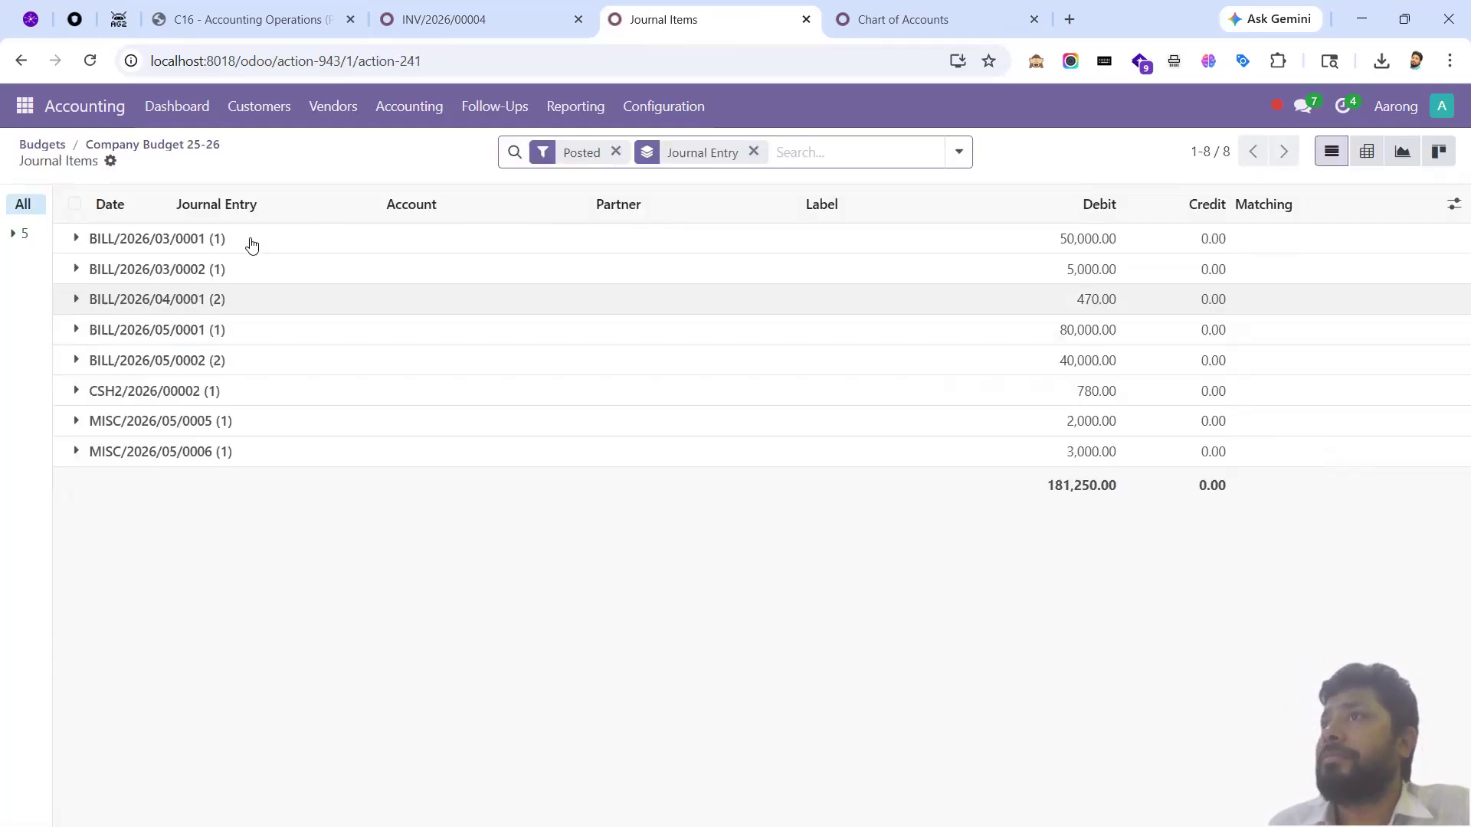
{"action": "left_click", "coordinate": [252, 244]}
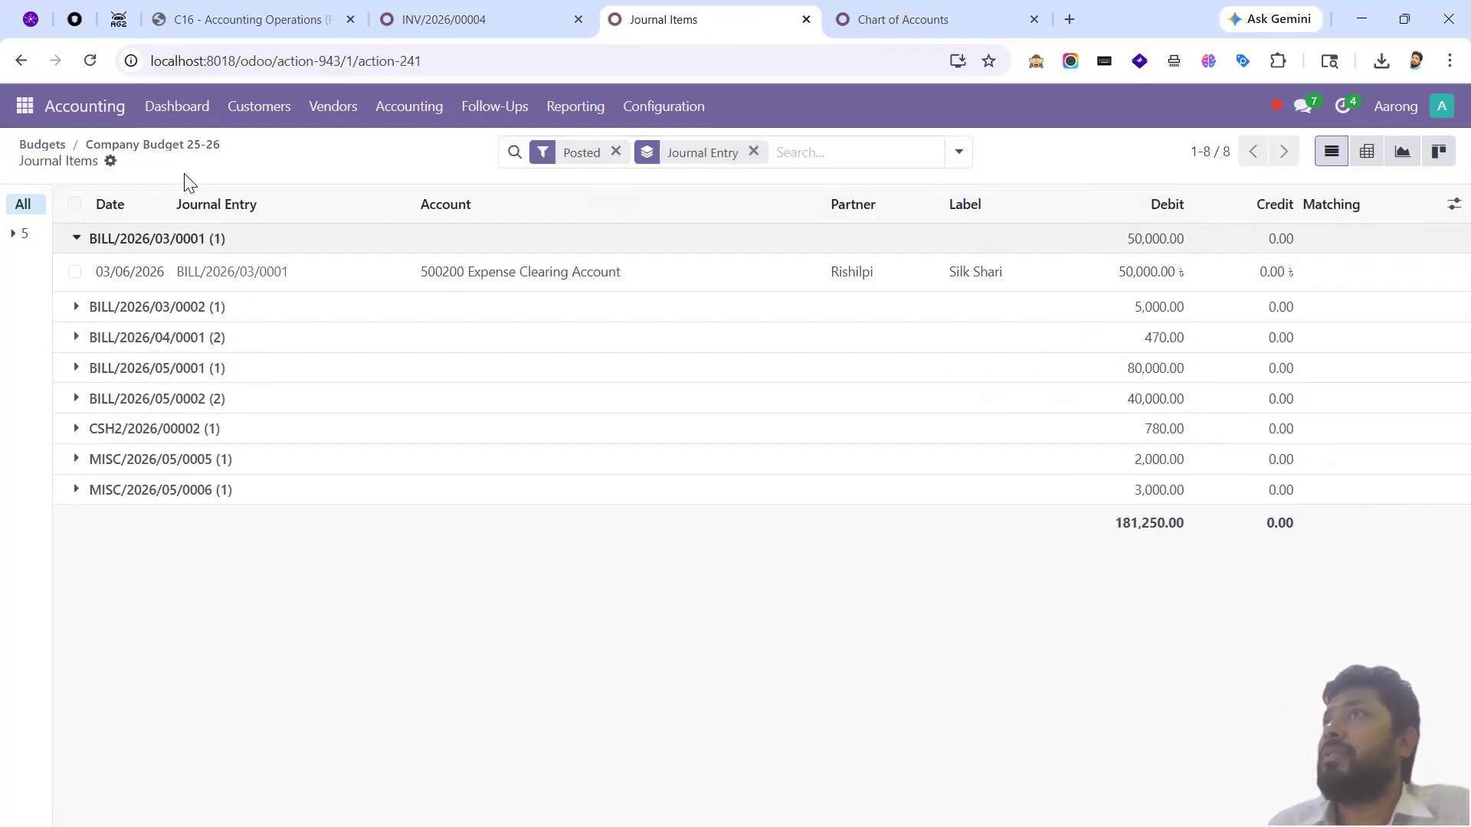
{"action": "left_click", "coordinate": [189, 144]}
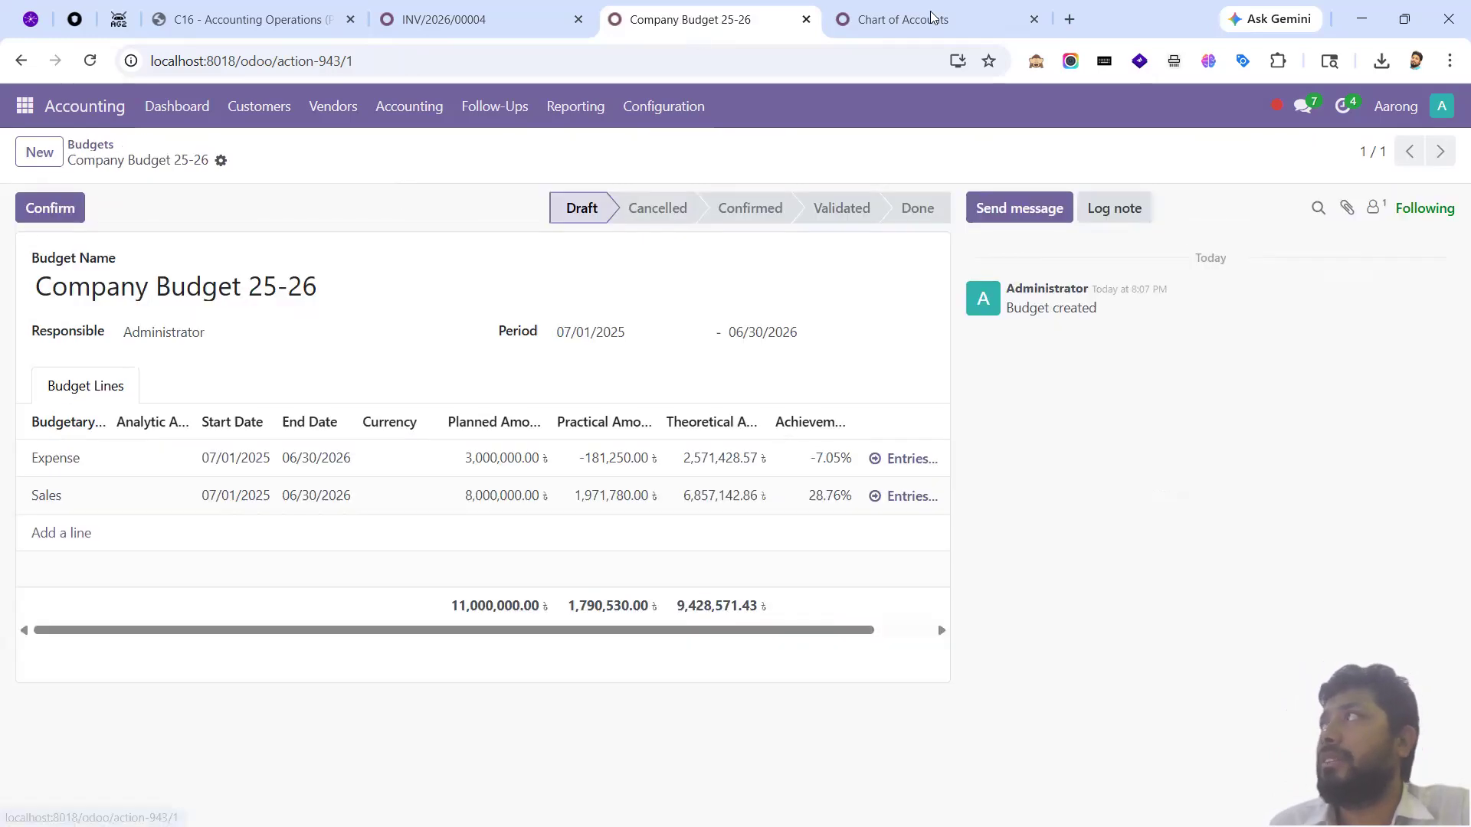
- Start a new journal entry in the Accounting app, leaving the budget open
{"action": "key", "text": "ctrl+shift+Tab"}
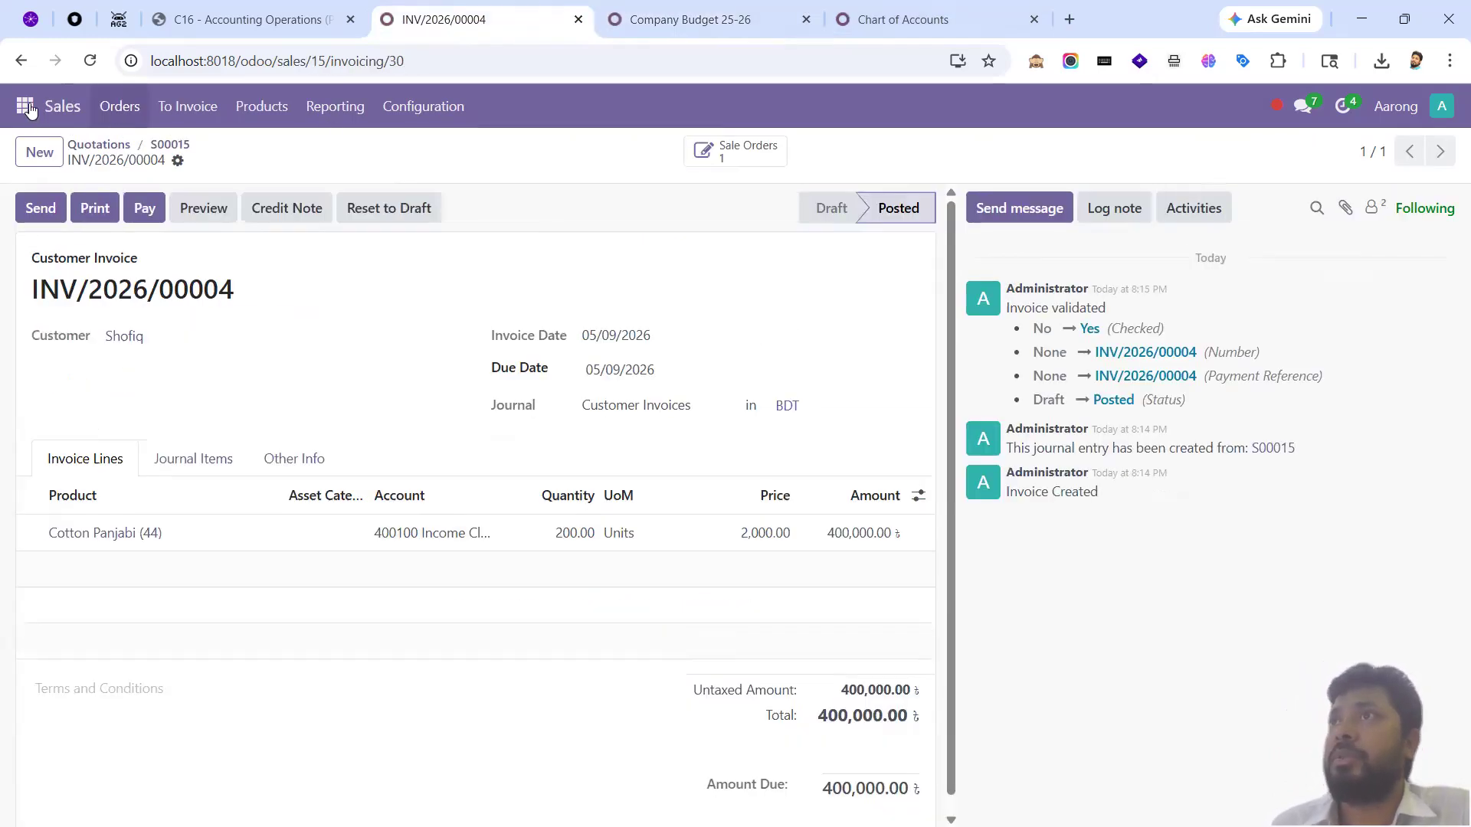
{"action": "key", "text": "alt+h"}
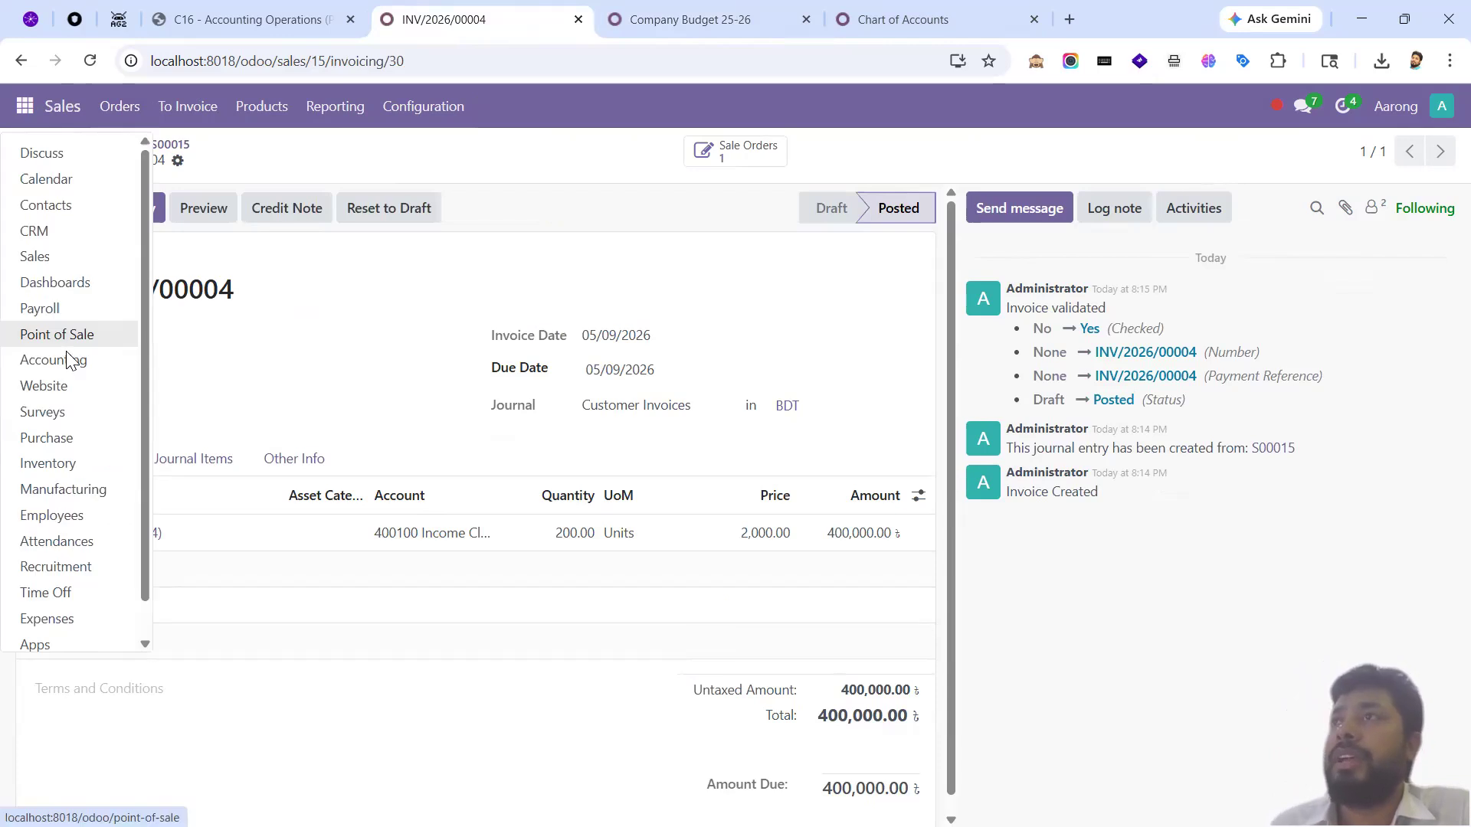
{"action": "left_click", "coordinate": [66, 354]}
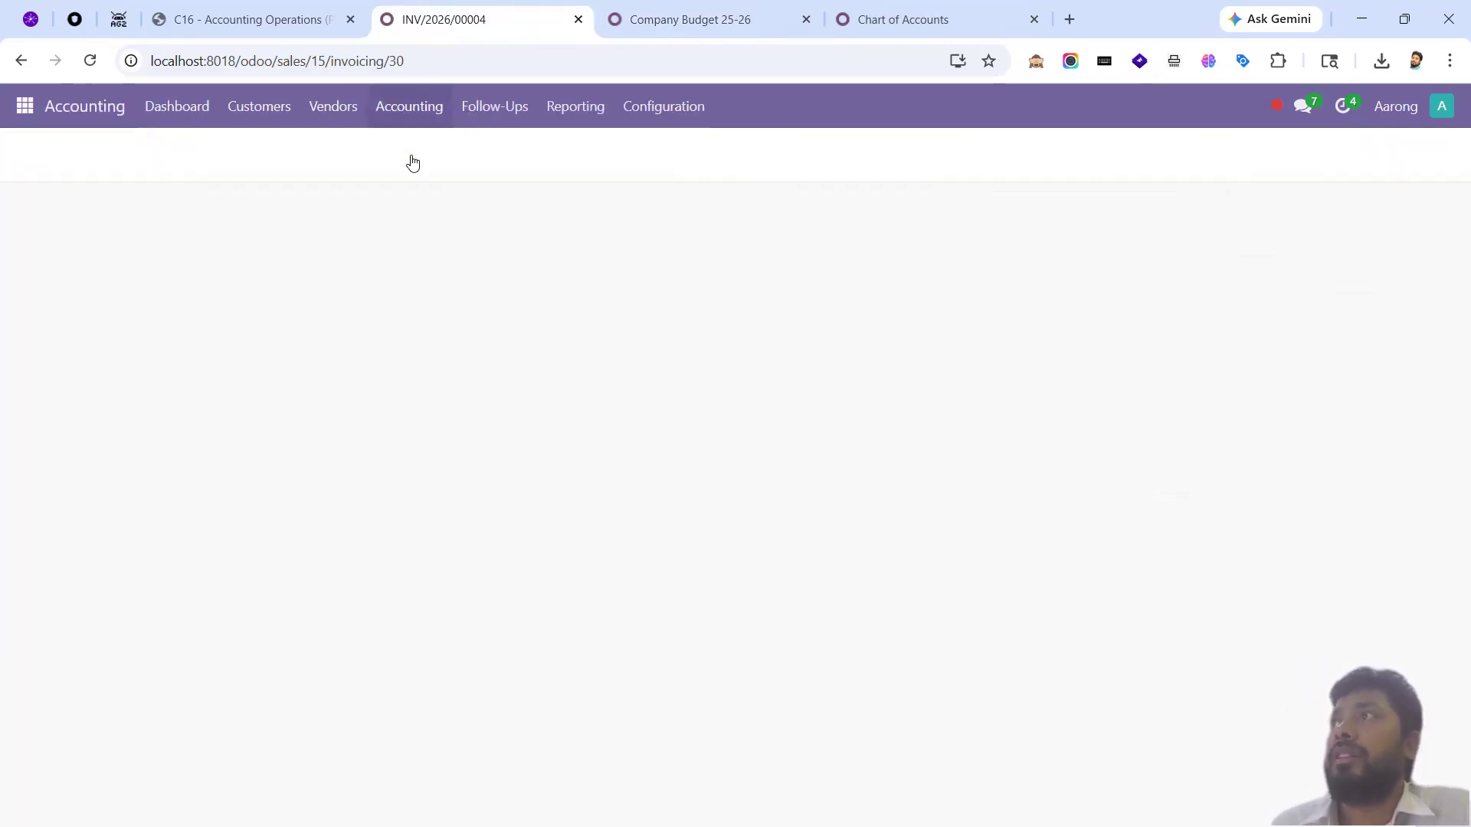
{"action": "left_click", "coordinate": [409, 107]}
{"action": "left_click", "coordinate": [413, 157]}
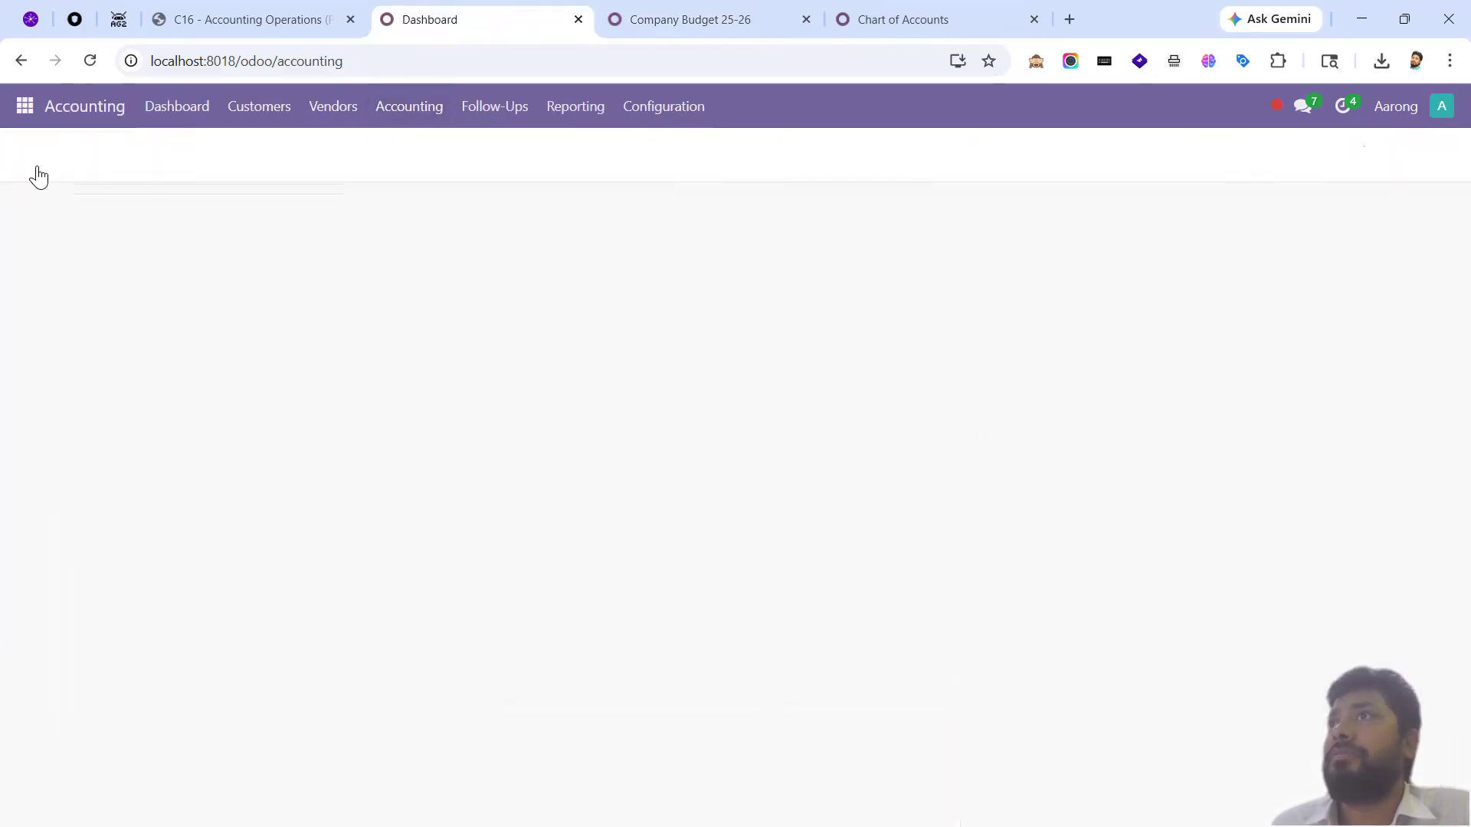
{"action": "key", "text": "alt+c"}
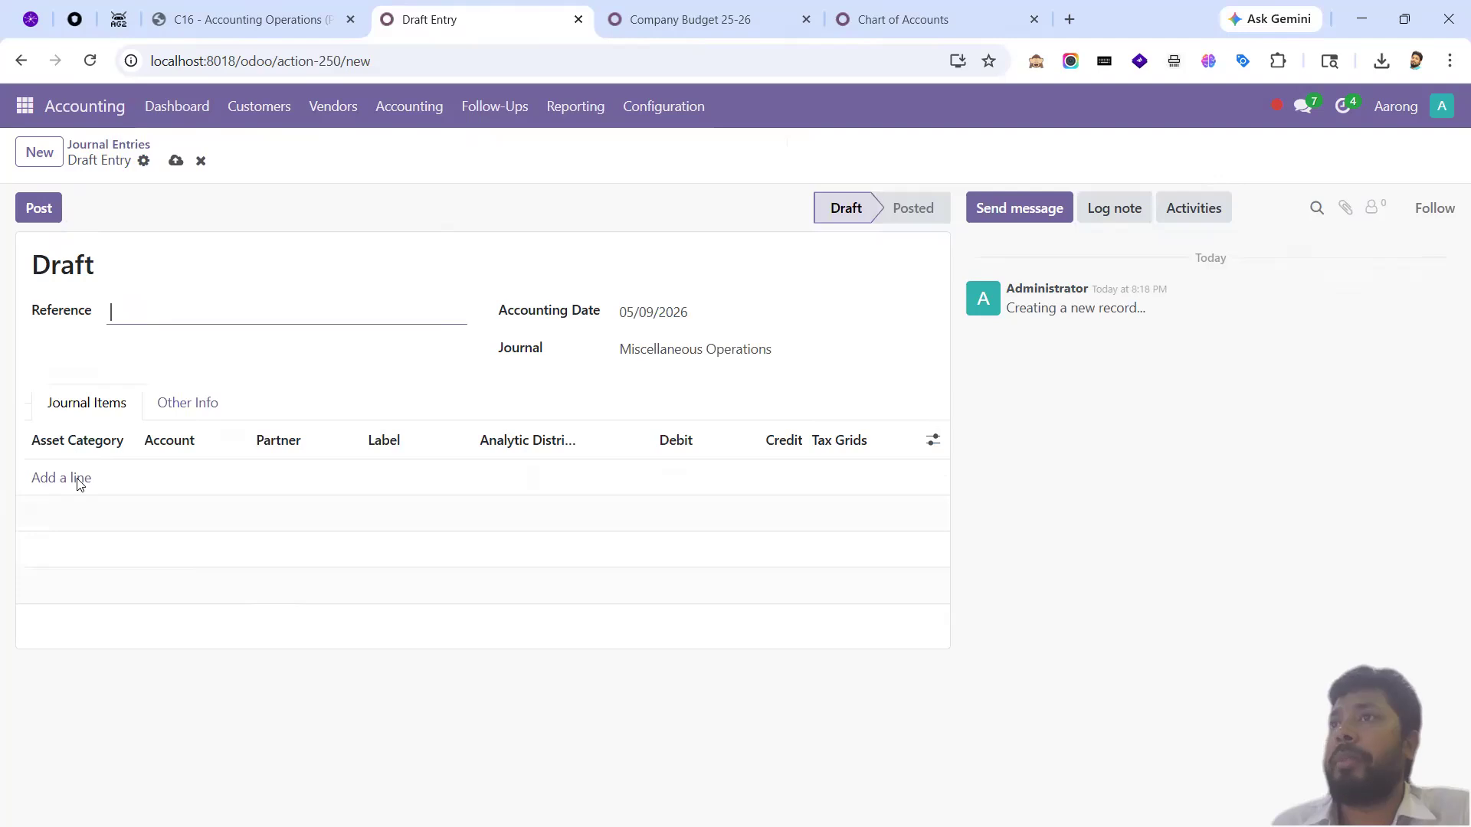
- Add a journal item line to the draft entry with the account 500401 Office Rent
{"action": "left_click", "coordinate": [172, 471]}
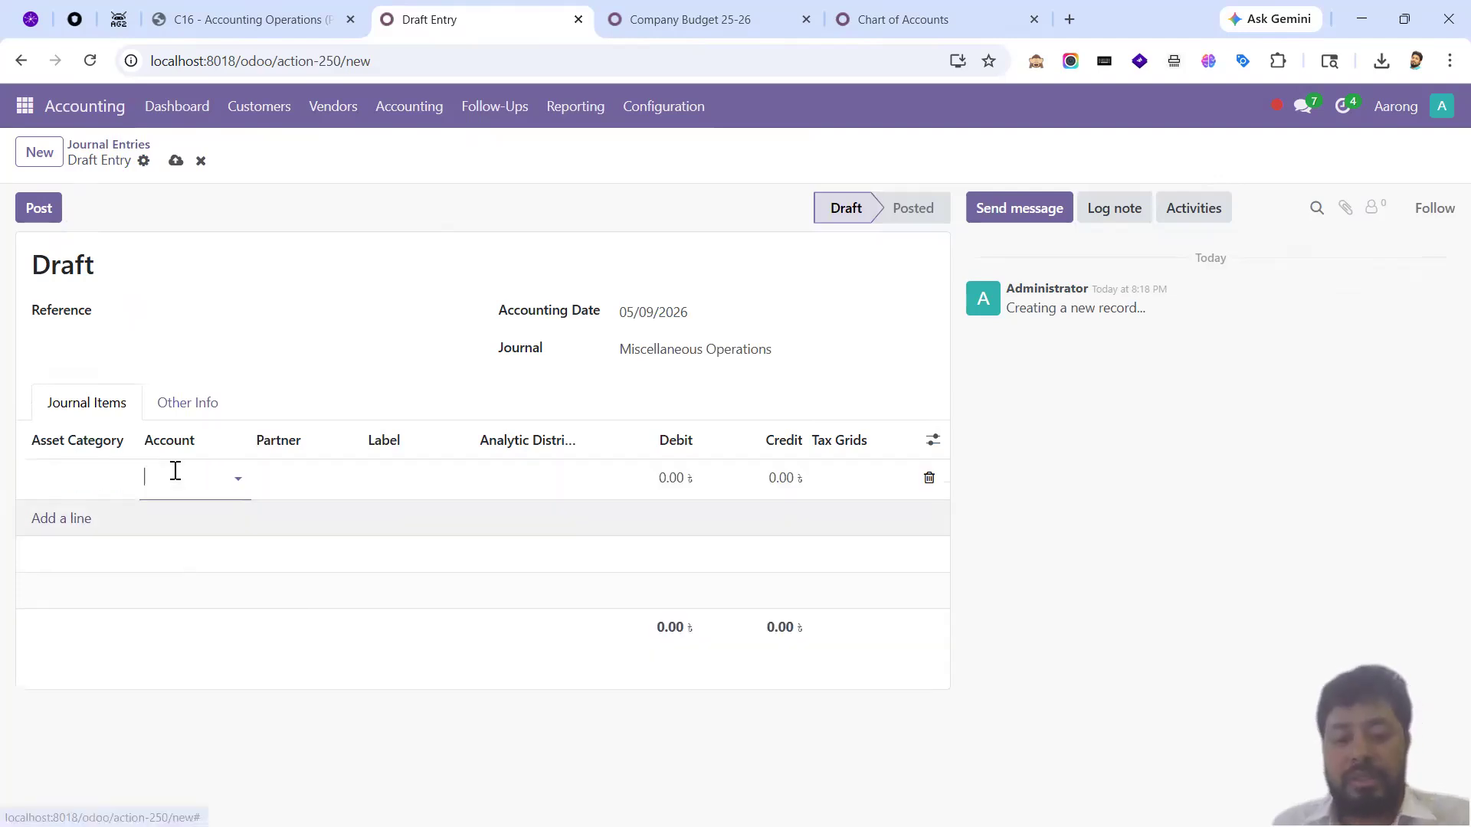
{"action": "type", "text": "off"}
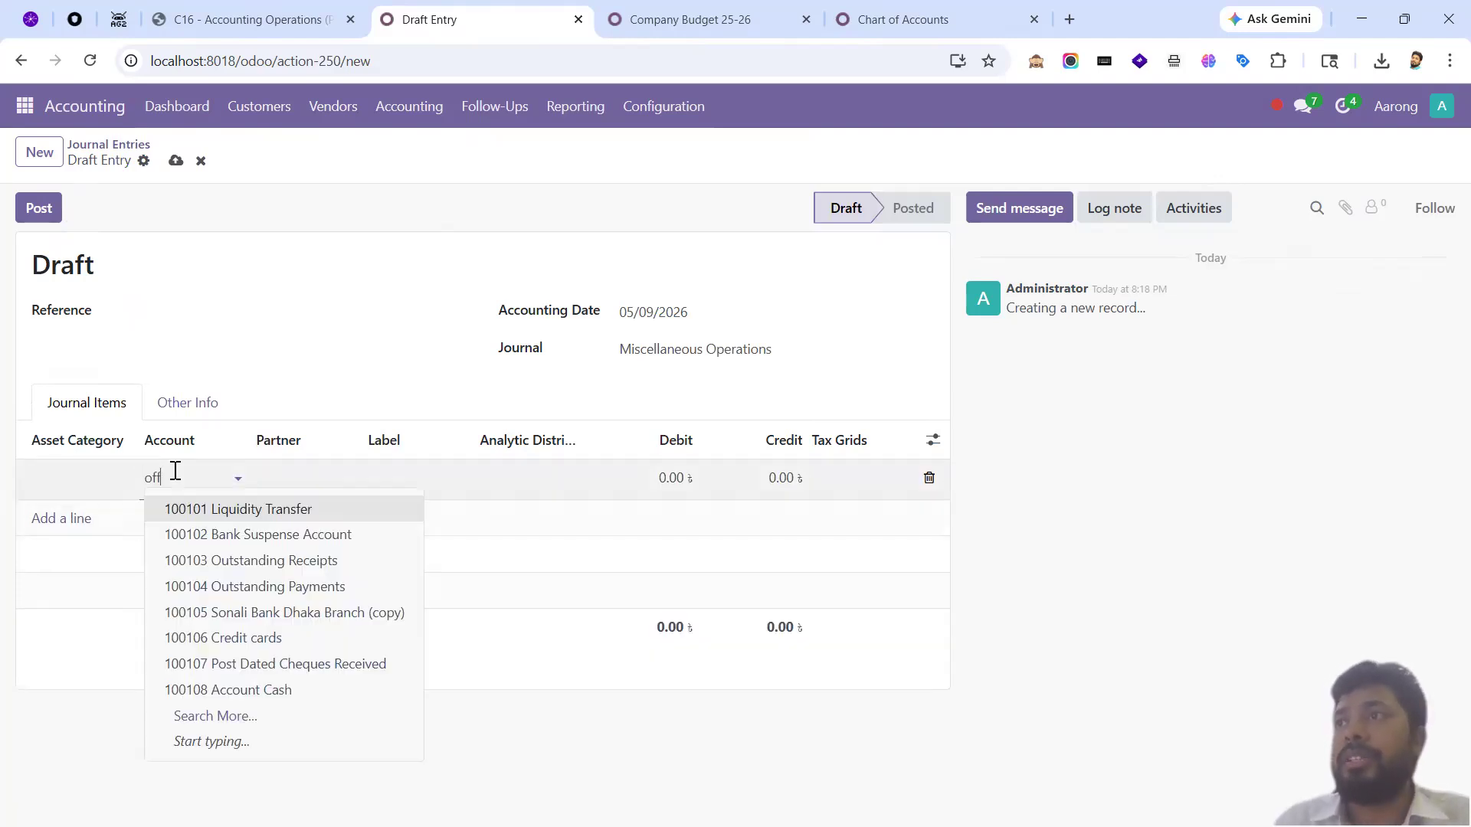
{"action": "type", "text": "i"}
{"action": "key", "text": "Up"}
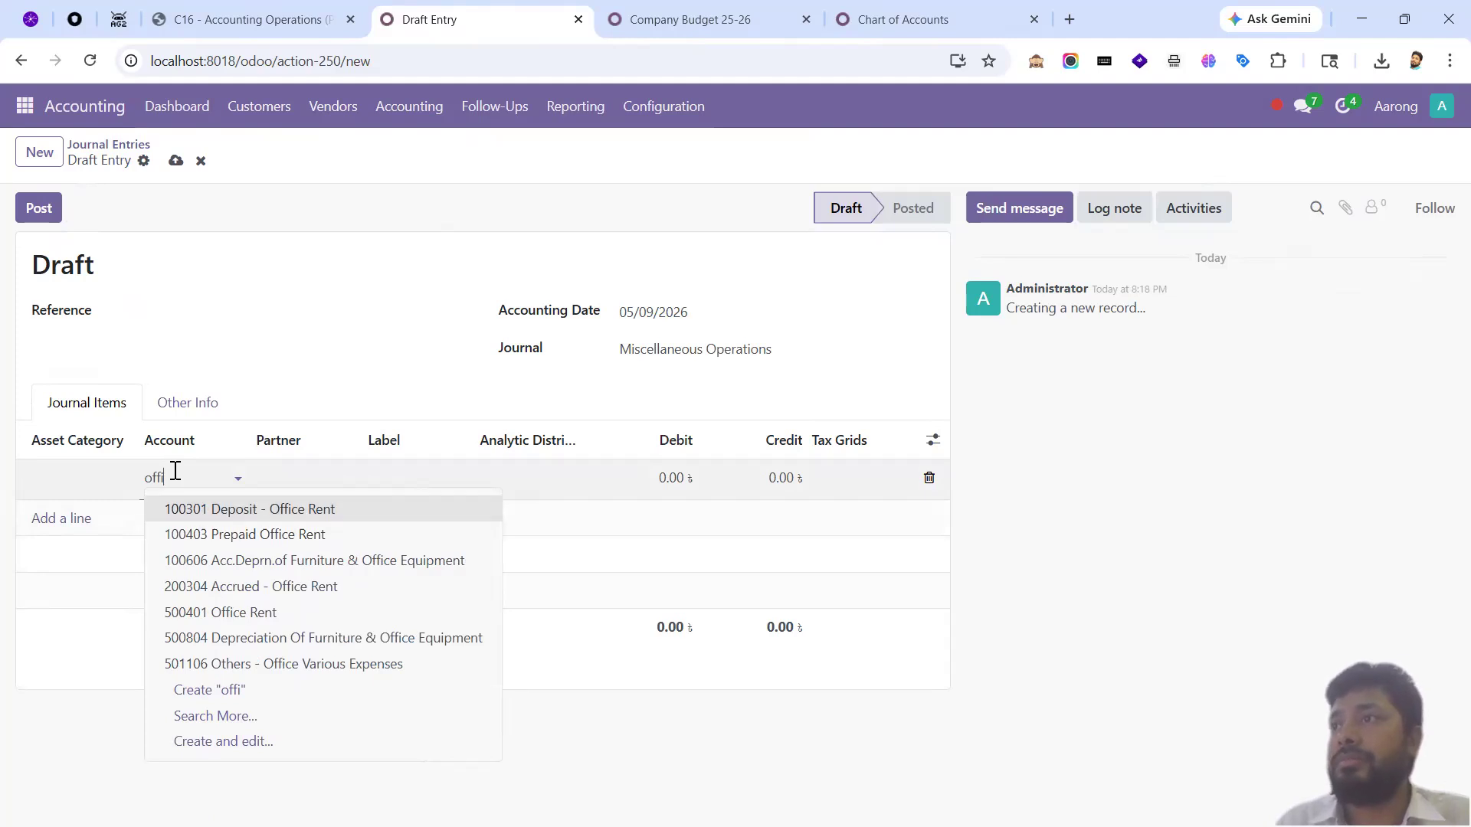
{"action": "key", "text": "Down"}
{"action": "key", "text": "Down"}
{"action": "key", "text": "Down"}
{"action": "key", "text": "Down"}
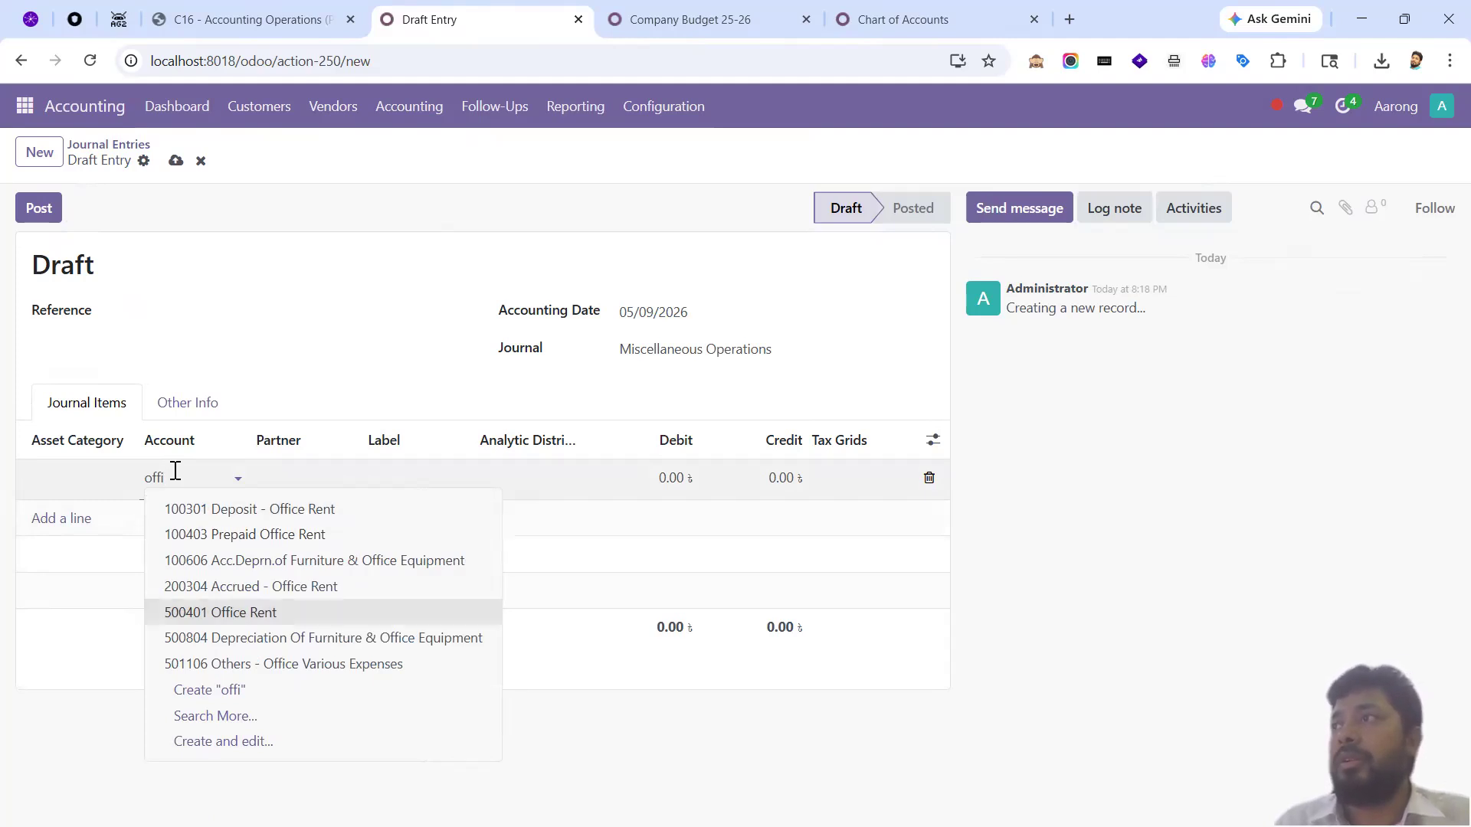
{"action": "key", "text": "Tab"}
{"action": "key", "text": "Tab"}
{"action": "key", "text": "Tab"}
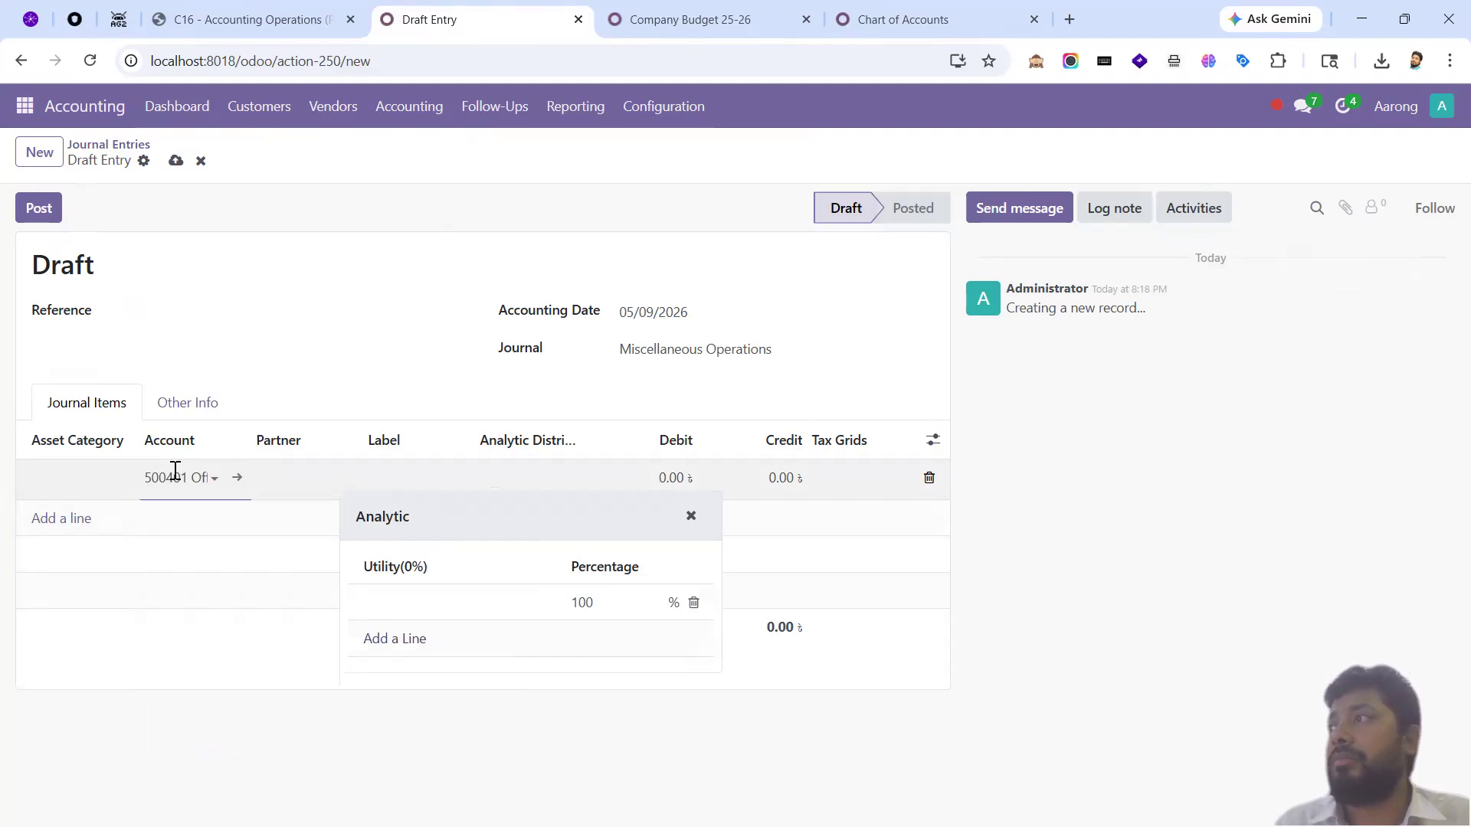
- Set the debit of the Office Rent line to 200000
{"action": "left_click", "coordinate": [652, 484]}
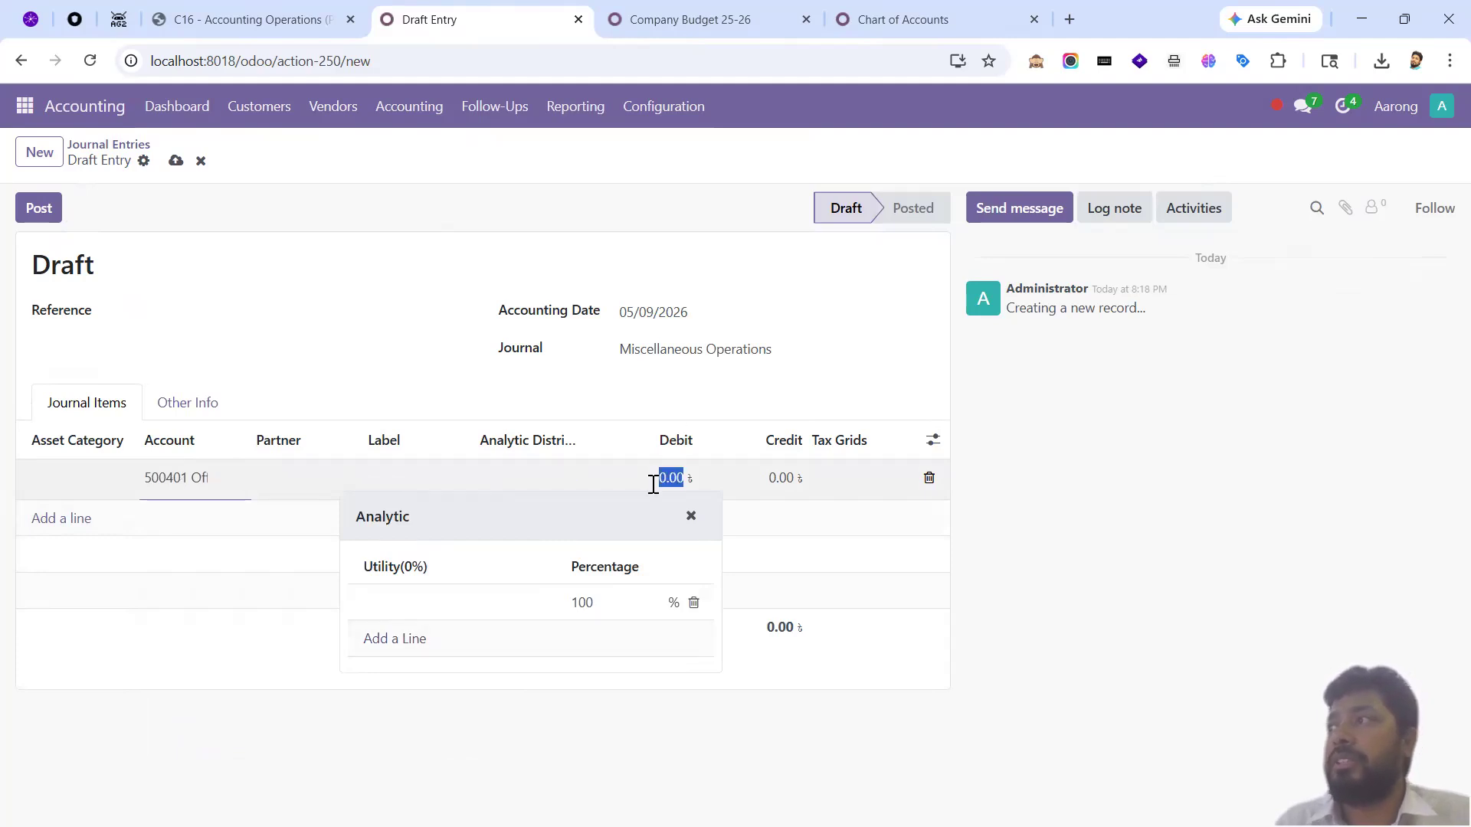
{"action": "type", "text": "2---"}
{"action": "key", "text": "BackSpace"}
{"action": "key", "text": "BackSpace"}
{"action": "key", "text": "BackSpace"}
{"action": "type", "text": "00000"}
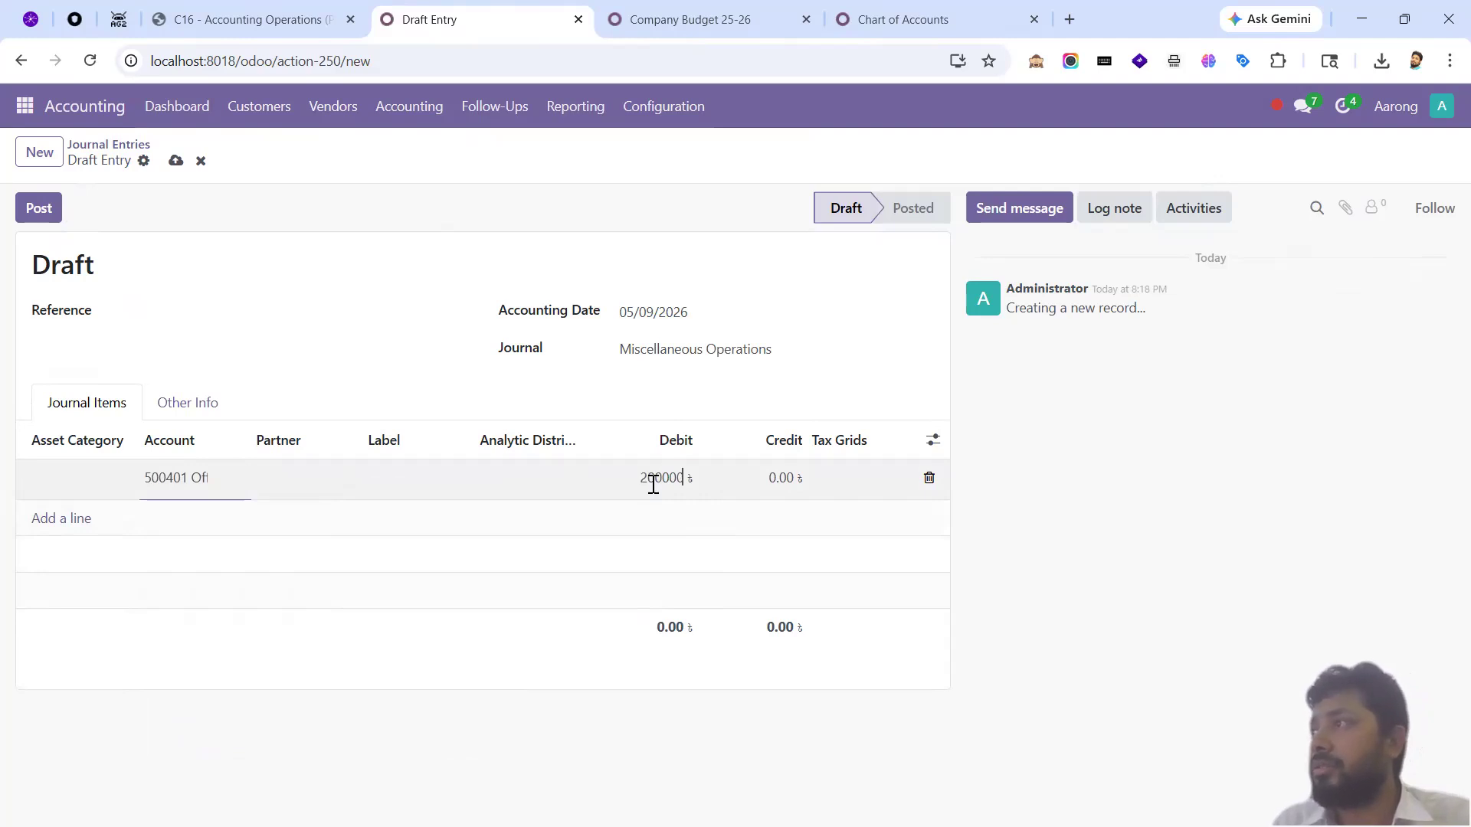
- Add a second journal item line with the account 100108 Account Cash to balance the Office Rent debit
{"action": "key", "text": "Tab"}
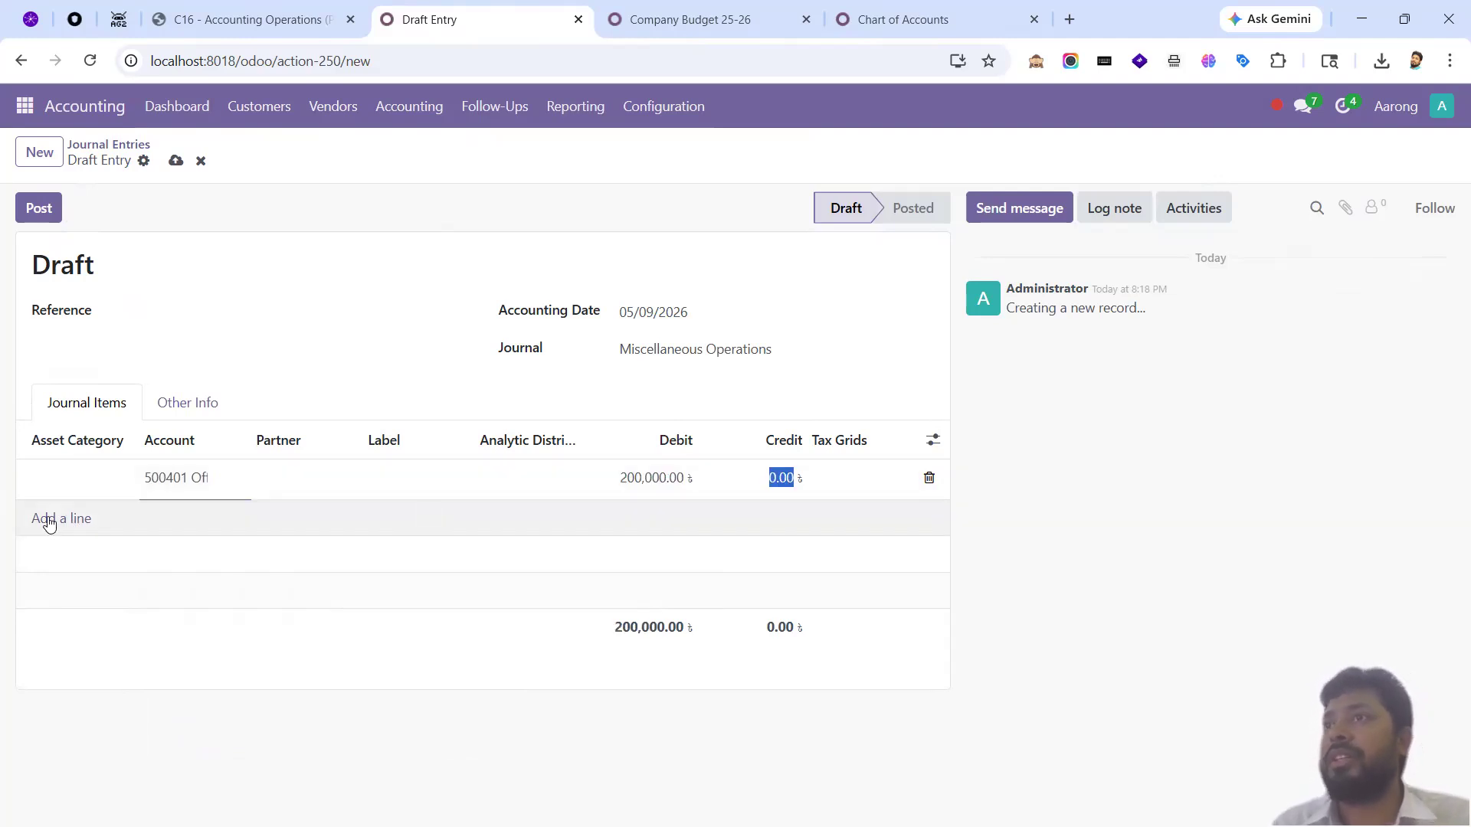
{"action": "left_click", "coordinate": [48, 519]}
{"action": "type", "text": "cash"}
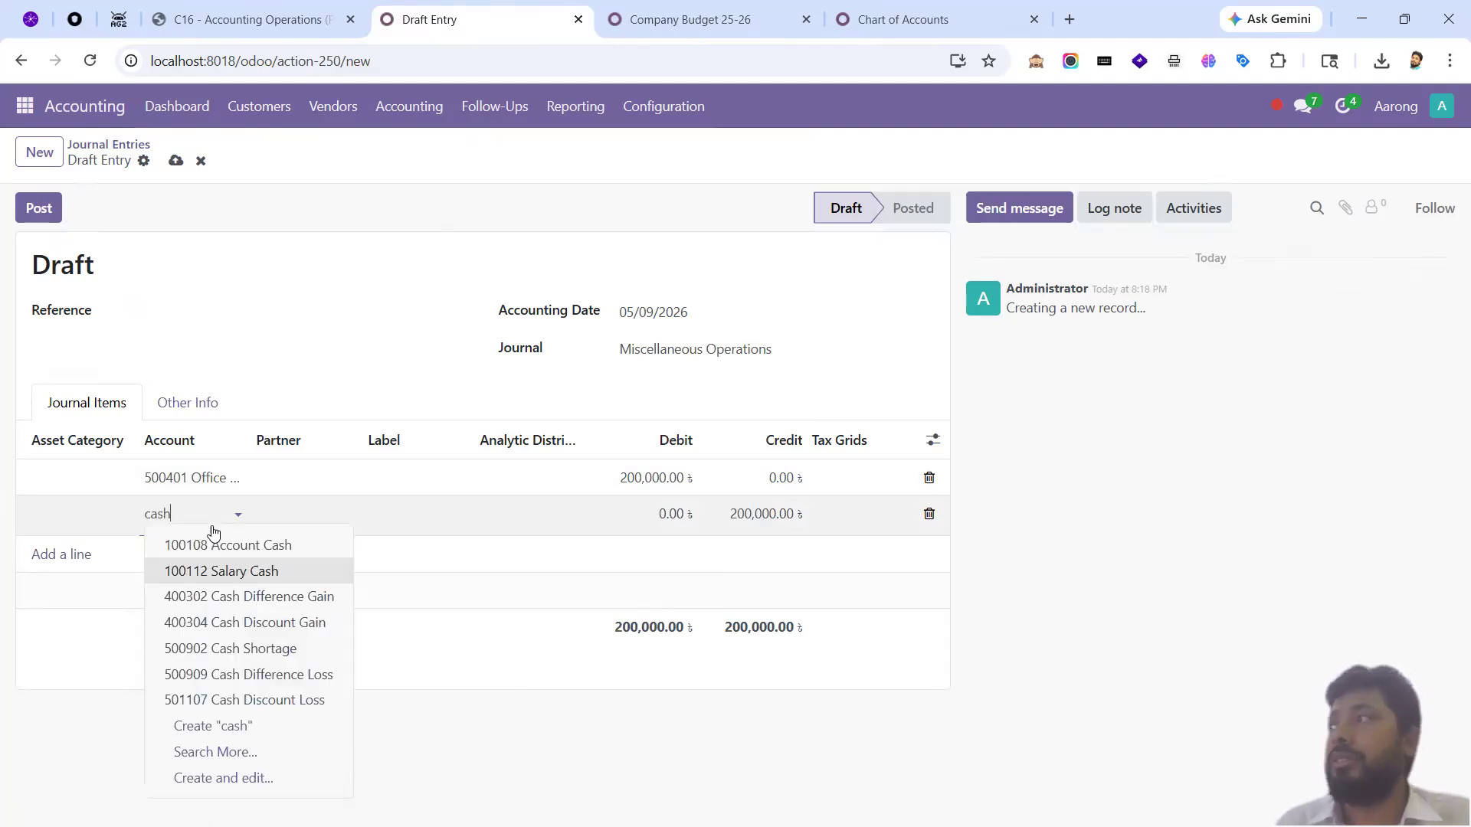
{"action": "left_click", "coordinate": [214, 534]}
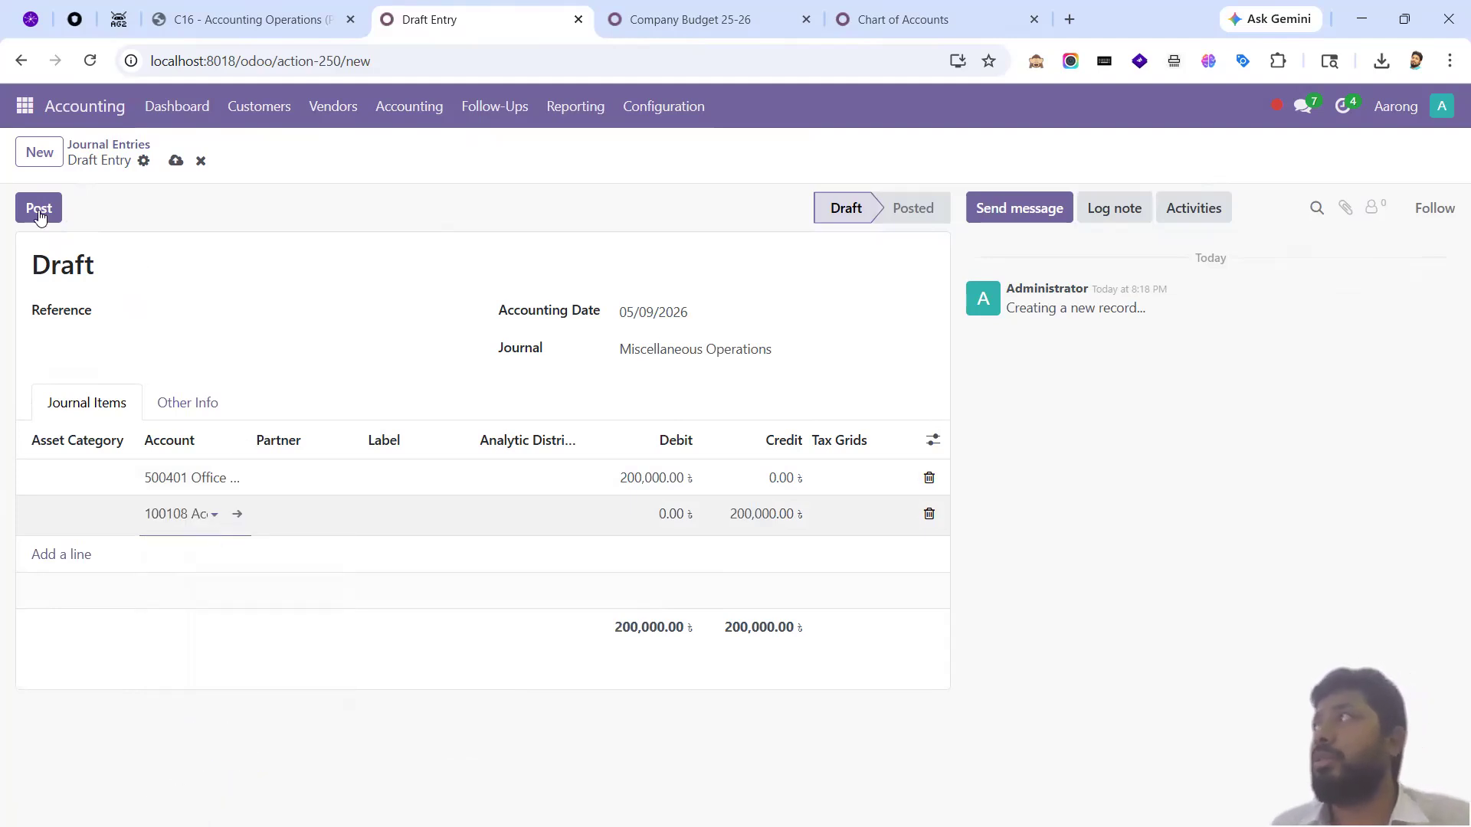
- View the Company Budget 25-26 lines before posting, and post the office rent journal entry
{"action": "left_click", "coordinate": [741, 15]}
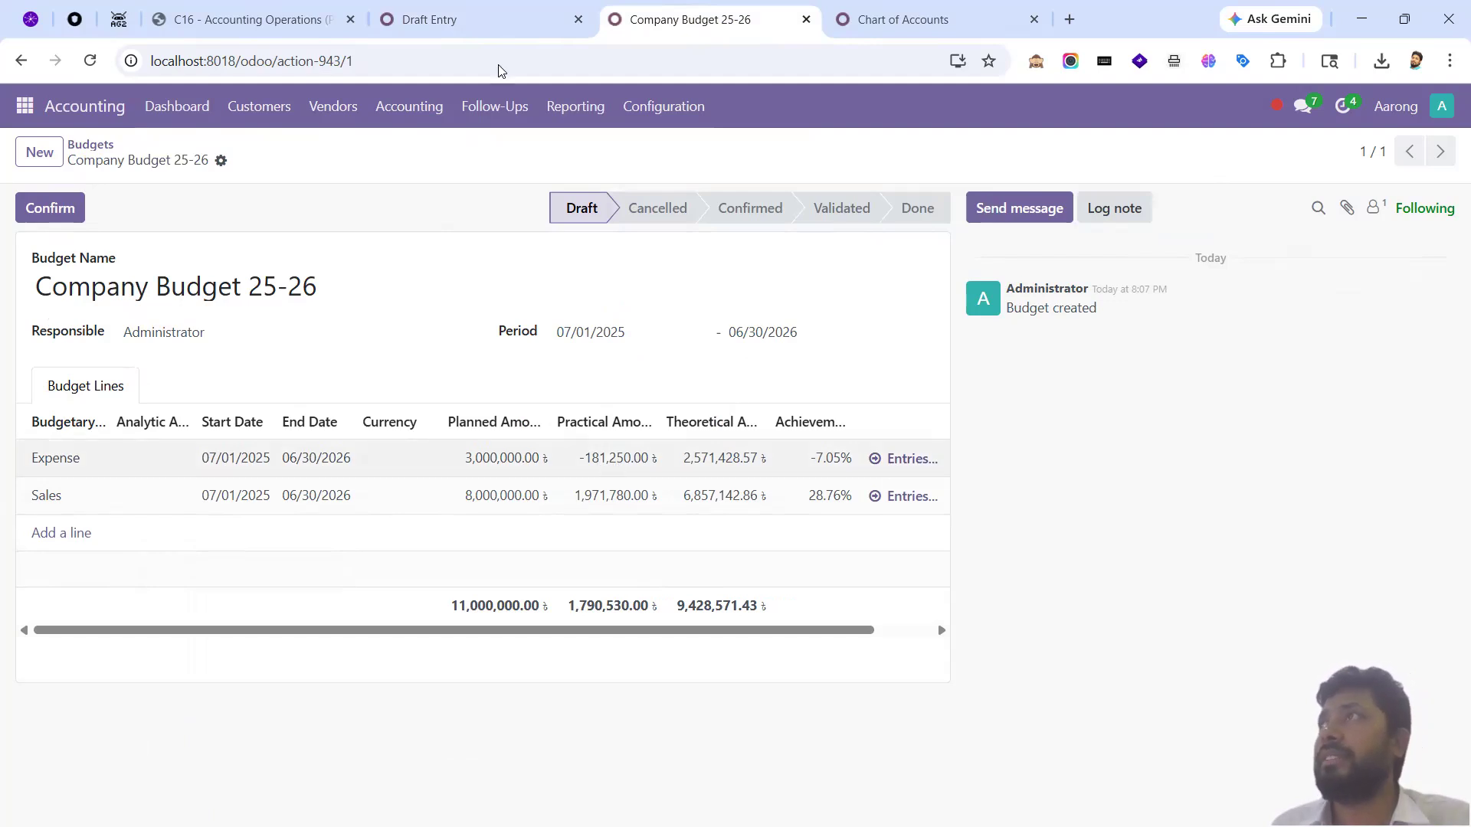
{"action": "left_click", "coordinate": [472, 29]}
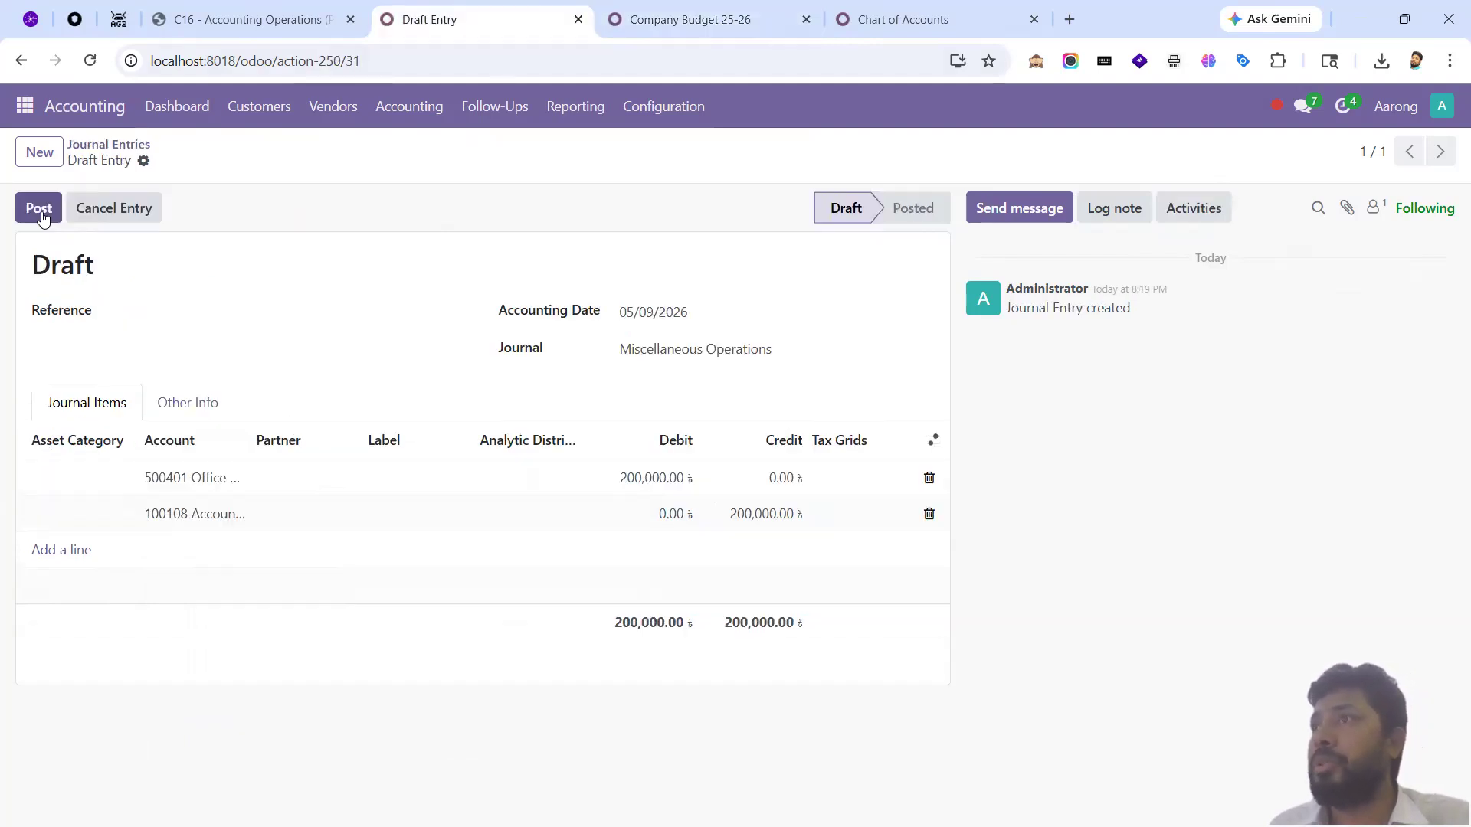
{"action": "left_click", "coordinate": [40, 212]}
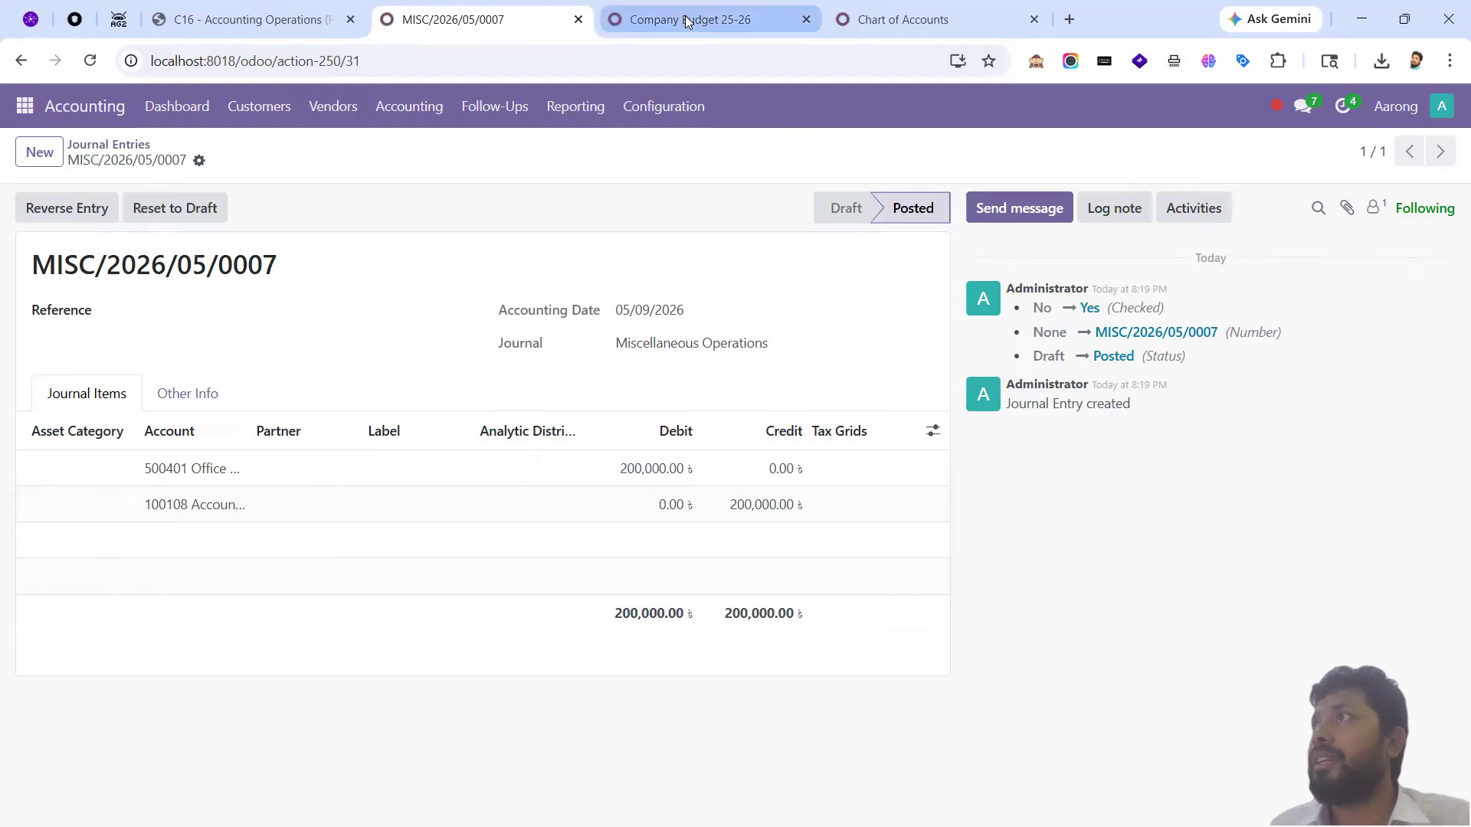
- Reload Company Budget 25-26 and compare the Expense line's practical amount with the posted office rent entry
{"action": "left_click", "coordinate": [687, 21]}
{"action": "left_click", "coordinate": [95, 71]}
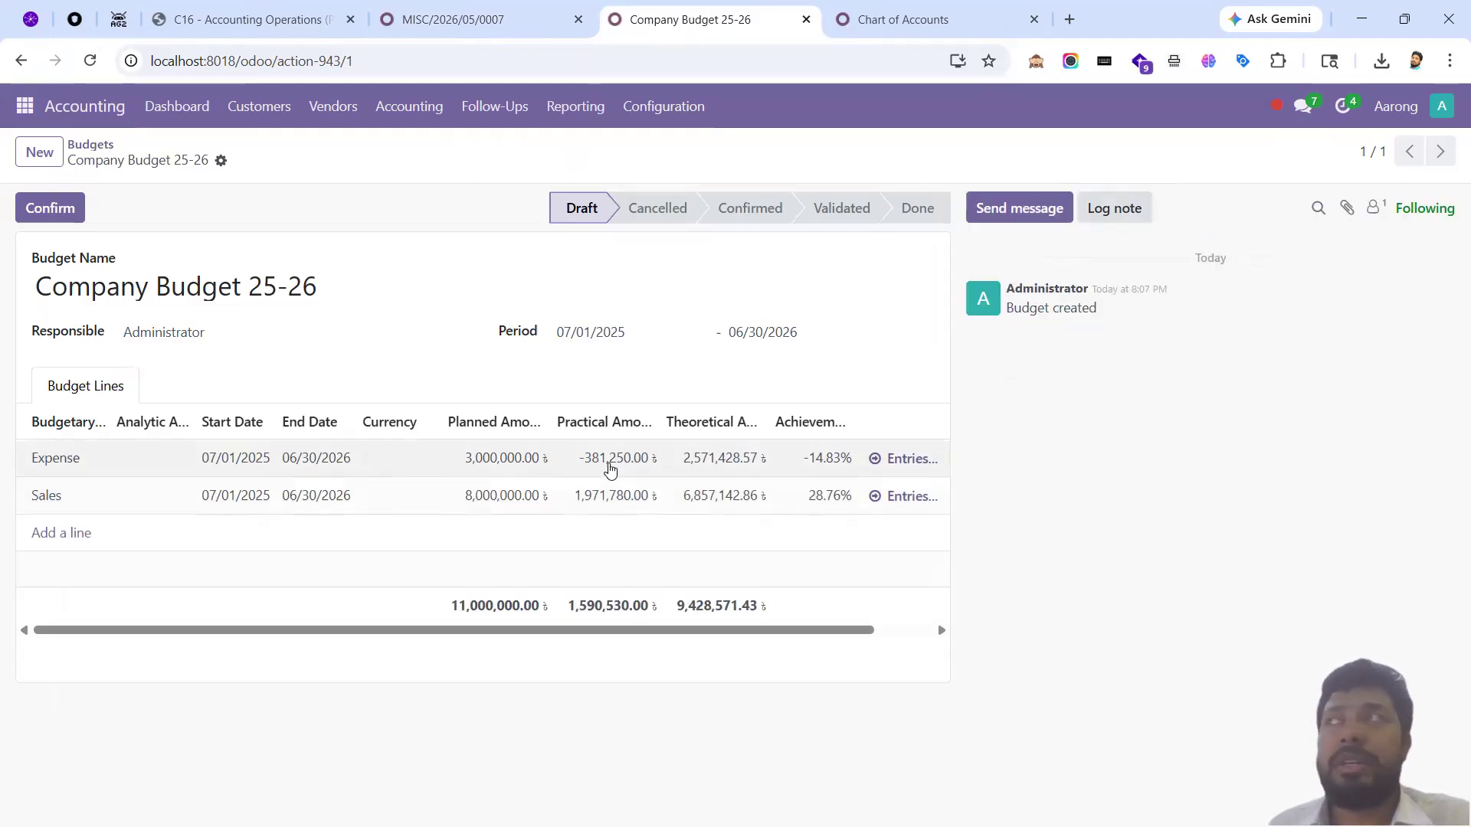
{"action": "left_click", "coordinate": [460, 19]}
{"action": "left_click", "coordinate": [717, 22]}
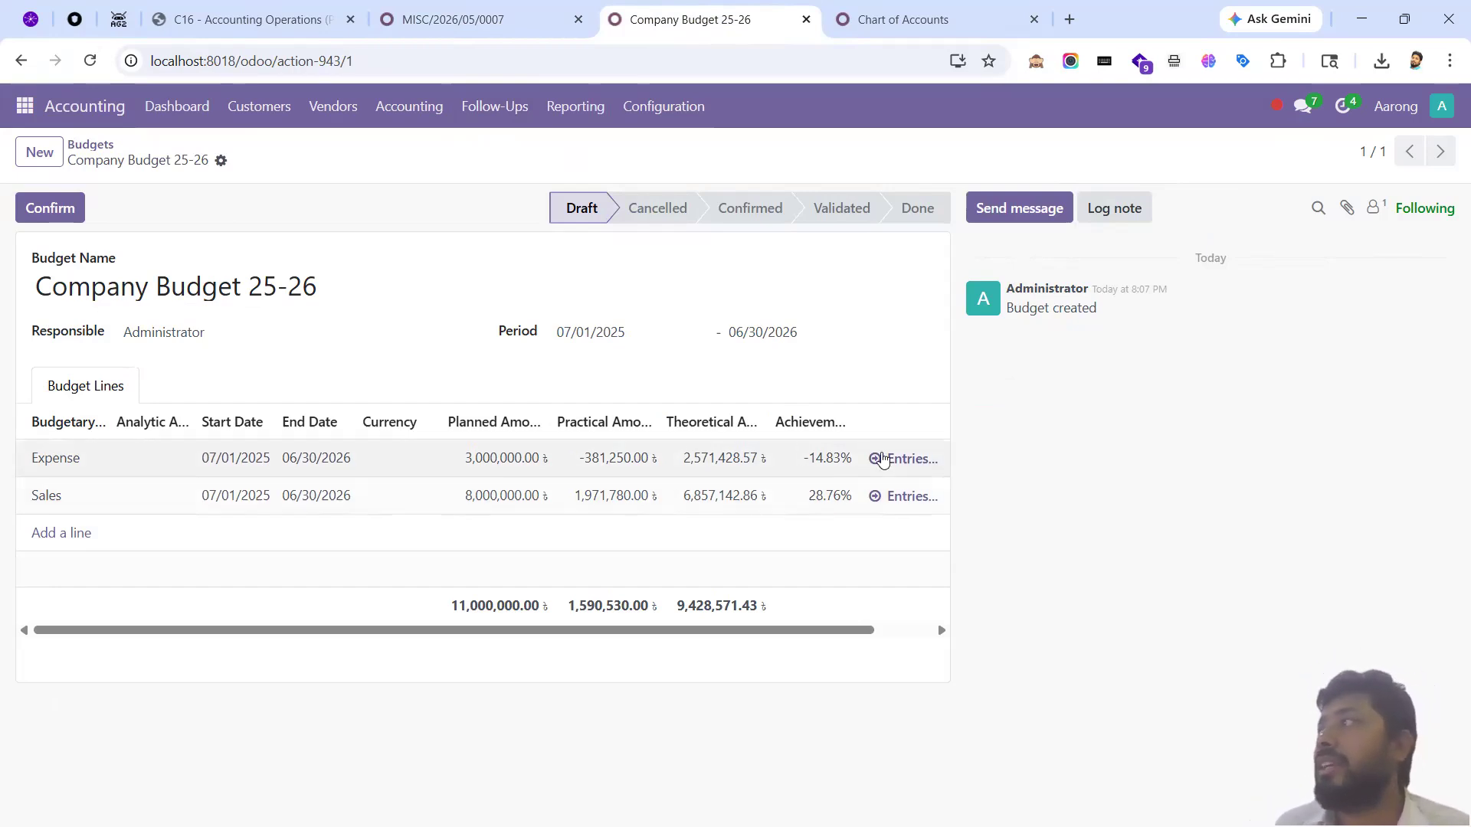
{"action": "left_click", "coordinate": [504, 20]}
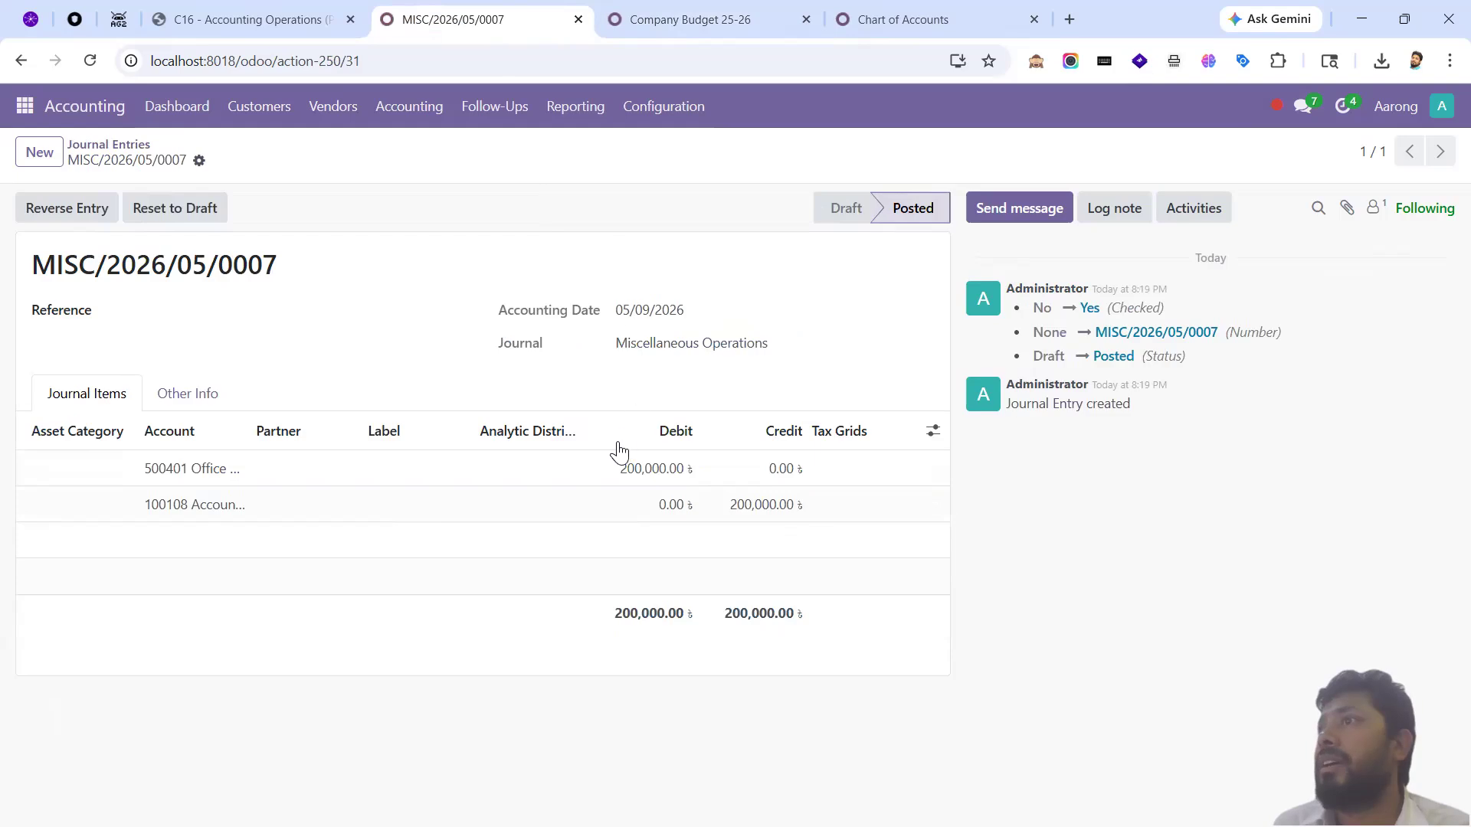
{"action": "left_click", "coordinate": [674, 19]}
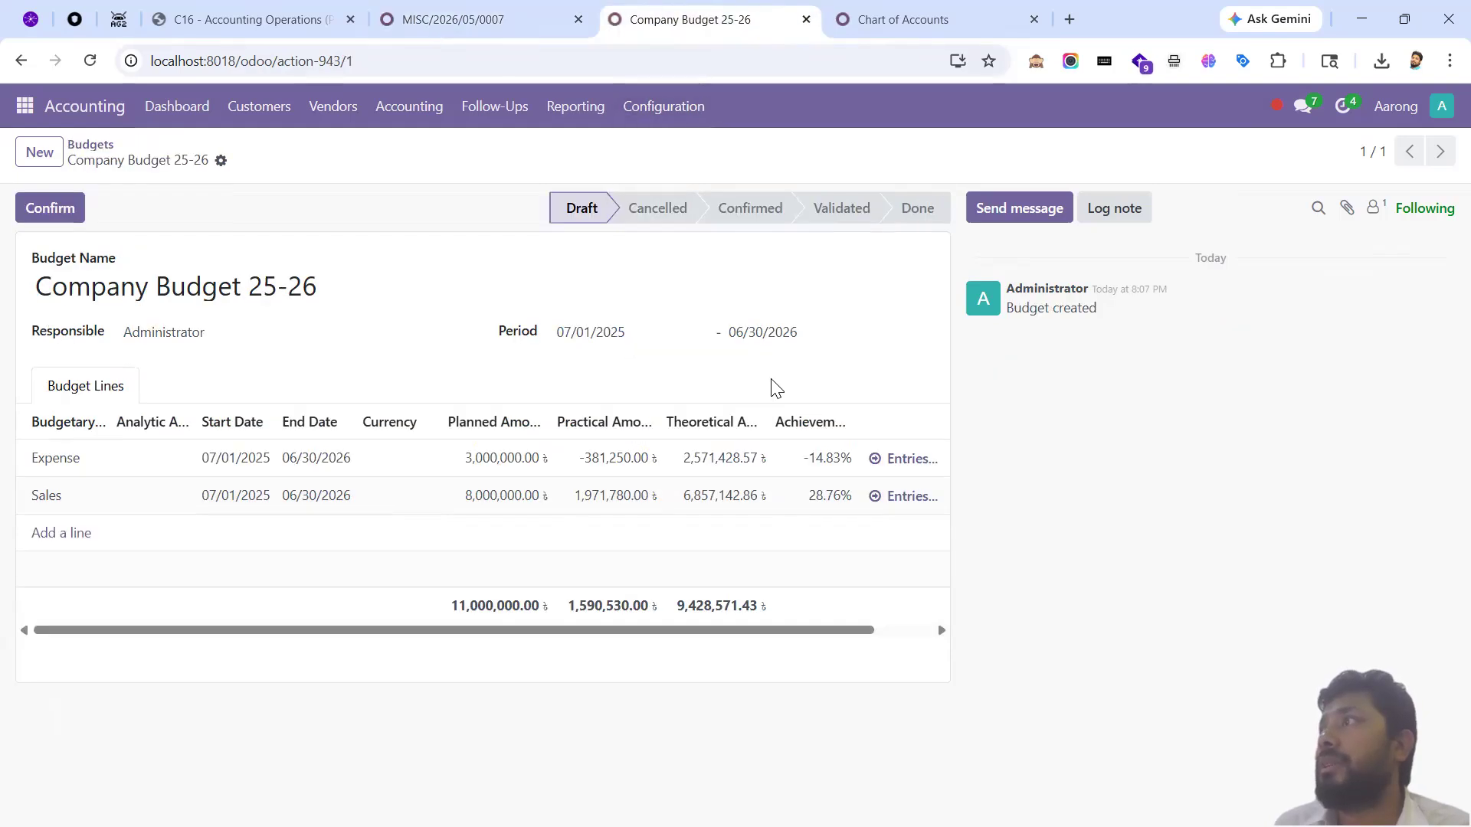
- Examine the journal items behind the Expense budget line, from BILL/2026/03/0001 through CSH2/2026/00002
{"action": "left_click", "coordinate": [913, 461]}
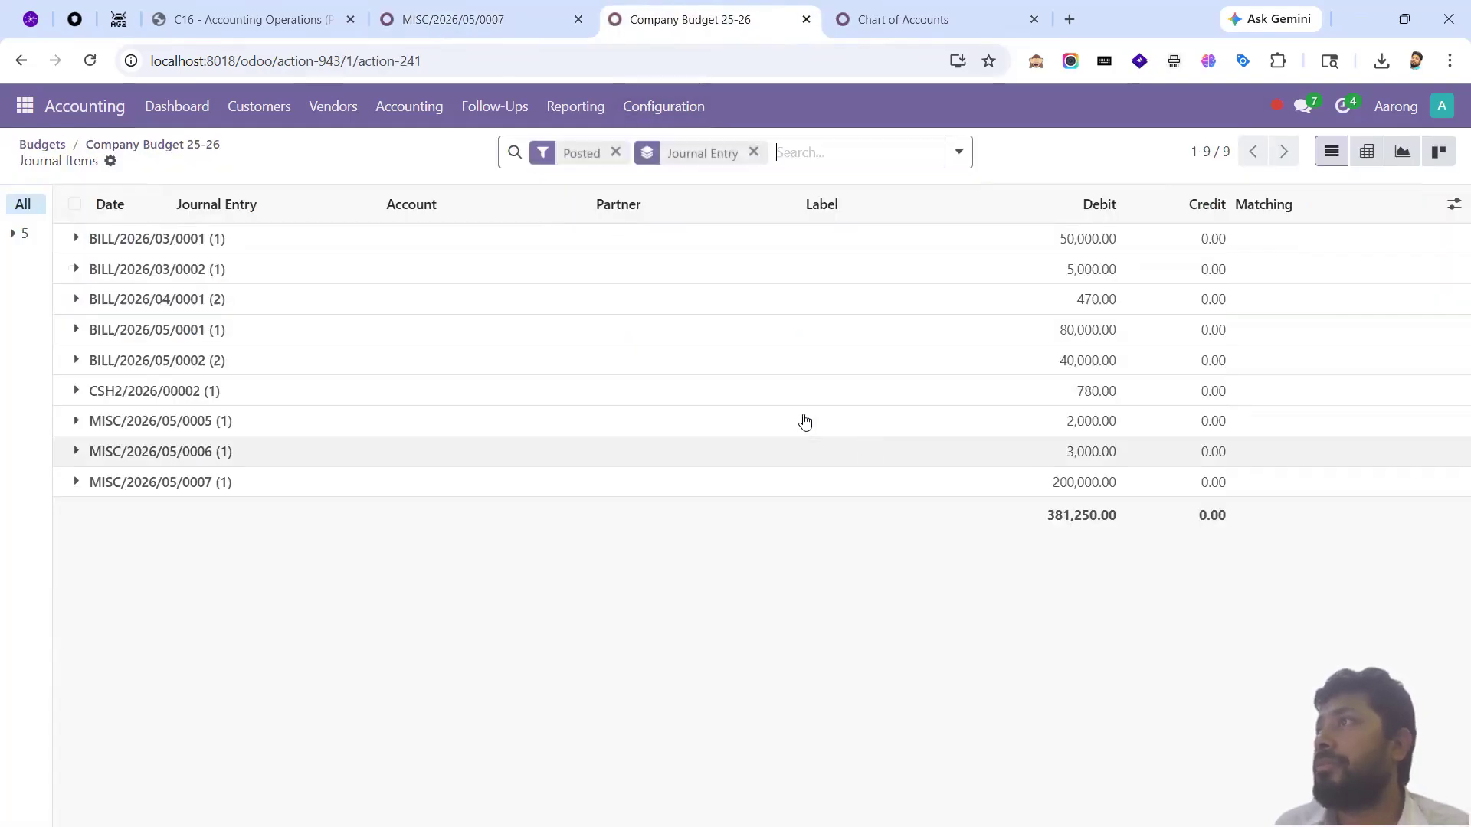
{"action": "left_click", "coordinate": [271, 243]}
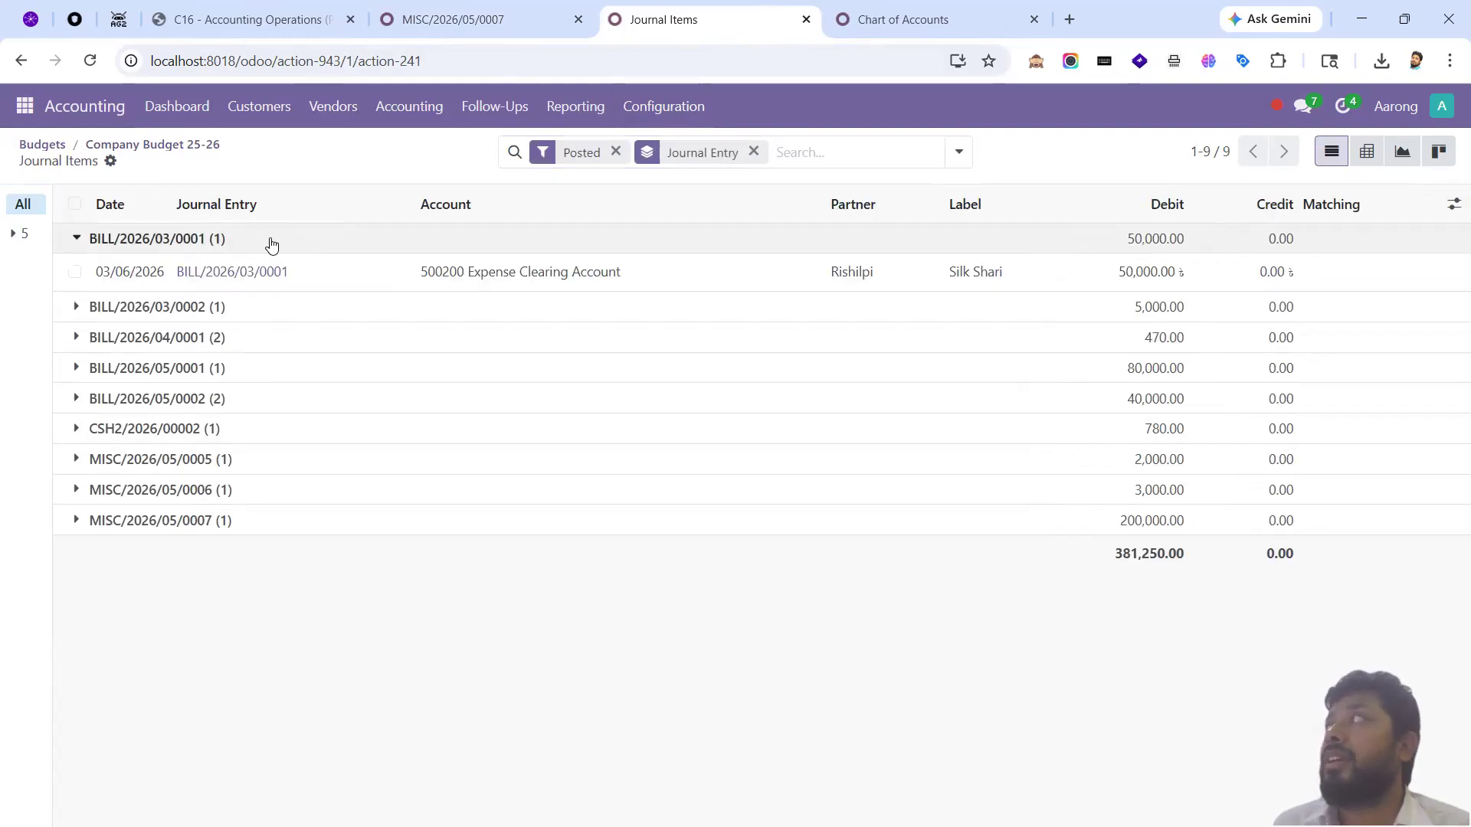
{"action": "left_click", "coordinate": [273, 246]}
{"action": "left_click", "coordinate": [270, 275]}
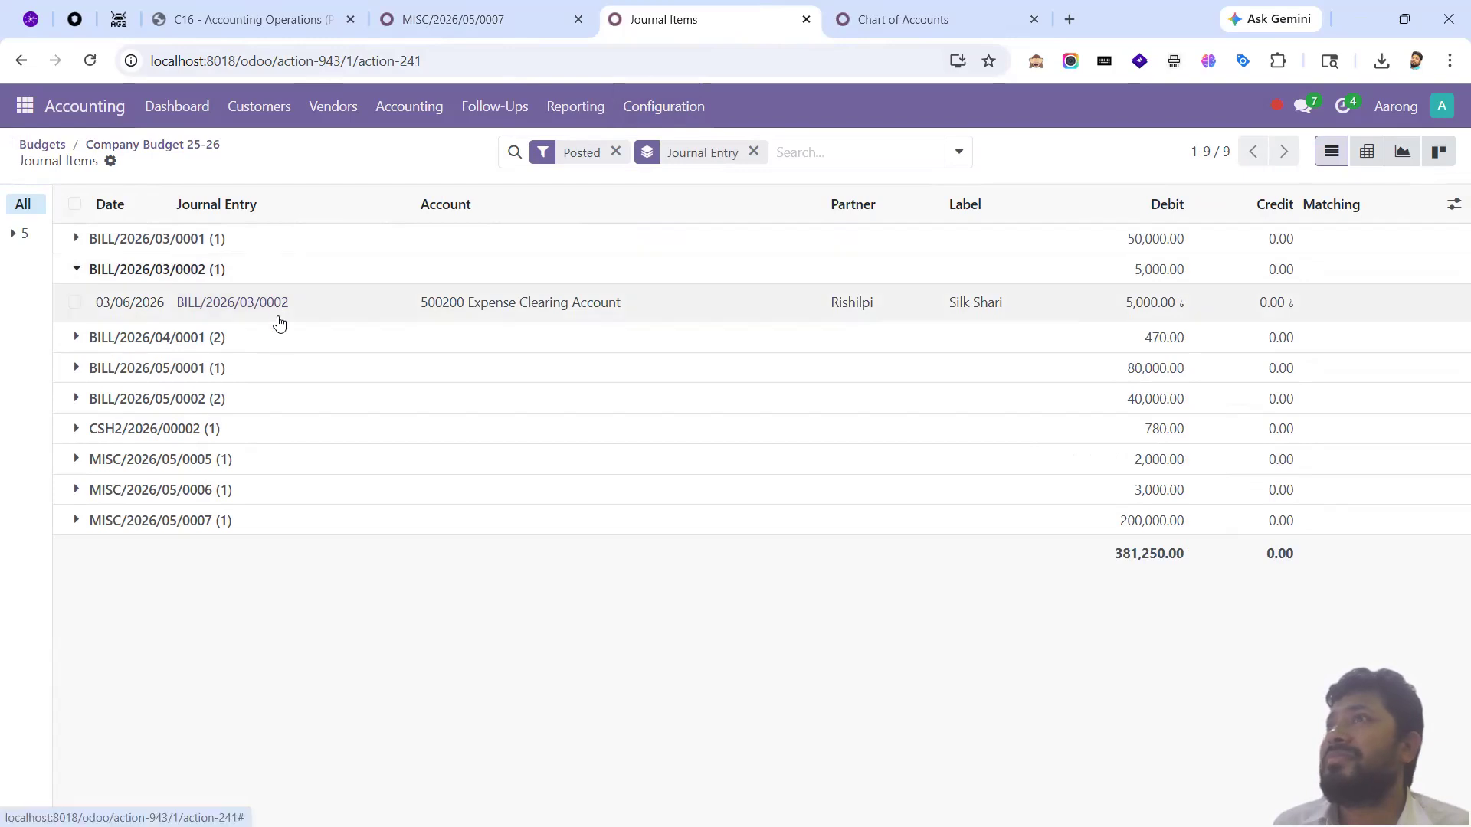
{"action": "left_click", "coordinate": [280, 343]}
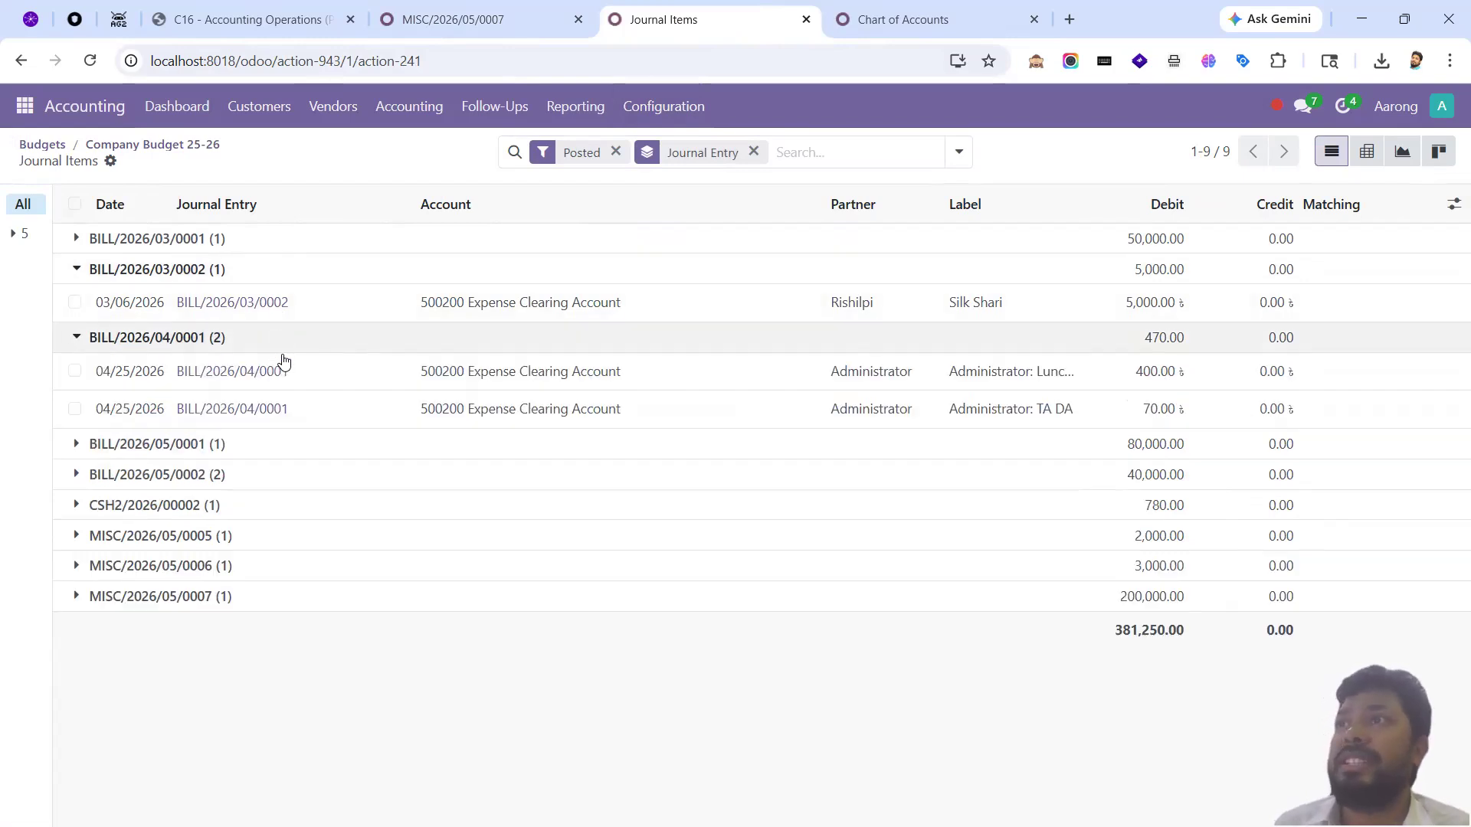
{"action": "left_click", "coordinate": [316, 446]}
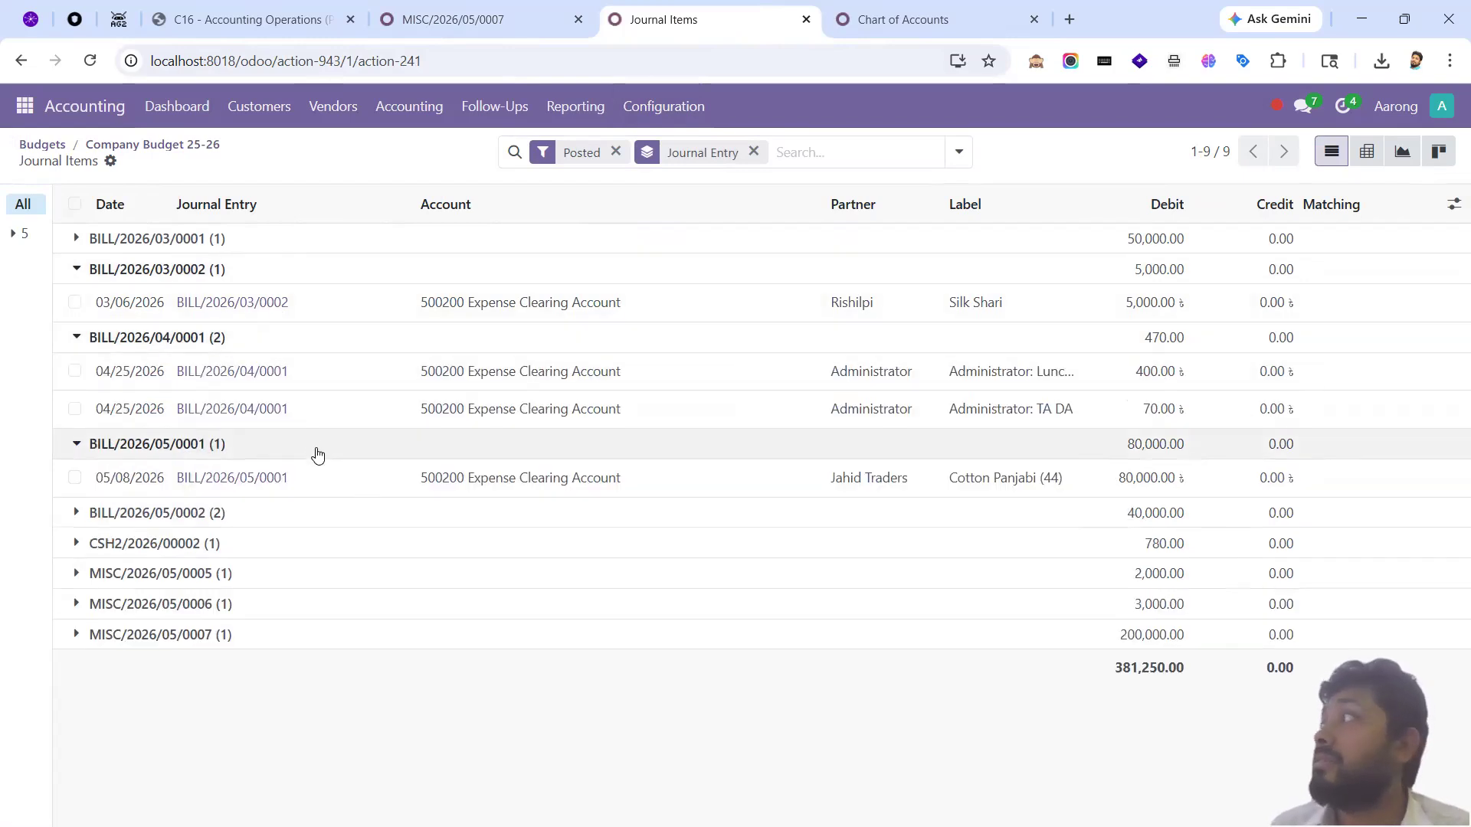
{"action": "left_click", "coordinate": [310, 518]}
{"action": "left_click", "coordinate": [457, 629]}
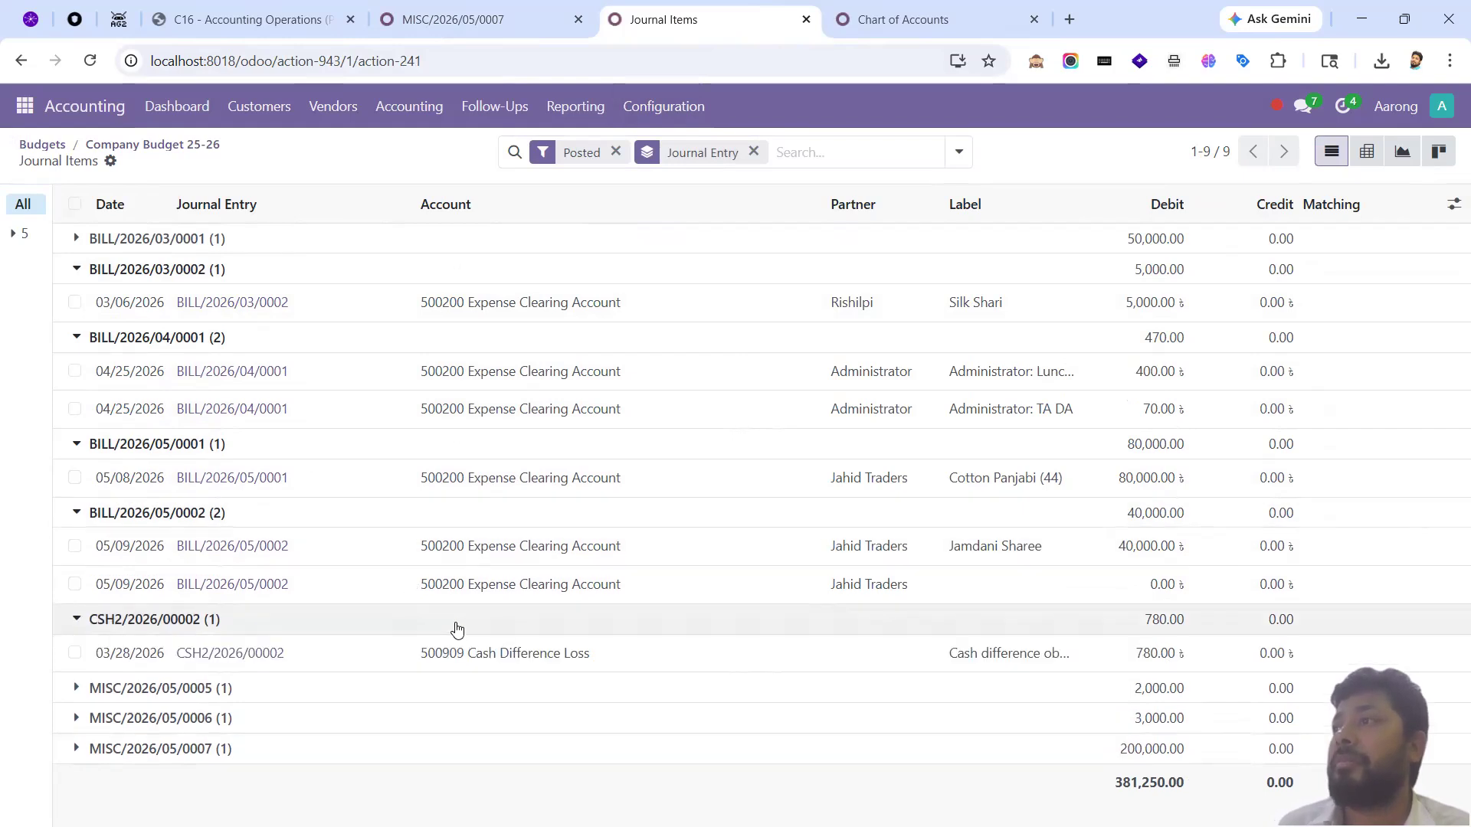
{"action": "left_click", "coordinate": [515, 23]}
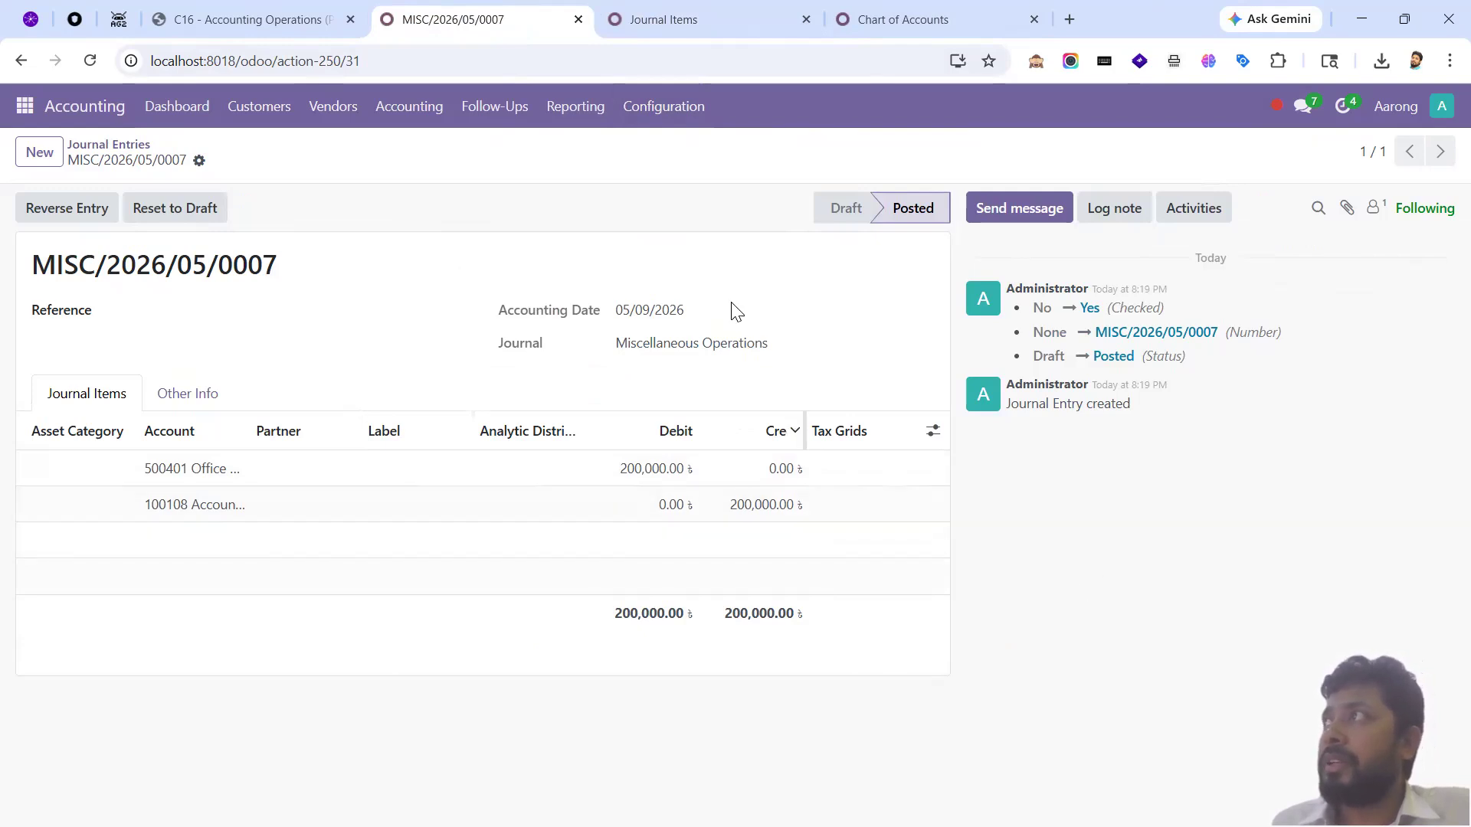
{"action": "left_click", "coordinate": [708, 30]}
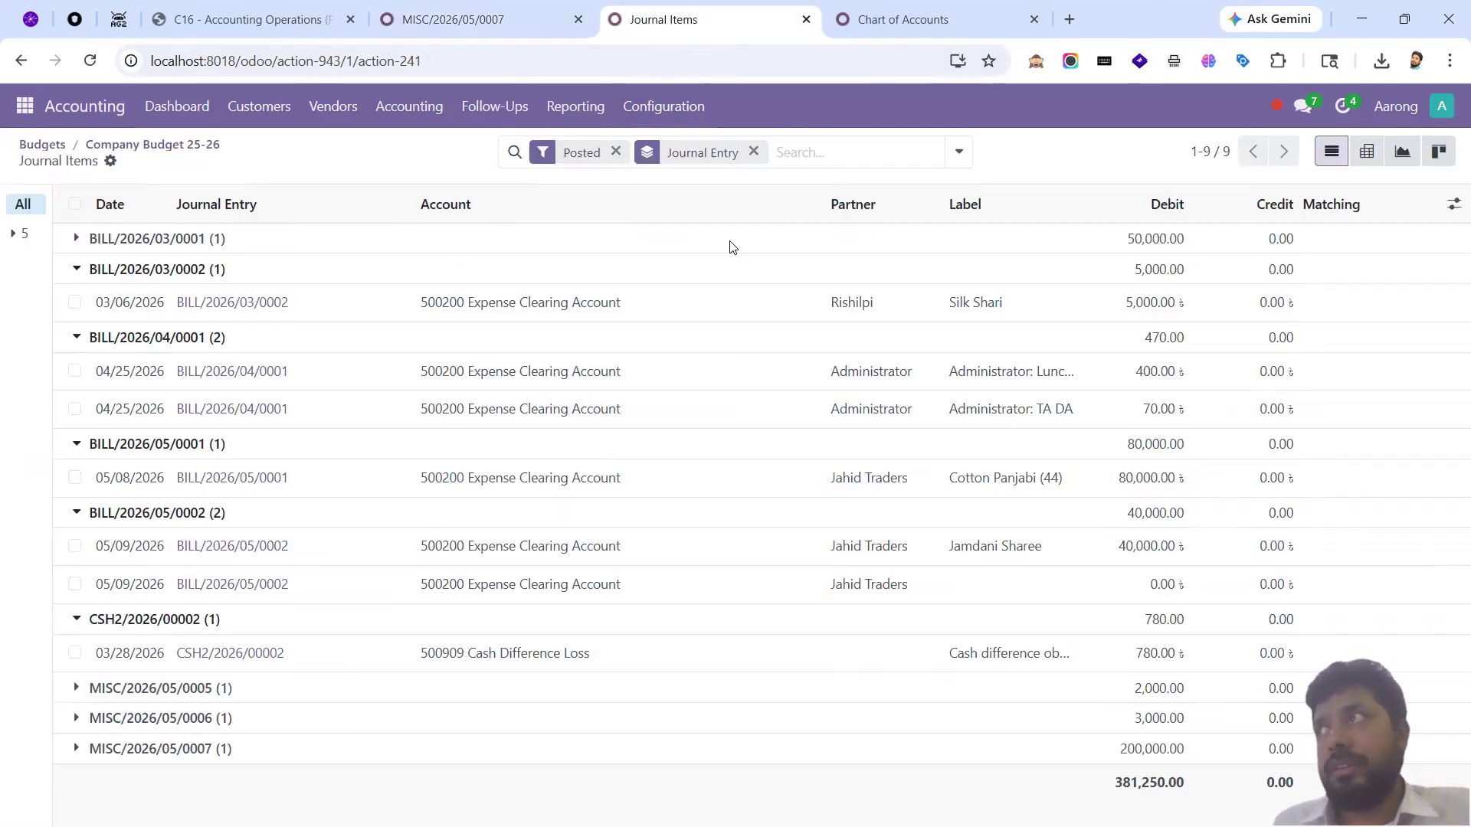
{"action": "left_click", "coordinate": [488, 26]}
{"action": "left_click", "coordinate": [907, 19]}
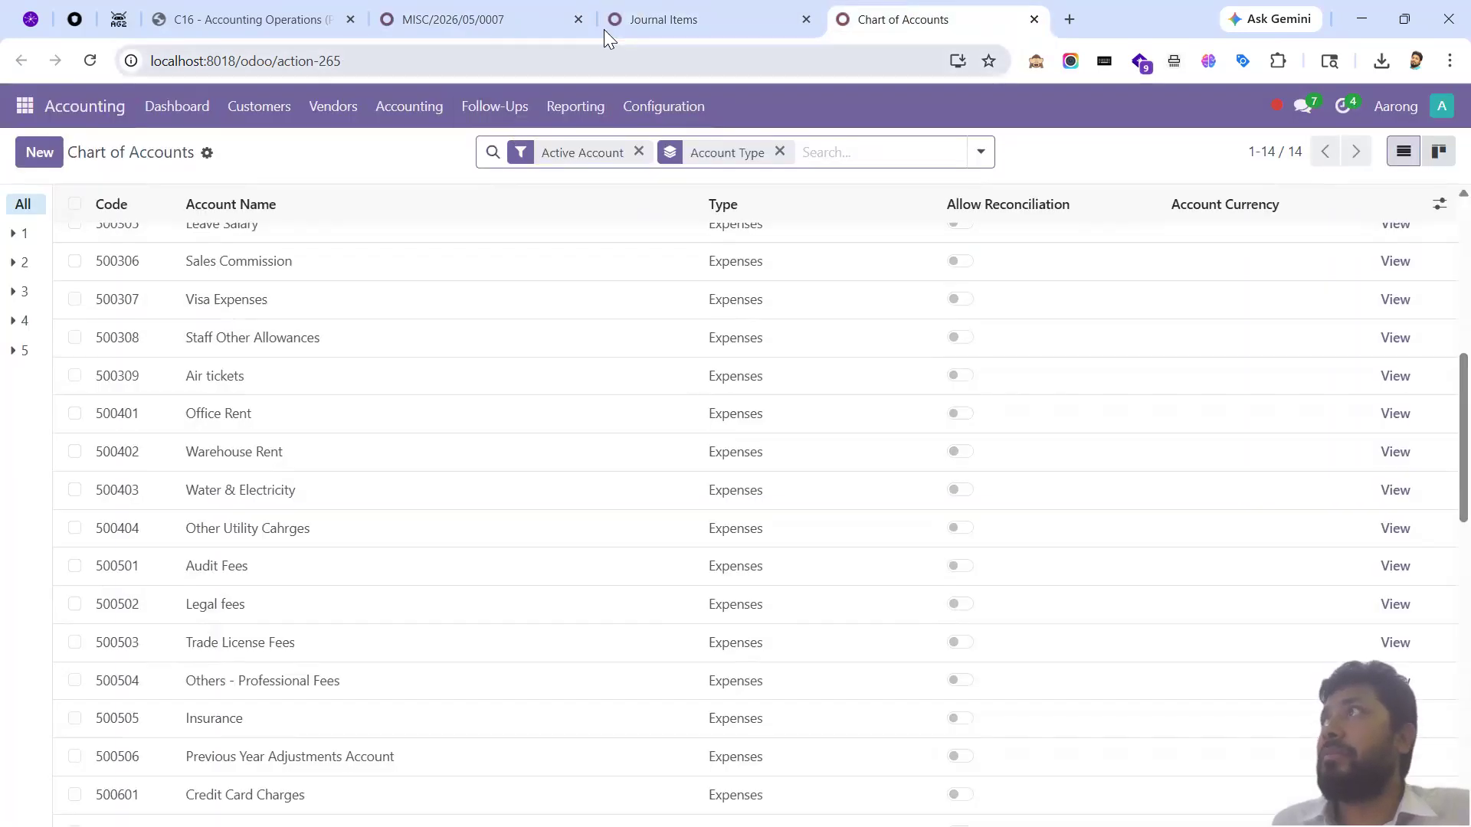
{"action": "left_click", "coordinate": [648, 31]}
- Open Company Budget 25-26 from the budgets list in place of the posted journal entry
{"action": "left_click", "coordinate": [415, 29]}
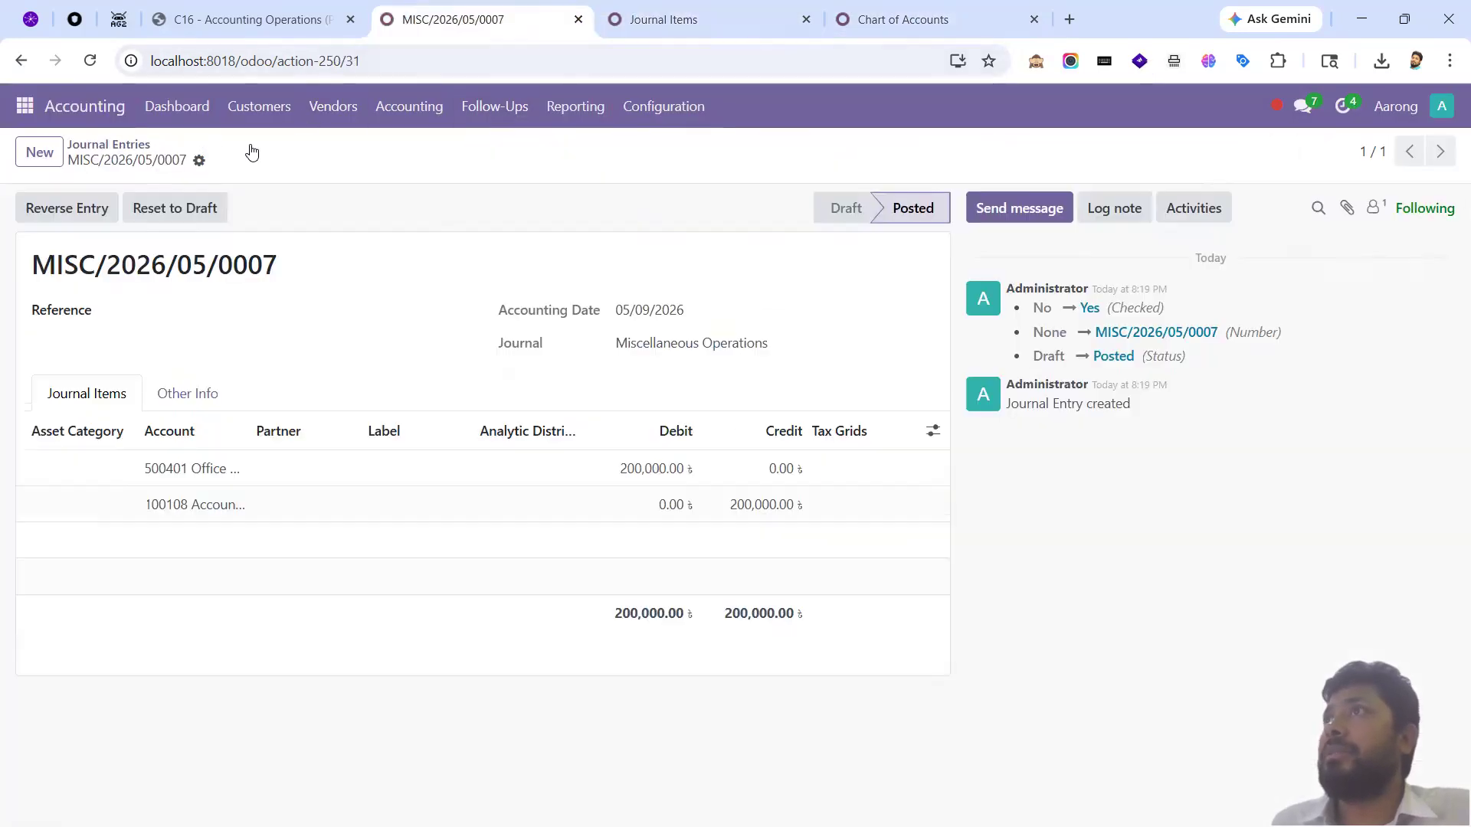
{"action": "left_click", "coordinate": [668, 108]}
{"action": "scroll", "coordinate": [743, 592], "scroll_direction": "down", "scroll_amount": 2}
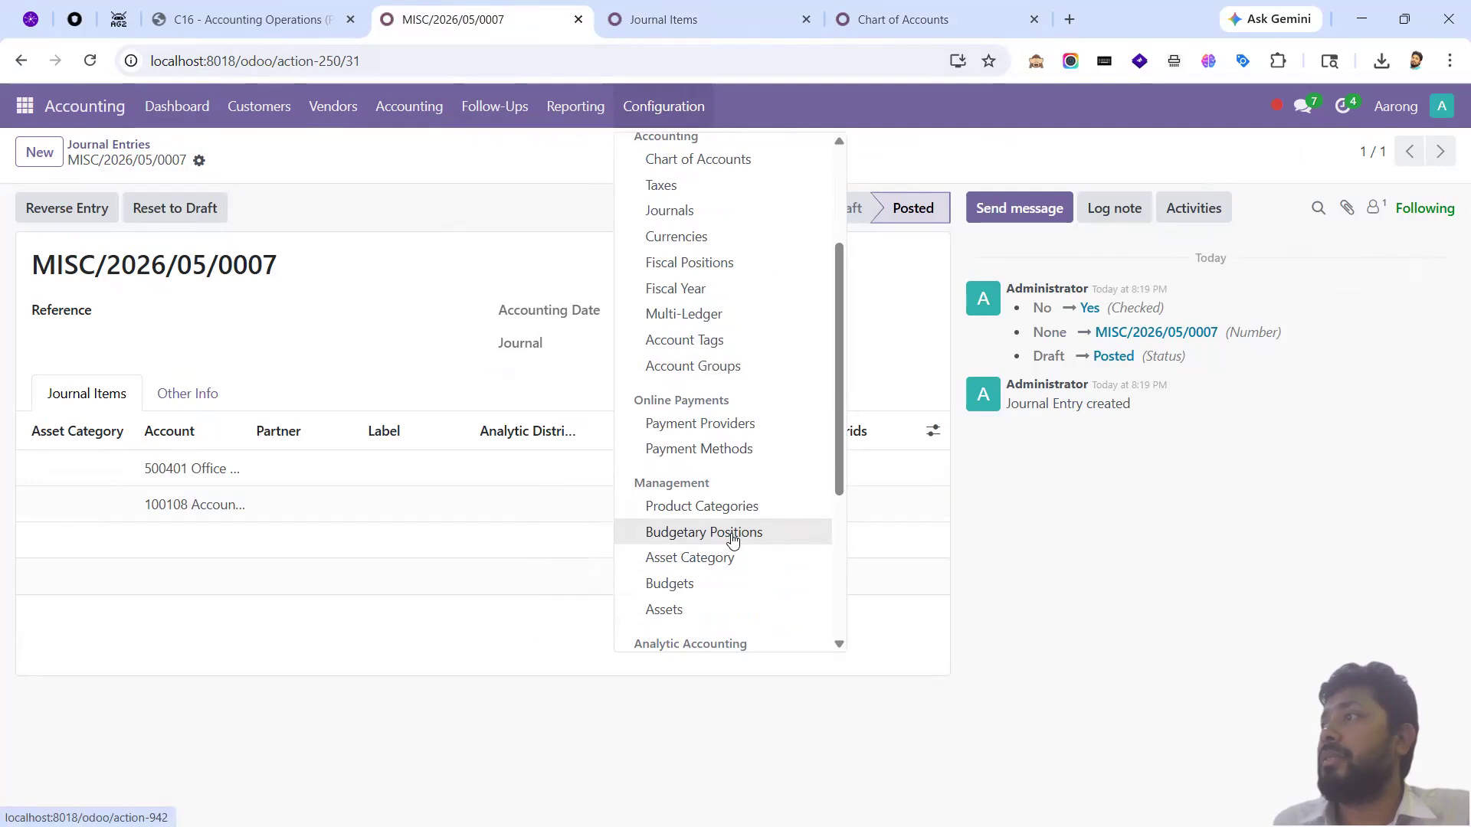
{"action": "left_click", "coordinate": [733, 534]}
{"action": "left_click", "coordinate": [668, 115]}
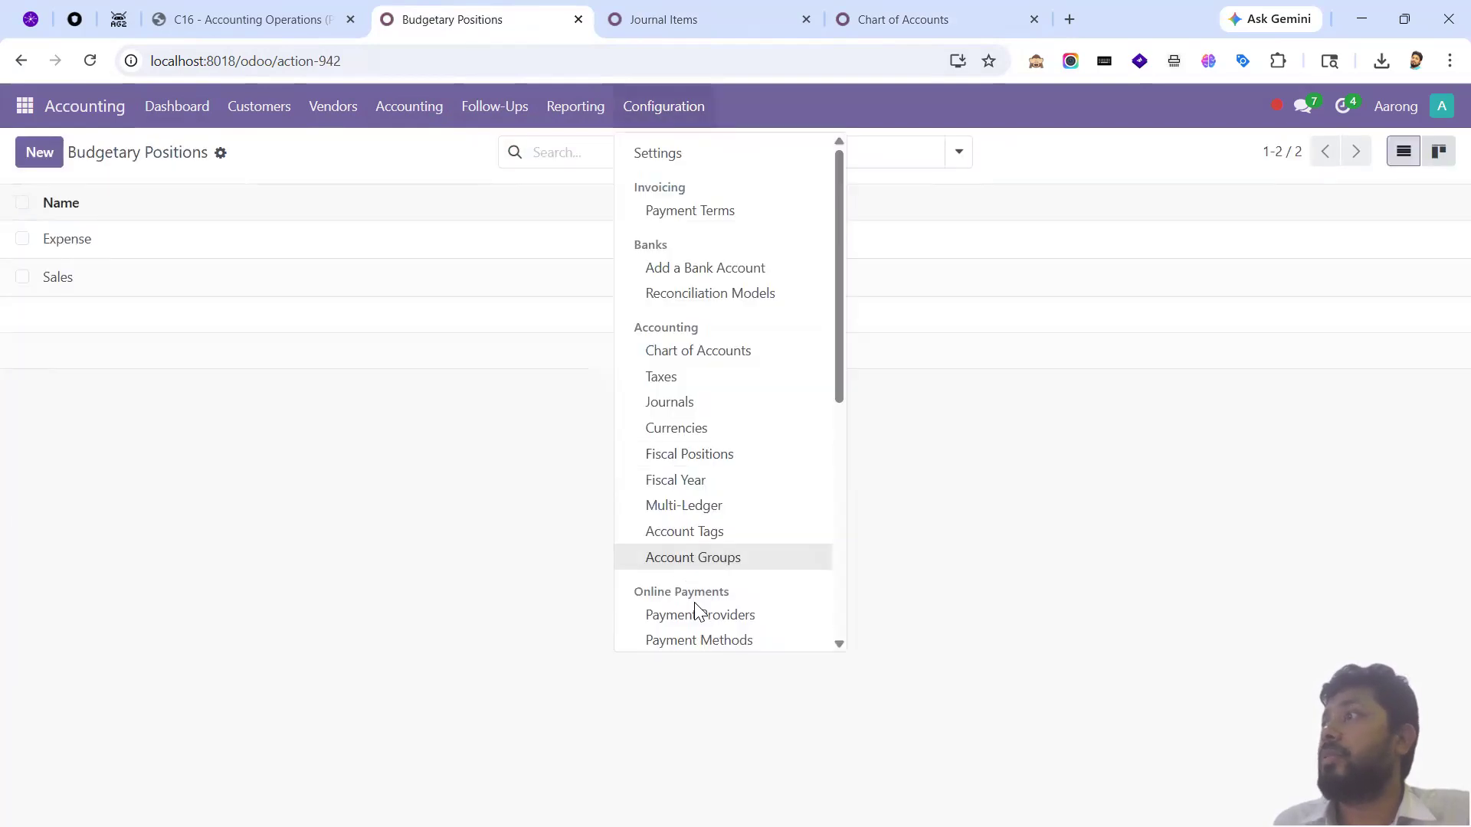
{"action": "scroll", "coordinate": [697, 613], "scroll_direction": "down", "scroll_amount": 3}
{"action": "left_click", "coordinate": [692, 491]}
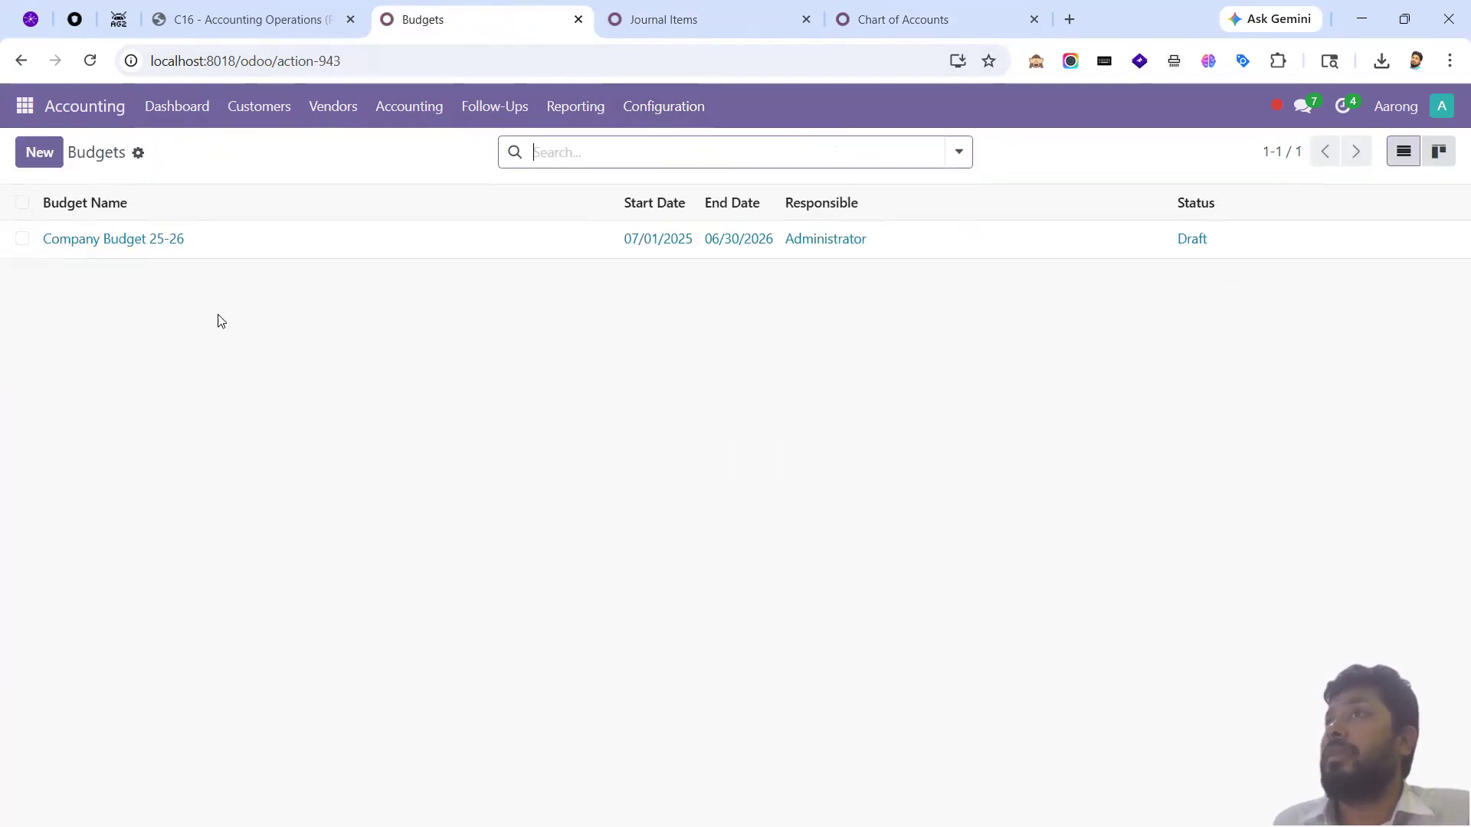
{"action": "left_click", "coordinate": [207, 246]}
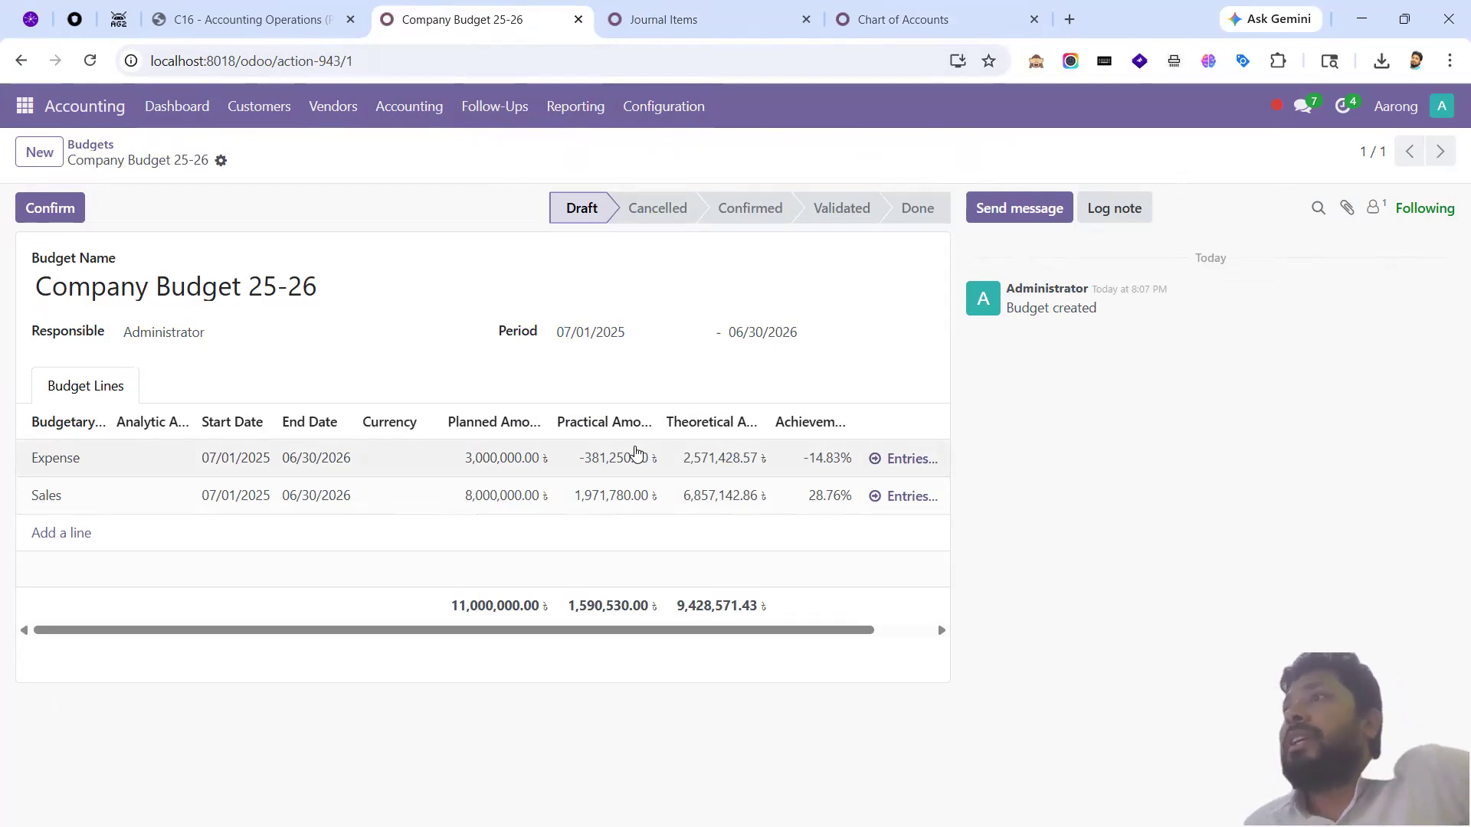
- Examine the journal items behind the Sales budget line, including INV/2026/00001 to INV/2026/00003
{"action": "left_click", "coordinate": [901, 495]}
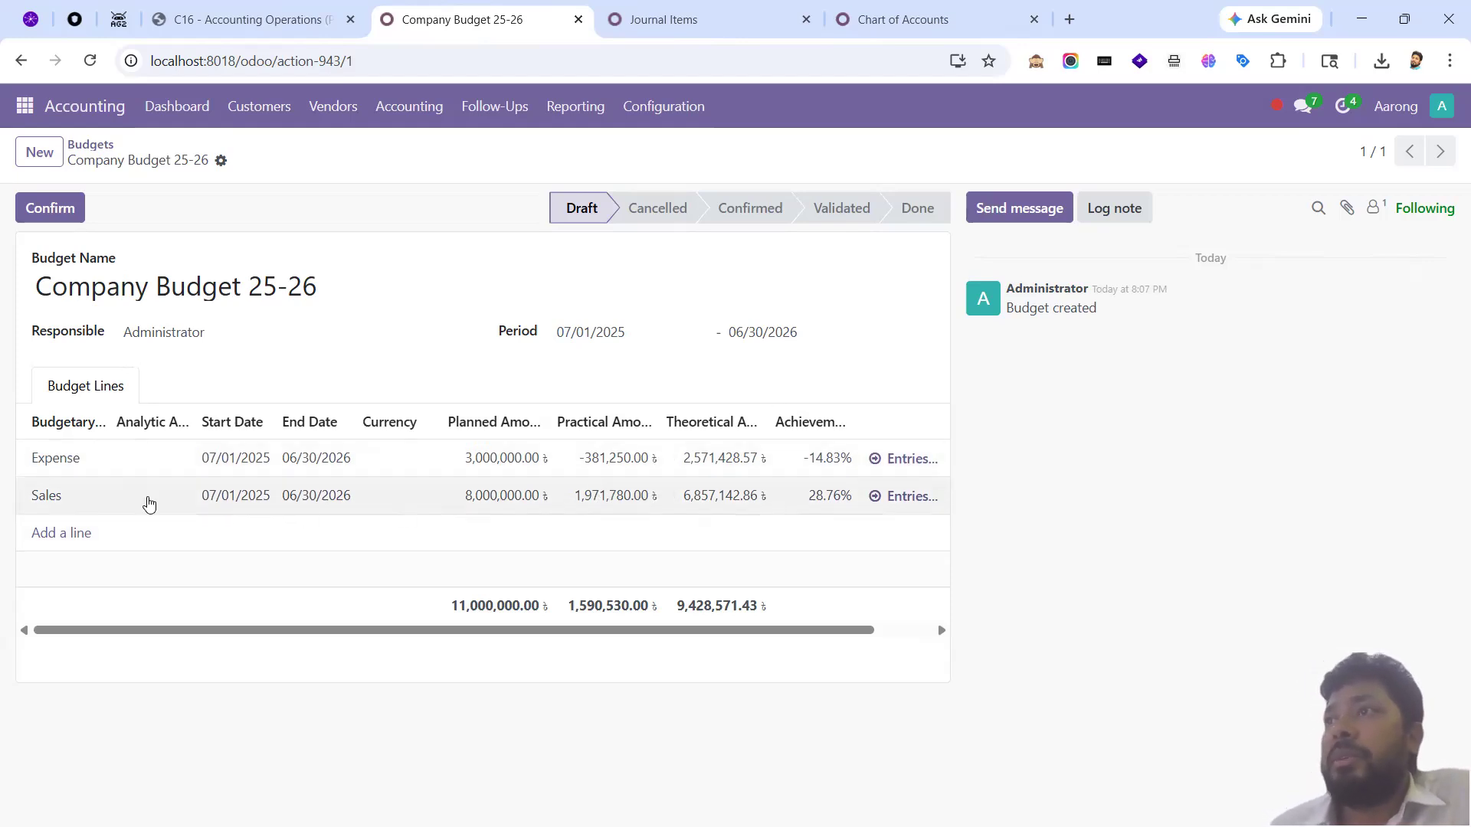
{"action": "left_click", "coordinate": [881, 499]}
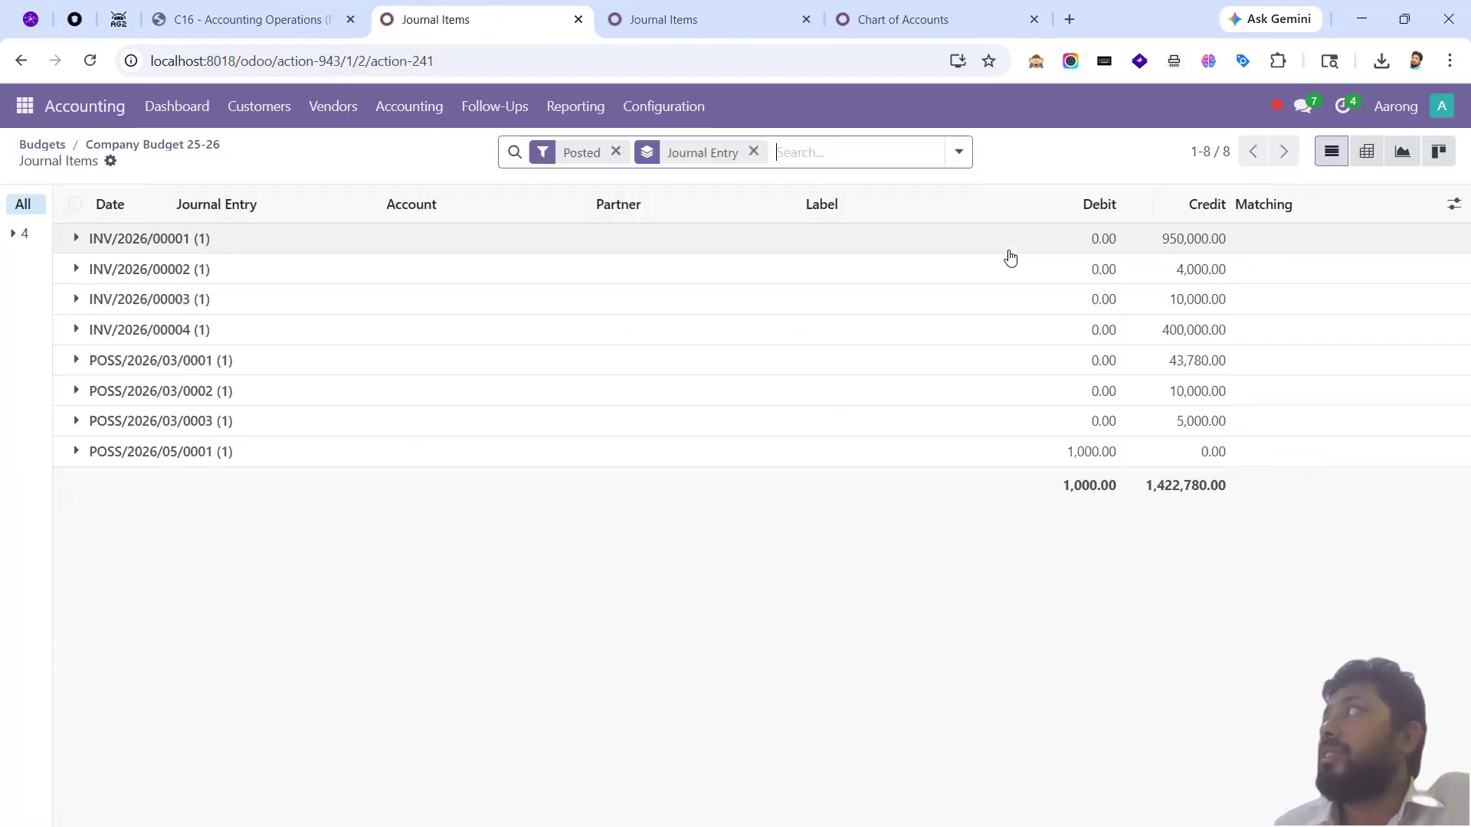
{"action": "left_click", "coordinate": [334, 247]}
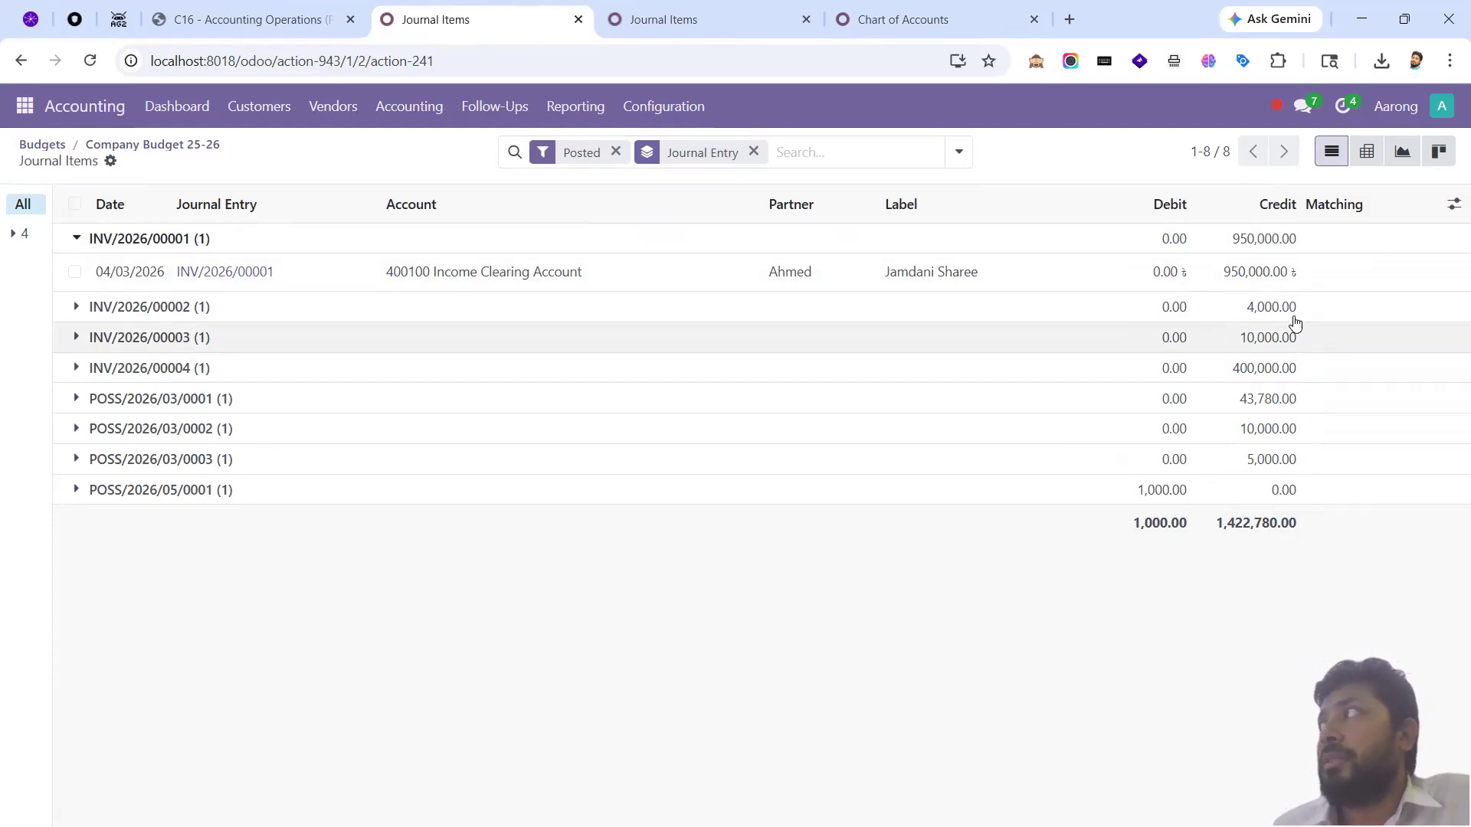
{"action": "left_click", "coordinate": [294, 309]}
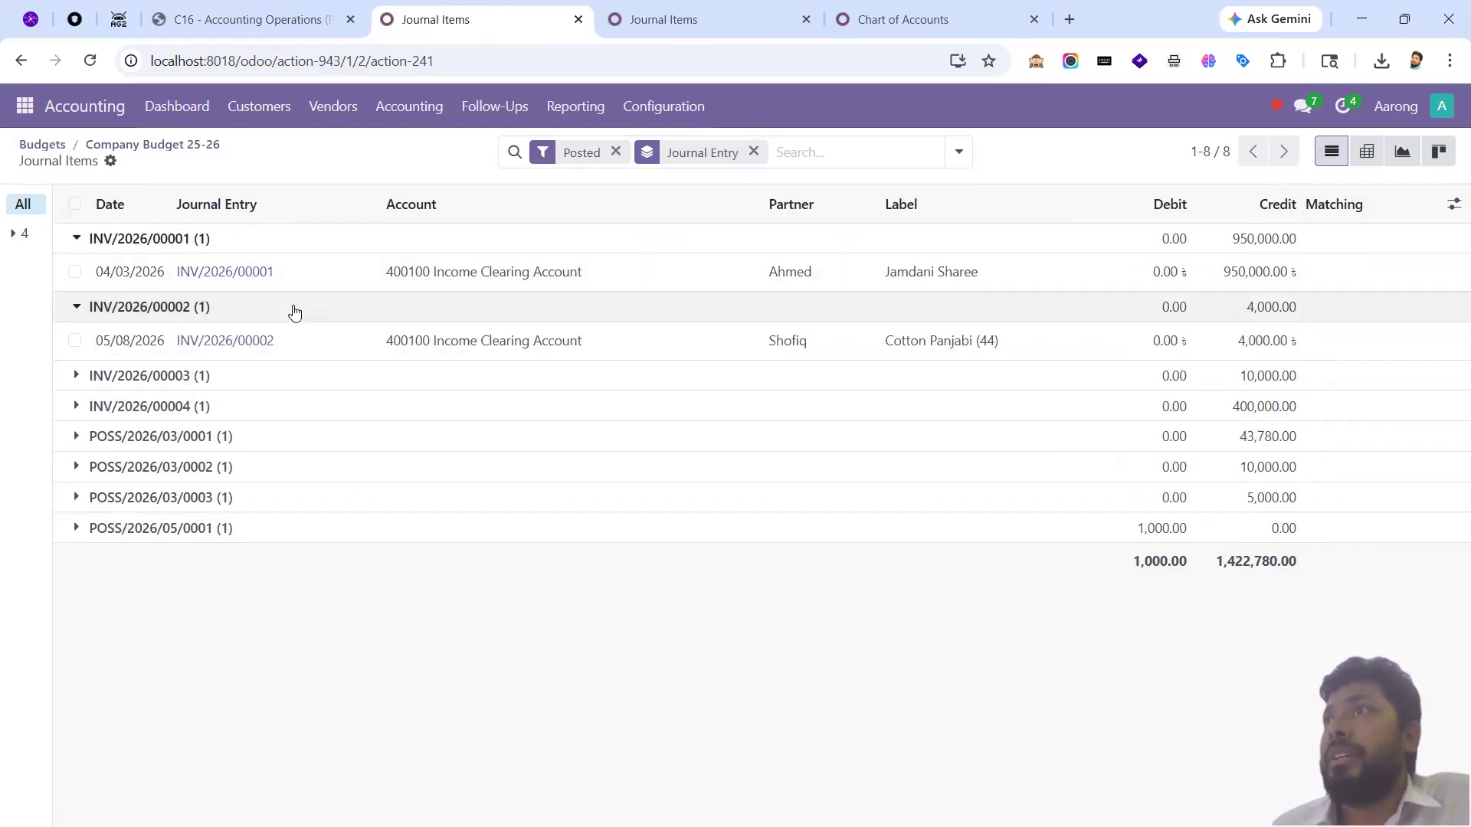
{"action": "left_click", "coordinate": [617, 374]}
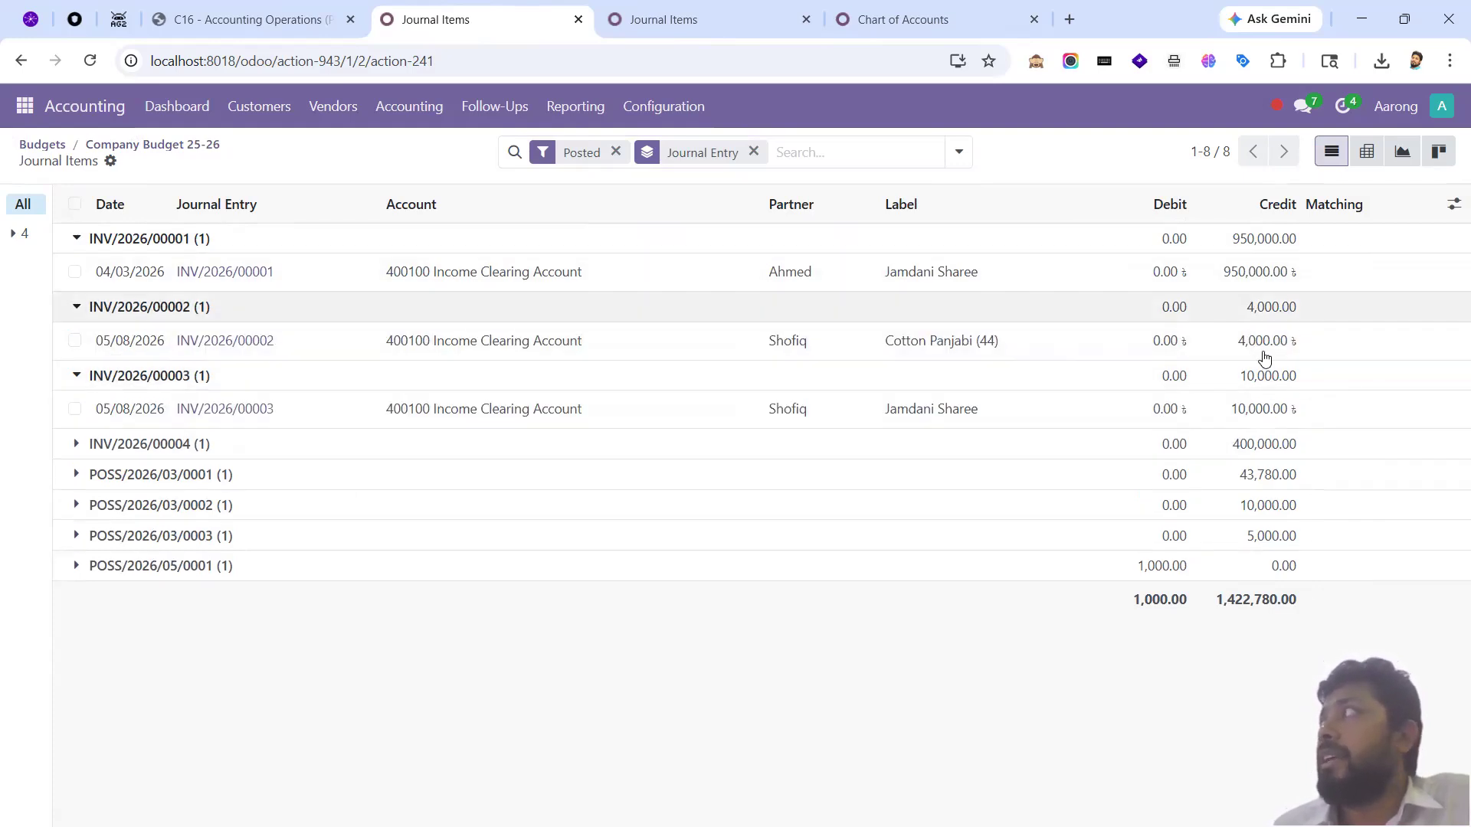
- Return to Company Budget 25-26 and take it through confirmation and approval to the Done status
{"action": "left_click", "coordinate": [150, 151]}
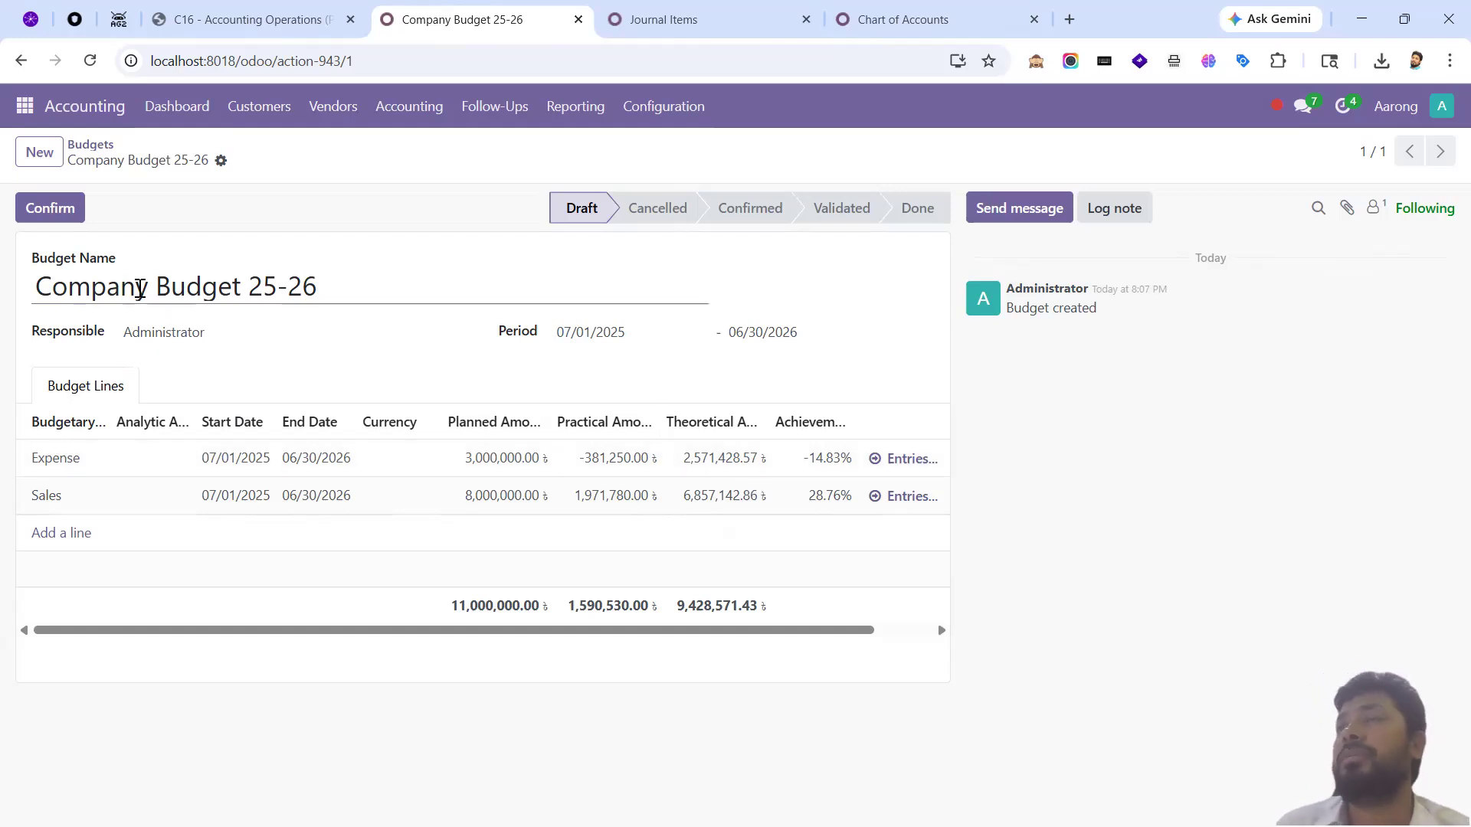
{"action": "left_click", "coordinate": [67, 219]}
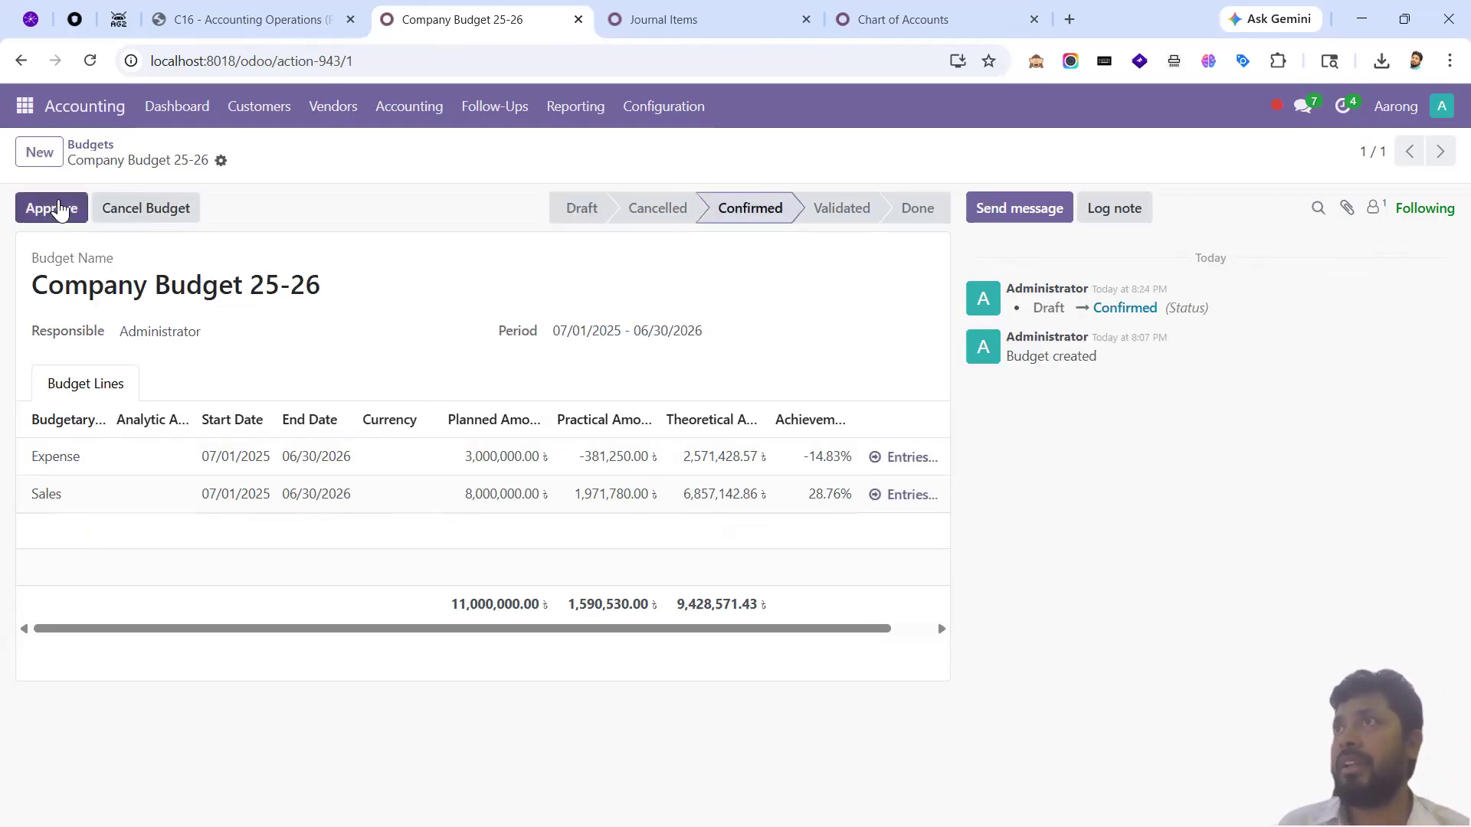
{"action": "left_click", "coordinate": [59, 209]}
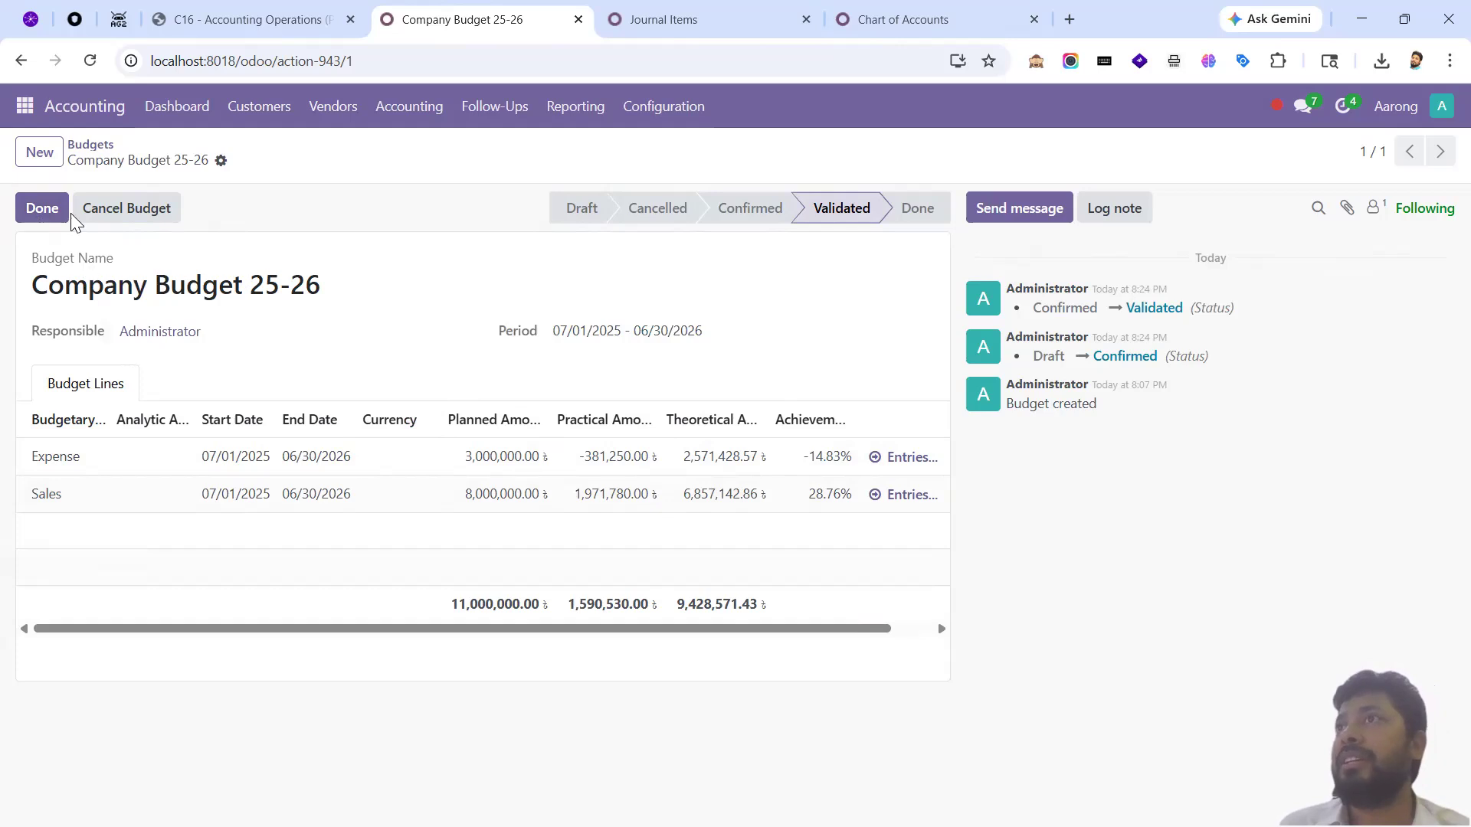
{"action": "left_click", "coordinate": [28, 210]}
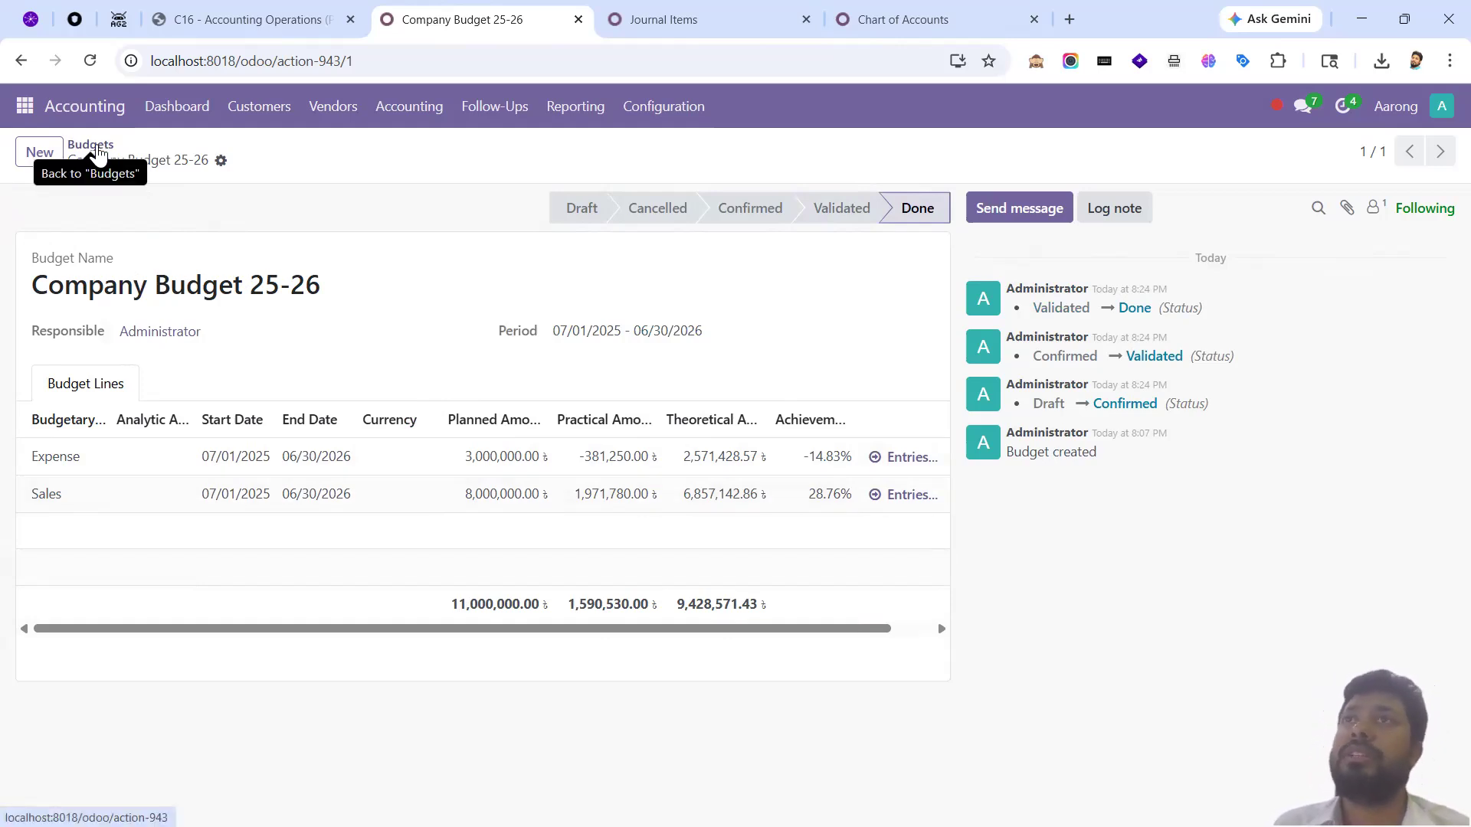
- Return to the budgets list and switch to the C16 - Accounting Operations (Part-3) course outline PDF
{"action": "left_click", "coordinate": [98, 151]}
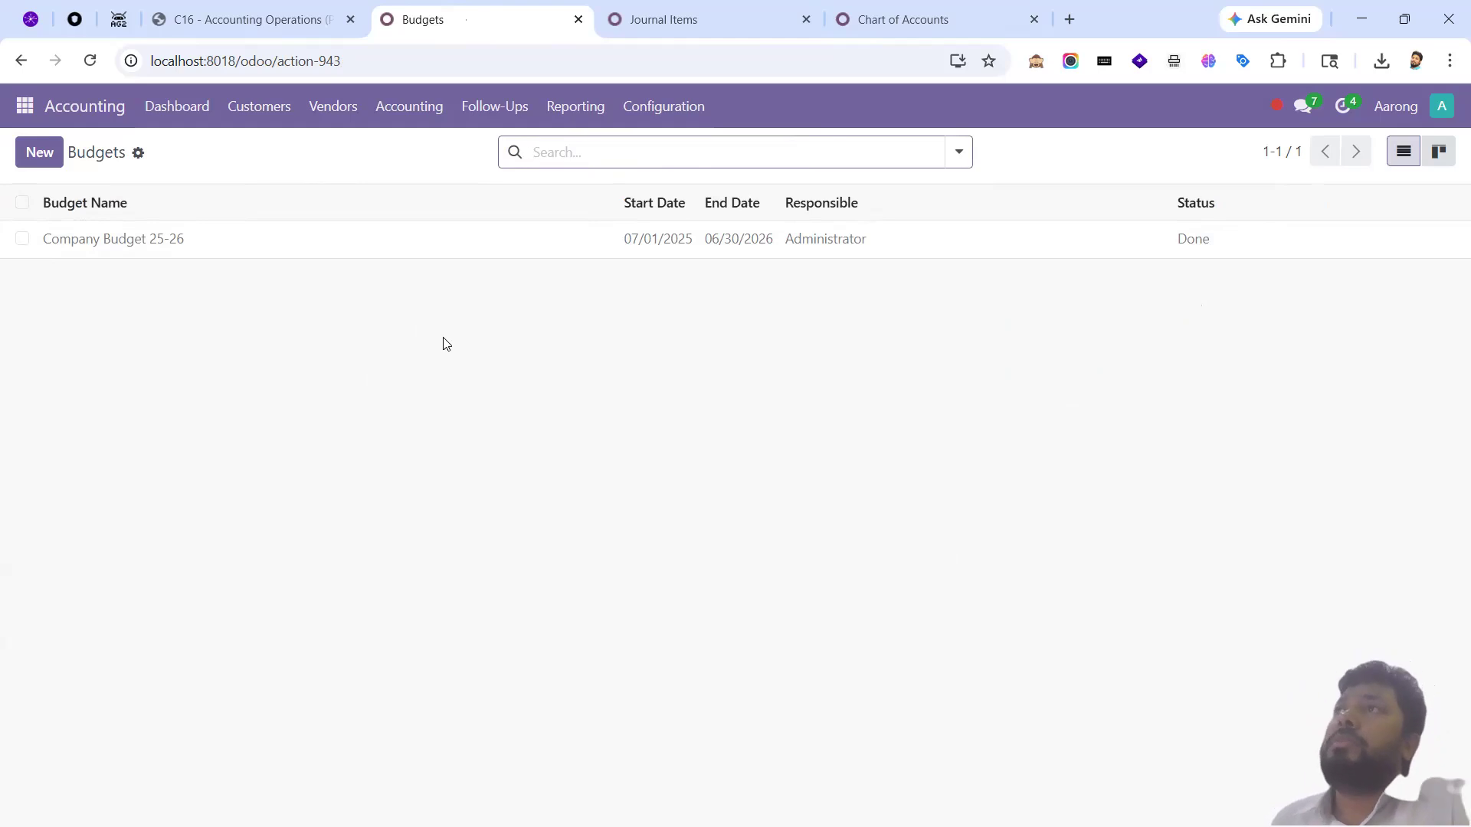
{"action": "left_click", "coordinate": [270, 23]}
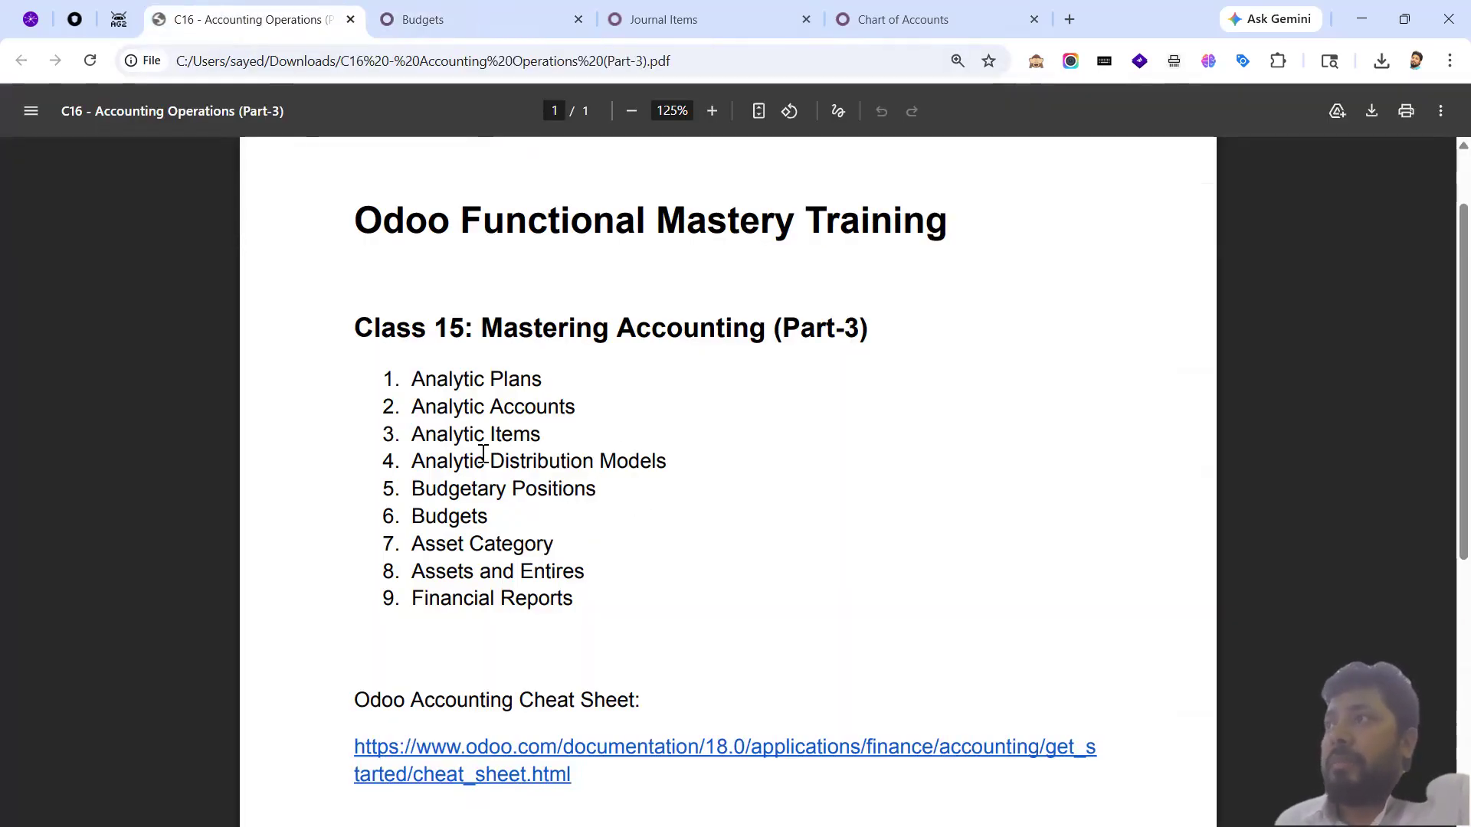
- Review the outline topics from Analytic Plans through Budgets, Asset Category, and Assets and Entries
{"action": "left_click_drag", "start_coordinate": [673, 458], "coordinate": [330, 372]}
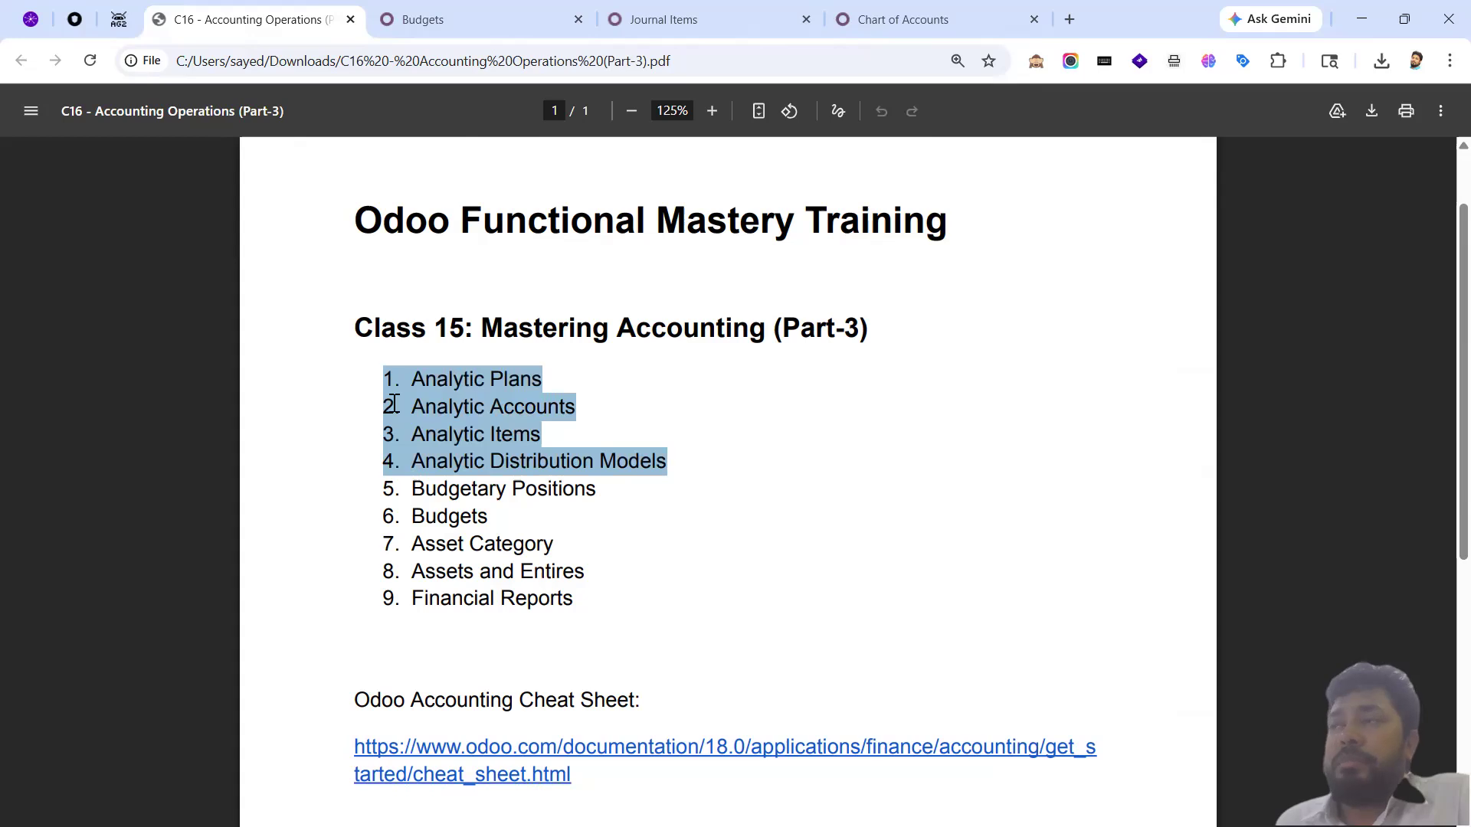
{"action": "left_click", "coordinate": [479, 521]}
{"action": "left_click_drag", "start_coordinate": [508, 499], "coordinate": [352, 503]}
{"action": "left_click_drag", "start_coordinate": [489, 519], "coordinate": [393, 488]}
{"action": "left_click_drag", "start_coordinate": [583, 576], "coordinate": [388, 527]}
{"action": "left_click", "coordinate": [635, 503]}
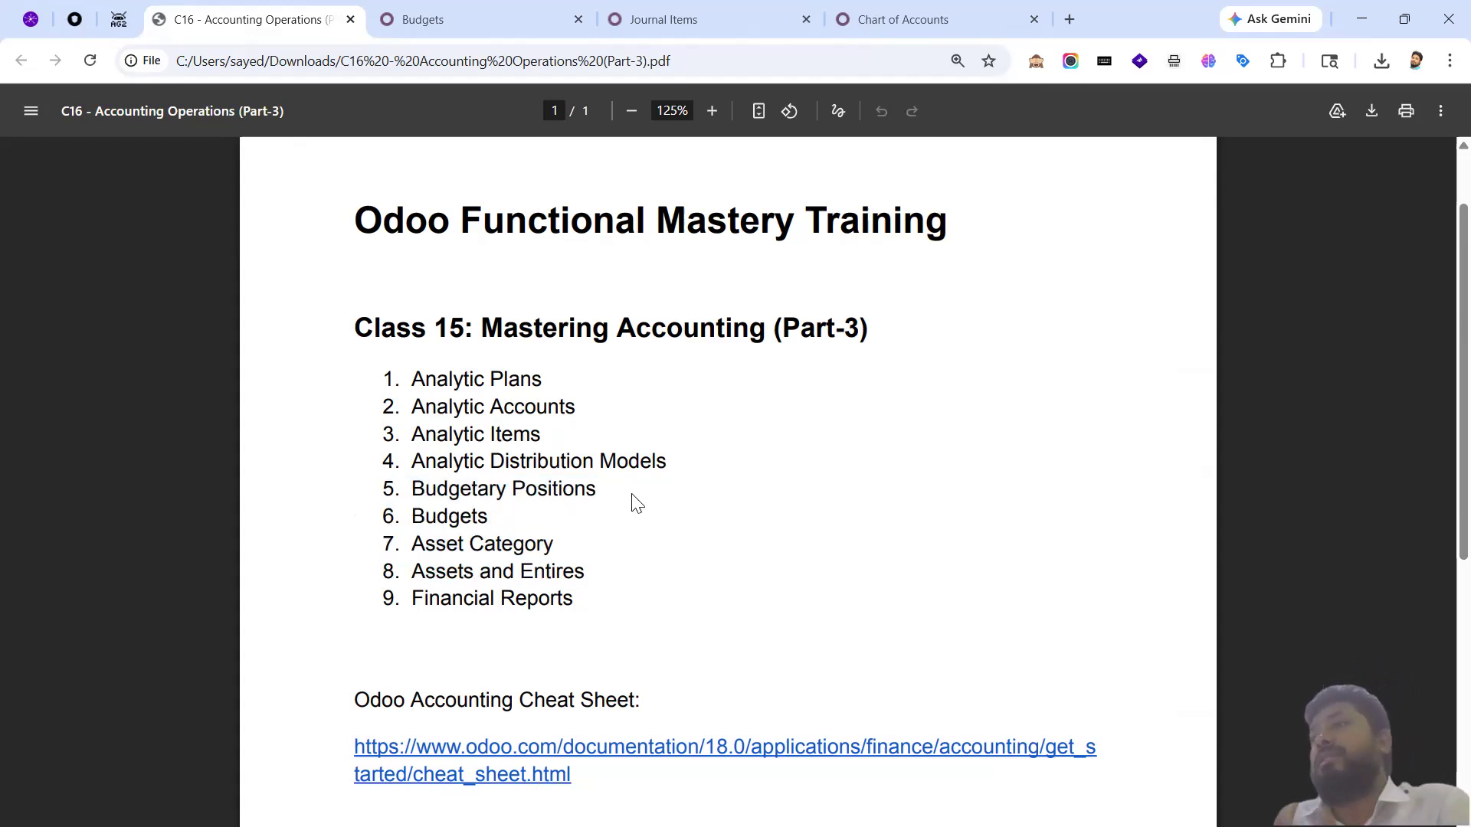
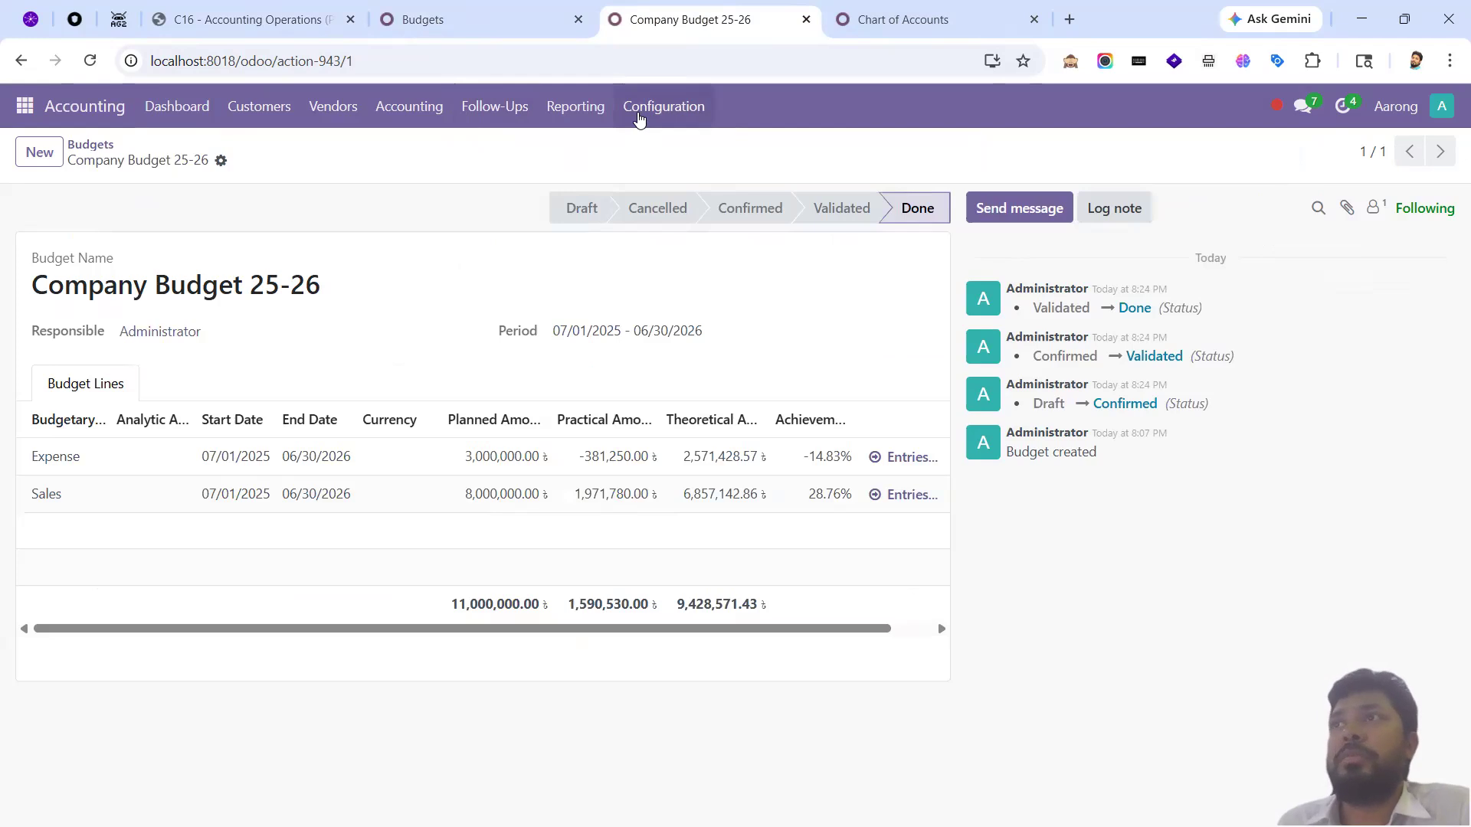
- Go from Company Budget 25-26 to the asset categories and start a new category
{"action": "left_click", "coordinate": [640, 115]}
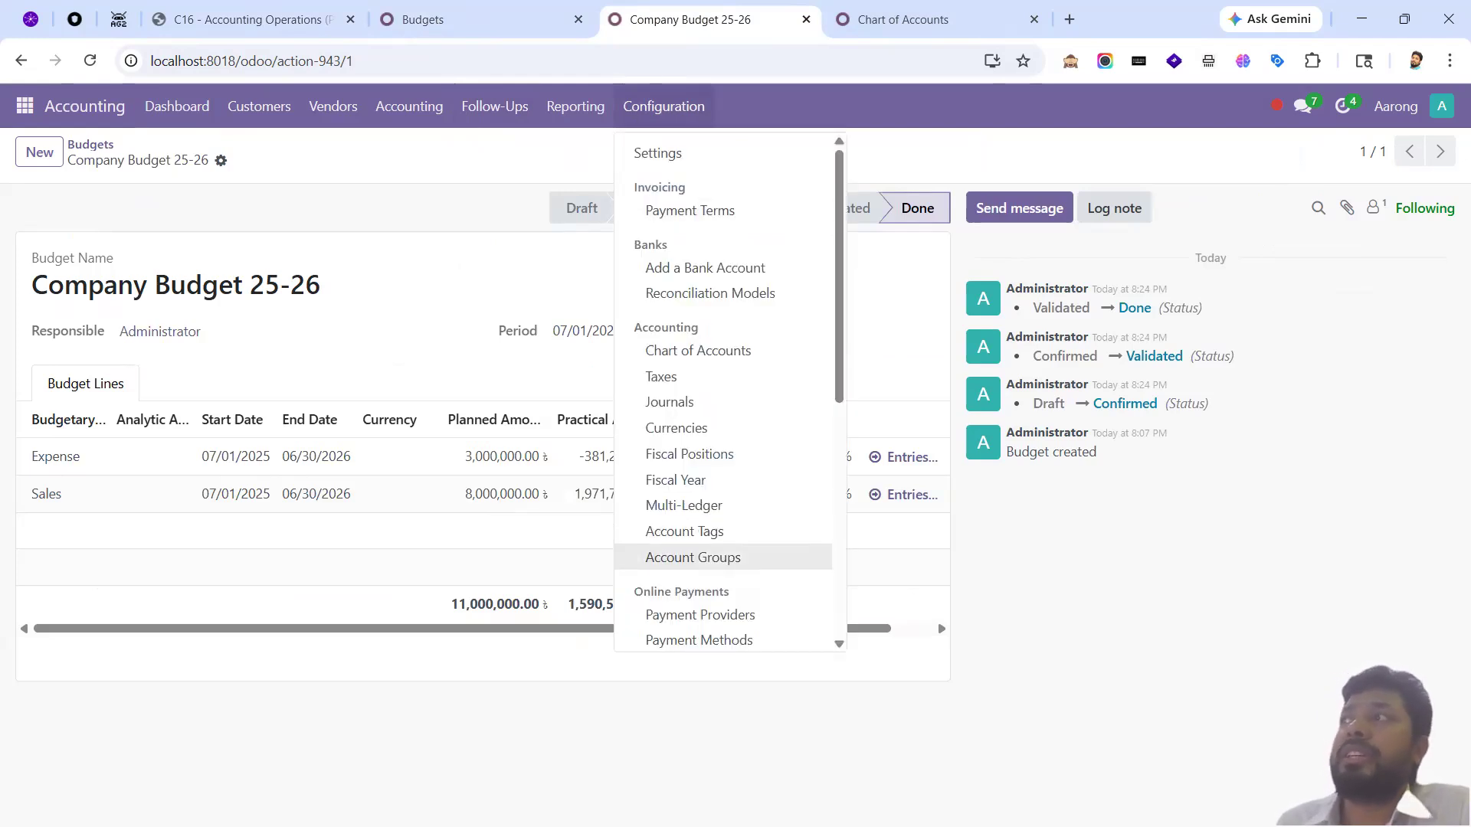
{"action": "scroll", "coordinate": [704, 552], "scroll_direction": "down", "scroll_amount": 3}
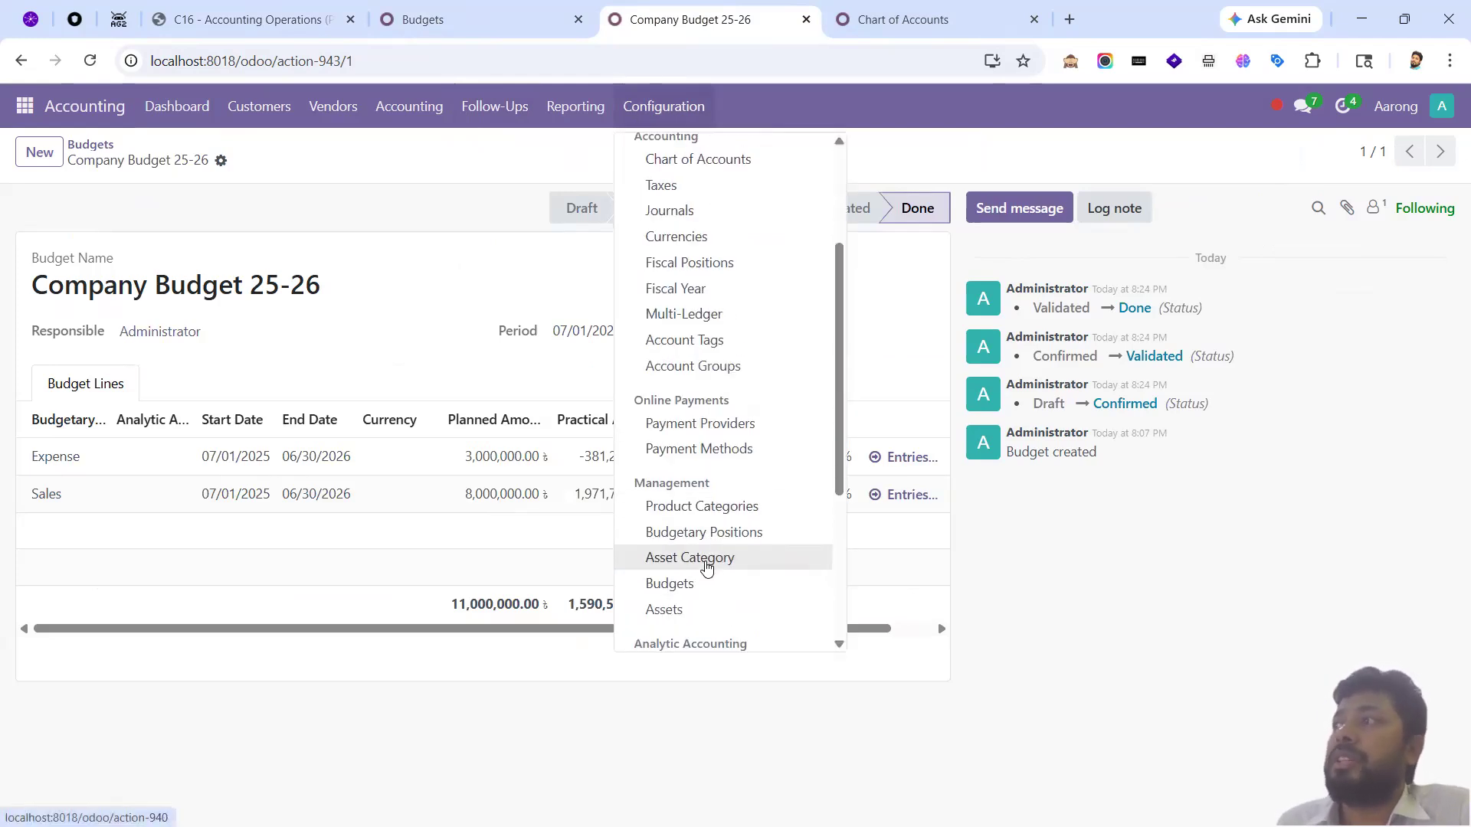
{"action": "scroll", "coordinate": [716, 536], "scroll_direction": "down", "scroll_amount": 1}
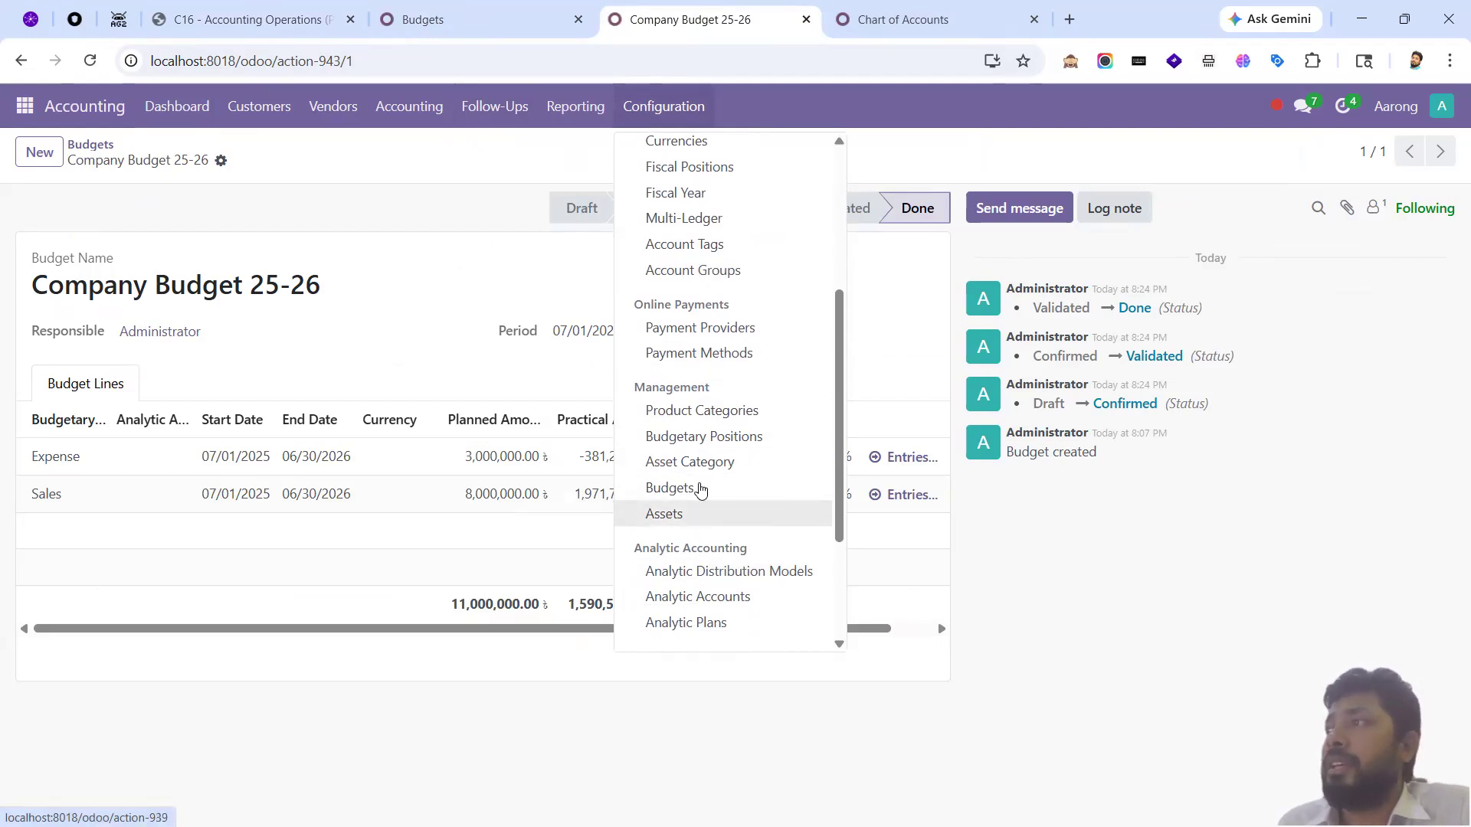
{"action": "left_click", "coordinate": [705, 463]}
{"action": "left_click", "coordinate": [46, 162]}
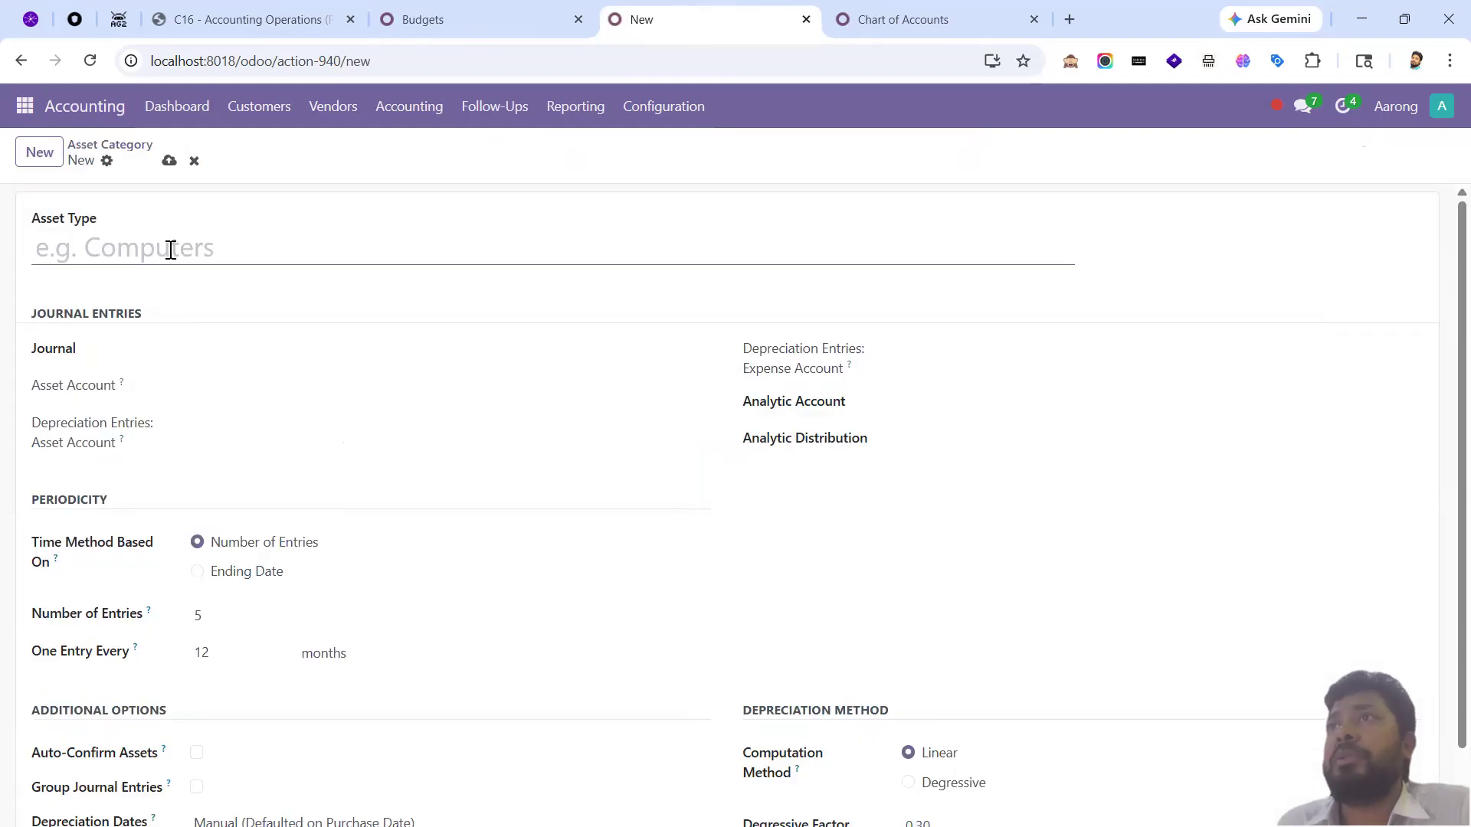
- Name the asset type Laptop and set its journal to Miscellaneous Operations
{"action": "left_click", "coordinate": [156, 244]}
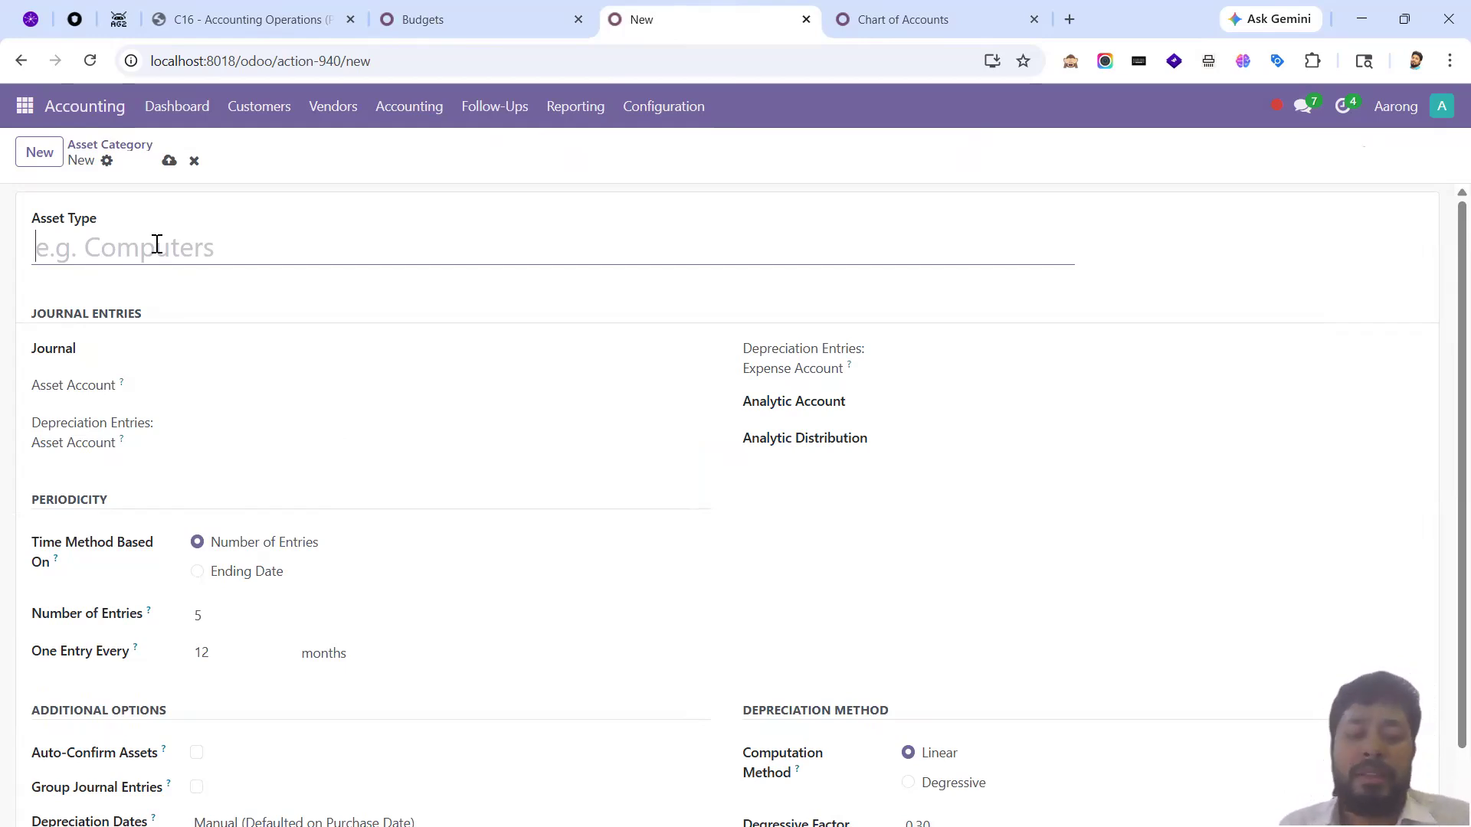
{"action": "type", "text": "L"}
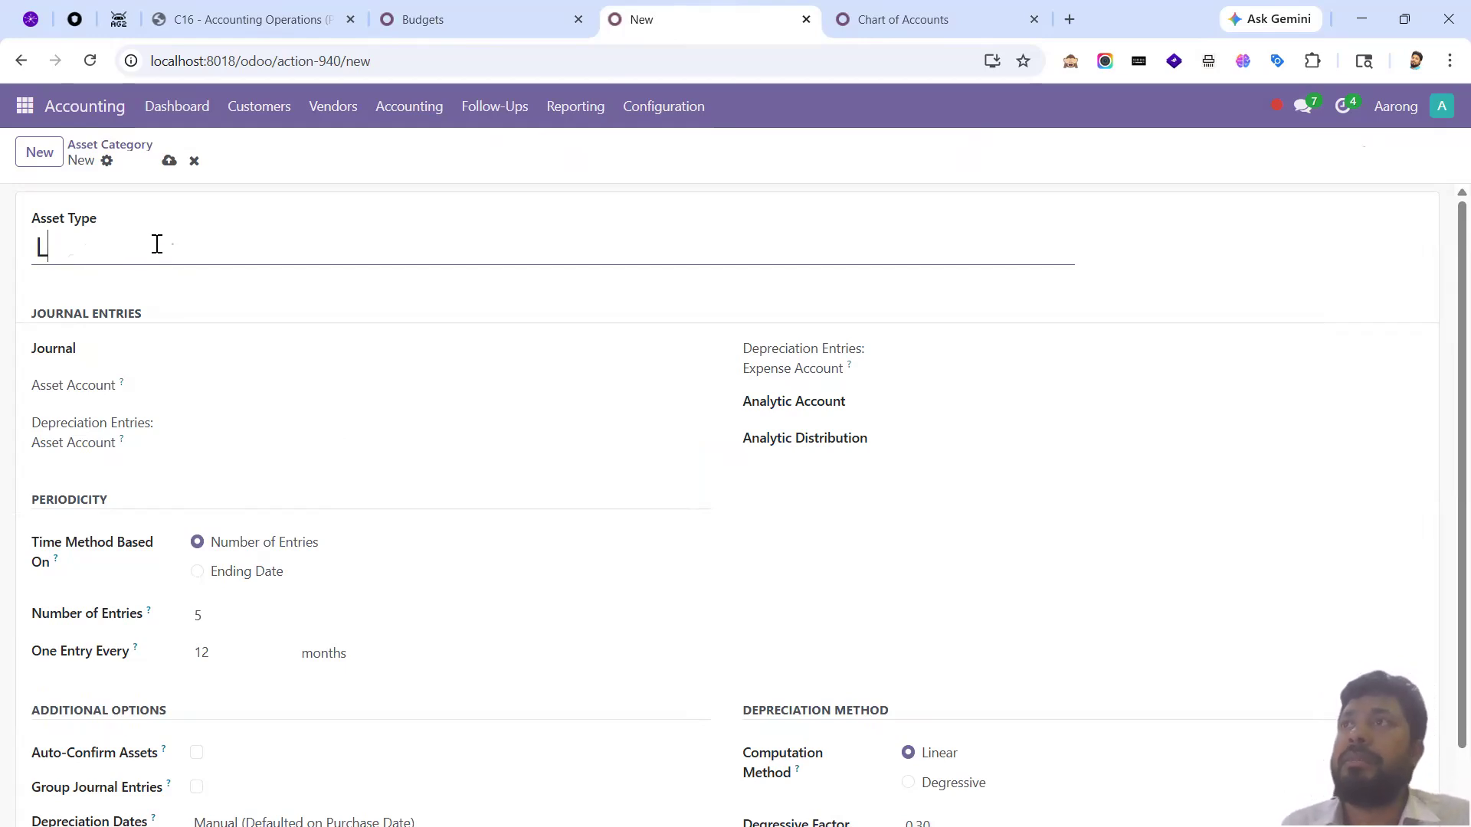
{"action": "type", "text": "aptop"}
{"action": "key", "text": "Tab"}
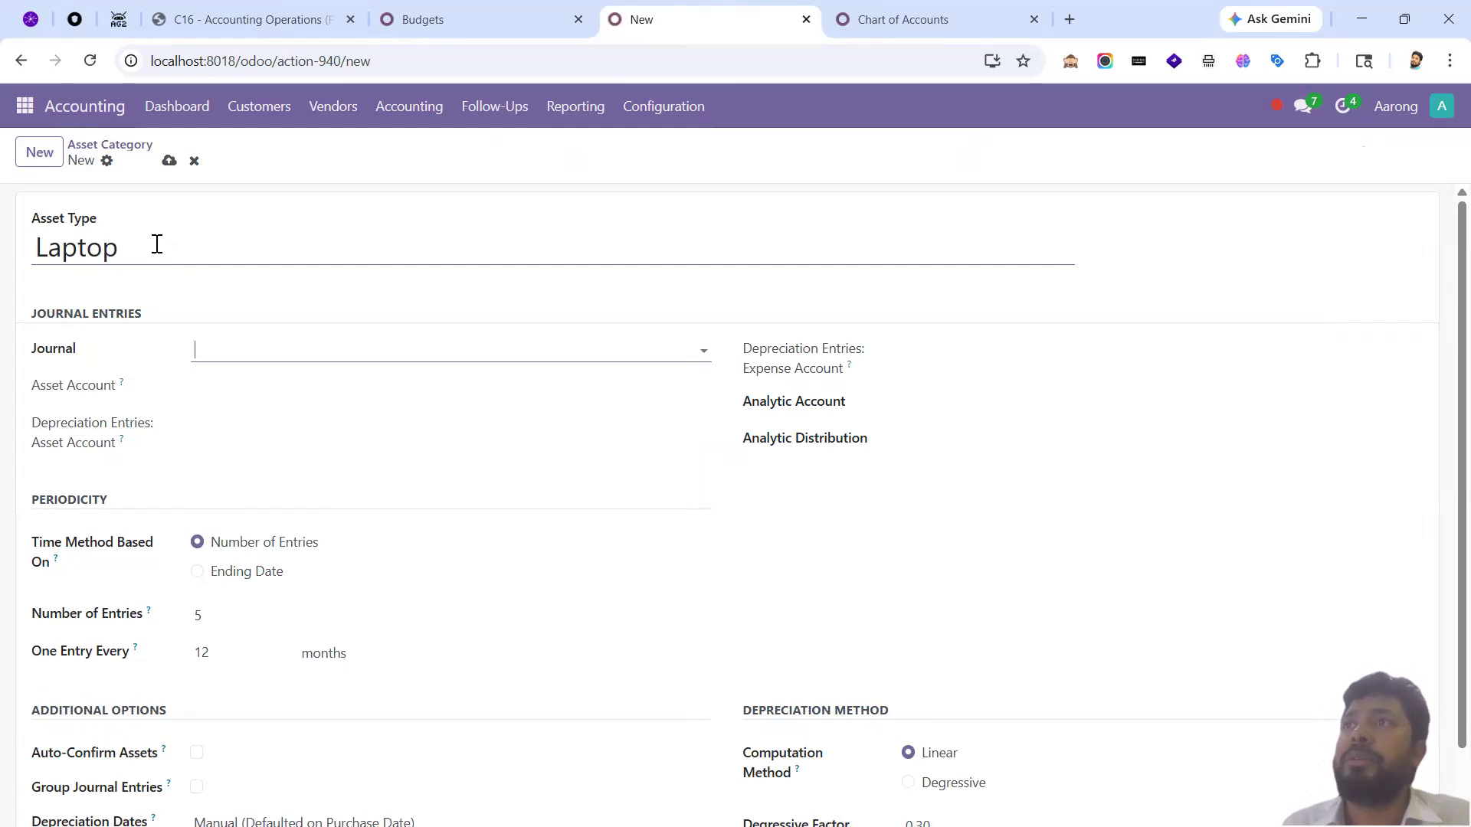
{"action": "type", "text": "mis"}
{"action": "key", "text": "Return"}
{"action": "key", "text": "Tab"}
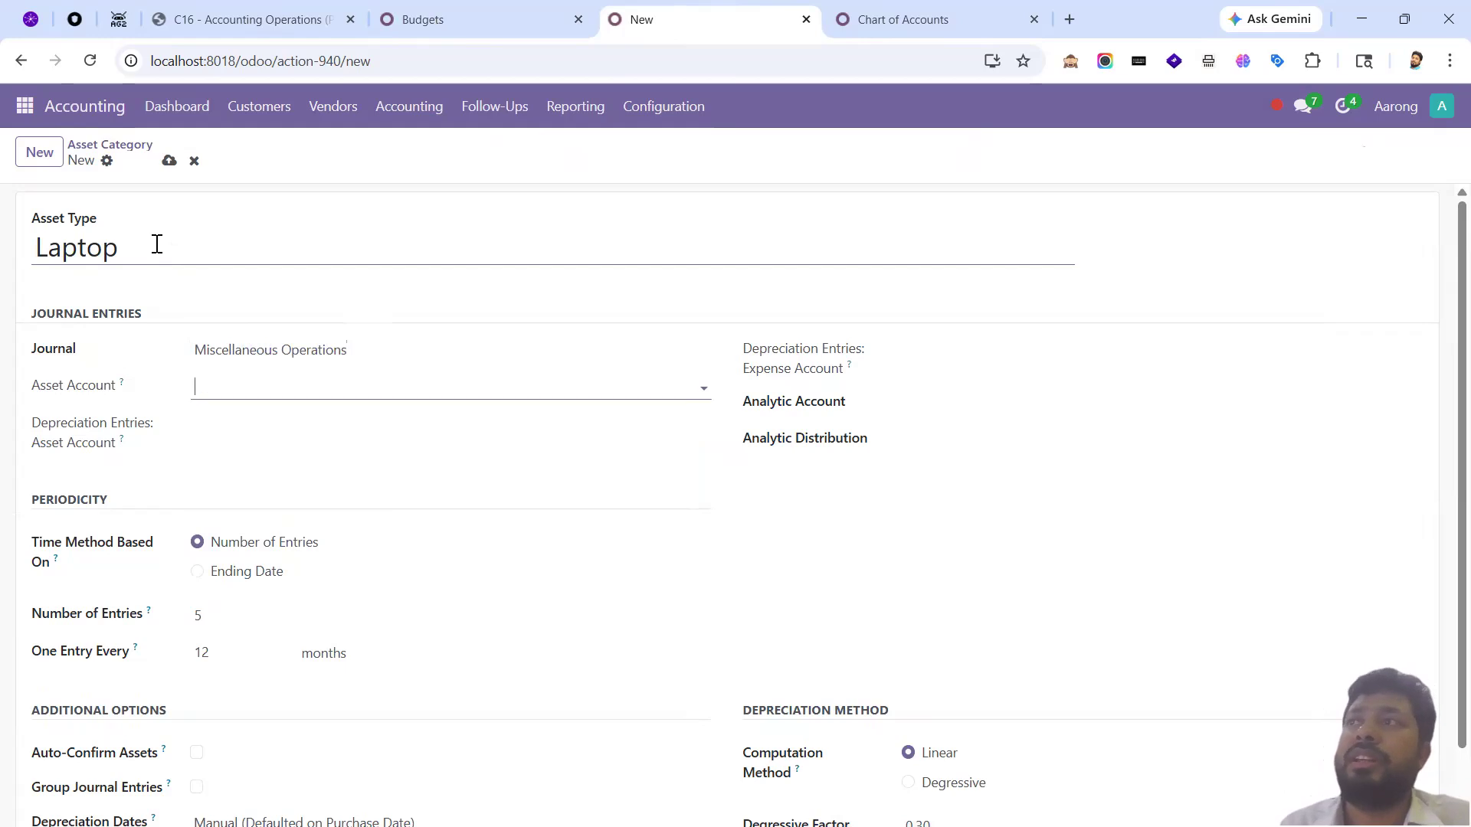
- Open the full account search for the Asset Account, group it by Account Type and expand Current Assets
{"action": "left_click", "coordinate": [242, 387]}
{"action": "key", "text": "Escape"}
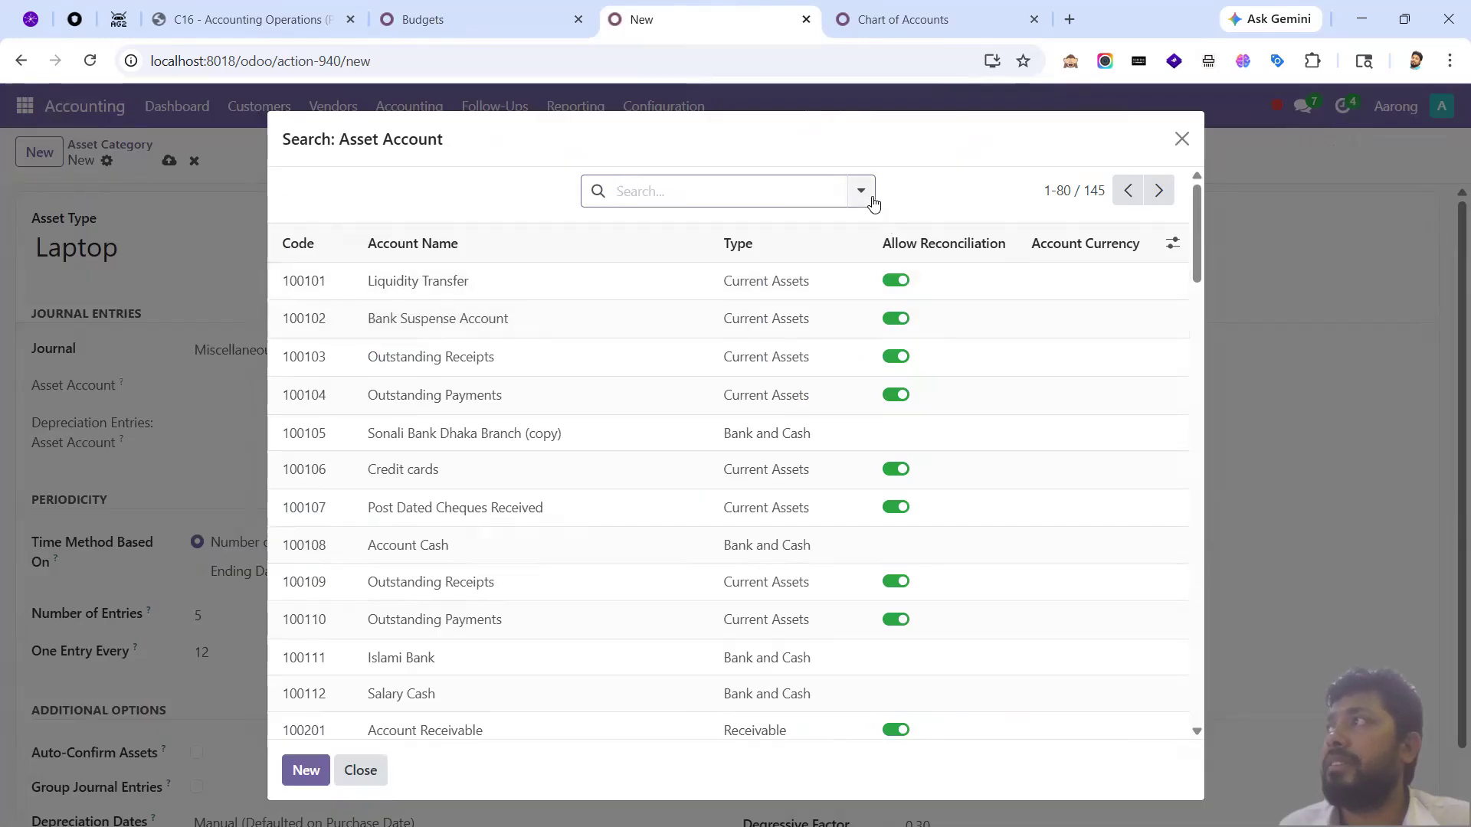
{"action": "left_click", "coordinate": [861, 191]}
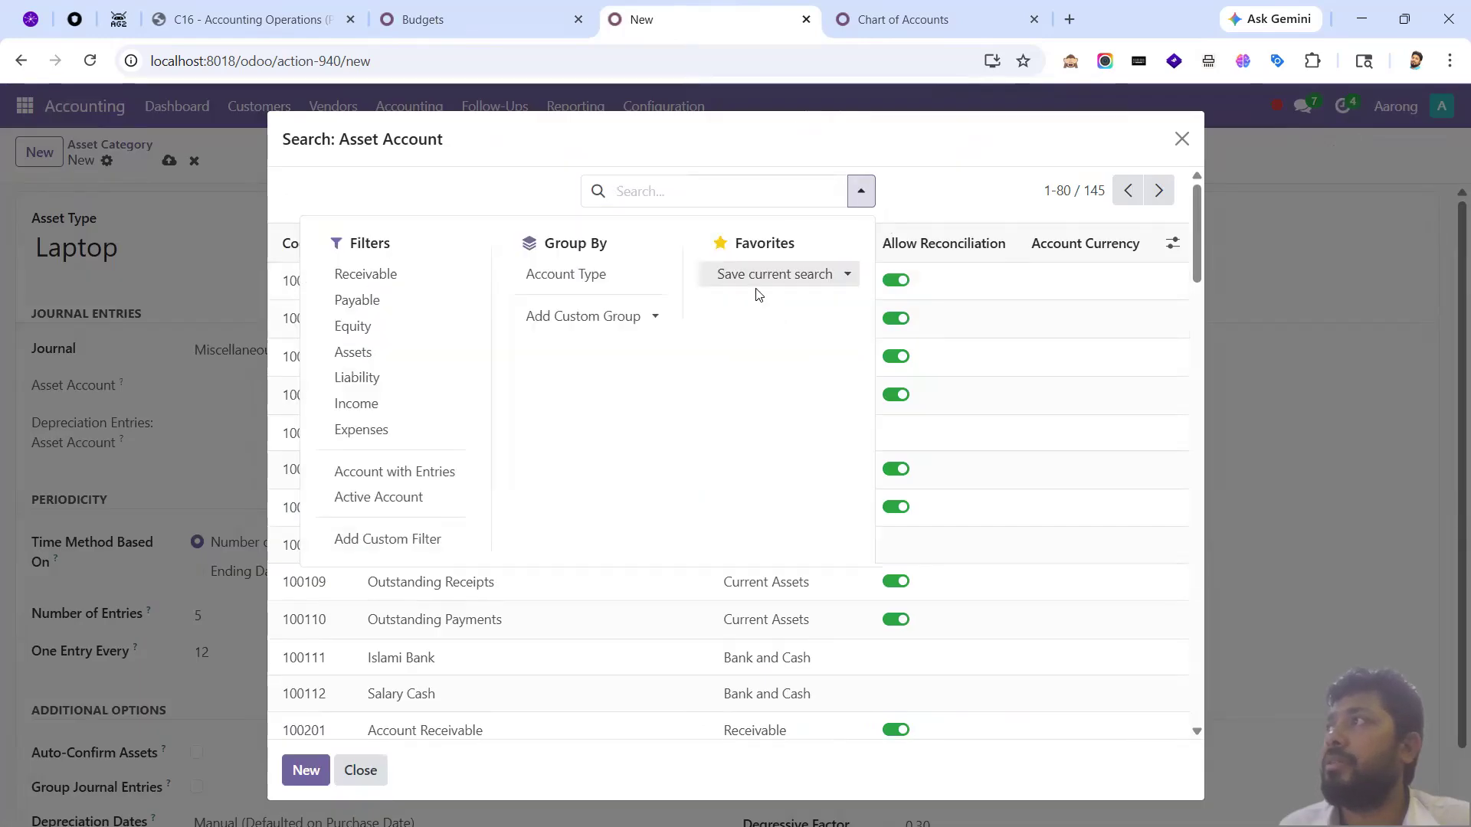
{"action": "left_click", "coordinate": [618, 275]}
{"action": "left_click", "coordinate": [380, 213]}
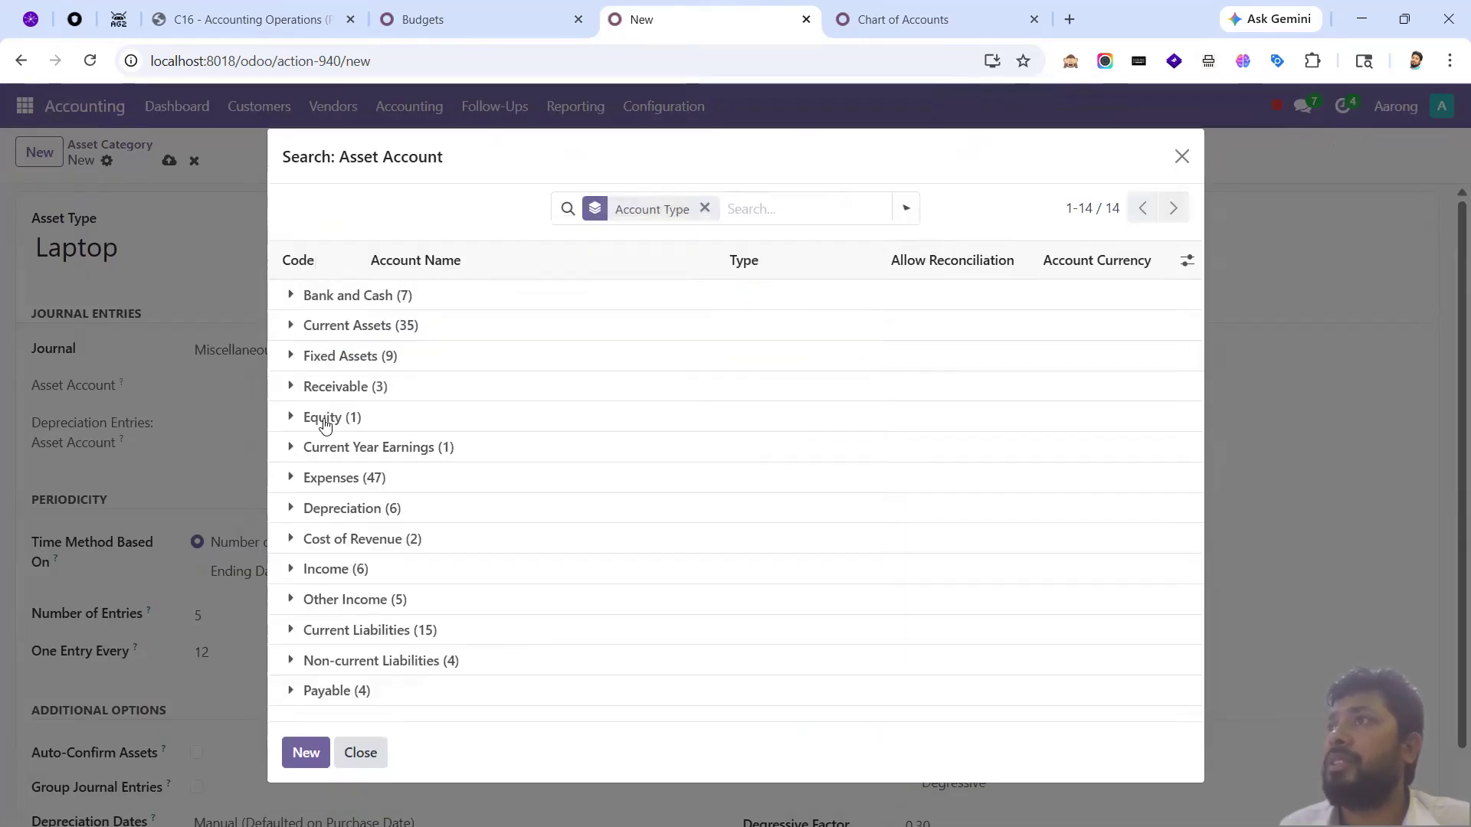
{"action": "left_click", "coordinate": [377, 326]}
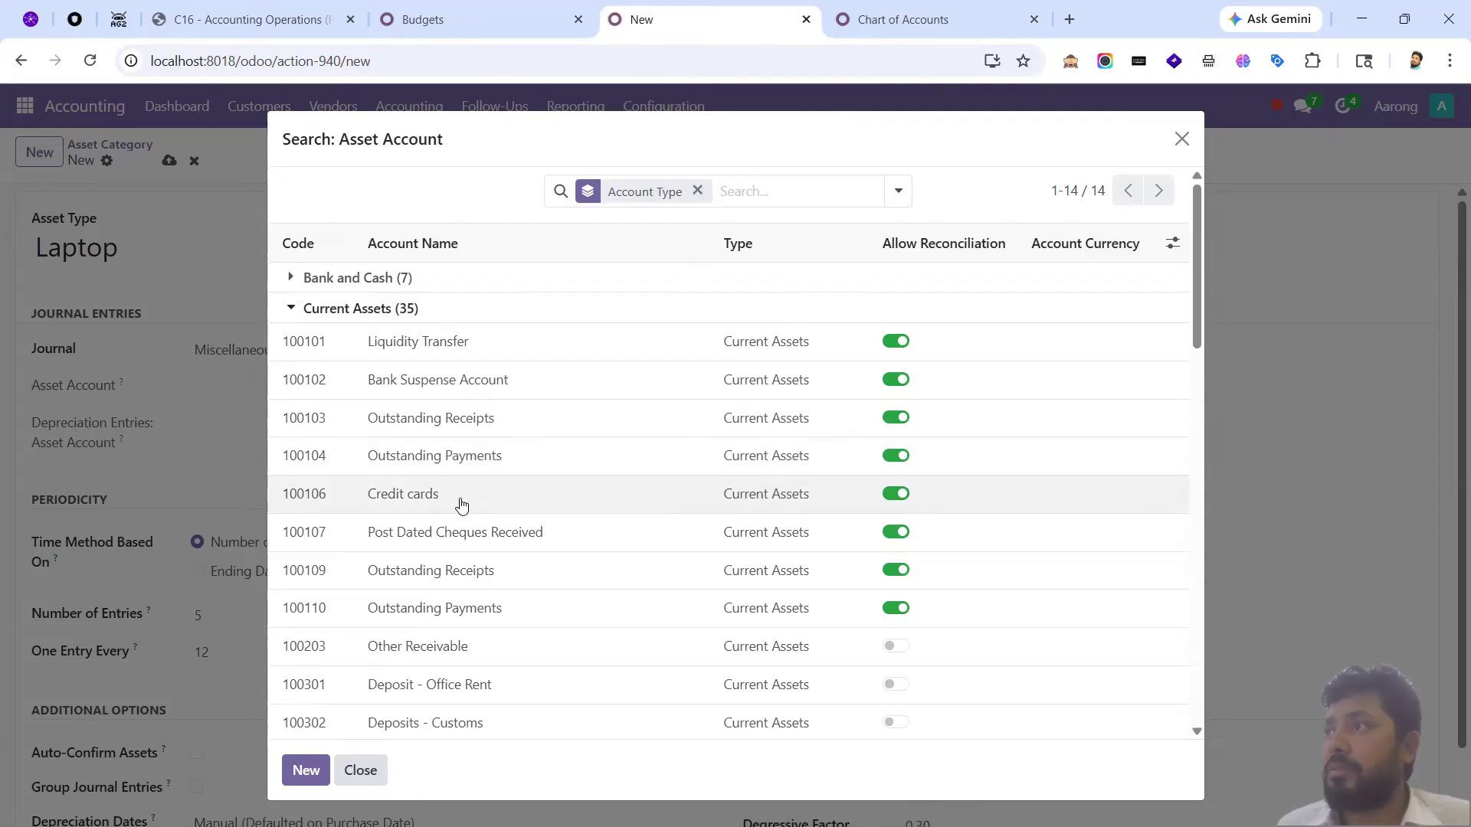
- Look through the Current Assets accounts and the other account type groups for a suitable laptop asset account
{"action": "scroll", "coordinate": [443, 567], "scroll_direction": "down", "scroll_amount": 3}
{"action": "scroll", "coordinate": [443, 584], "scroll_direction": "down", "scroll_amount": 2}
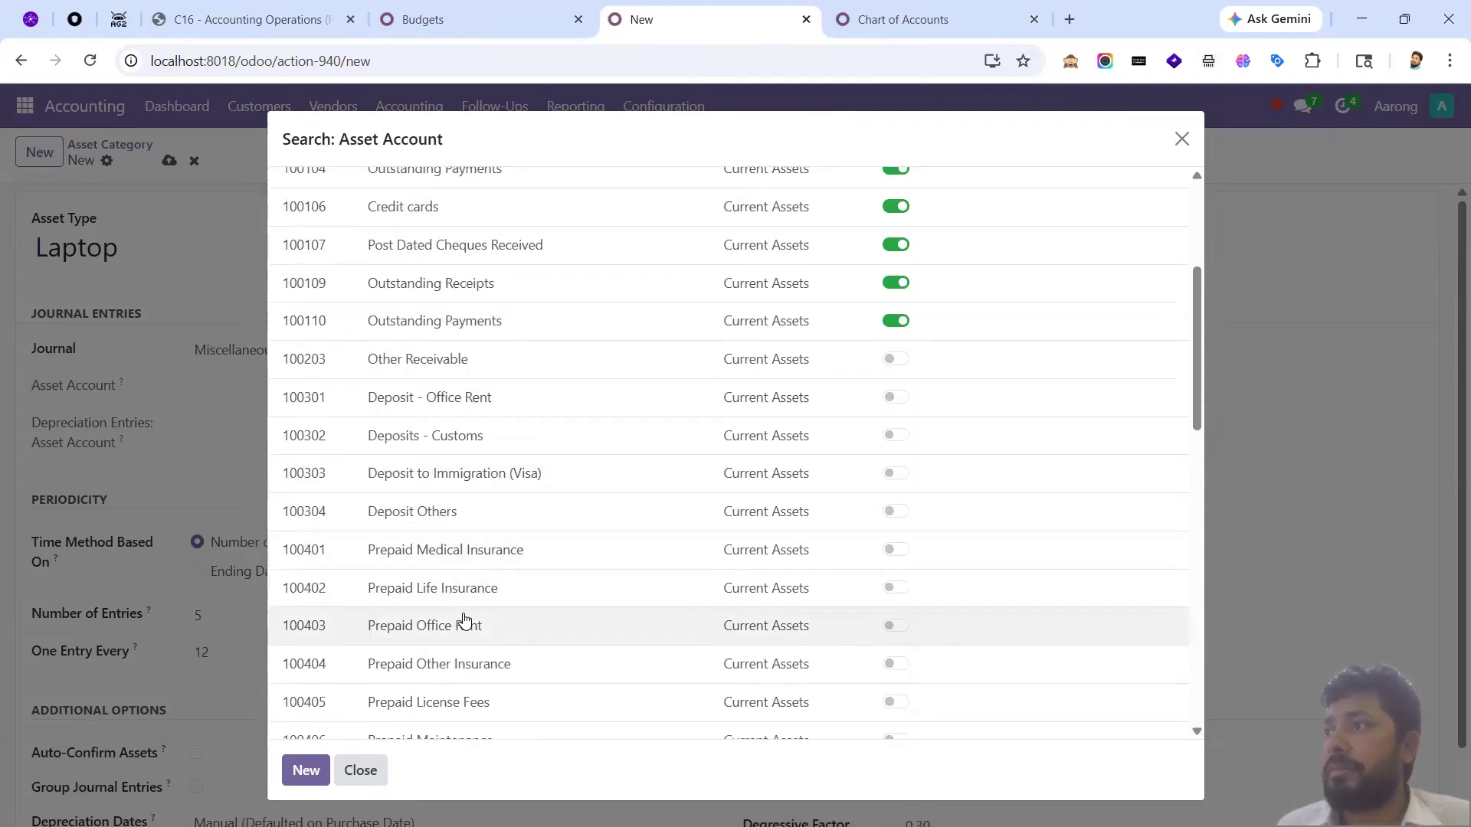
{"action": "scroll", "coordinate": [466, 621], "scroll_direction": "down", "scroll_amount": 3}
{"action": "scroll", "coordinate": [467, 651], "scroll_direction": "down", "scroll_amount": 5}
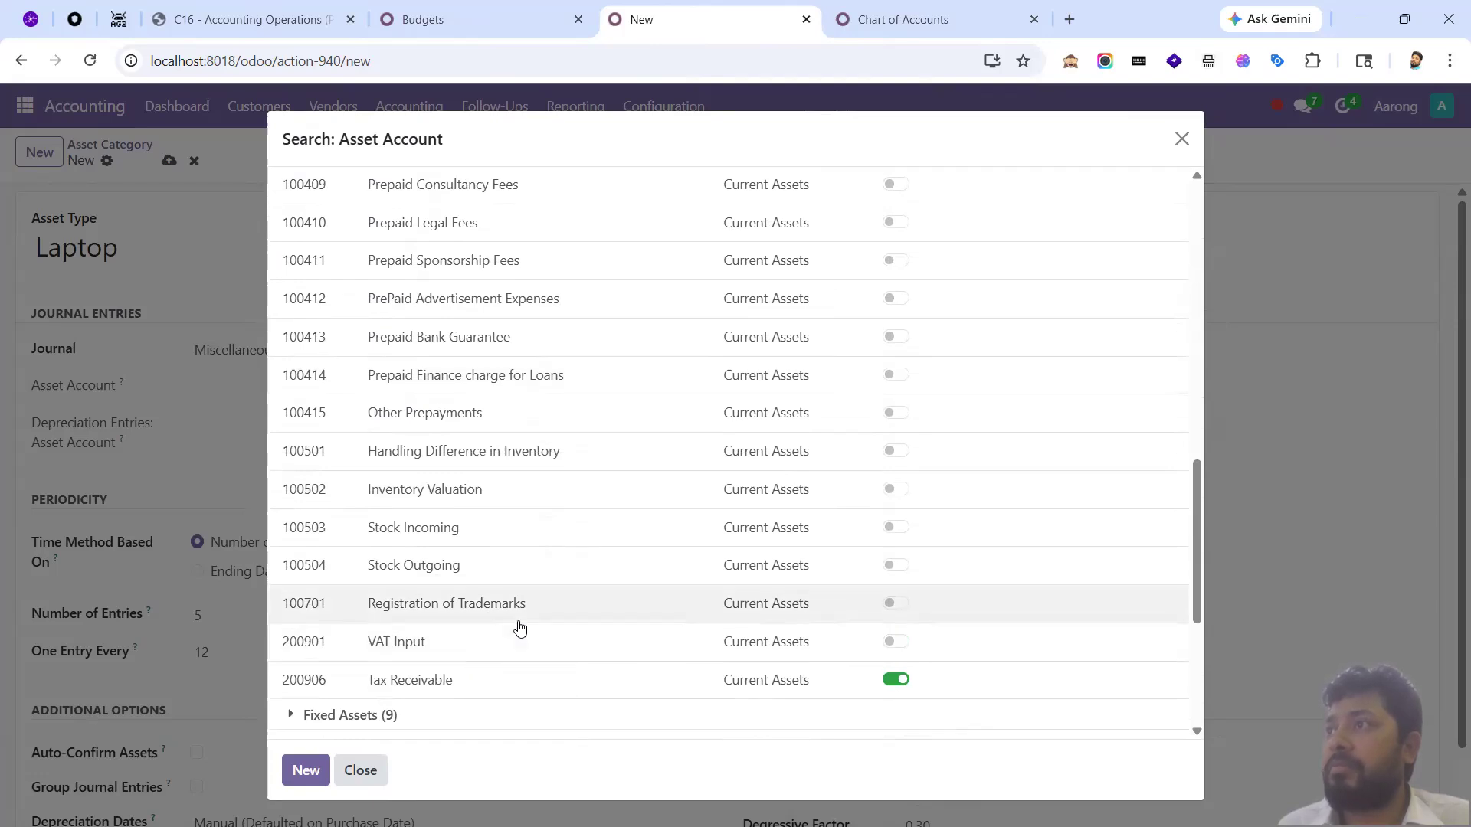
{"action": "scroll", "coordinate": [518, 627], "scroll_direction": "up", "scroll_amount": 10}
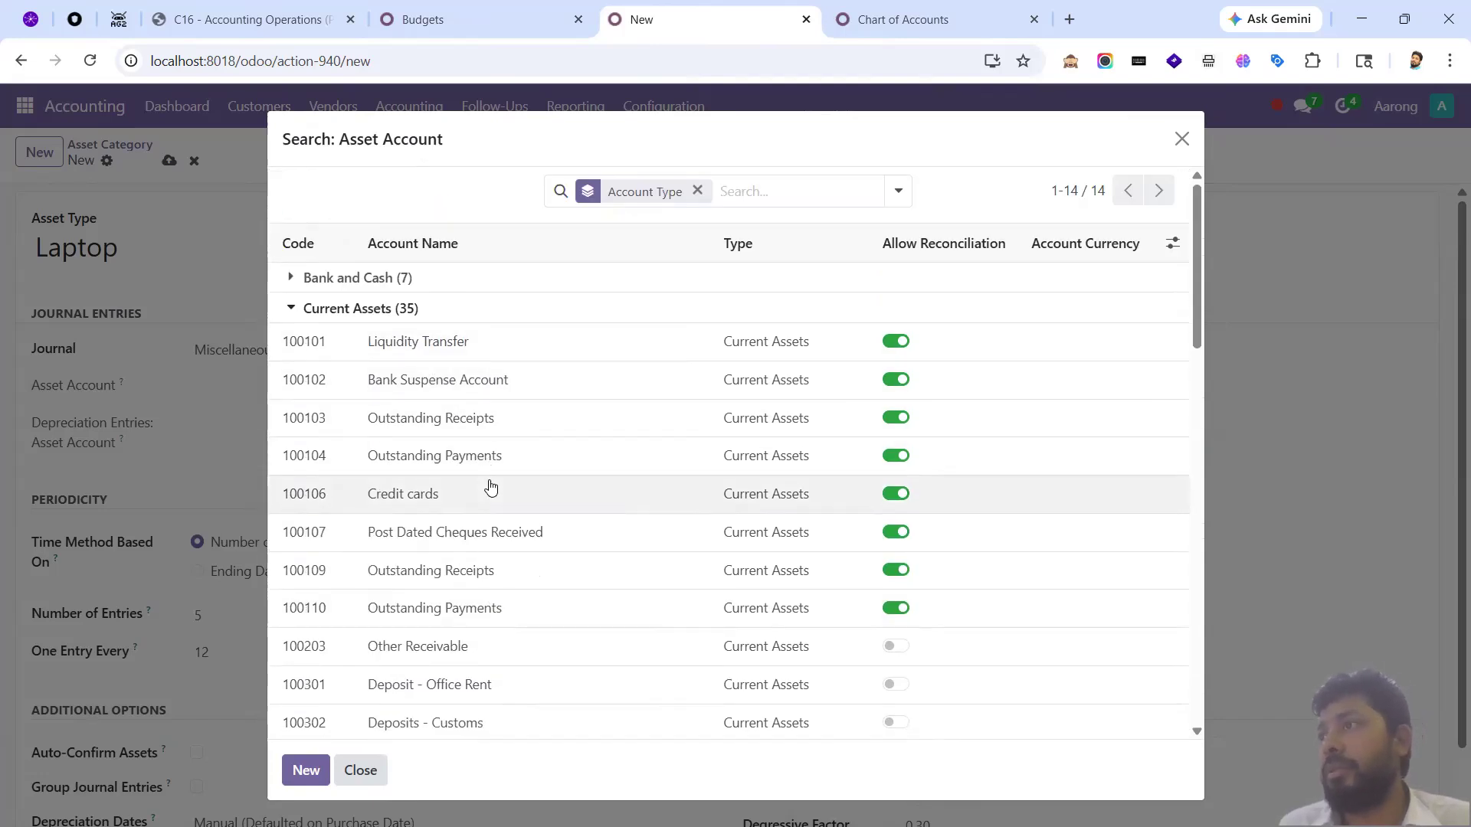
{"action": "scroll", "coordinate": [519, 610], "scroll_direction": "down", "scroll_amount": 1}
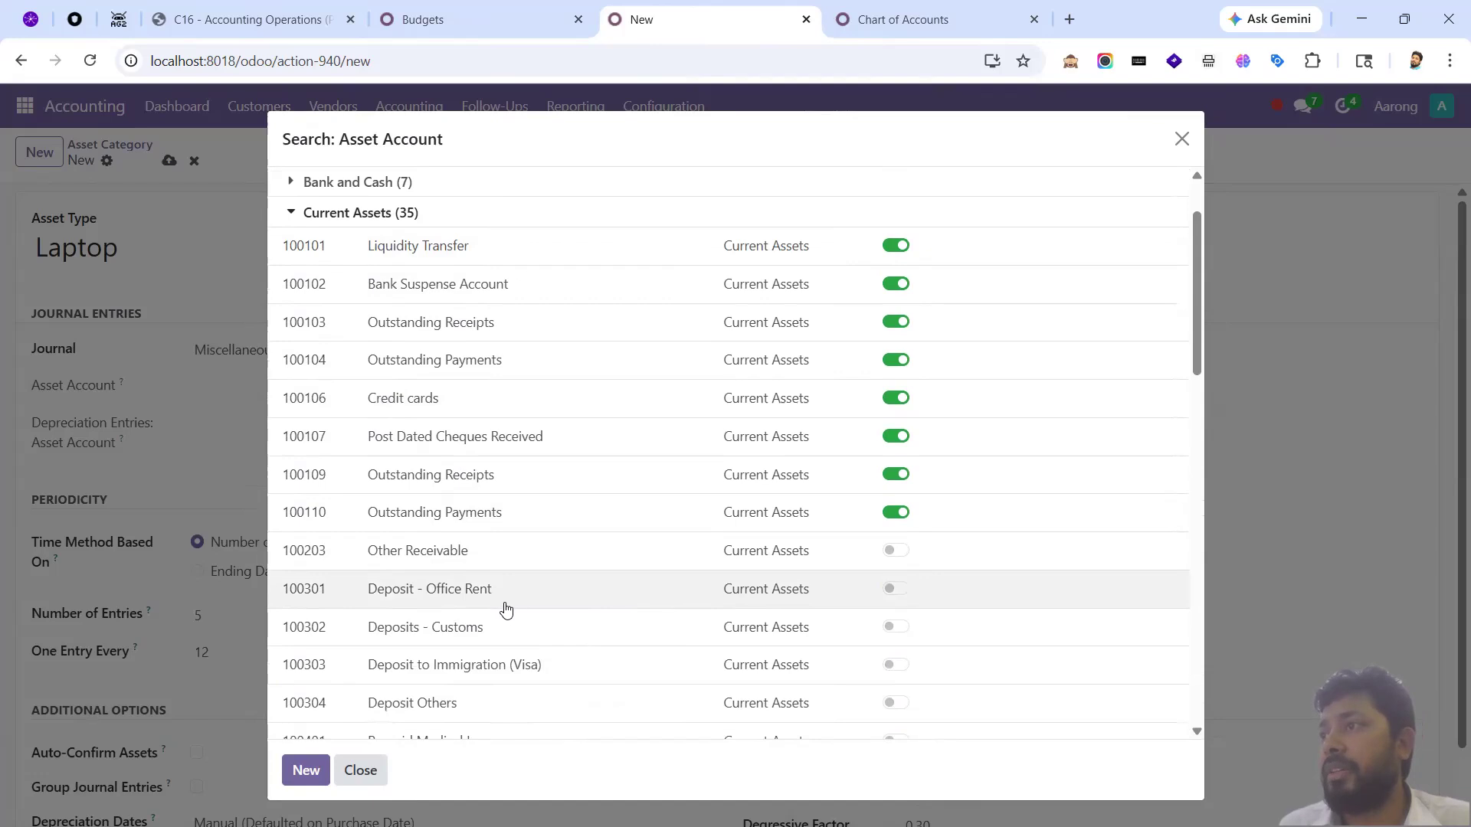
{"action": "scroll", "coordinate": [505, 609], "scroll_direction": "up", "scroll_amount": 1}
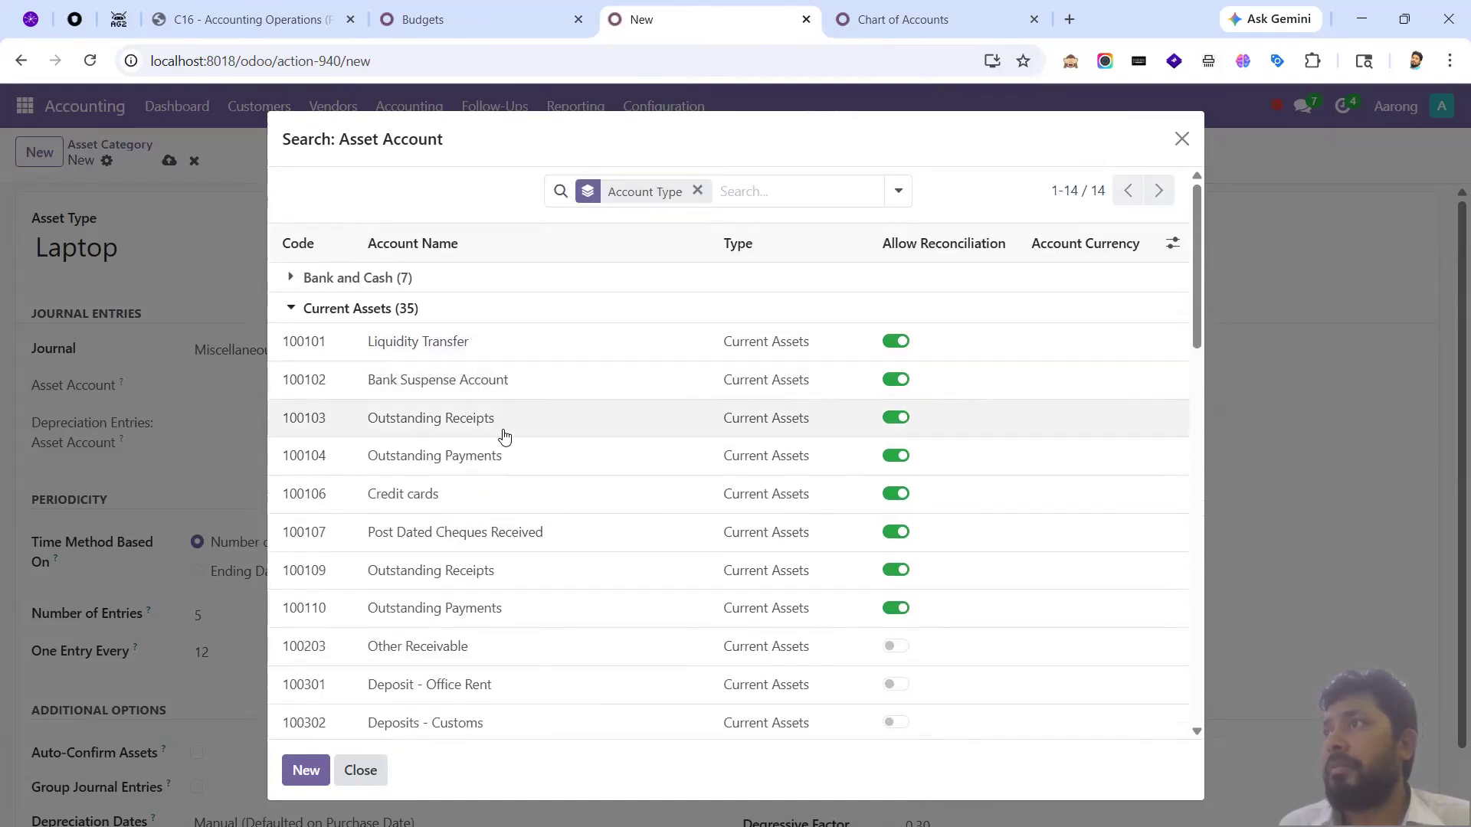
{"action": "scroll", "coordinate": [554, 486], "scroll_direction": "down", "scroll_amount": 4}
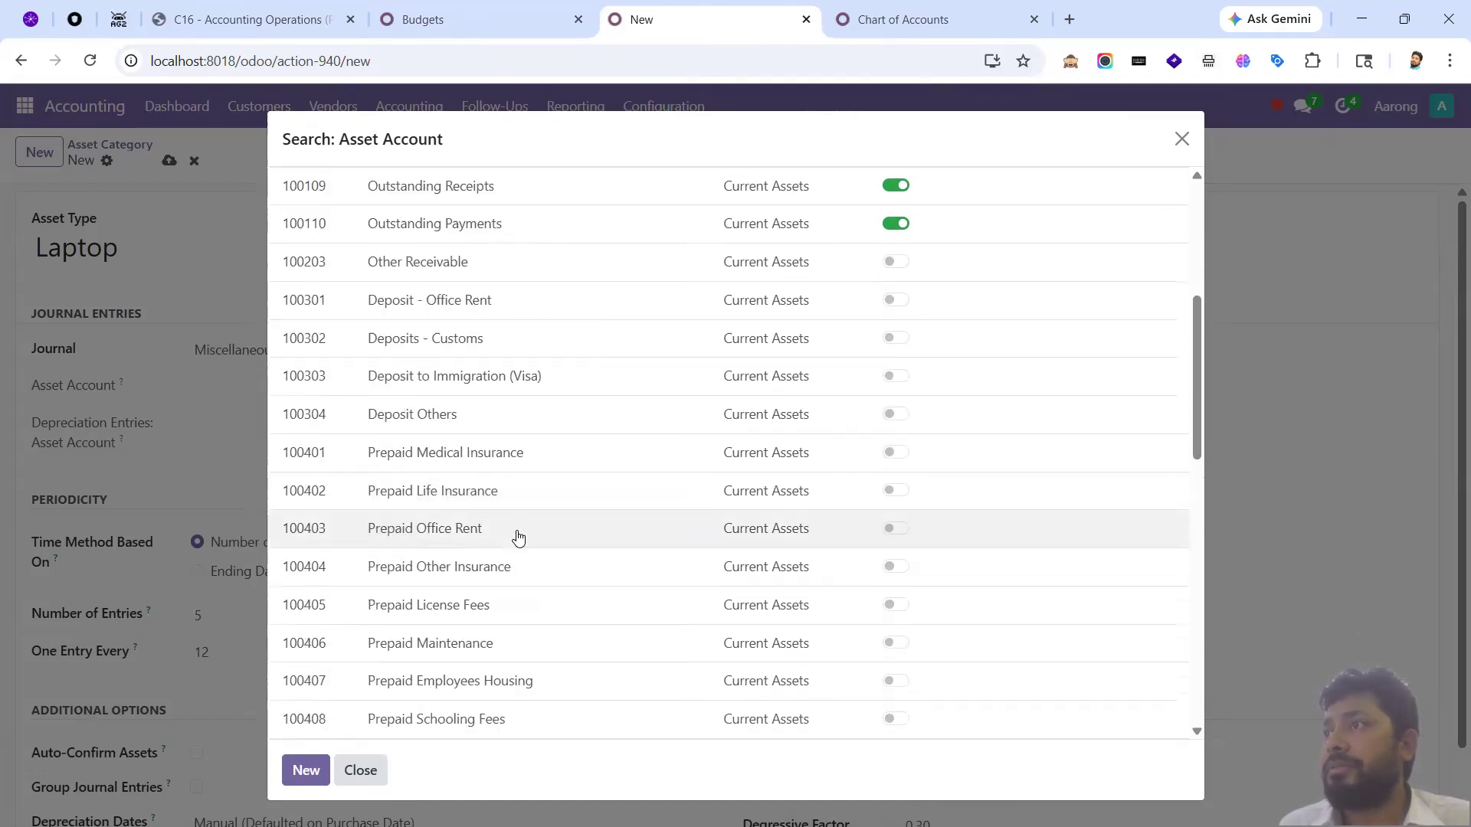
{"action": "scroll", "coordinate": [519, 536], "scroll_direction": "down", "scroll_amount": 5}
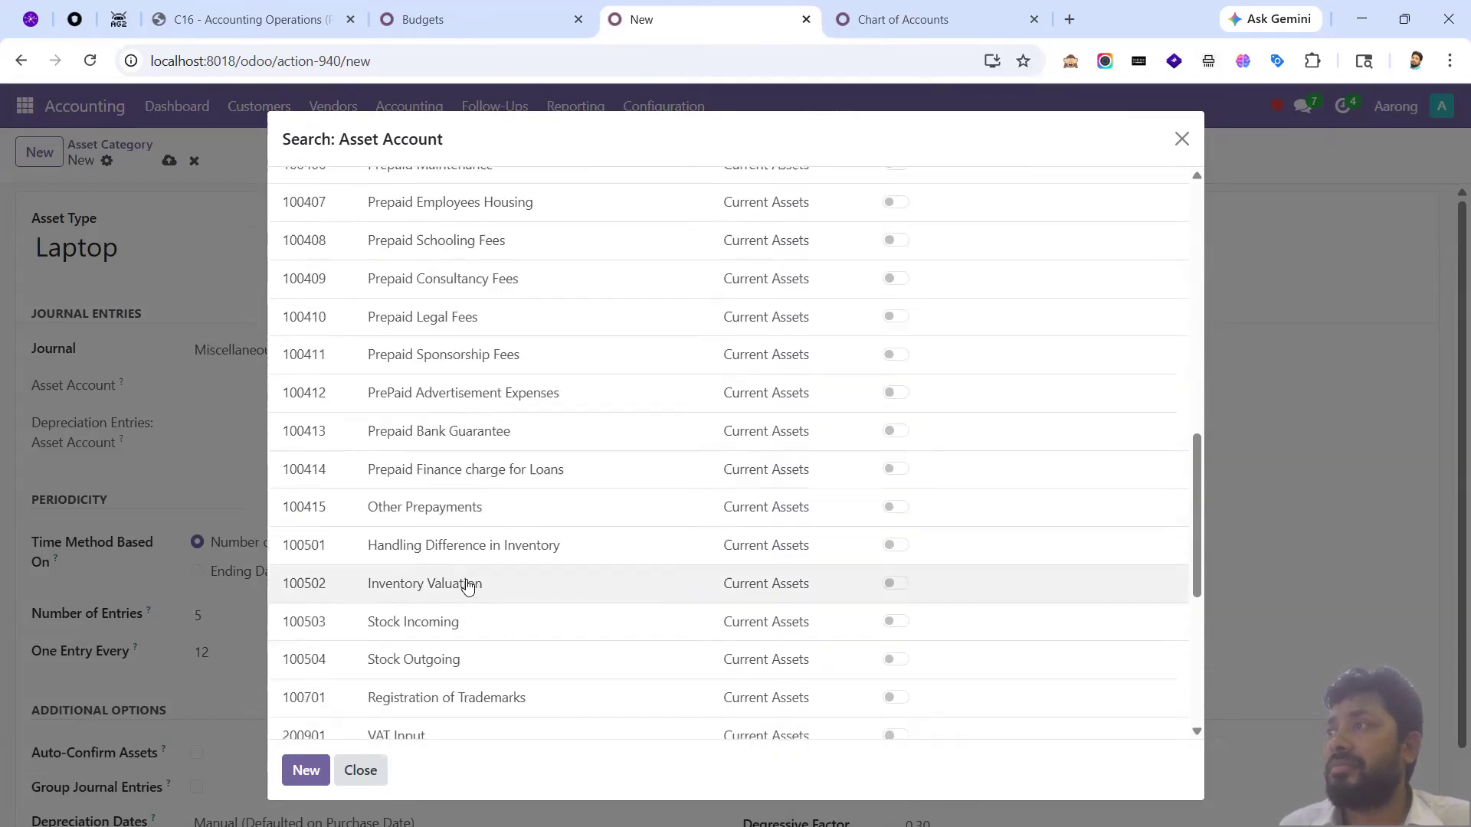
{"action": "scroll", "coordinate": [468, 586], "scroll_direction": "down", "scroll_amount": 2}
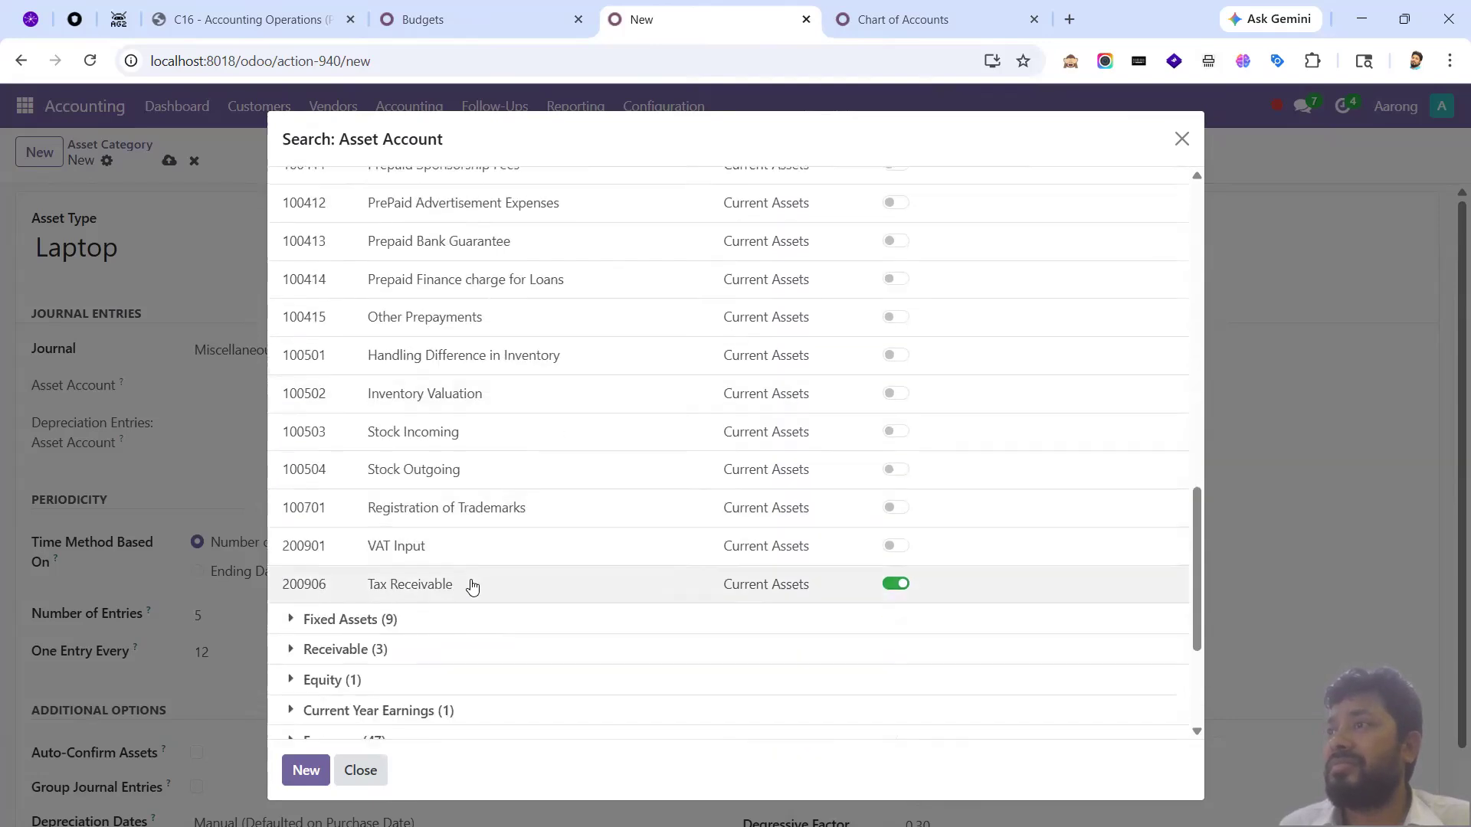
{"action": "scroll", "coordinate": [474, 575], "scroll_direction": "up", "scroll_amount": 1}
{"action": "scroll", "coordinate": [470, 528], "scroll_direction": "up", "scroll_amount": 1}
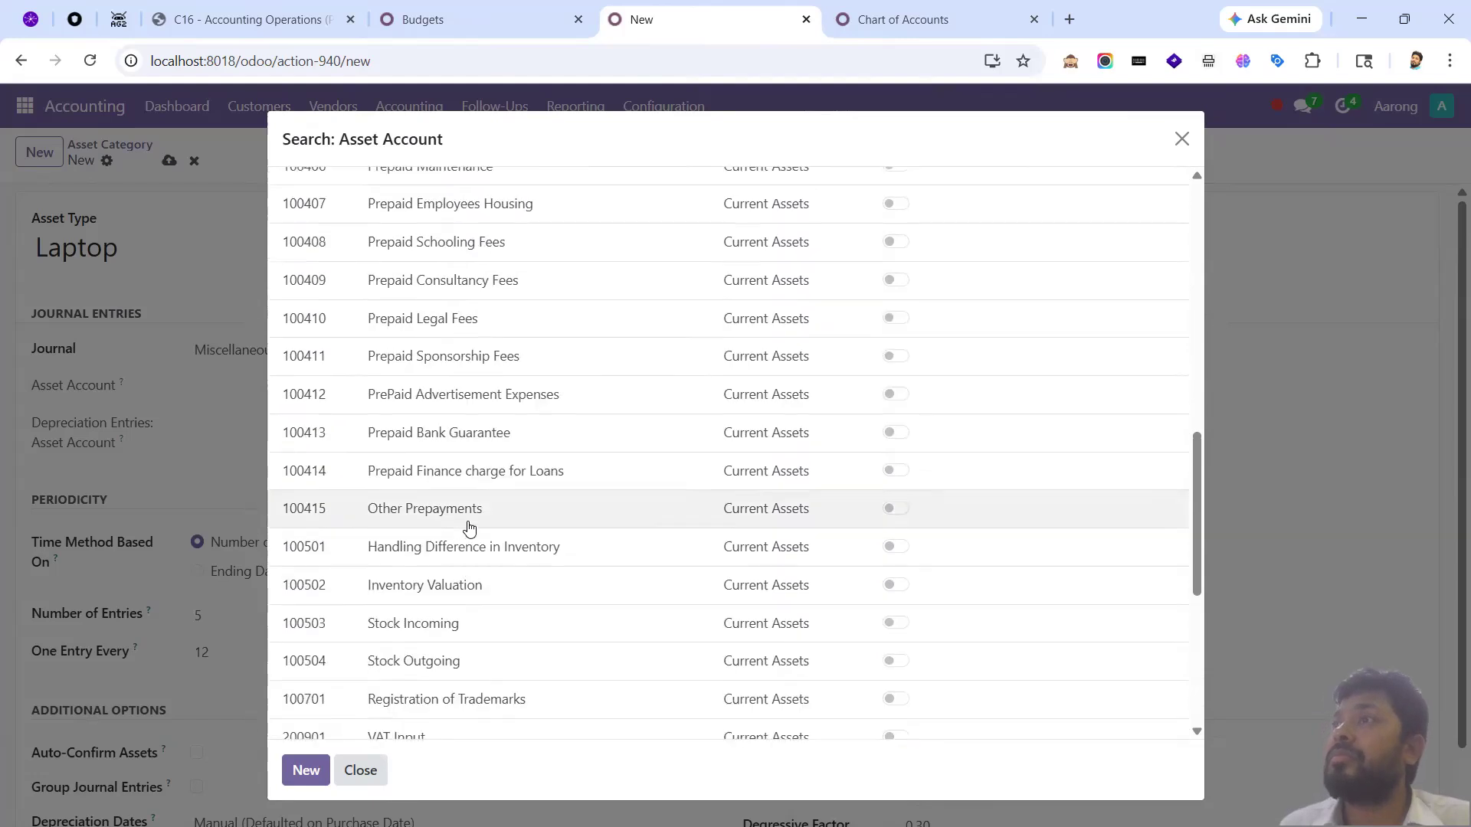
{"action": "scroll", "coordinate": [471, 528], "scroll_direction": "up", "scroll_amount": 7}
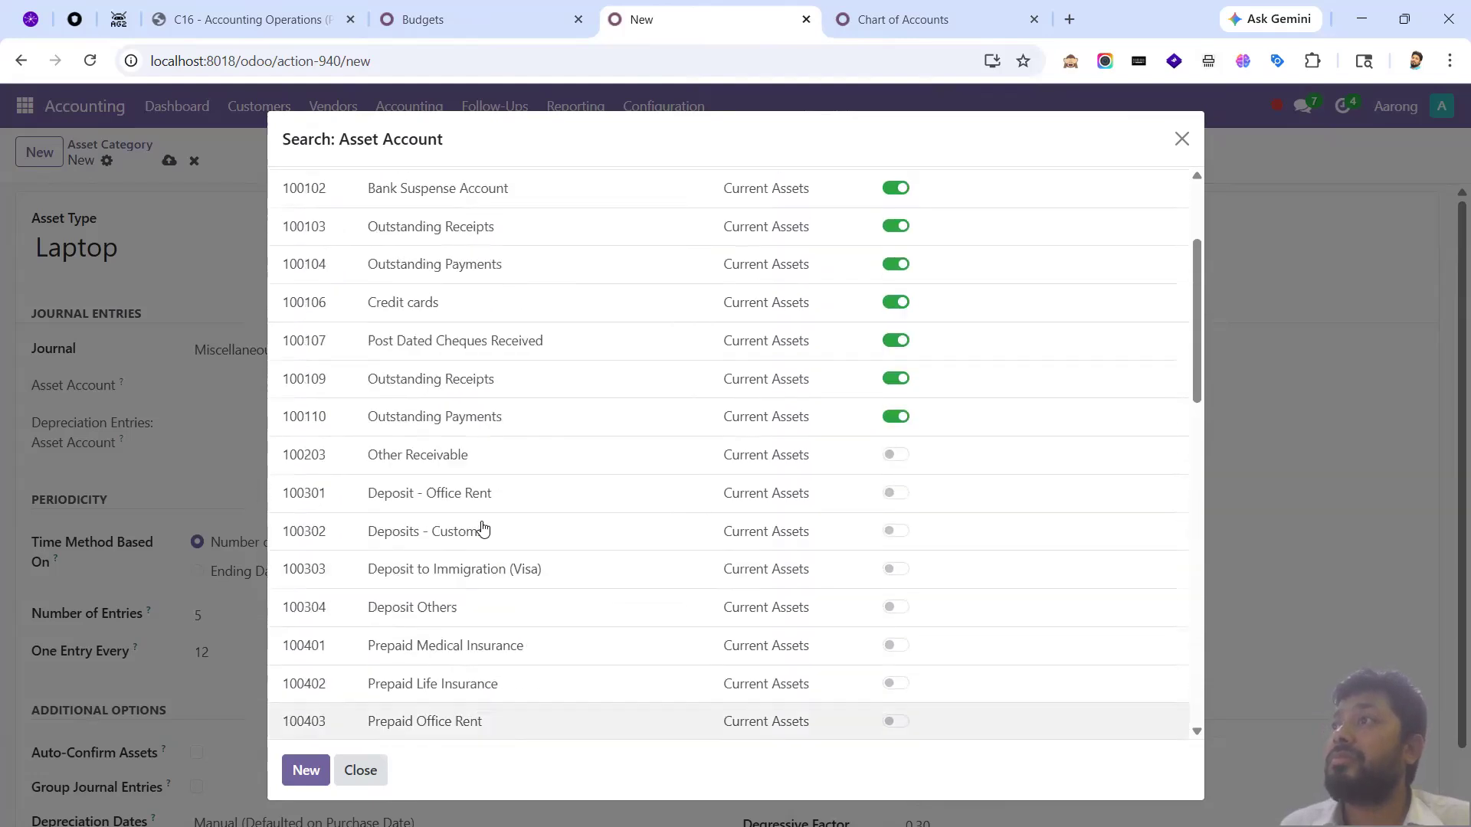
{"action": "scroll", "coordinate": [485, 527], "scroll_direction": "up", "scroll_amount": 2}
{"action": "scroll", "coordinate": [459, 537], "scroll_direction": "down", "scroll_amount": 14}
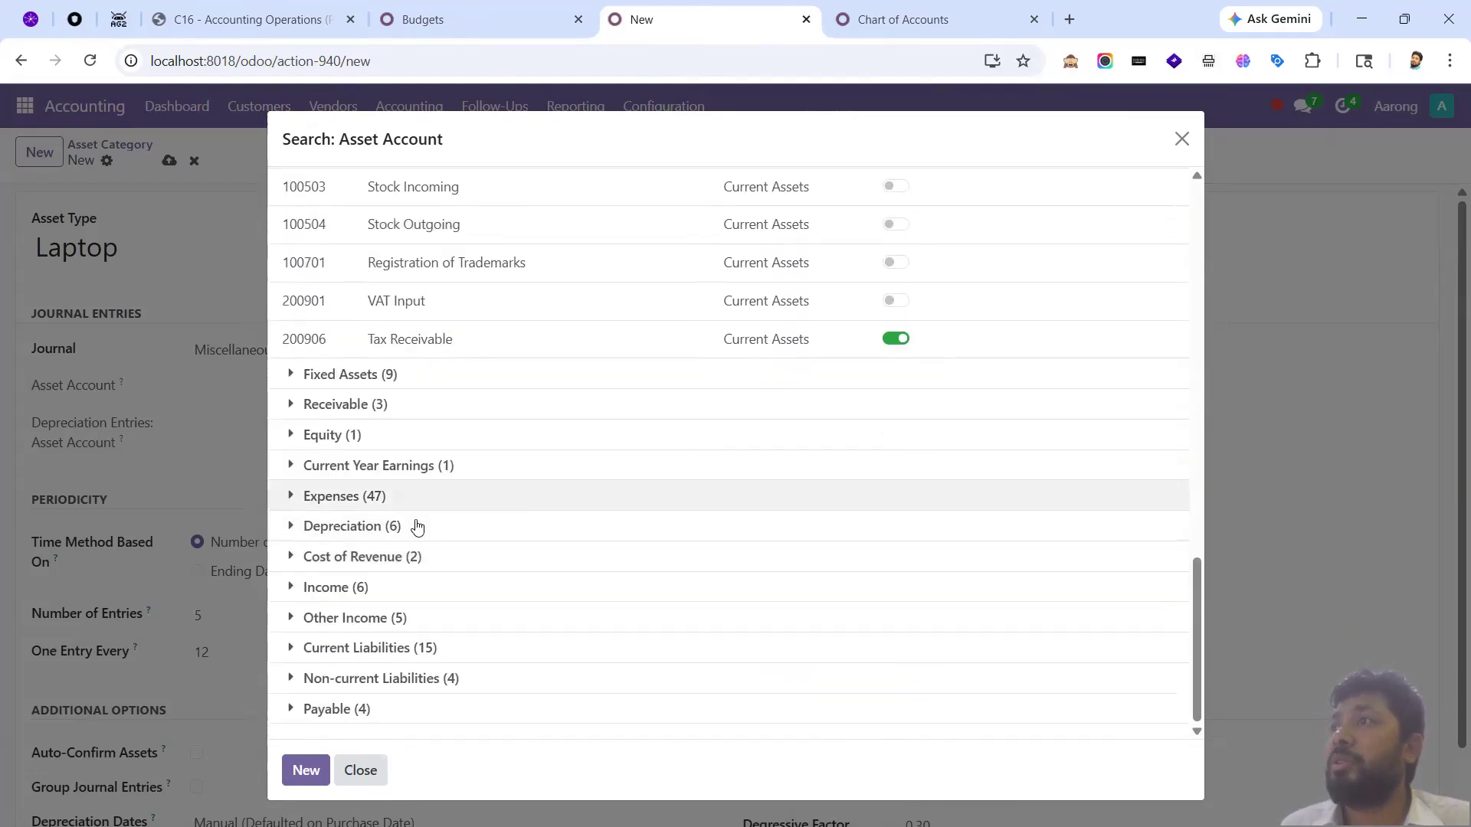
{"action": "scroll", "coordinate": [429, 529], "scroll_direction": "up", "scroll_amount": 14}
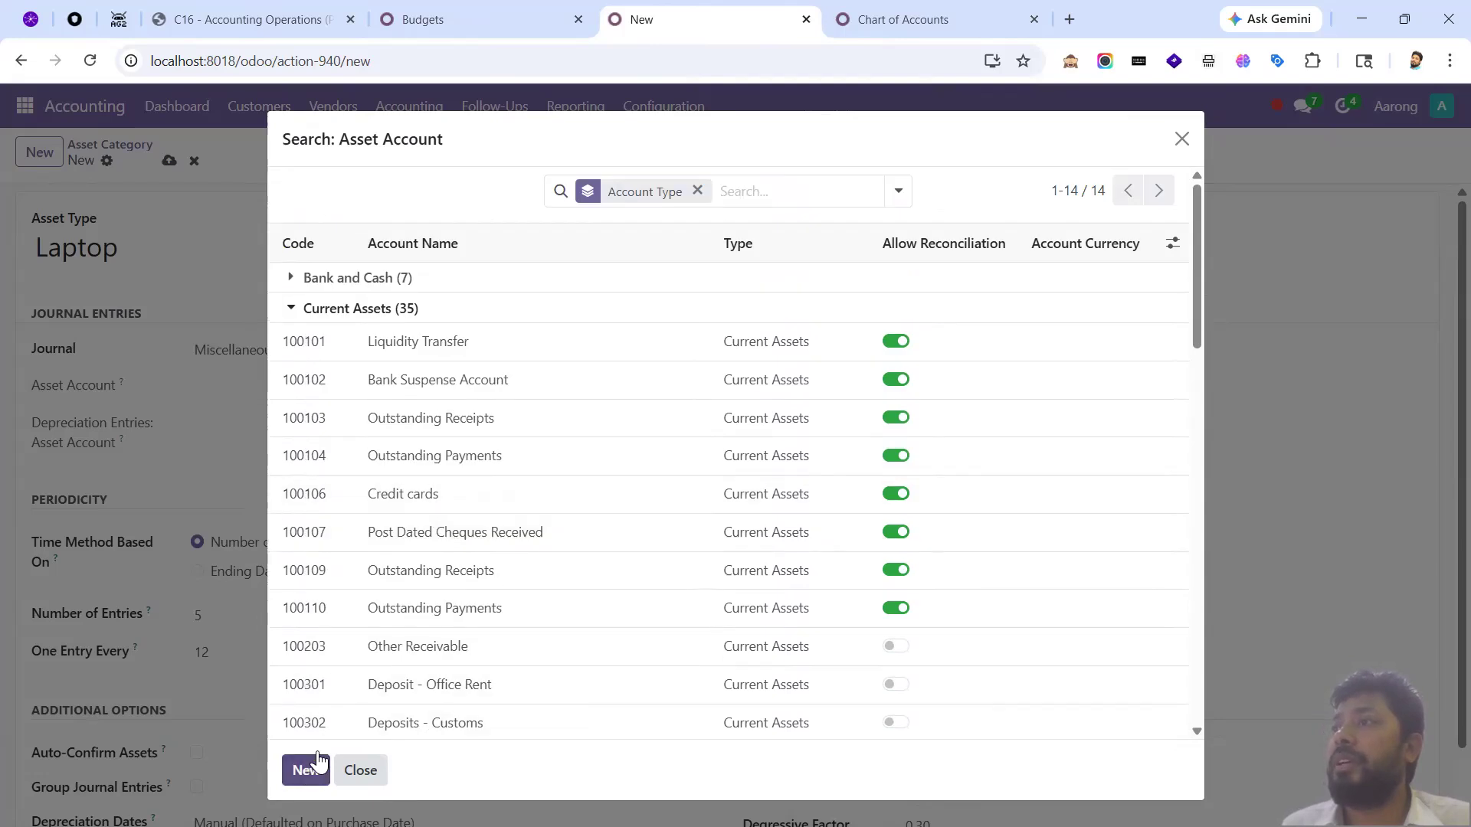
- Create an asset account with code 100123, name Current Asset and type Current Assets, and save it as the category's Asset Account
{"action": "left_click", "coordinate": [307, 769]}
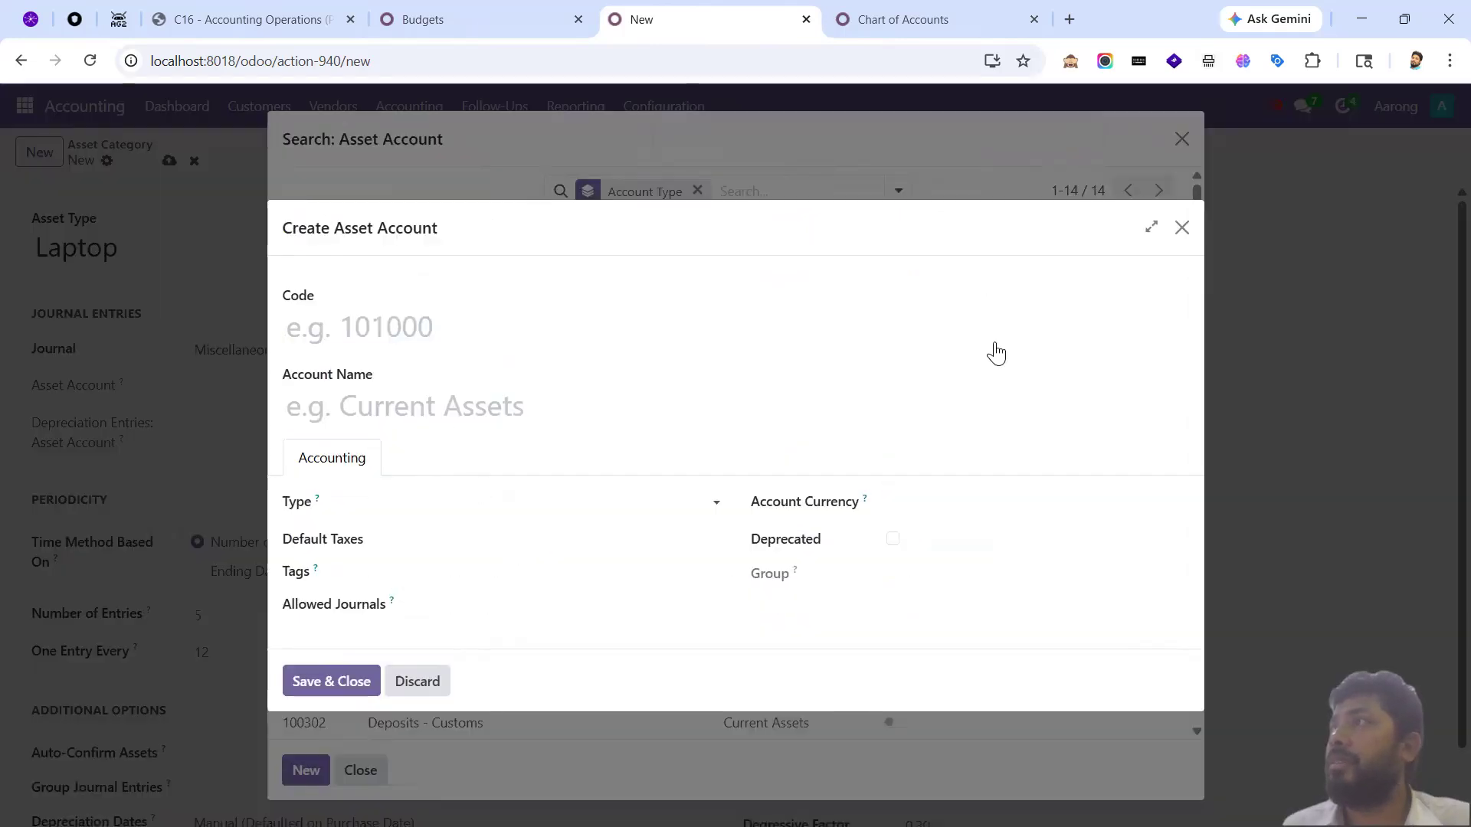
{"action": "left_click", "coordinate": [349, 556]}
{"action": "type", "text": "100123"}
{"action": "key", "text": "Tab"}
{"action": "type", "text": "Current Assets"}
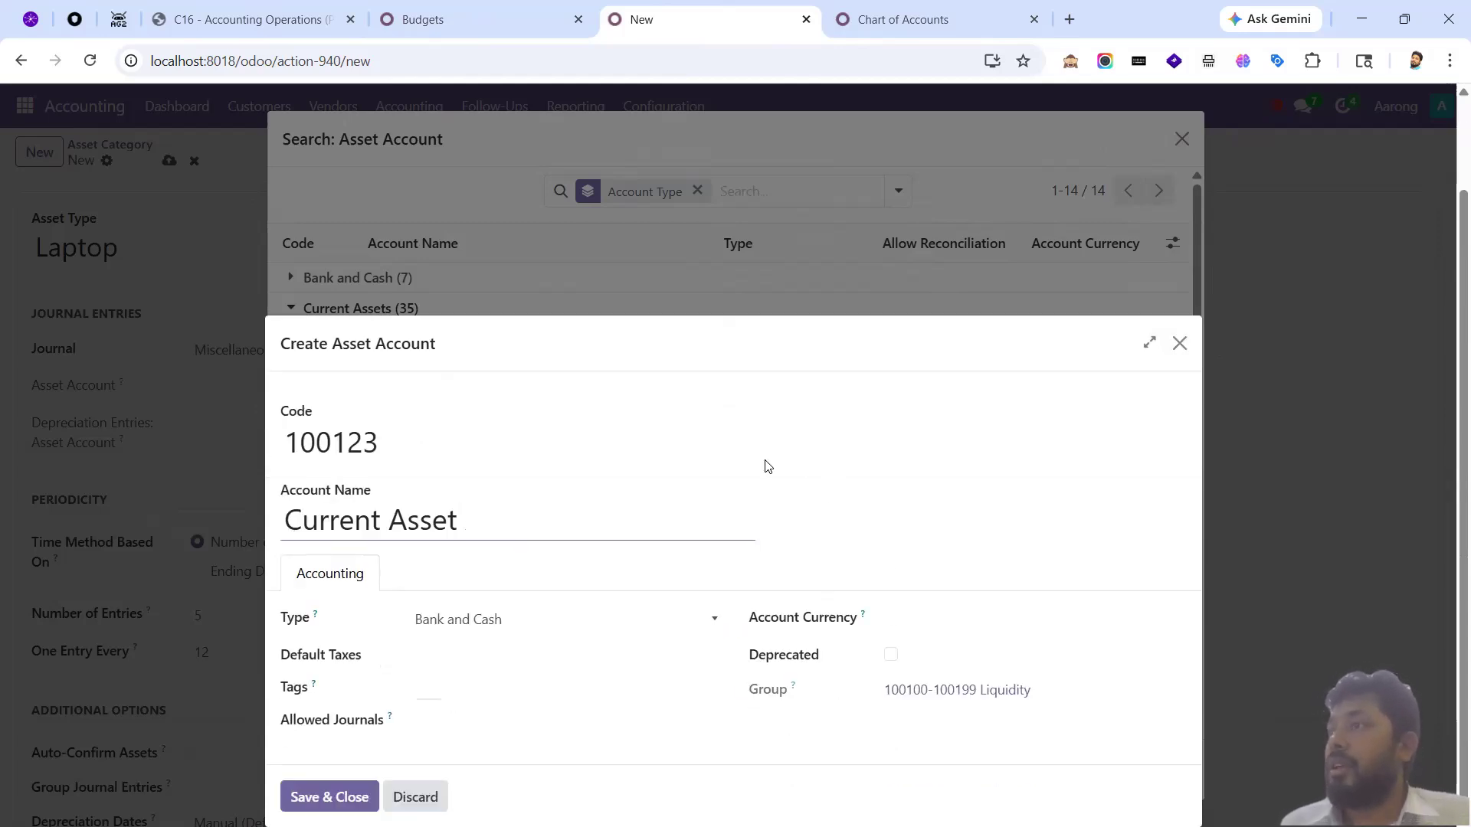
{"action": "left_click_drag", "start_coordinate": [724, 345], "coordinate": [659, 328]}
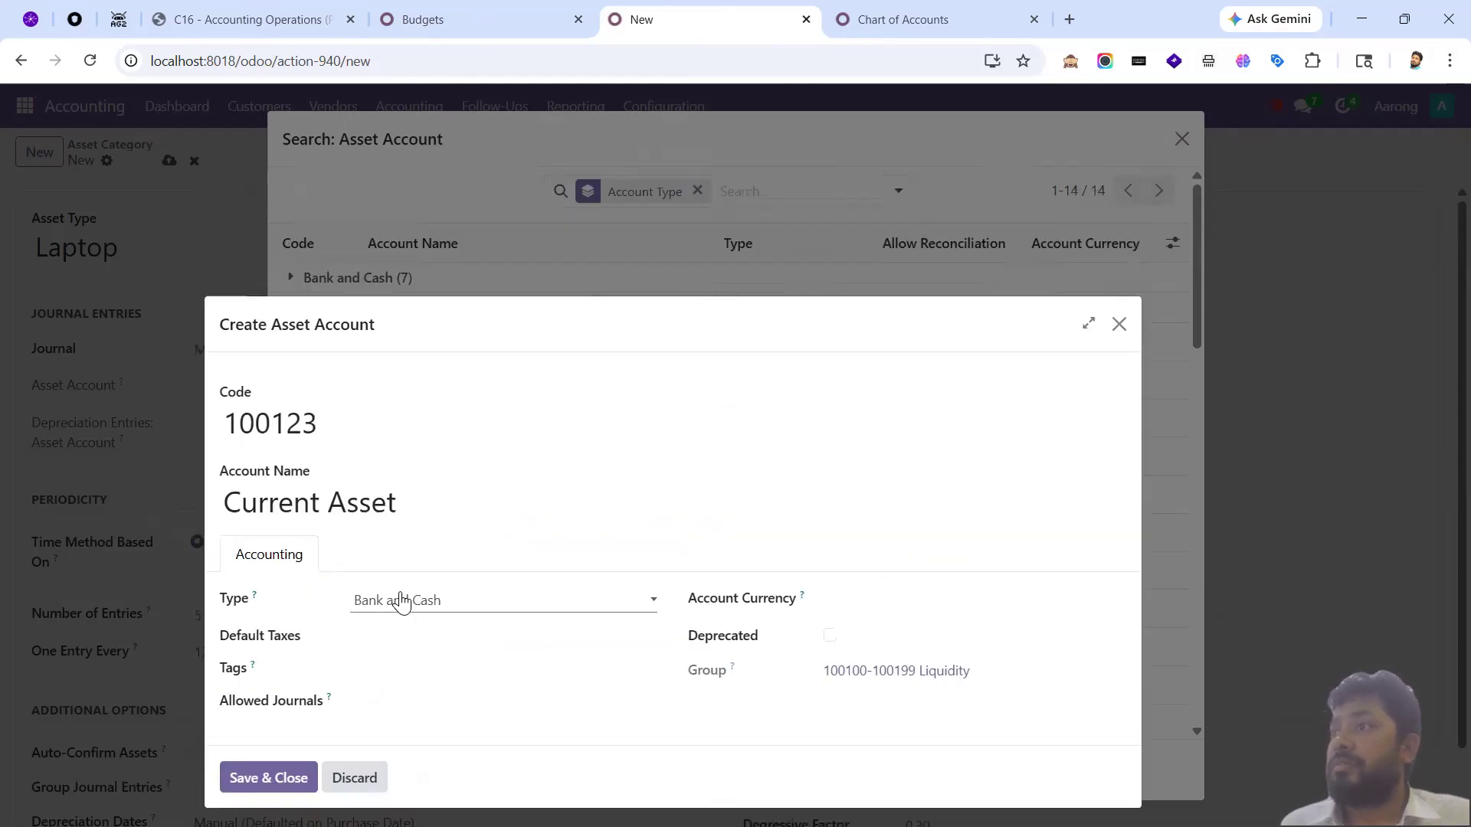
{"action": "left_click", "coordinate": [402, 603]}
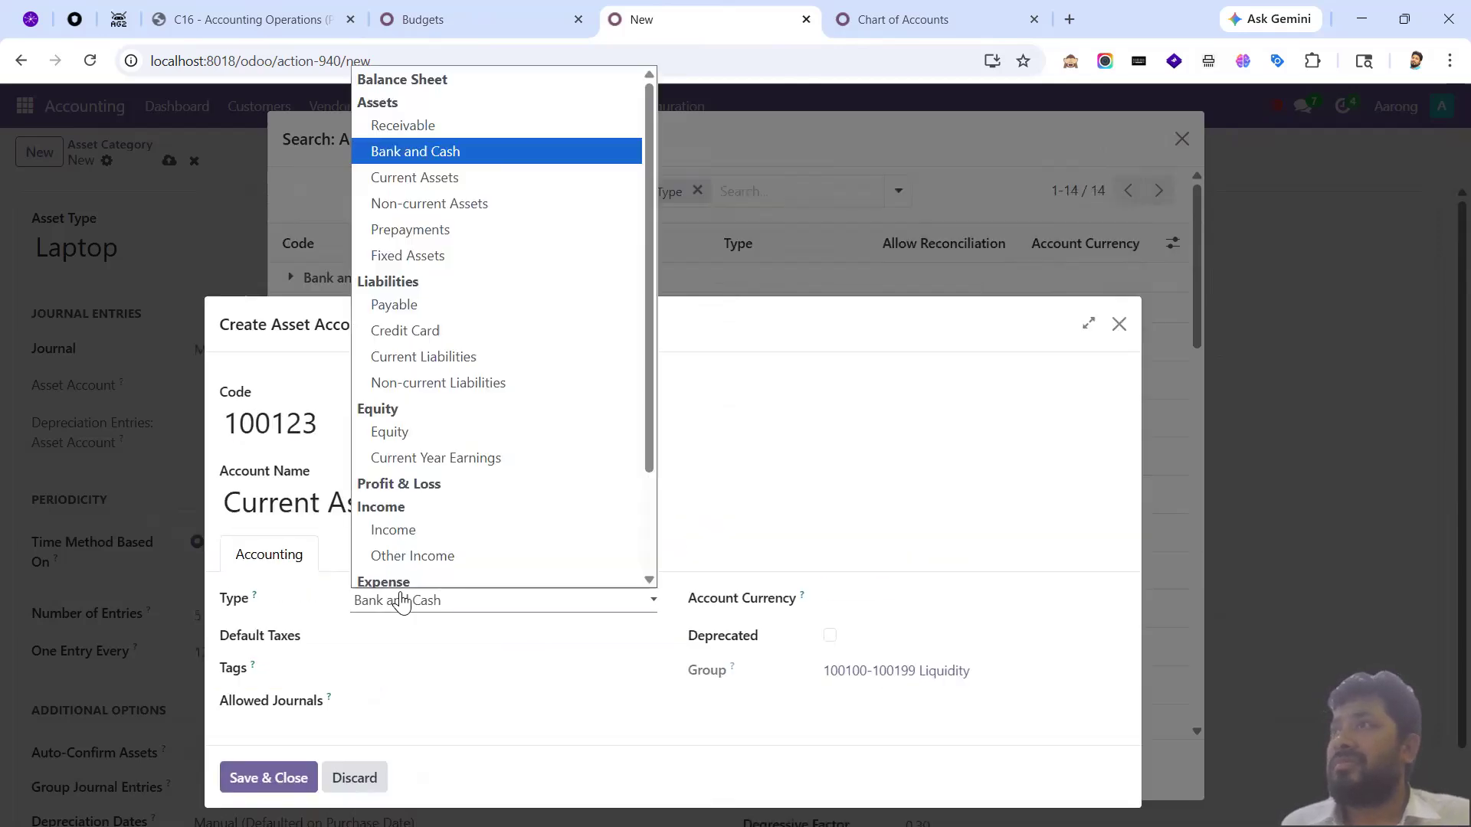
{"action": "left_click", "coordinate": [407, 188]}
{"action": "left_click", "coordinate": [289, 778]}
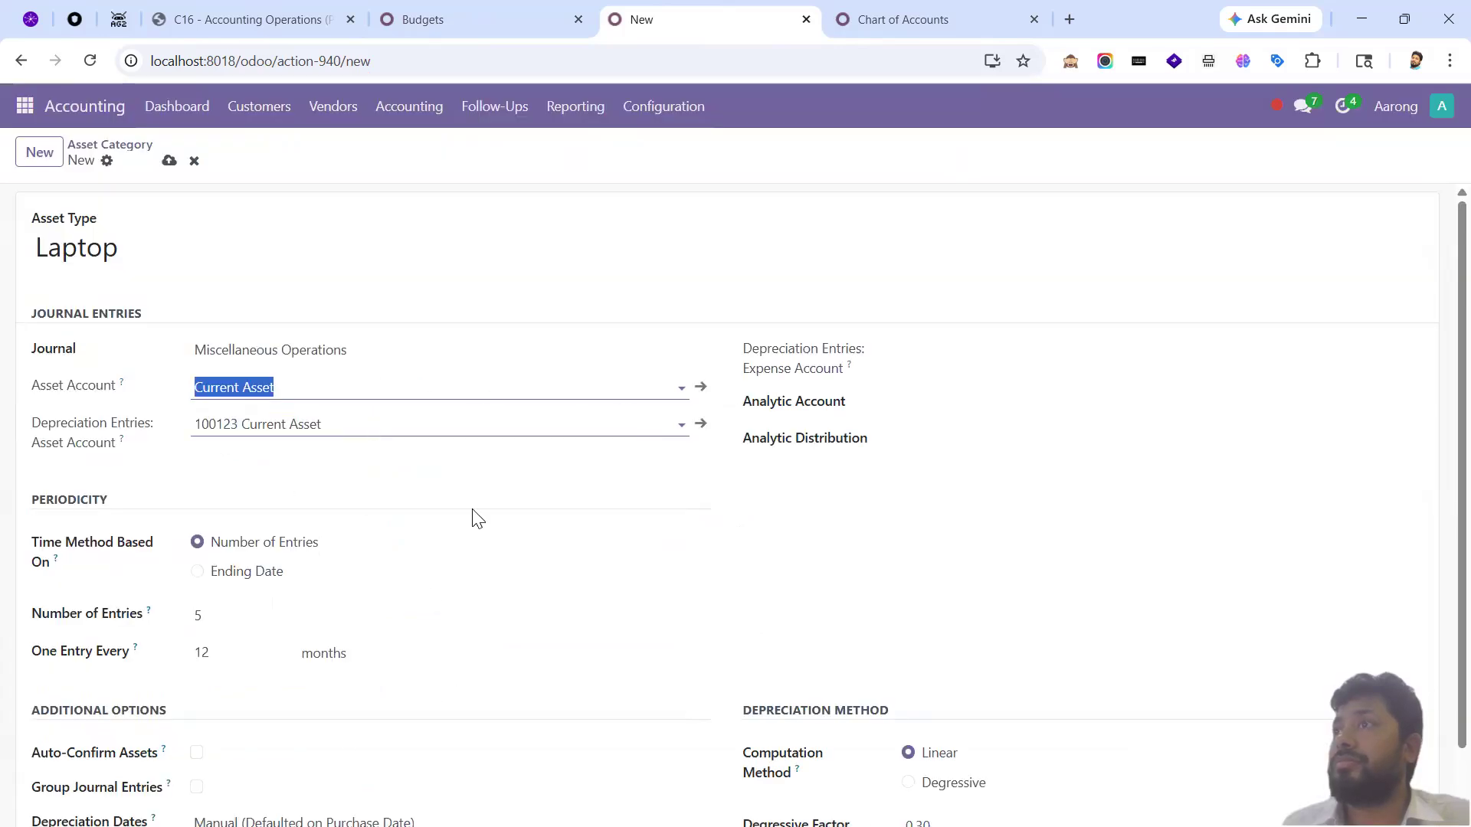
- Set the category's depreciation Expense Account to 500200 Expense Clearing Account
{"action": "left_click", "coordinate": [733, 454]}
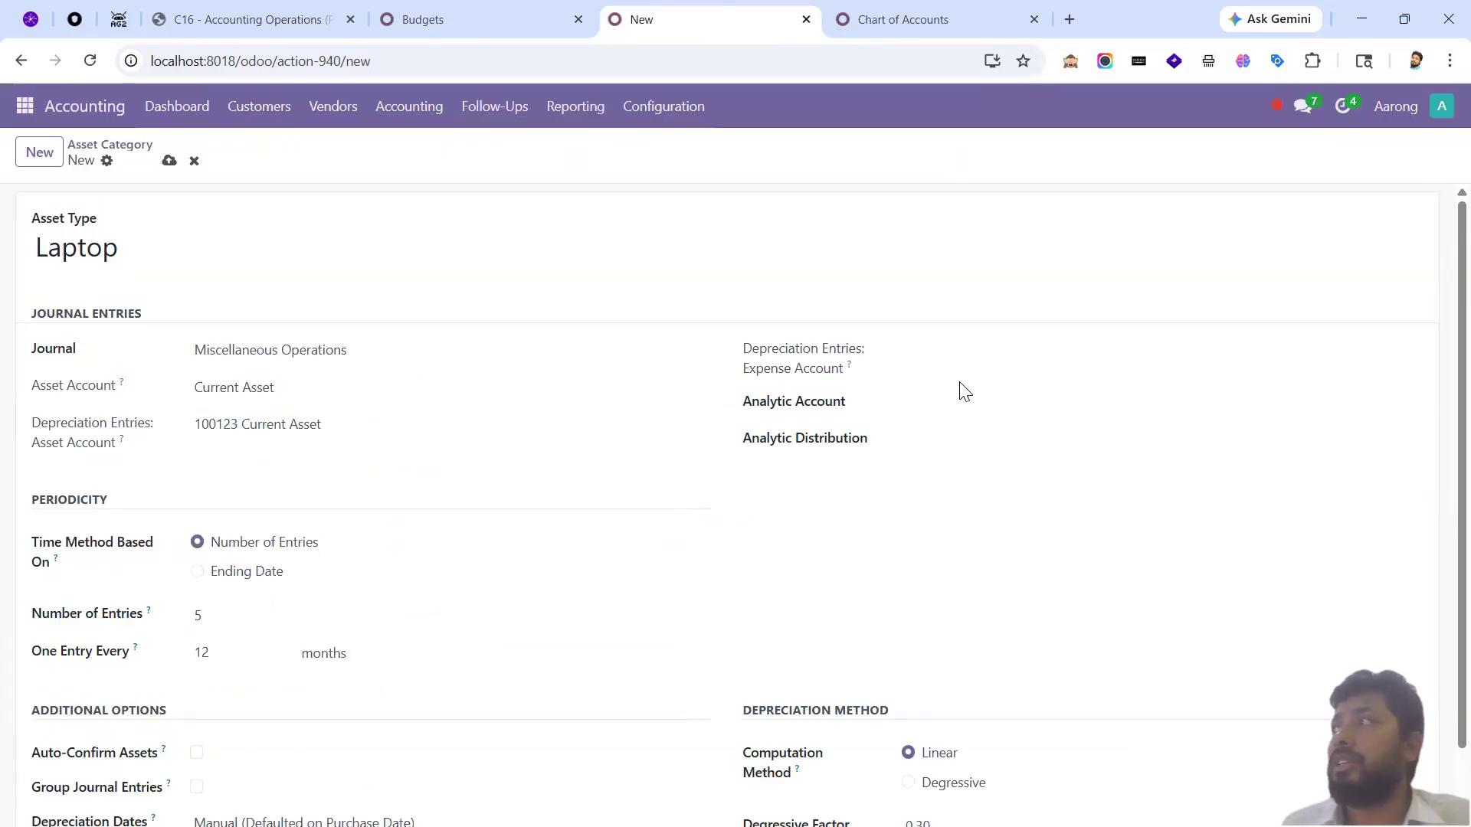
{"action": "left_click", "coordinate": [947, 353]}
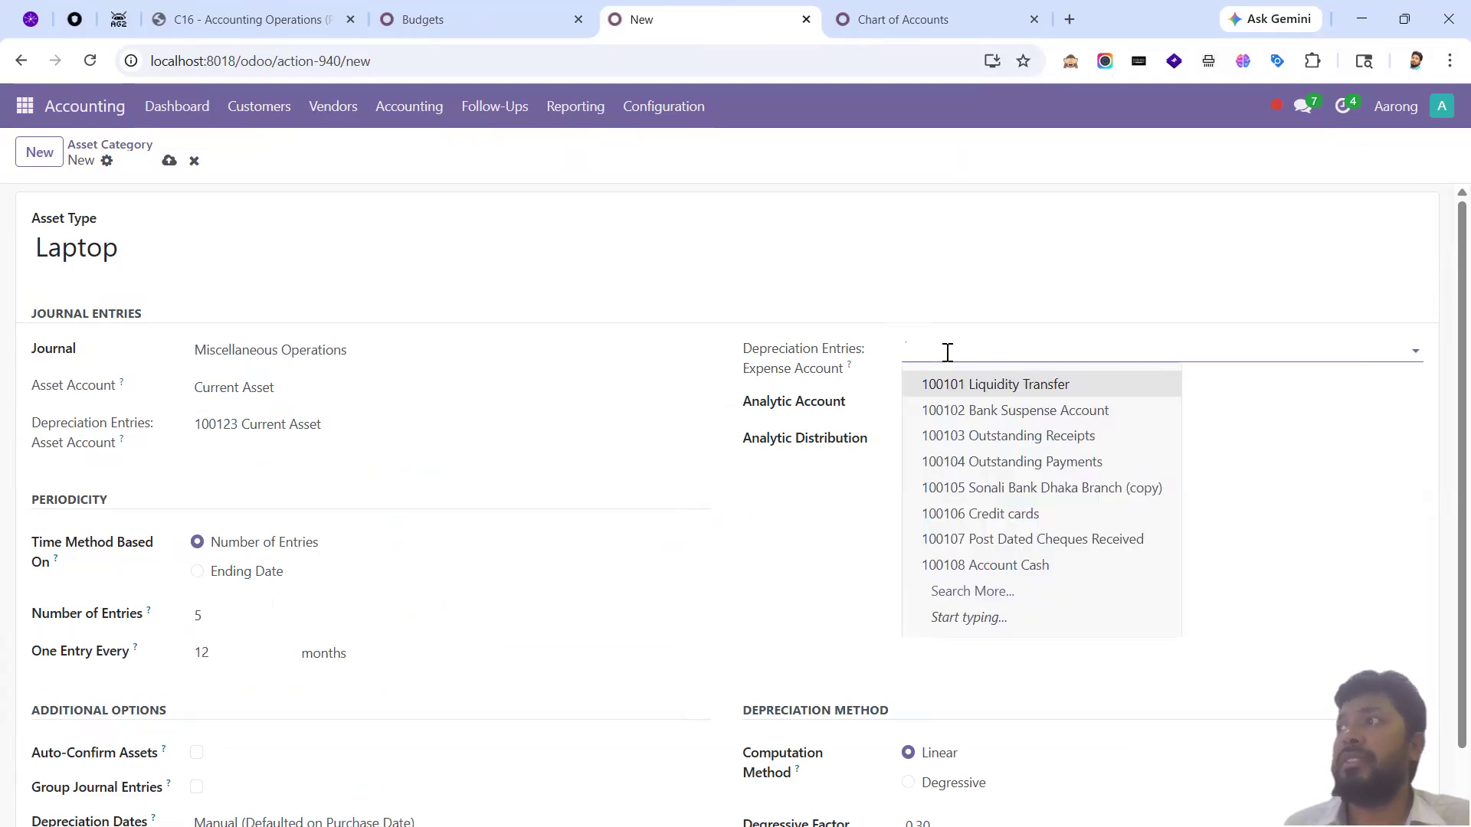
{"action": "type", "text": "expen"}
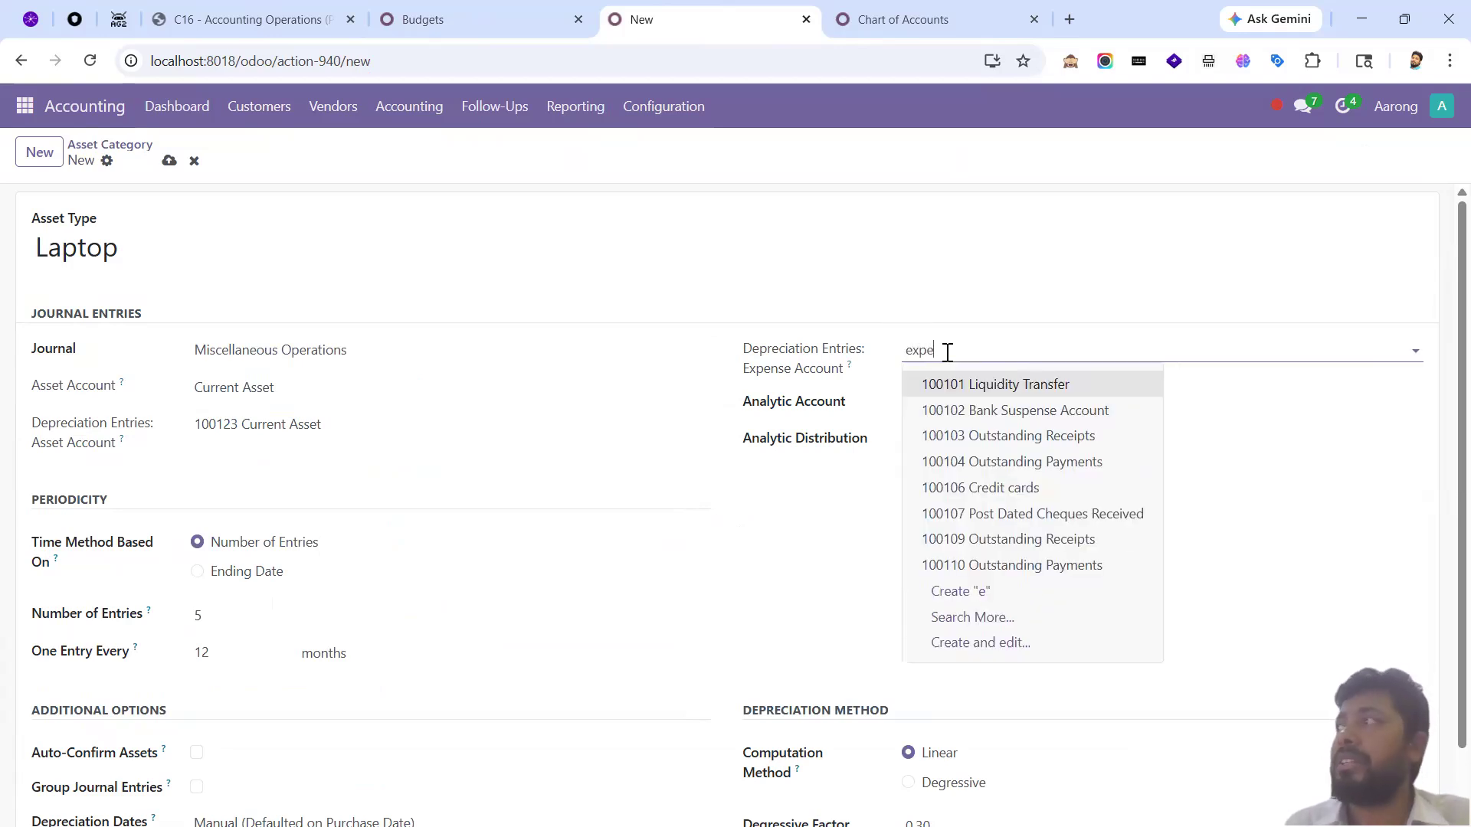
{"action": "key", "text": "Down"}
{"action": "key", "text": "Down"}
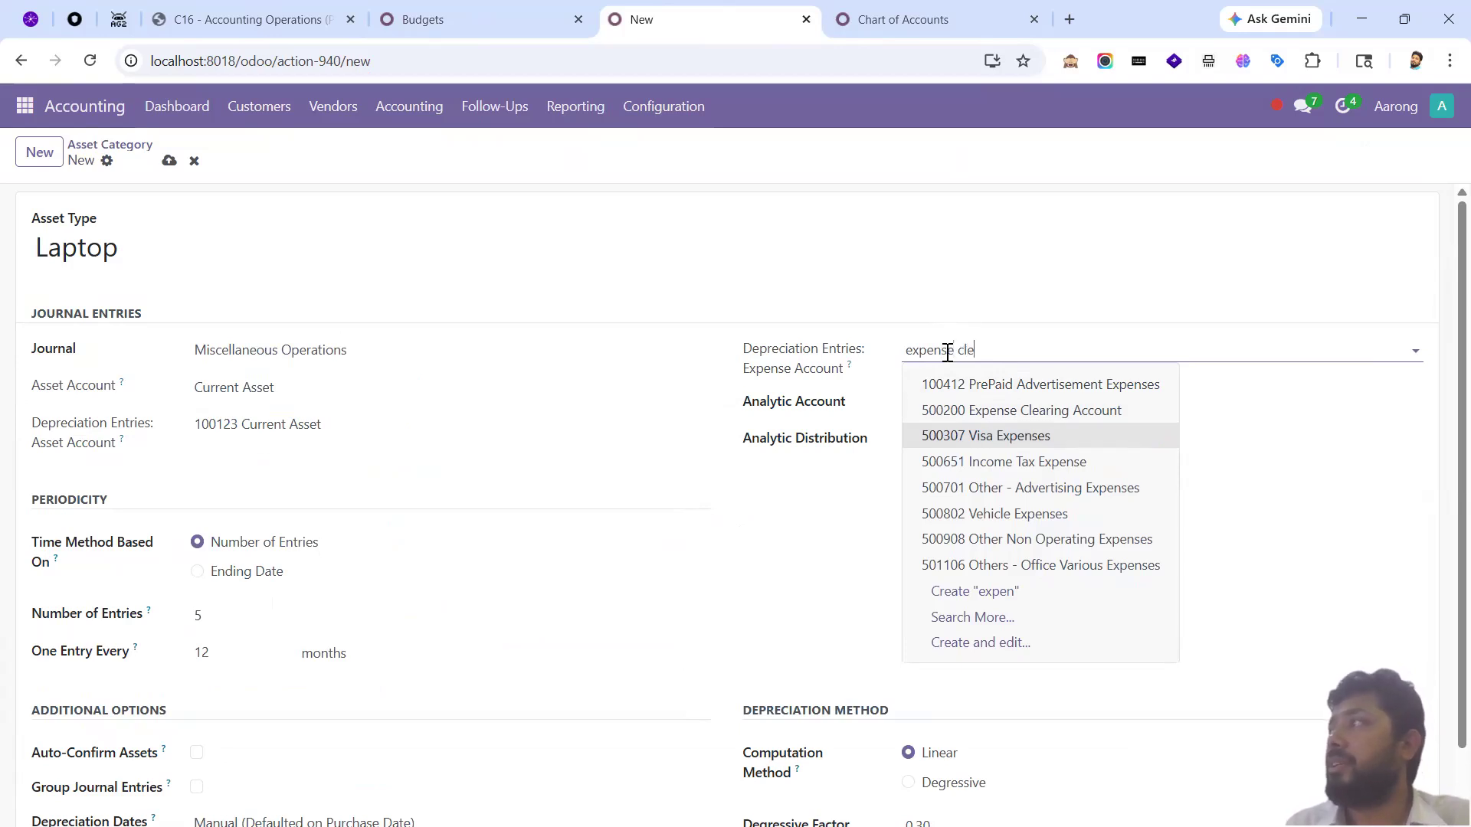
{"action": "key", "text": "Return"}
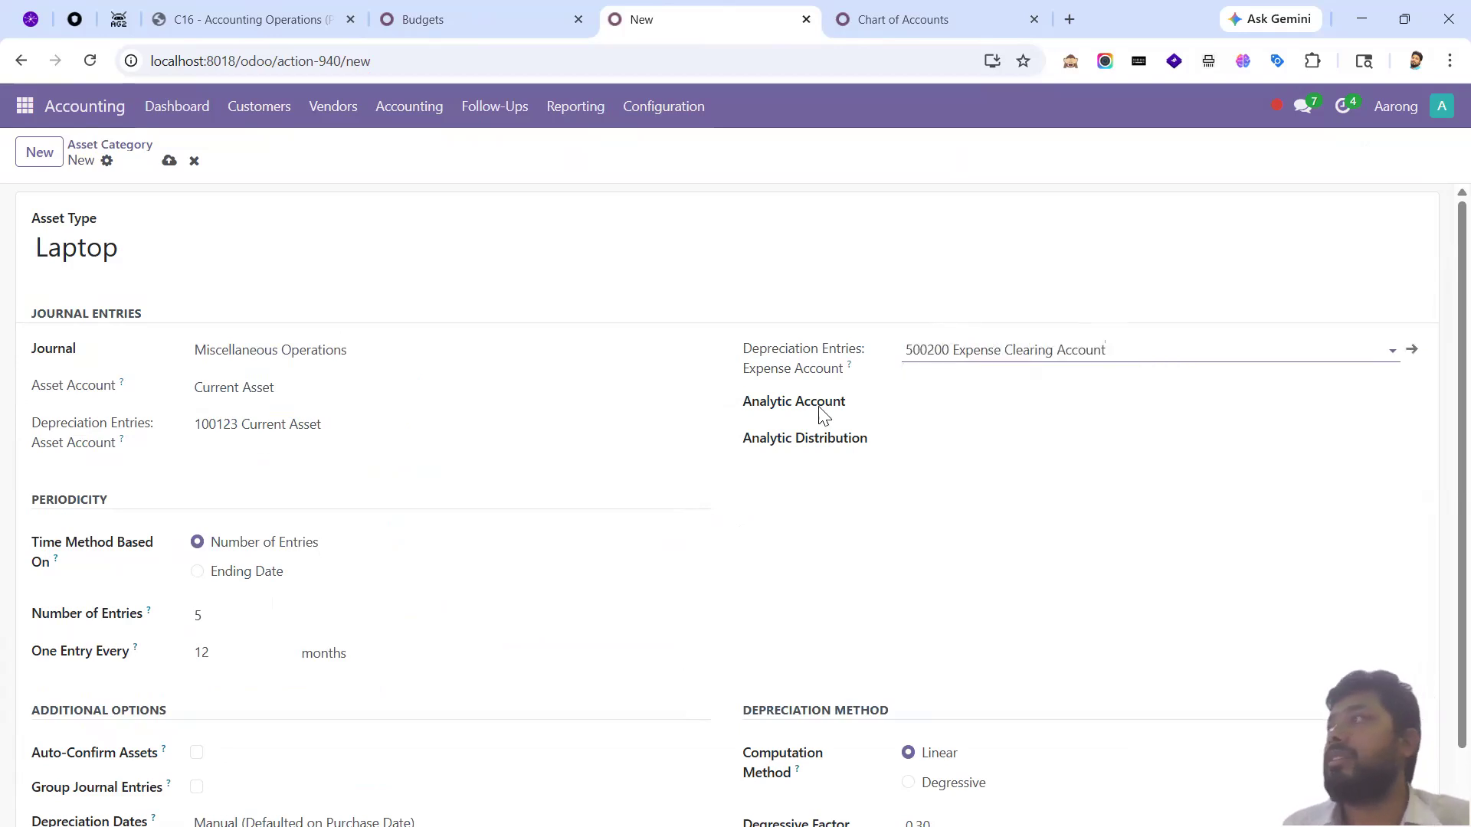
- Check the Number of Entries and One Entry Every settings, and save the Laptop asset category
{"action": "scroll", "coordinate": [659, 563], "scroll_direction": "down", "scroll_amount": 1}
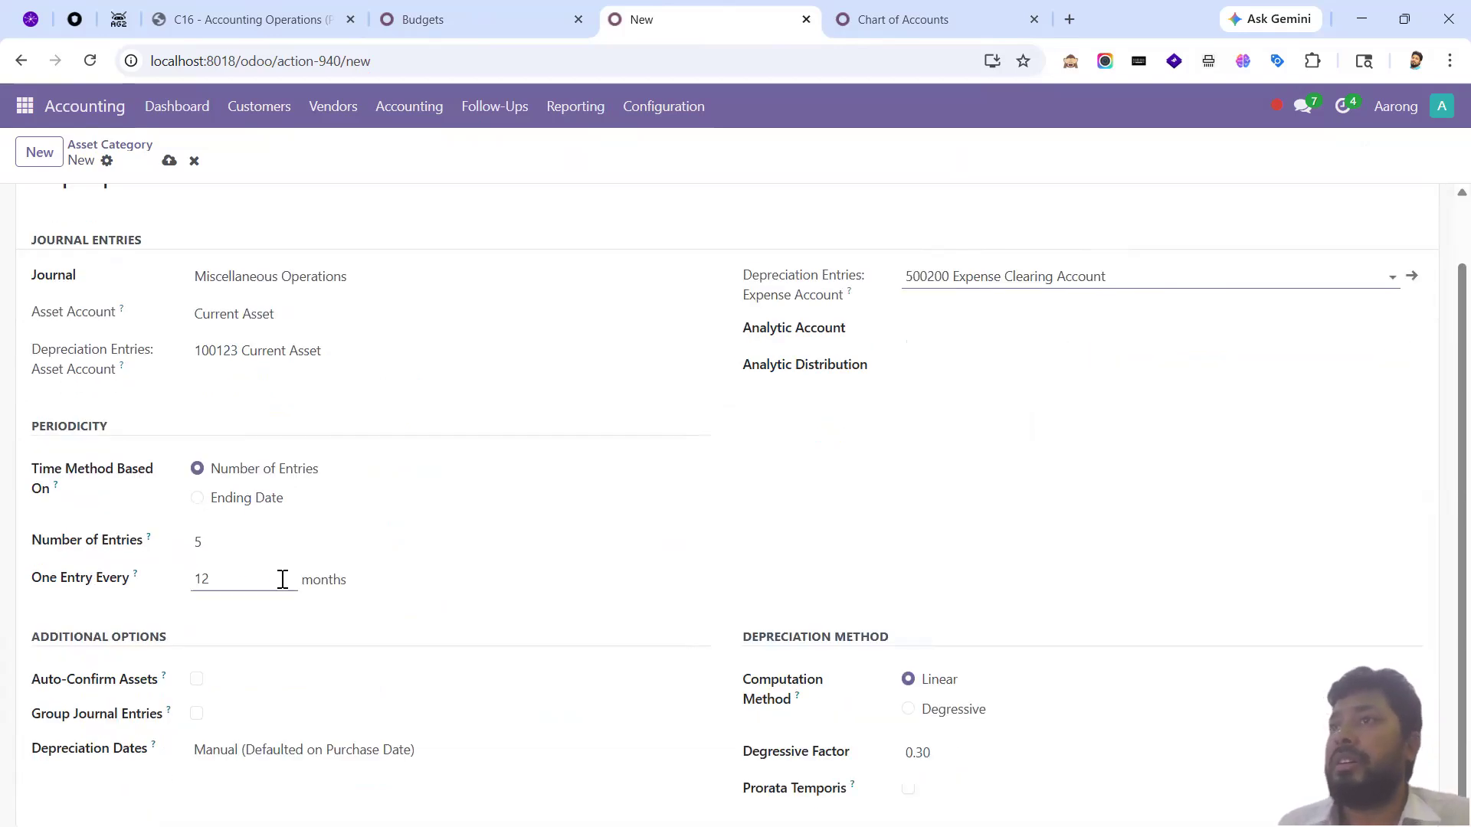
{"action": "double_click", "coordinate": [258, 542]}
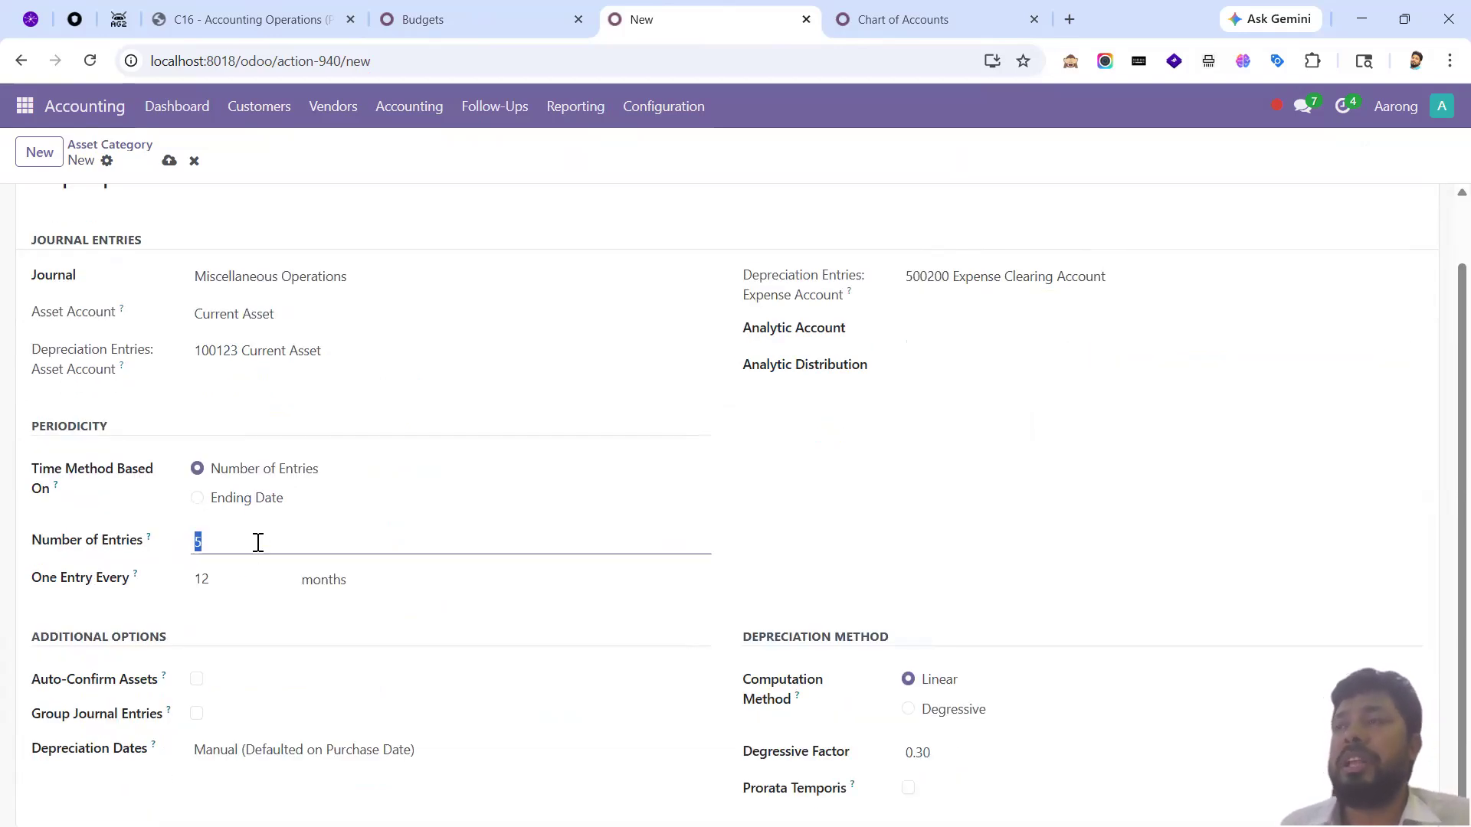
{"action": "double_click", "coordinate": [225, 586]}
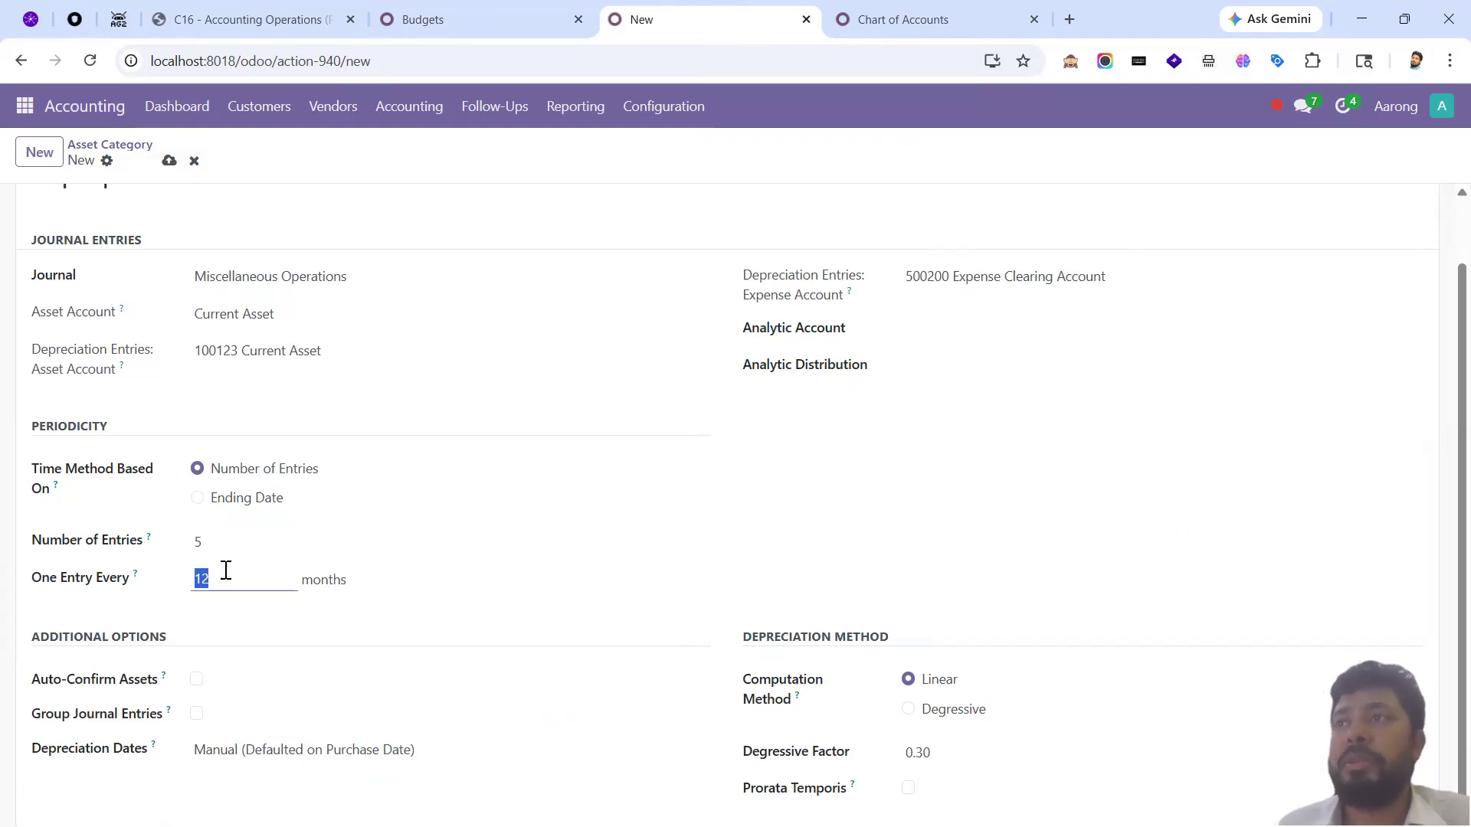
{"action": "double_click", "coordinate": [226, 542]}
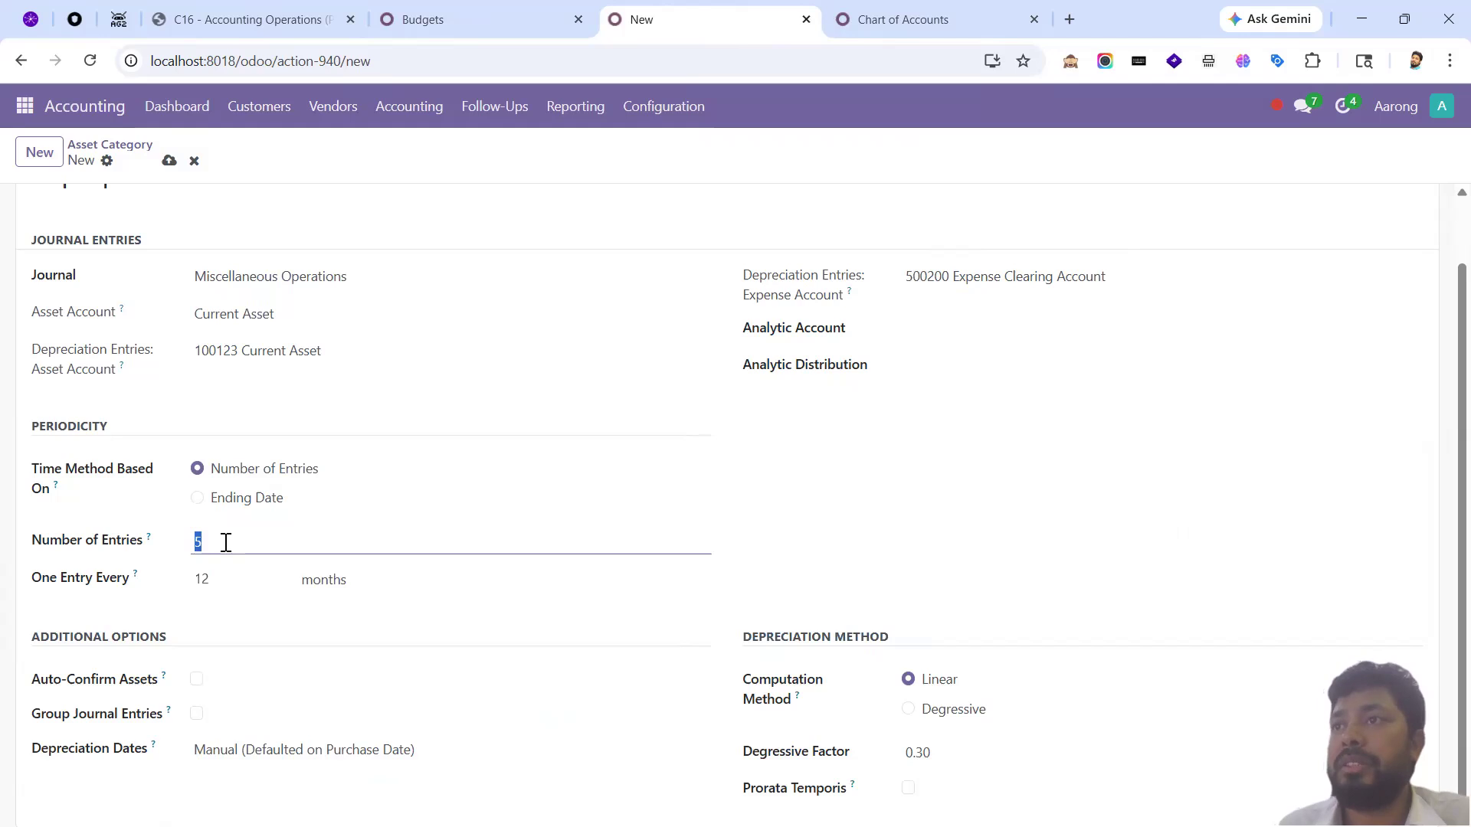
{"action": "left_click", "coordinate": [458, 598]}
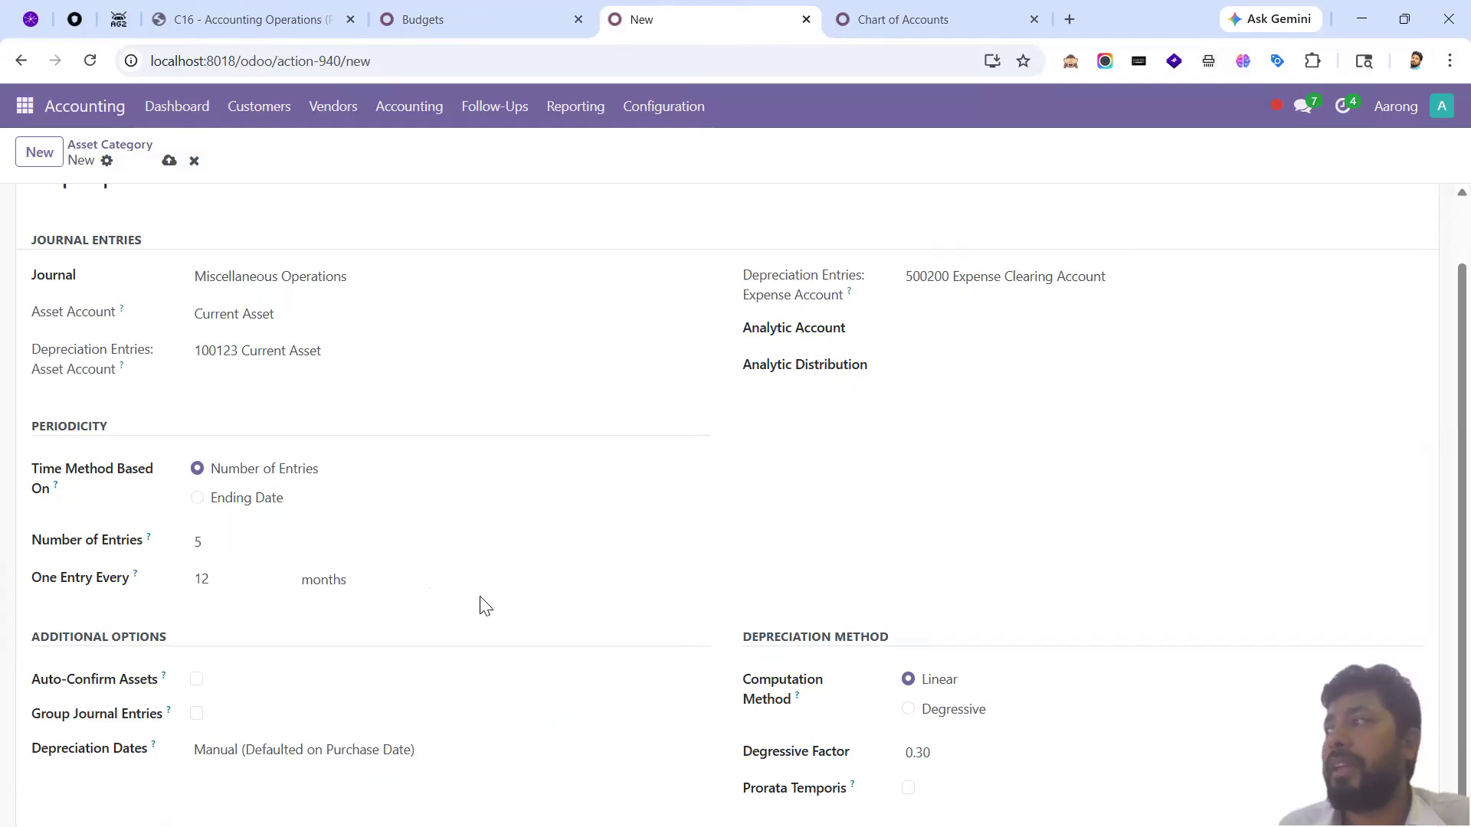
{"action": "scroll", "coordinate": [332, 539], "scroll_direction": "up", "scroll_amount": 1}
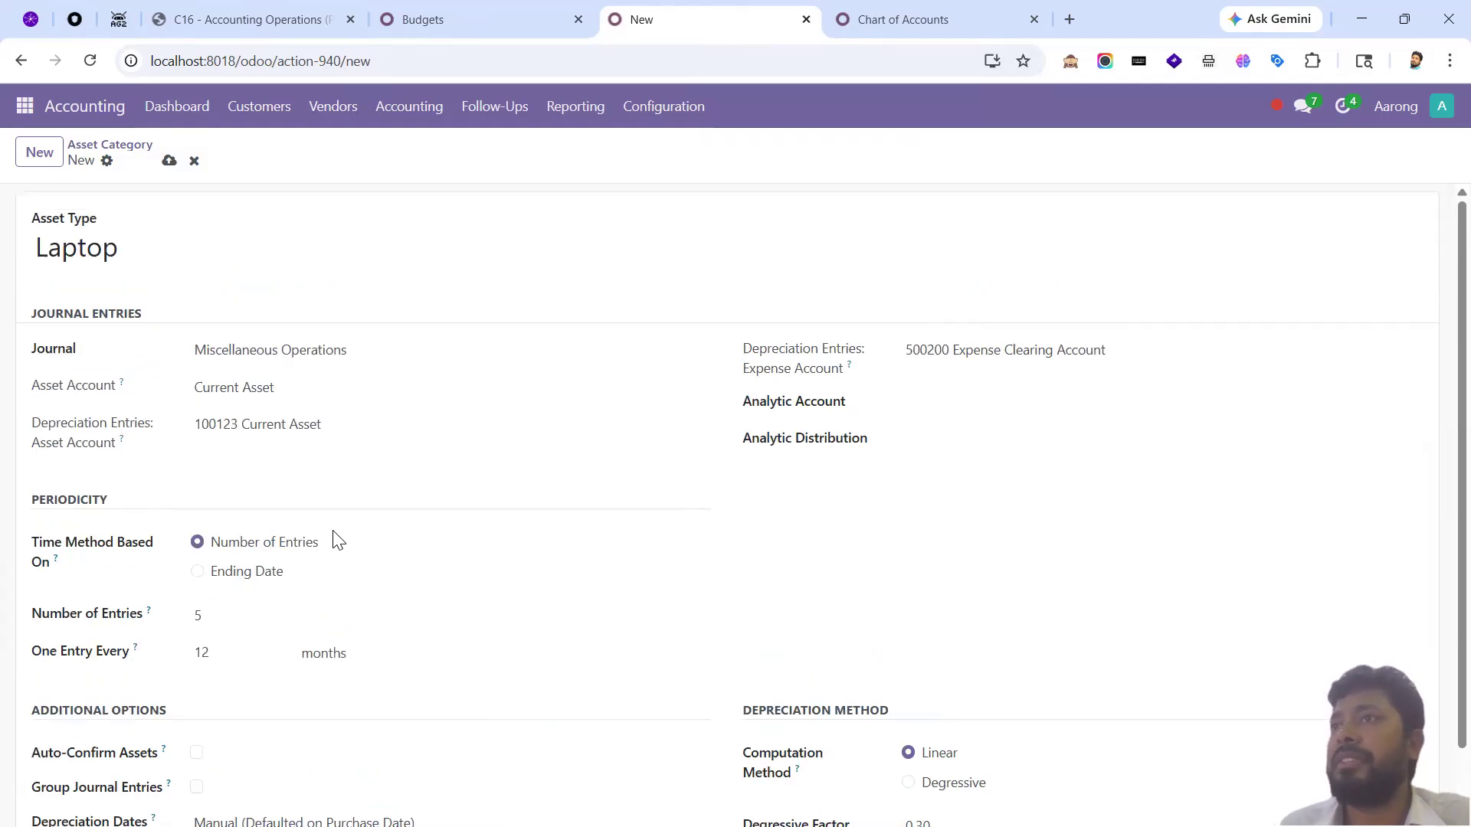
{"action": "left_click", "coordinate": [170, 160]}
- Open the Assets list and start a new asset record
{"action": "left_click", "coordinate": [664, 107]}
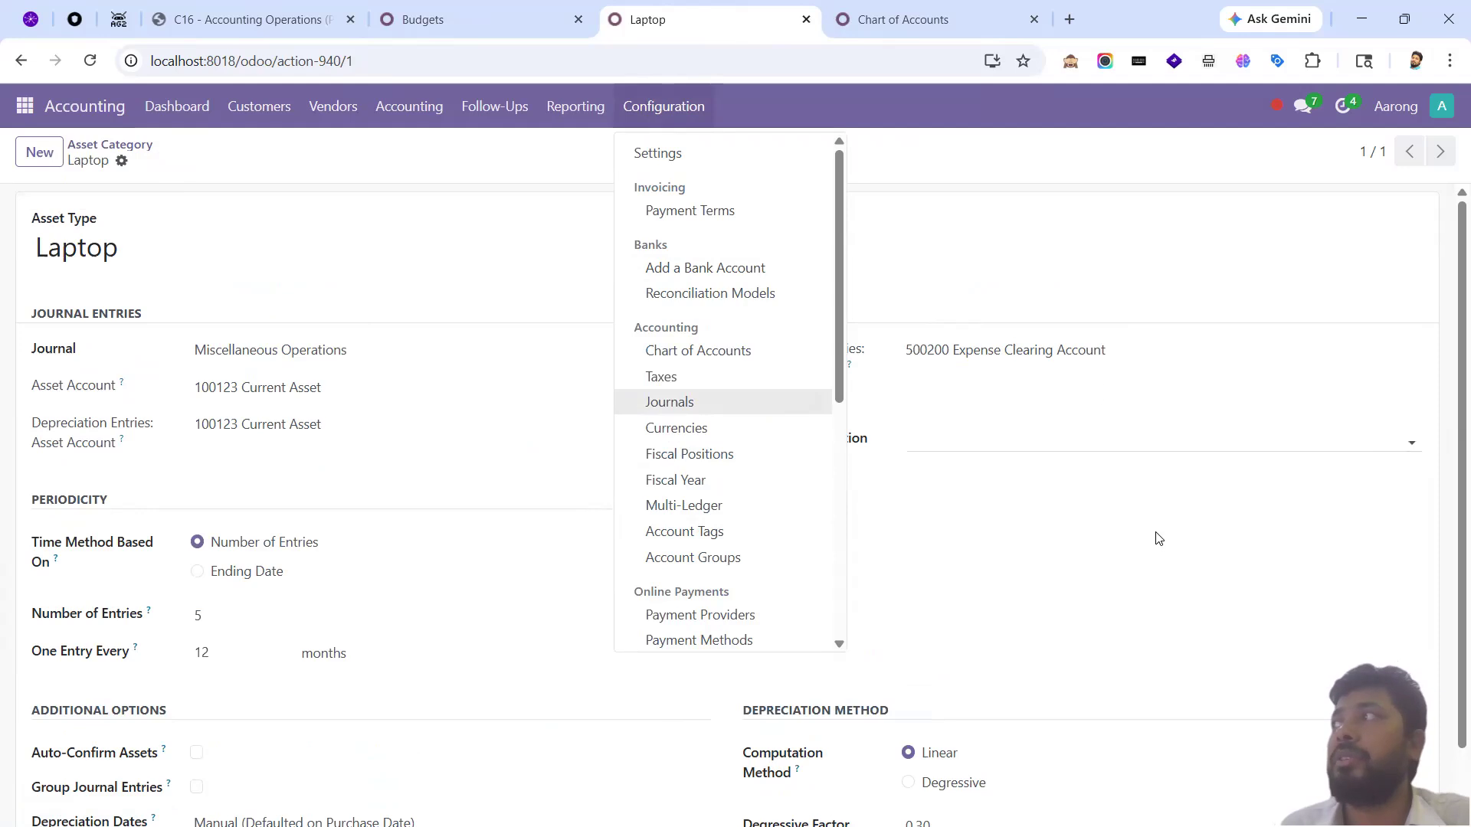
{"action": "left_click", "coordinate": [1126, 518]}
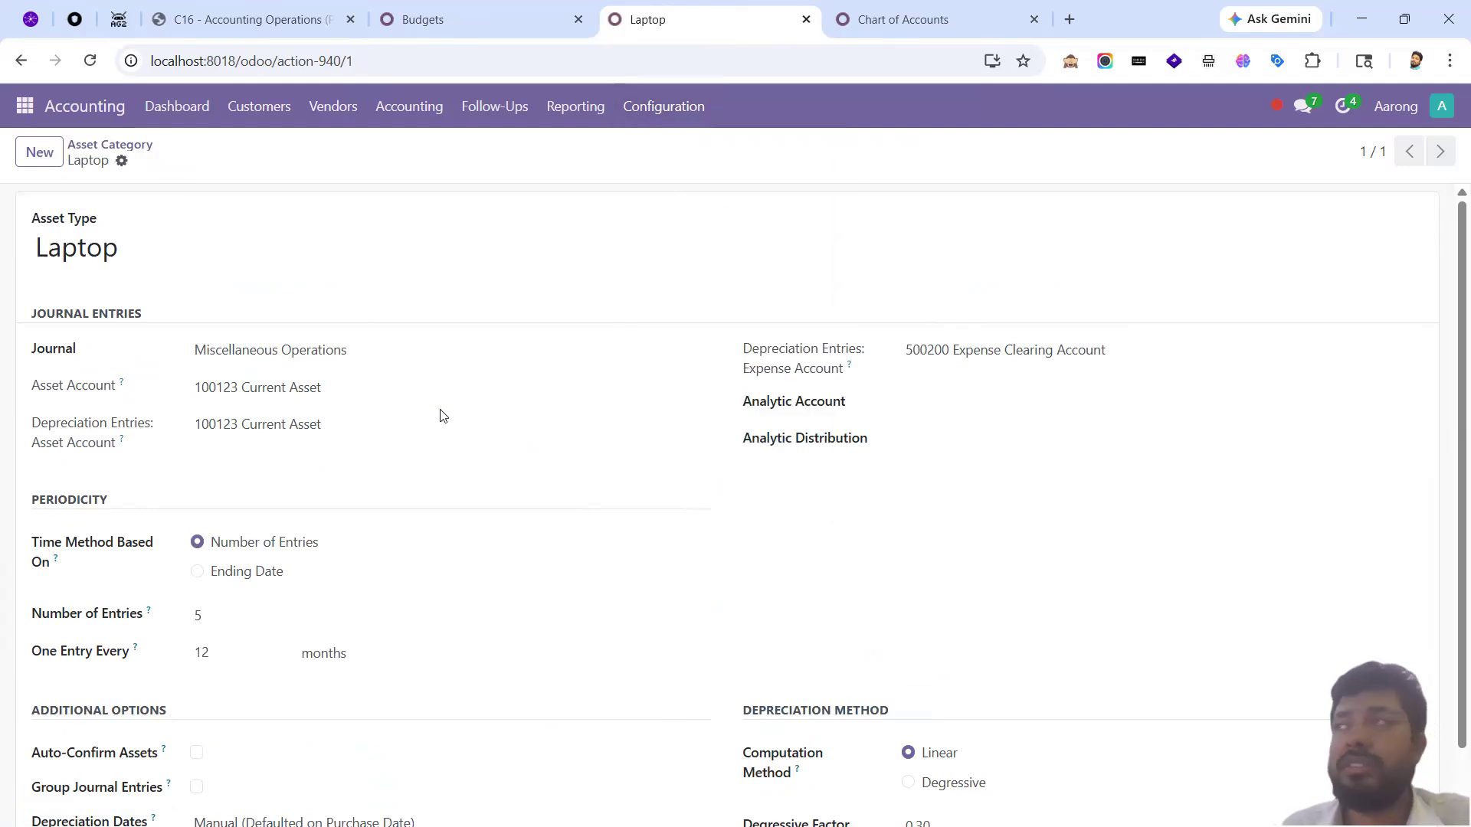
{"action": "left_click", "coordinate": [663, 112]}
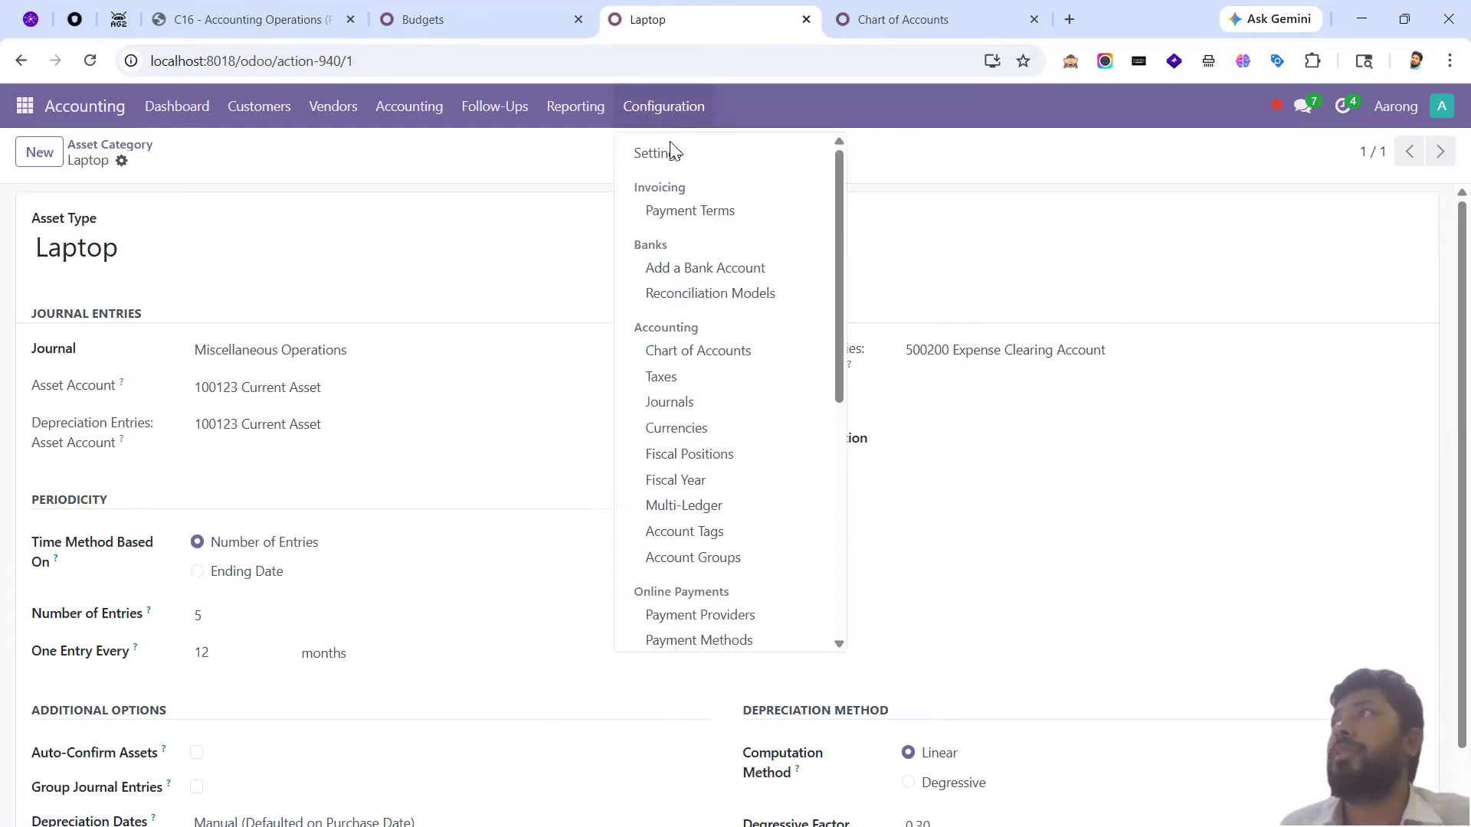
{"action": "scroll", "coordinate": [725, 562], "scroll_direction": "down", "scroll_amount": 5}
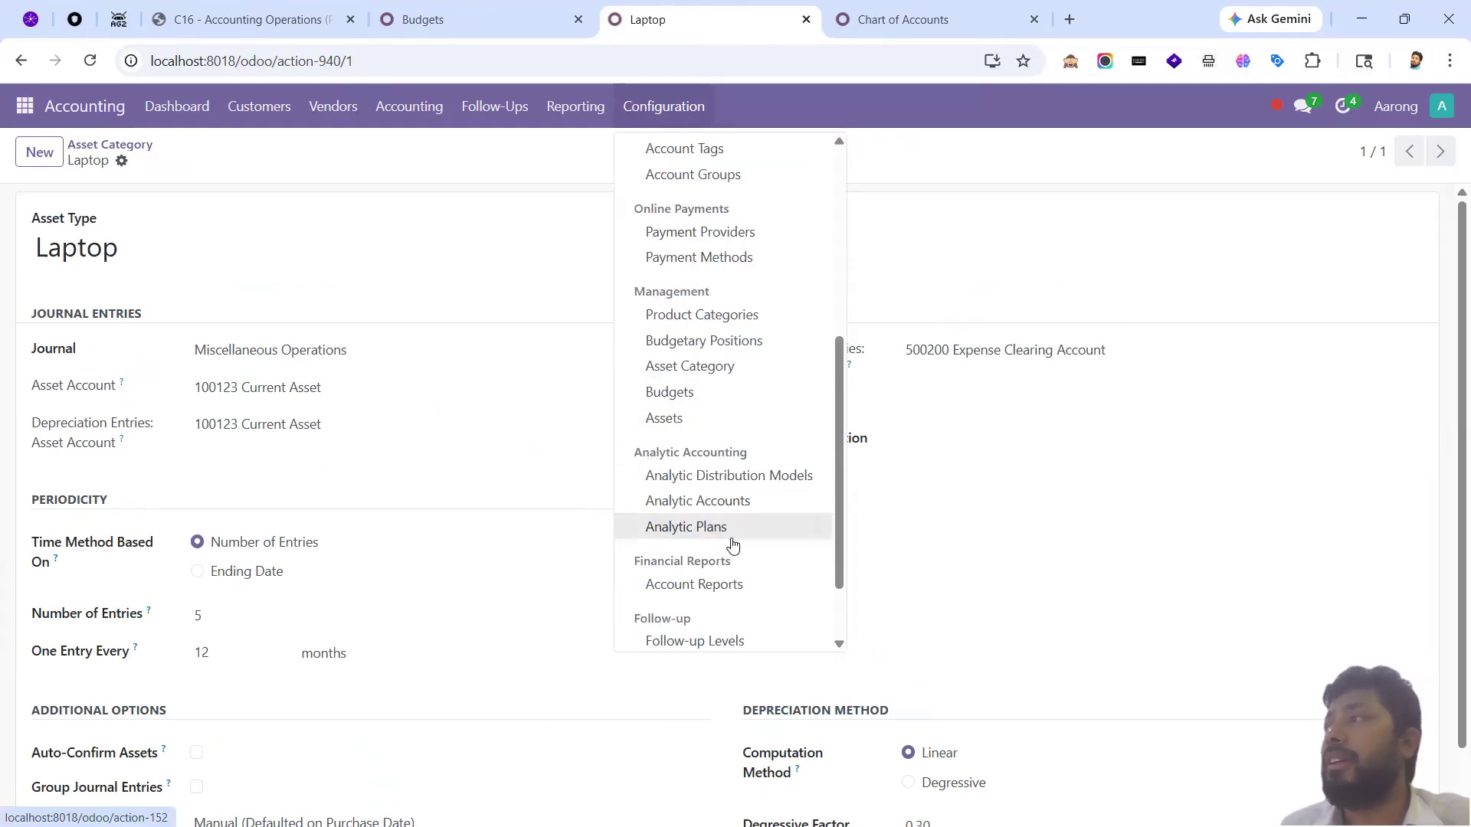
{"action": "scroll", "coordinate": [731, 536], "scroll_direction": "down", "scroll_amount": 1}
{"action": "left_click", "coordinate": [696, 331]}
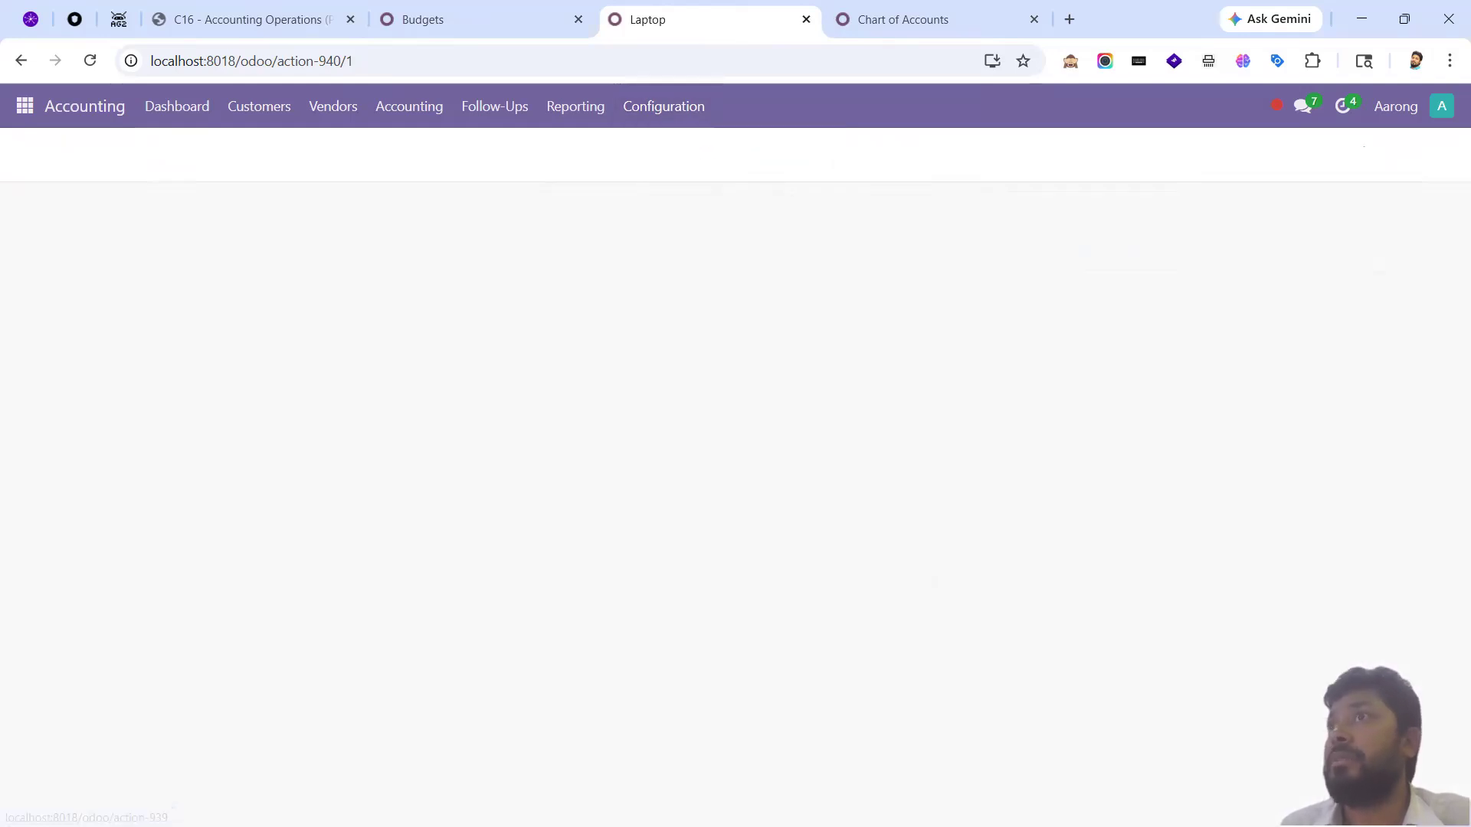
{"action": "left_click", "coordinate": [39, 151]}
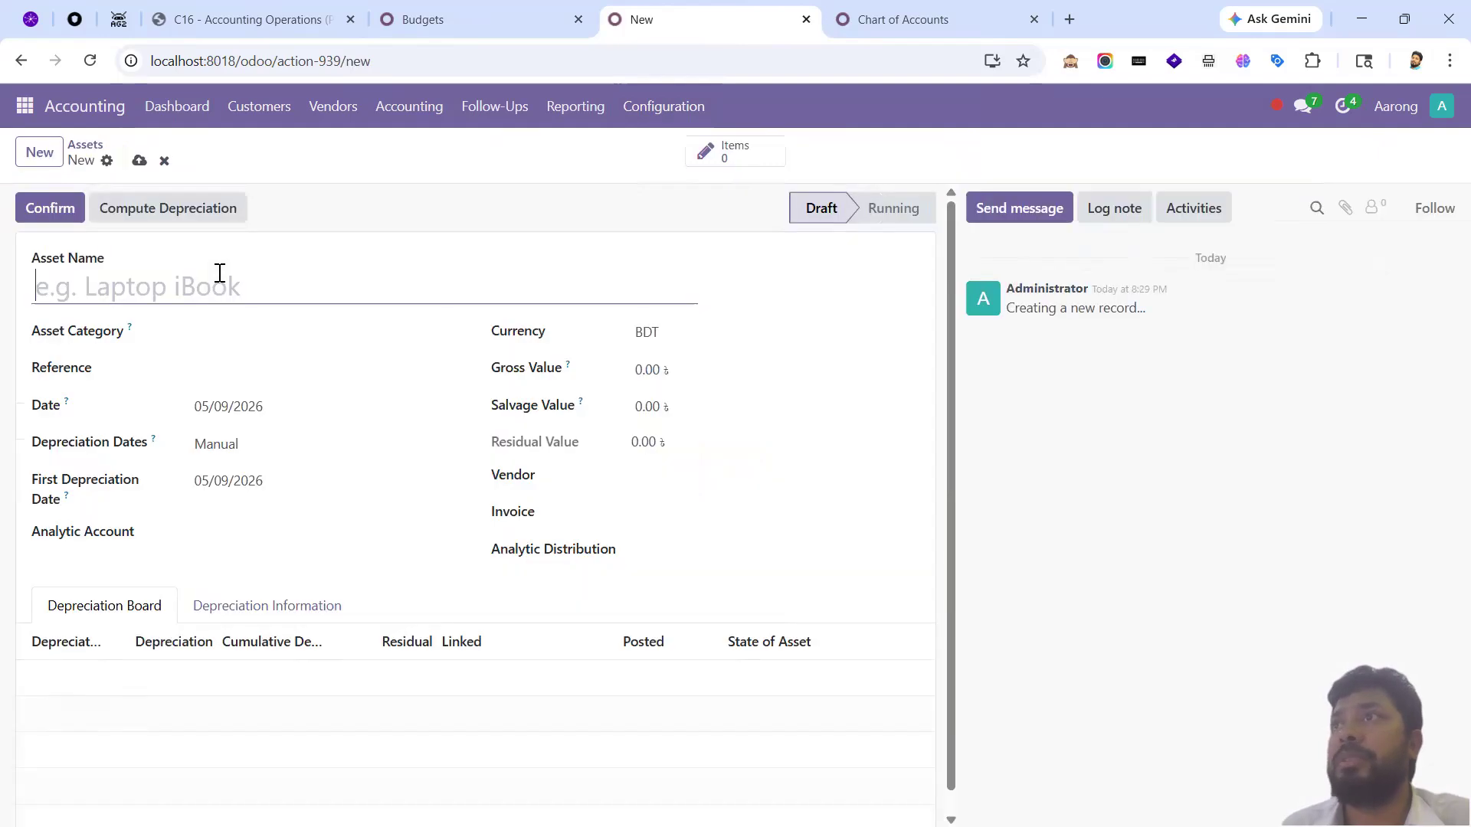
- Name the new asset Macbook Pro and assign it to the Laptop asset category
{"action": "type", "text": "Laptop"}
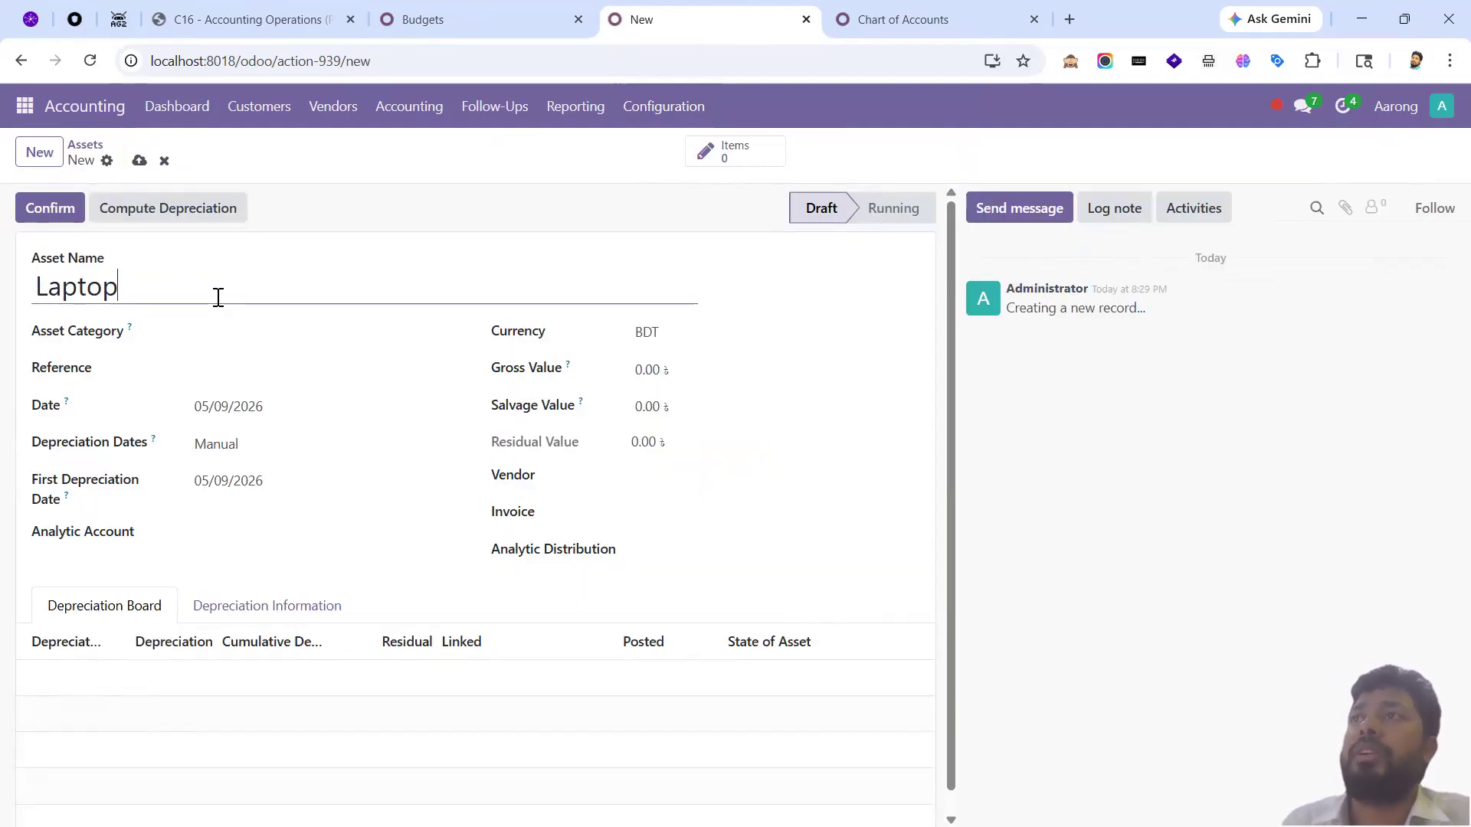
{"action": "key", "text": "BackSpace"}
{"action": "key", "text": "BackSpace"}
{"action": "key", "text": "BackSpace"}
{"action": "key", "text": "BackSpace"}
{"action": "key", "text": "BackSpace"}
{"action": "key", "text": "BackSpace"}
{"action": "type", "text": "Mac"}
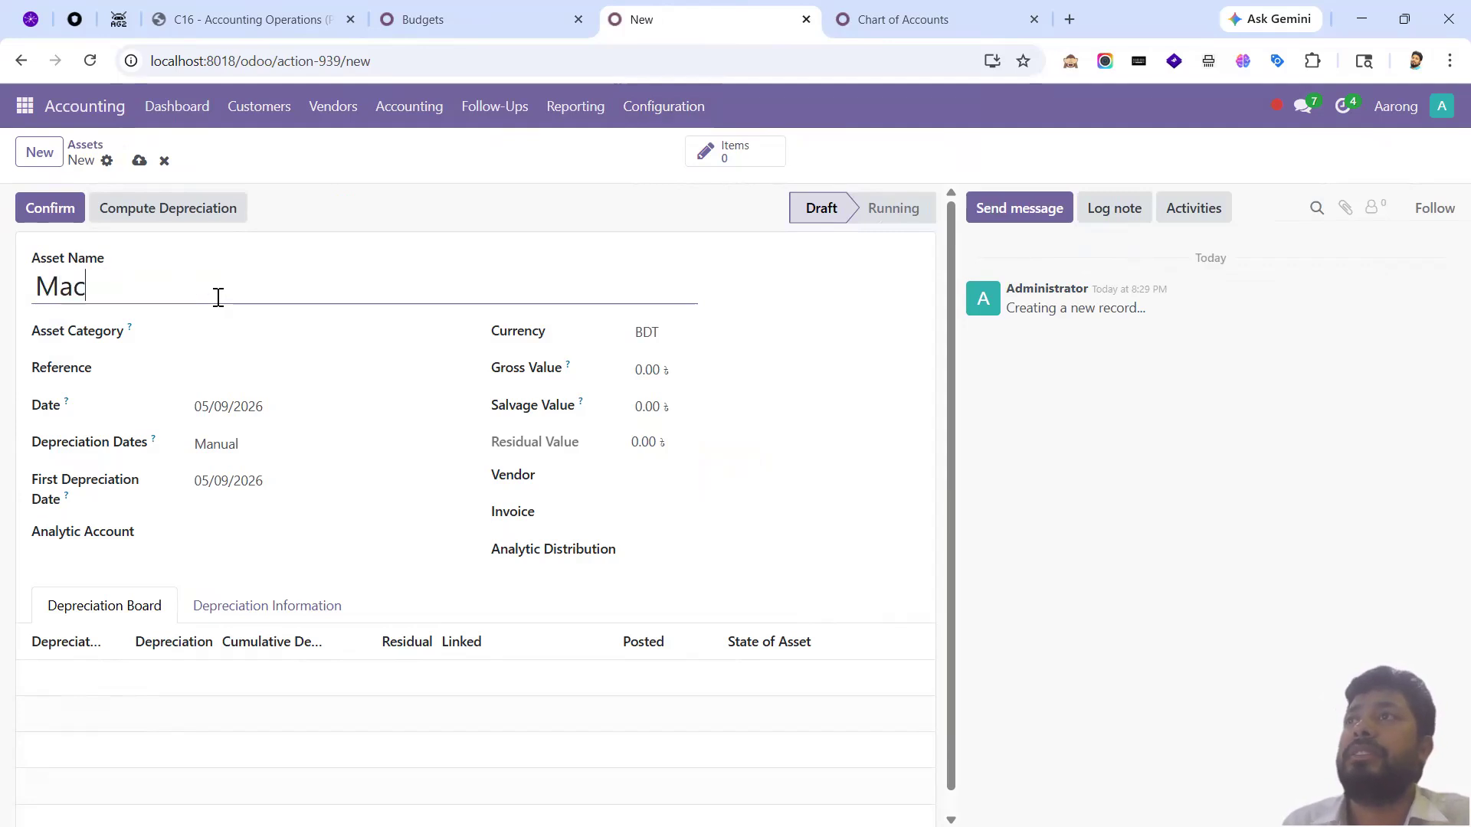
{"action": "type", "text": "book"}
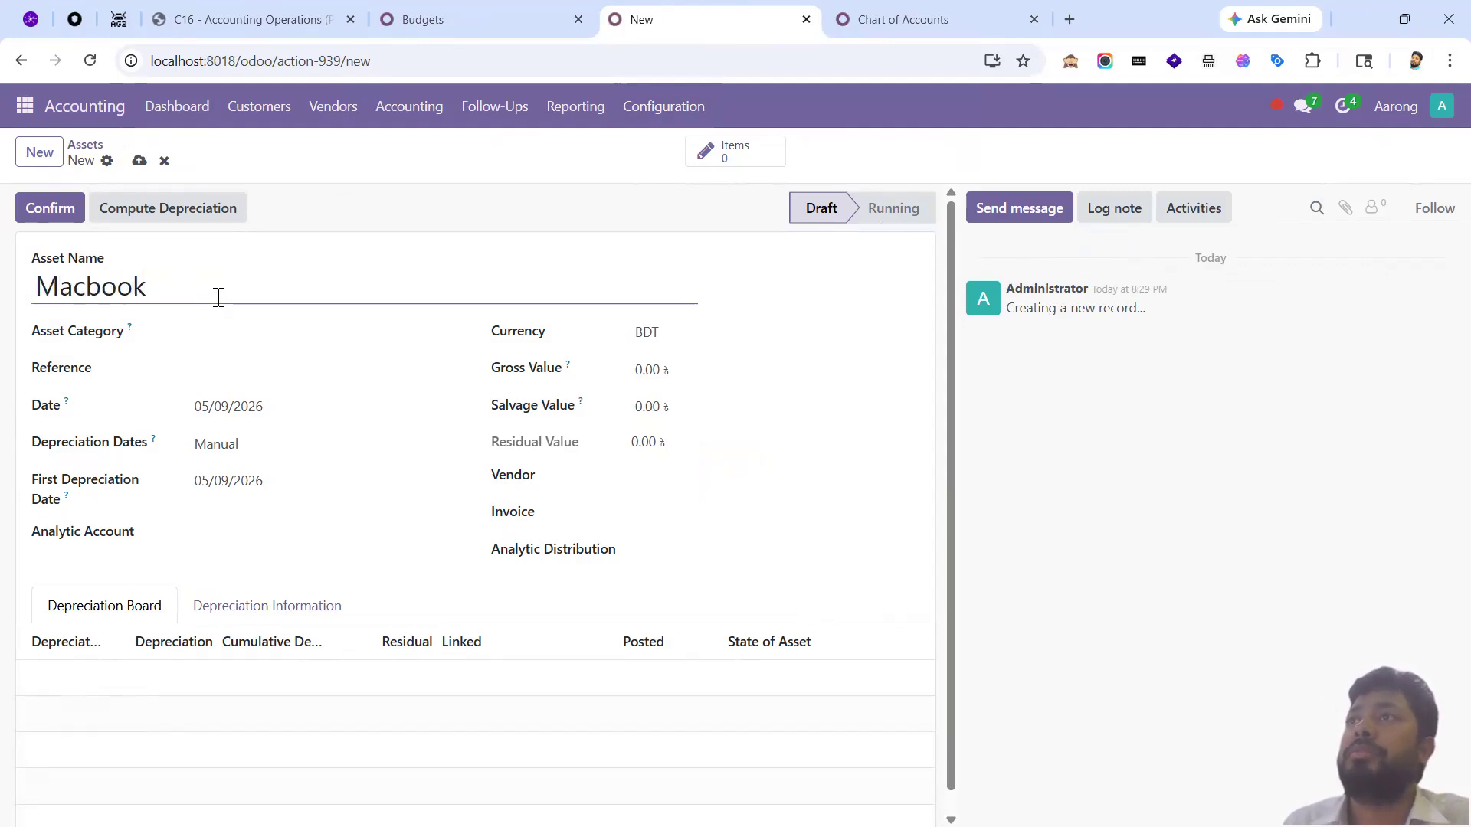
{"action": "type", "text": " Pro"}
{"action": "key", "text": "Tab"}
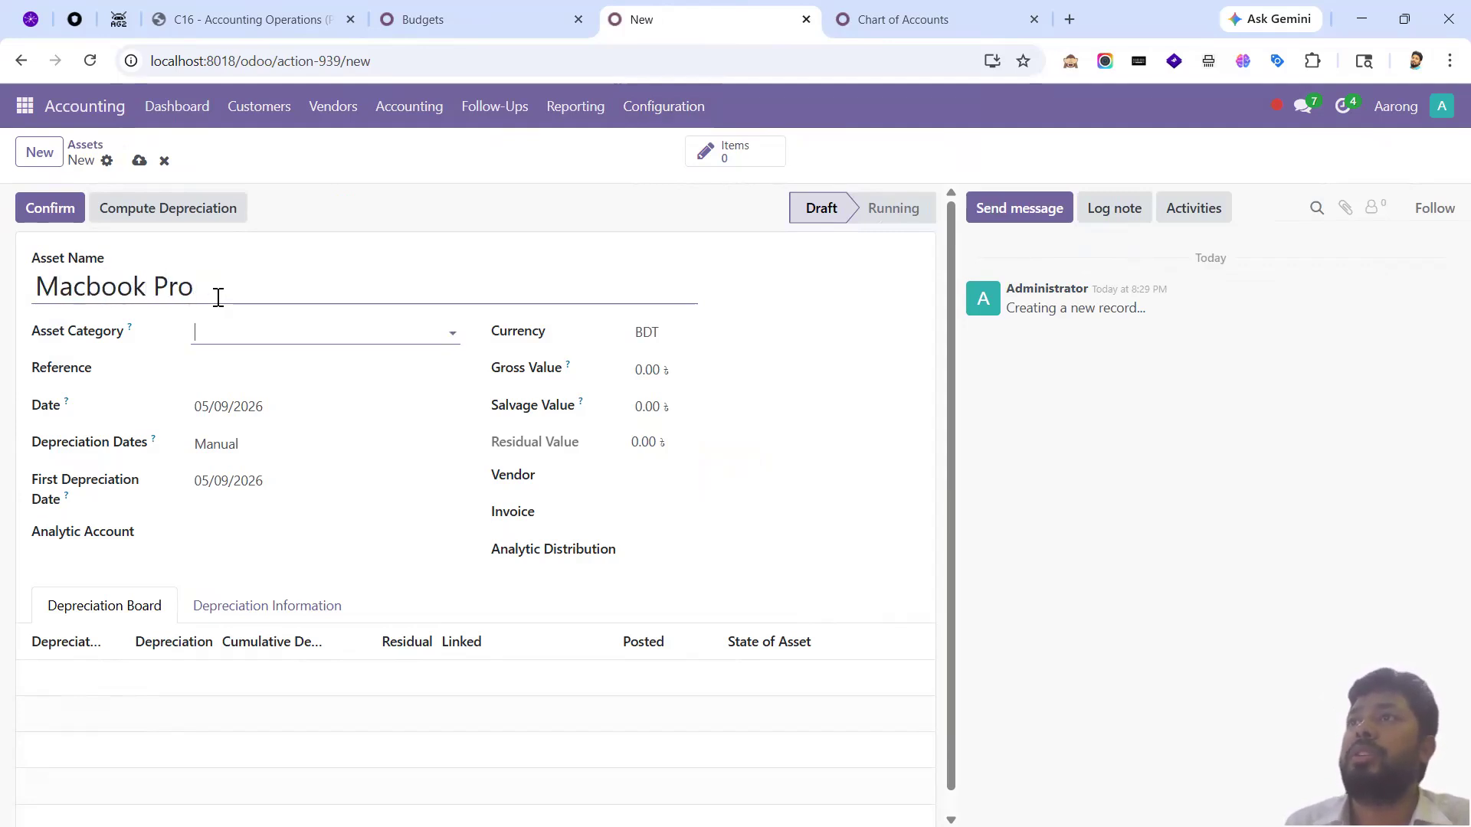
{"action": "left_click", "coordinate": [241, 328]}
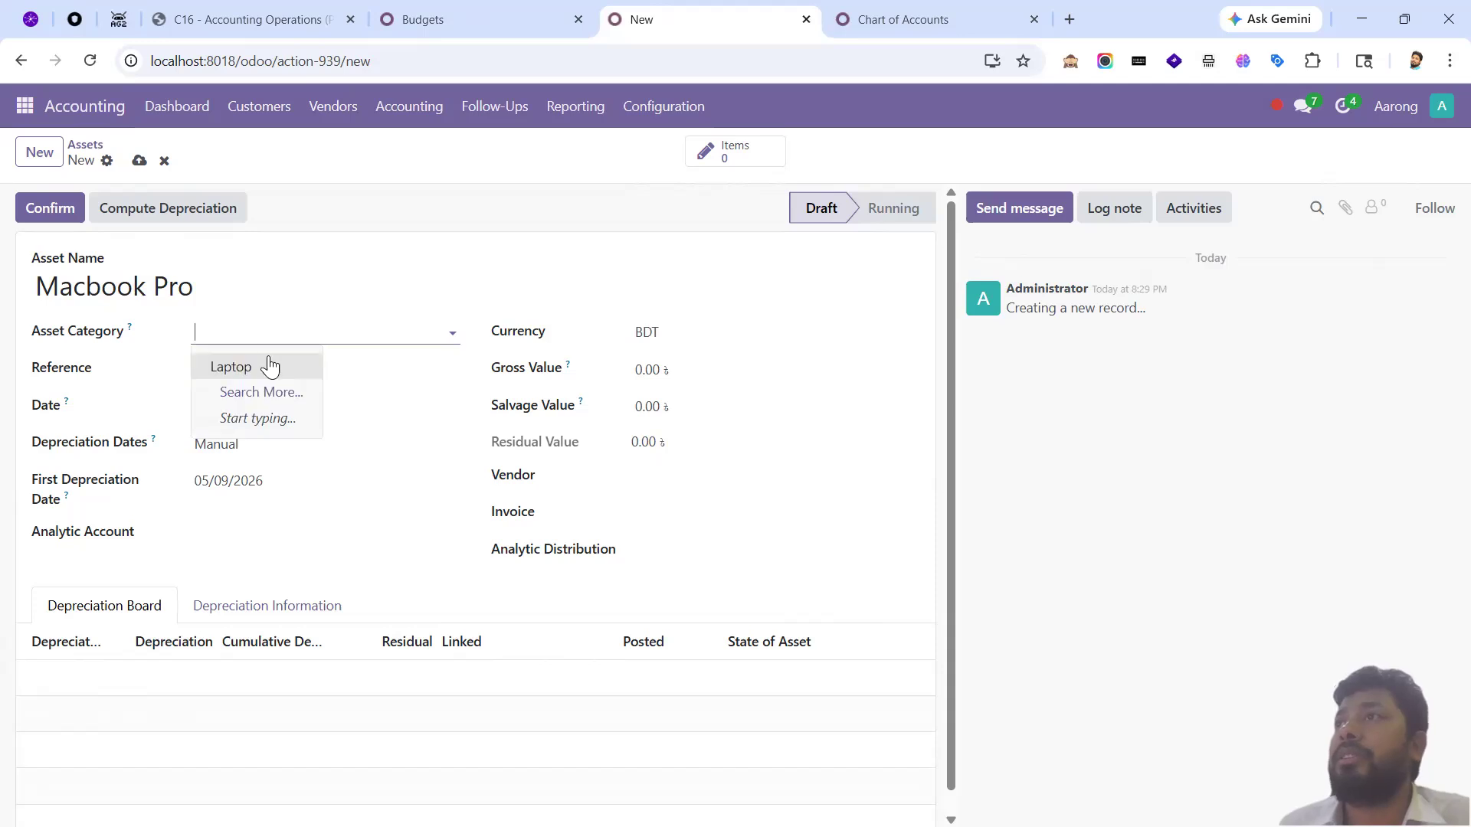
{"action": "left_click", "coordinate": [230, 367]}
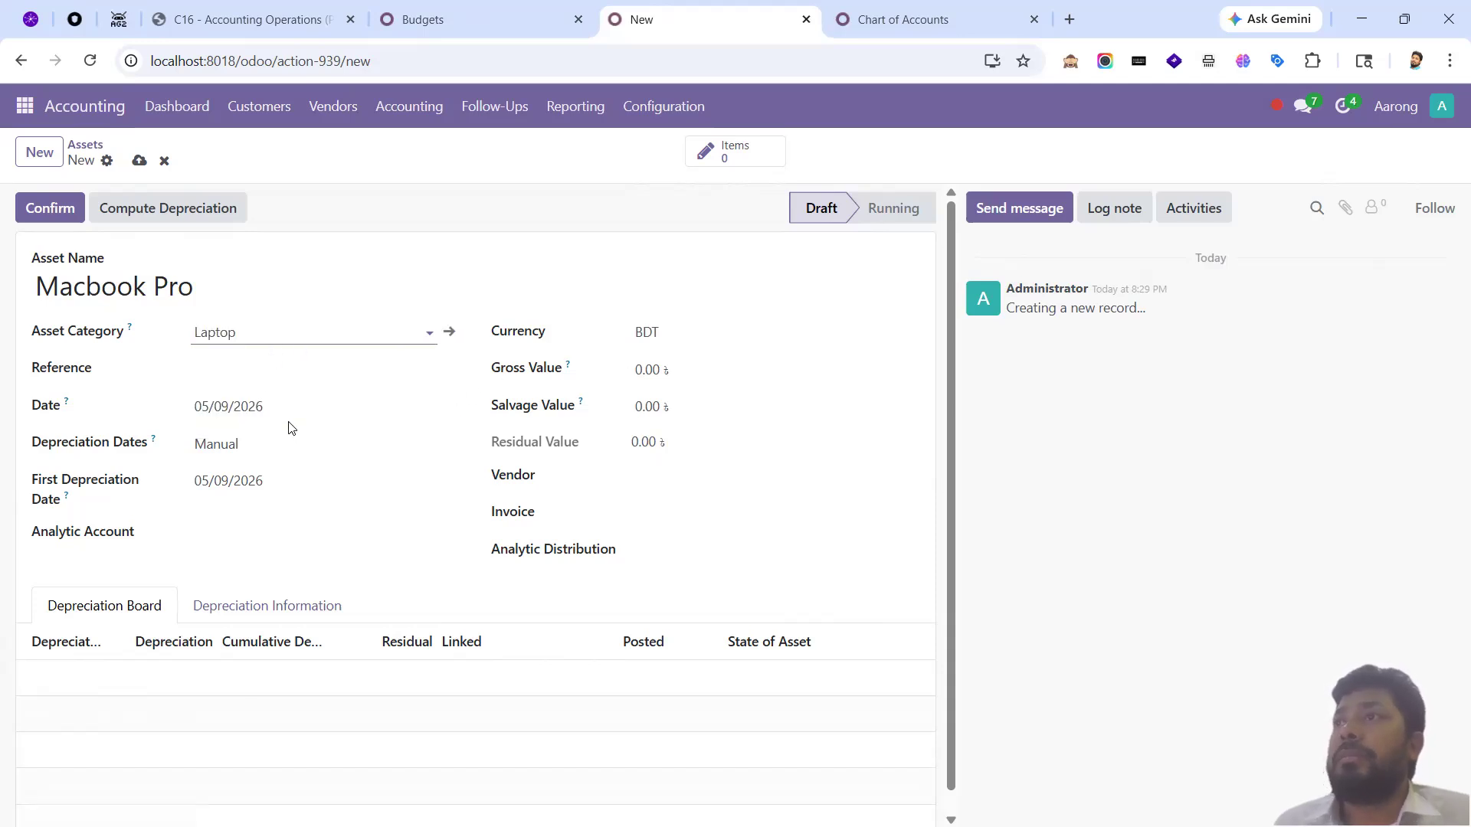
- Set the asset's Gross Value to 120,000 and its Salvage Value to 20,000
{"action": "left_click", "coordinate": [657, 373]}
{"action": "type", "text": "120000"}
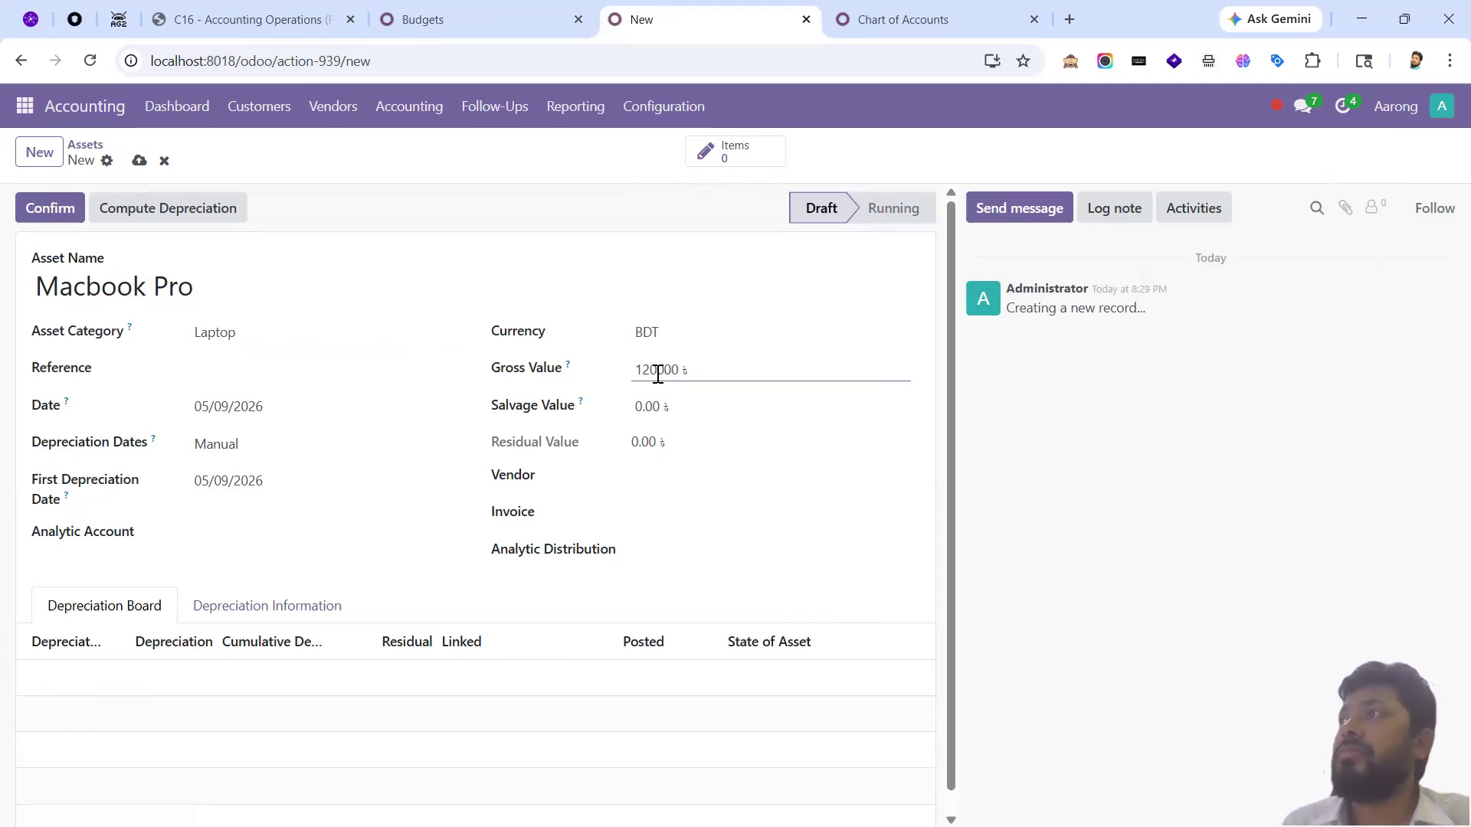
{"action": "left_click", "coordinate": [652, 409]}
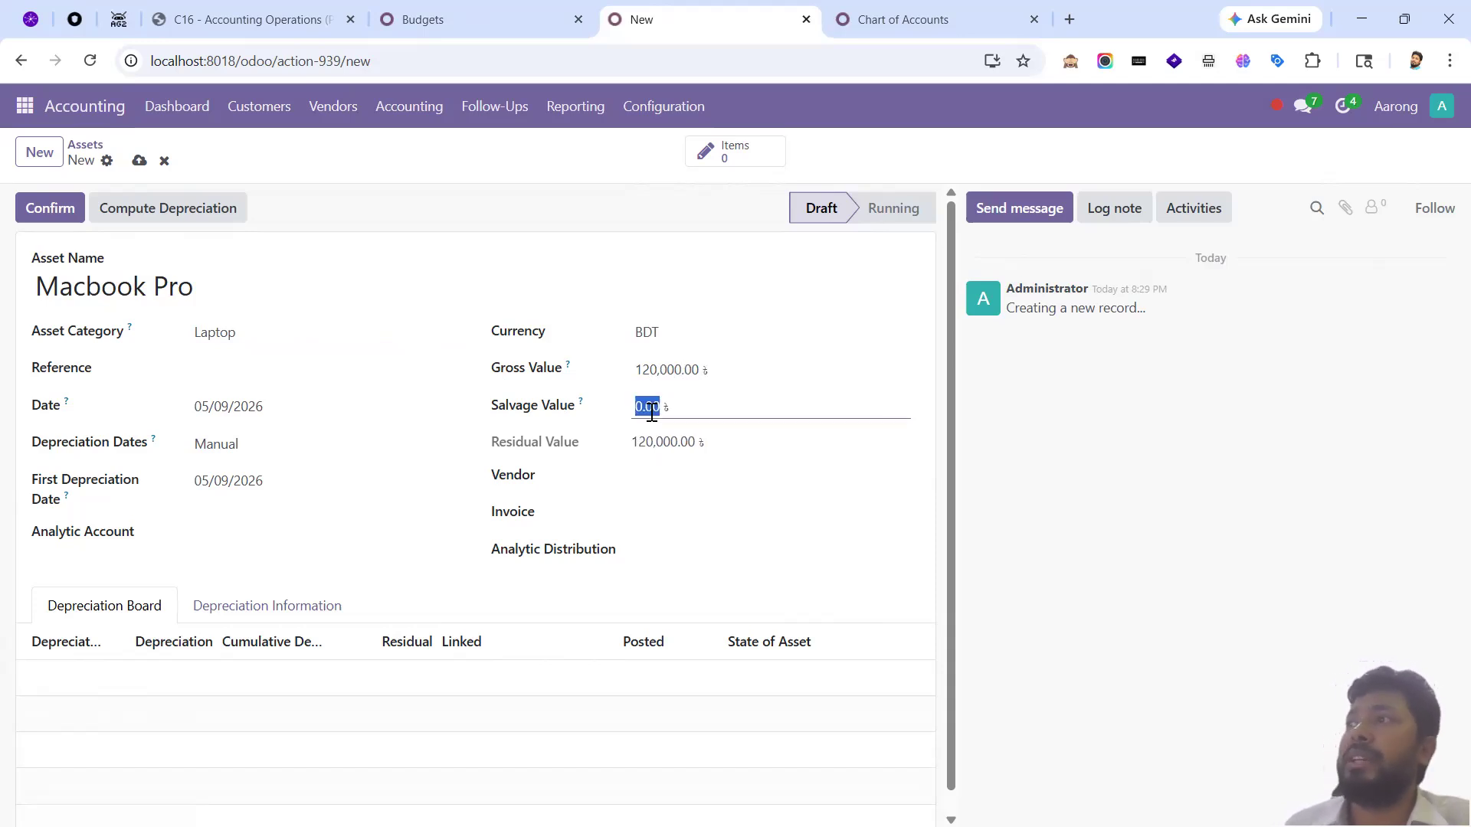
{"action": "type", "text": "20000"}
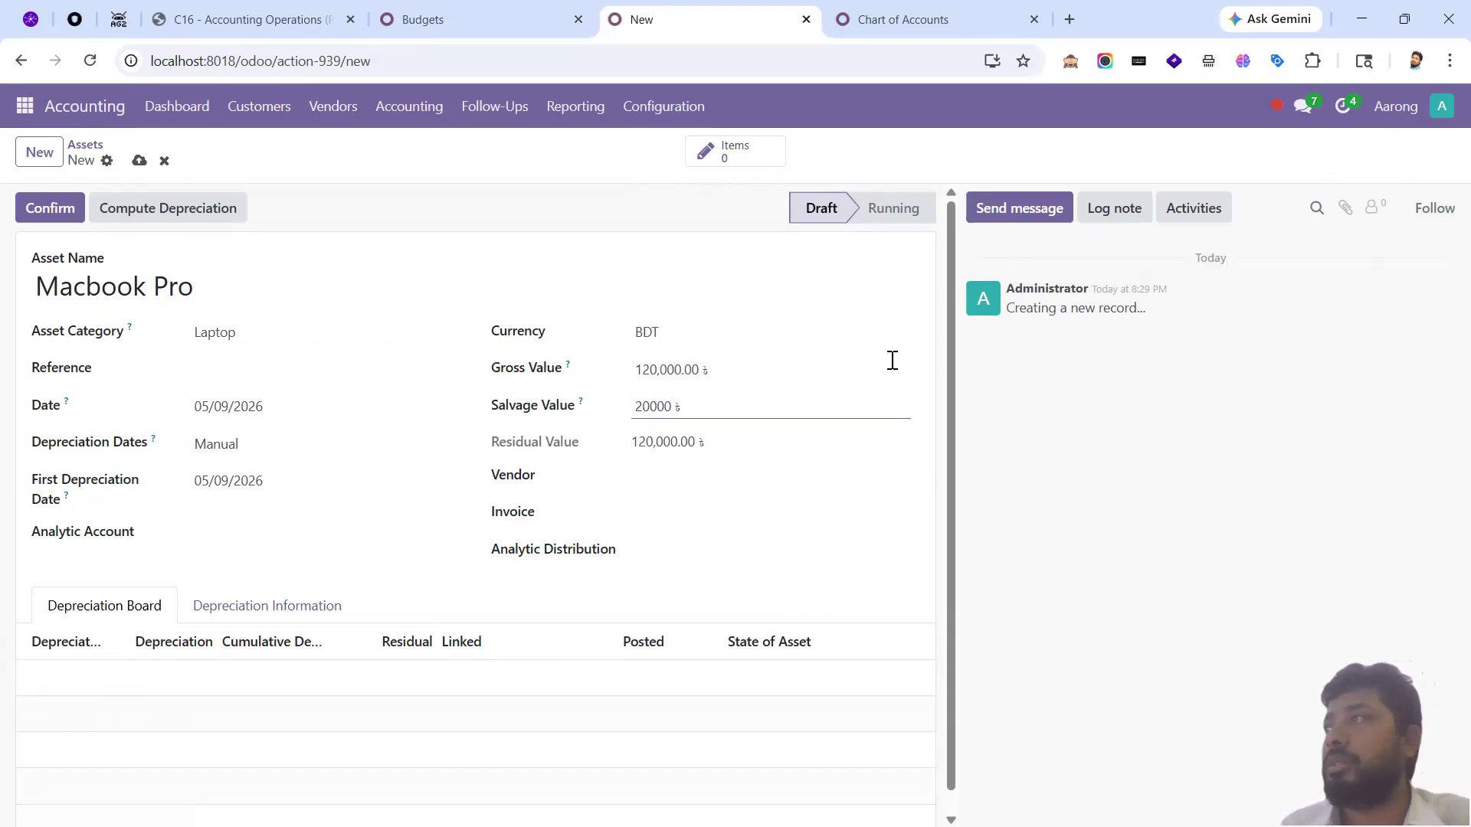
{"action": "left_click", "coordinate": [1077, 479]}
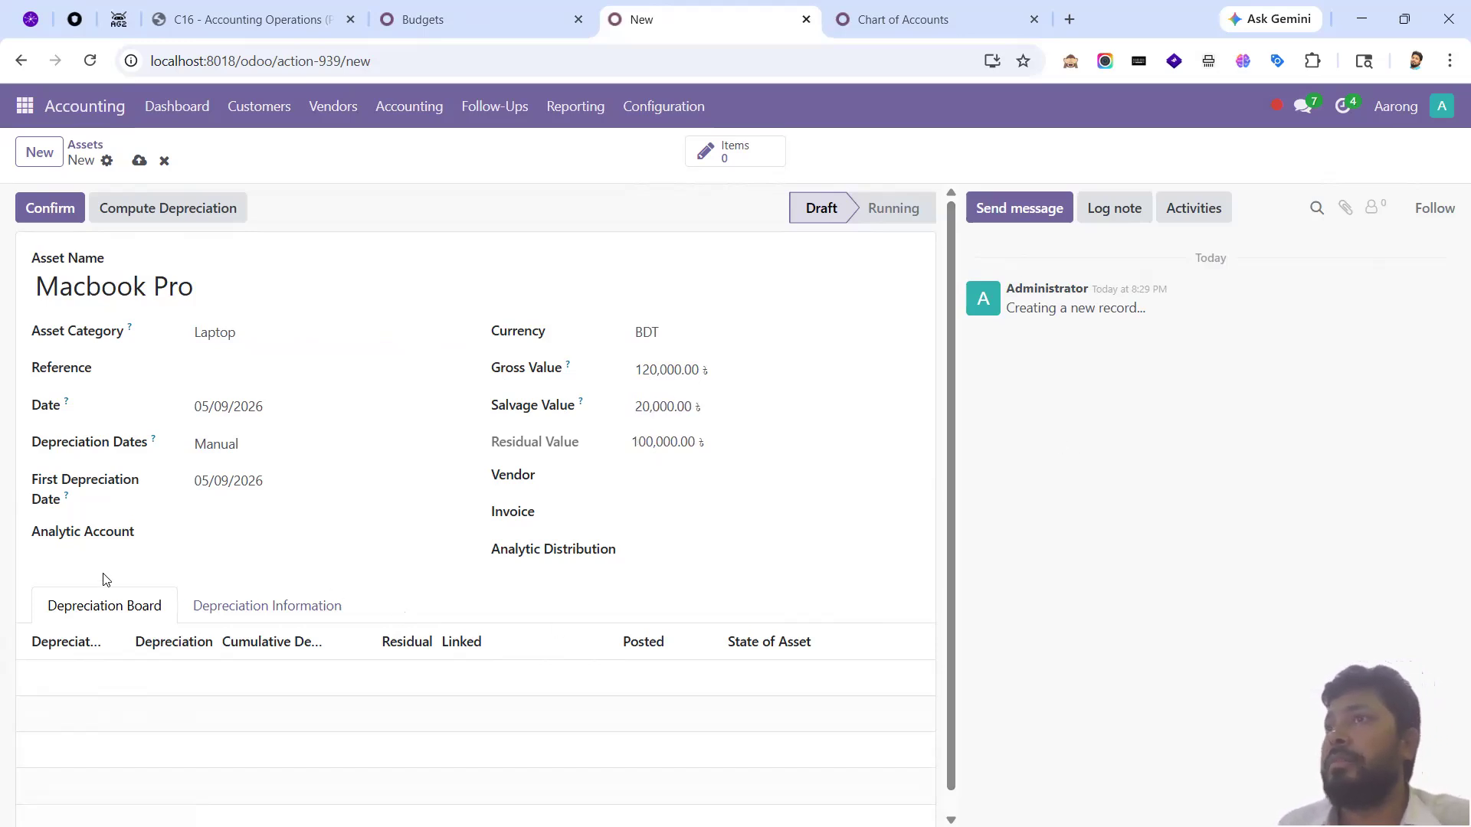
- Keep Depreciation Dates on Manual and try to compute the depreciation of the Macbook Pro asset
{"action": "left_click", "coordinate": [282, 452]}
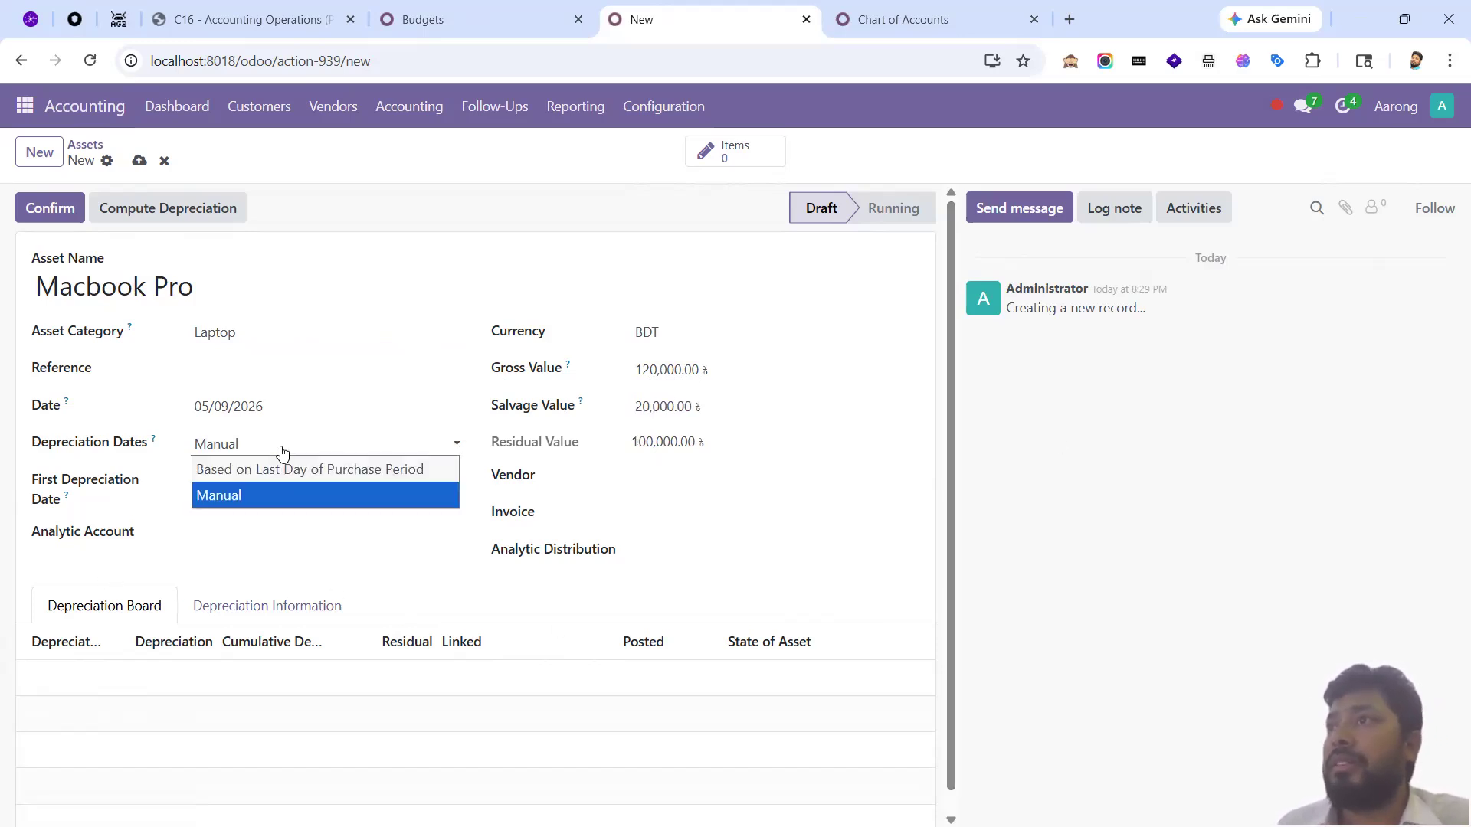
{"action": "left_click", "coordinate": [282, 454]}
{"action": "scroll", "coordinate": [330, 529], "scroll_direction": "down", "scroll_amount": 2}
{"action": "scroll", "coordinate": [330, 531], "scroll_direction": "up", "scroll_amount": 2}
{"action": "left_click", "coordinate": [173, 222]}
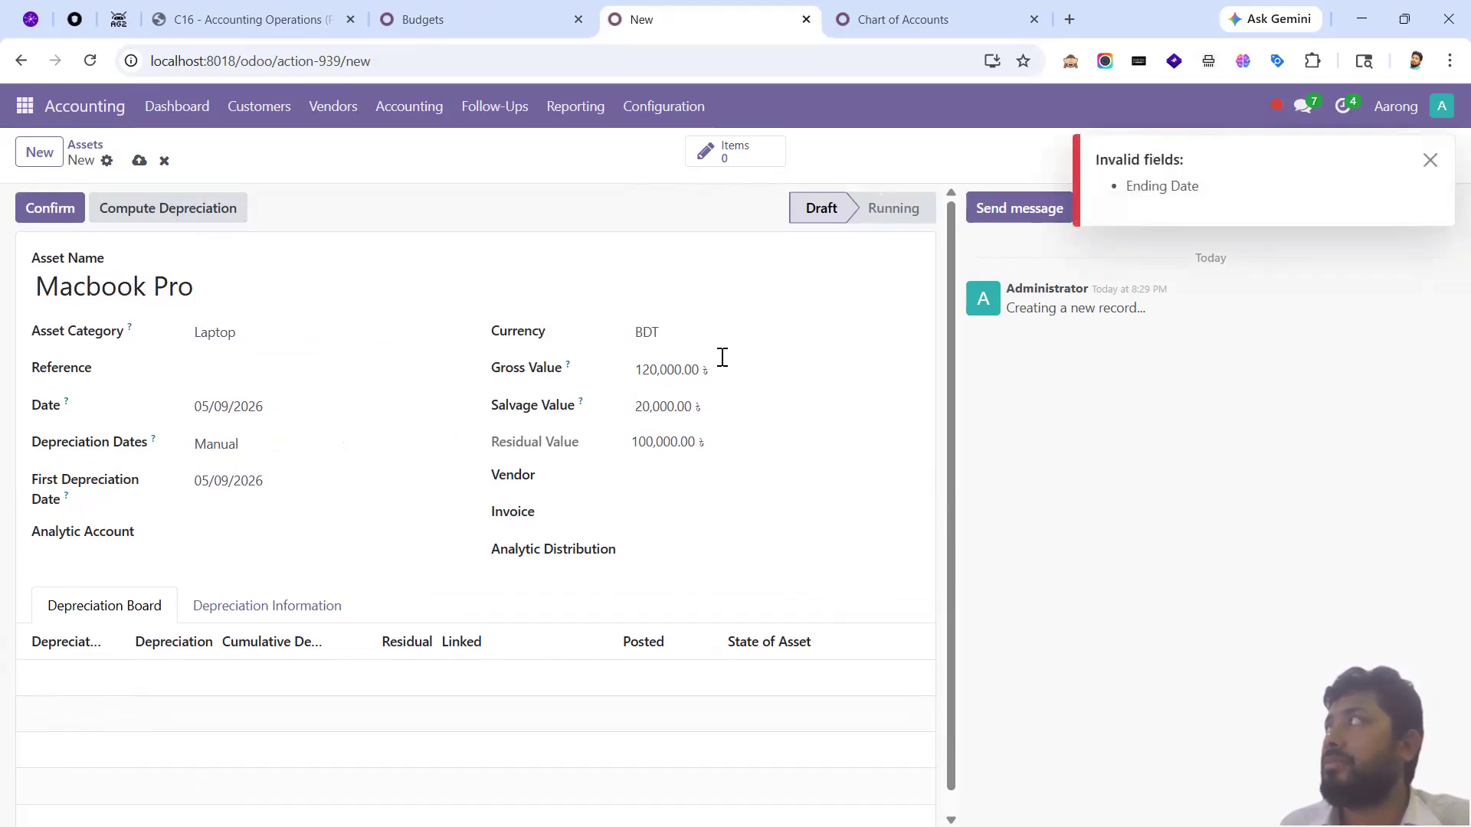
- Set the Ending Date in the Macbook Pro asset's depreciation information to 05/31/2027
{"action": "left_click", "coordinate": [261, 606]}
{"action": "scroll", "coordinate": [279, 647], "scroll_direction": "down", "scroll_amount": 2}
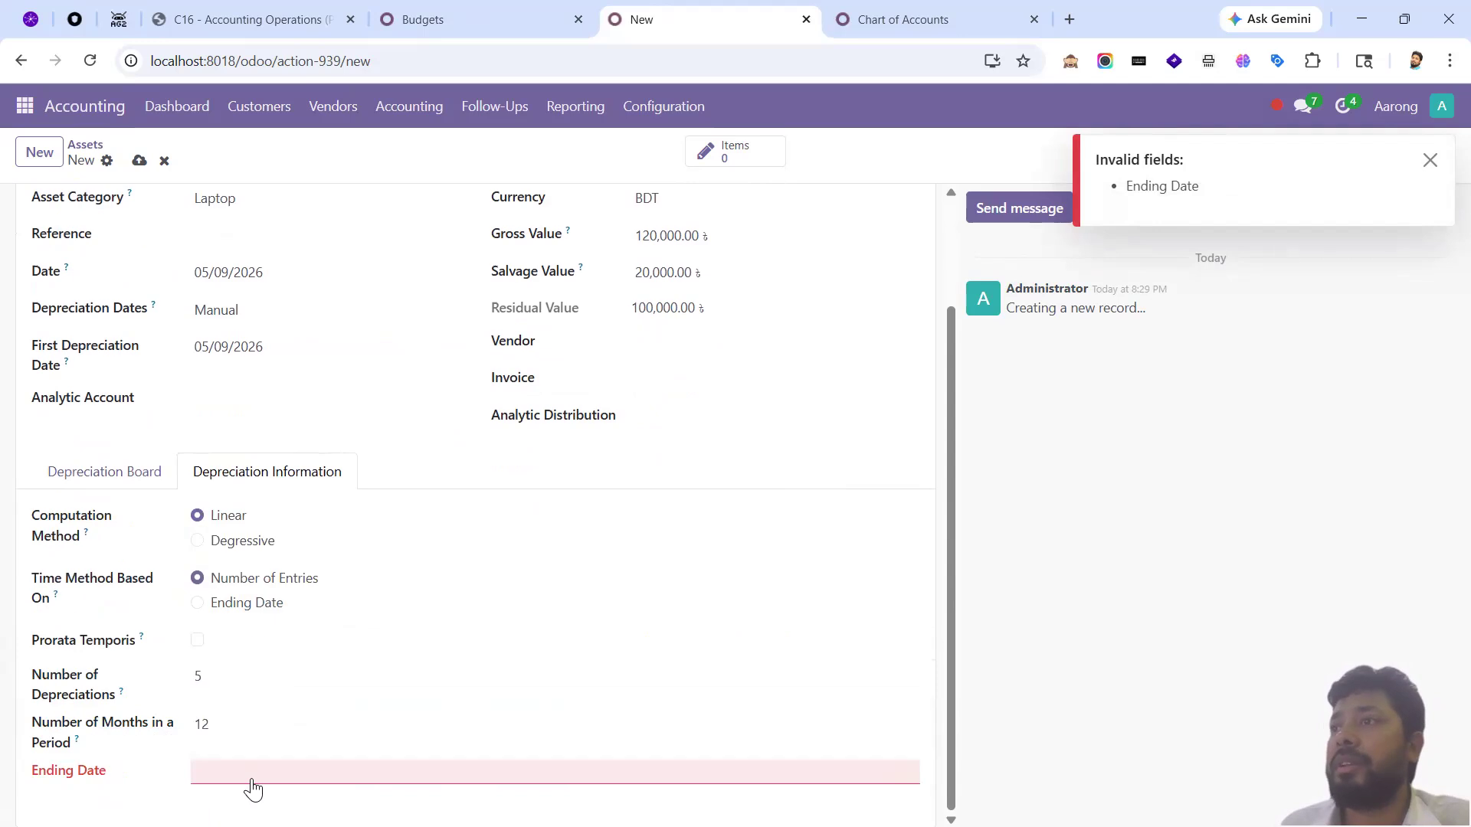
{"action": "left_click", "coordinate": [253, 774]}
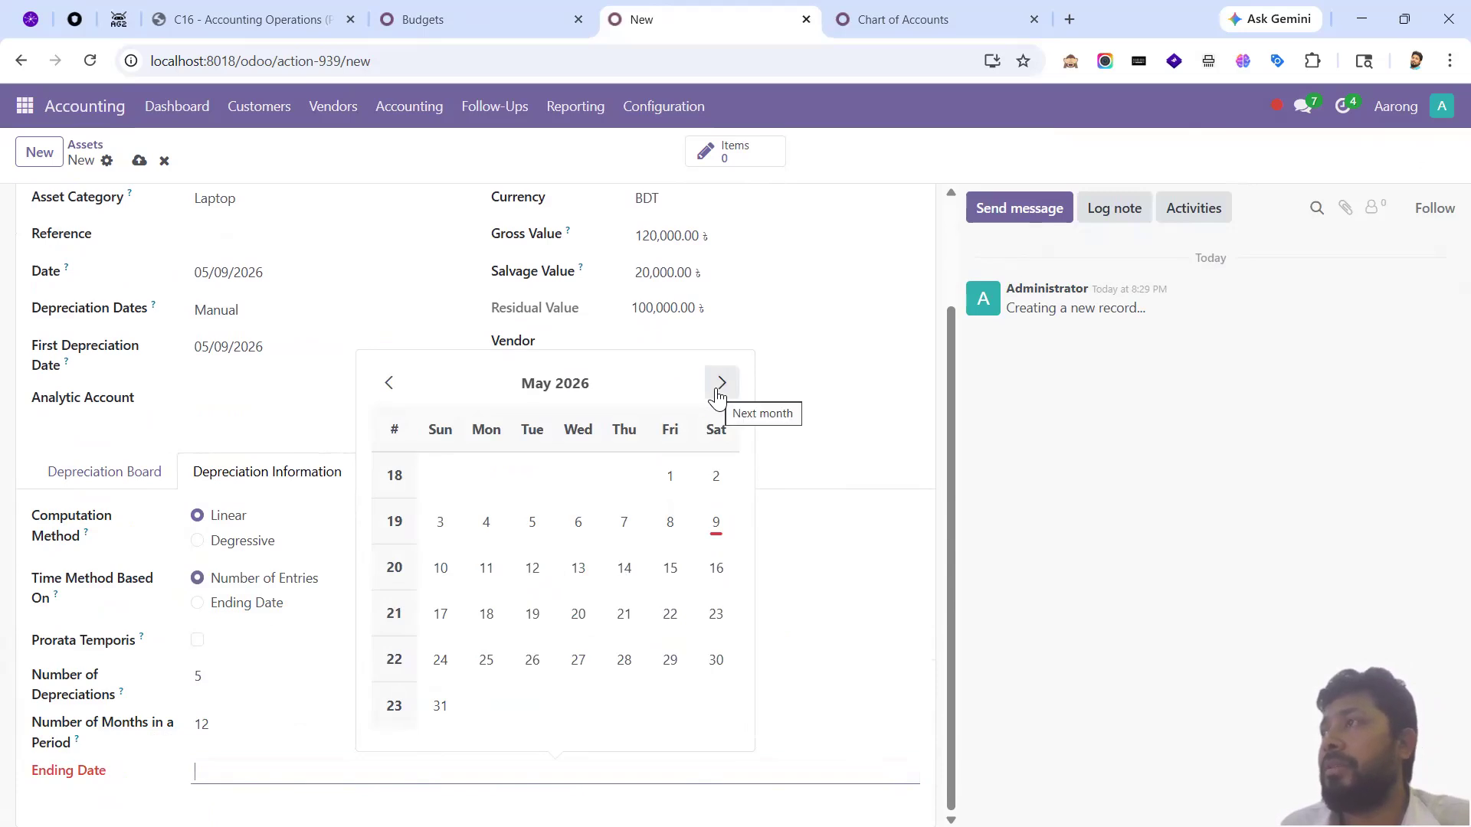
{"action": "left_click", "coordinate": [720, 386]}
{"action": "left_click", "coordinate": [720, 386]}
{"action": "left_click", "coordinate": [720, 386]}
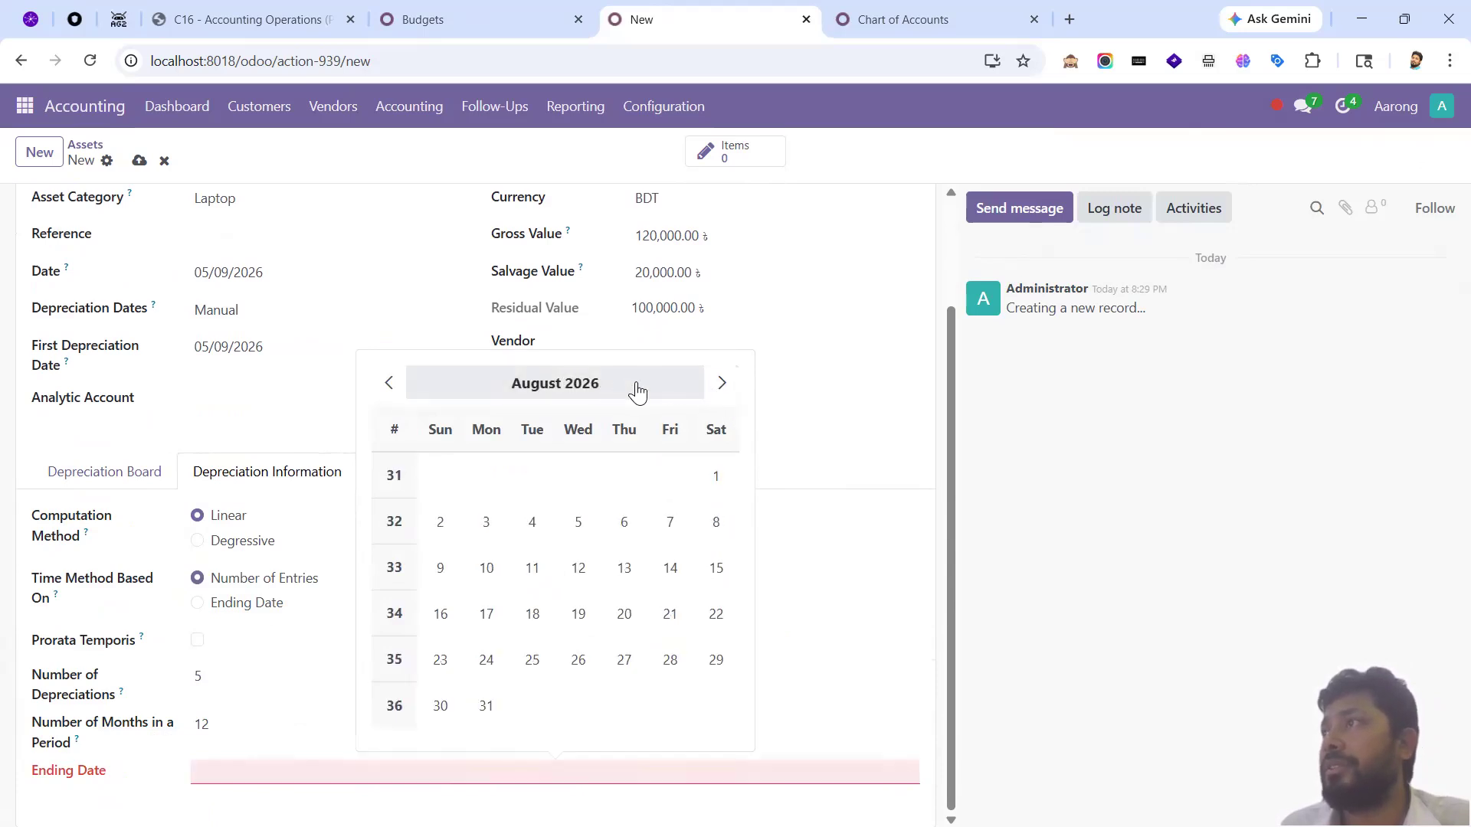
{"action": "left_click", "coordinate": [389, 382]}
{"action": "left_click", "coordinate": [388, 382]}
{"action": "left_click", "coordinate": [389, 382]}
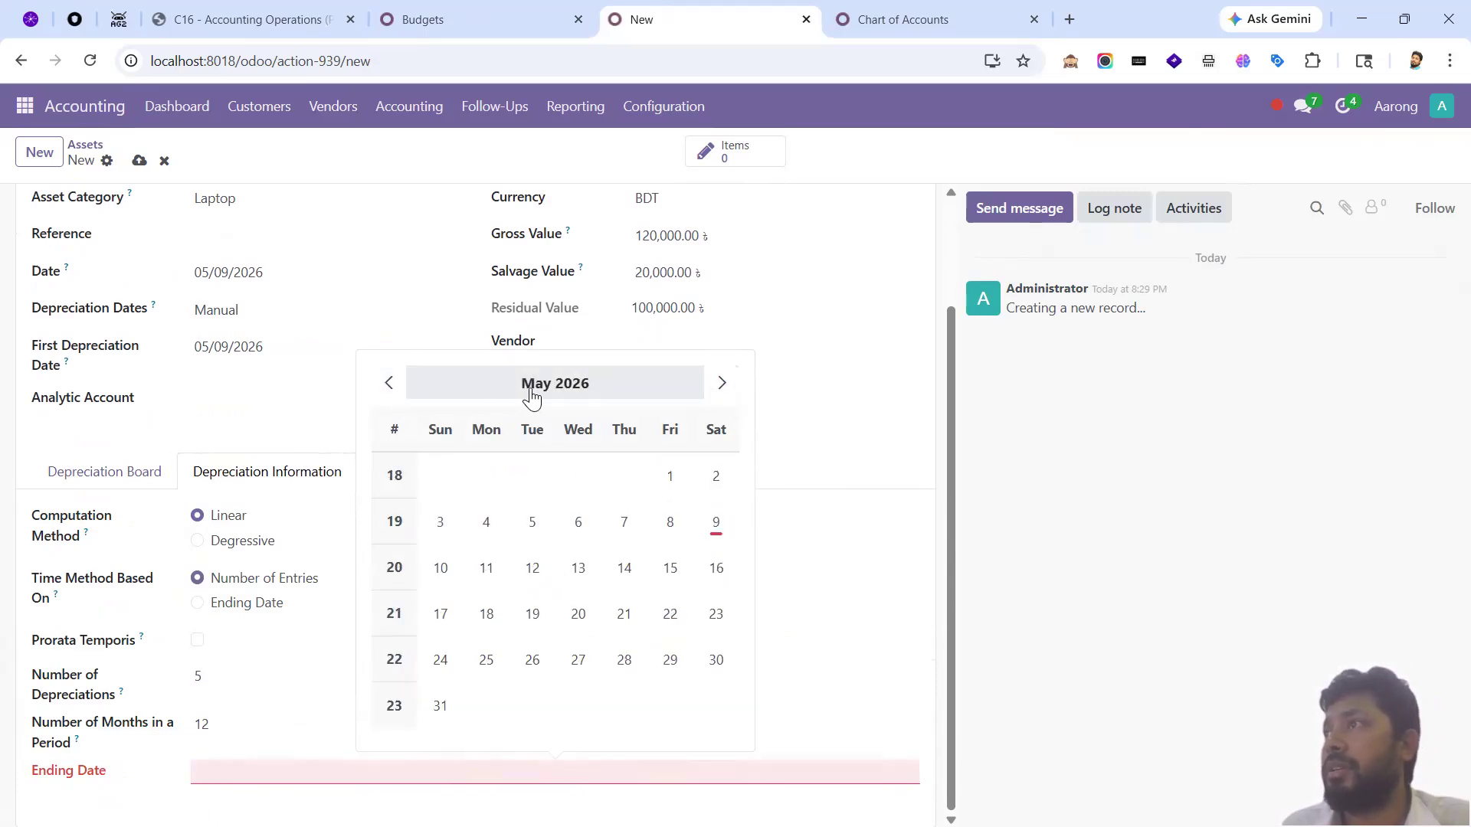
{"action": "left_click", "coordinate": [528, 383]}
{"action": "left_click", "coordinate": [660, 382]}
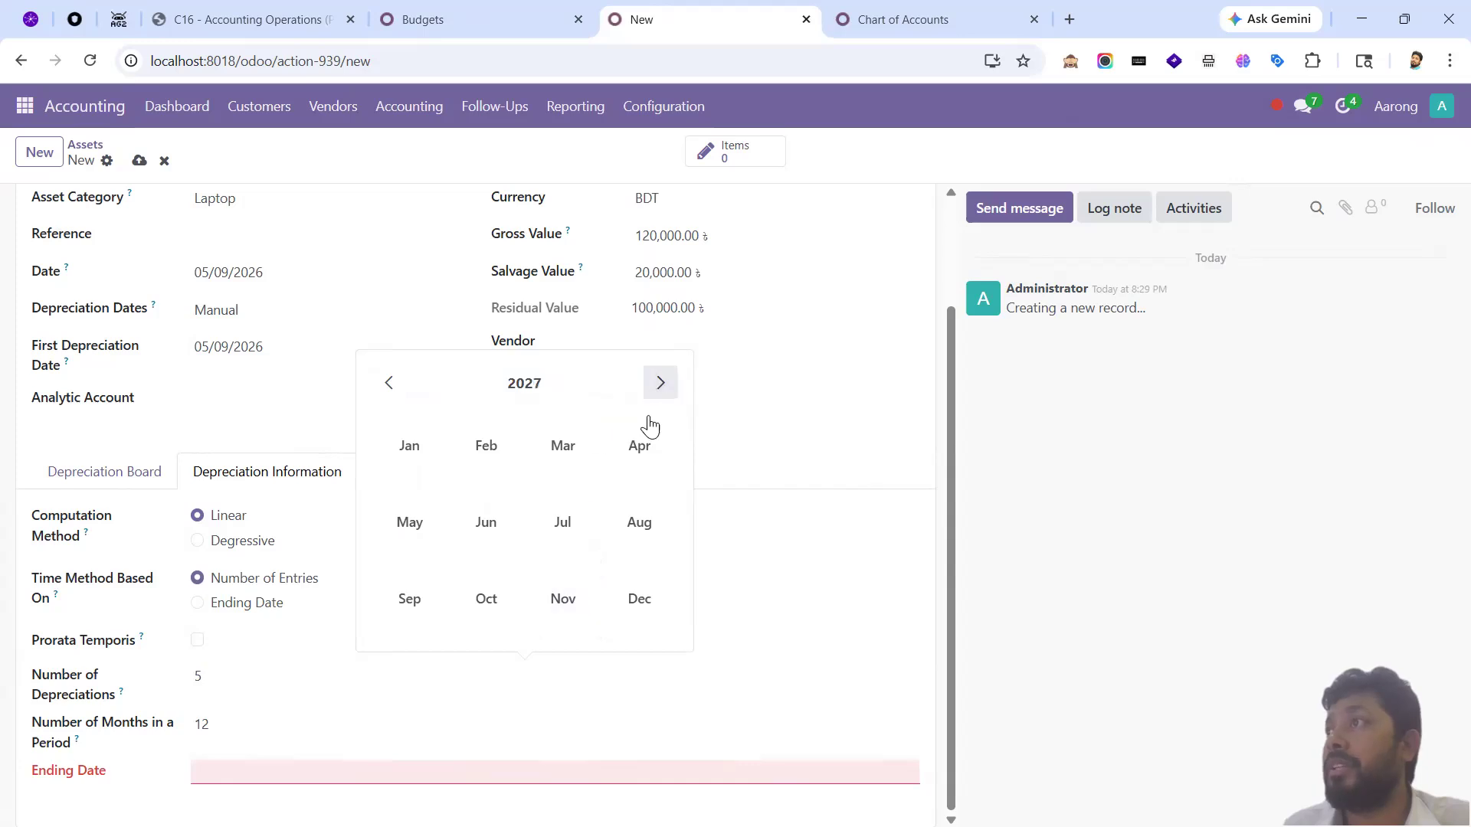
{"action": "left_click", "coordinate": [417, 520]}
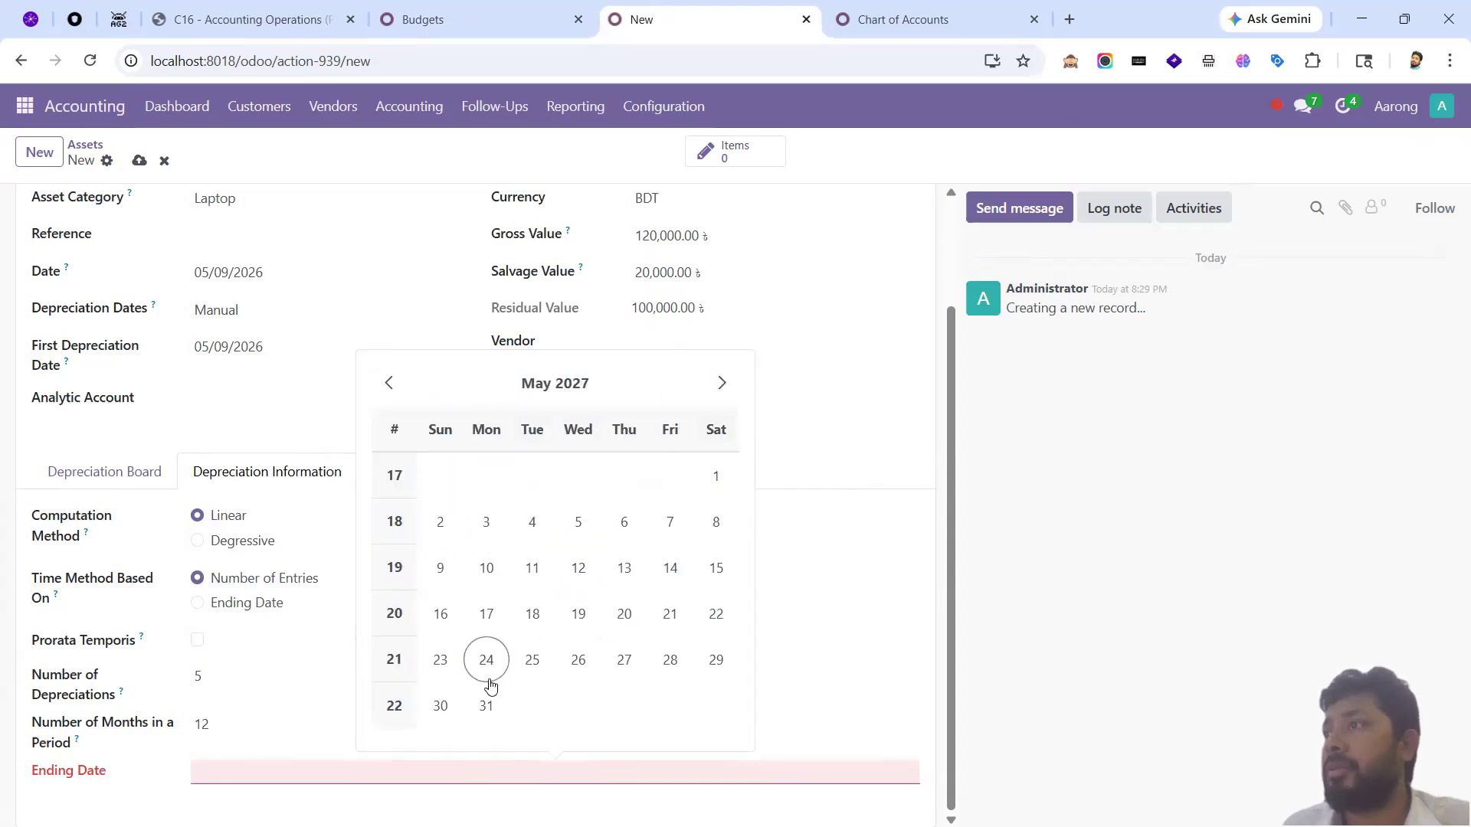
{"action": "left_click", "coordinate": [482, 708]}
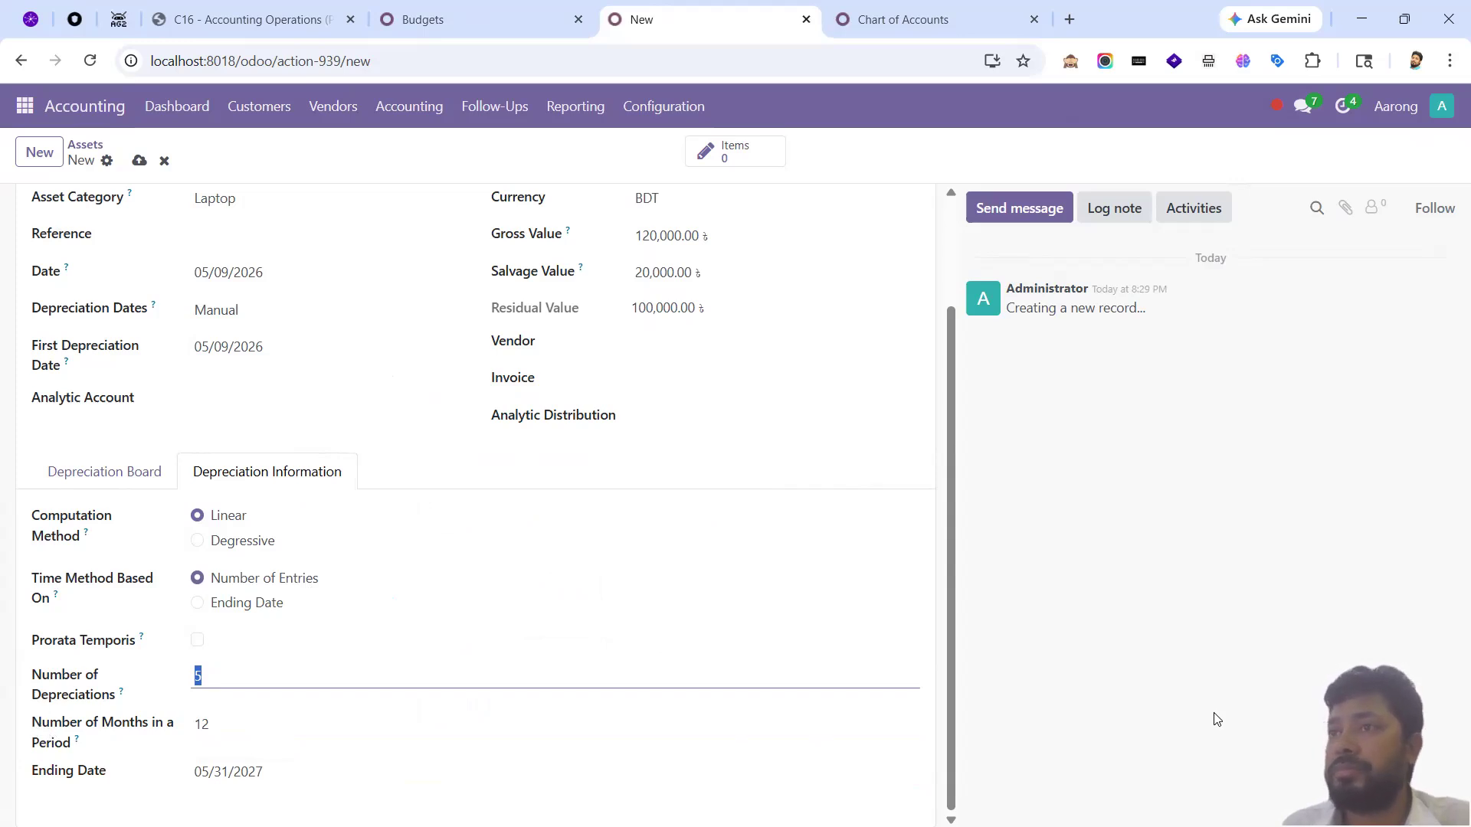
- Set the Number of Depreciations to 12, keep 12 months per period, and compute the asset's depreciation
{"action": "left_click", "coordinate": [219, 726]}
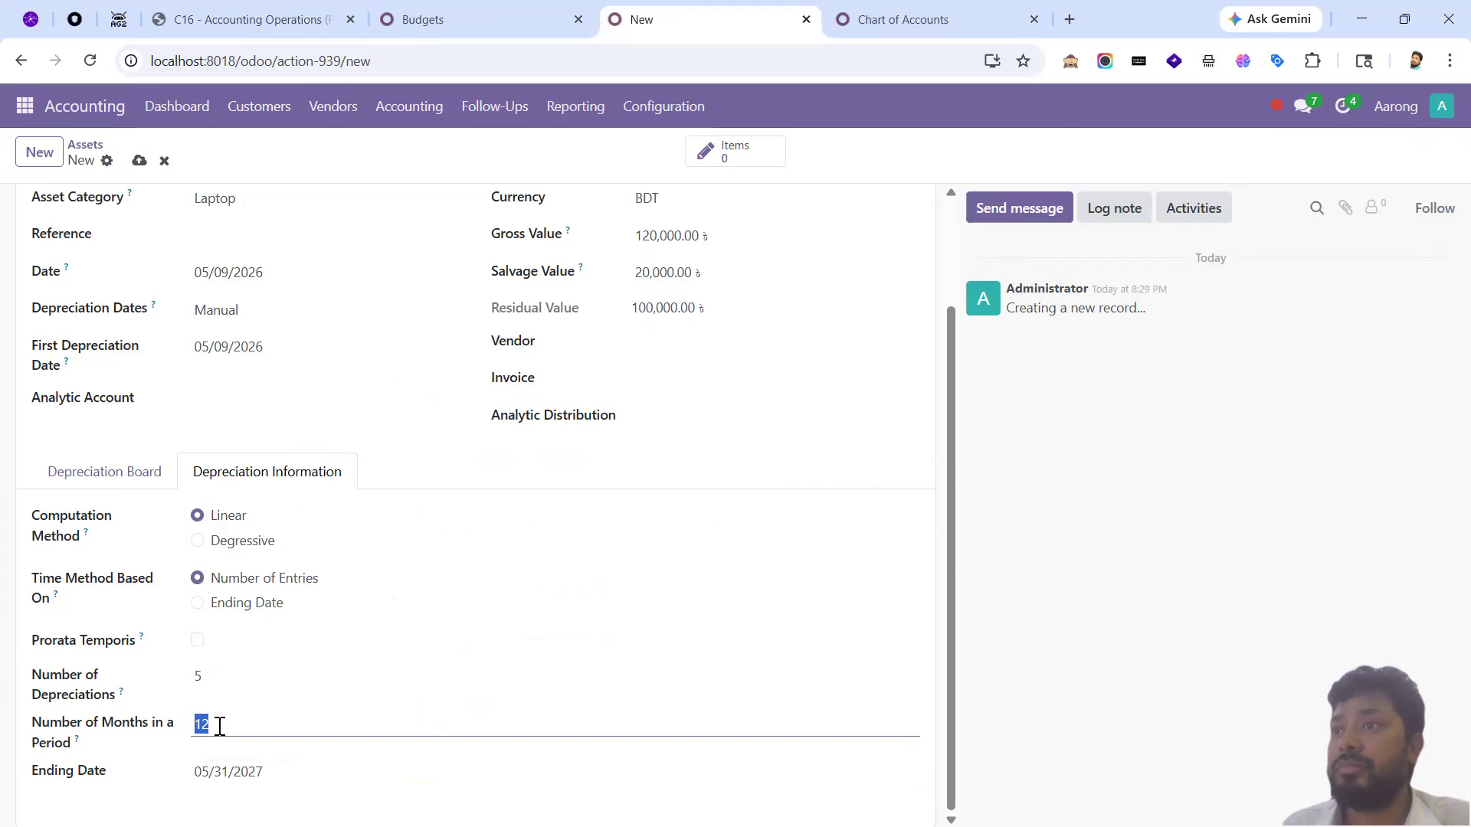
{"action": "left_click", "coordinate": [228, 676]}
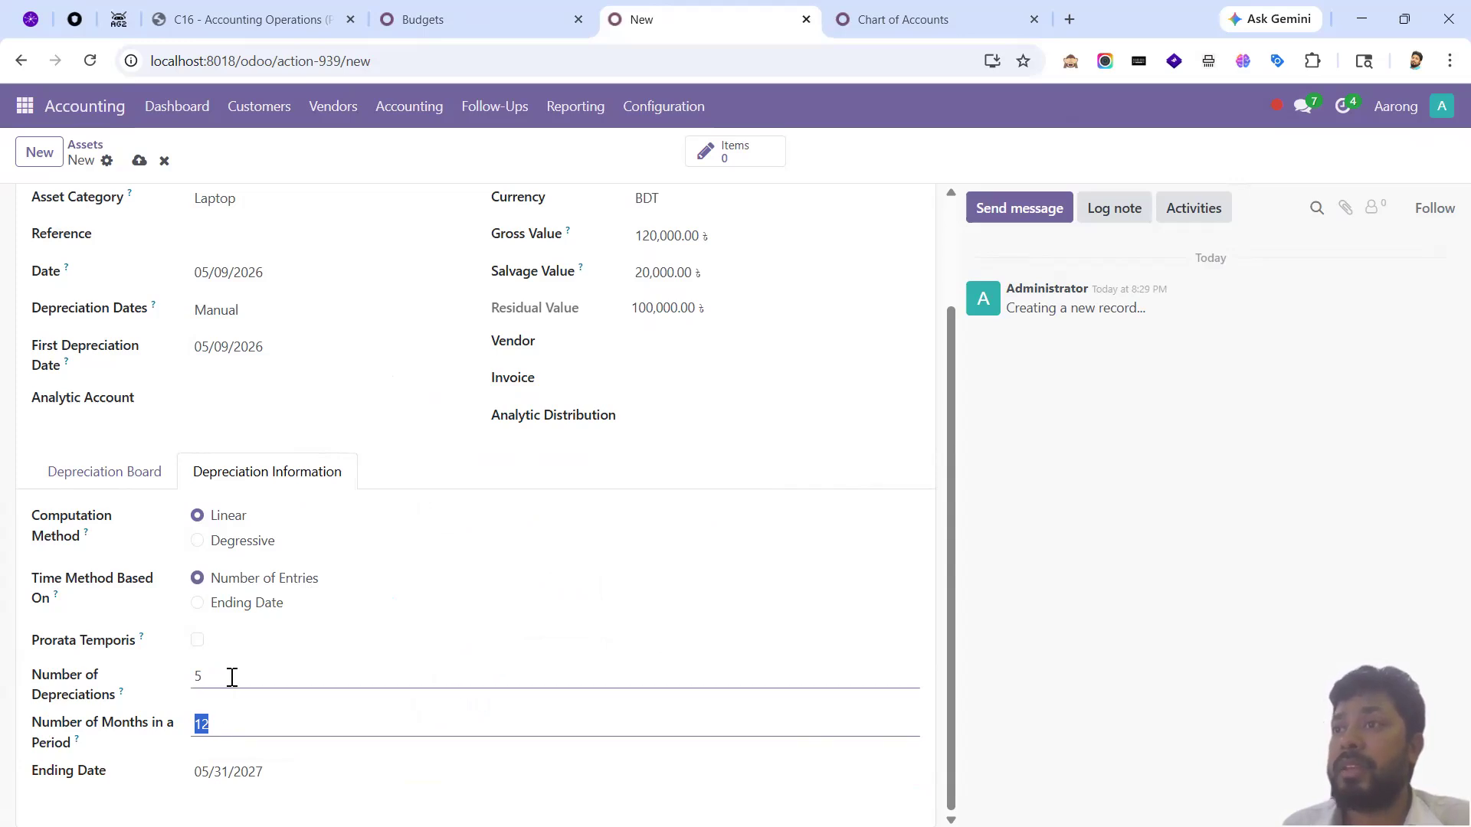
{"action": "type", "text": "12"}
{"action": "left_click", "coordinate": [260, 731]}
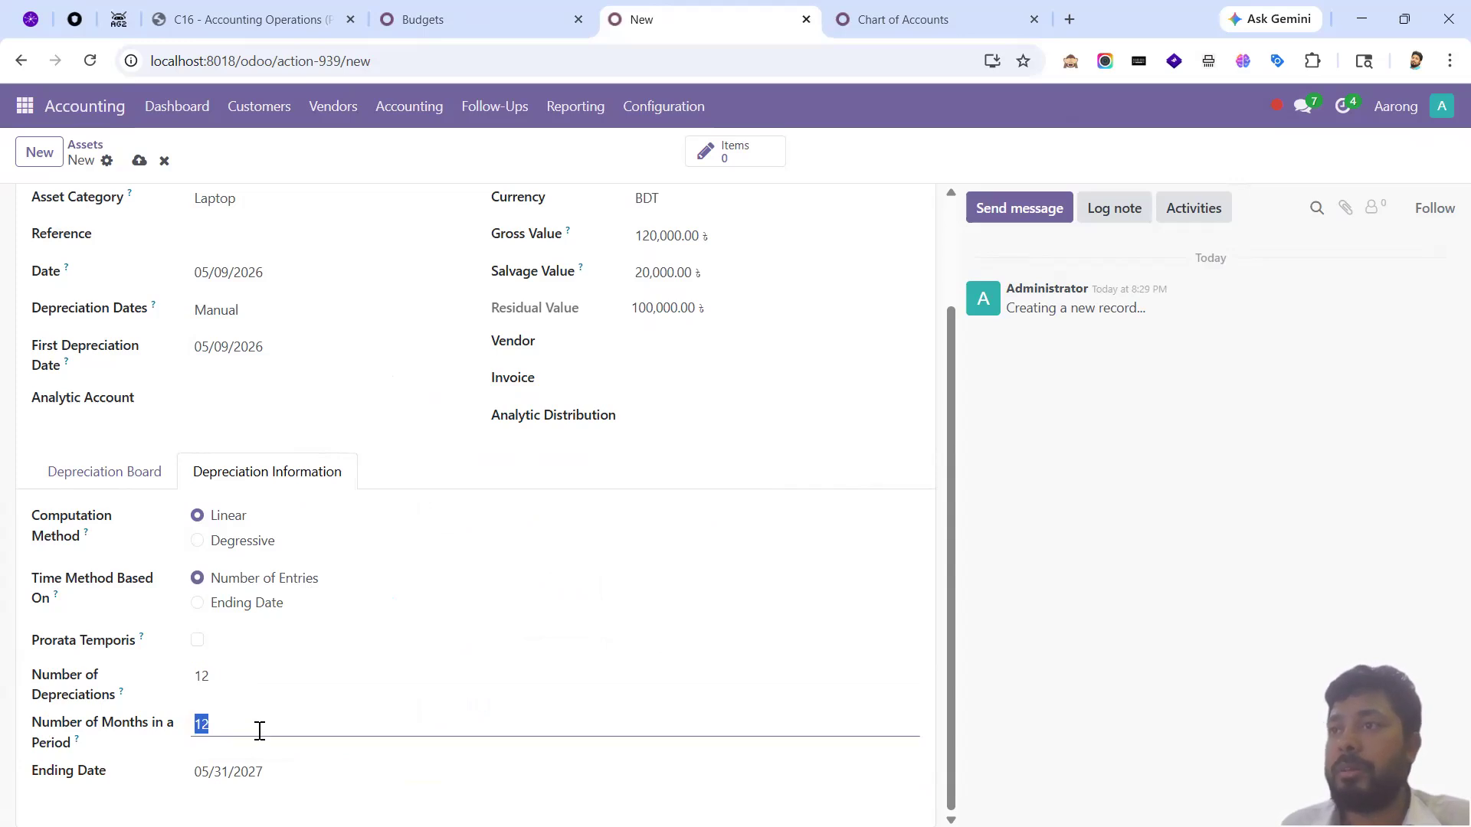
{"action": "left_click", "coordinate": [75, 475]}
{"action": "left_click", "coordinate": [170, 208]}
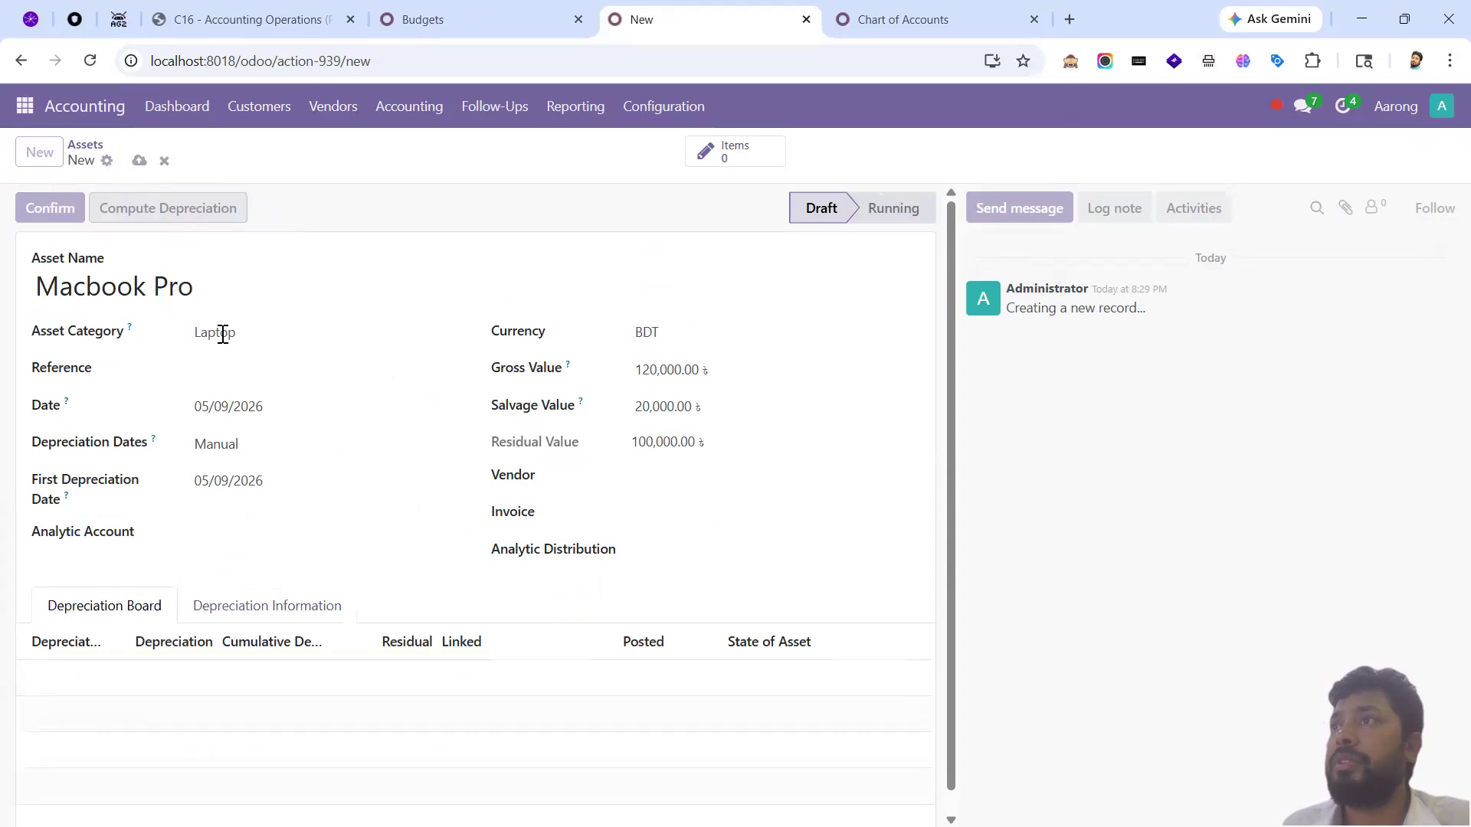
- Examine the computed depreciation board against the asset's gross, salvage and residual values
{"action": "scroll", "coordinate": [317, 526], "scroll_direction": "down", "scroll_amount": 5}
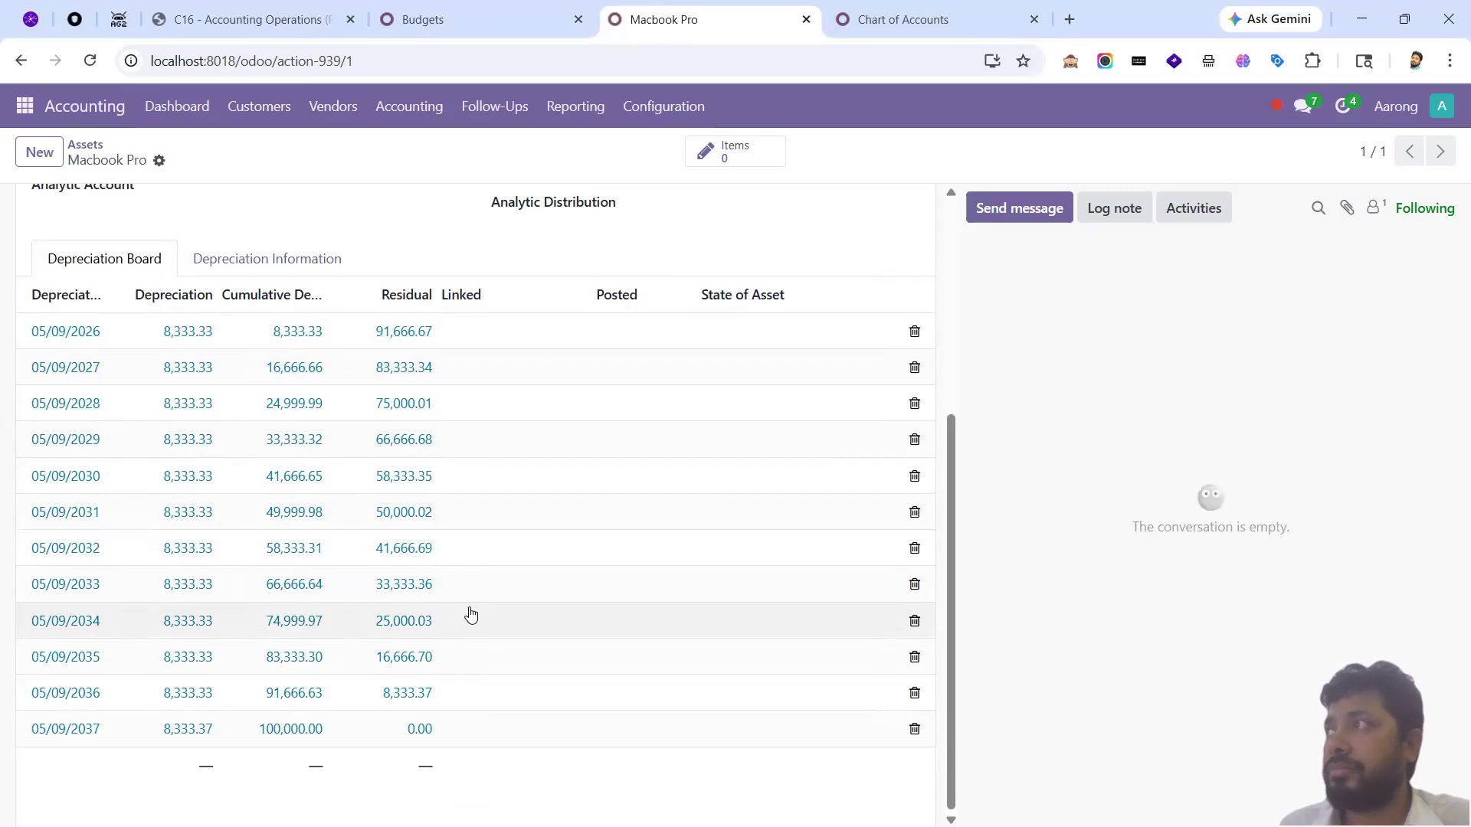
{"action": "scroll", "coordinate": [470, 614], "scroll_direction": "up", "scroll_amount": 5}
{"action": "scroll", "coordinate": [475, 614], "scroll_direction": "down", "scroll_amount": 4}
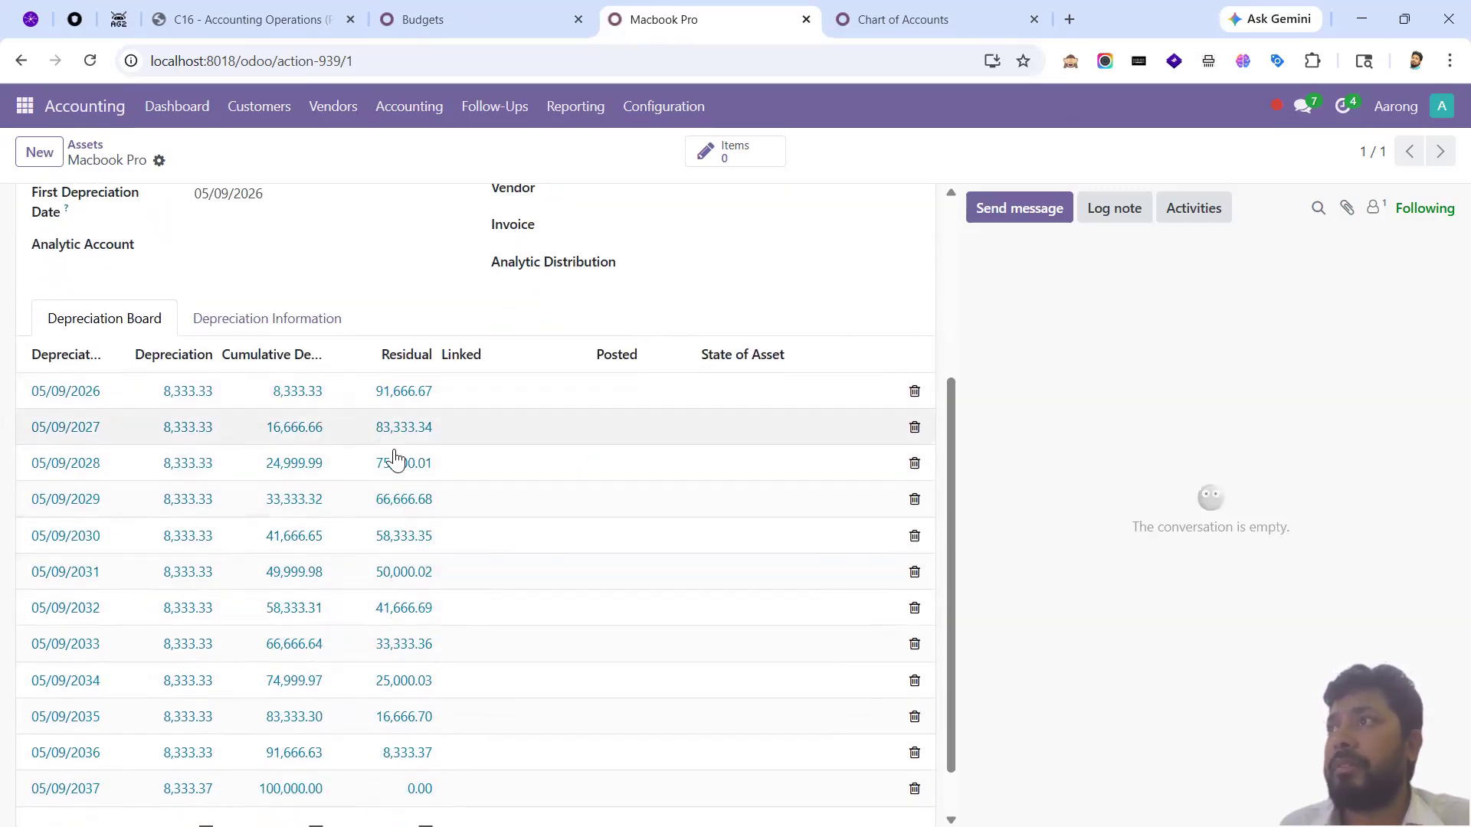
{"action": "scroll", "coordinate": [499, 512], "scroll_direction": "down", "scroll_amount": 1}
{"action": "scroll", "coordinate": [500, 536], "scroll_direction": "up", "scroll_amount": 4}
{"action": "scroll", "coordinate": [504, 612], "scroll_direction": "down", "scroll_amount": 4}
{"action": "scroll", "coordinate": [503, 610], "scroll_direction": "up", "scroll_amount": 5}
{"action": "scroll", "coordinate": [360, 574], "scroll_direction": "down", "scroll_amount": 5}
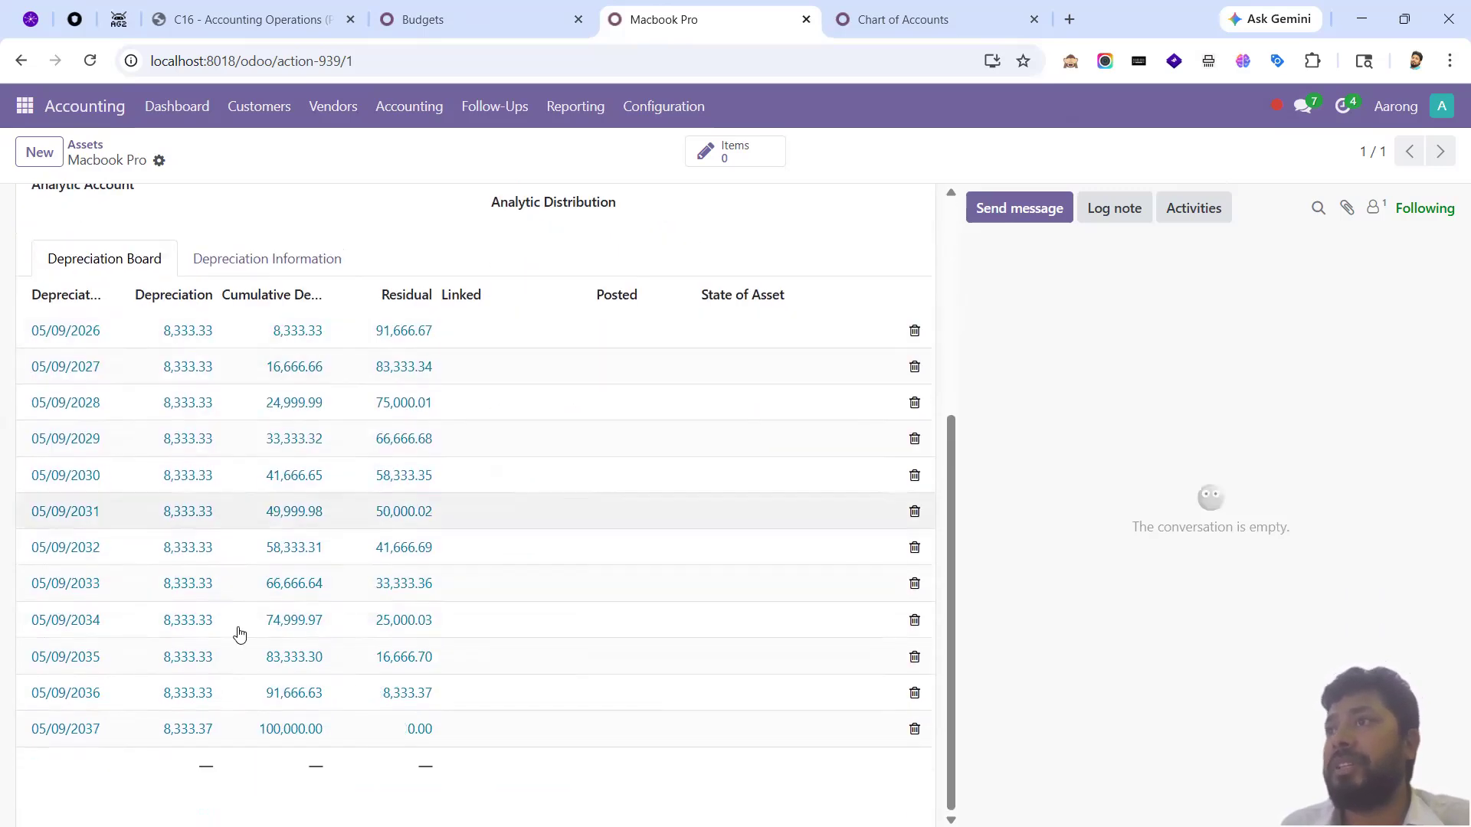
{"action": "scroll", "coordinate": [283, 693], "scroll_direction": "up", "scroll_amount": 5}
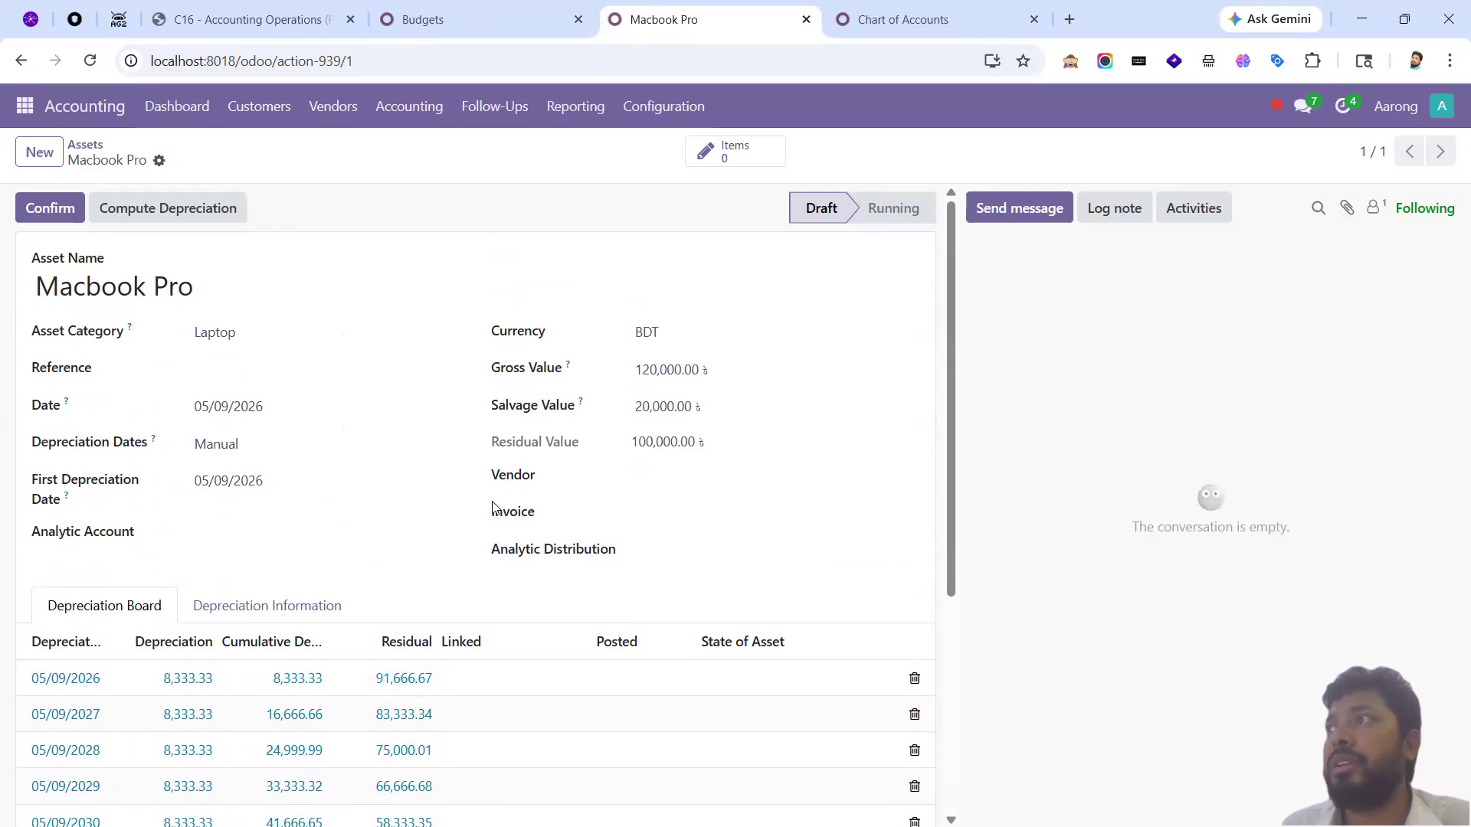
{"action": "scroll", "coordinate": [171, 683], "scroll_direction": "down", "scroll_amount": 5}
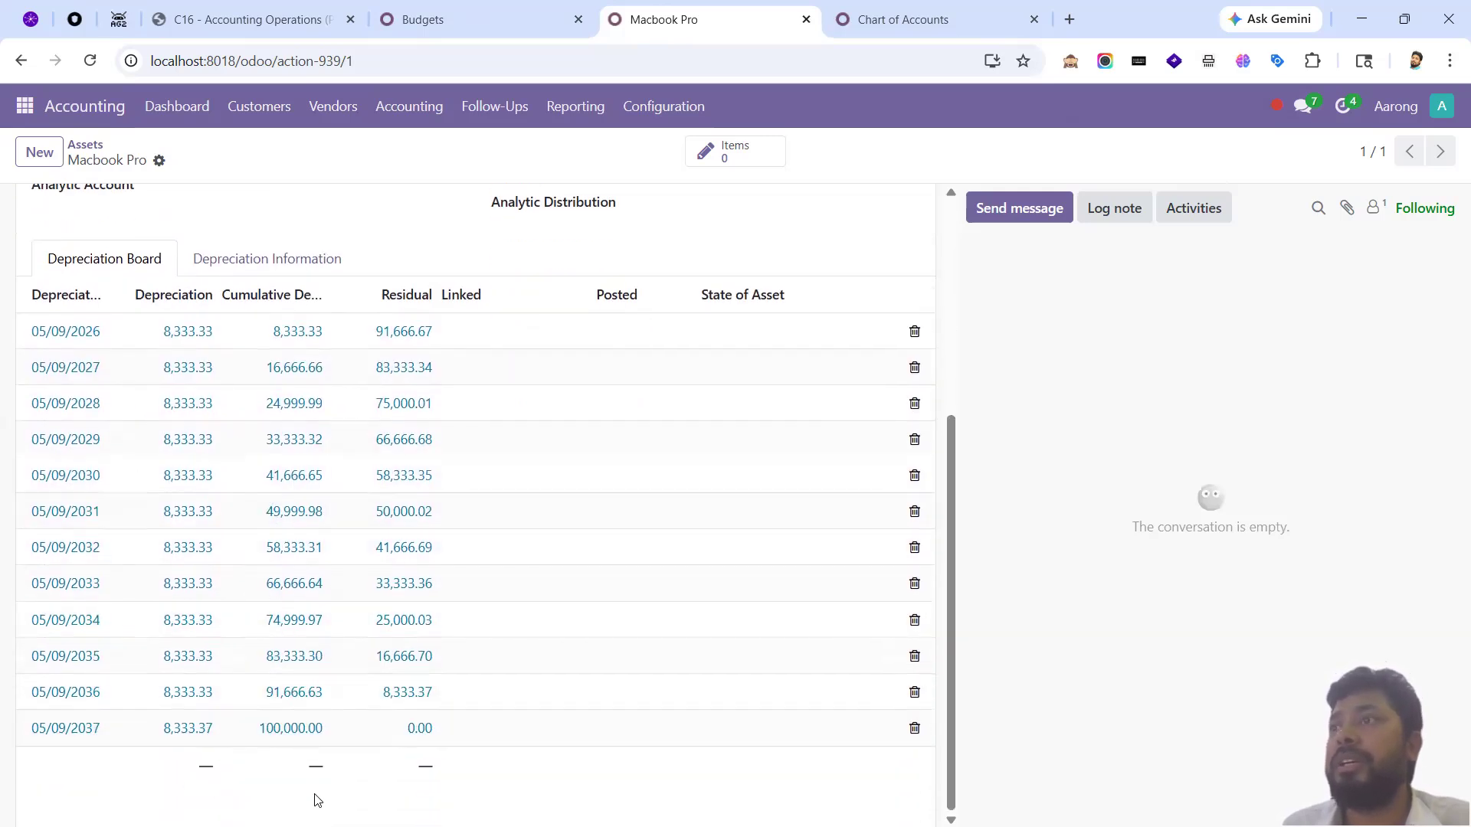
{"action": "scroll", "coordinate": [306, 724], "scroll_direction": "up", "scroll_amount": 5}
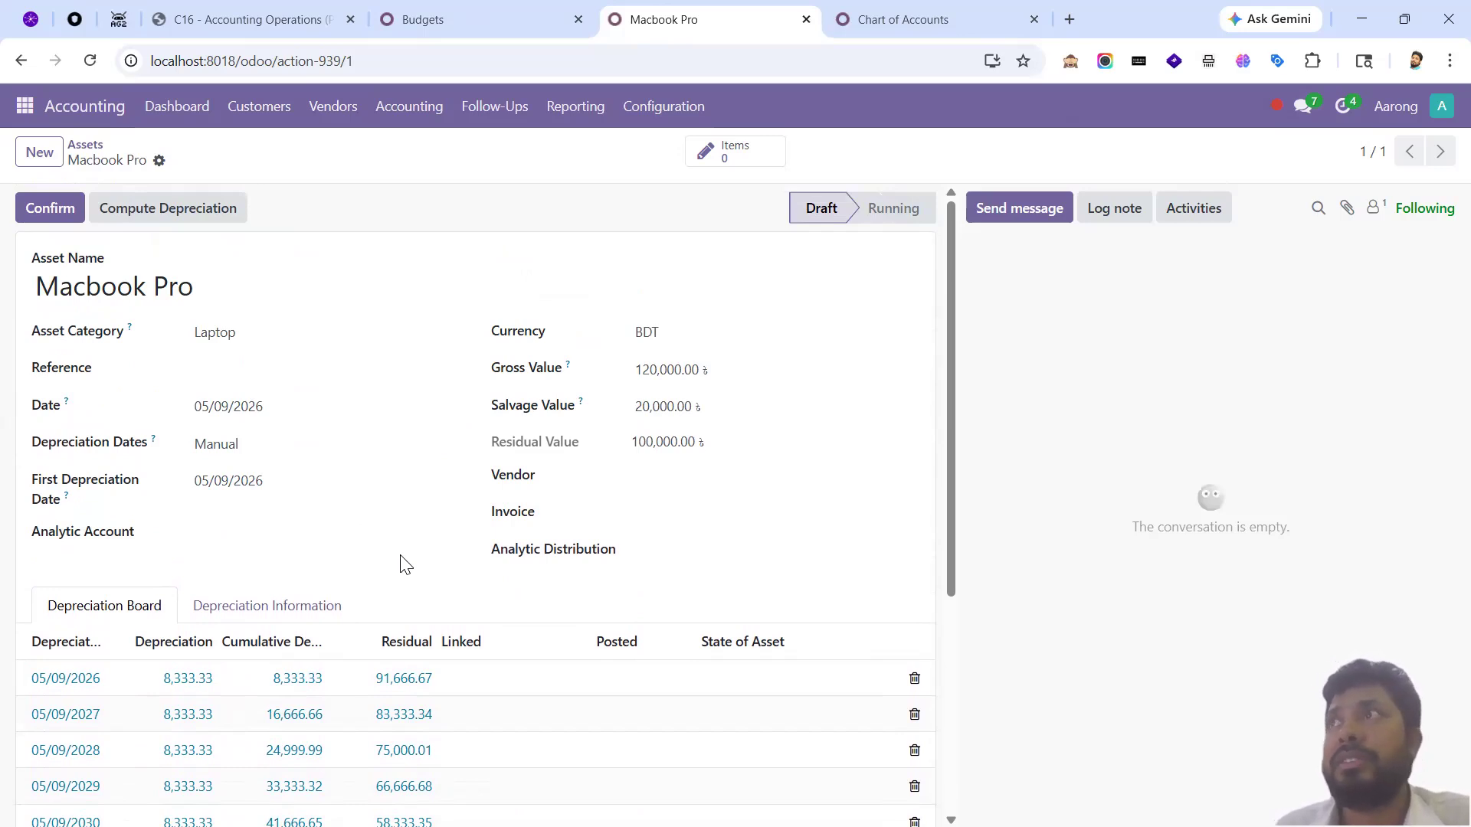
- Recompute the Macbook Pro asset's depreciation and confirm the asset
{"action": "left_click", "coordinate": [143, 209]}
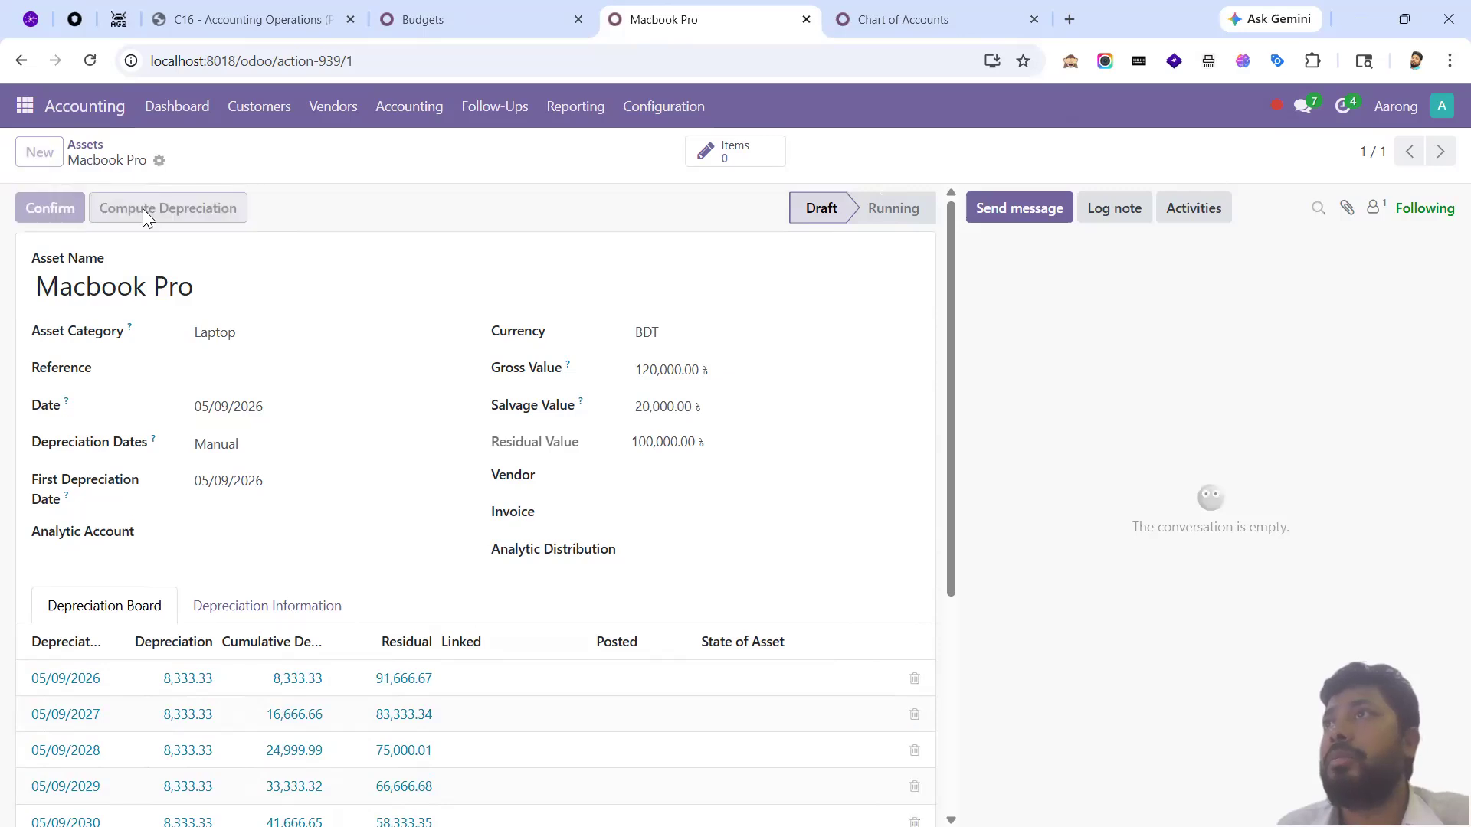
{"action": "scroll", "coordinate": [349, 541], "scroll_direction": "down", "scroll_amount": 1}
{"action": "scroll", "coordinate": [350, 541], "scroll_direction": "down", "scroll_amount": 1}
{"action": "scroll", "coordinate": [230, 417], "scroll_direction": "up", "scroll_amount": 2}
{"action": "left_click", "coordinate": [44, 217]}
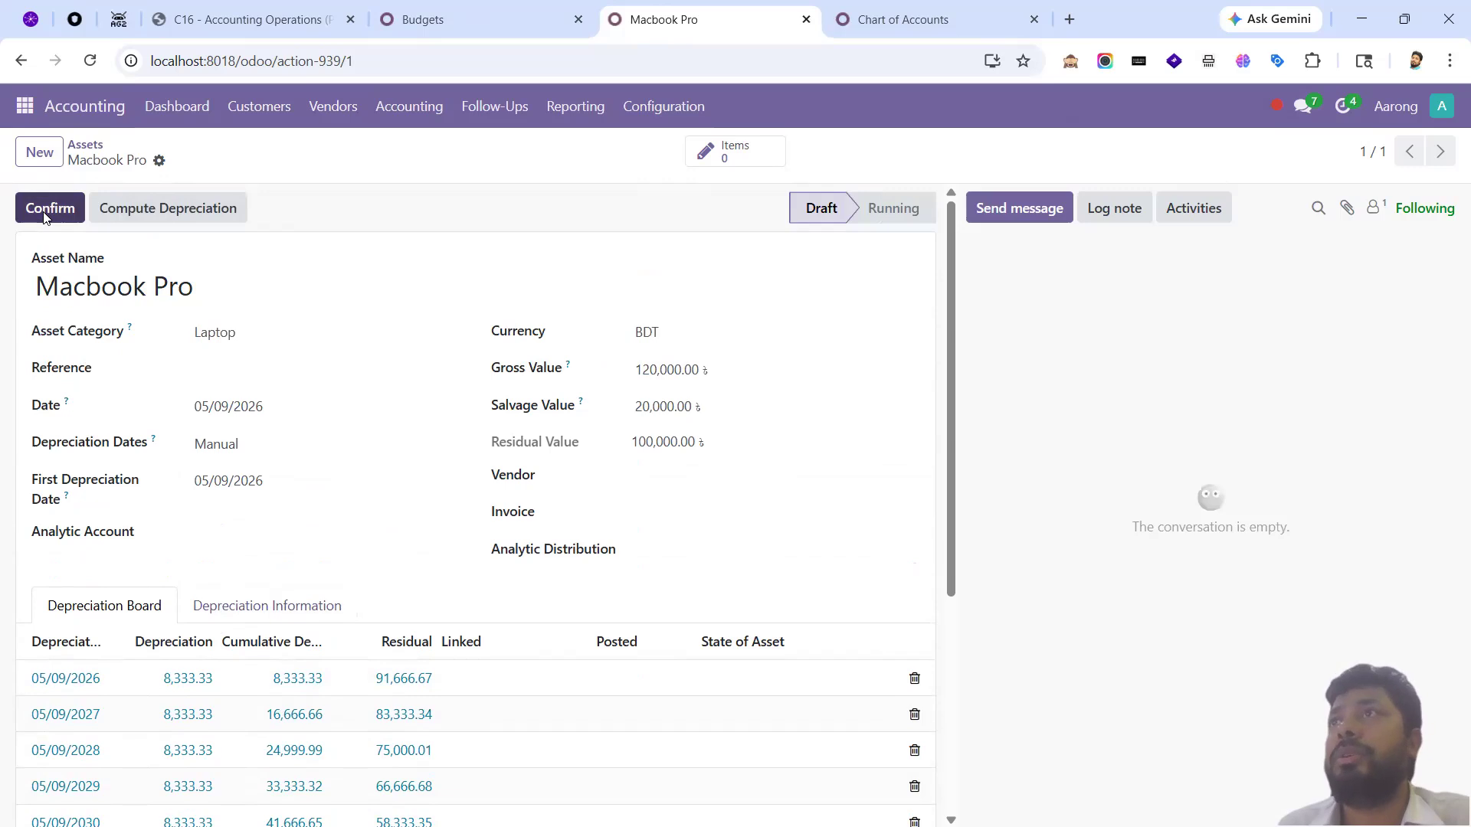
- Review the confirmed asset's depreciation lines, including their dates, amounts and linked status
{"action": "scroll", "coordinate": [346, 529], "scroll_direction": "down", "scroll_amount": 3}
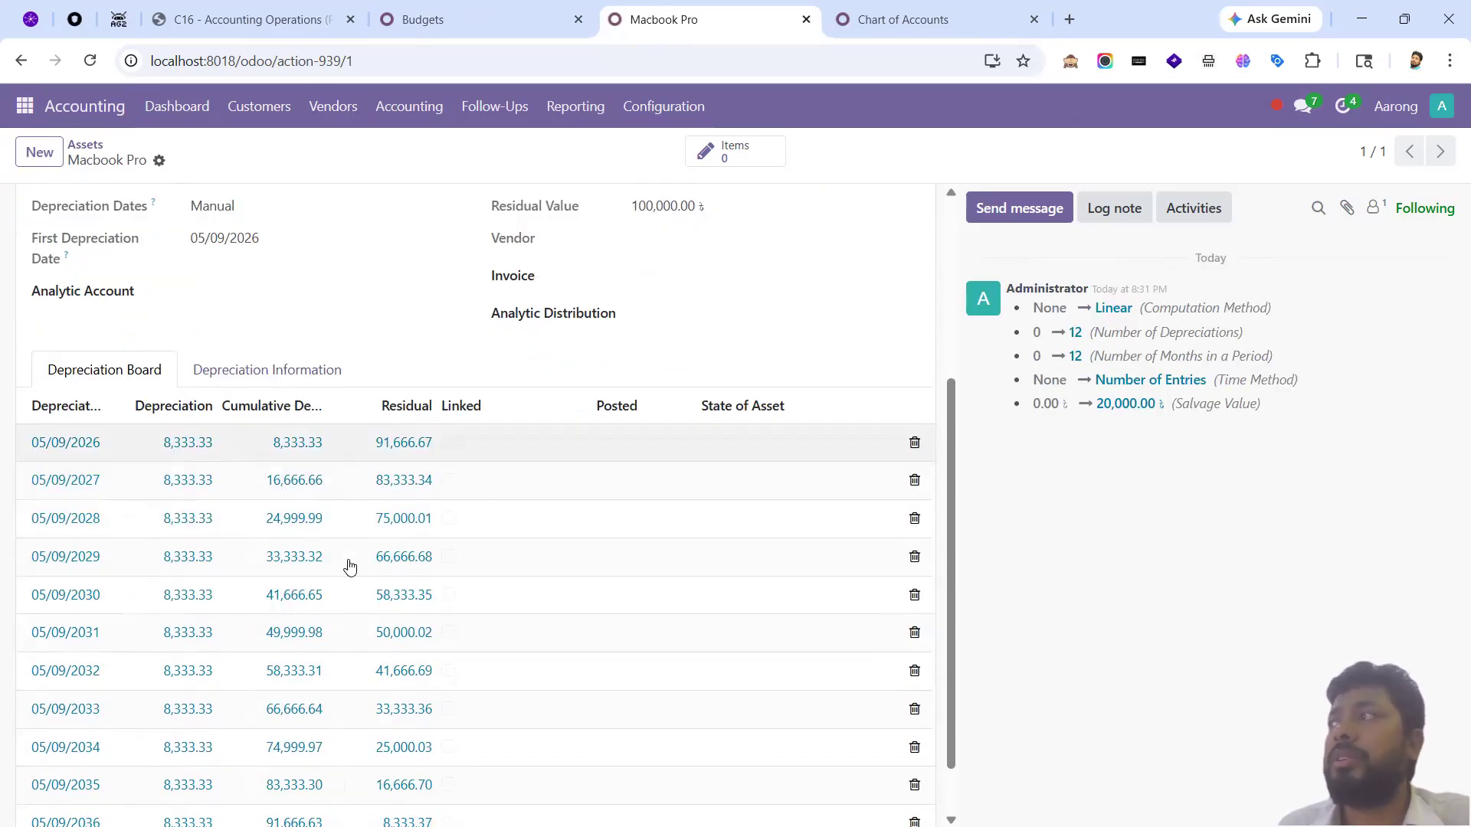
{"action": "scroll", "coordinate": [349, 567], "scroll_direction": "down", "scroll_amount": 2}
{"action": "scroll", "coordinate": [558, 510], "scroll_direction": "up", "scroll_amount": 5}
{"action": "scroll", "coordinate": [464, 492], "scroll_direction": "down", "scroll_amount": 5}
{"action": "scroll", "coordinate": [456, 575], "scroll_direction": "up", "scroll_amount": 5}
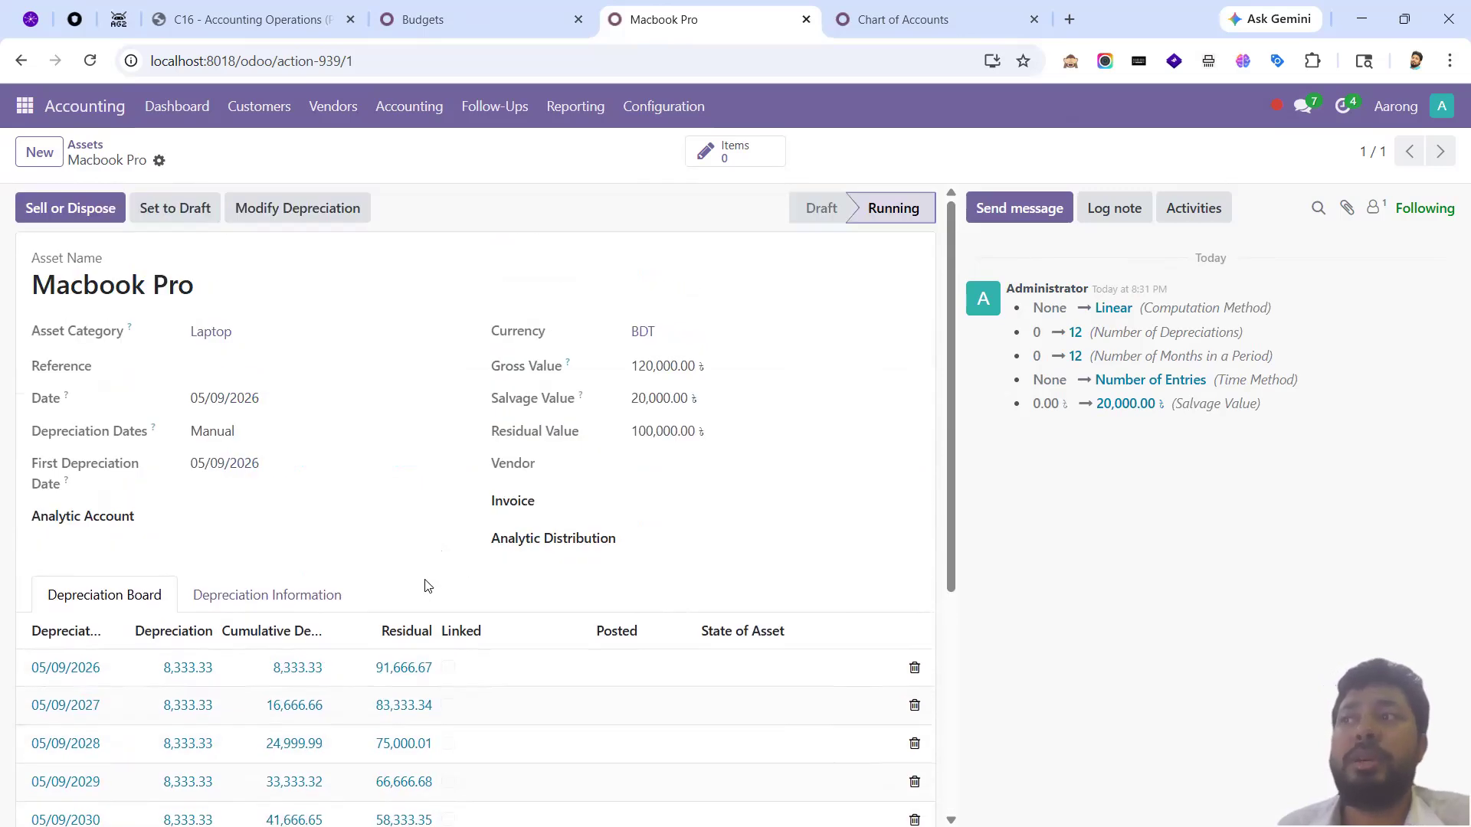
{"action": "scroll", "coordinate": [427, 586], "scroll_direction": "down", "scroll_amount": 1}
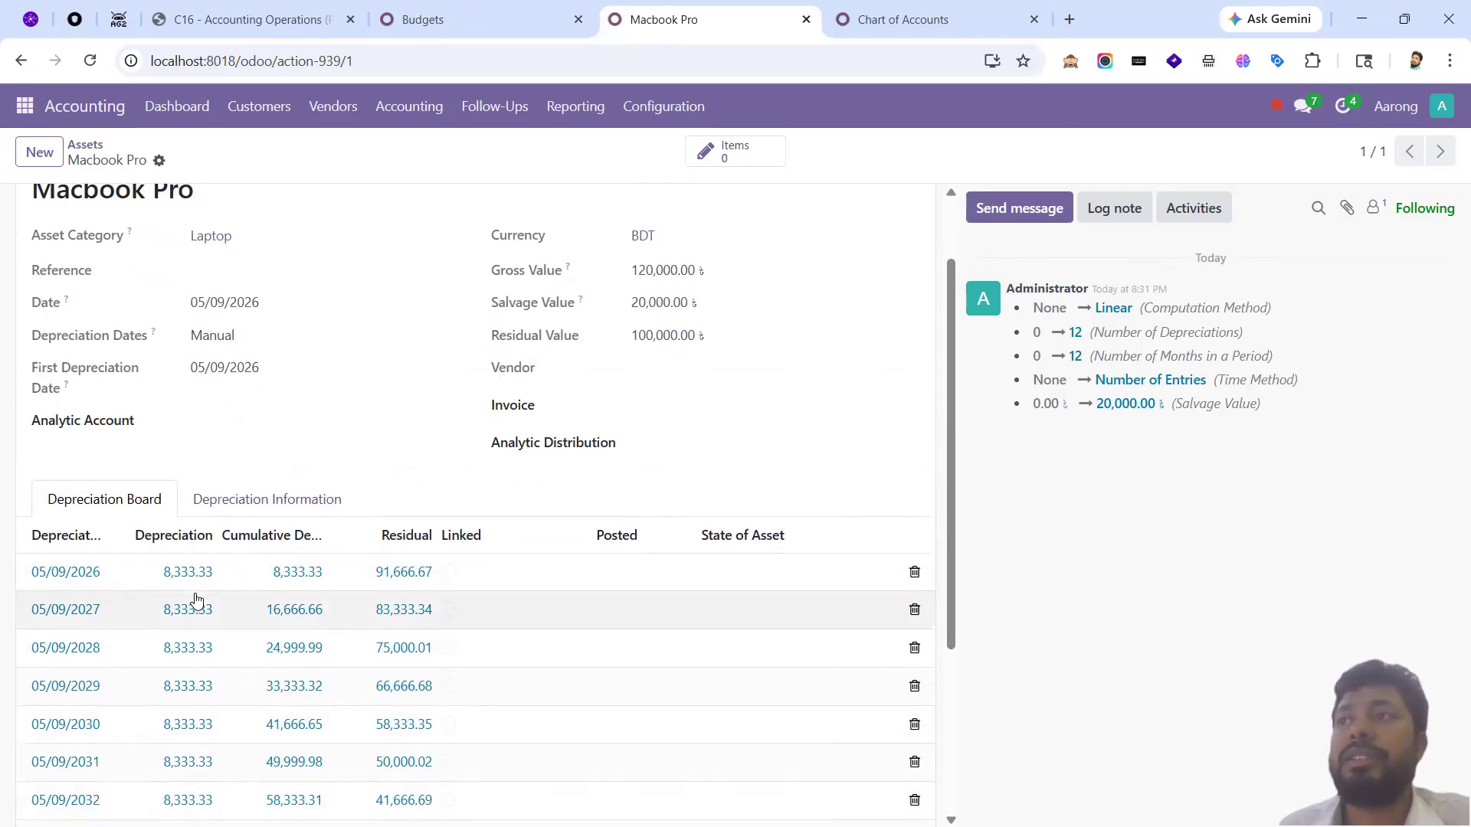
{"action": "scroll", "coordinate": [377, 499], "scroll_direction": "up", "scroll_amount": 1}
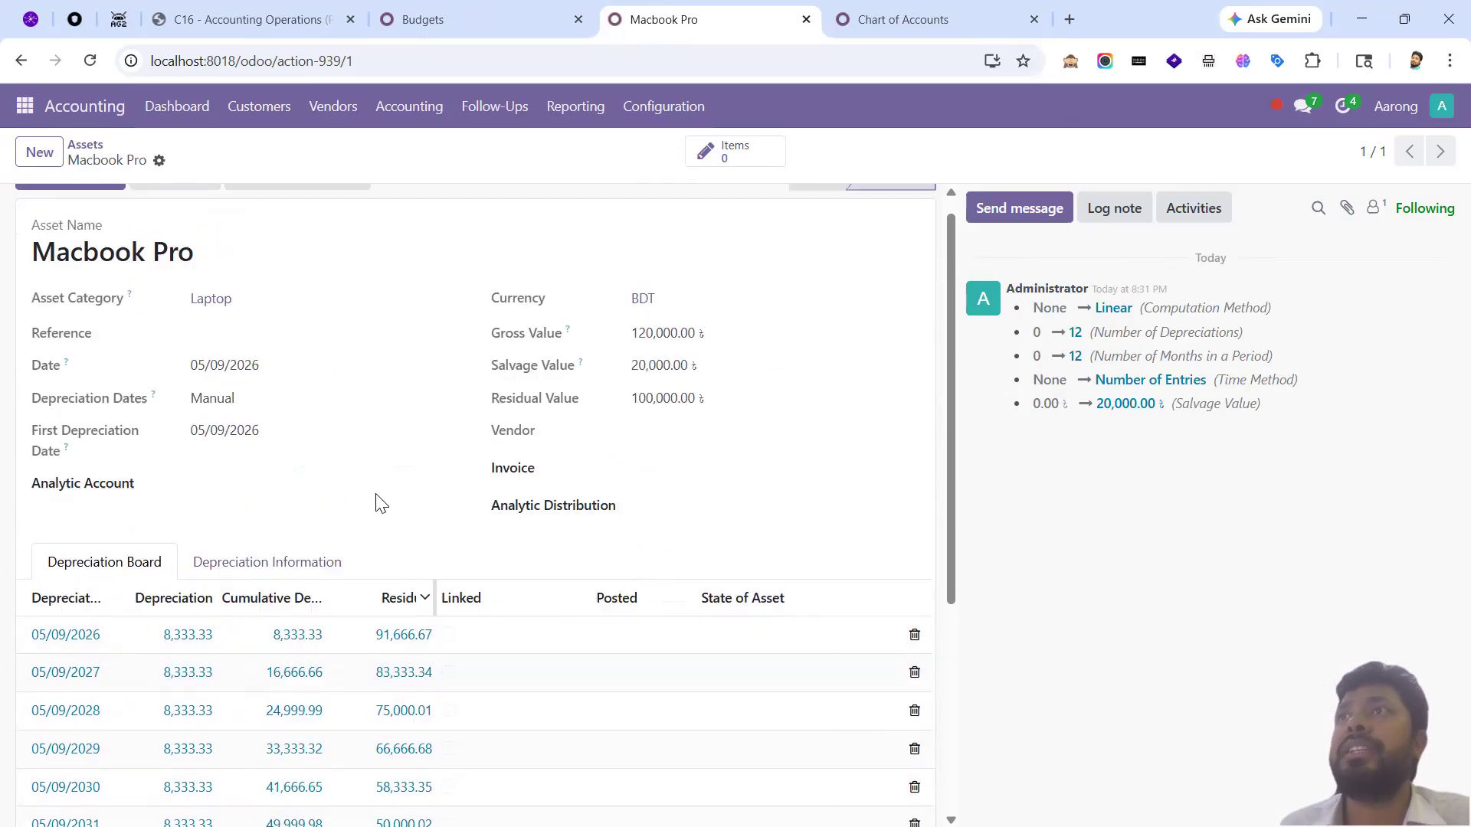
- Generate the asset depreciation entries for the account date 05/09/2026
{"action": "left_click", "coordinate": [392, 109]}
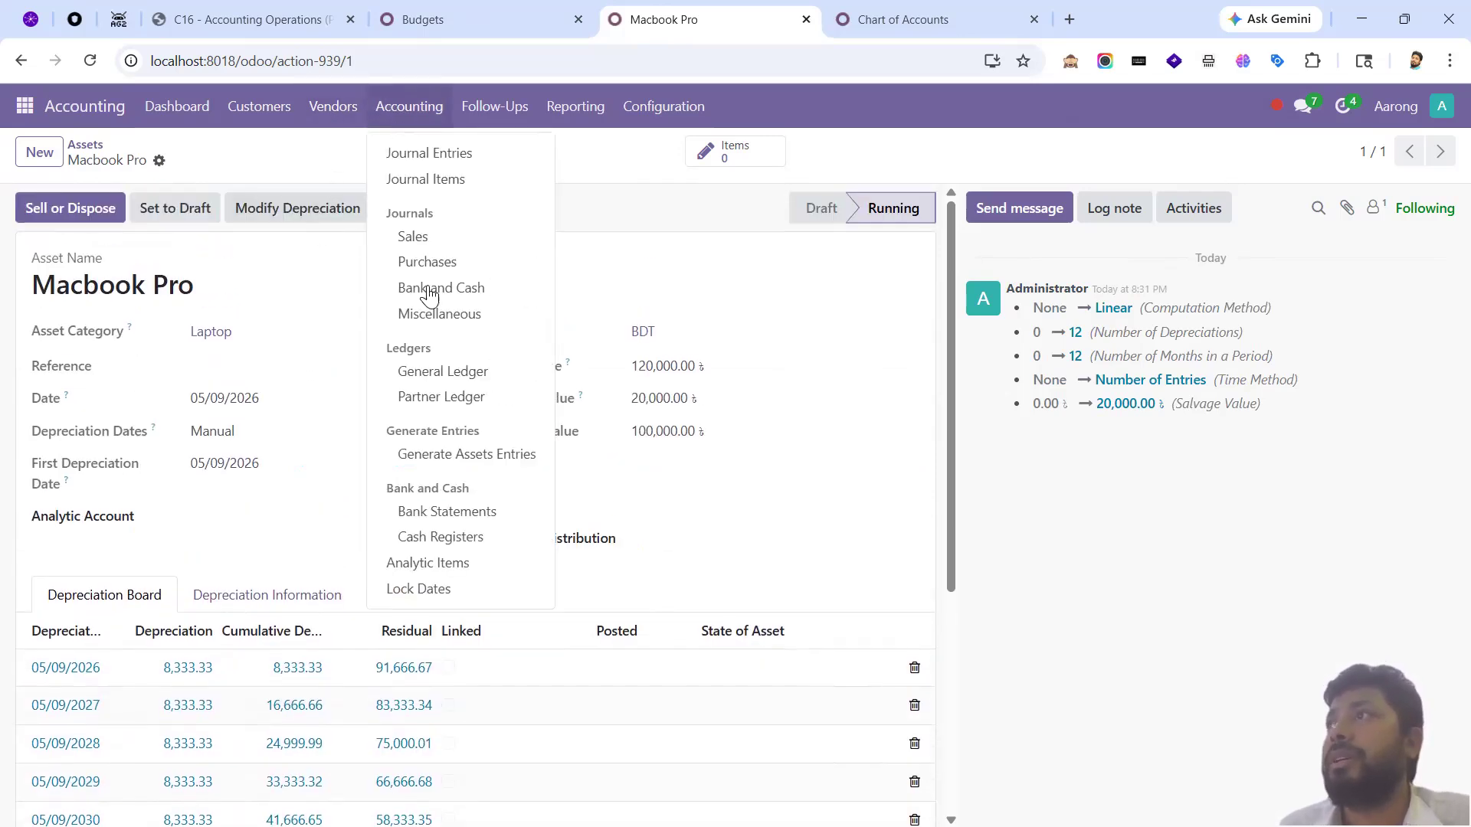
{"action": "left_click", "coordinate": [469, 455]}
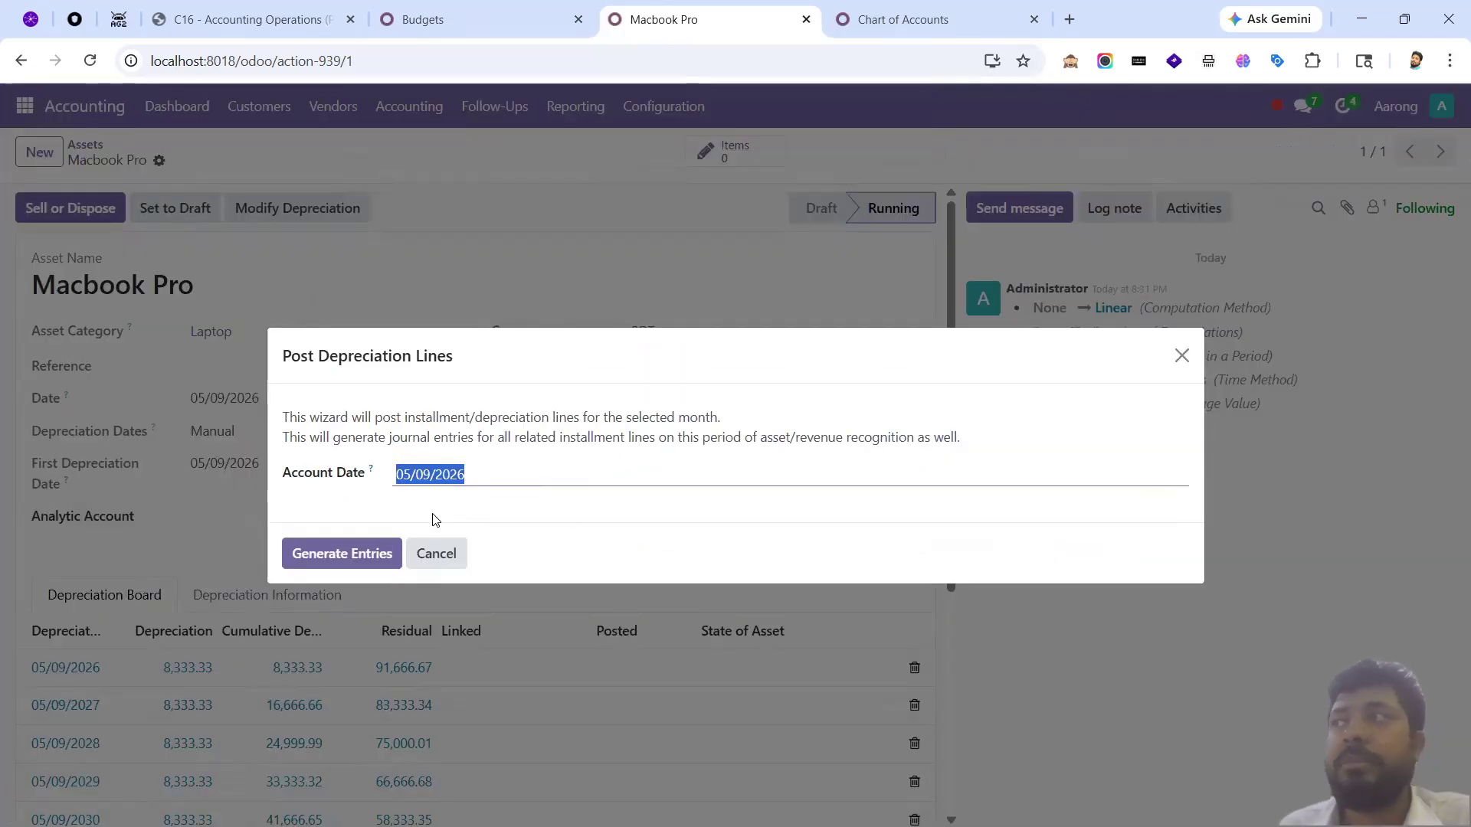
{"action": "left_click", "coordinate": [435, 520]}
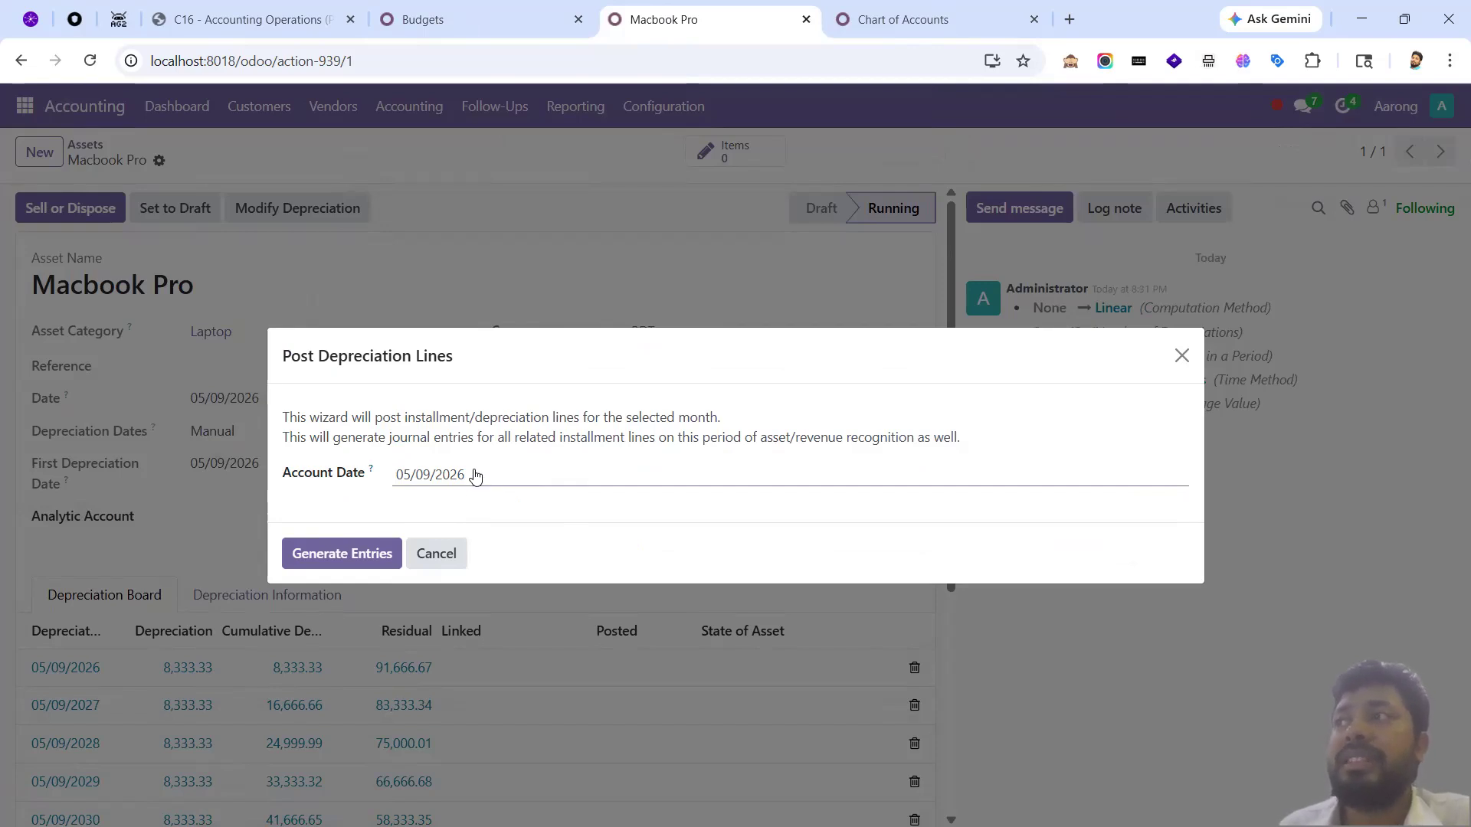
{"action": "left_click", "coordinate": [343, 558]}
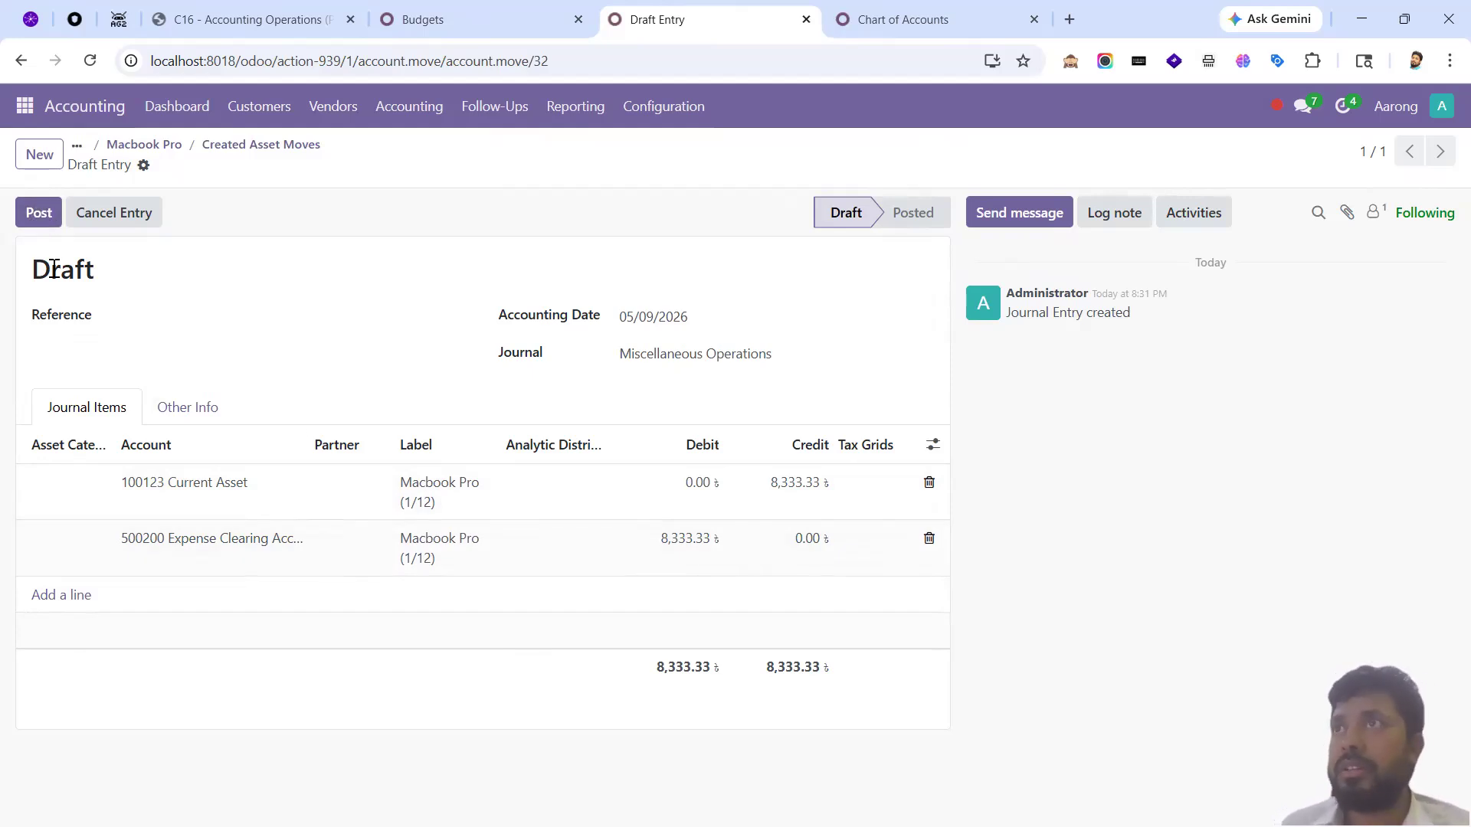
- Post the draft depreciation journal entry and return to the Macbook Pro asset to check its depreciation board
{"action": "left_click", "coordinate": [35, 214]}
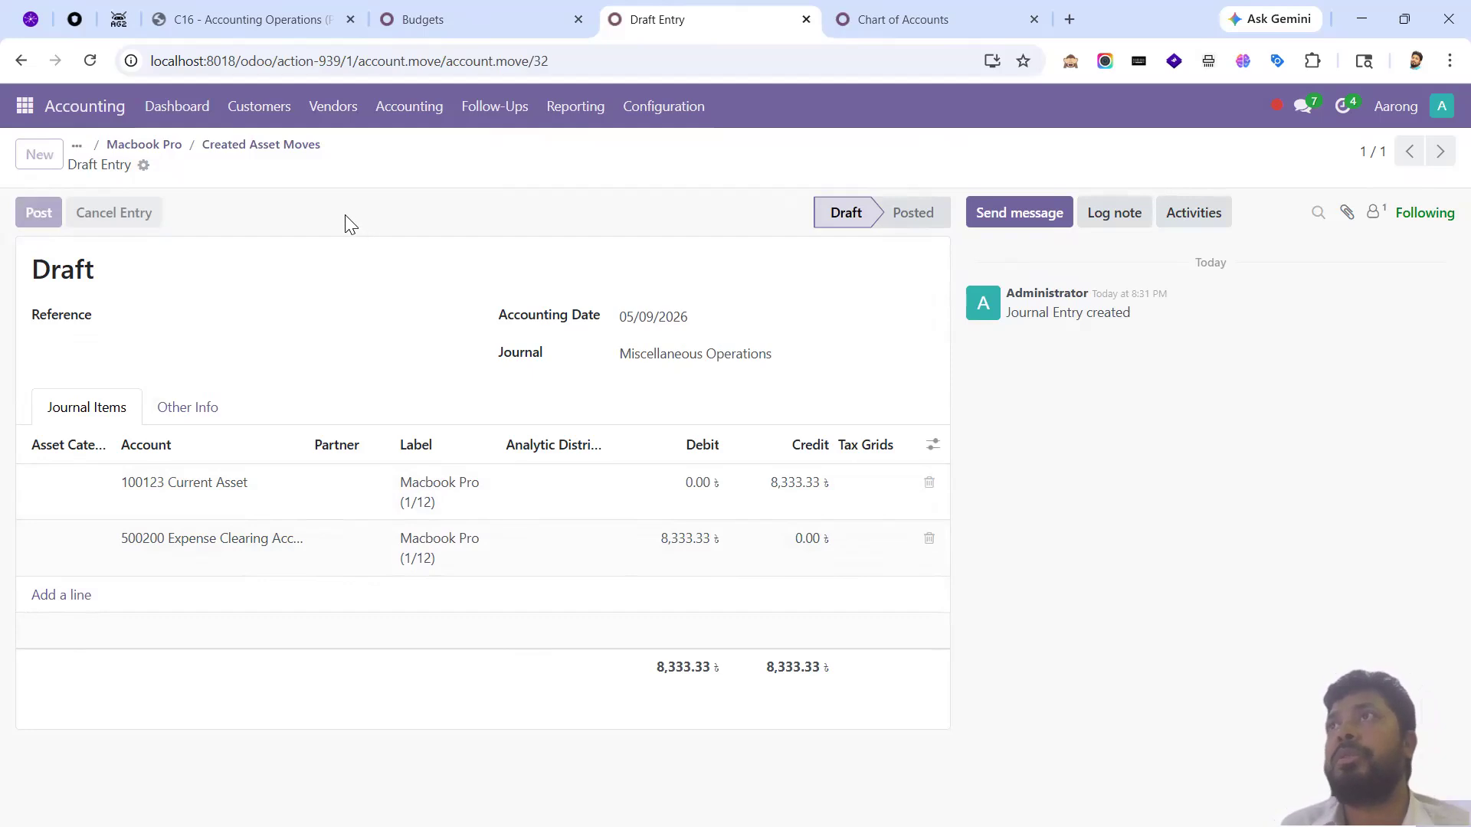
{"action": "left_click", "coordinate": [265, 145]}
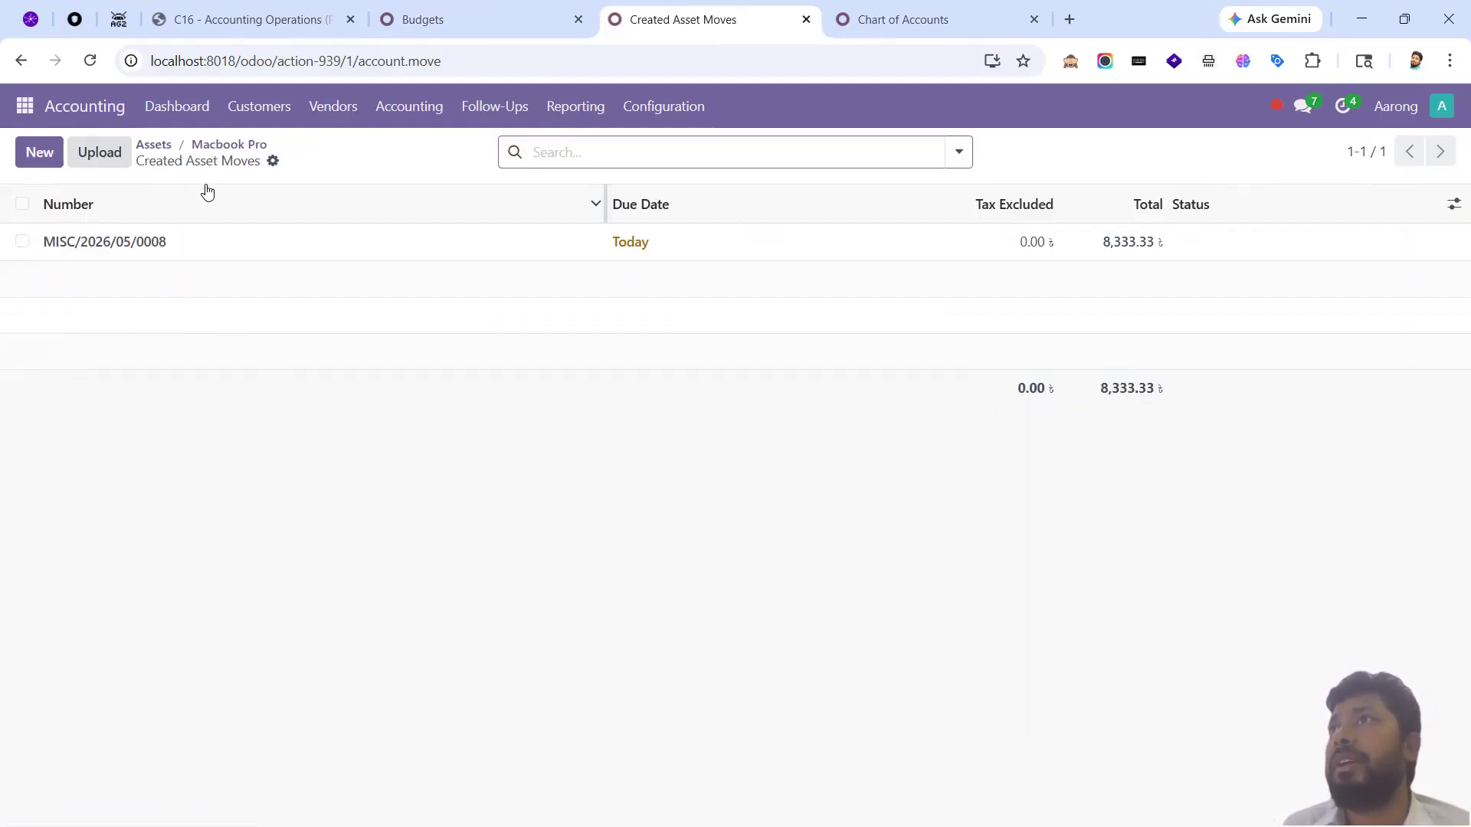
{"action": "left_click", "coordinate": [230, 144]}
{"action": "scroll", "coordinate": [394, 515], "scroll_direction": "down", "scroll_amount": 2}
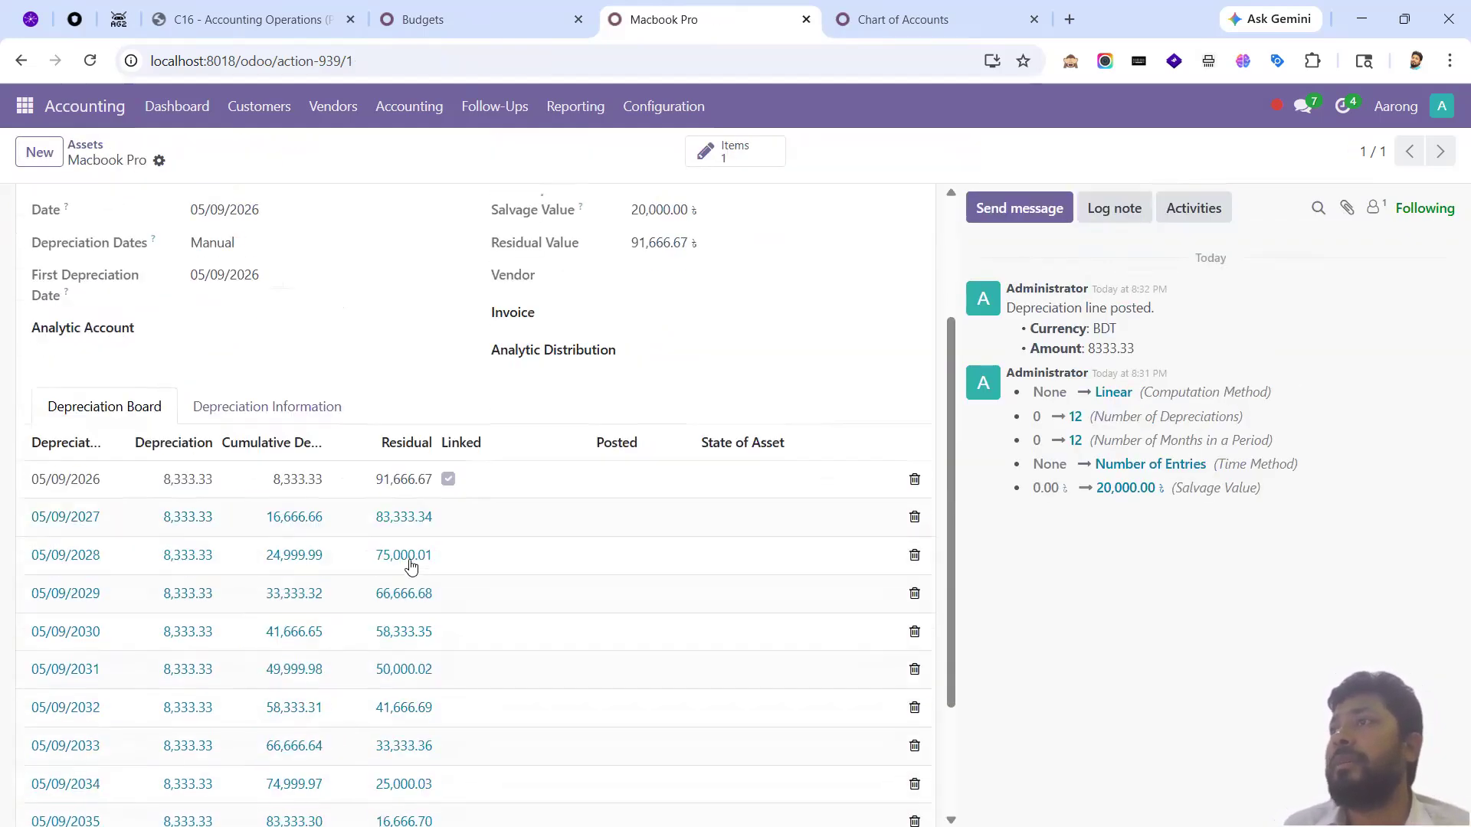
{"action": "scroll", "coordinate": [387, 516], "scroll_direction": "down", "scroll_amount": 2}
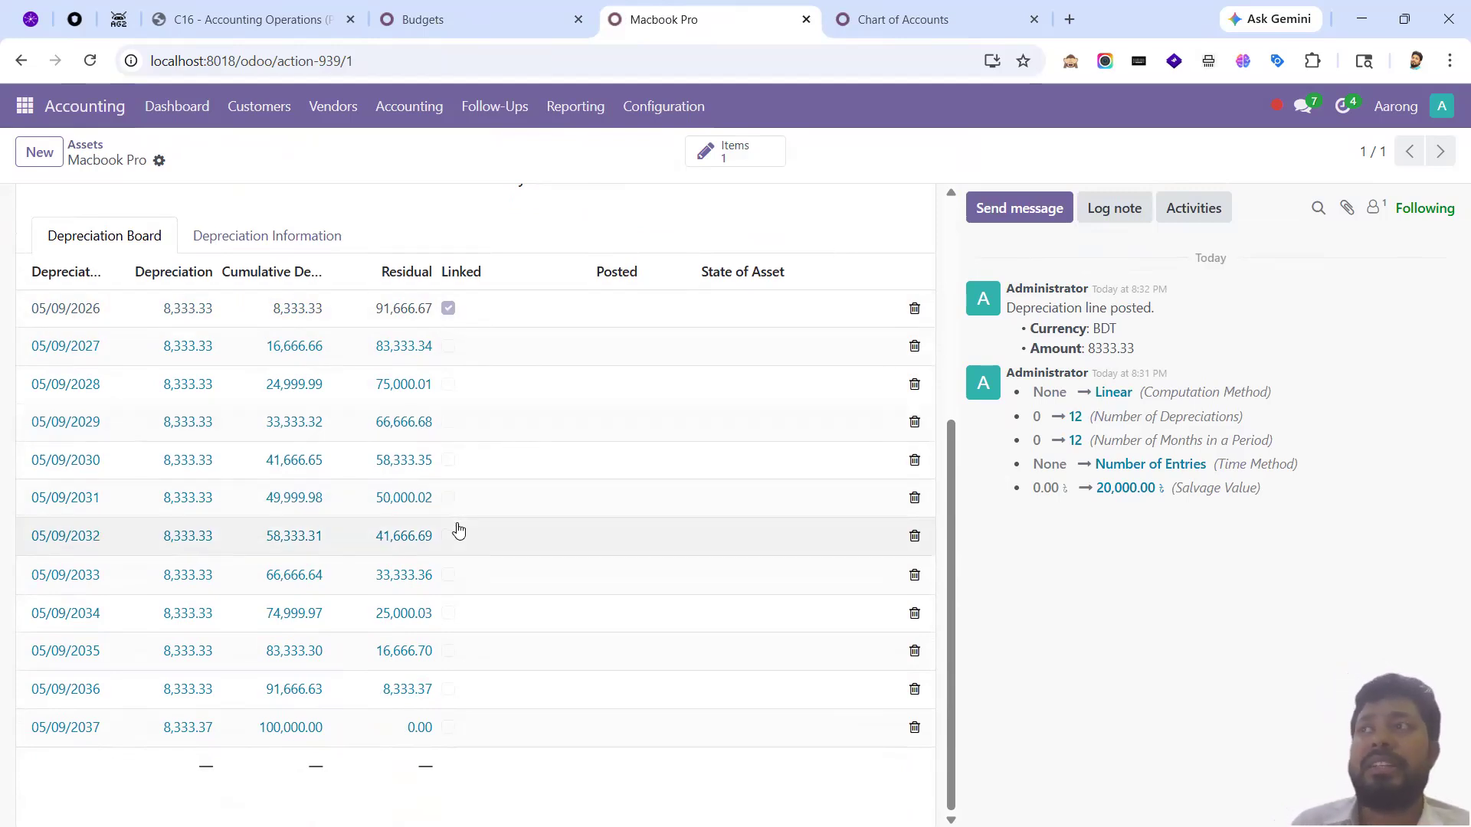
{"action": "scroll", "coordinate": [458, 528], "scroll_direction": "up", "scroll_amount": 5}
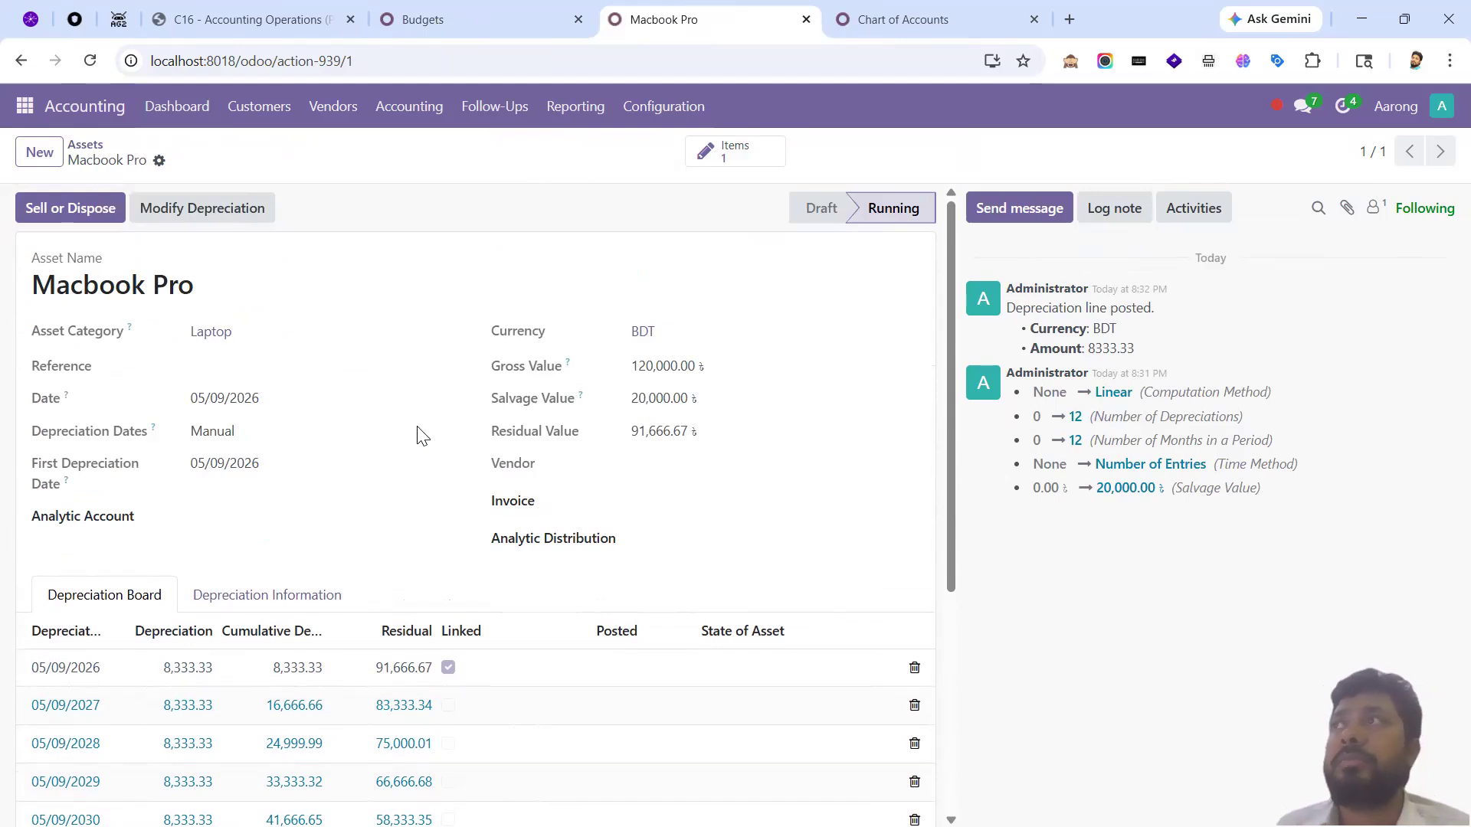
- Return to the Assets list and reopen the Macbook Pro asset to review its details and depreciation lines
{"action": "left_click", "coordinate": [90, 144]}
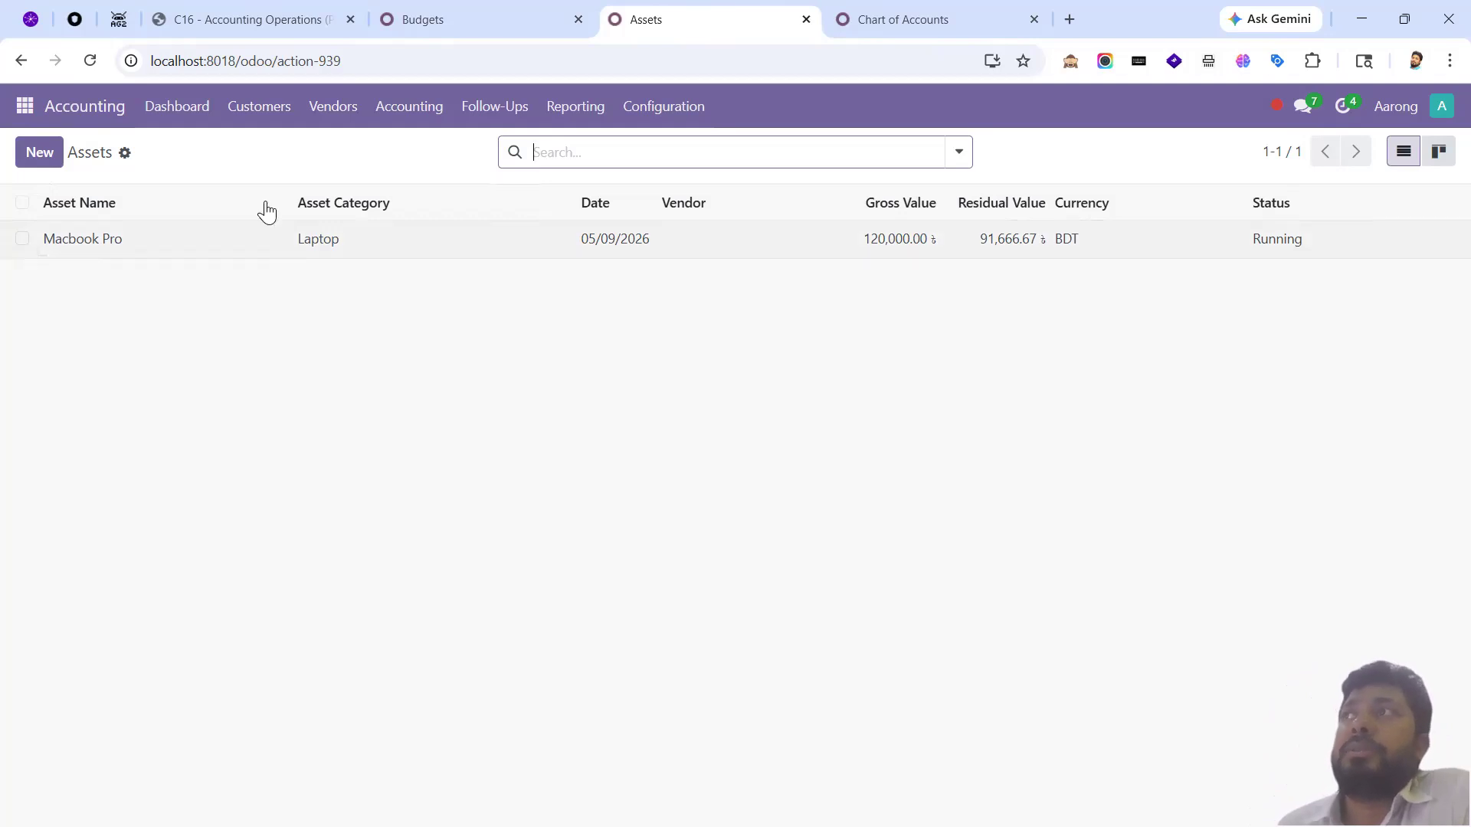
{"action": "left_click", "coordinate": [384, 251]}
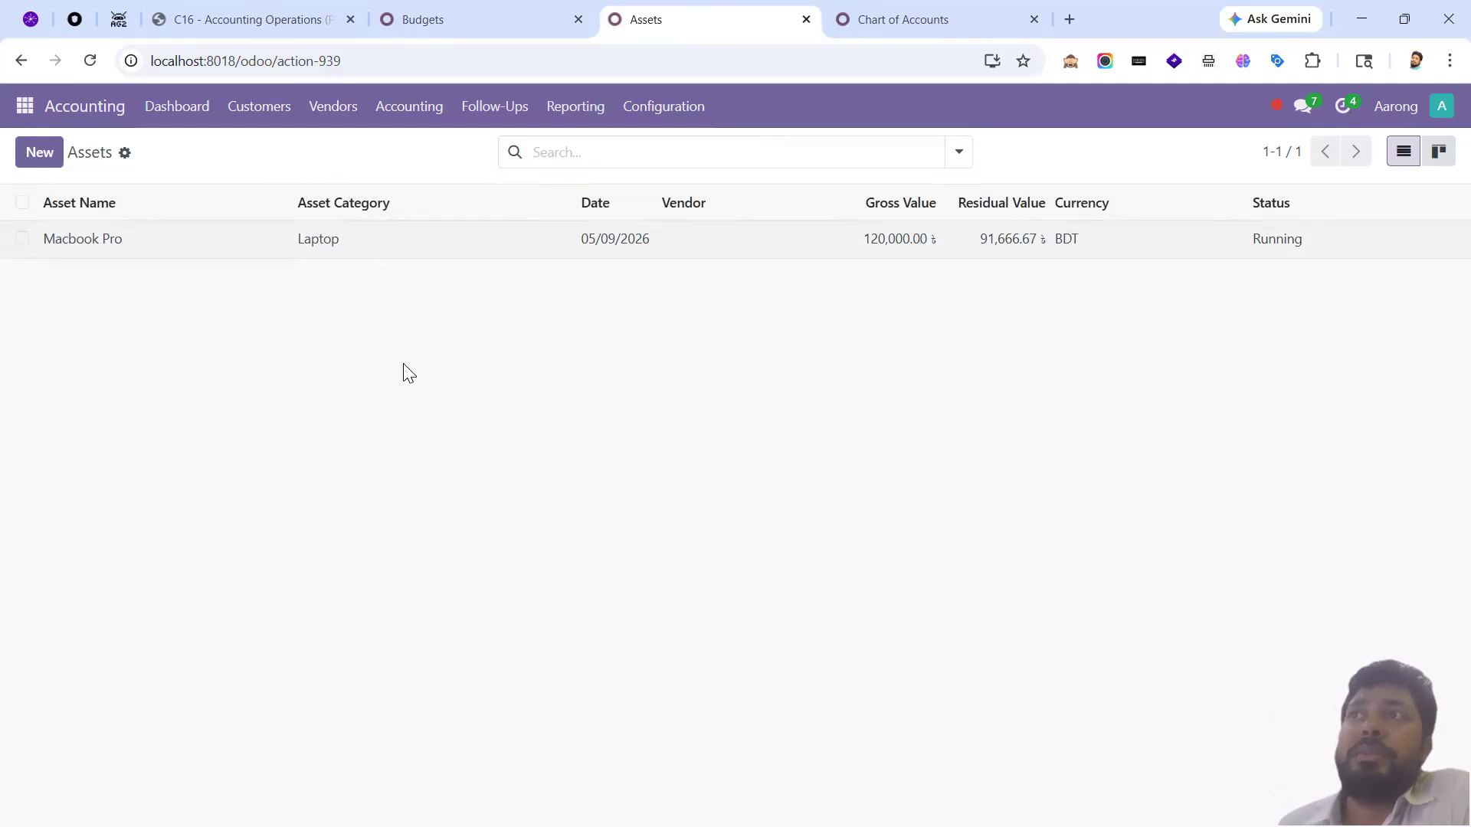
{"action": "scroll", "coordinate": [437, 567], "scroll_direction": "down", "scroll_amount": 5}
{"action": "scroll", "coordinate": [433, 610], "scroll_direction": "up", "scroll_amount": 5}
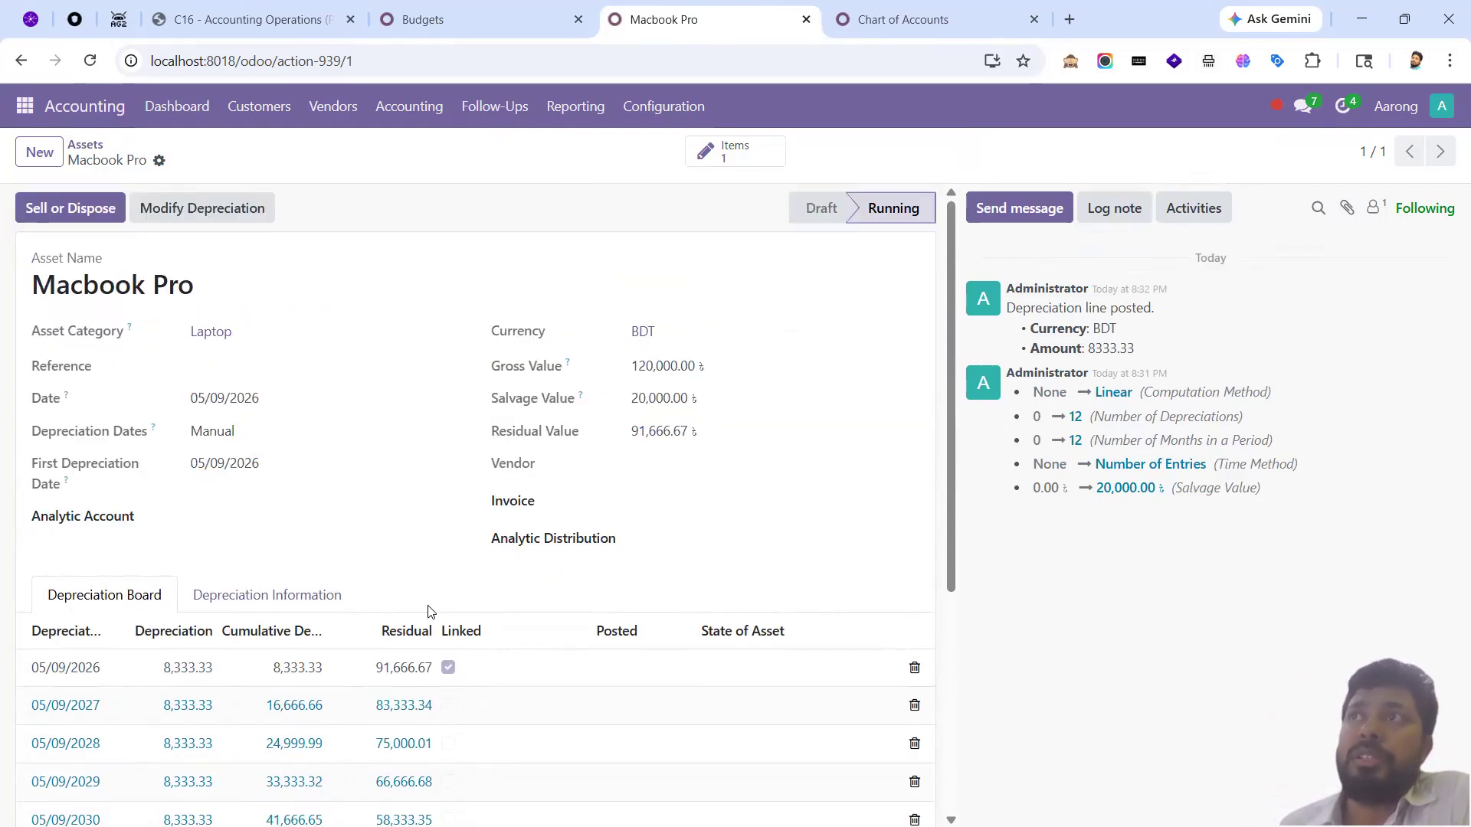
- Sell or dispose of the Macbook Pro asset and return from the resulting draft entry to the asset
{"action": "left_click", "coordinate": [71, 210]}
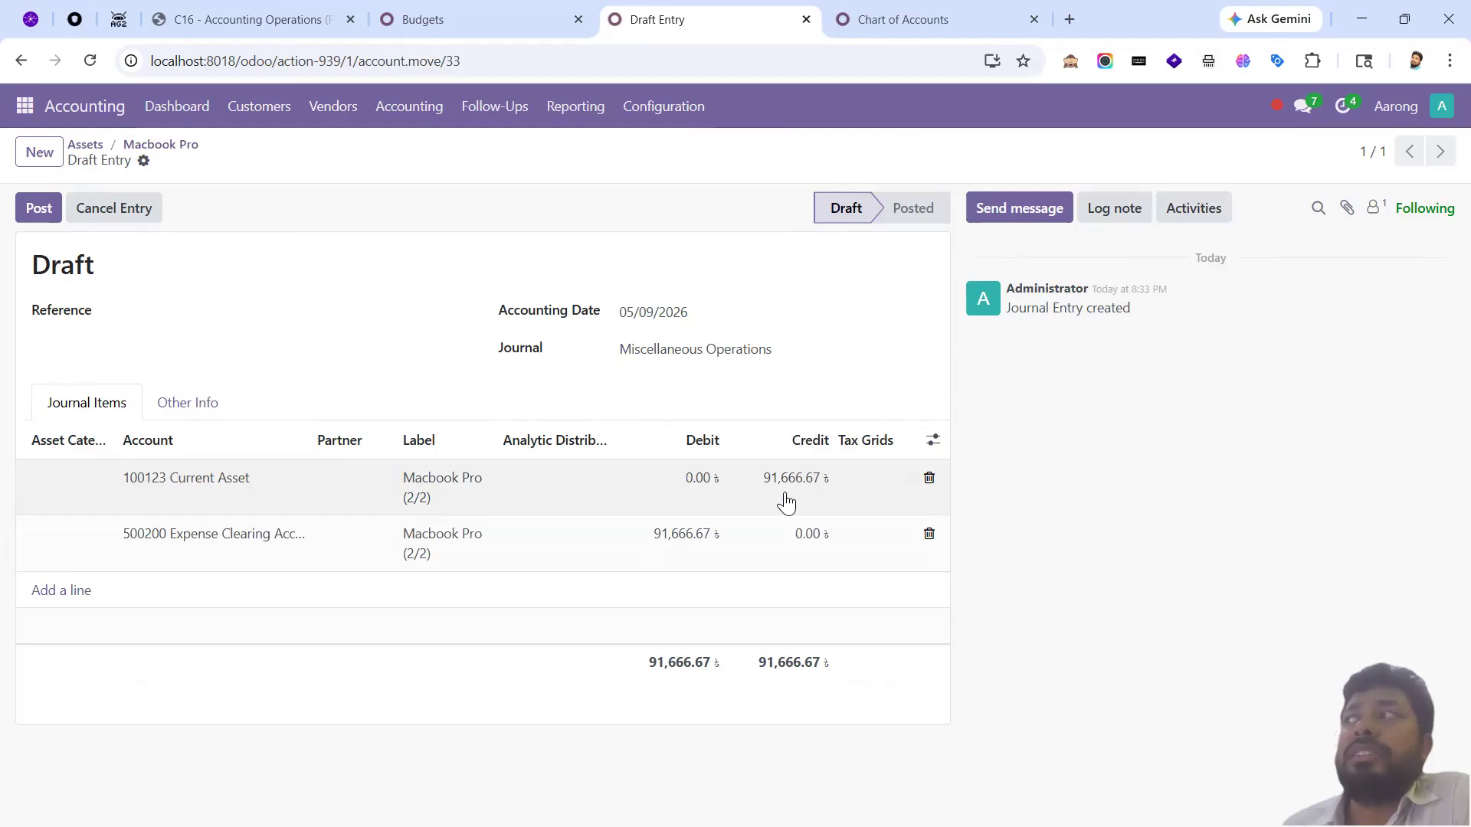
{"action": "left_click", "coordinate": [161, 145]}
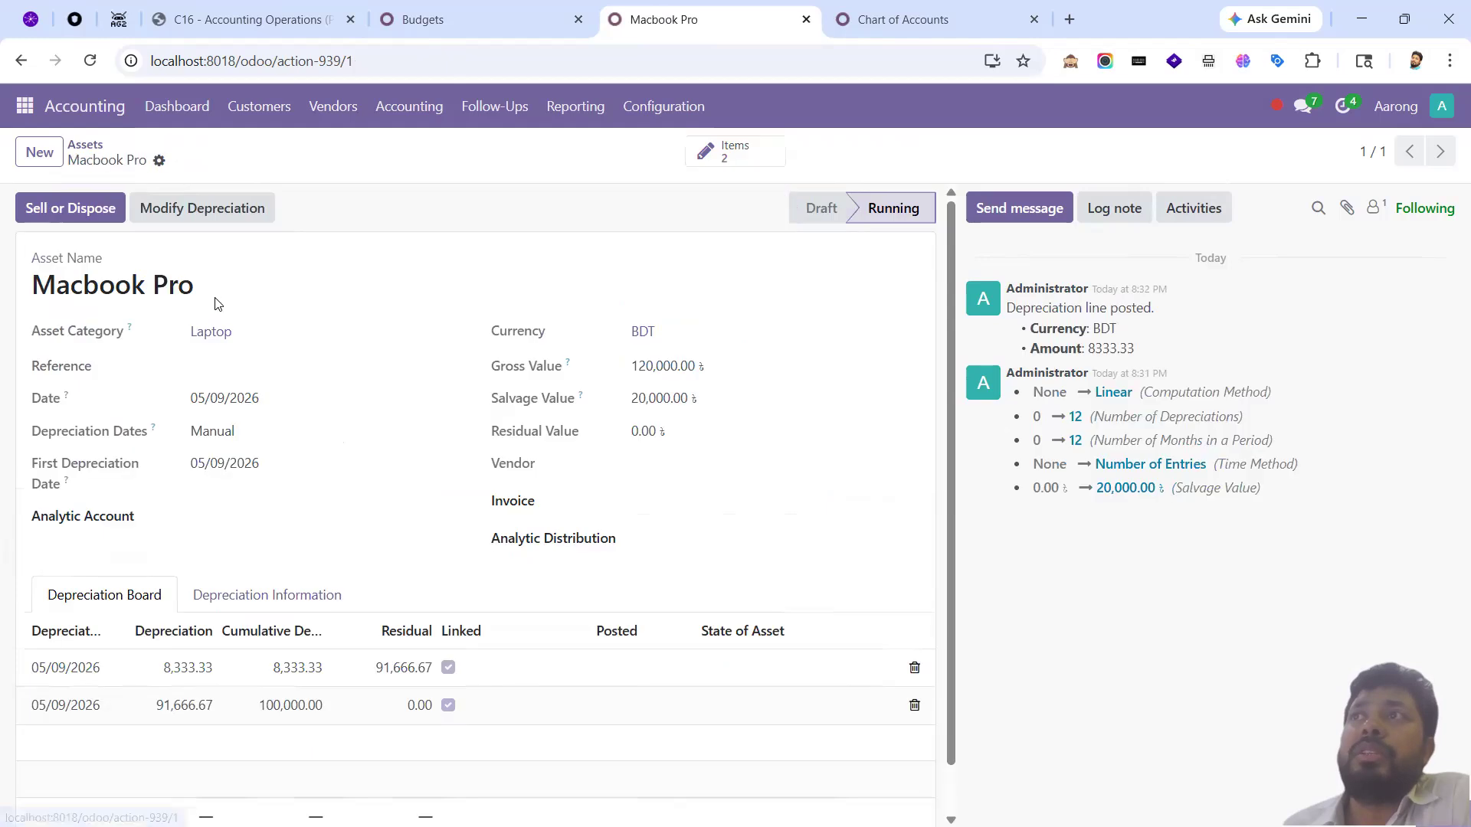
- Review the draft disposal entry among the Macbook Pro asset's journal entries, check the asset's depreciation board, and return to the Assets list
{"action": "left_click", "coordinate": [728, 155]}
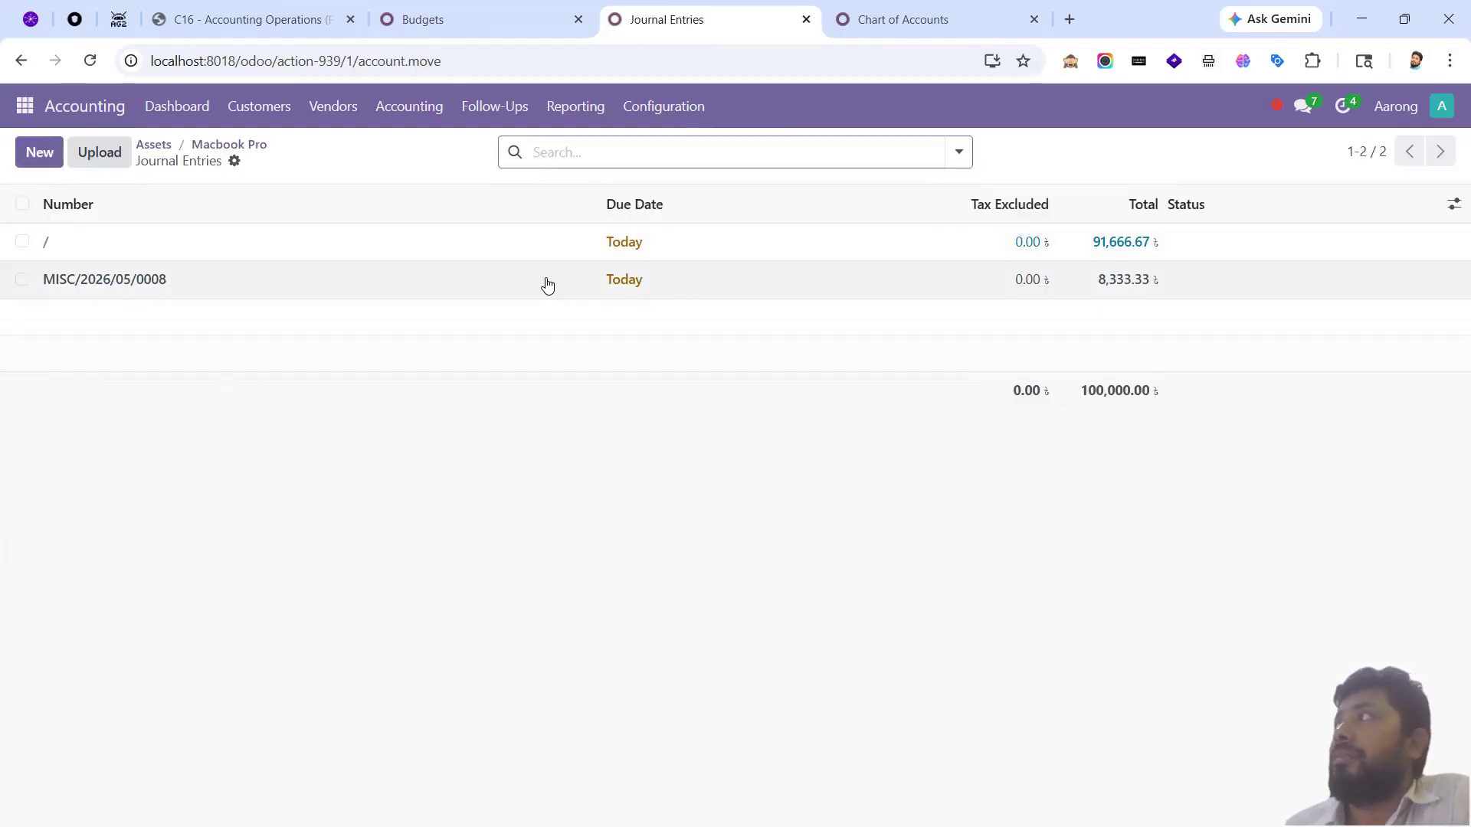
{"action": "left_click", "coordinate": [502, 243]}
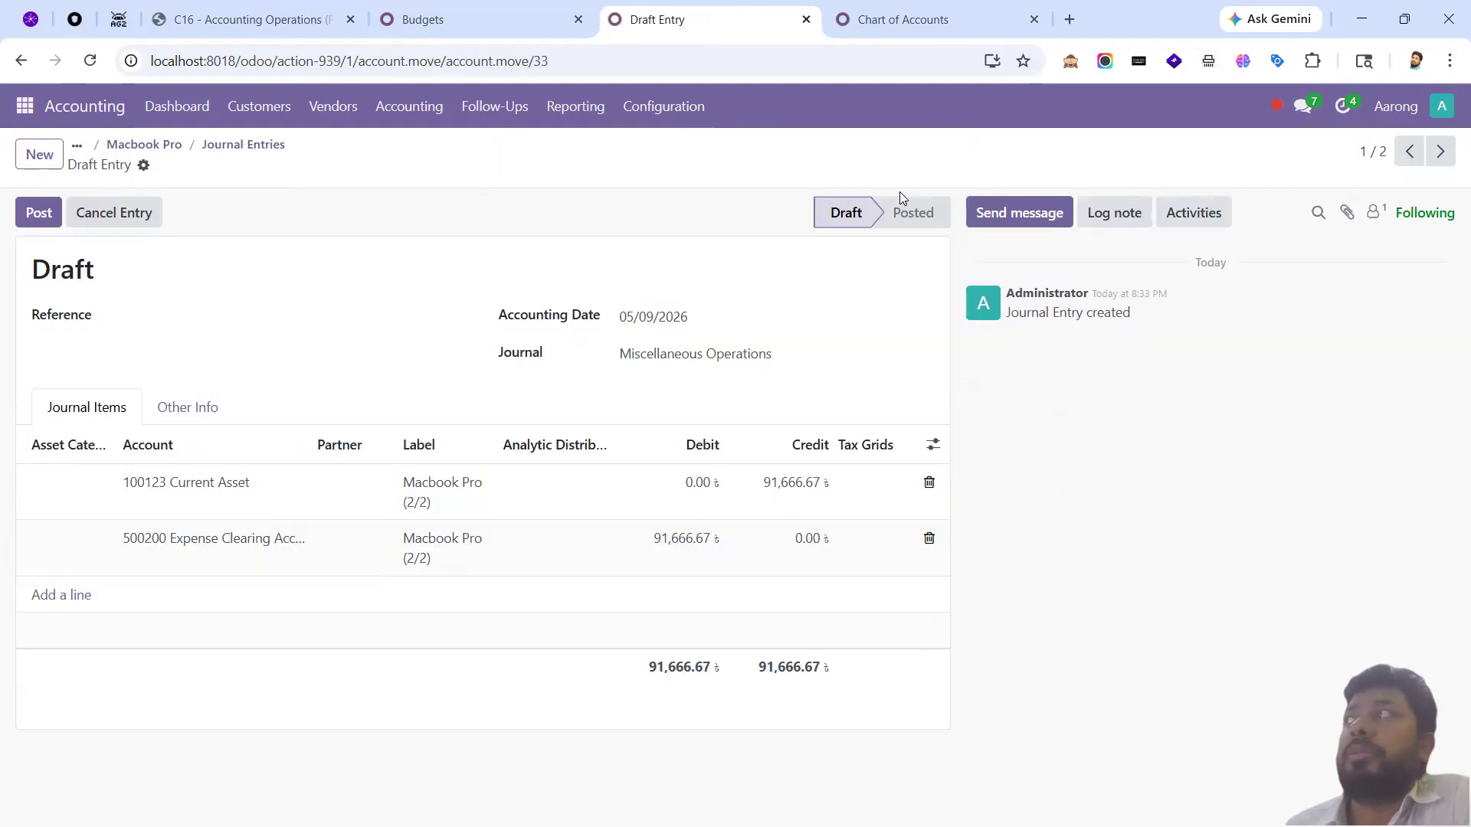
{"action": "left_click", "coordinate": [118, 218]}
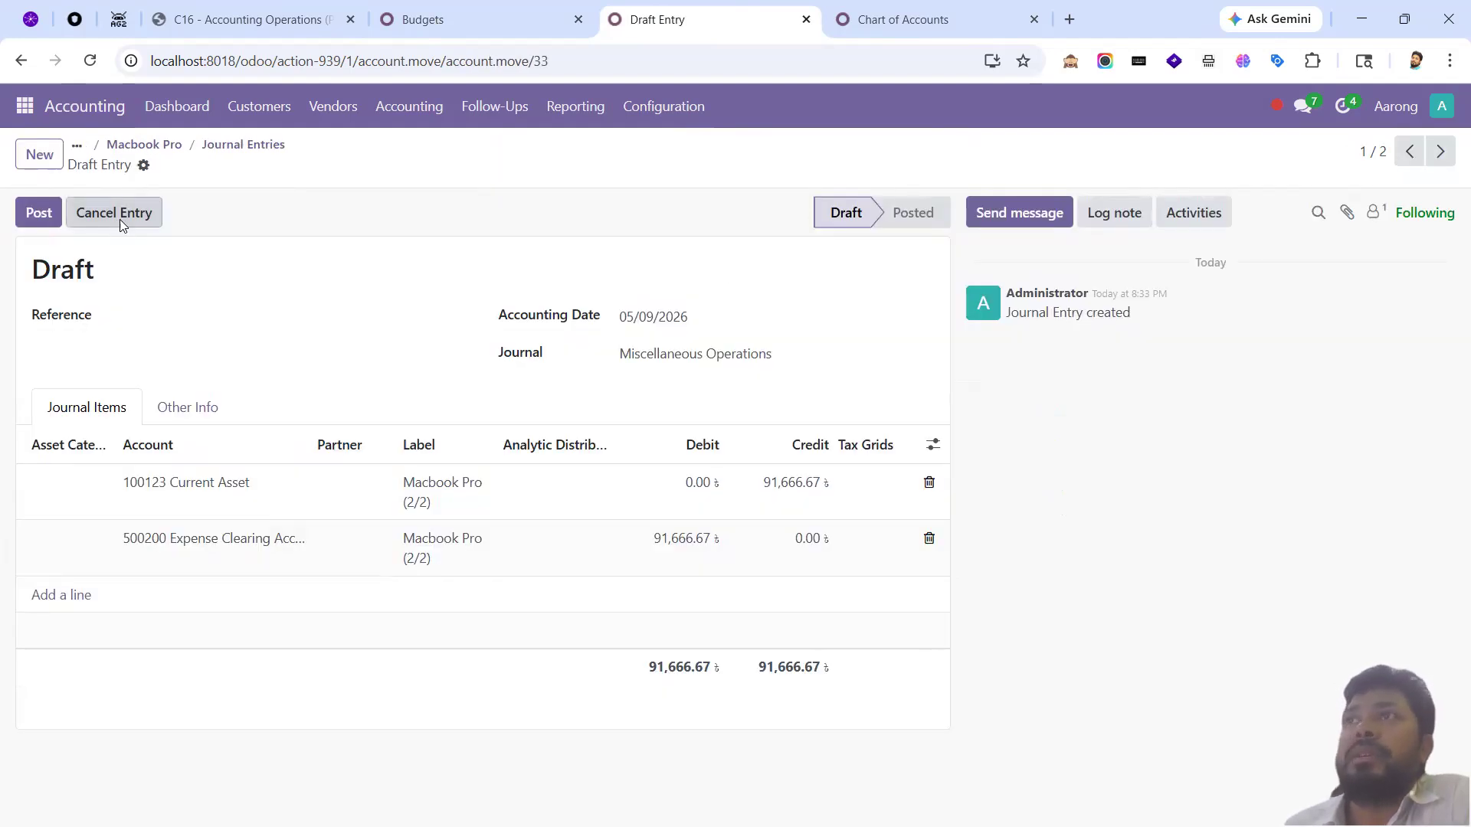
{"action": "left_click", "coordinate": [161, 147]}
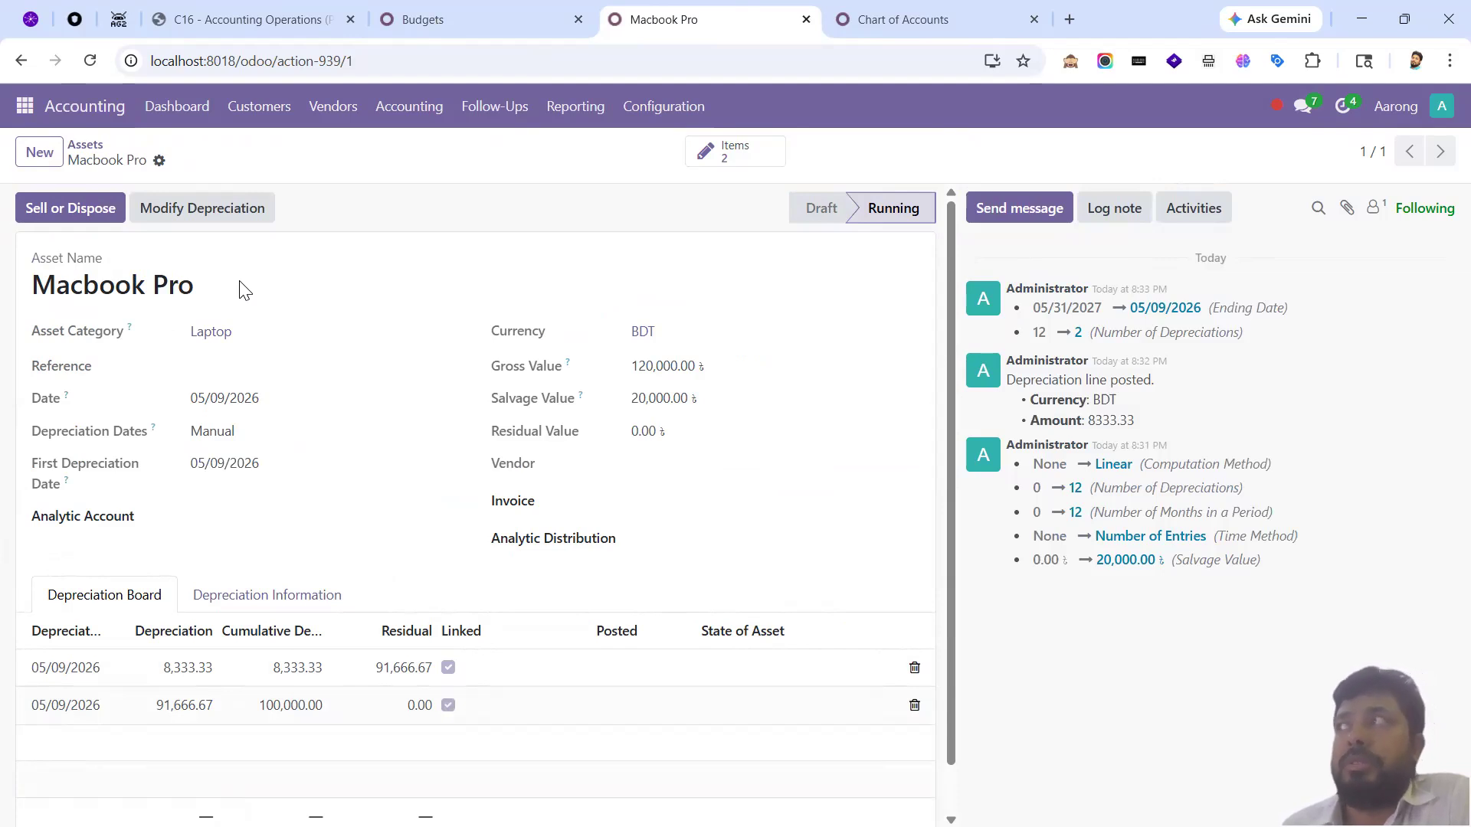
{"action": "left_click", "coordinate": [85, 145]}
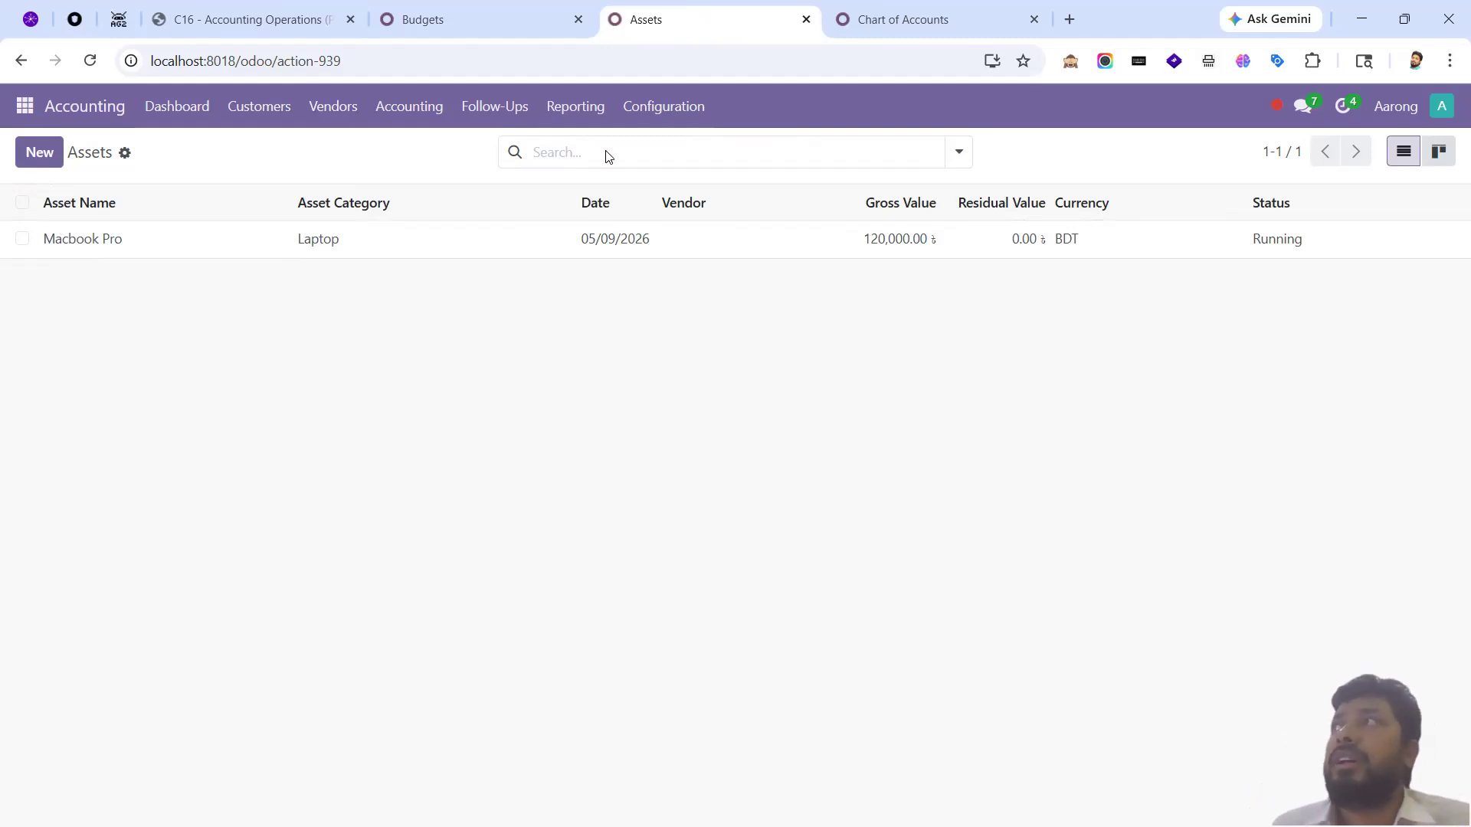
- Print the General Ledger for all posted entries with movements, sorted by date, and open the downloaded PDF
{"action": "left_click", "coordinate": [583, 108]}
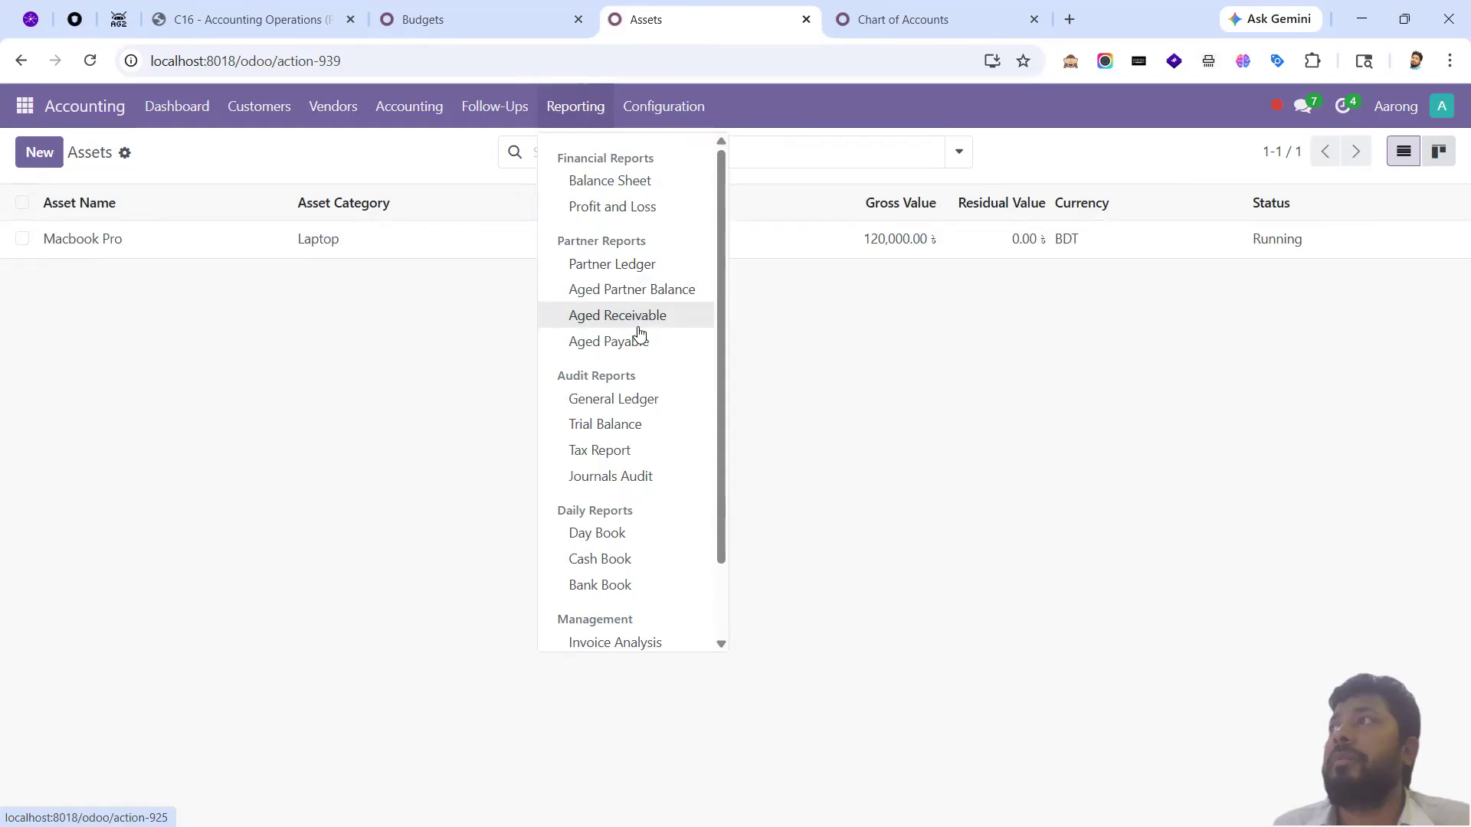
{"action": "left_click", "coordinate": [633, 397]}
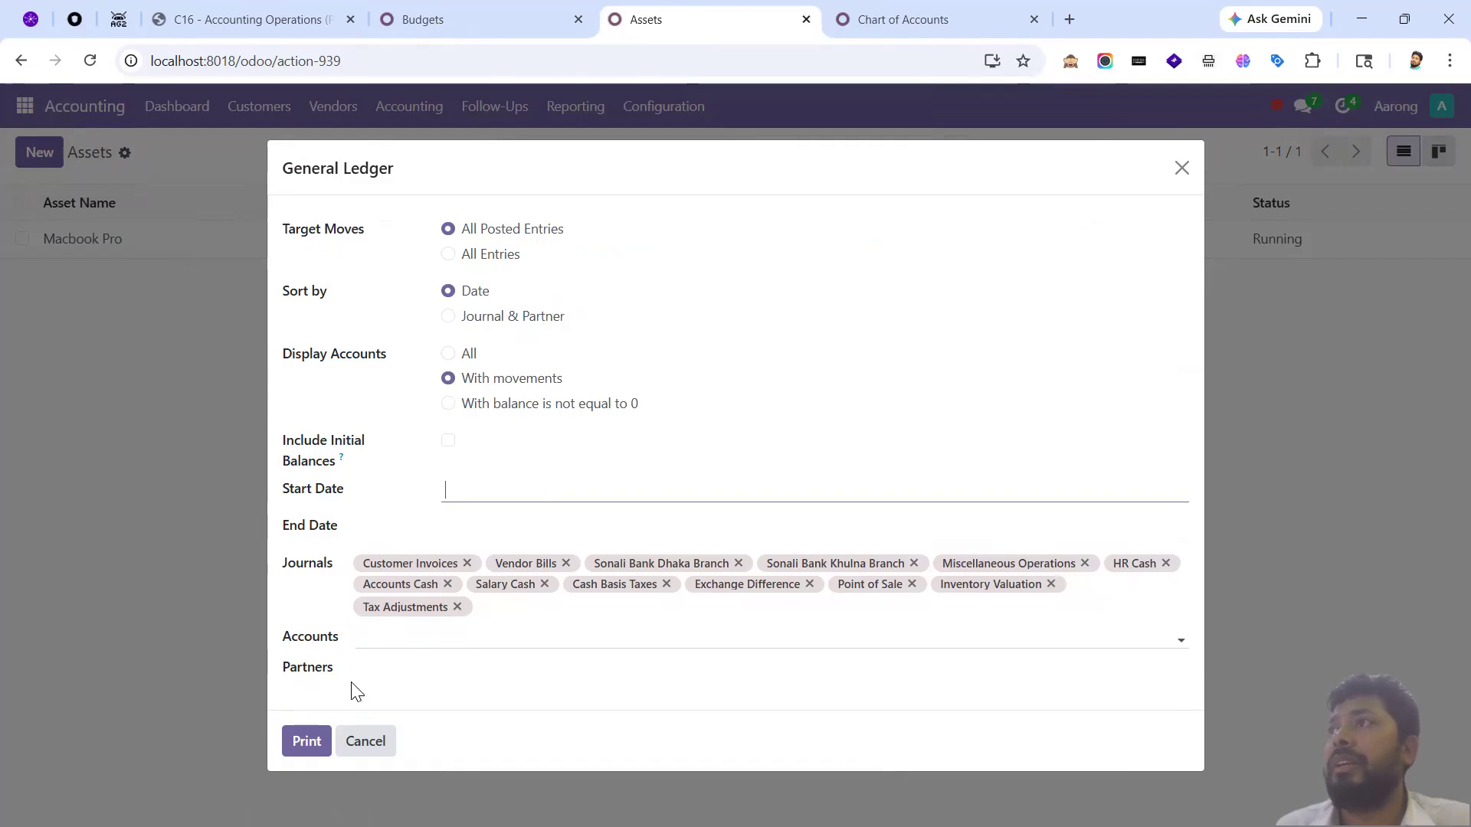
{"action": "left_click", "coordinate": [309, 751]}
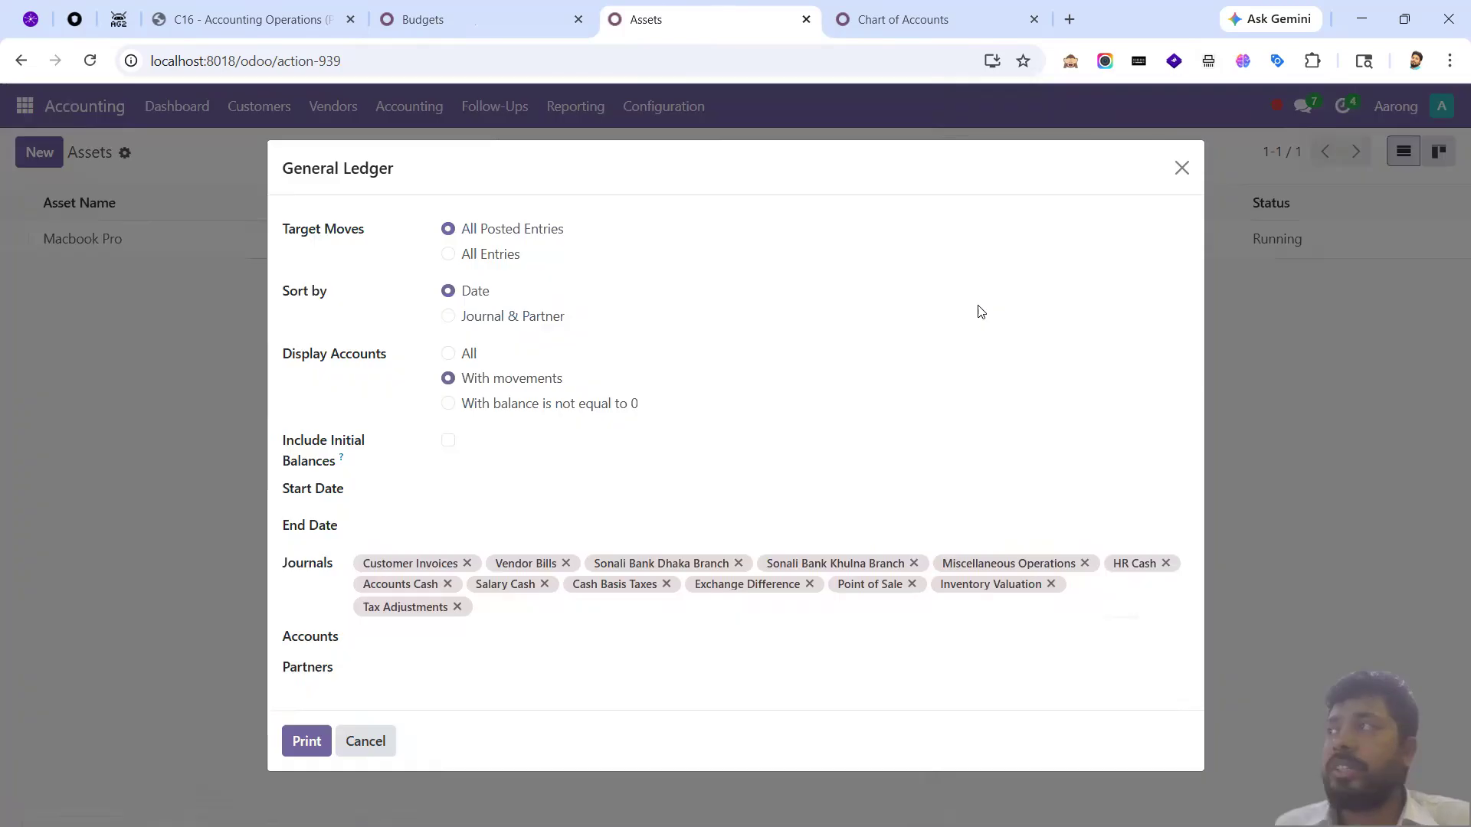
{"action": "left_click", "coordinate": [1198, 104]}
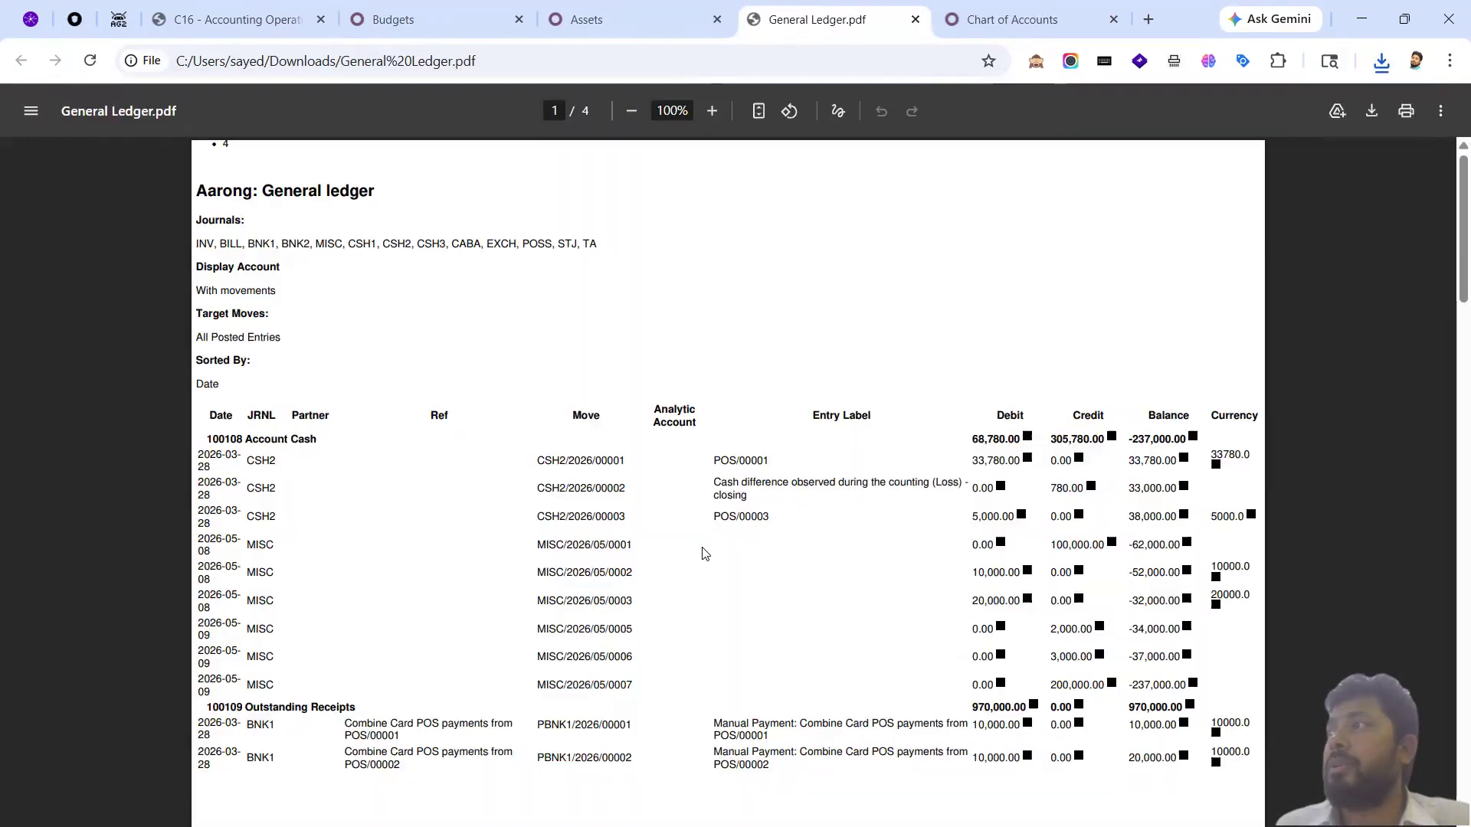
- Examine the General Ledger PDF through to the Macbook Pro depreciation under Expense Clearing Account, and close the report options back in Odoo
{"action": "scroll", "coordinate": [701, 553], "scroll_direction": "down", "scroll_amount": 5}
{"action": "scroll", "coordinate": [713, 561], "scroll_direction": "down", "scroll_amount": 15}
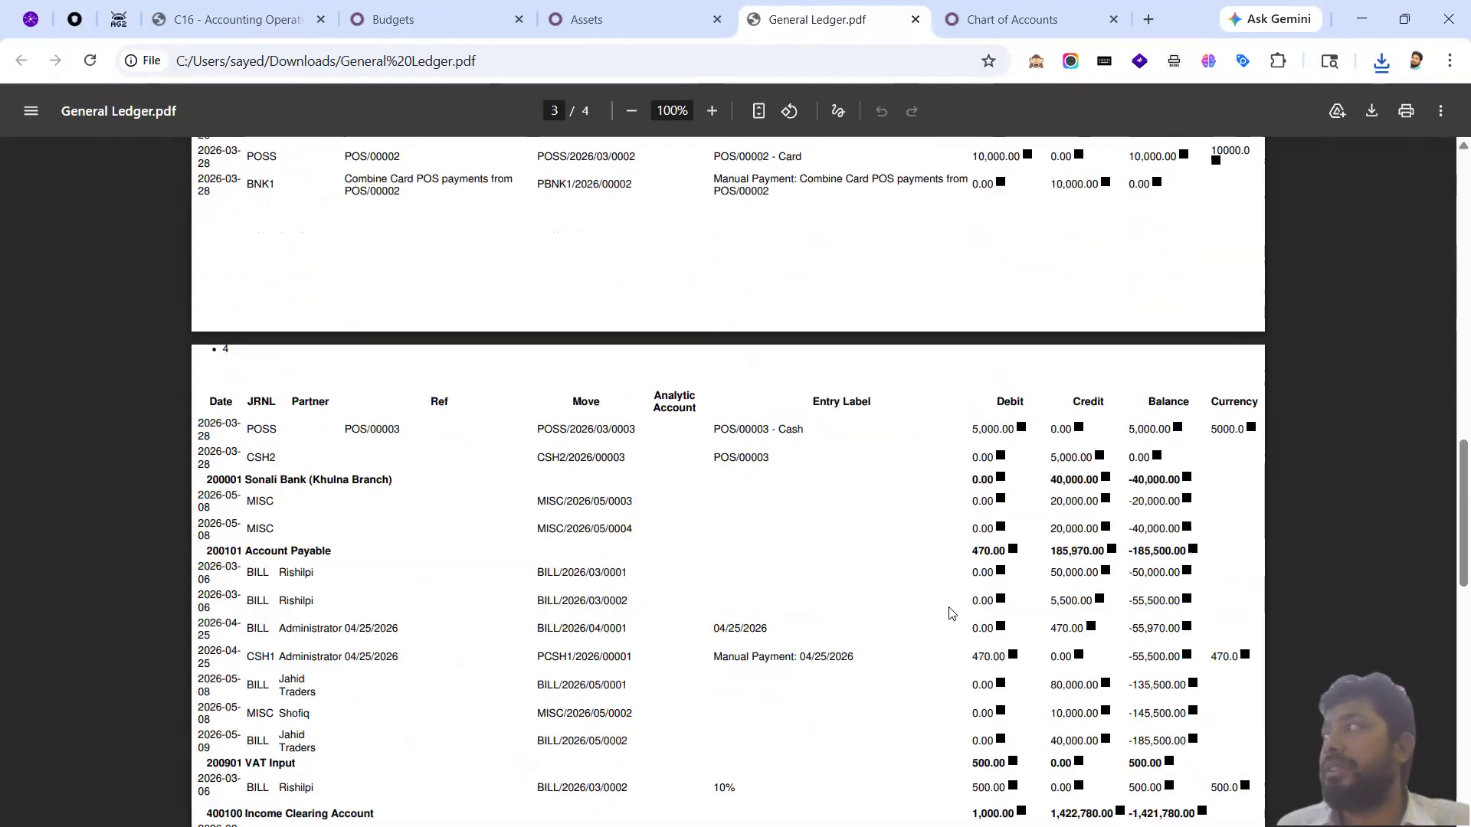
{"action": "scroll", "coordinate": [1053, 583], "scroll_direction": "up", "scroll_amount": 4}
{"action": "scroll", "coordinate": [1052, 580], "scroll_direction": "down", "scroll_amount": 11}
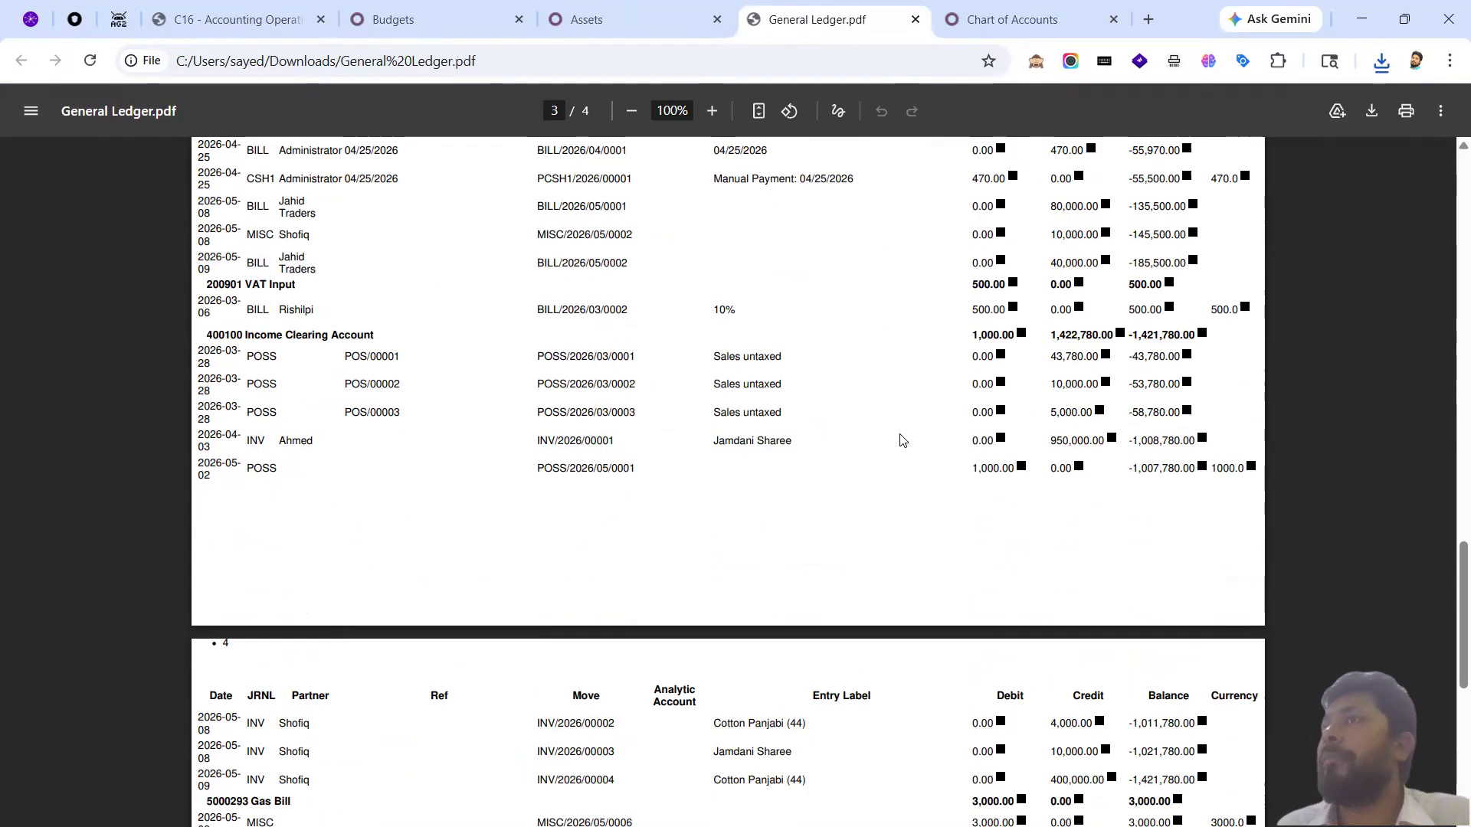
{"action": "scroll", "coordinate": [902, 437], "scroll_direction": "down", "scroll_amount": 2}
{"action": "scroll", "coordinate": [904, 441], "scroll_direction": "down", "scroll_amount": 4}
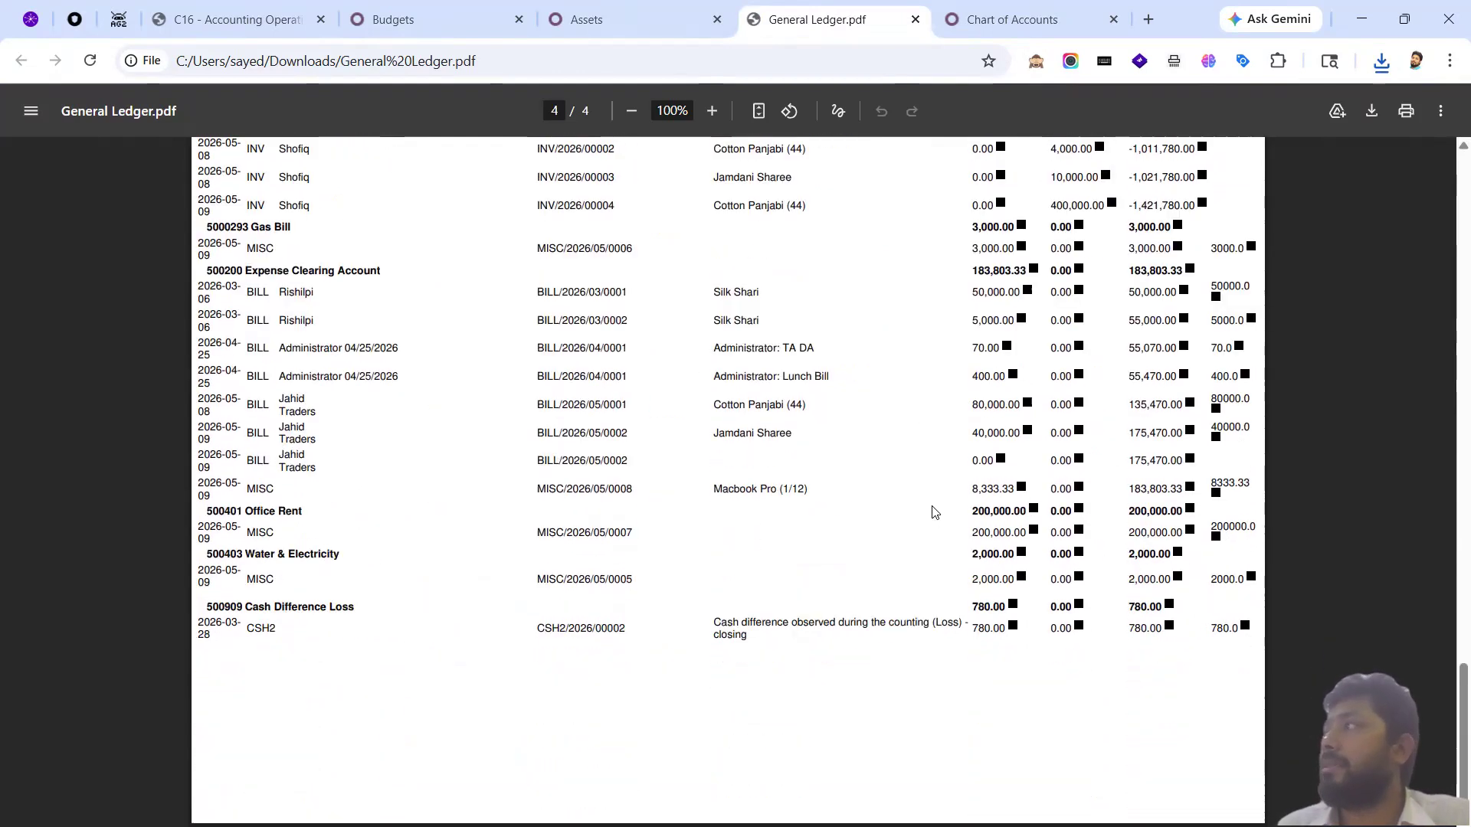
{"action": "left_click", "coordinate": [666, 19]}
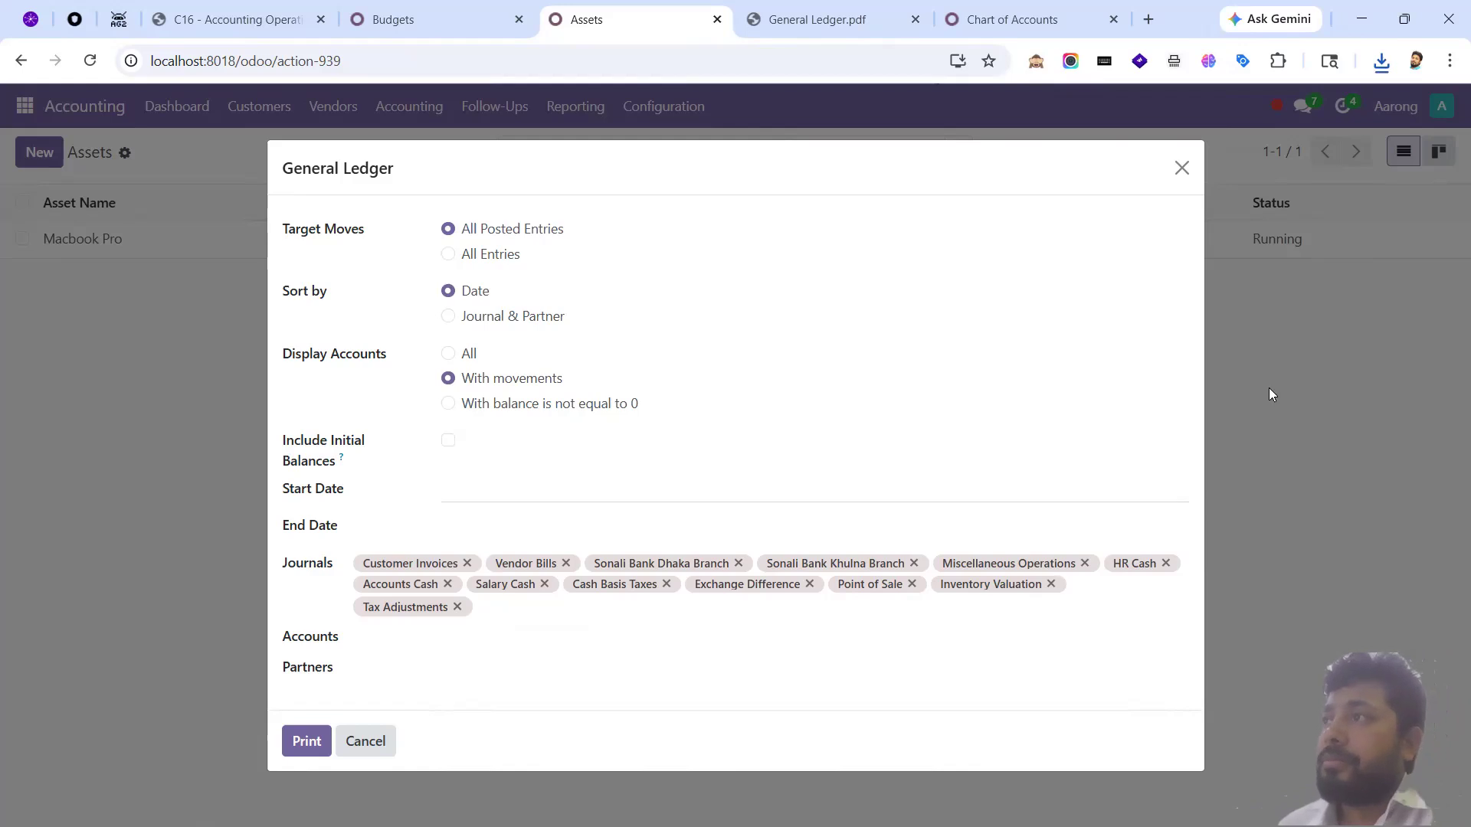
{"action": "left_click", "coordinate": [1180, 169]}
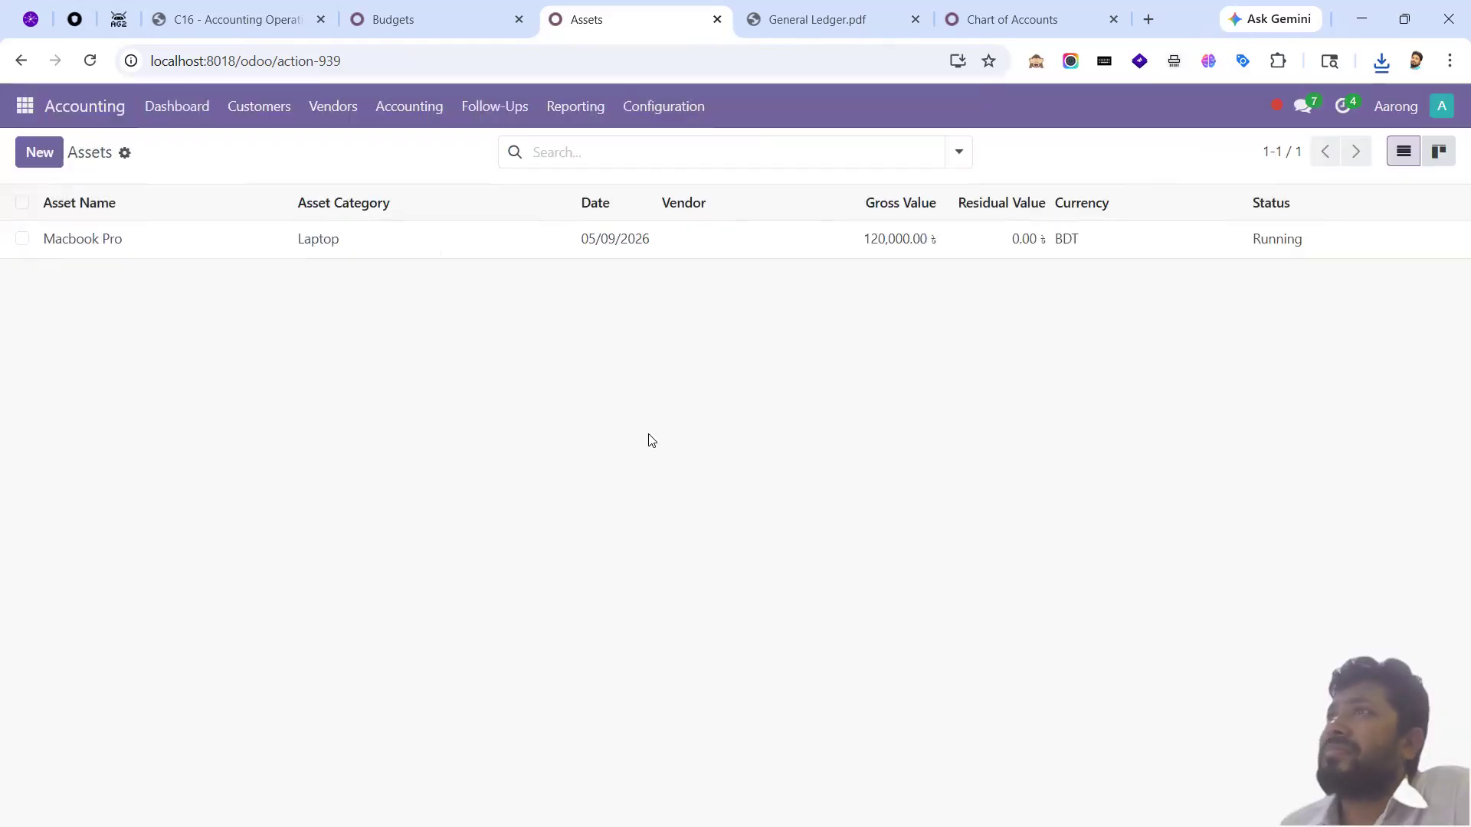
- Open the customer invoices list to review the invoices, their due dates and payment statuses
{"action": "left_click", "coordinate": [288, 107]}
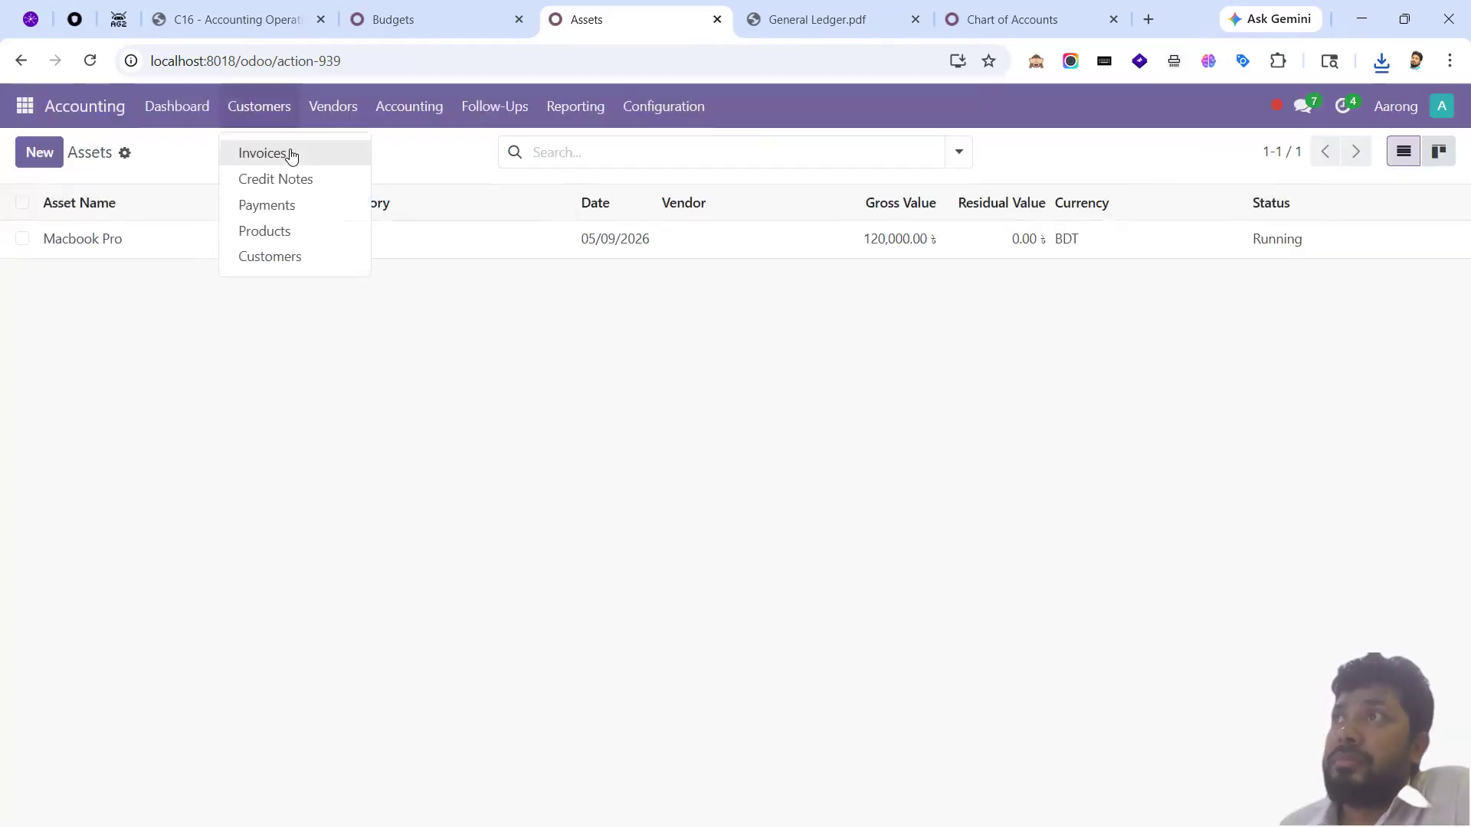
{"action": "left_click", "coordinate": [293, 156]}
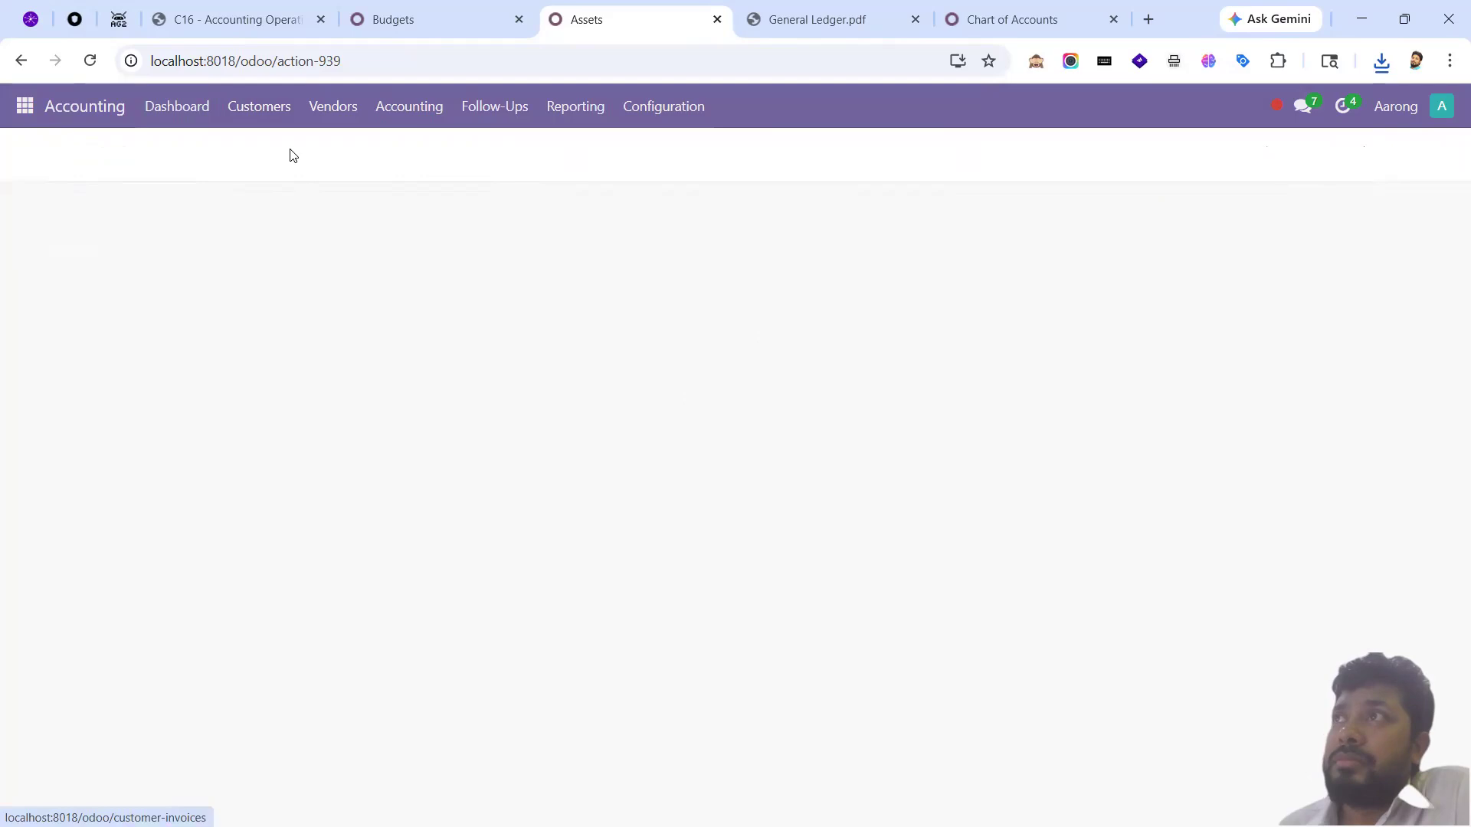
{"action": "double_click", "coordinate": [503, 471]}
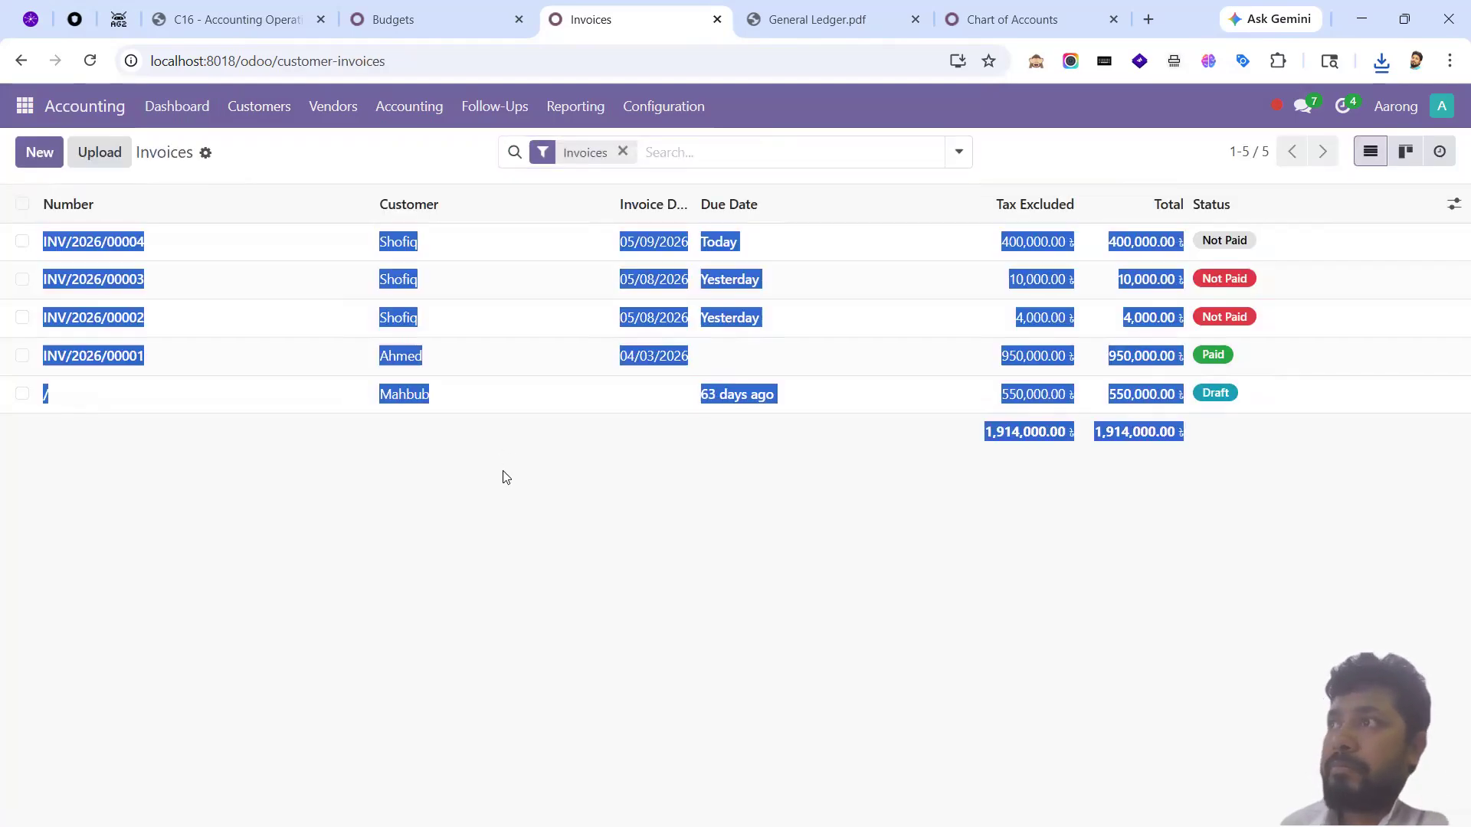
{"action": "left_click", "coordinate": [526, 502]}
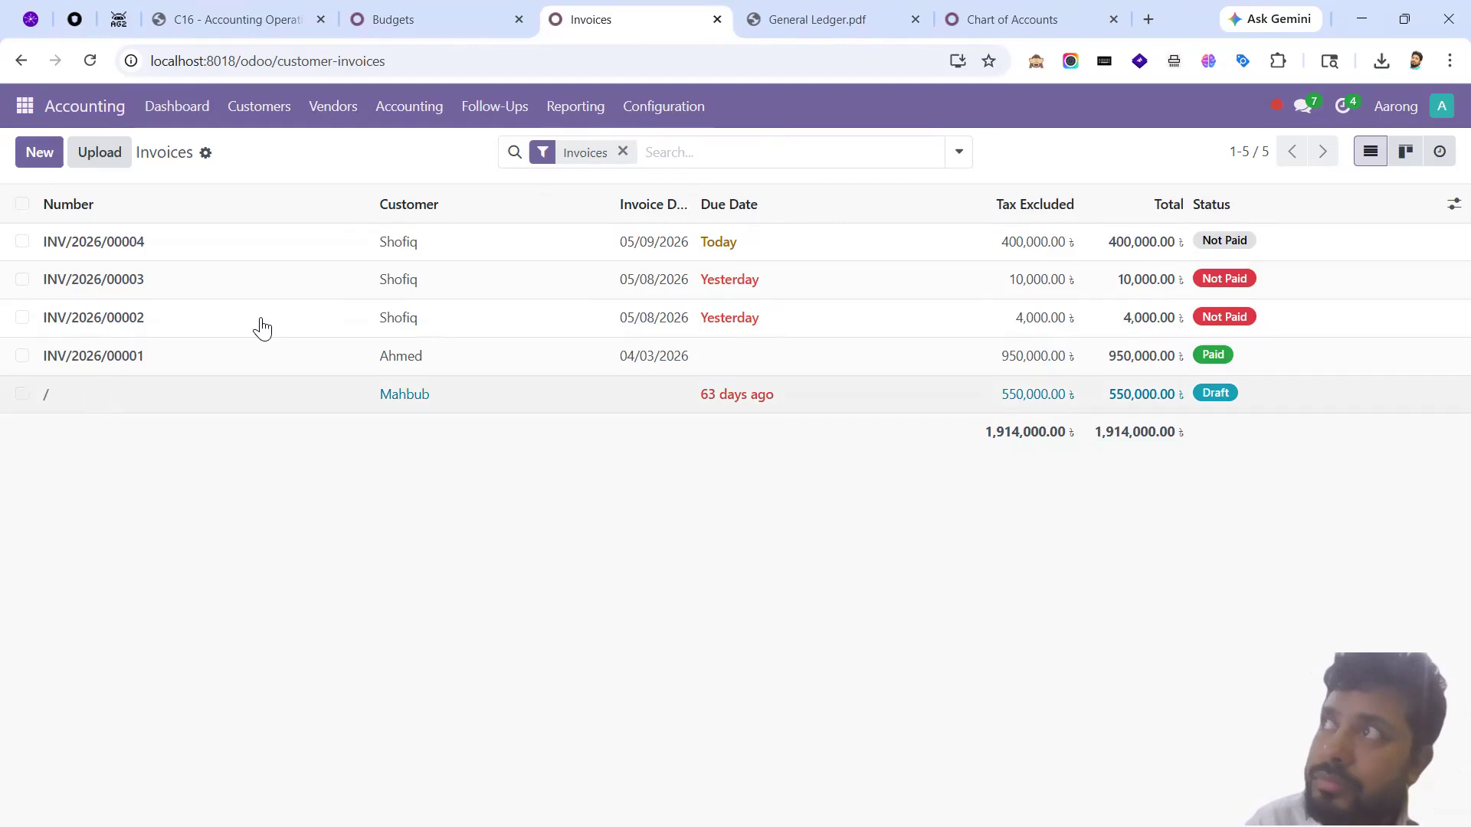
{"action": "left_click", "coordinate": [405, 107]}
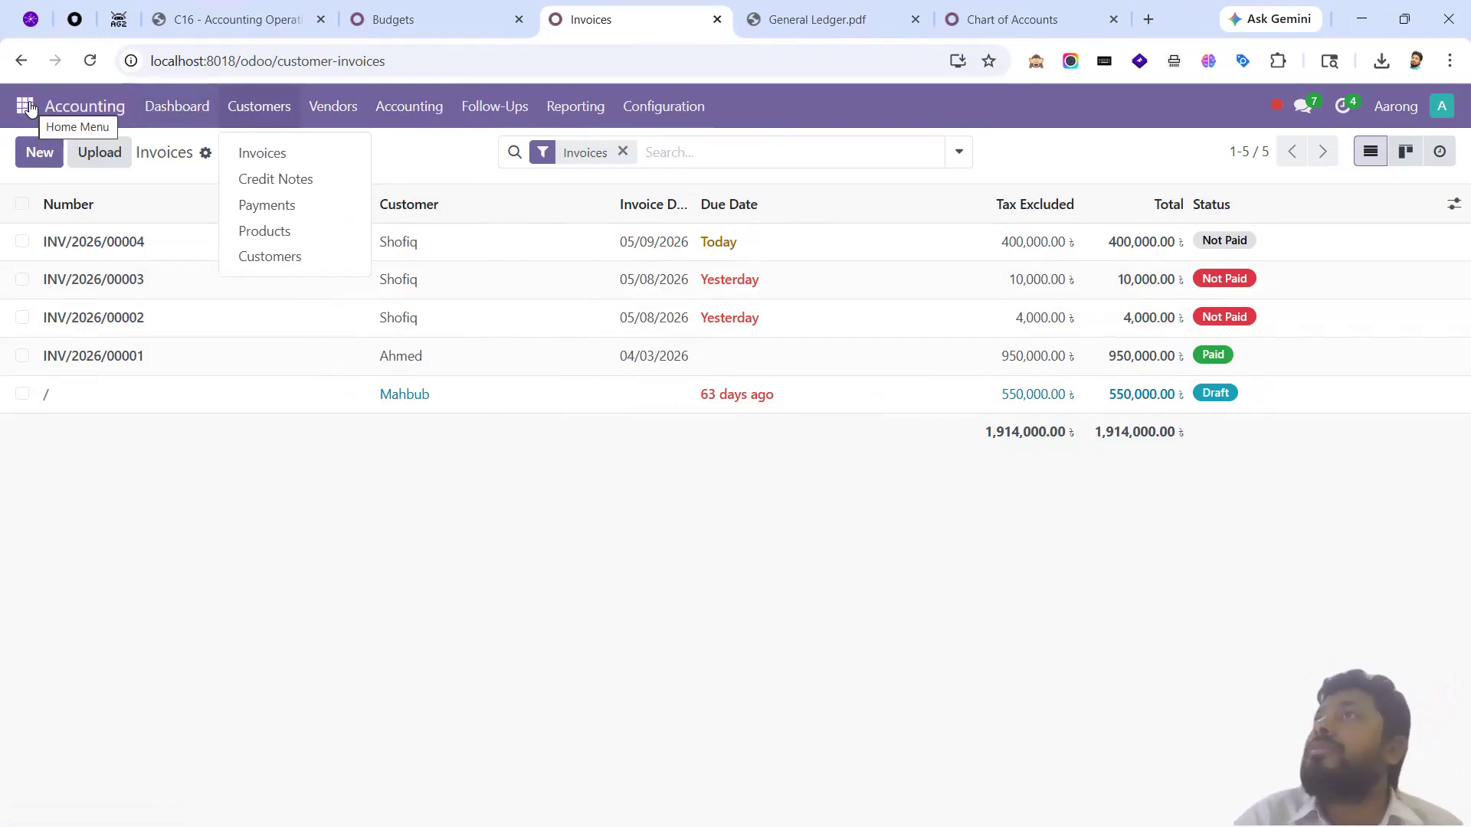
- Switch to the Sales app and open the newest sales order, for 200 Cotton Panjabi (44), to review it
{"action": "left_click", "coordinate": [25, 106]}
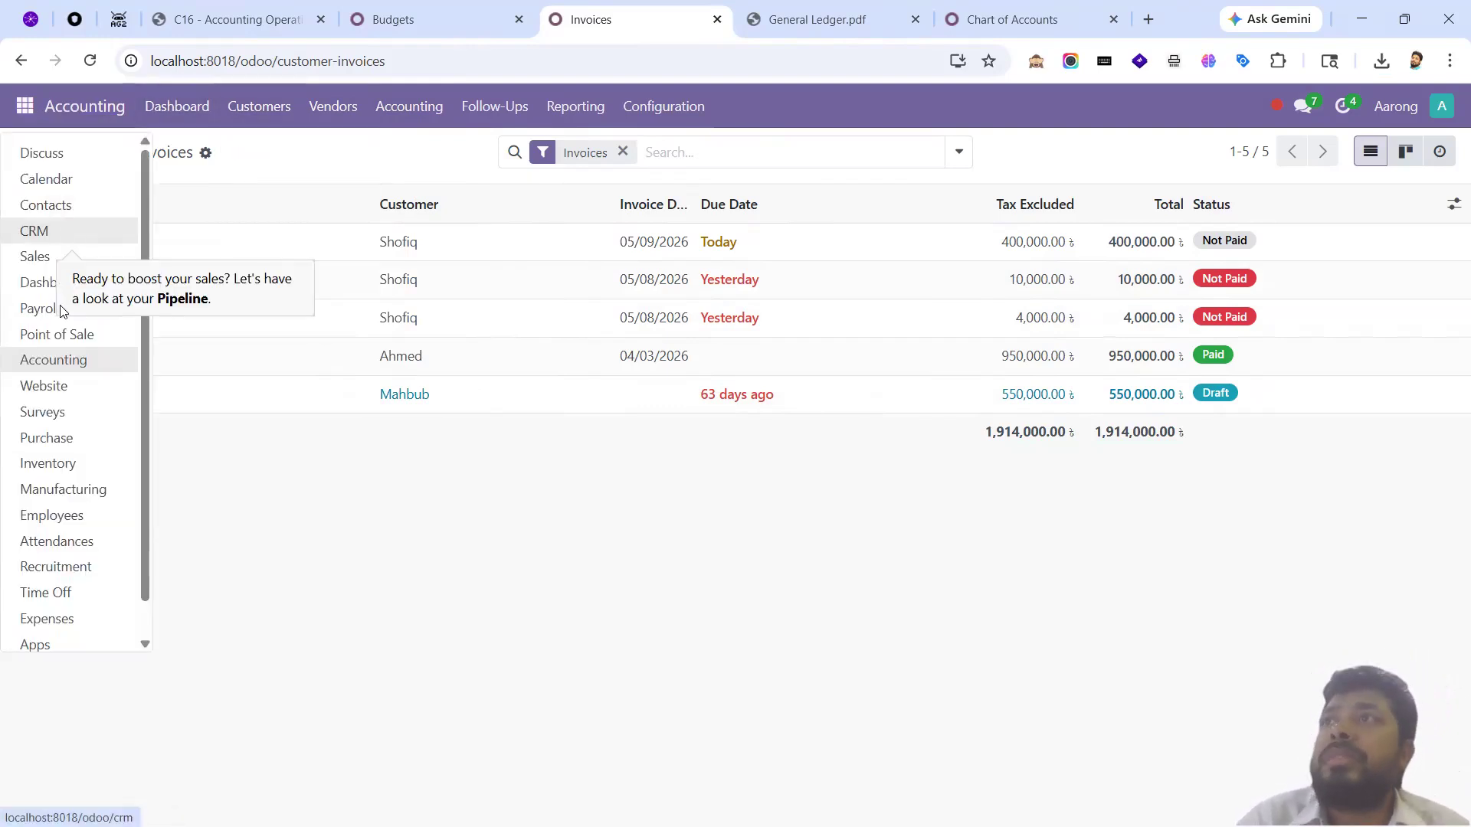
{"action": "left_click", "coordinate": [61, 259]}
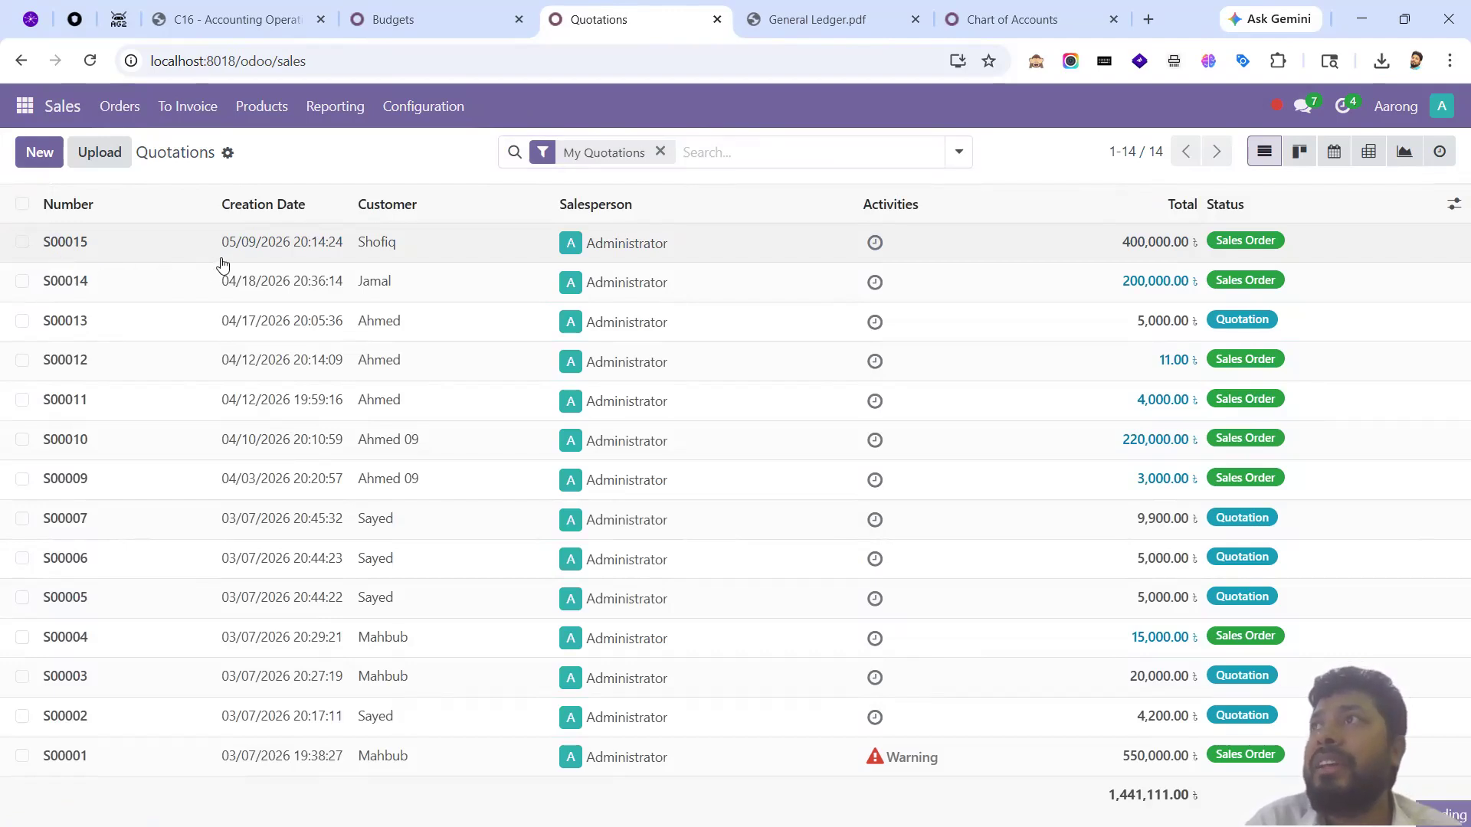
{"action": "left_click", "coordinate": [305, 242]}
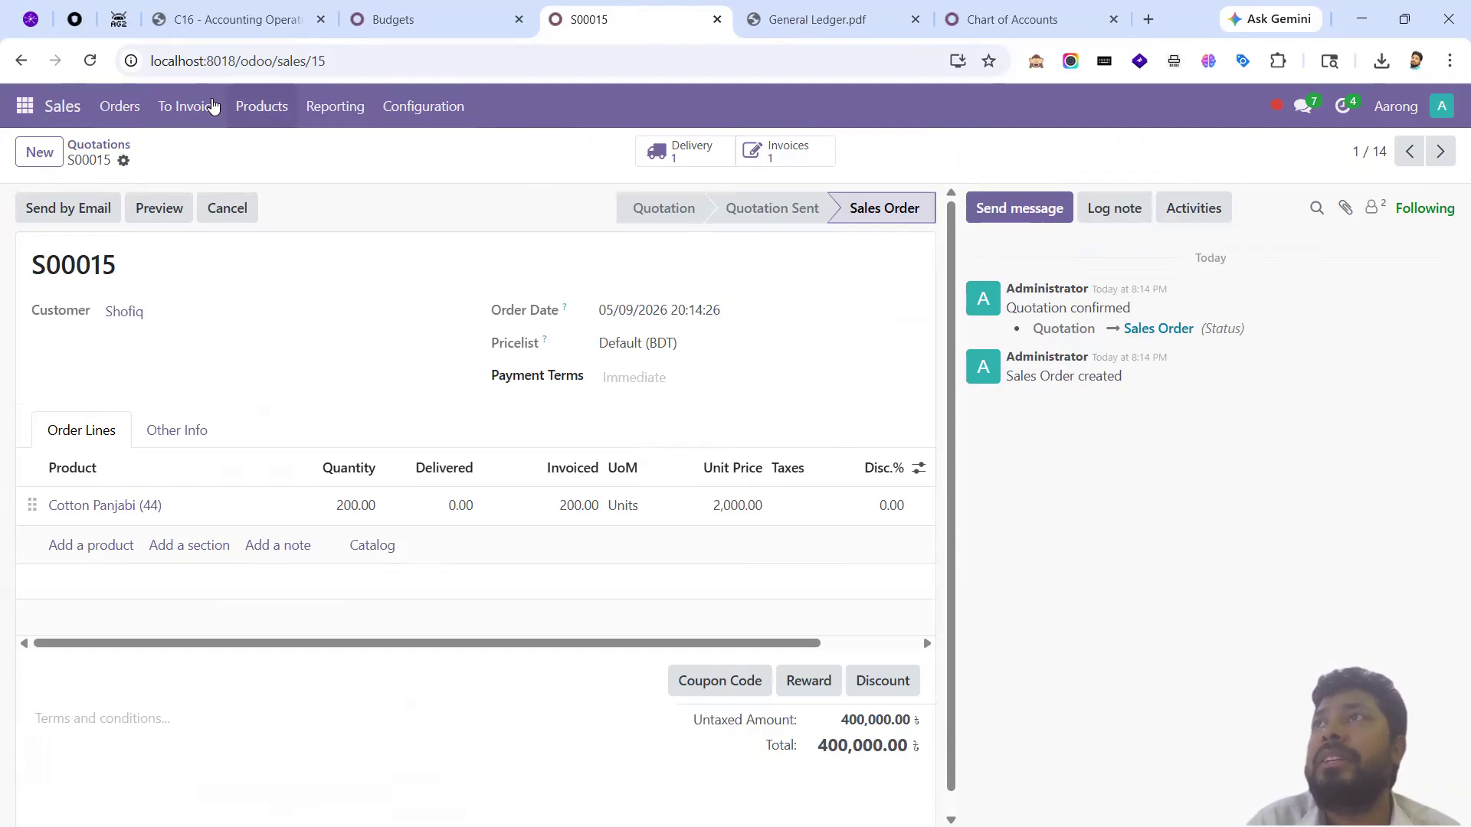
{"action": "left_click", "coordinate": [25, 105]}
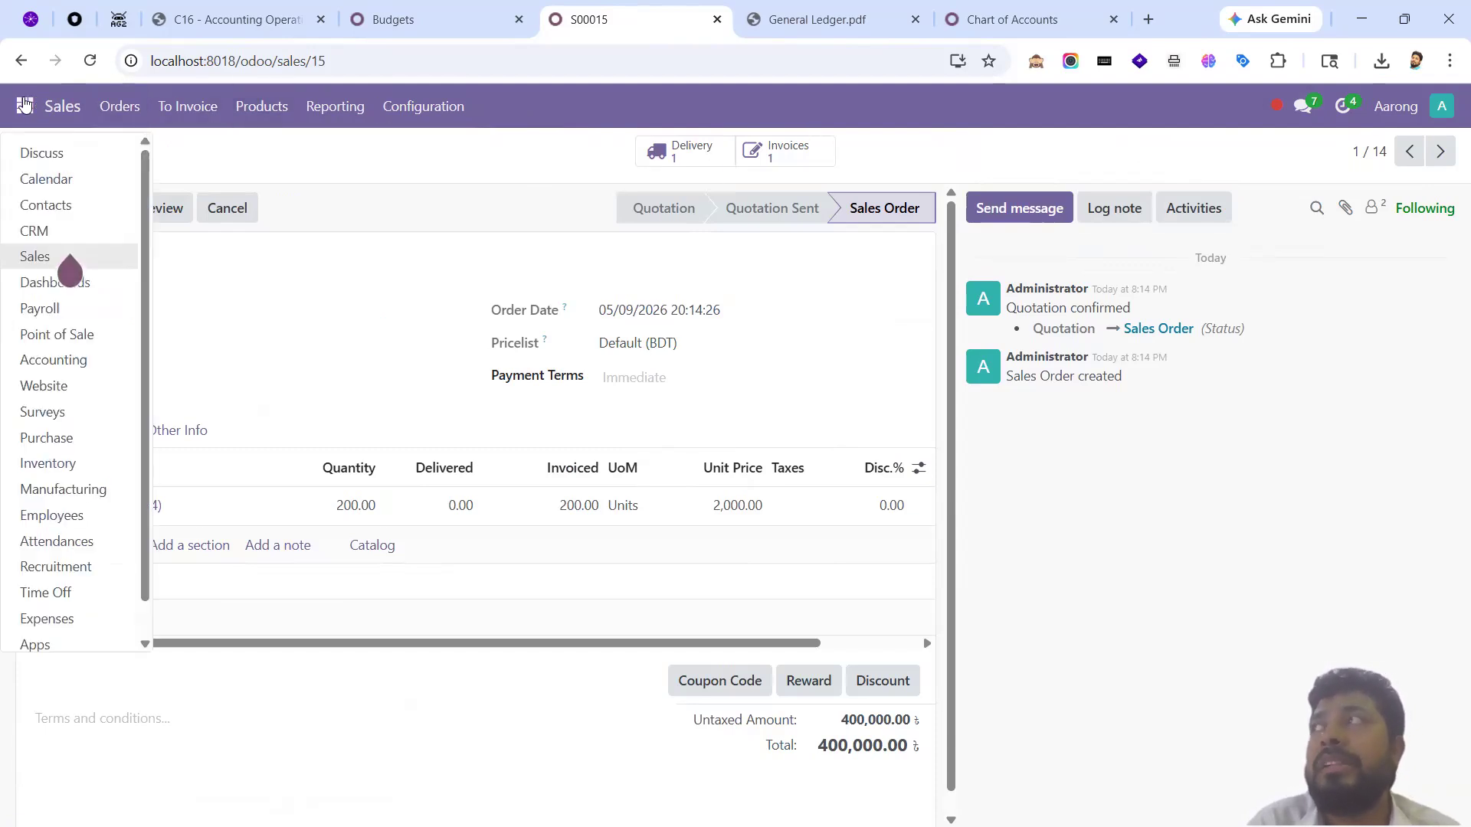
{"action": "left_click", "coordinate": [25, 105]}
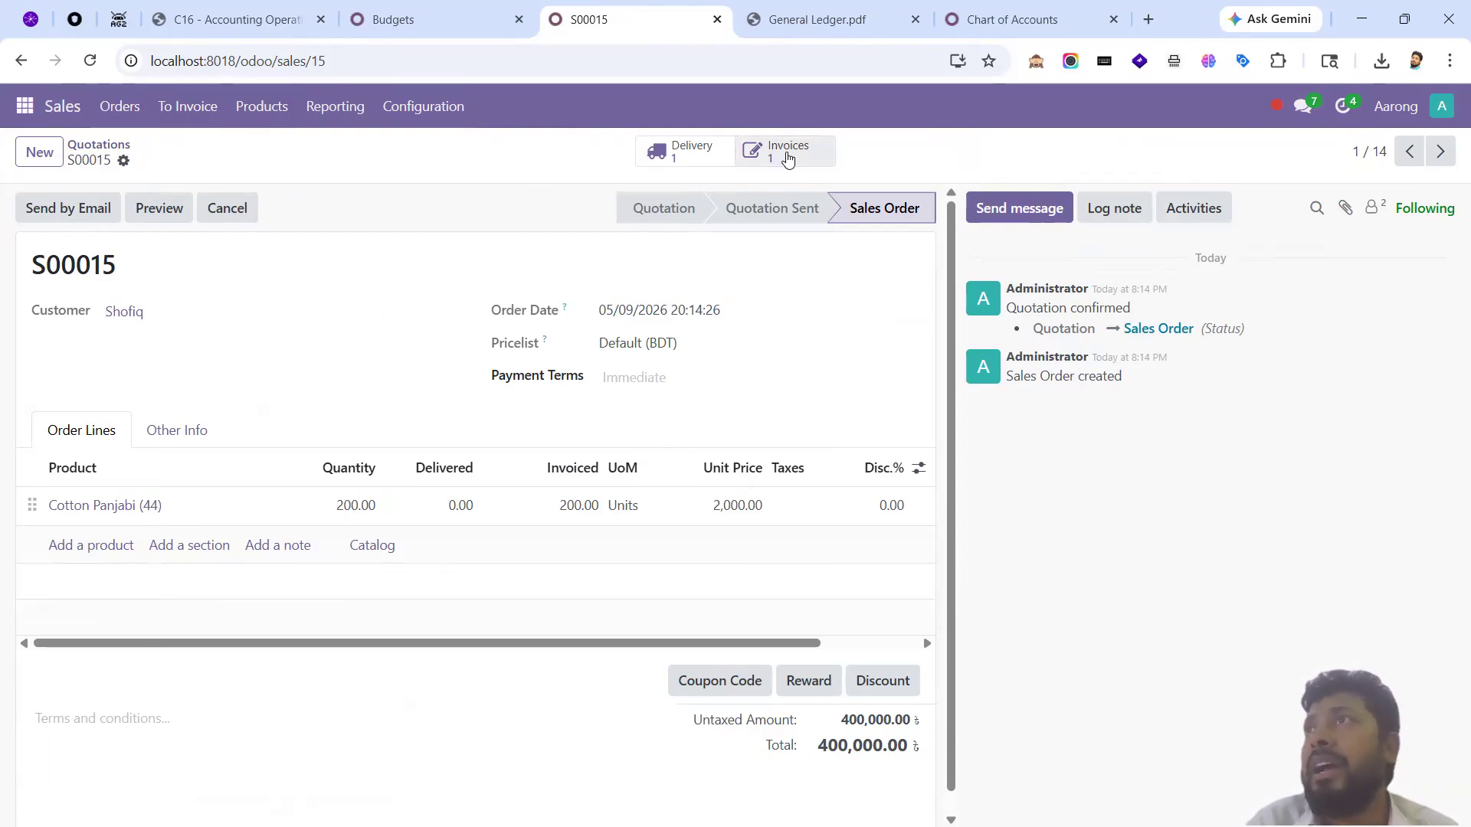
- Review the invoice linked to the Cotton Panjabi (44) sales order and go back to the Quotations list
{"action": "left_click", "coordinate": [787, 158]}
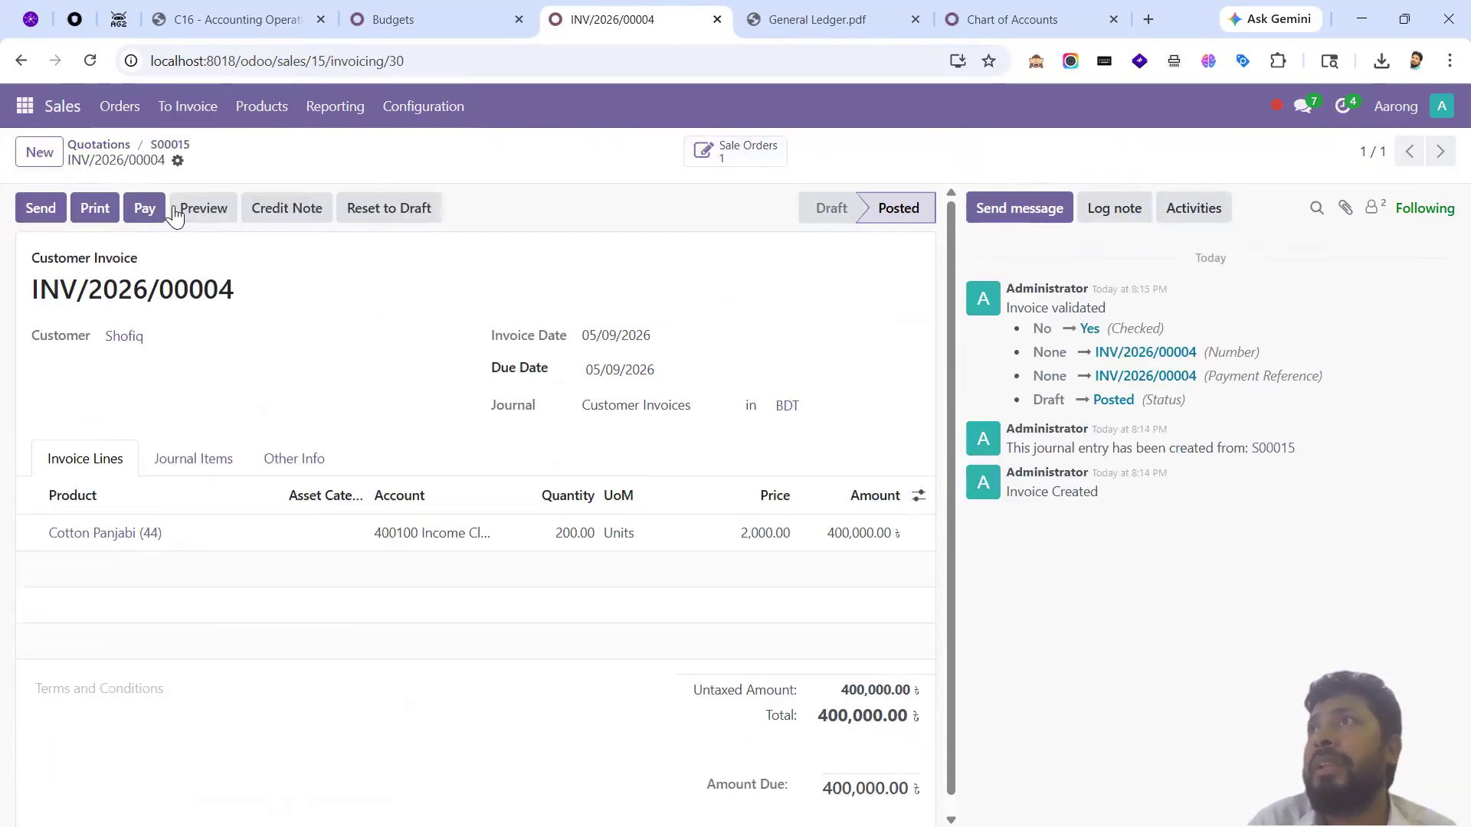
{"action": "scroll", "coordinate": [439, 495], "scroll_direction": "down", "scroll_amount": 1}
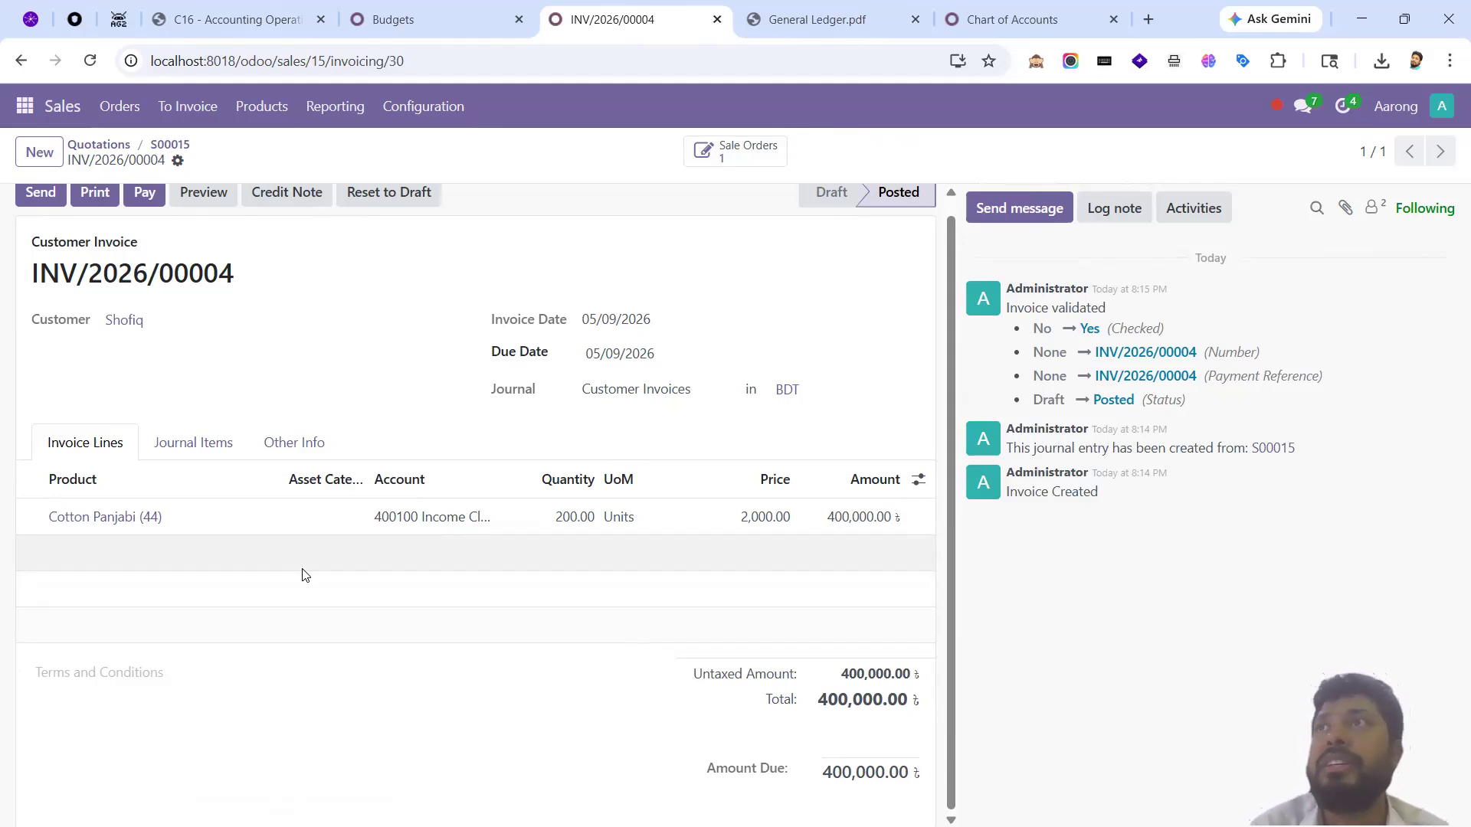
{"action": "left_click", "coordinate": [116, 148]}
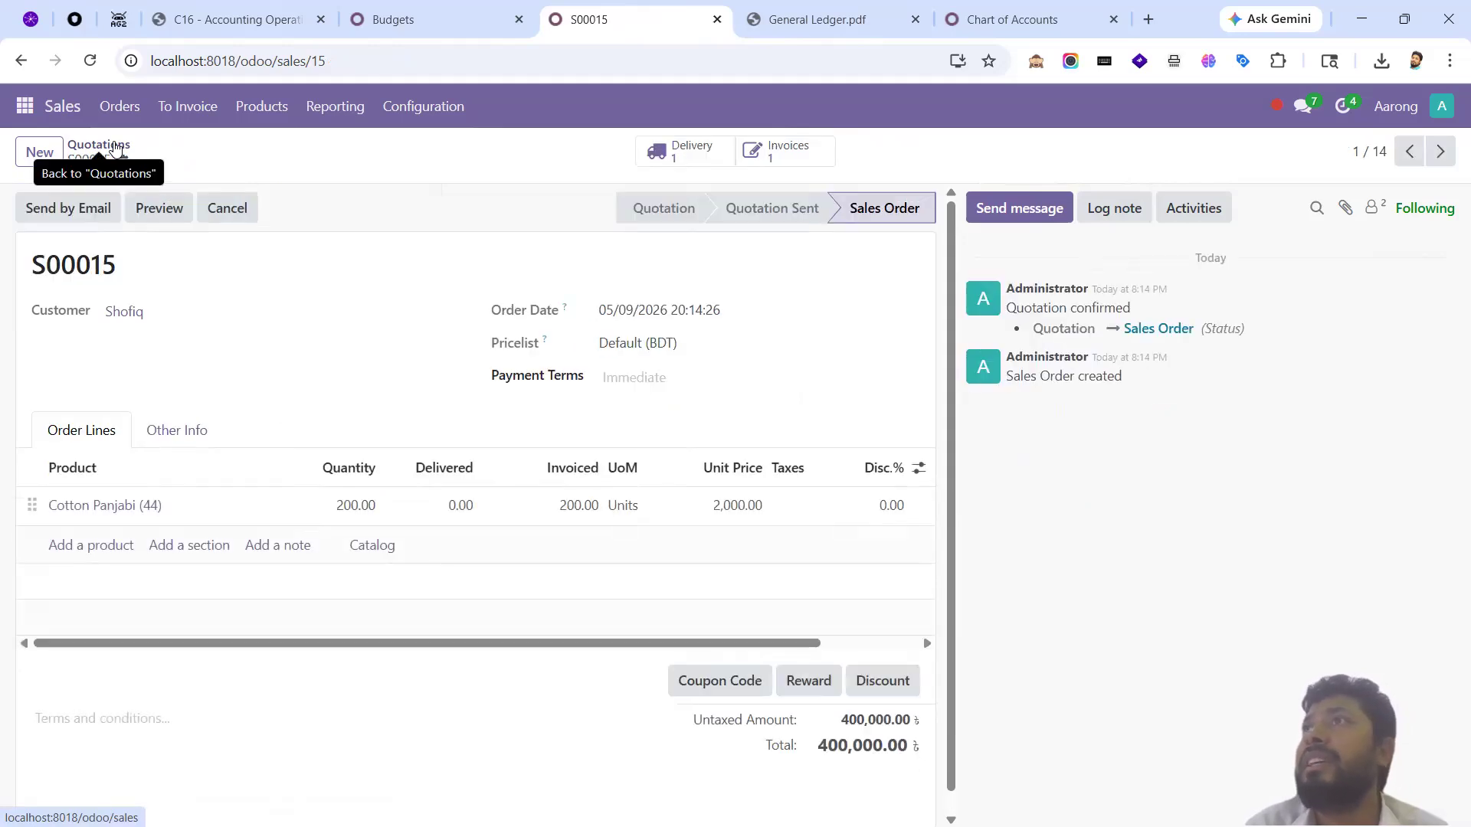
{"action": "left_click", "coordinate": [116, 148]}
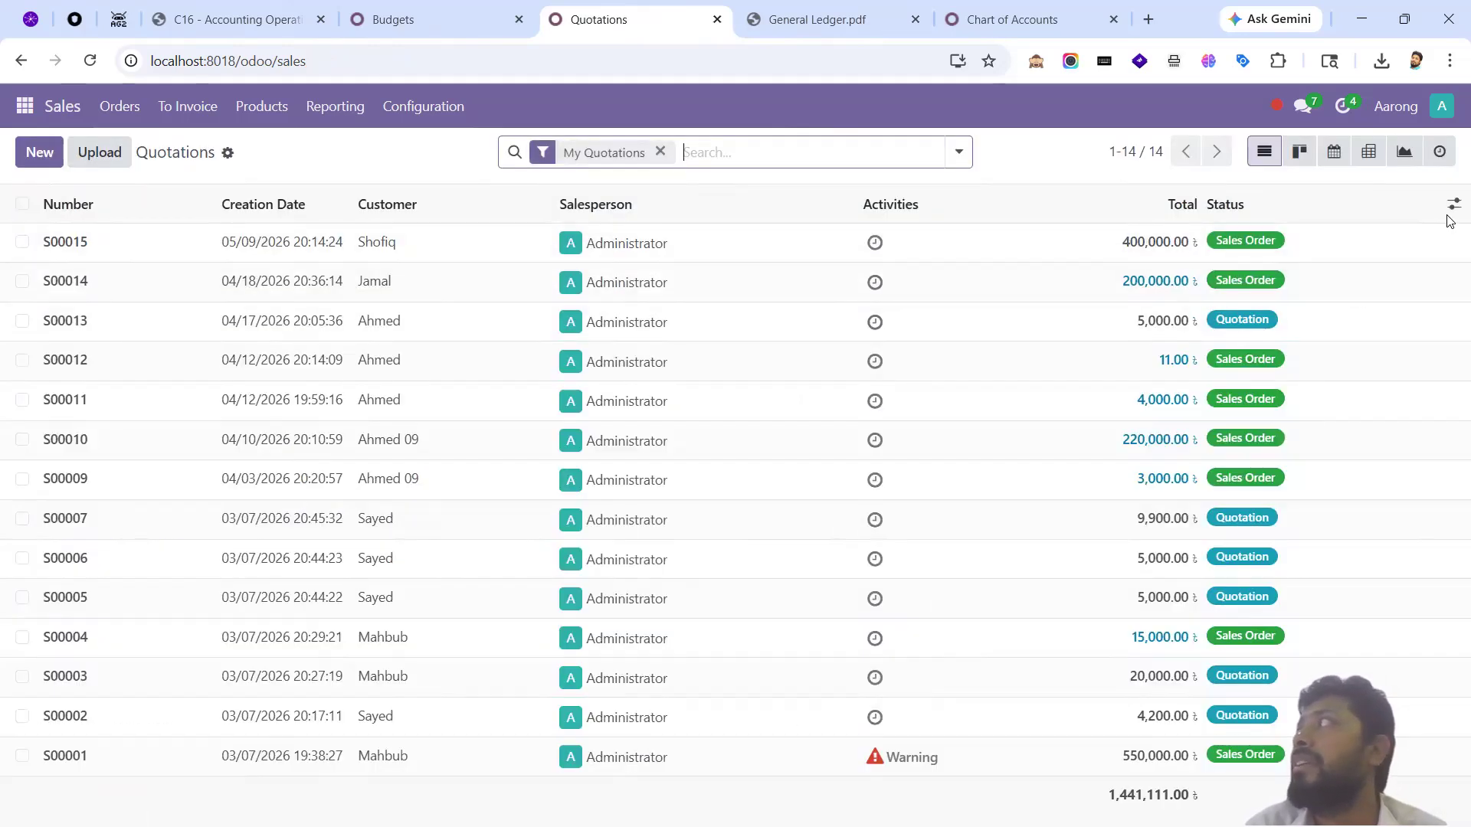
- Show the Invoice Status column in the Quotations list and check the other optional columns
{"action": "left_click", "coordinate": [1453, 204]}
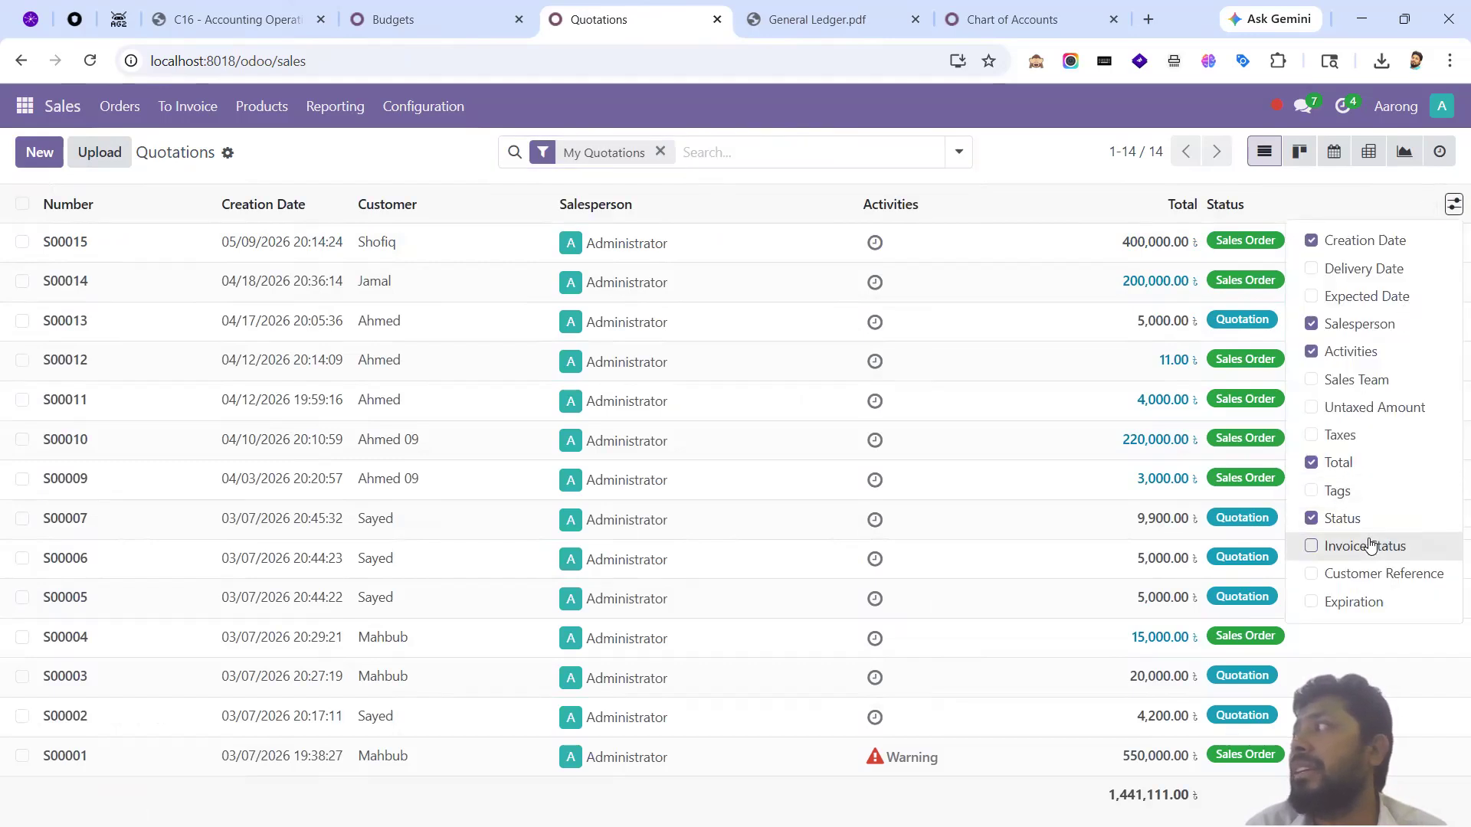
{"action": "left_click", "coordinate": [1364, 551]}
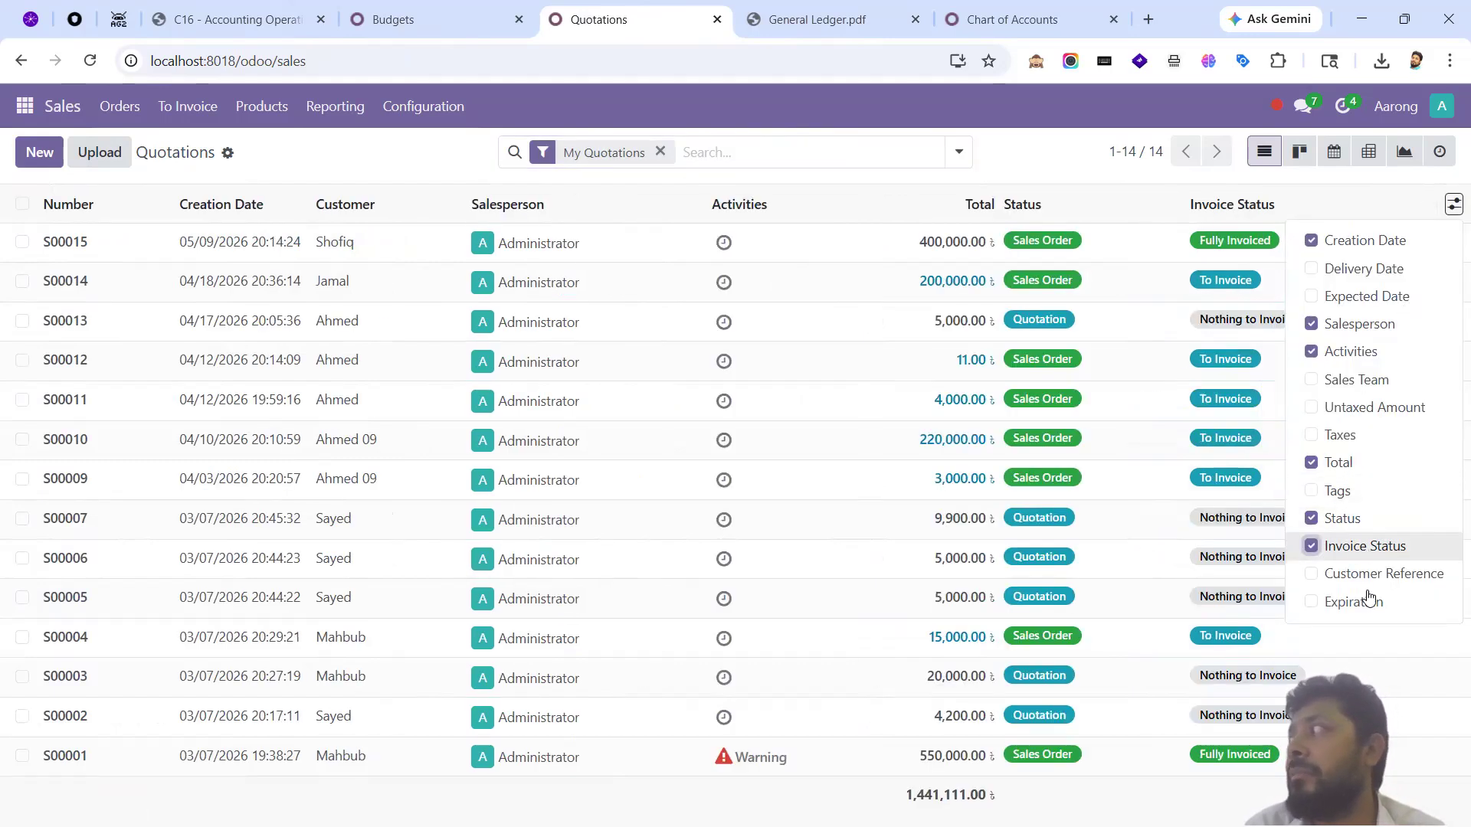
{"action": "left_click", "coordinate": [1052, 156]}
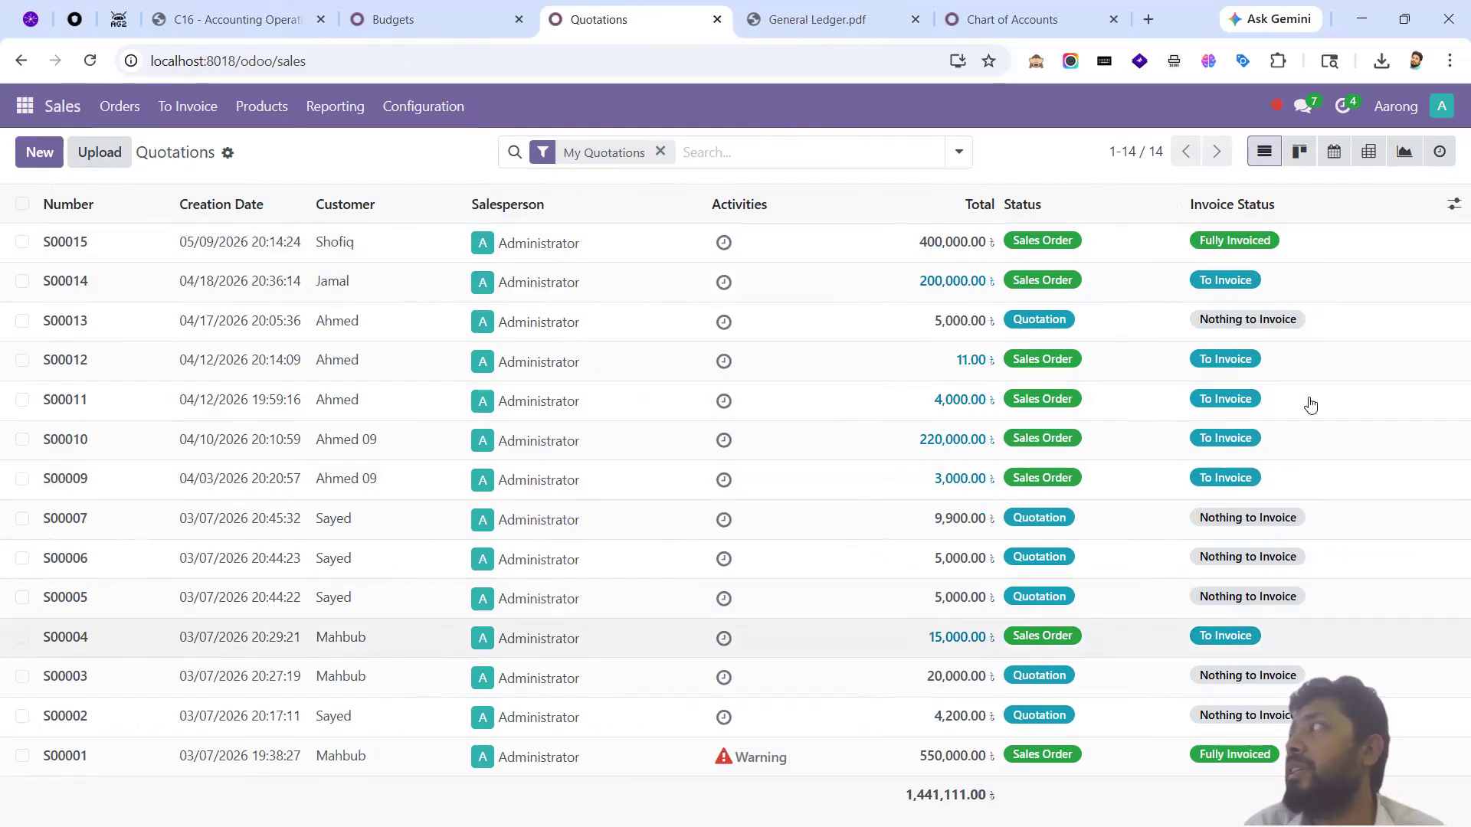
{"action": "left_click", "coordinate": [1454, 205]}
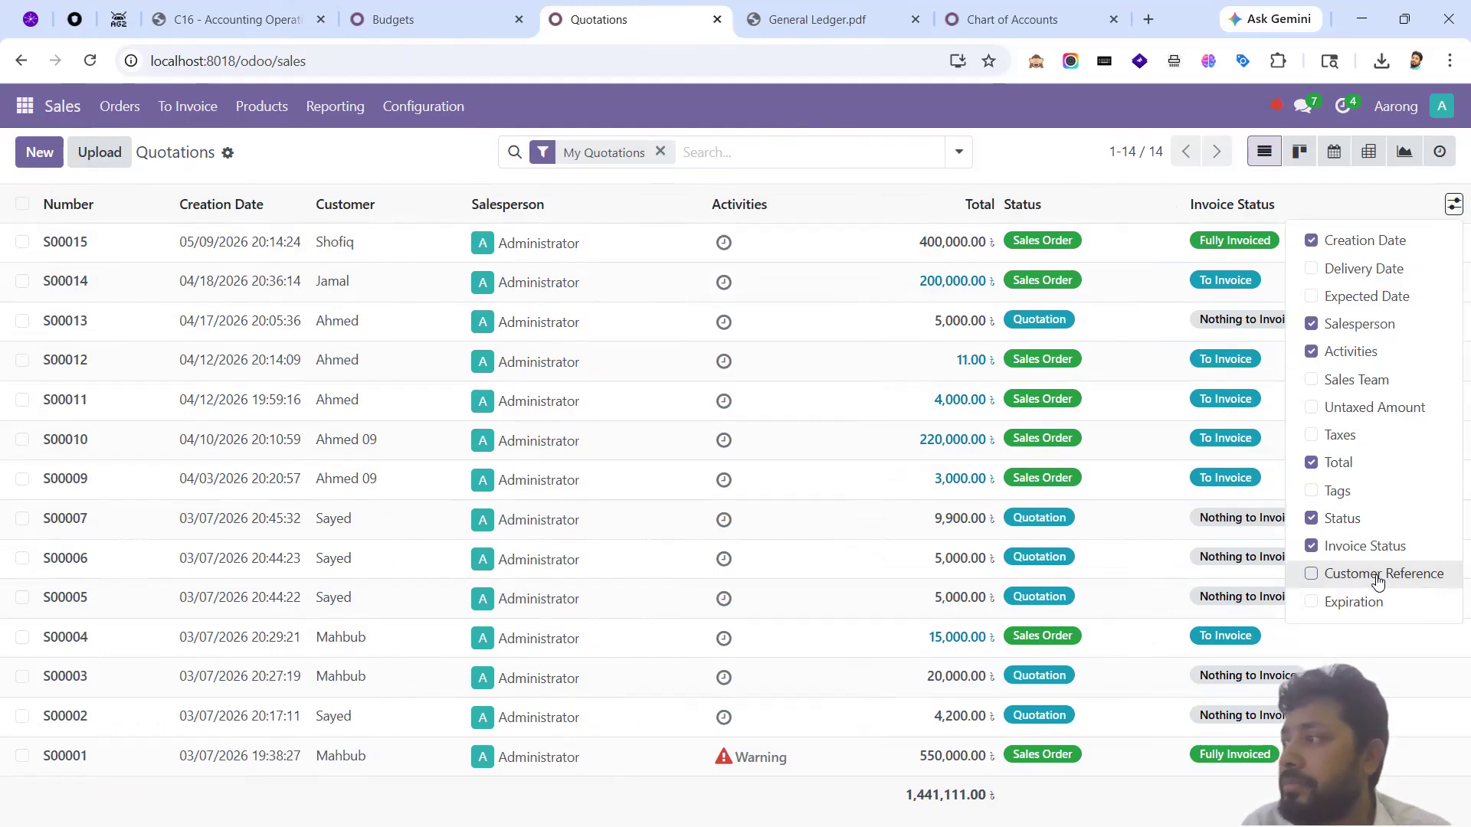
{"action": "left_click", "coordinate": [408, 155]}
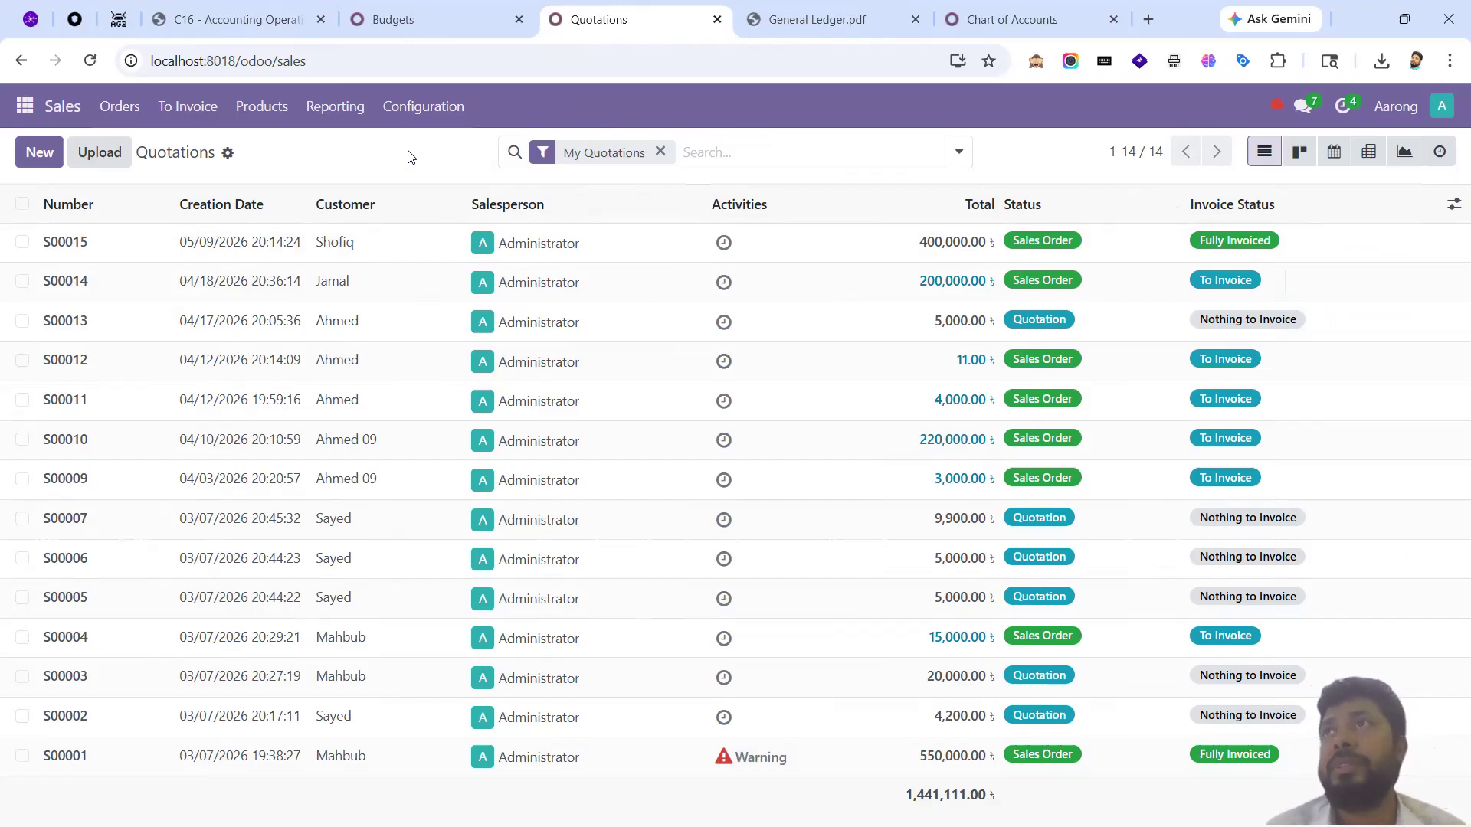
- Switch to the Accounting app to check its customer-related options, and return to the Quotations list in the Sales app
{"action": "left_click", "coordinate": [24, 106]}
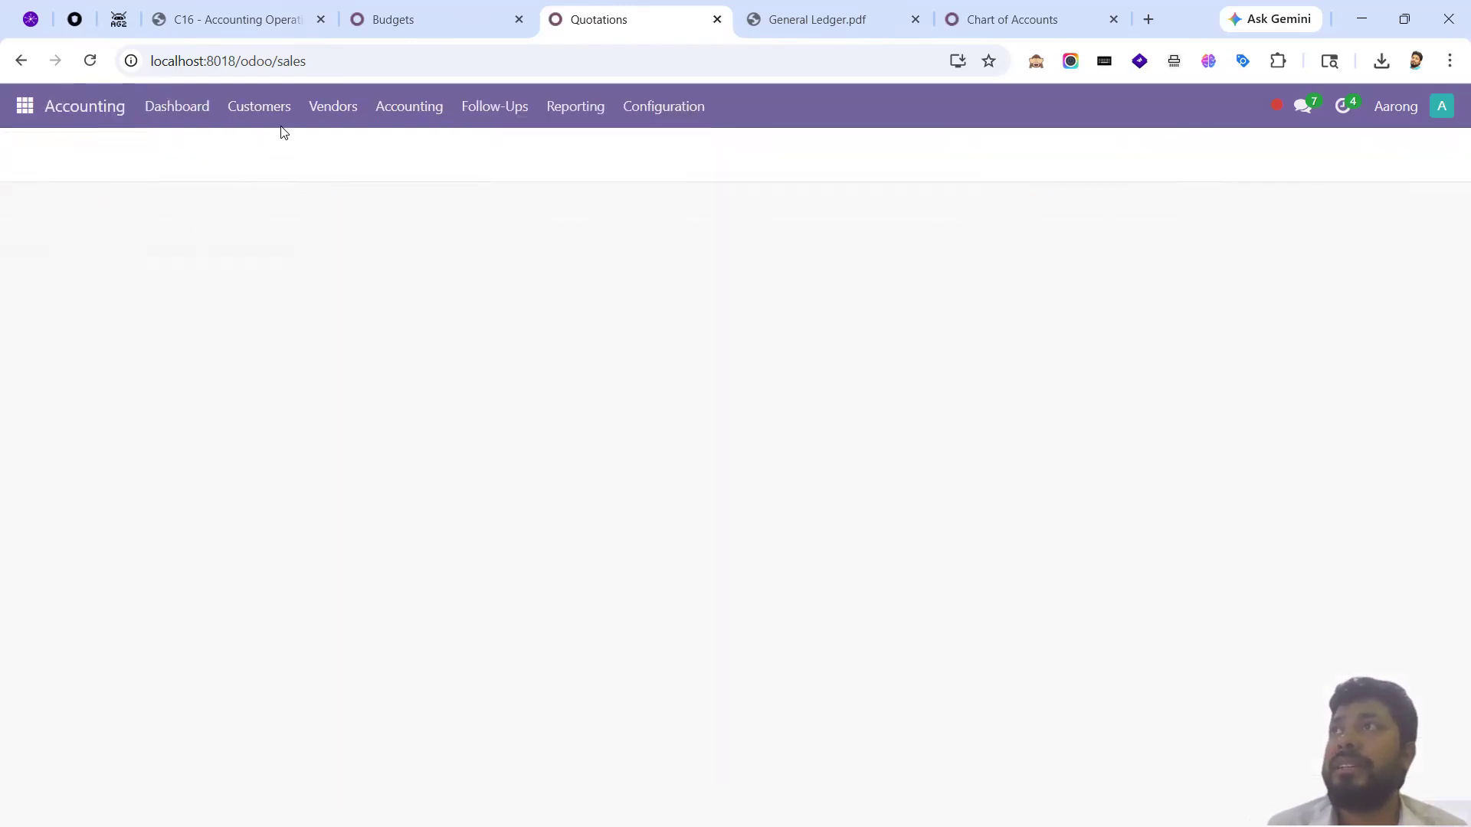
{"action": "left_click", "coordinate": [280, 115]}
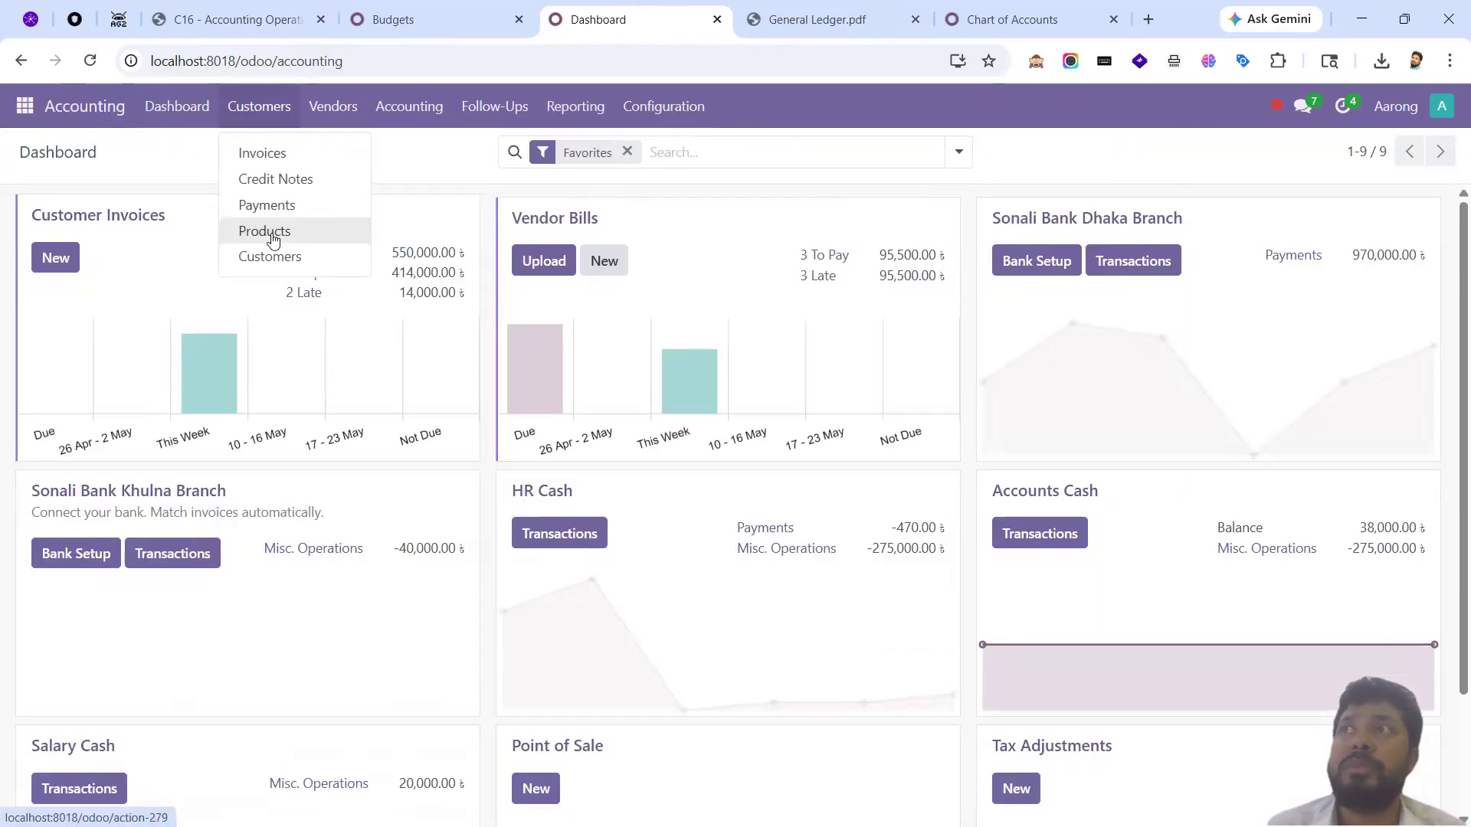
{"action": "left_click", "coordinate": [31, 115]}
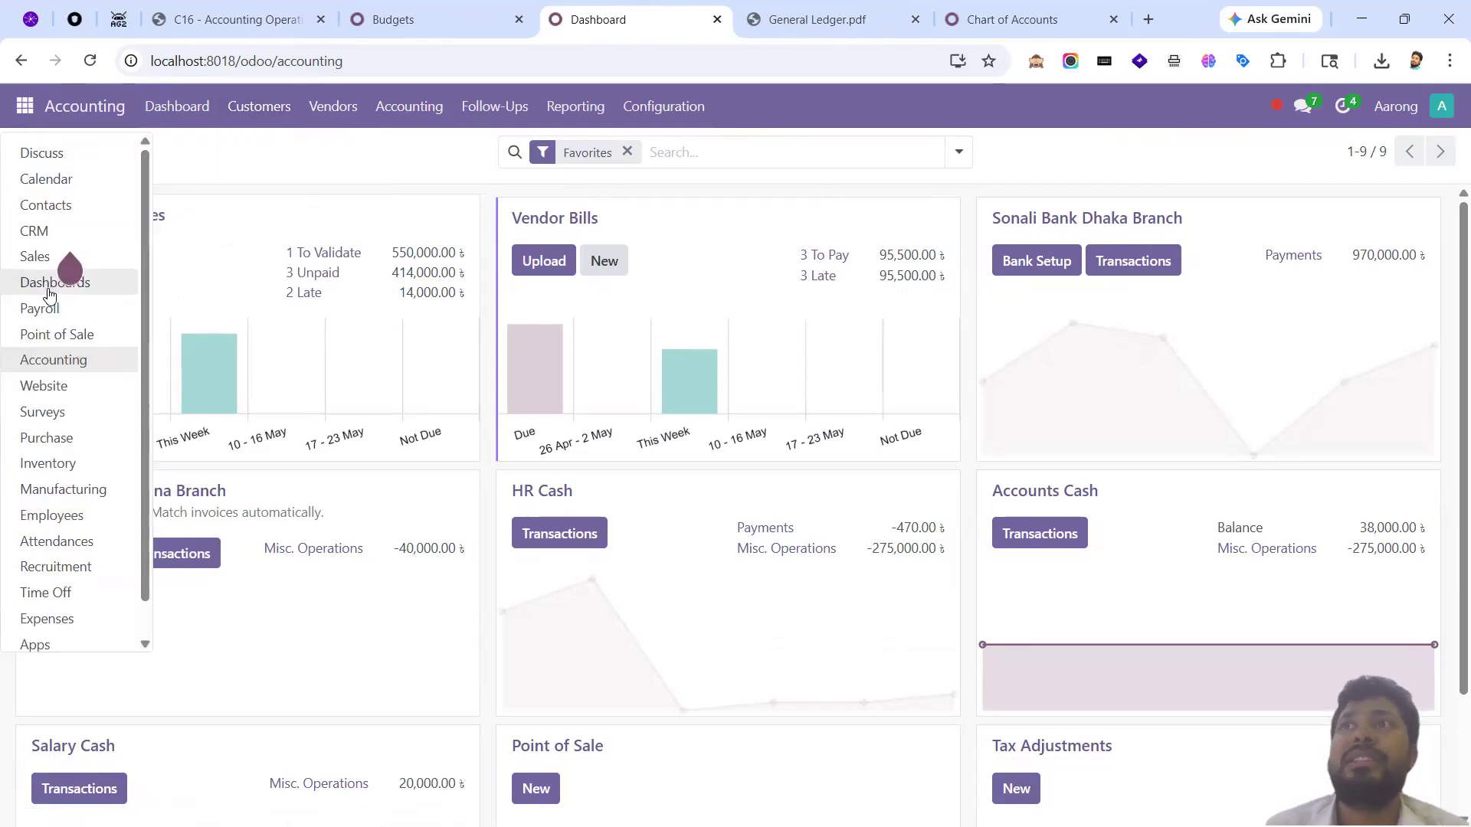
{"action": "left_click", "coordinate": [63, 259]}
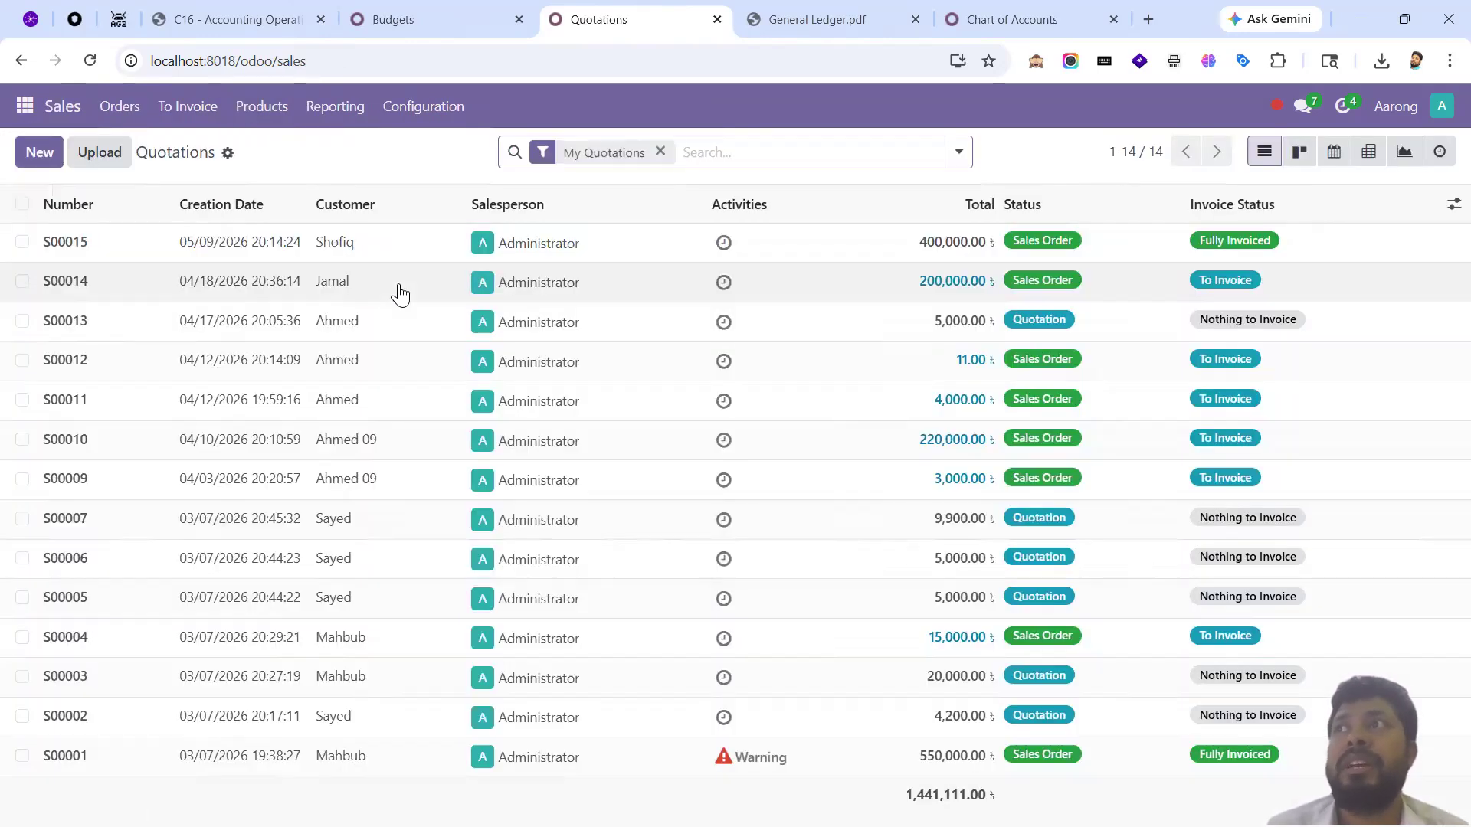
- Sort the quotations by customer and open the unconfirmed quotation created on 04/17/2026 to review its Sharee Premium 102 order line
{"action": "left_click", "coordinate": [352, 221]}
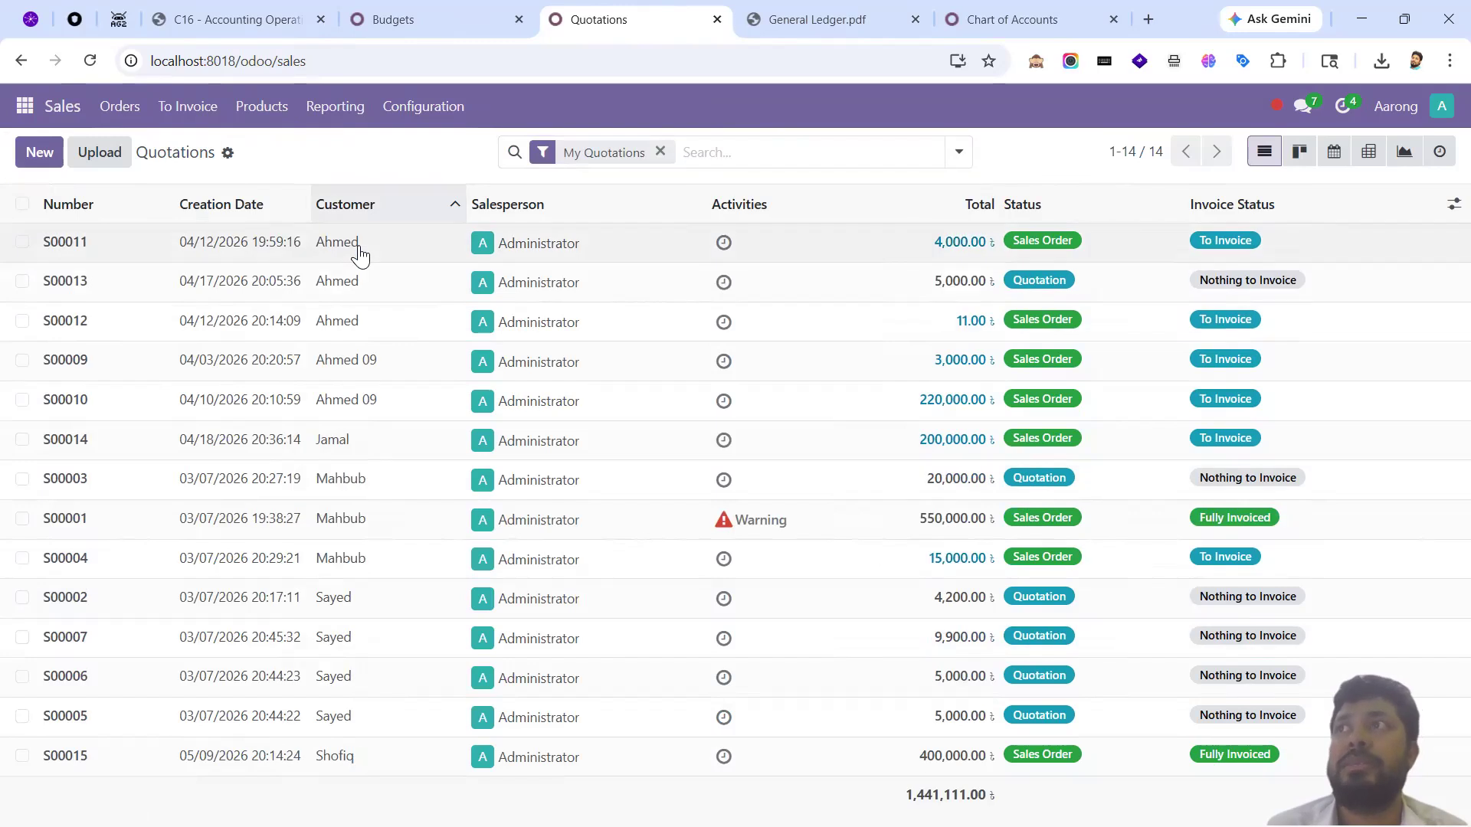
{"action": "left_click", "coordinate": [511, 256]}
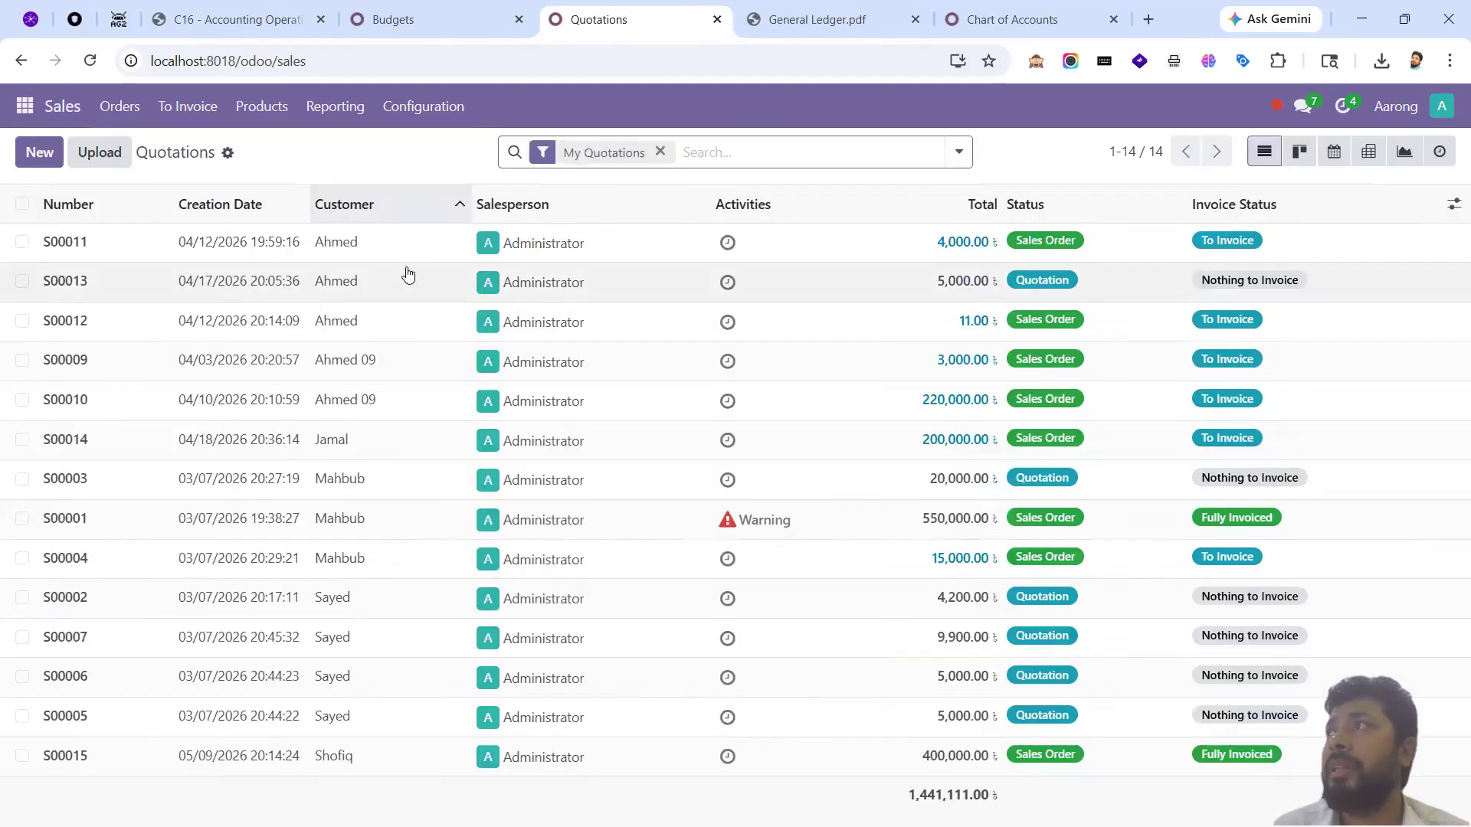
{"action": "left_click", "coordinate": [74, 316]}
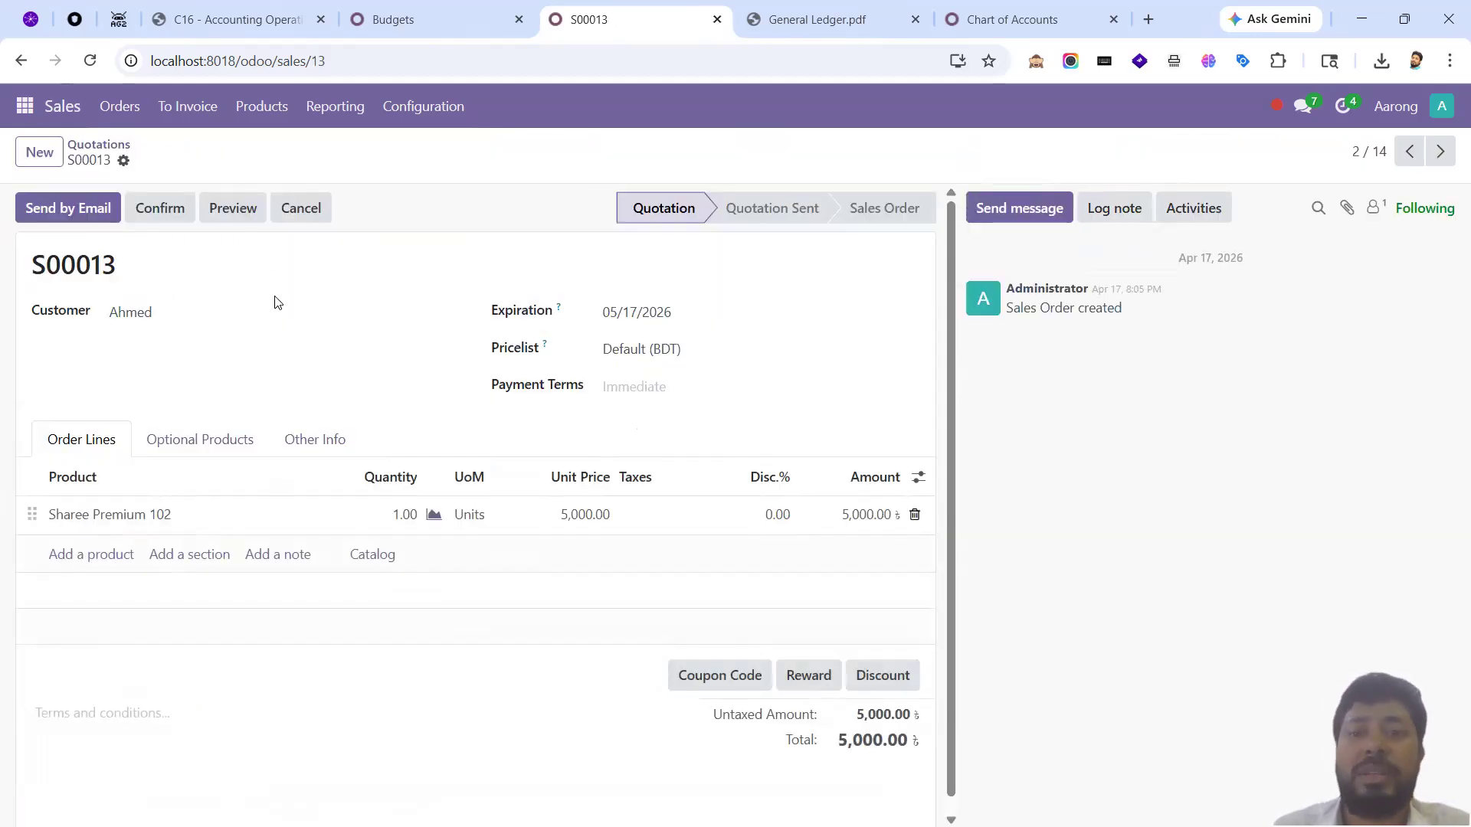